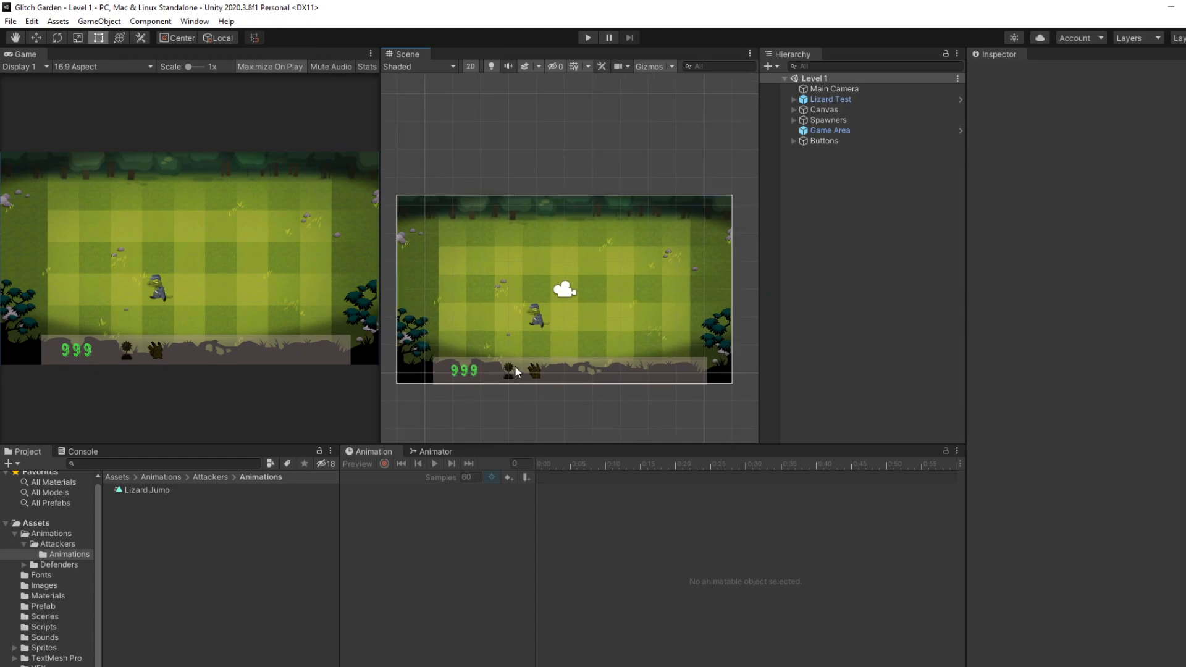
- Inspect the animated properties on Lizard Test's Body child, and run the game briefly to check the lizard's animation
click(871, 99)
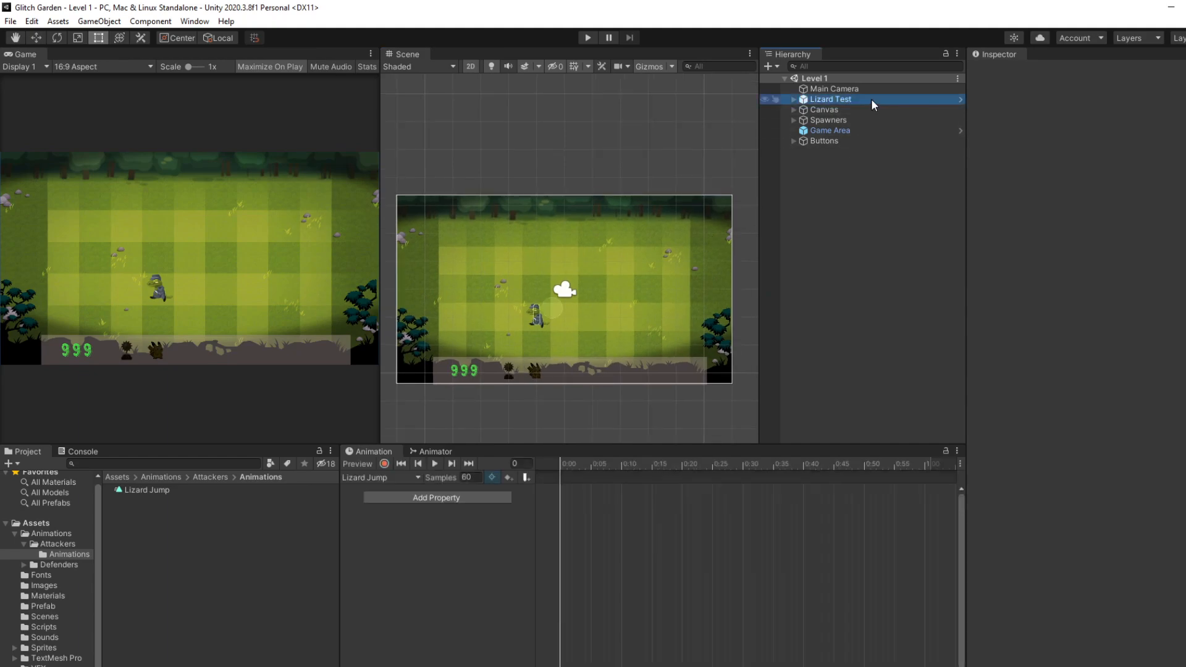
click(795, 99)
click(826, 110)
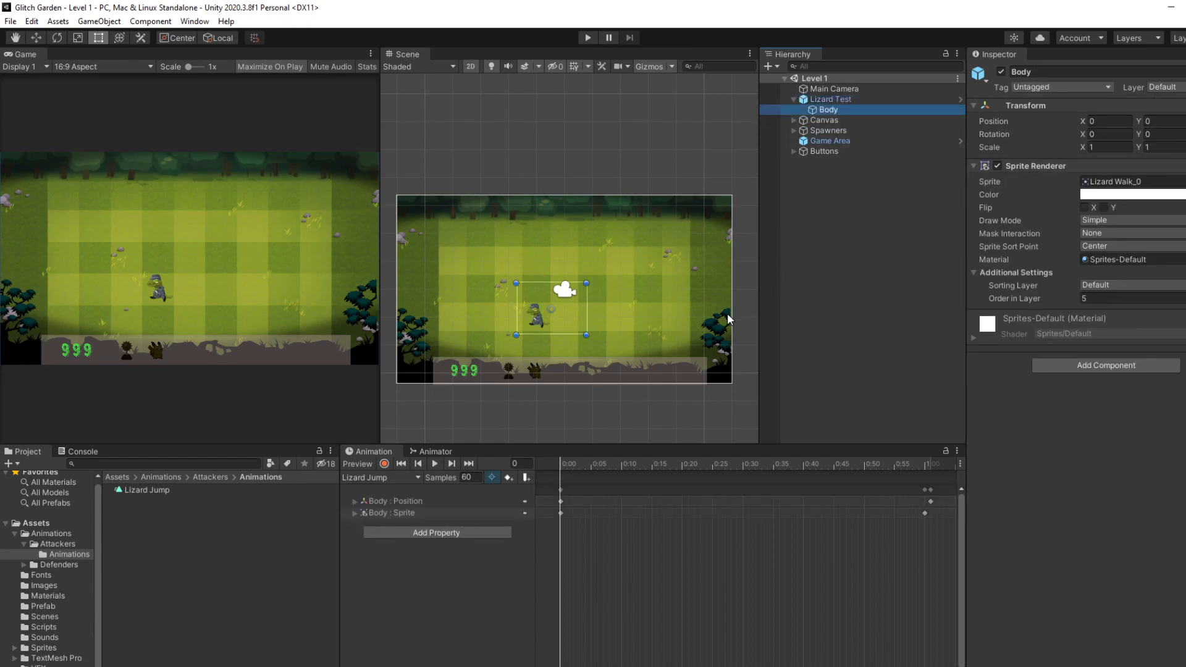
click(589, 38)
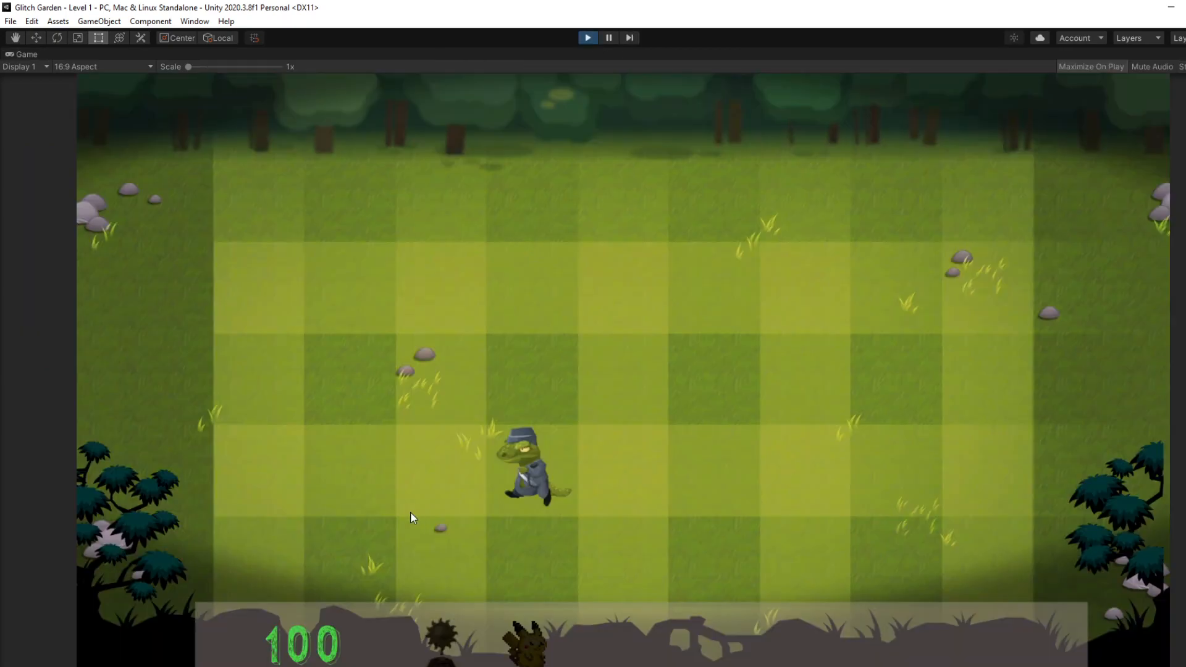
click(586, 38)
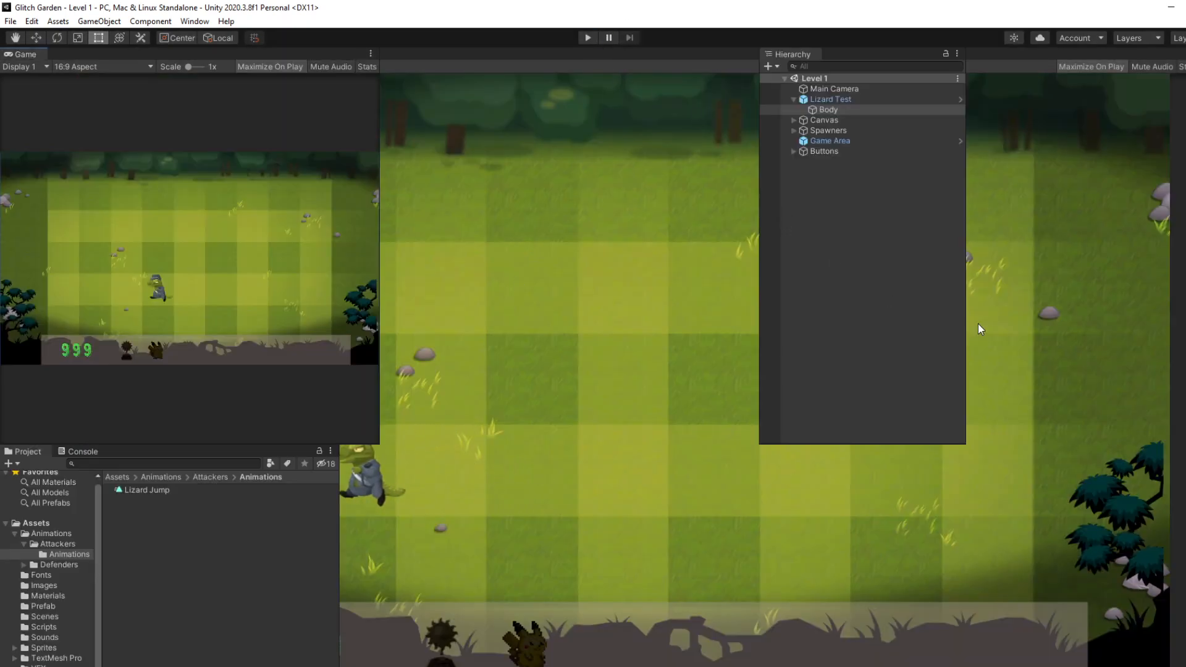
- Check the Lizard Test object and its Body child again, and inspect the Lizard Jump animation clip
click(870, 101)
click(866, 109)
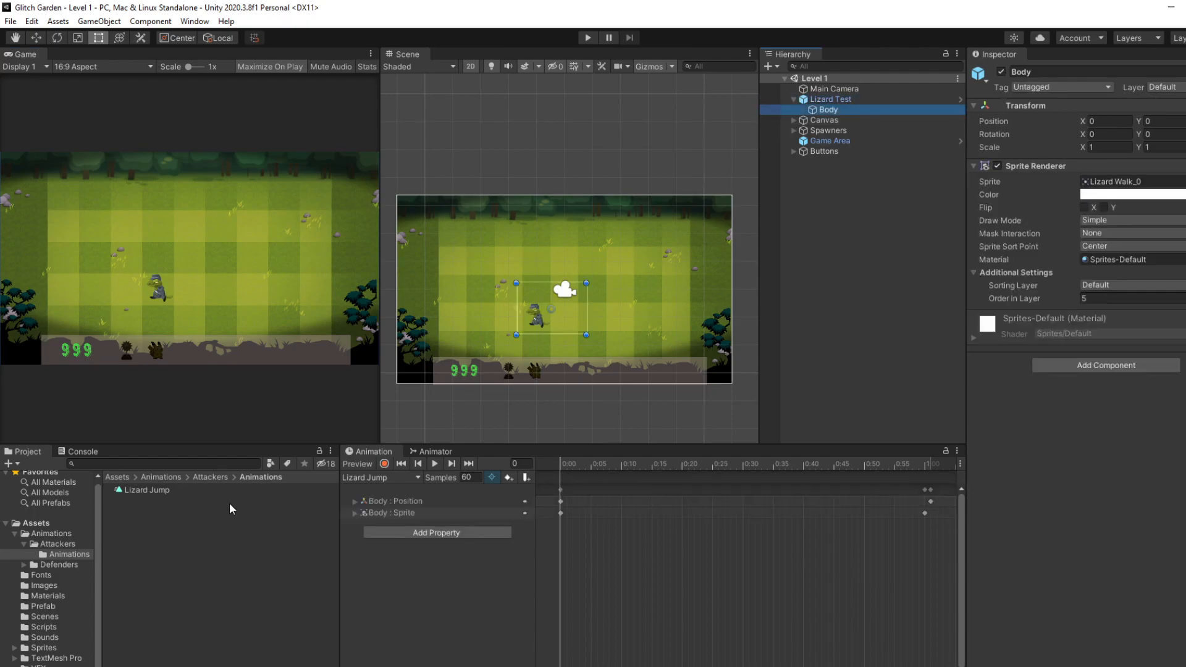
click(140, 490)
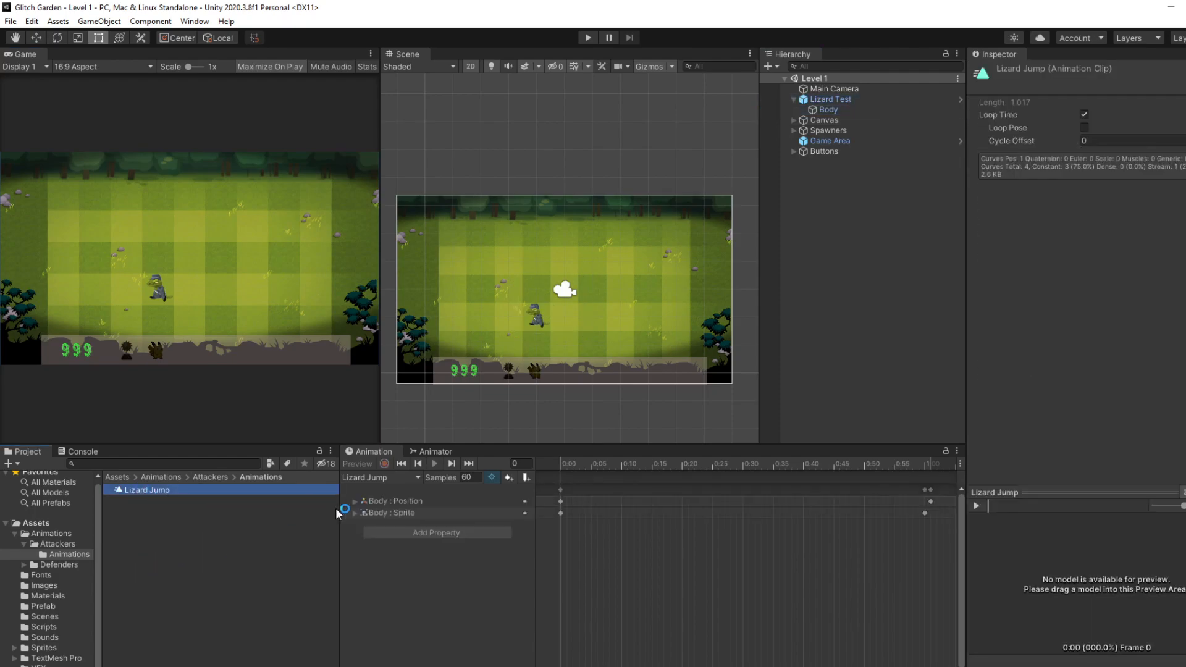
- Shift the Lizard Jump state slightly down and closer to the Entry node in the Animator graph
click(435, 452)
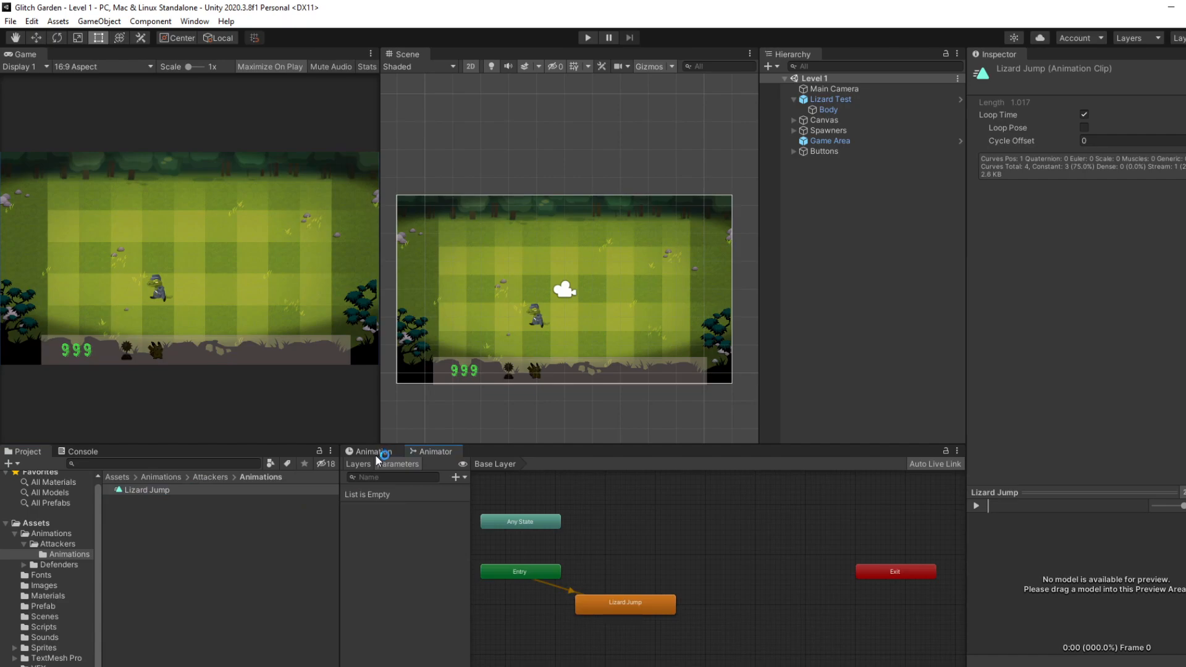
click(596, 607)
drag(594, 607, 581, 614)
click(177, 572)
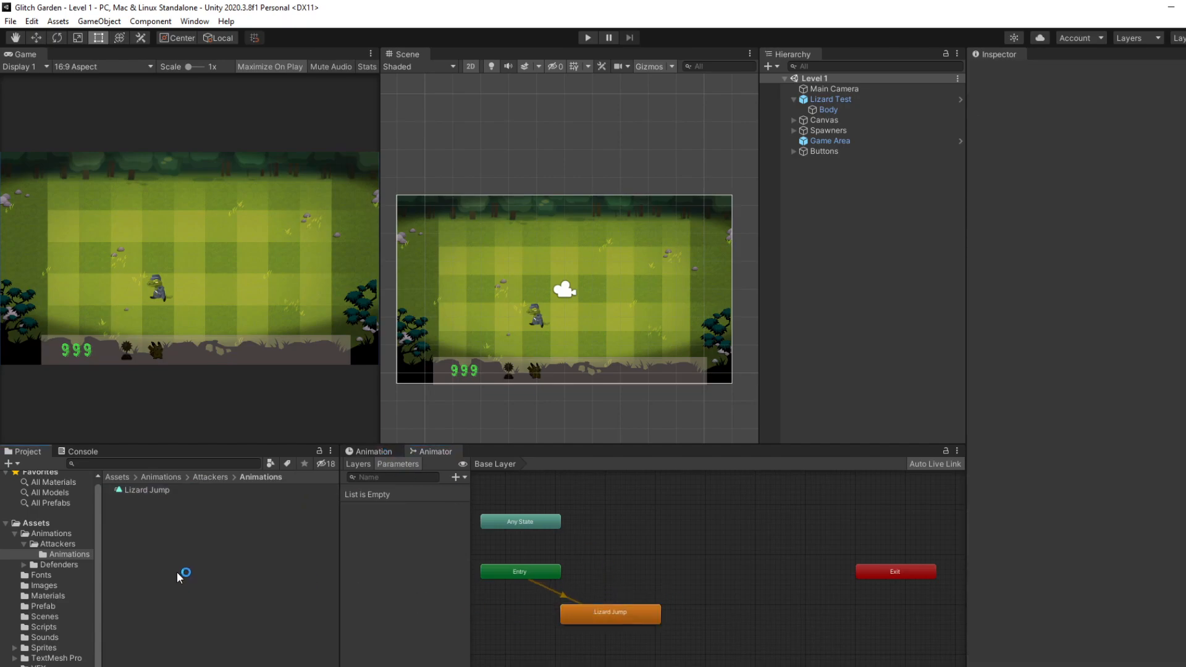
- Check the Lizard controller in the Attackers folder, and examine the Body sprite keyframes in the Lizard Jump clip
click(60, 545)
double_click(150, 500)
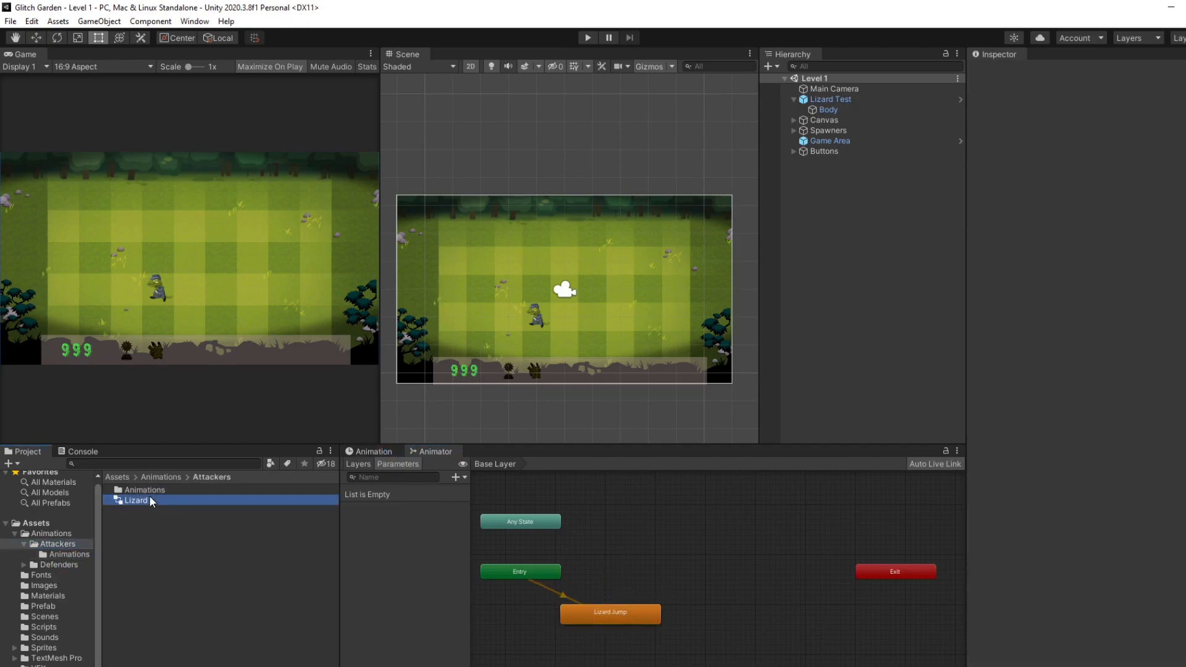
double_click(139, 491)
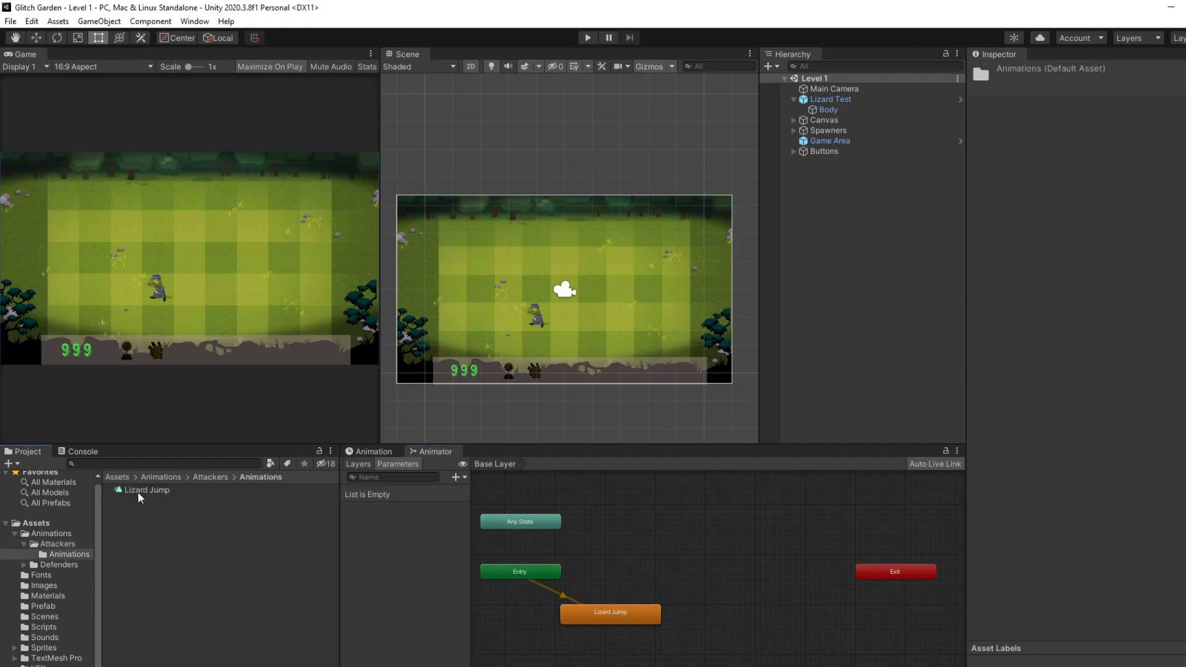
click(384, 451)
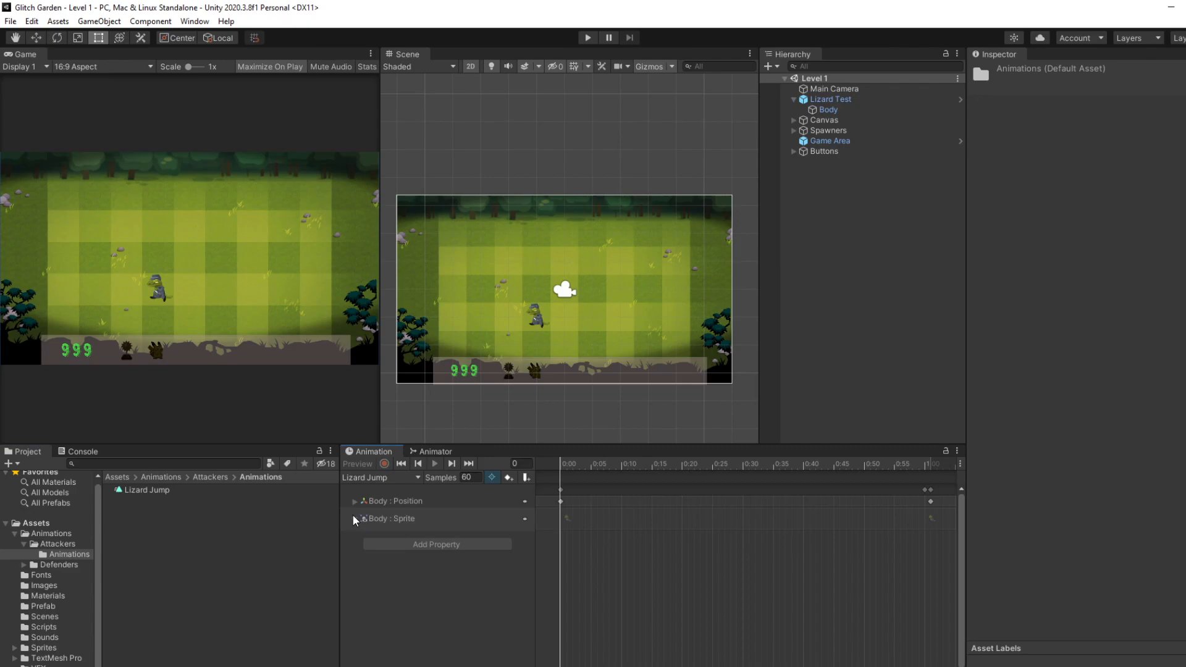
click(928, 518)
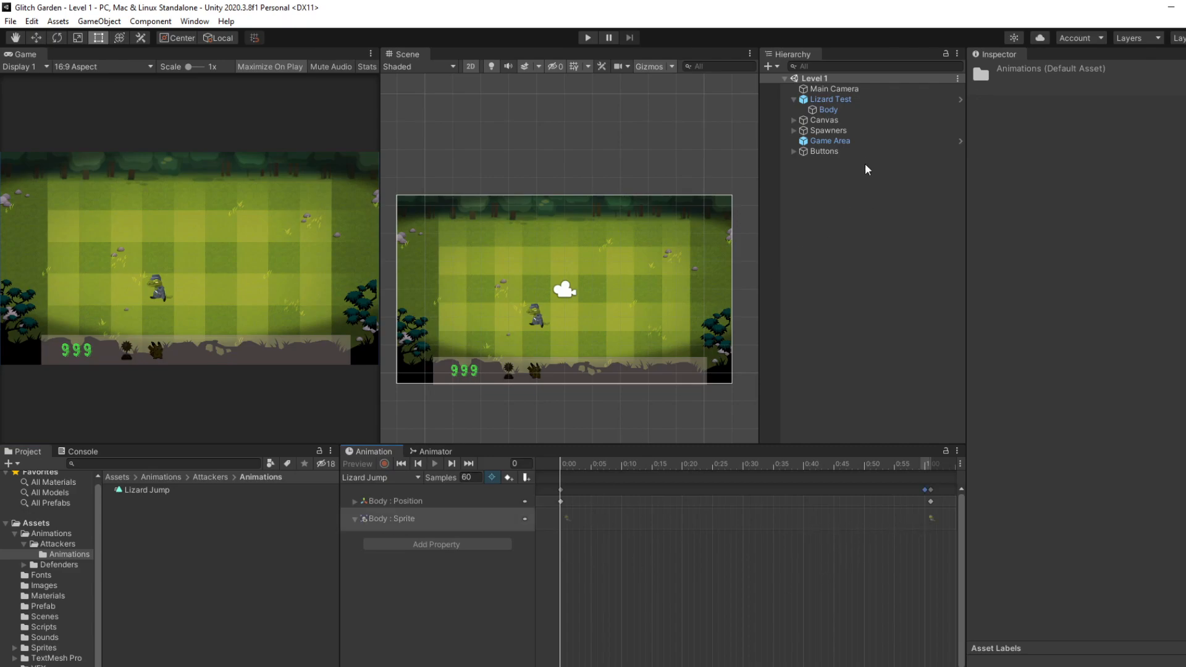
- Add the Body's Sprite Renderer Sorting Order as an animated property for Lizard Test in the Lizard Jump clip
click(871, 99)
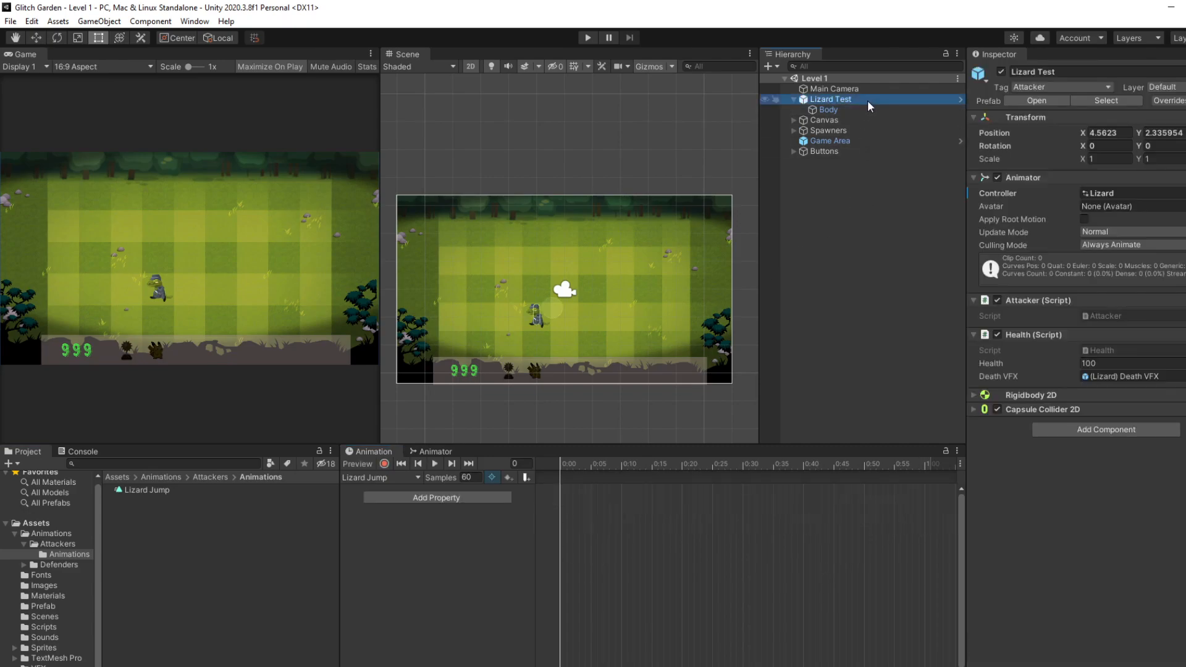
click(432, 498)
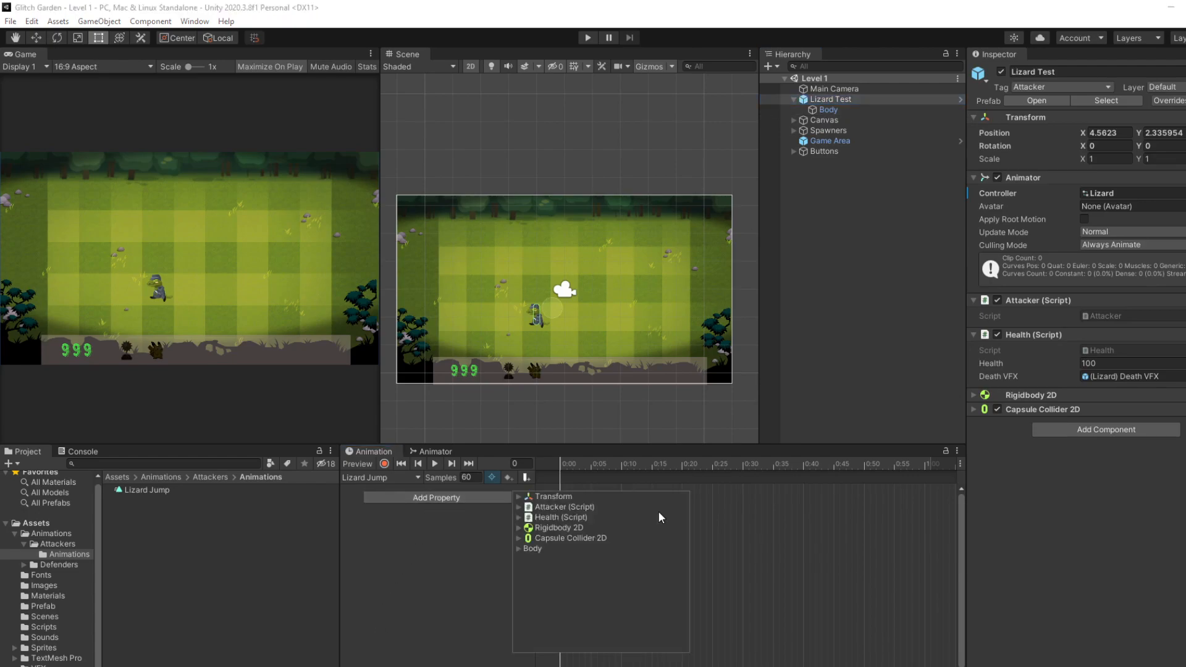
click(519, 549)
click(528, 580)
scroll(556, 584, down, 5)
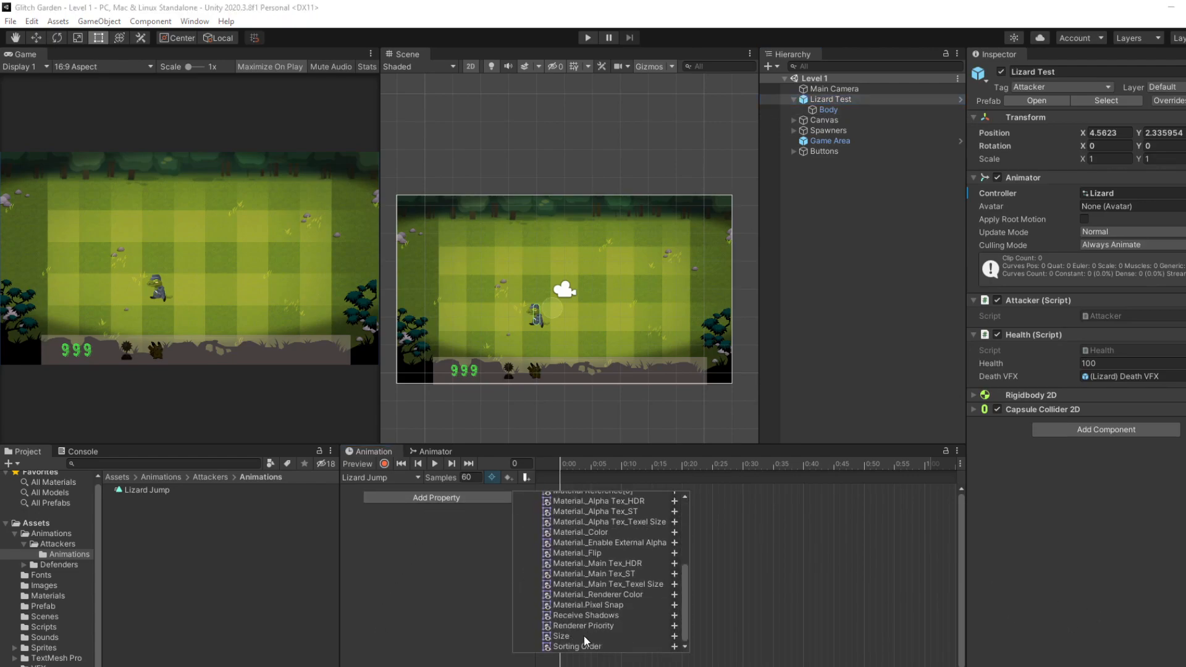
click(676, 647)
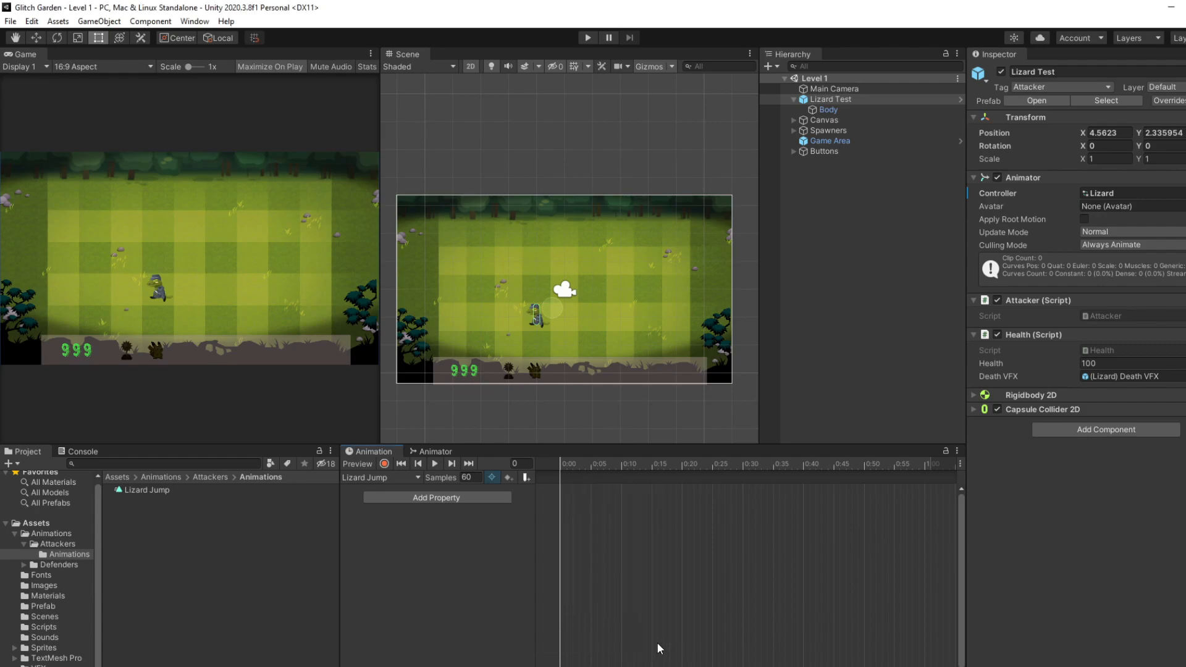
- Look through the Body's Sprite Renderer properties available for animation on Lizard Test, without adding any
click(442, 498)
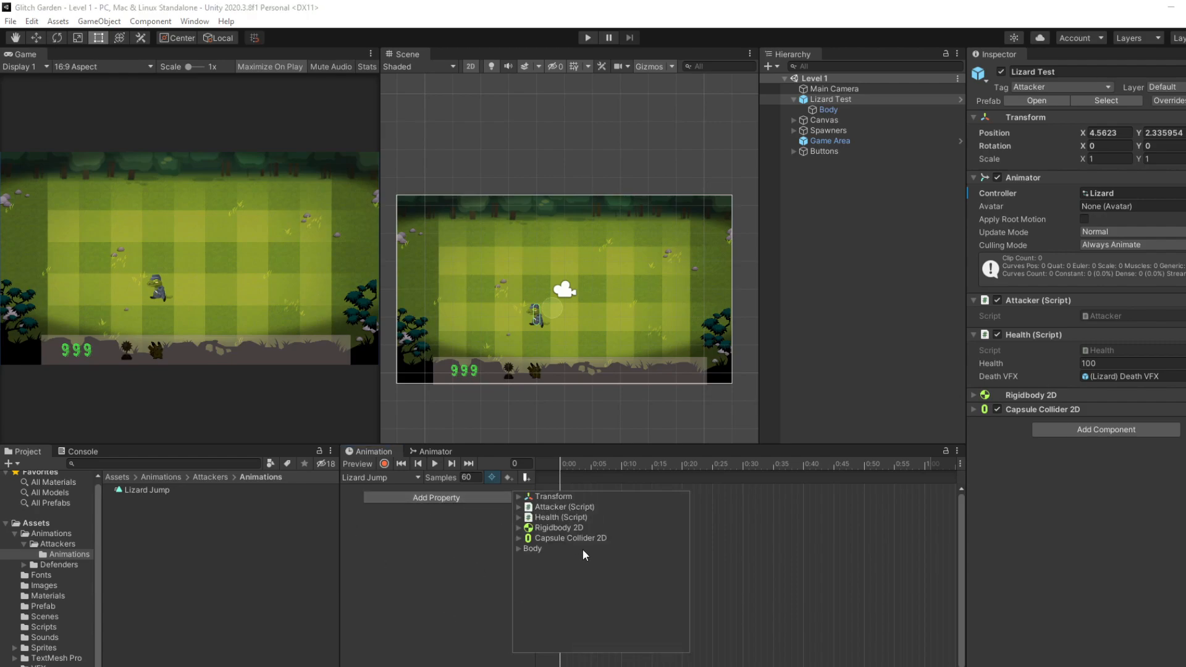
click(517, 549)
click(527, 580)
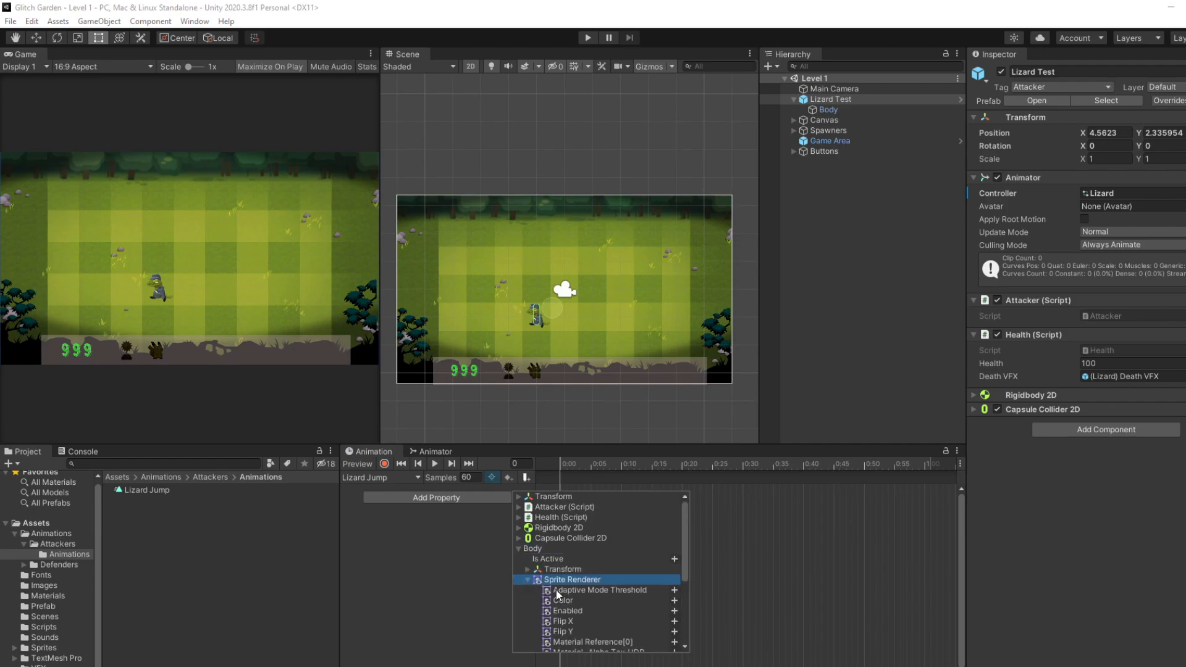
scroll(629, 629, down, 5)
scroll(683, 531, up, 5)
click(421, 510)
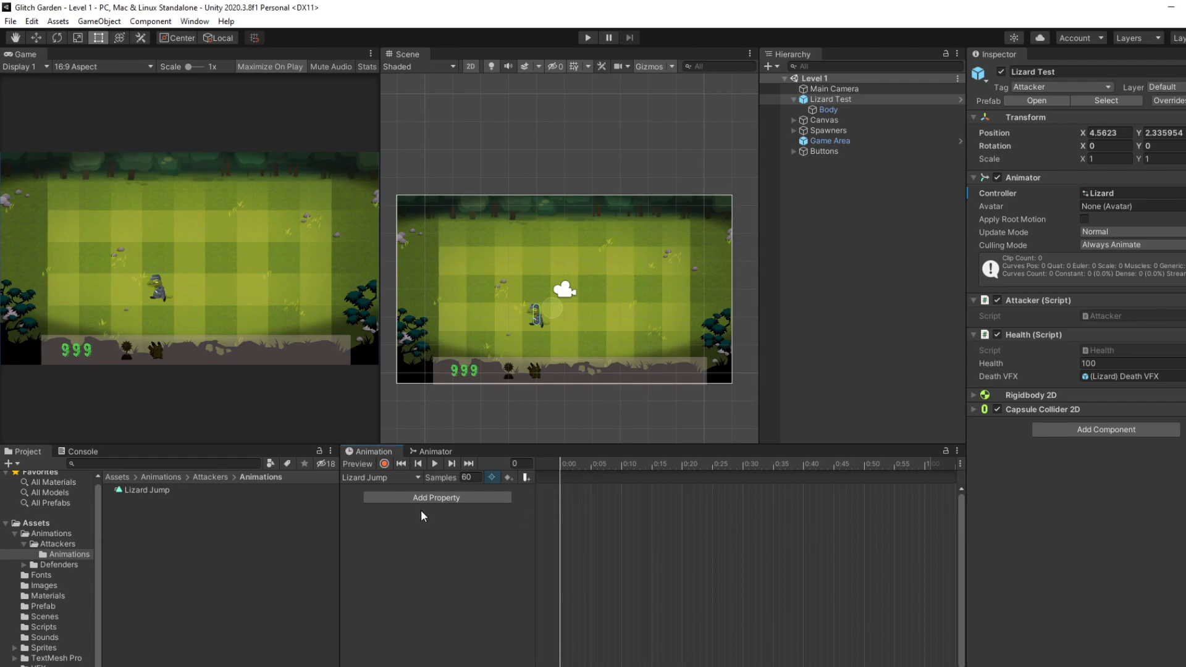
mouse_move(534, 496)
mouse_down()
mouse_move(831, 506)
mouse_move(515, 508)
mouse_up()
click(405, 481)
click(435, 467)
click(426, 451)
click(362, 451)
- Switch to the Brave browser and search the web in a new tab for "animation property not showing unity"
key(alt+Tab)
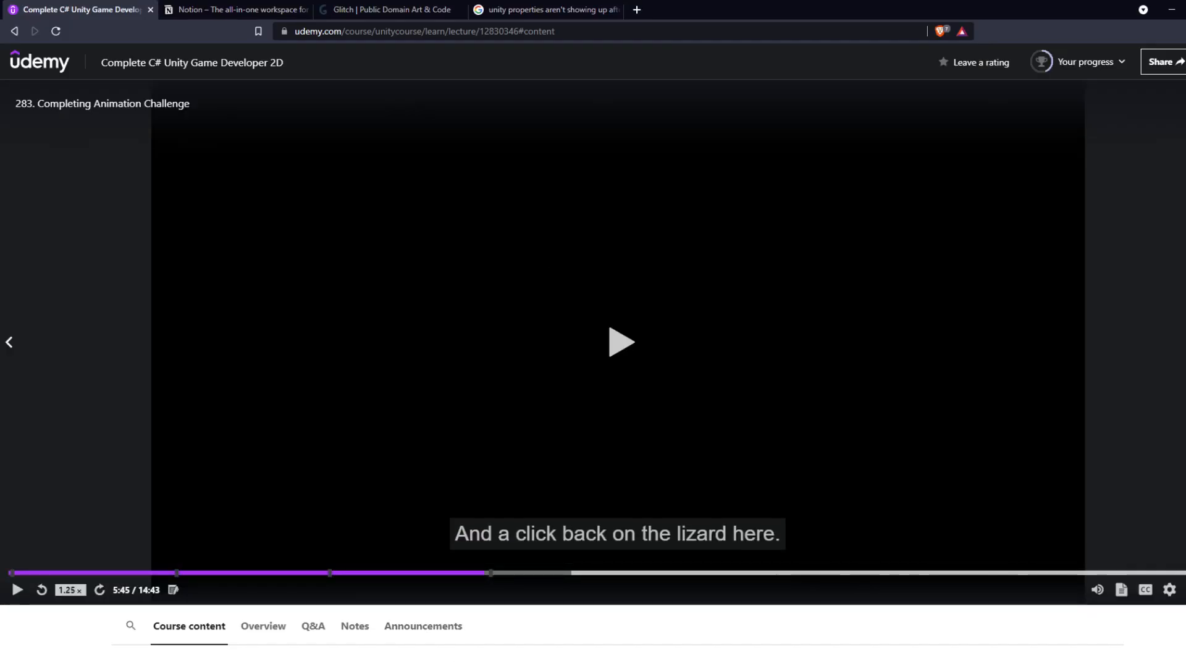
click(638, 12)
text(animation proper)
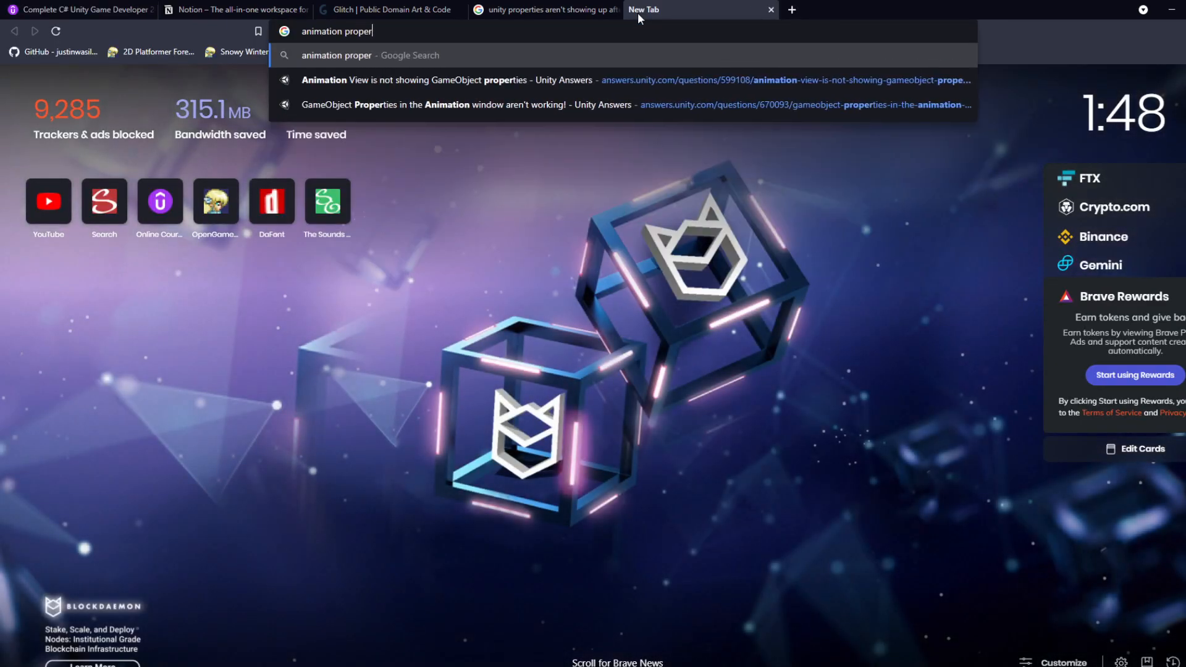
text(ty not sho)
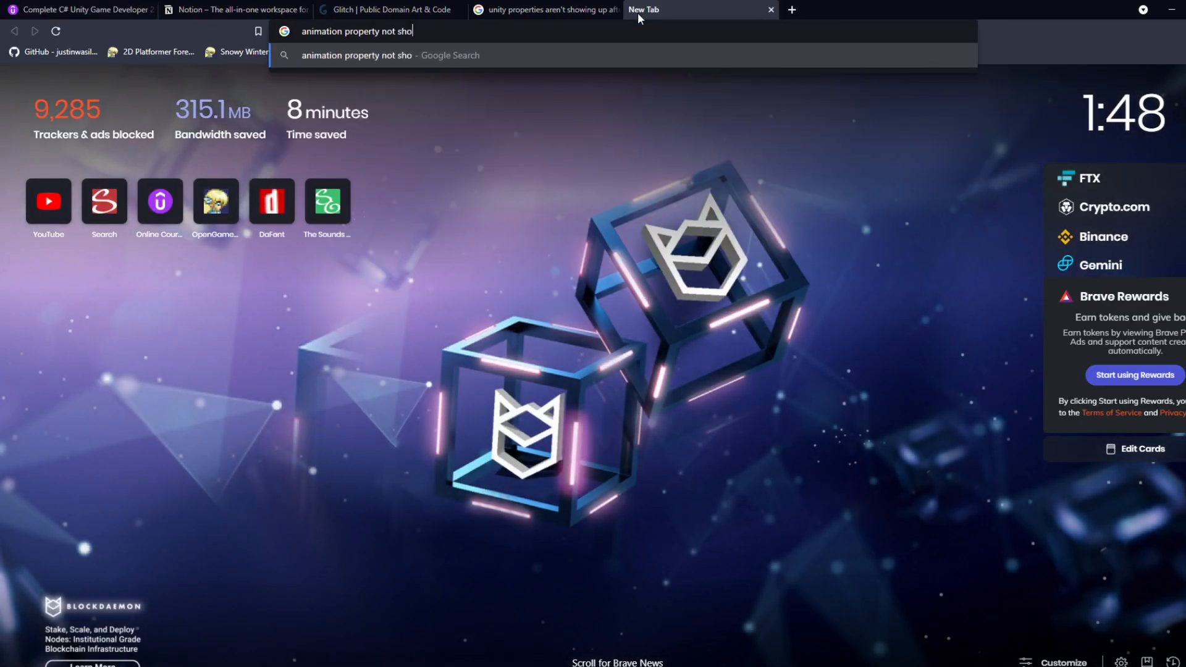
text(wing unity)
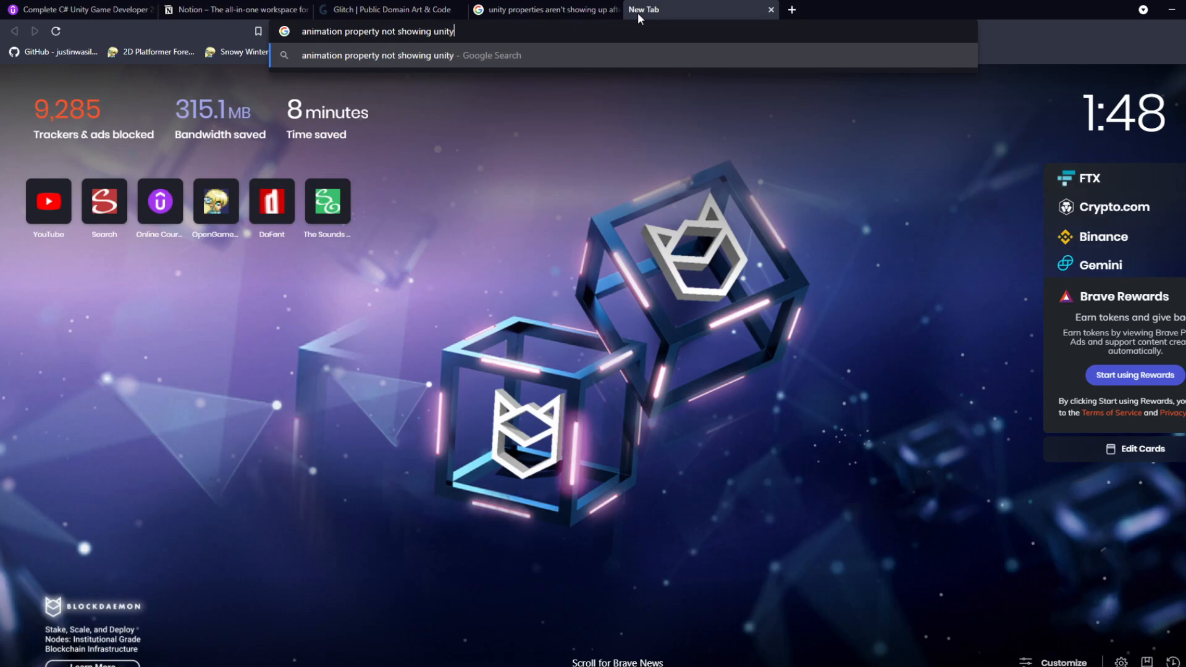
key(Return)
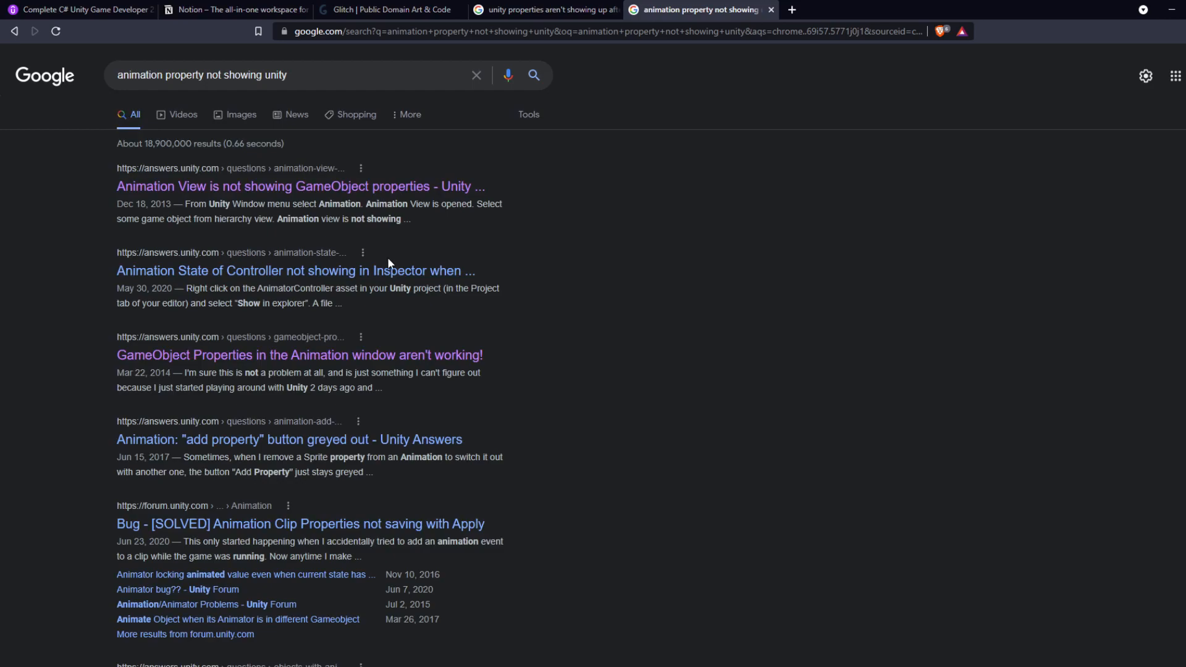
- Read the Unity Answers thread on the greyed-out "add property" button and the best answer in its linked solution
click(391, 443)
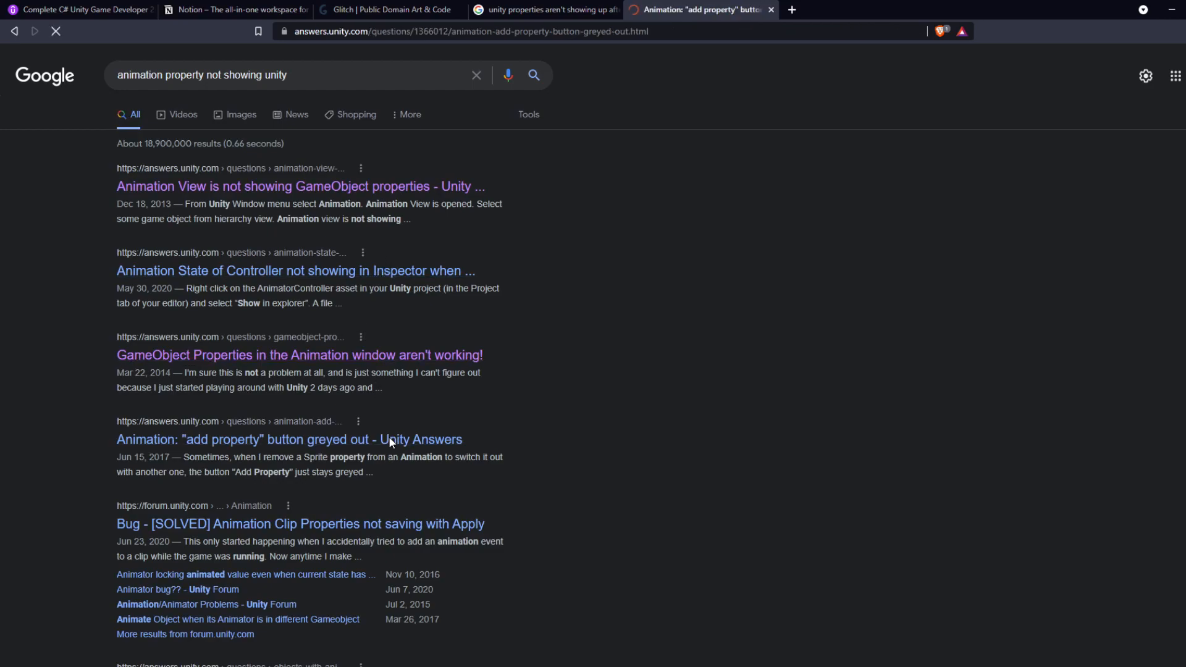
scroll(389, 436, down, 4)
scroll(388, 436, down, 1)
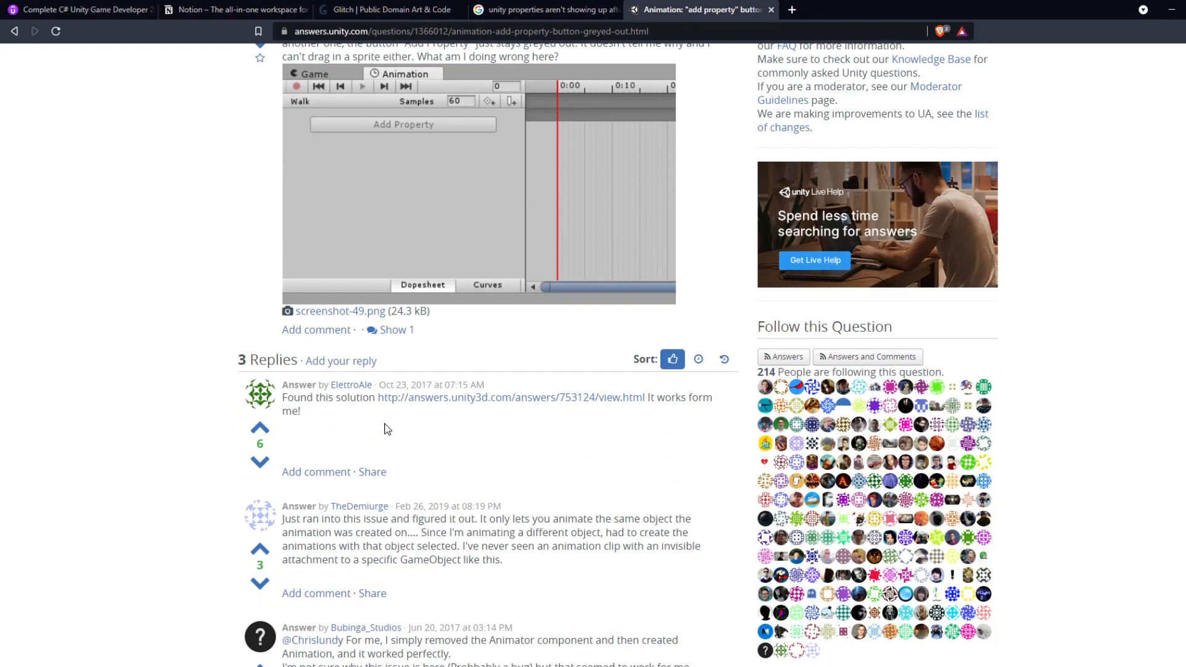
middle_click(425, 406)
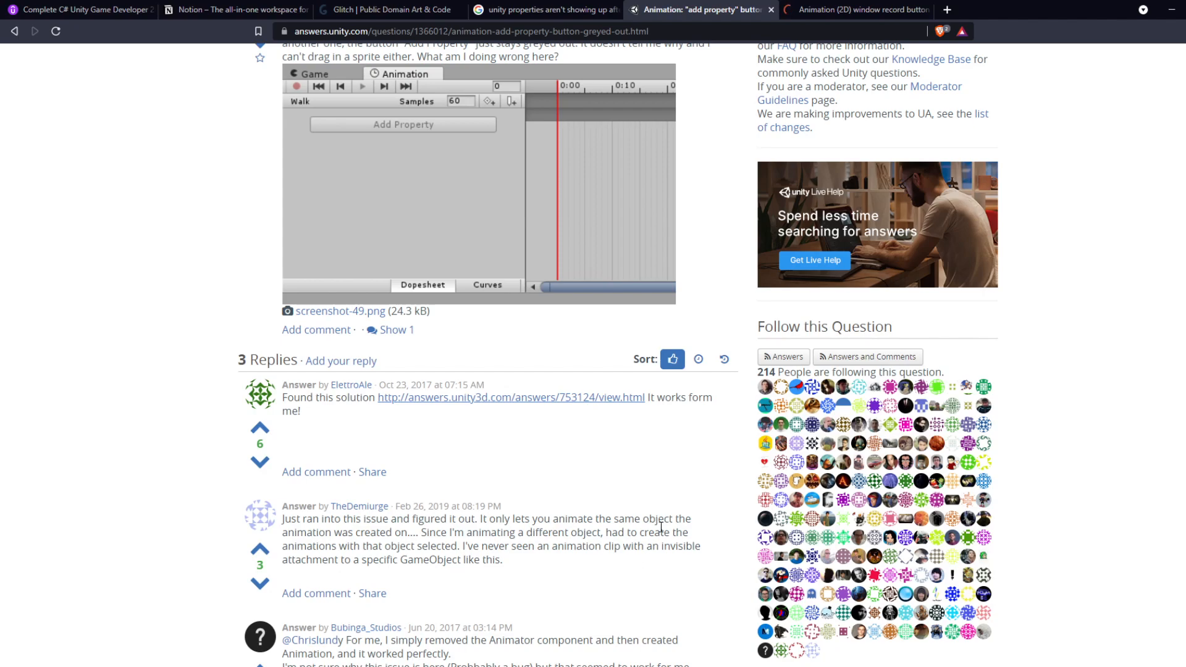
drag(544, 519, 569, 563)
click(859, 9)
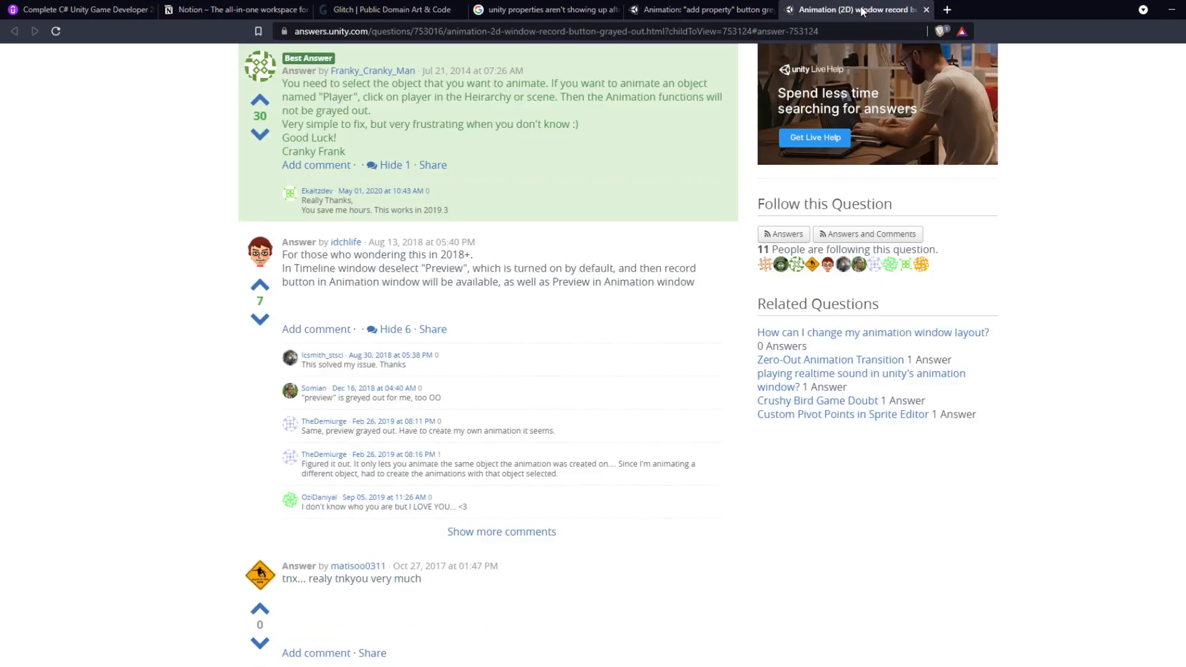
scroll(454, 318, up, 2)
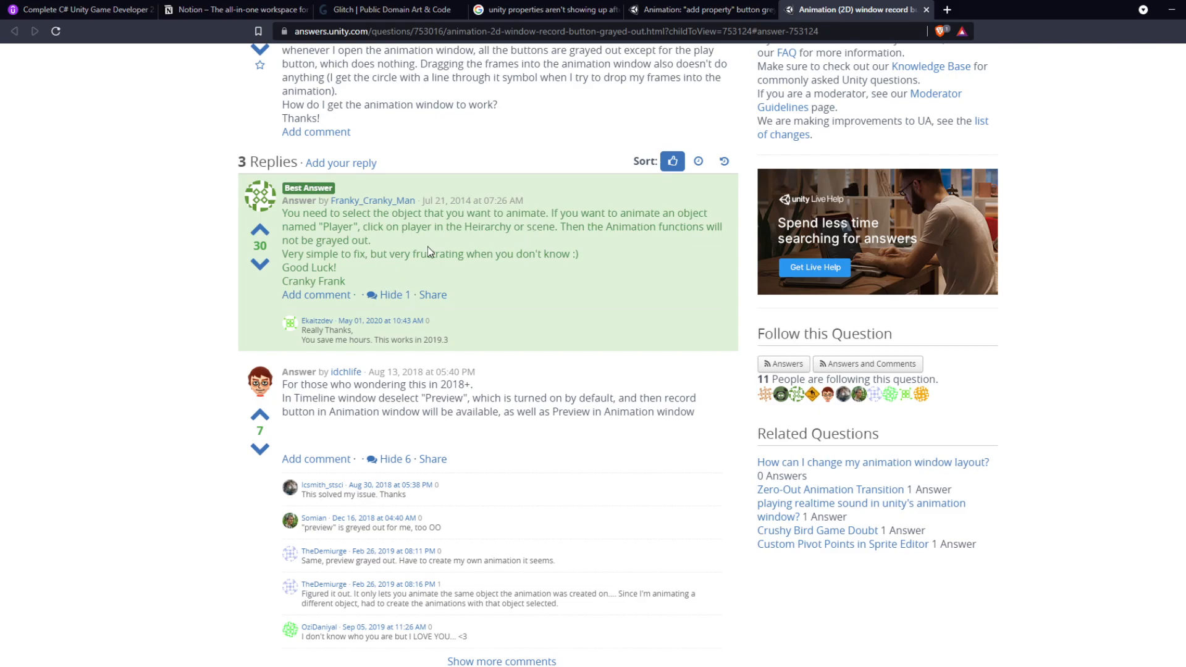
drag(288, 228, 621, 247)
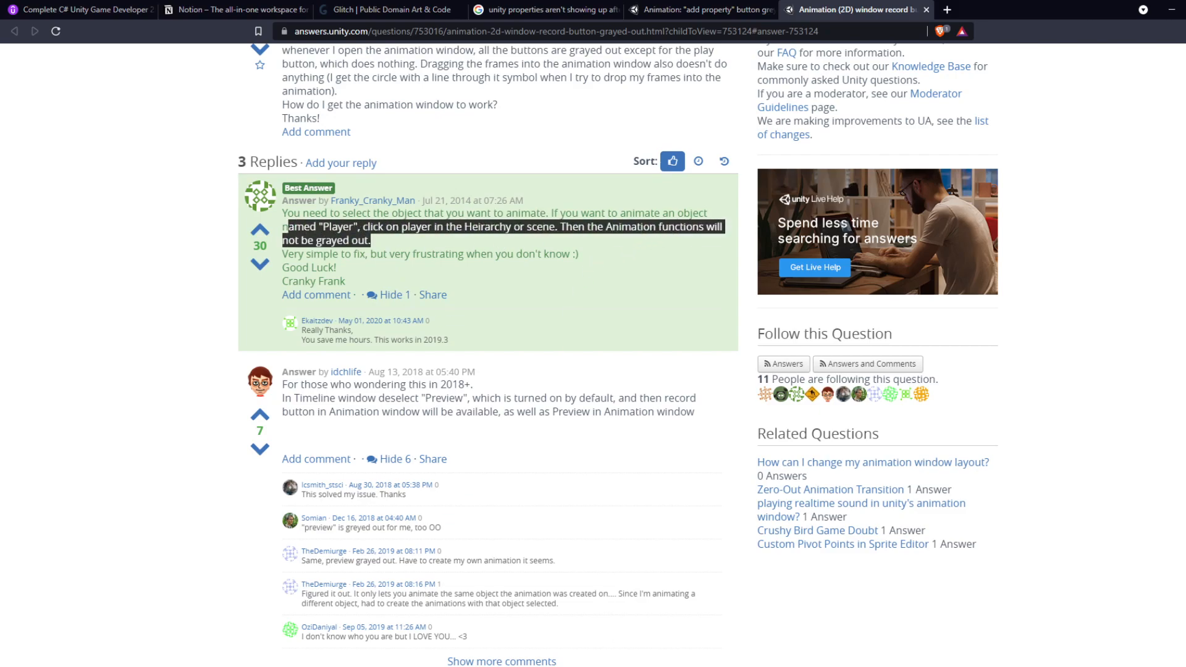
- Return to Unity and compare the Animation view's properties with Lizard Test selected against the Lizard Jump clip selected
key(alt+Tab)
click(452, 499)
click(417, 535)
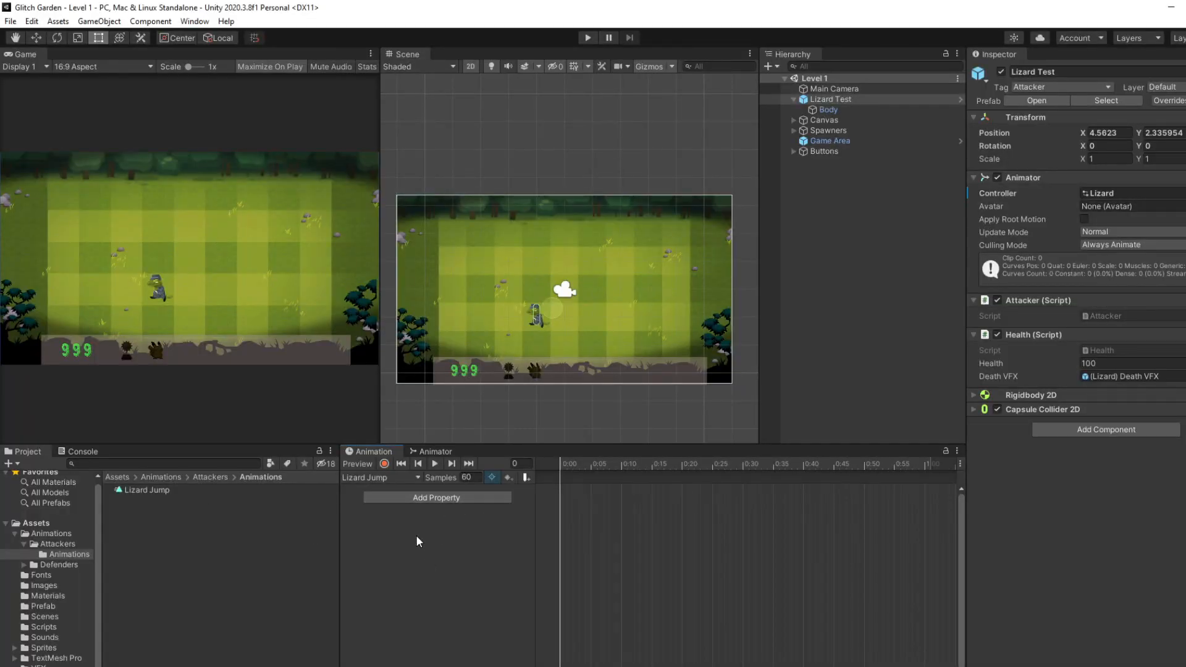
click(443, 454)
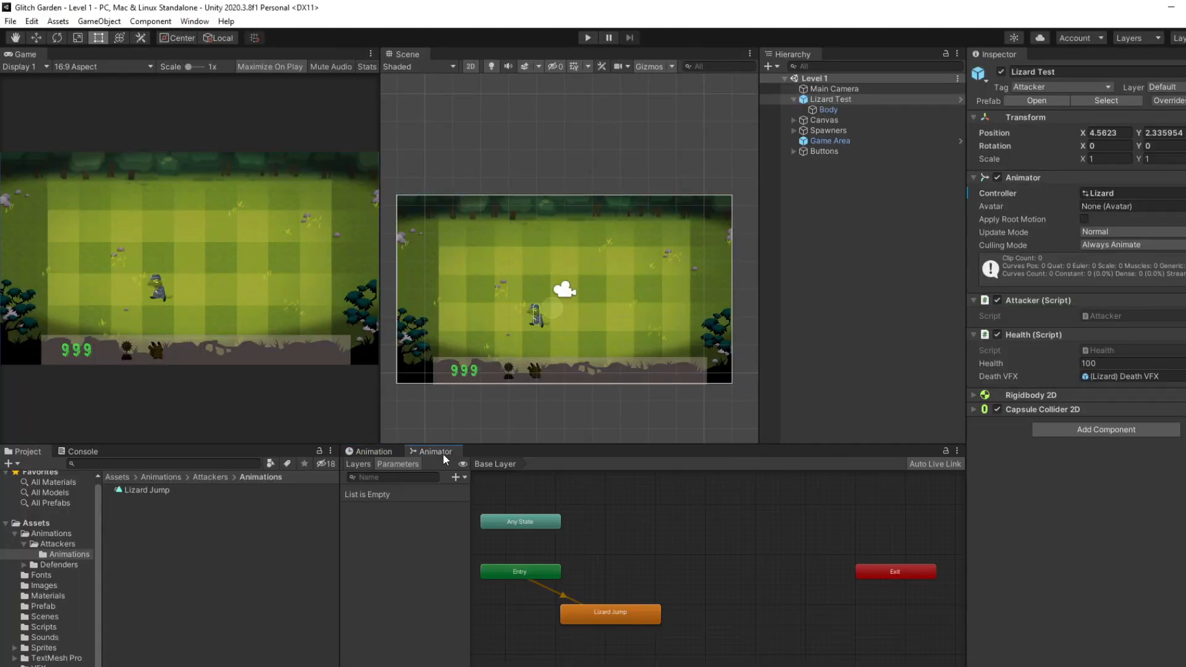
click(384, 454)
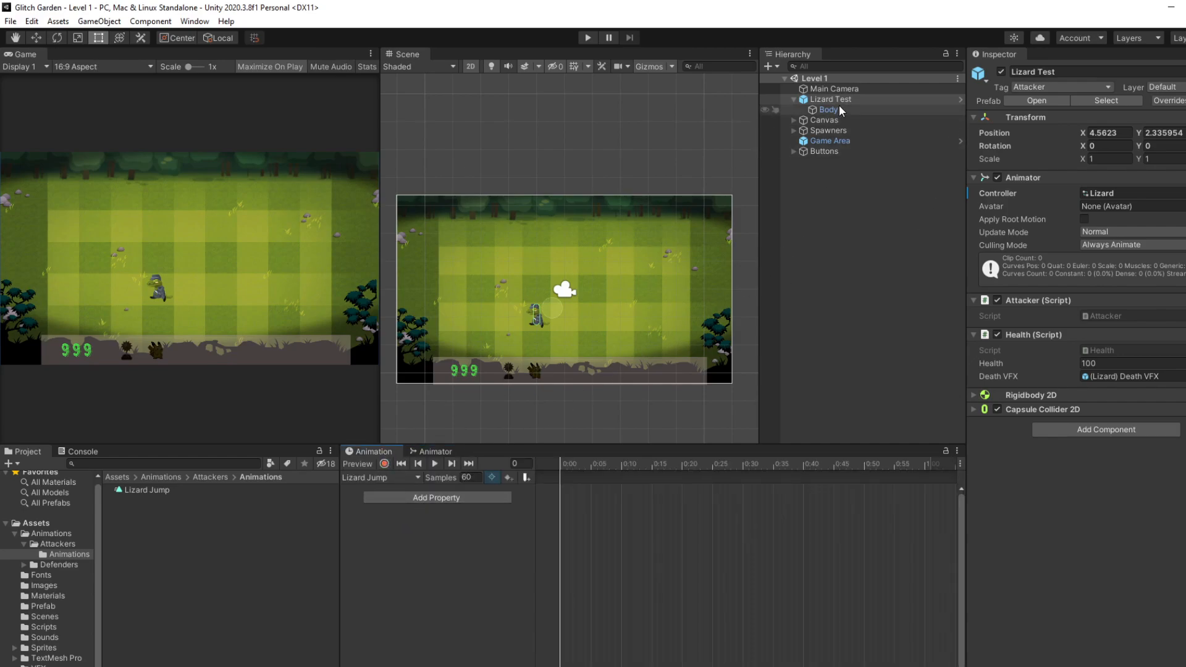
click(820, 101)
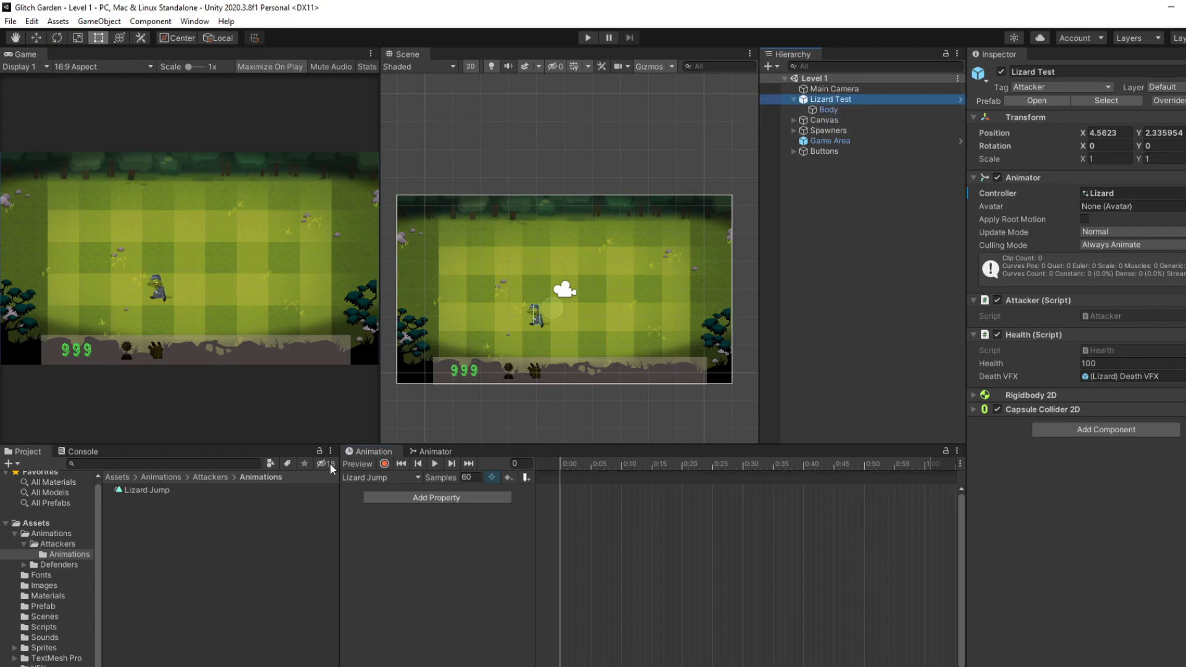
click(147, 491)
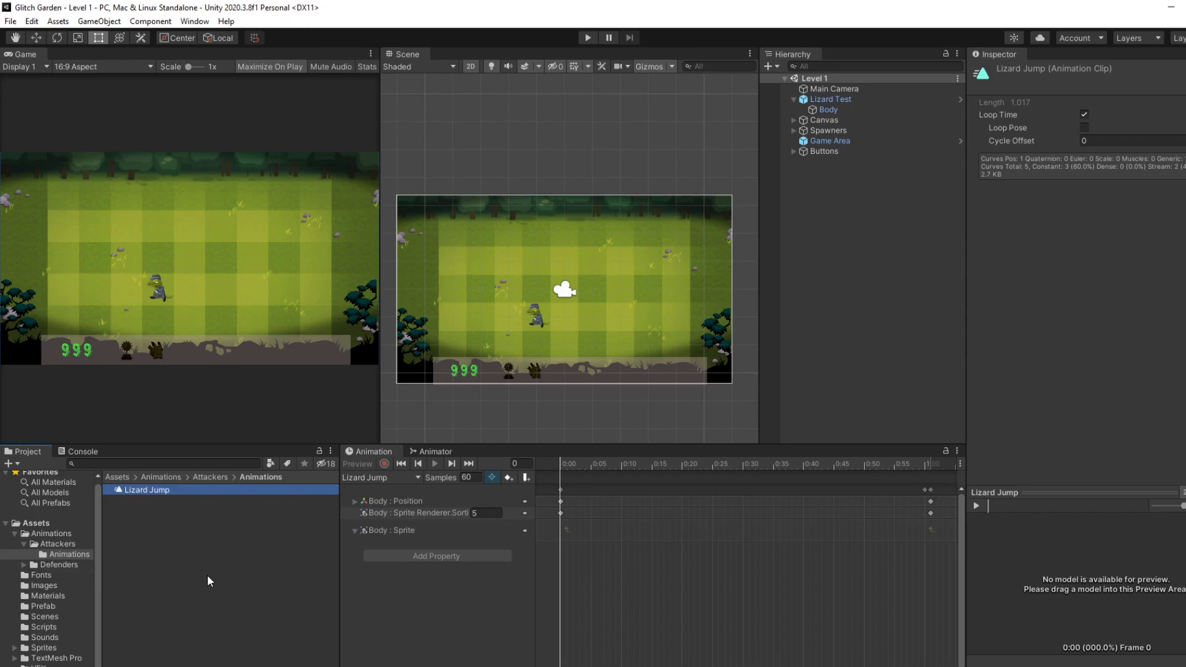
- Remove the Body's Sprite Renderer Sorting Order property from the Lizard Jump clip and expand its Body Position property
click(410, 533)
click(443, 514)
right_click(443, 514)
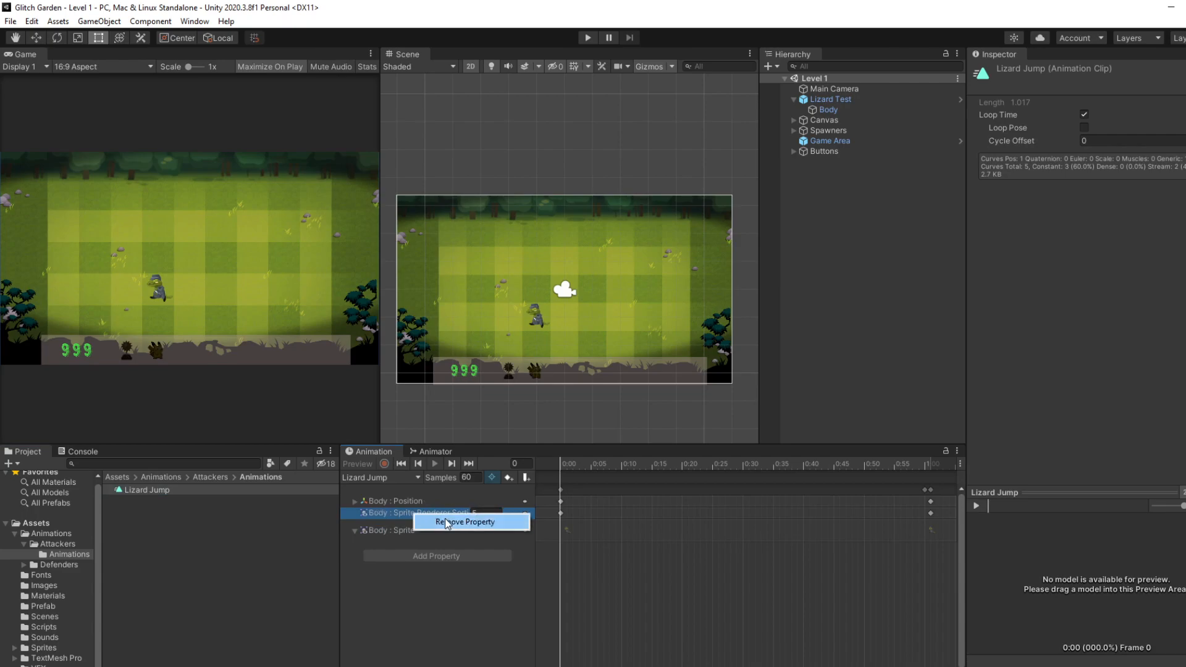
click(443, 522)
click(430, 518)
click(355, 502)
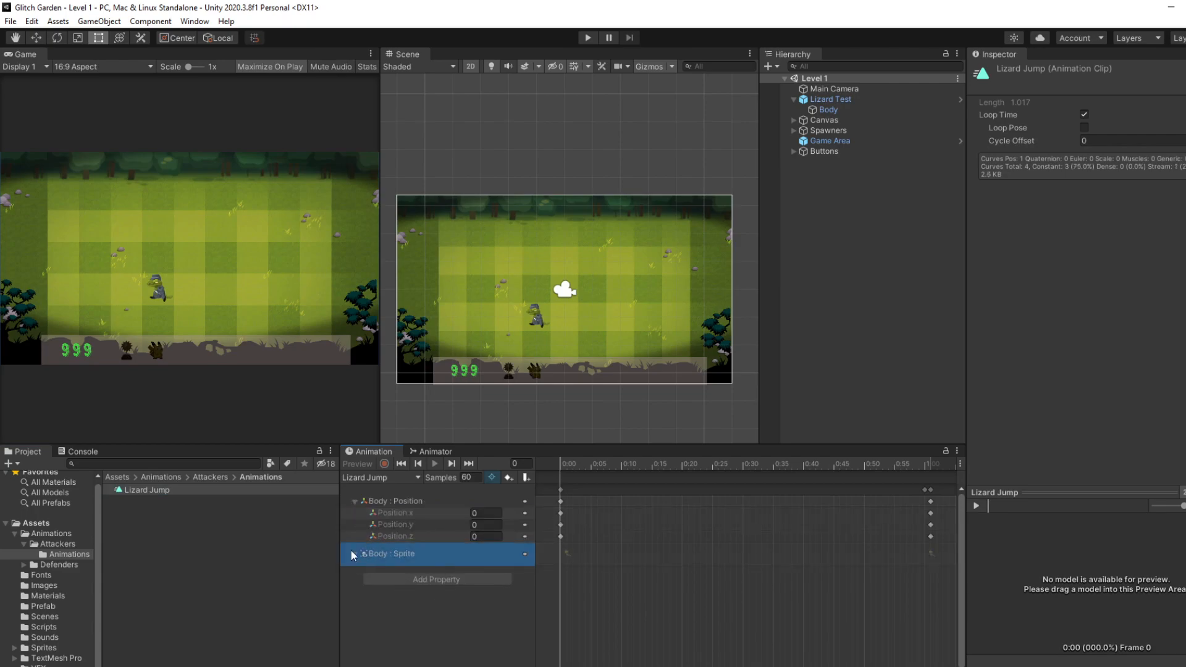
click(395, 579)
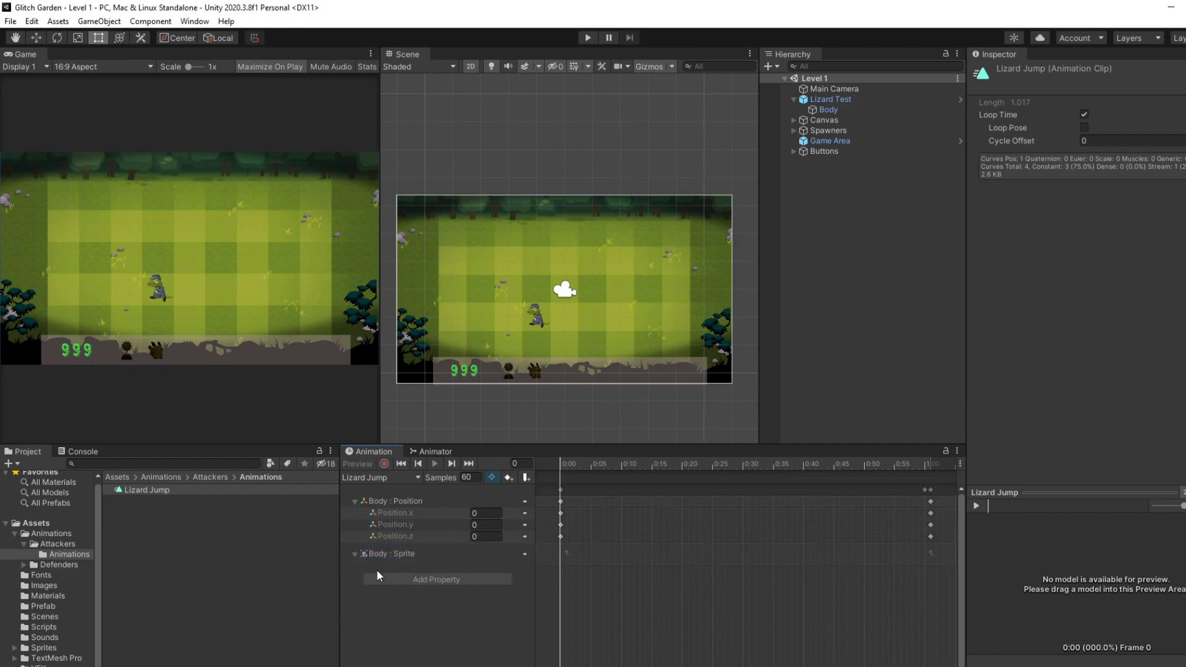
- Place a second instance of the Lizard Test prefab on the lawn to the lower right of the existing lizard
click(890, 101)
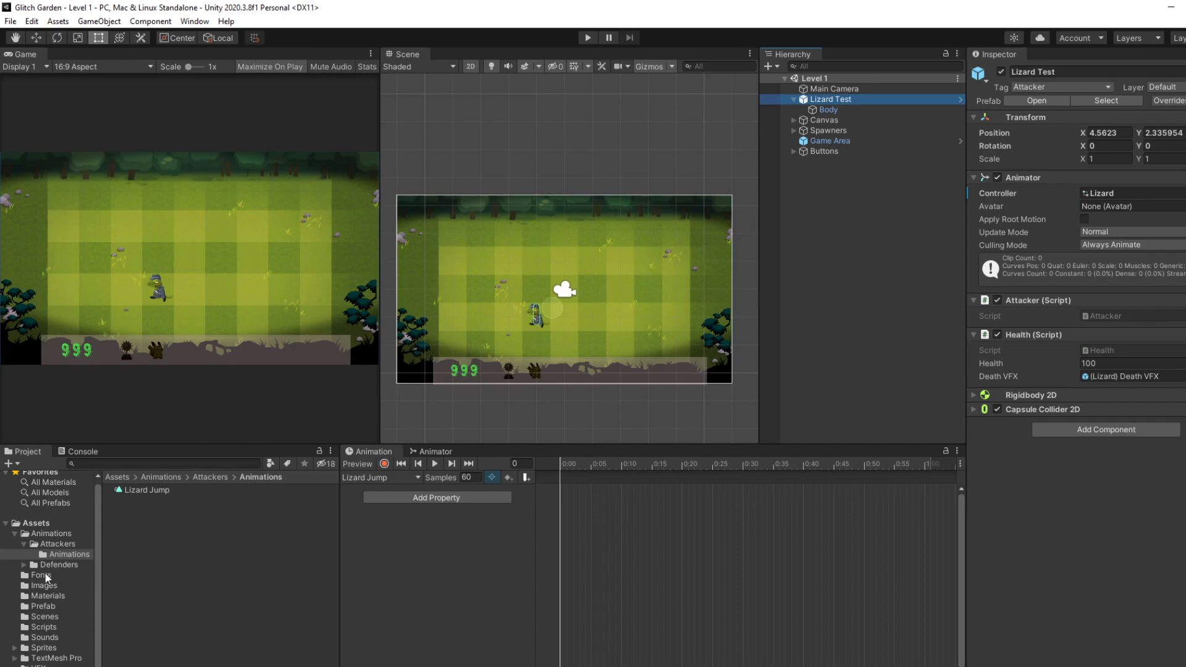
click(43, 606)
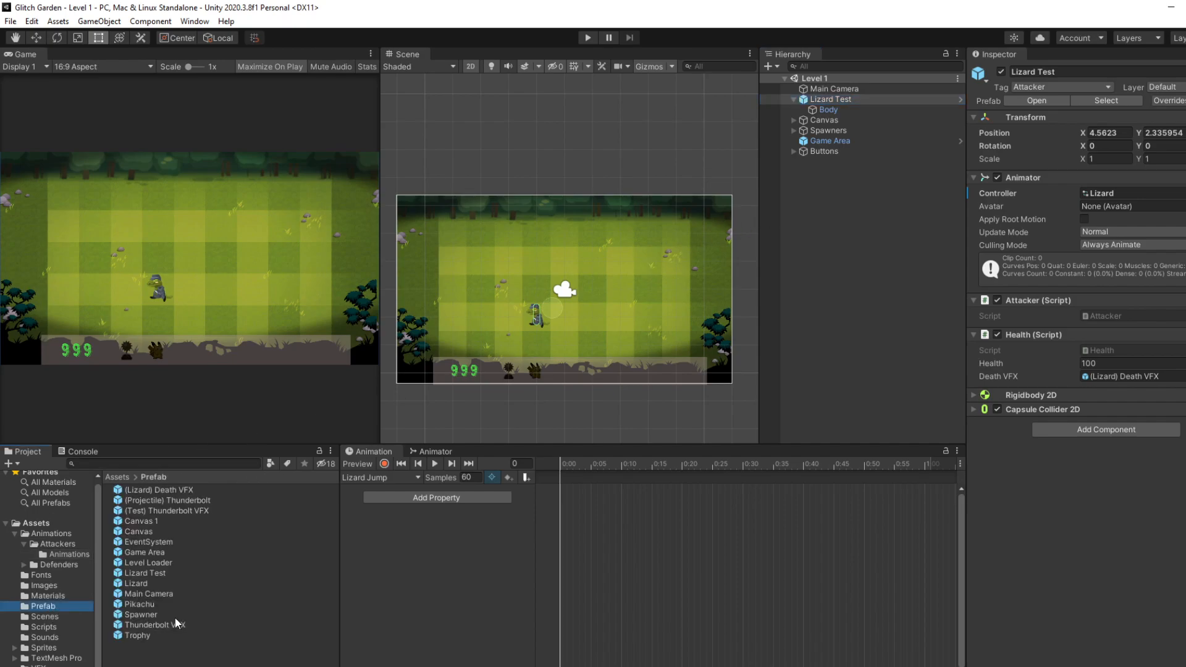
click(150, 574)
drag(204, 572, 642, 328)
- Compare the Animation window's properties for Lizard Test (1) and the original Lizard Test by alternating between the two objects
click(872, 99)
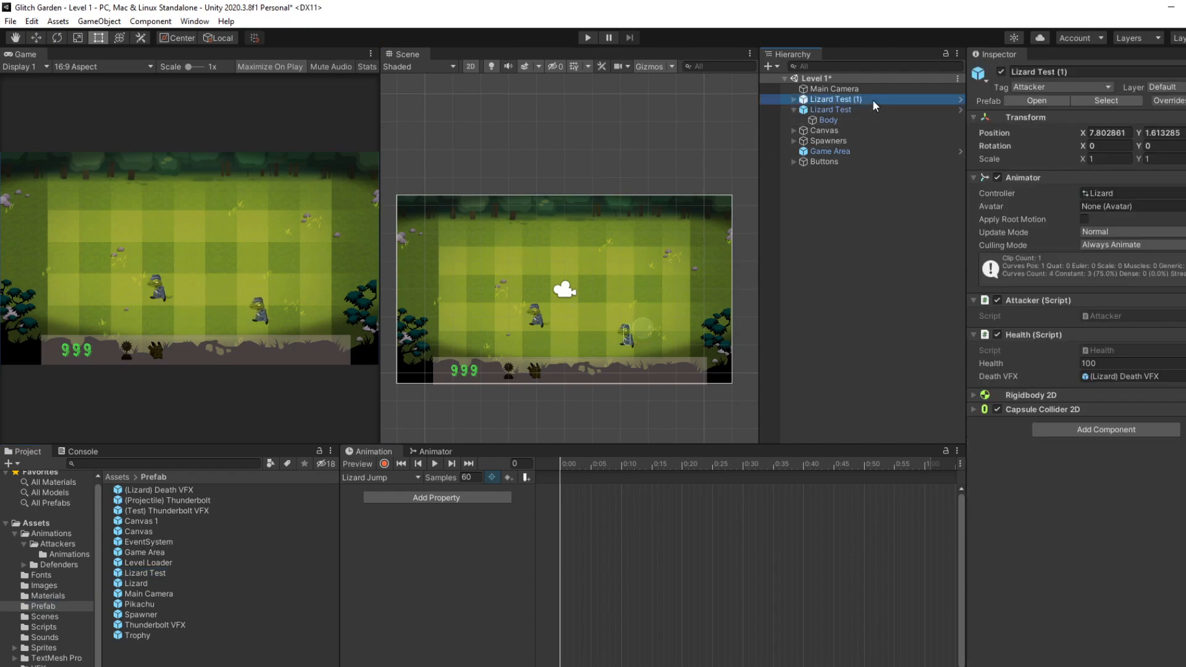
click(858, 108)
click(862, 101)
click(855, 106)
click(858, 99)
click(851, 110)
click(851, 101)
click(849, 108)
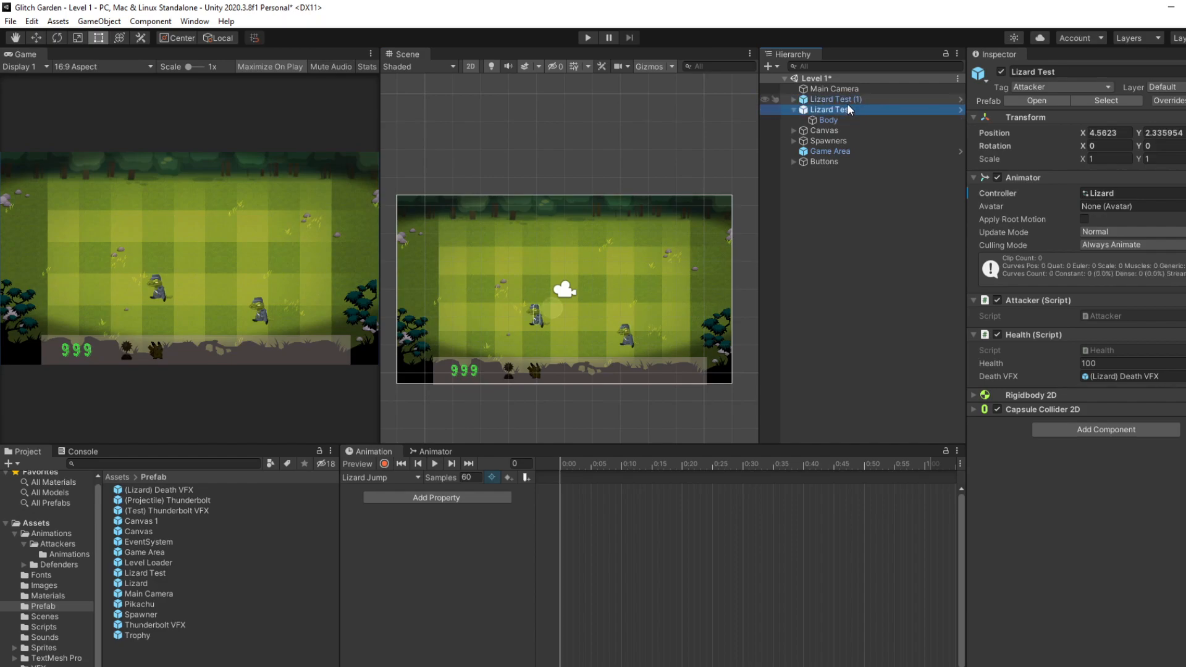
click(848, 103)
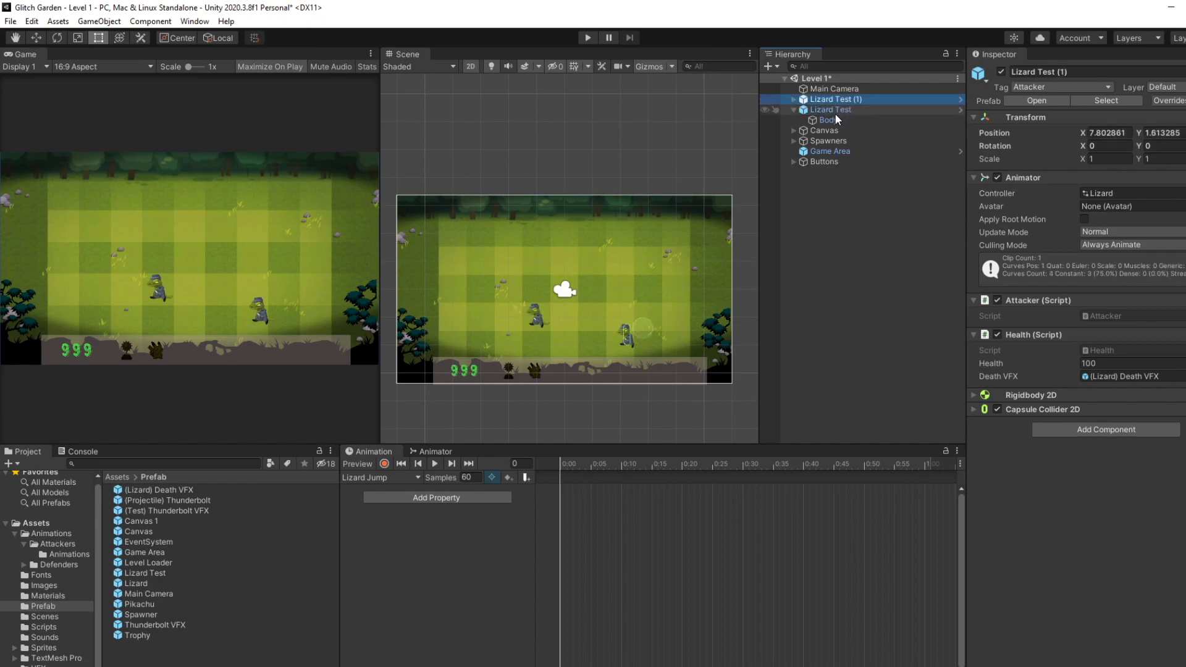
click(835, 113)
click(833, 102)
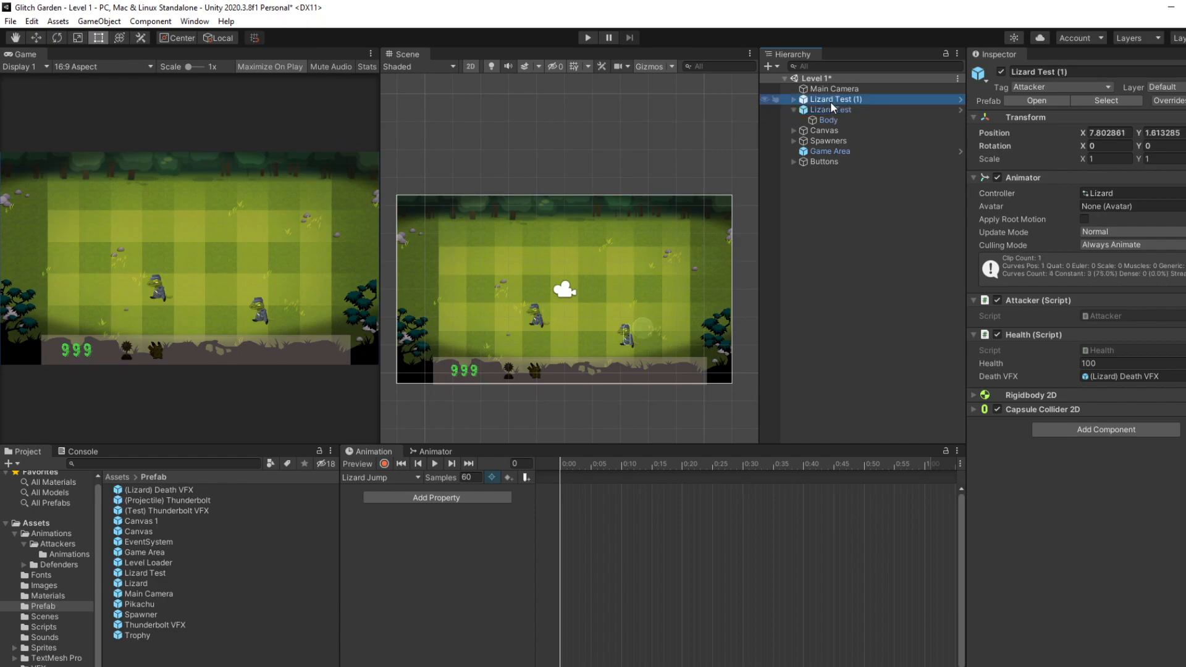
- Add the Health script's Death VFX property to the Lizard Jump clip for Lizard Test (1)
click(444, 497)
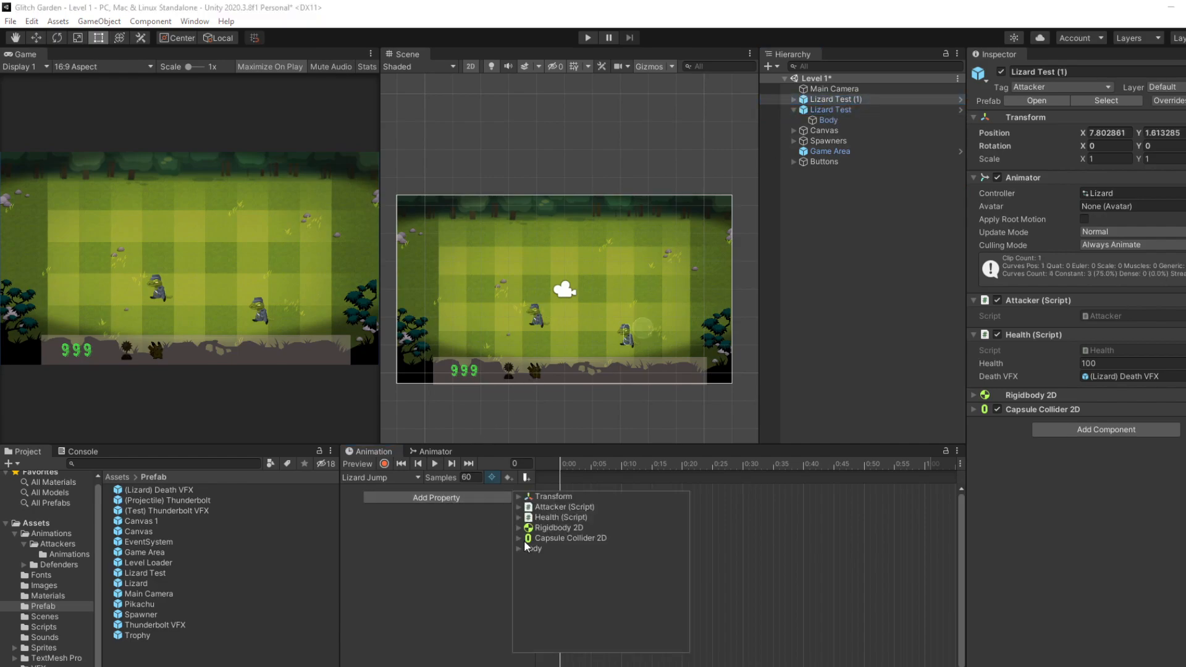
click(552, 513)
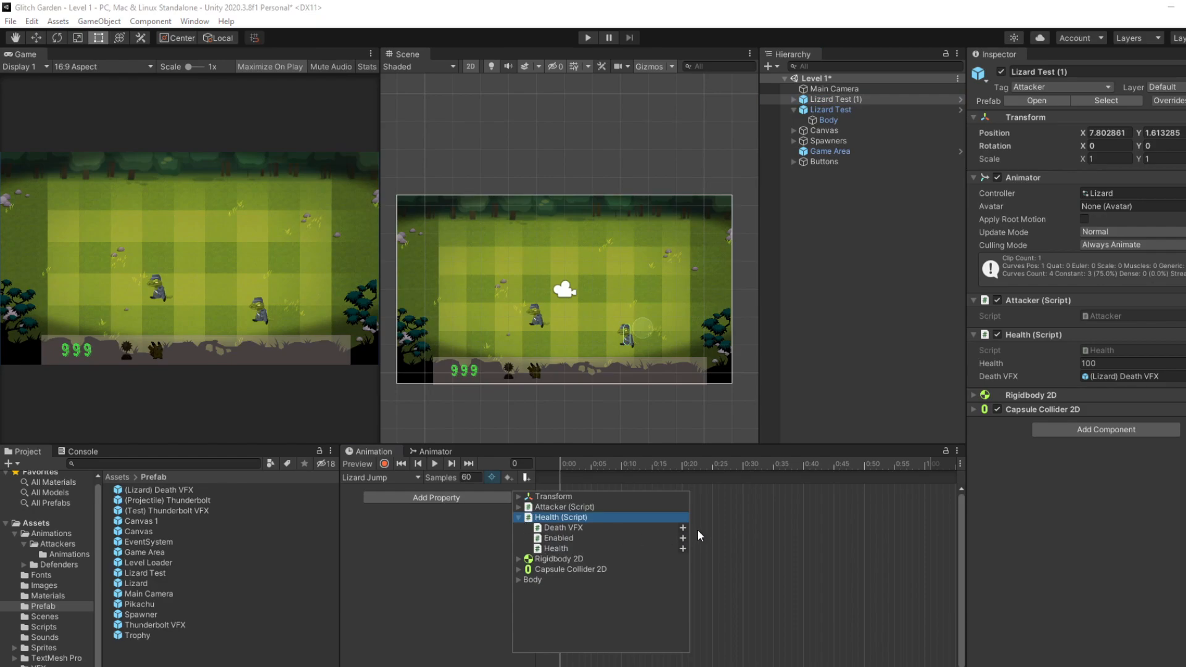
click(685, 526)
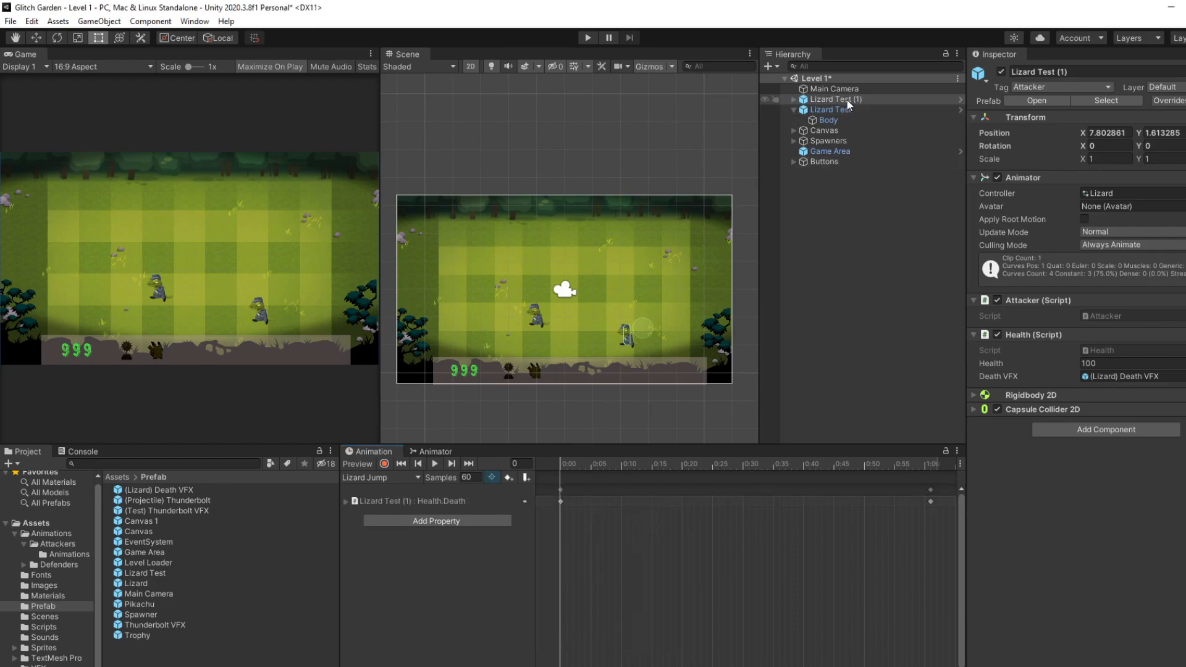
- Delete the Lizard Test (1) object from the scene
click(881, 189)
click(883, 100)
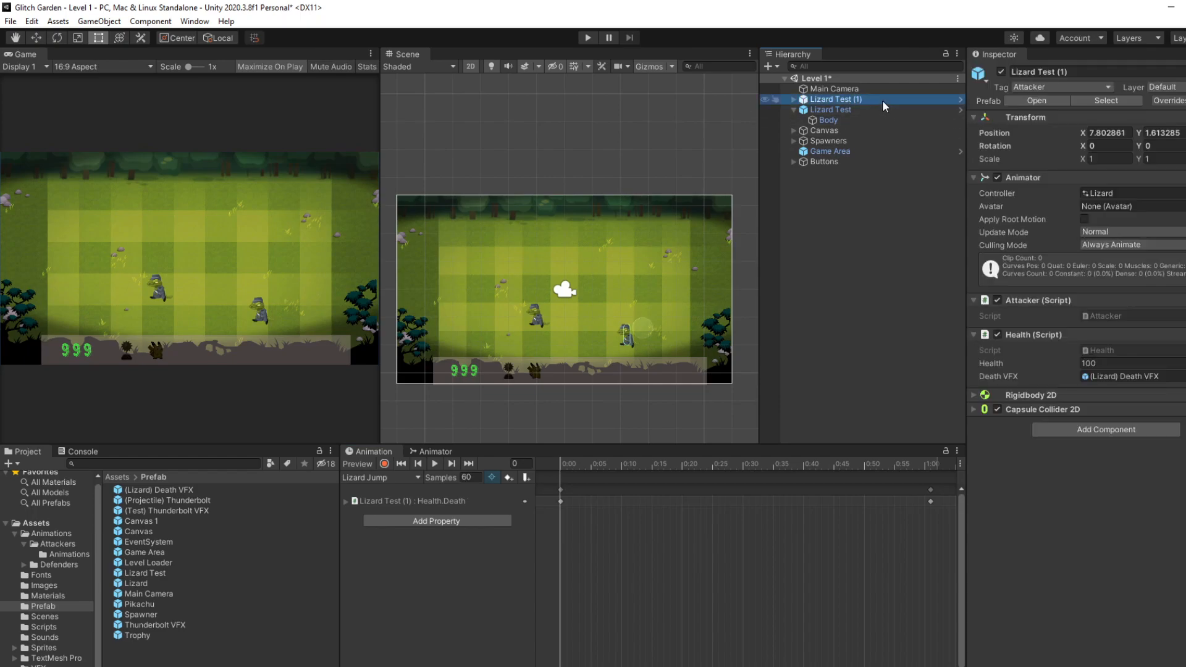
key(Delete)
- Remove the Health Death VFX property from the Lizard Jump animation with the original Lizard Test object selected
click(881, 101)
click(419, 576)
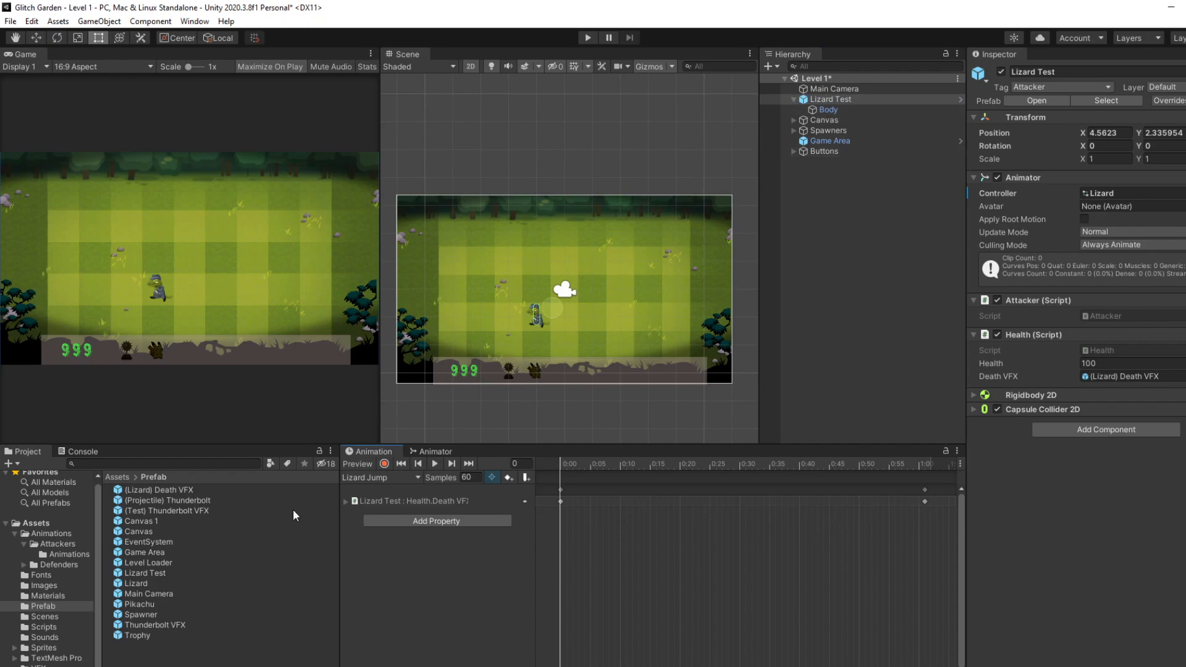
right_click(524, 505)
click(544, 507)
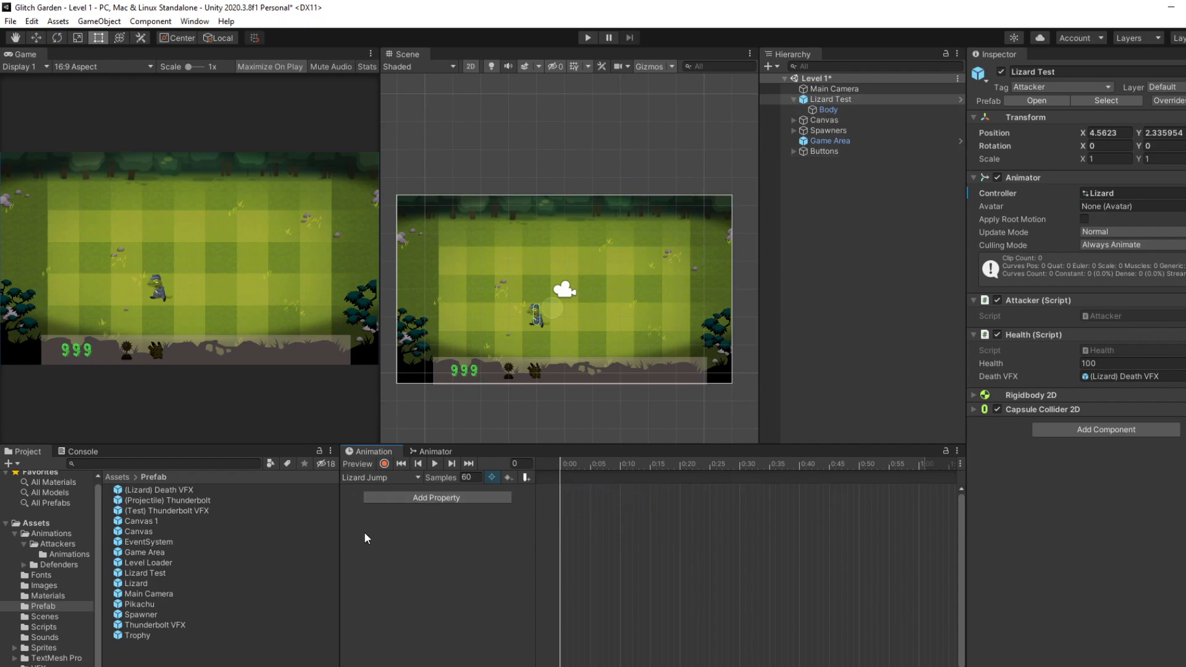
- Remove the Body Position and Body Sprite properties from the Lizard Jump clip in the Attackers' Animations folder
click(141, 614)
click(52, 533)
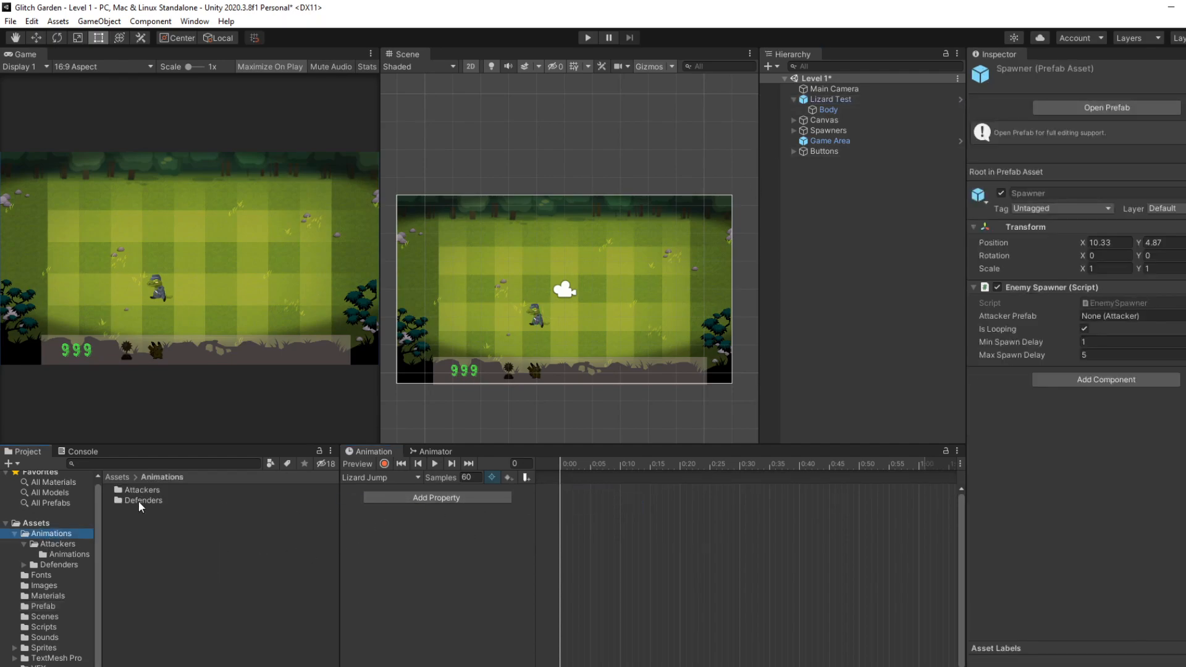
click(73, 553)
click(176, 492)
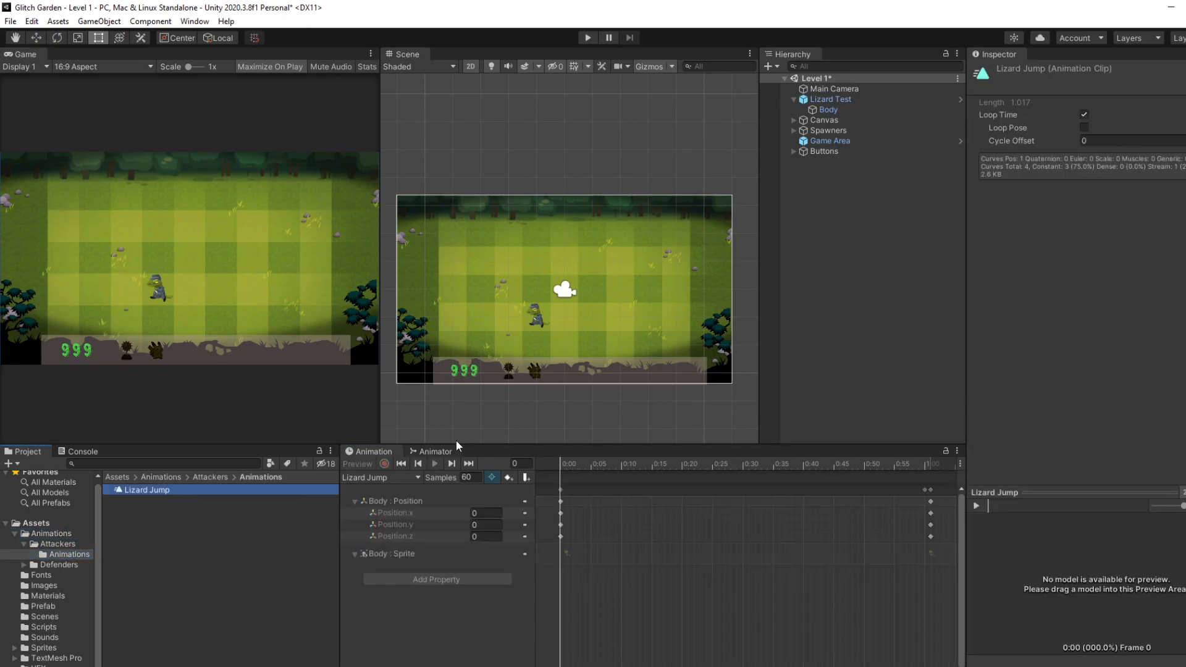
click(521, 502)
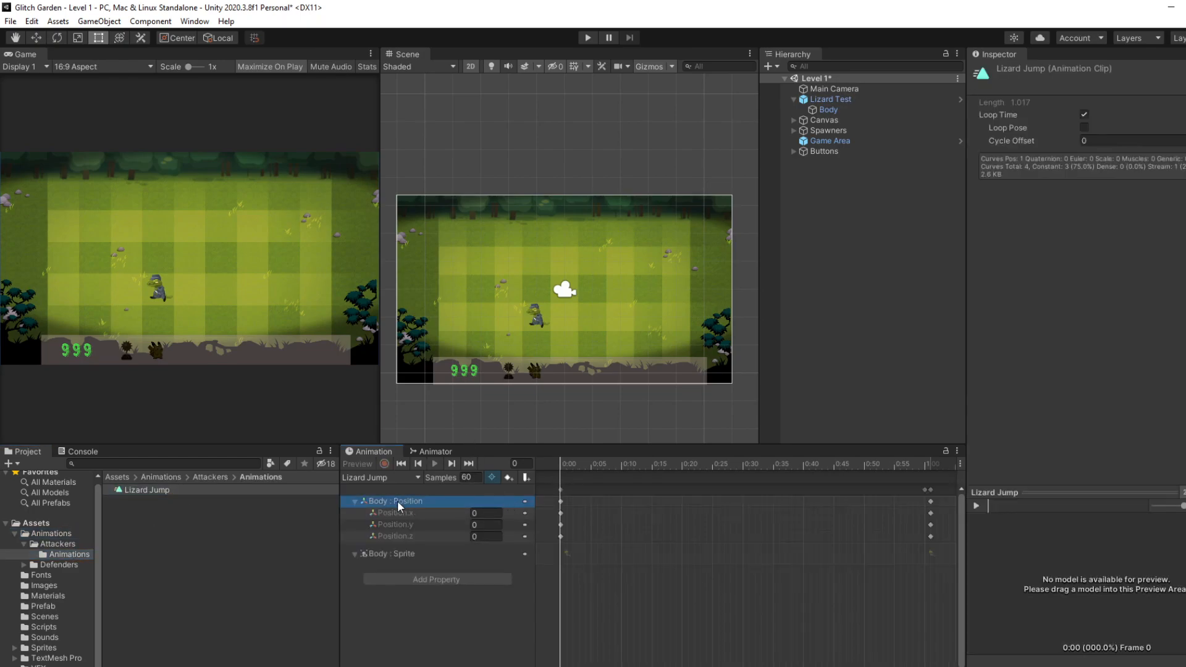
right_click(357, 499)
click(429, 508)
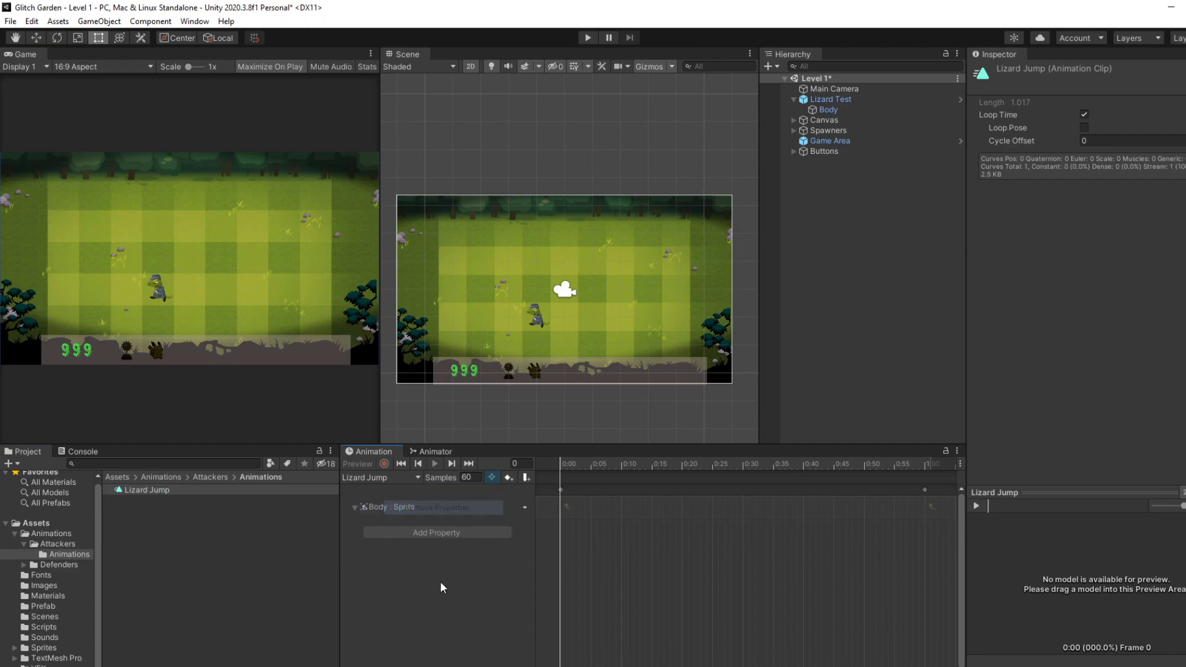
click(427, 508)
right_click(426, 509)
click(471, 517)
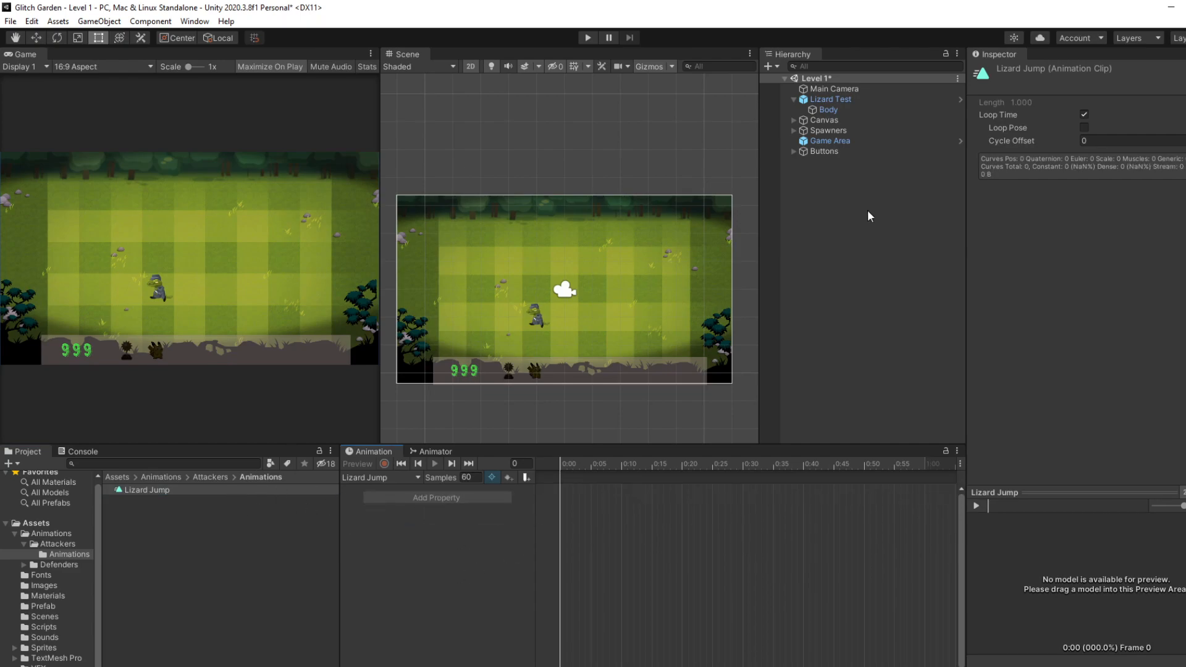
- Check the Animation window for the scene's Lizard Test object and its Body child
click(850, 99)
click(838, 110)
click(839, 99)
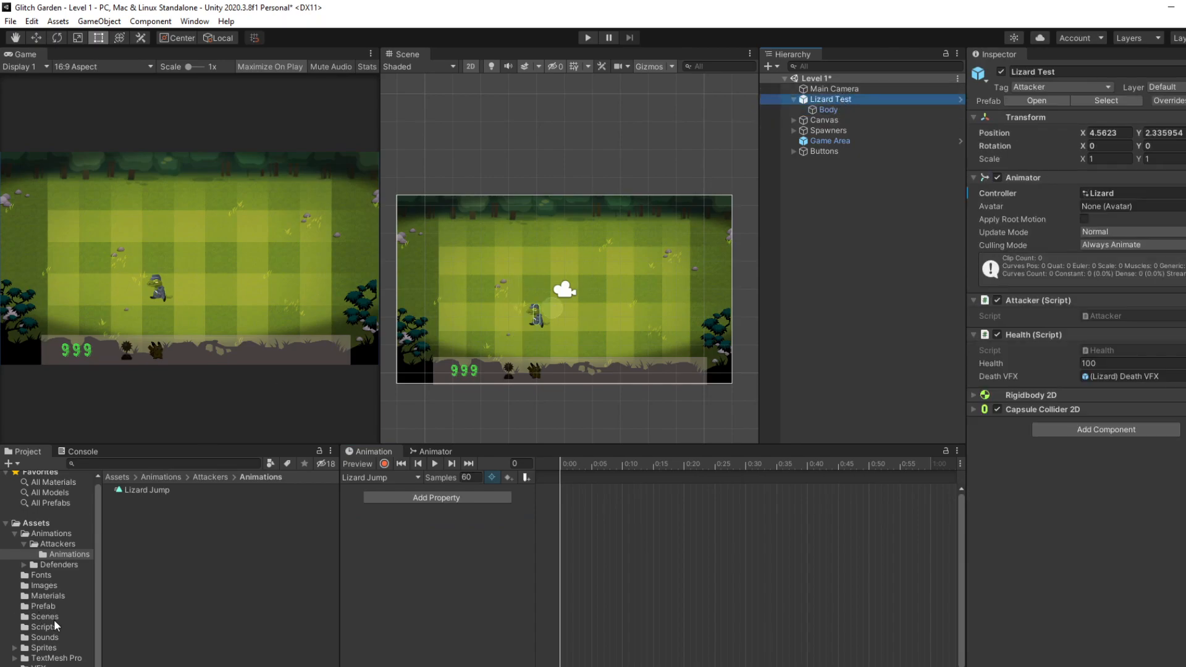
- Open the Lizard Test prefab for editing, examine its Body object's components, and return to the scene
click(43, 606)
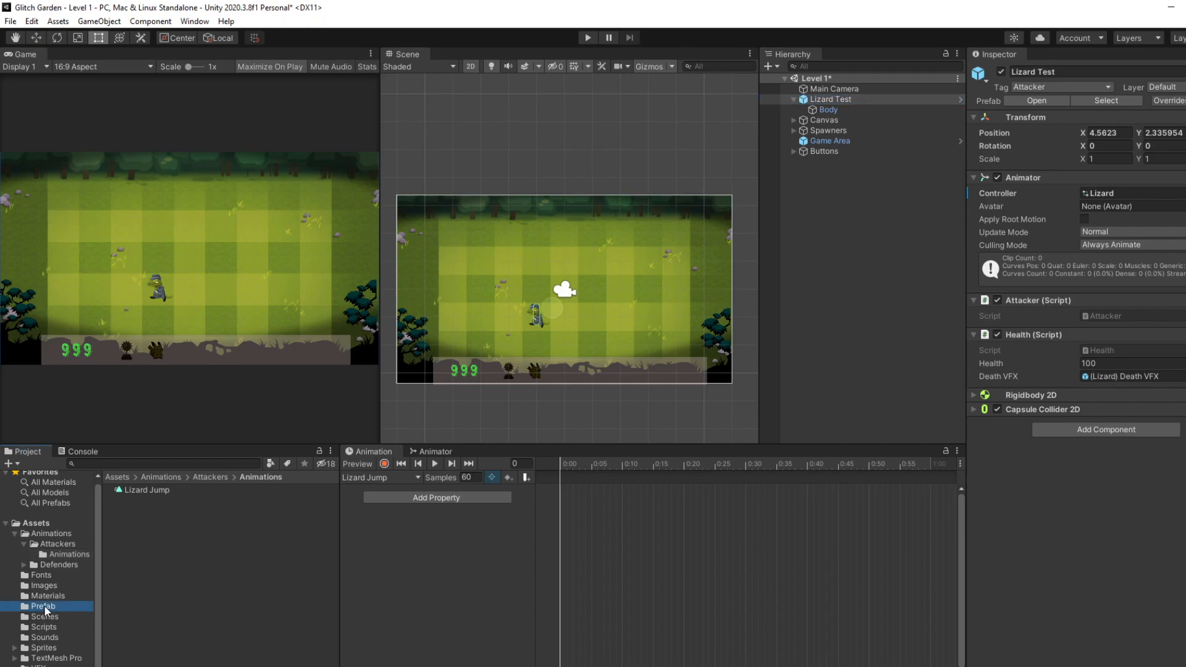
click(157, 573)
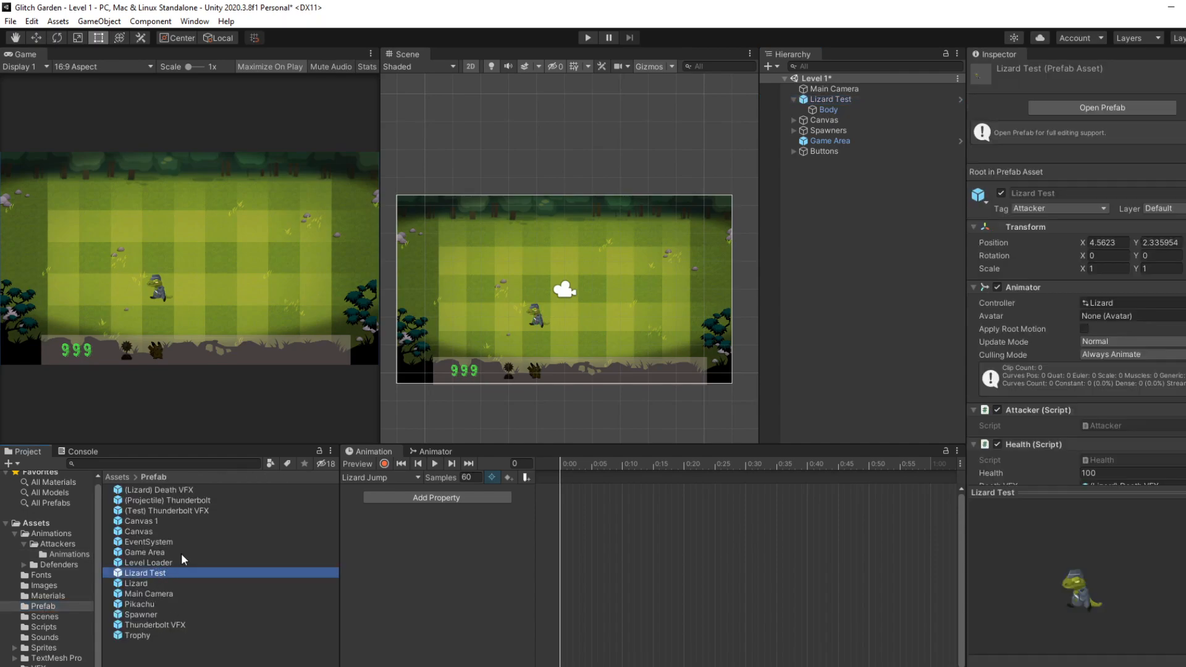
double_click(172, 573)
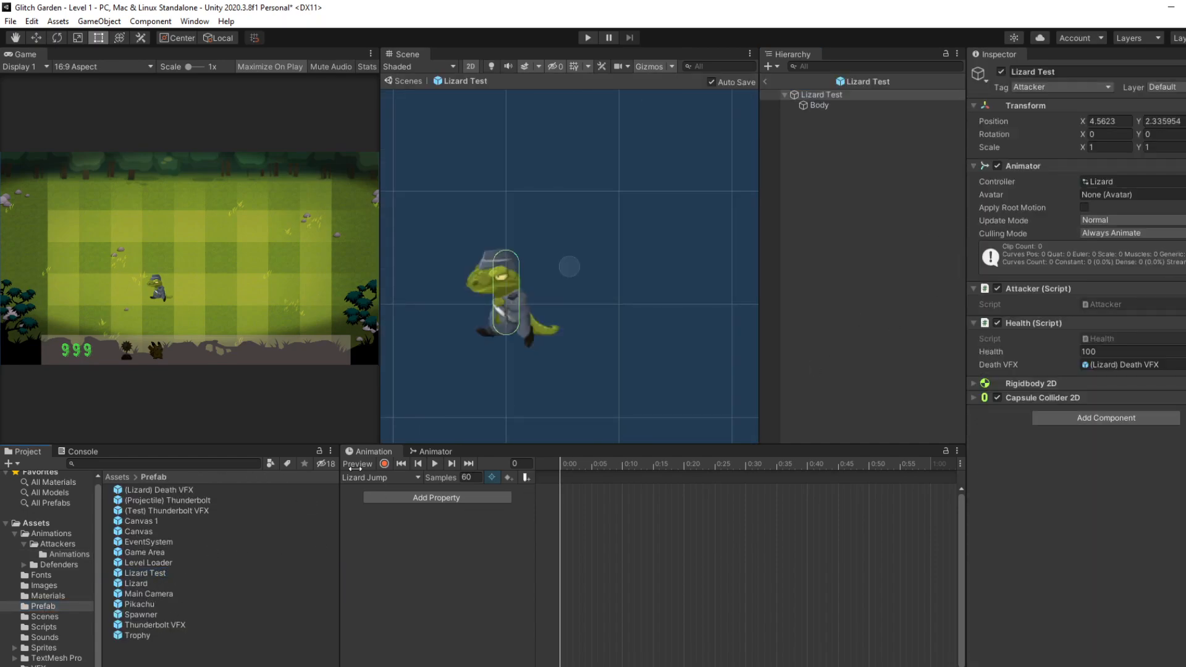
click(822, 106)
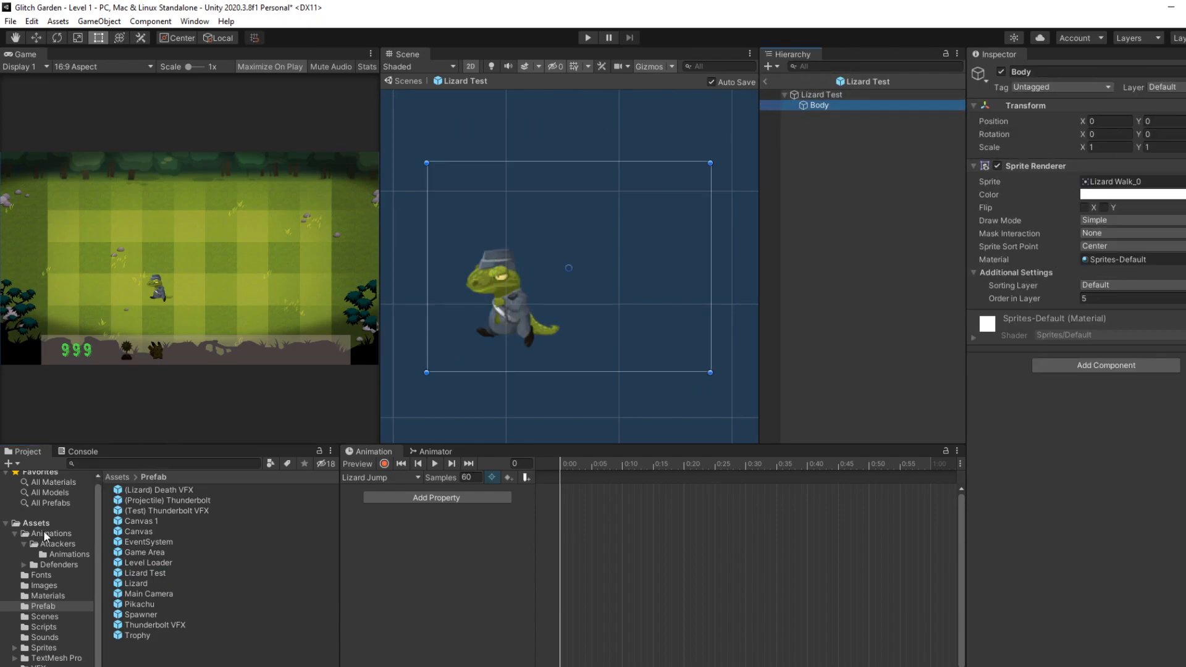
click(766, 81)
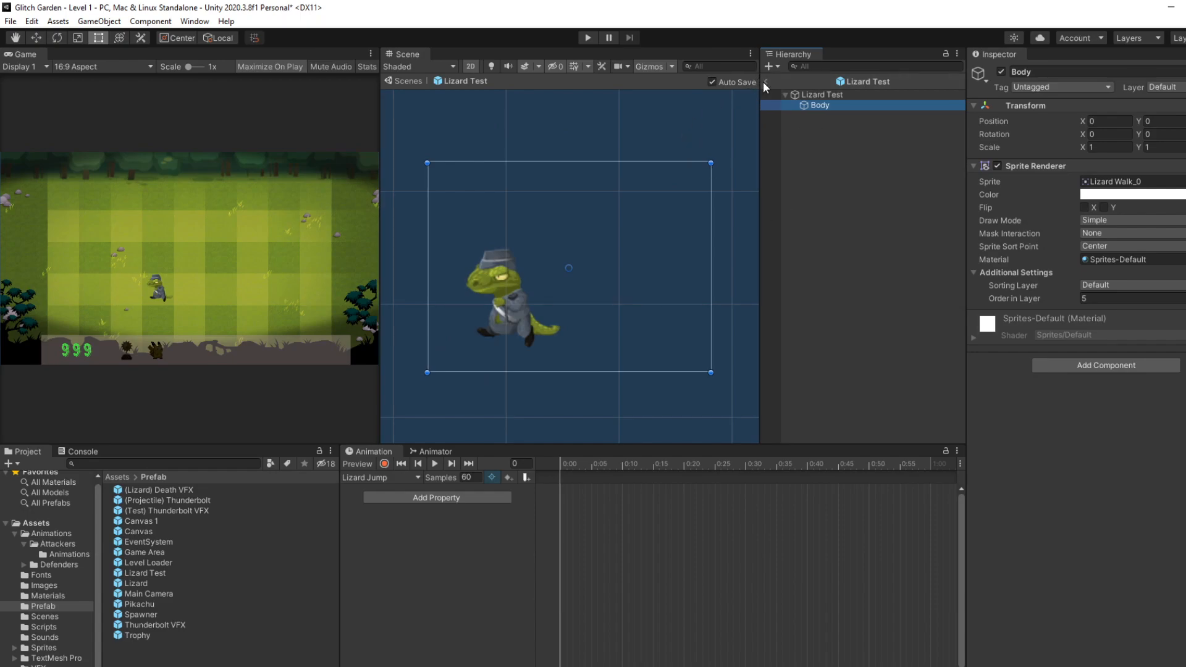
- Replace the scene's Lizard Test object with a fresh instance of the Lizard Test prefab and select it
click(841, 99)
key(Delete)
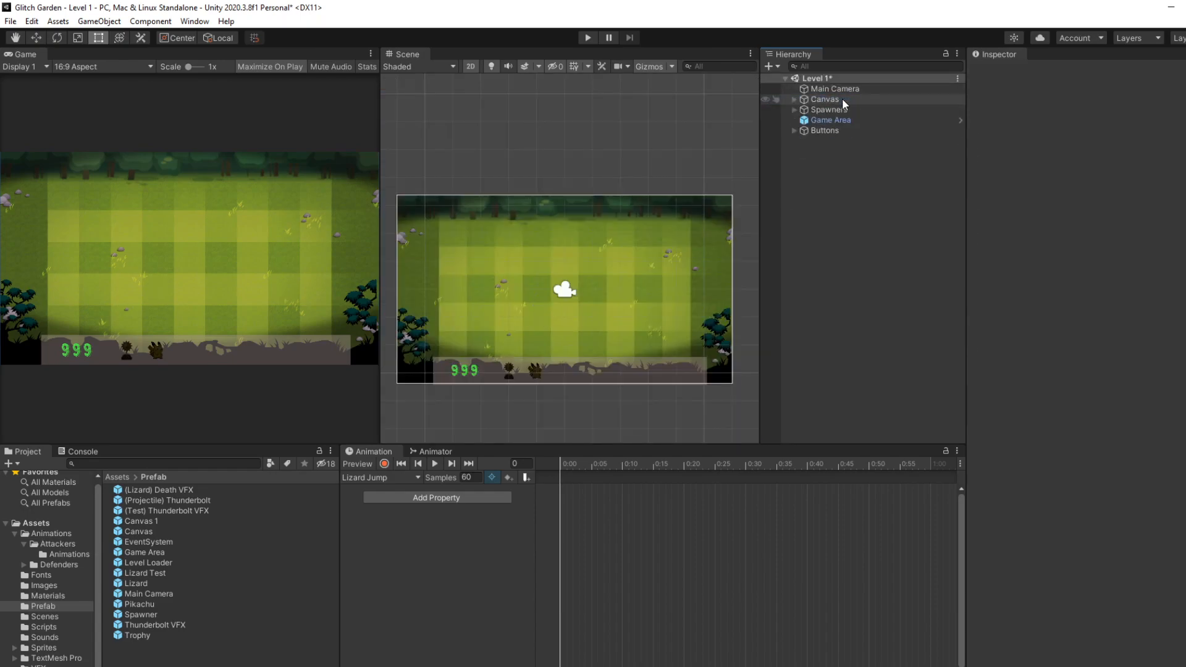
drag(144, 576, 853, 167)
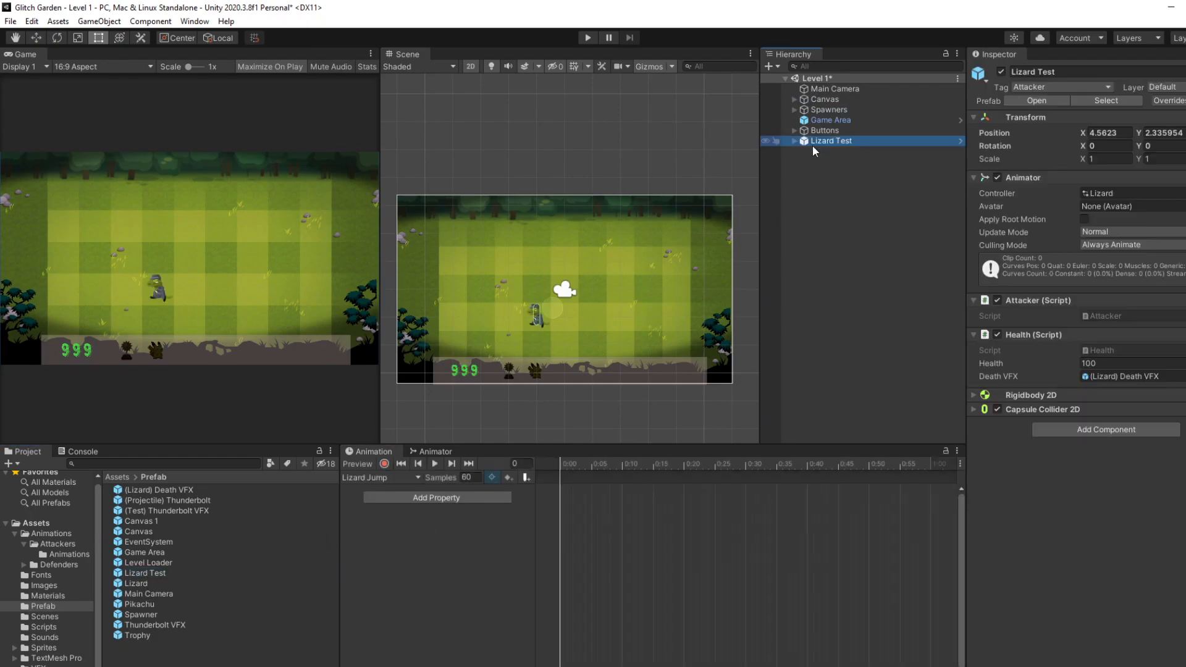
click(794, 141)
click(830, 151)
click(856, 141)
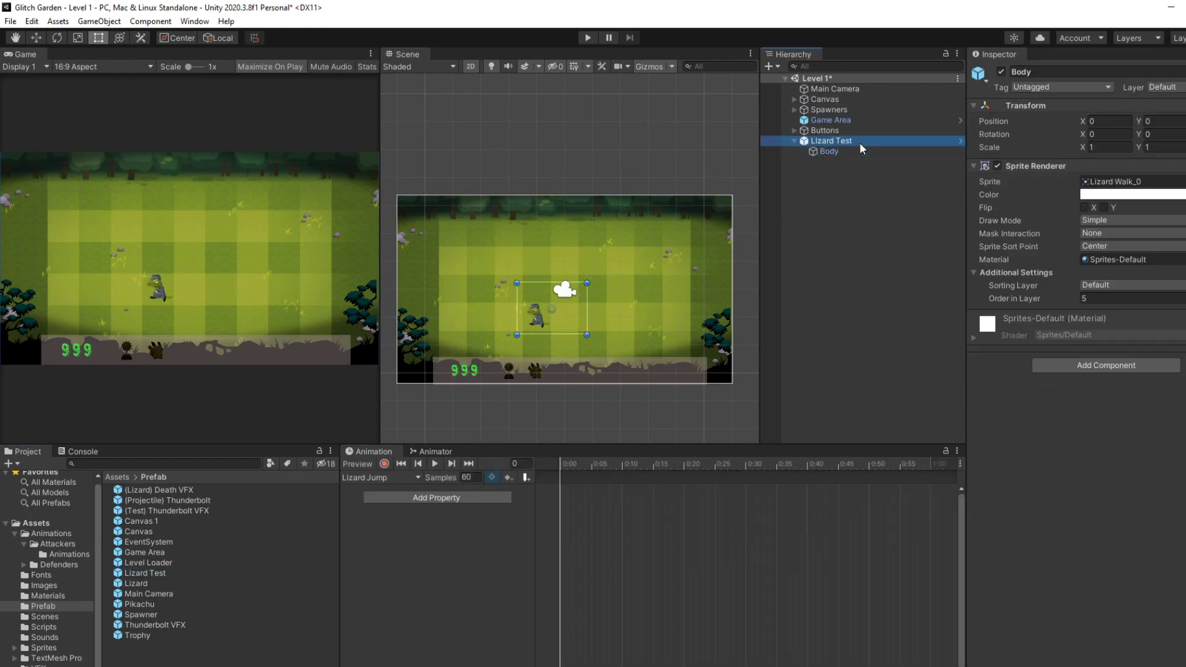
- Add the Body's Sprite Renderer Sprite property to the Lizard Jump animation
click(430, 499)
click(516, 549)
click(529, 582)
scroll(557, 601, down, 10)
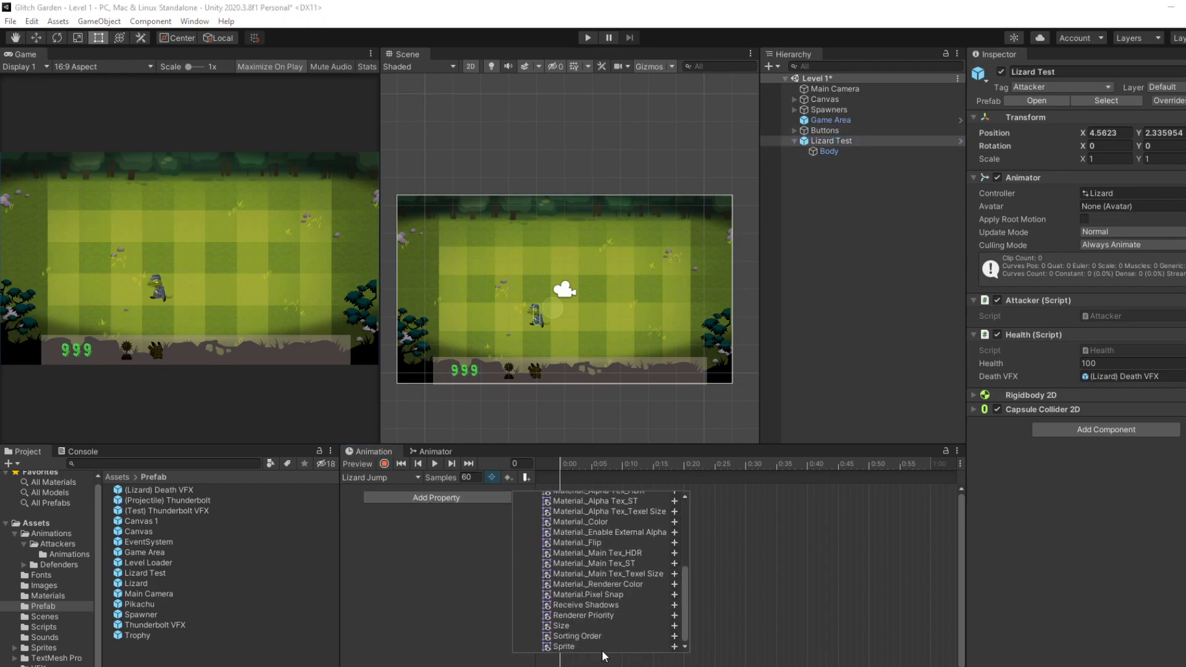
click(674, 646)
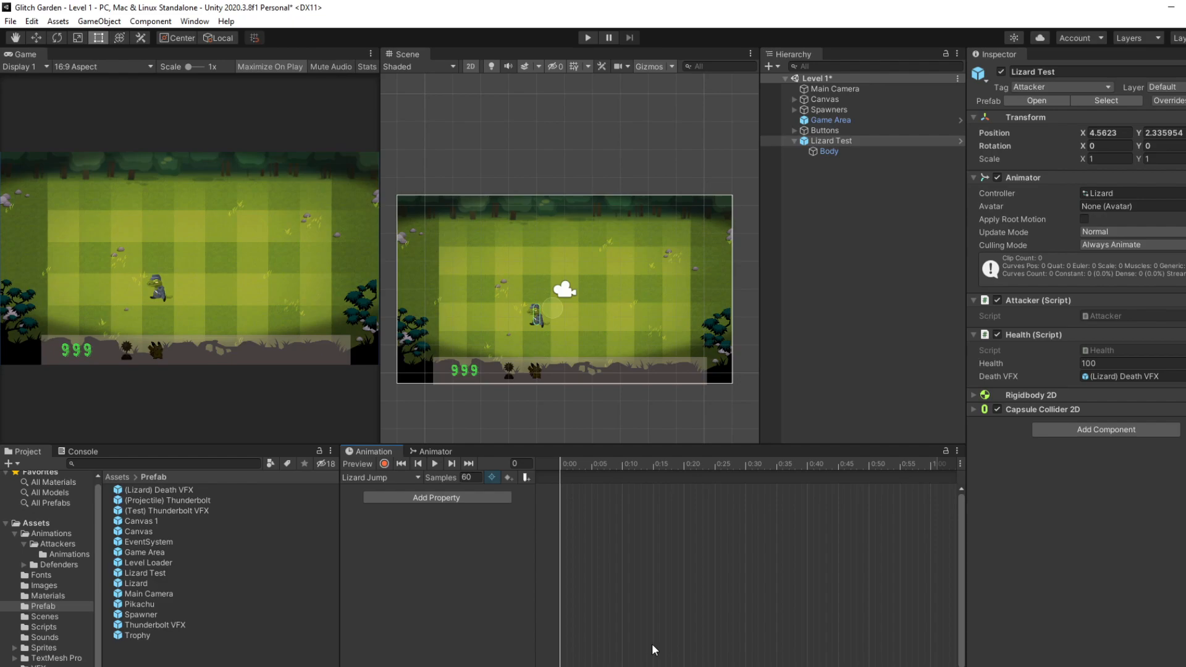
- Compare the Body's Sprite Renderer properties still offered for Lizard Test with the properties stored in the Lizard Jump clip
click(481, 502)
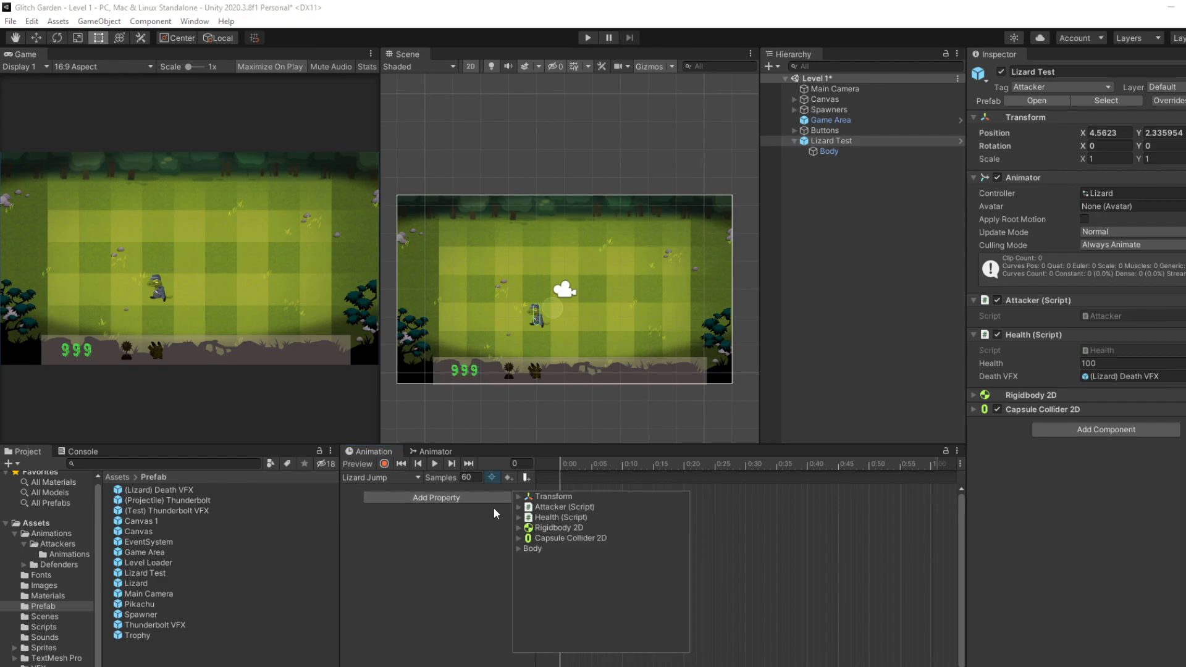
click(521, 549)
click(527, 580)
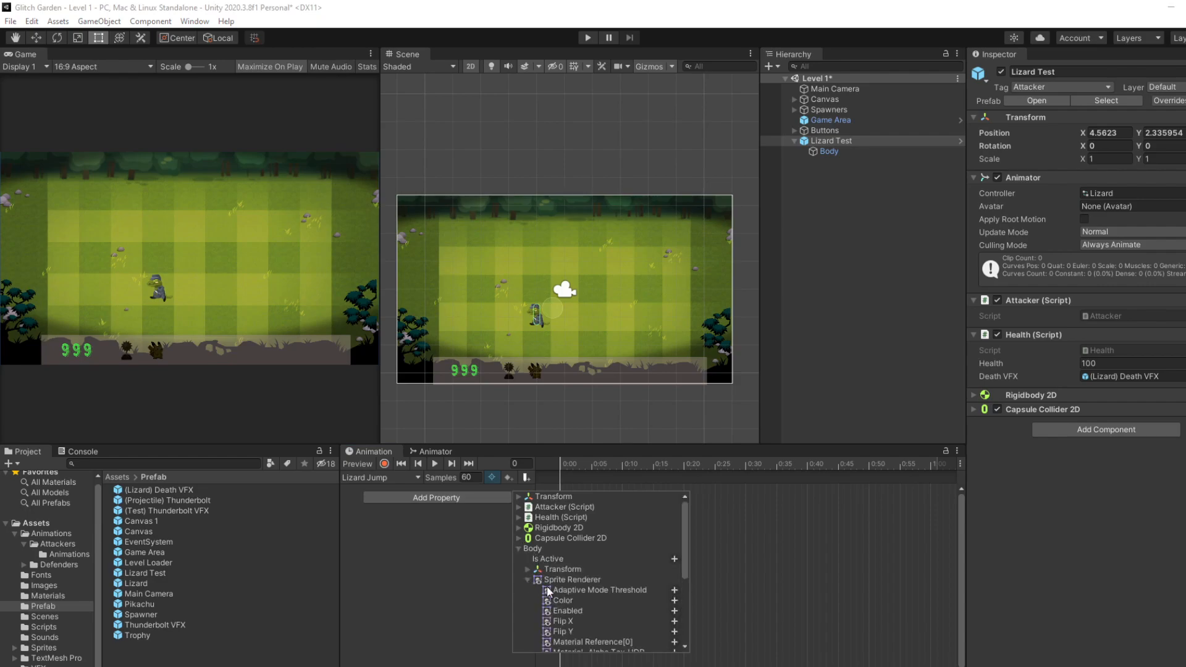
scroll(544, 585, down, 3)
click(218, 577)
click(68, 554)
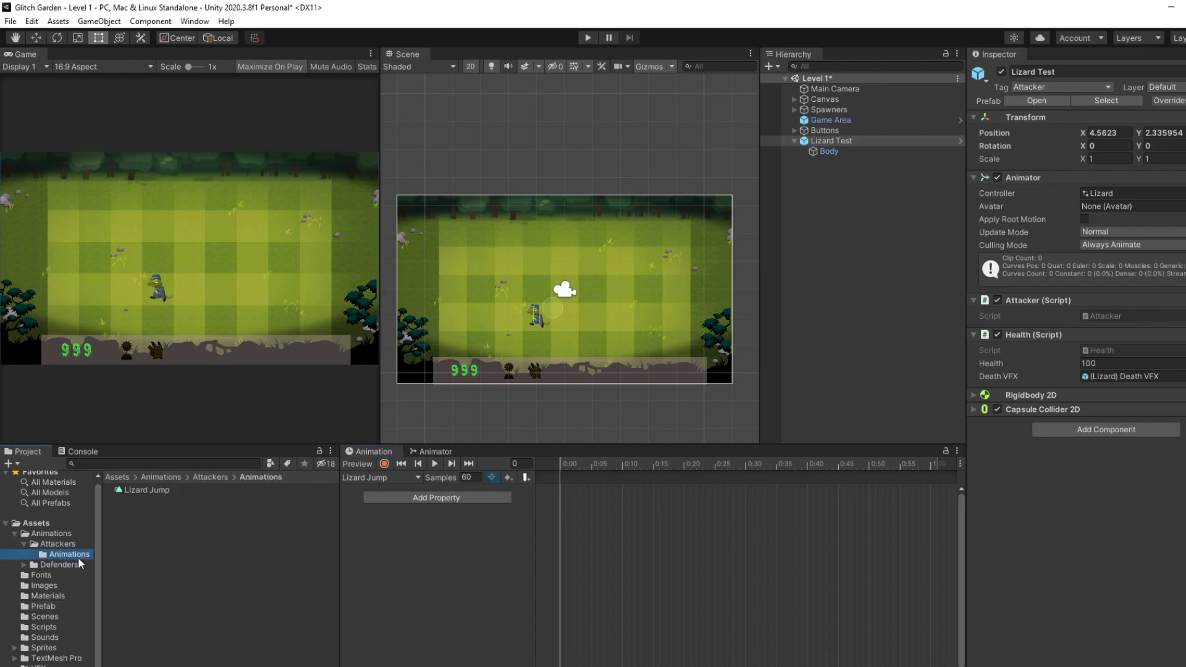
click(136, 490)
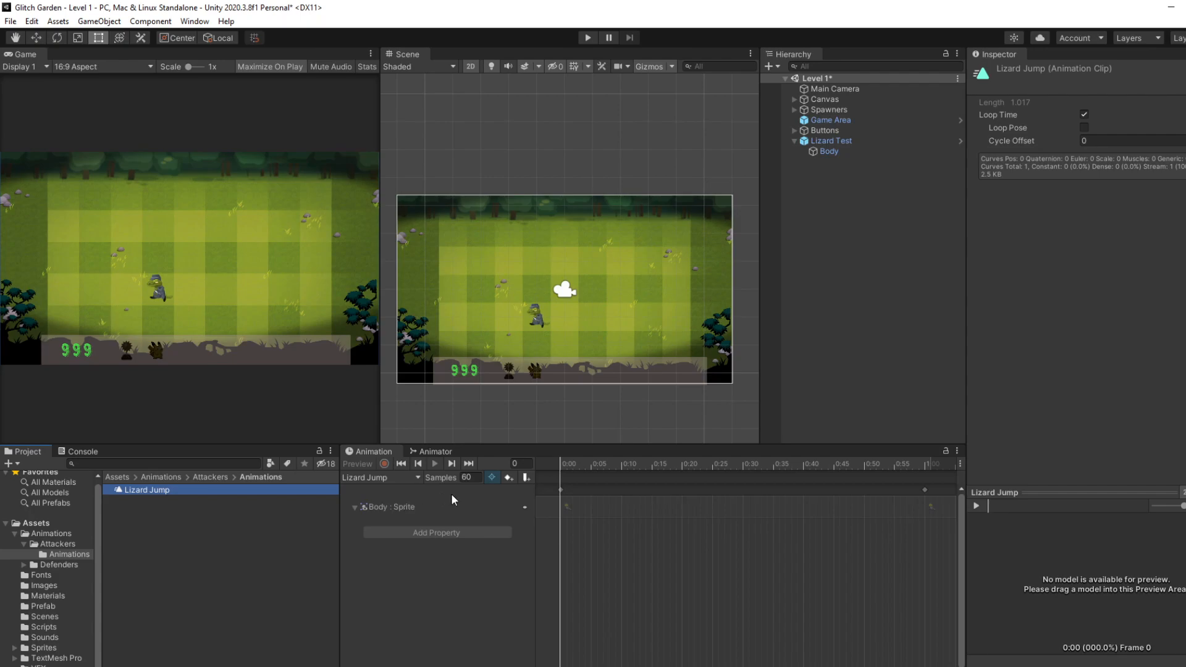
- Place a second instance of the Lizard Test prefab on the upper right of the game area and select its Body
click(836, 142)
click(812, 204)
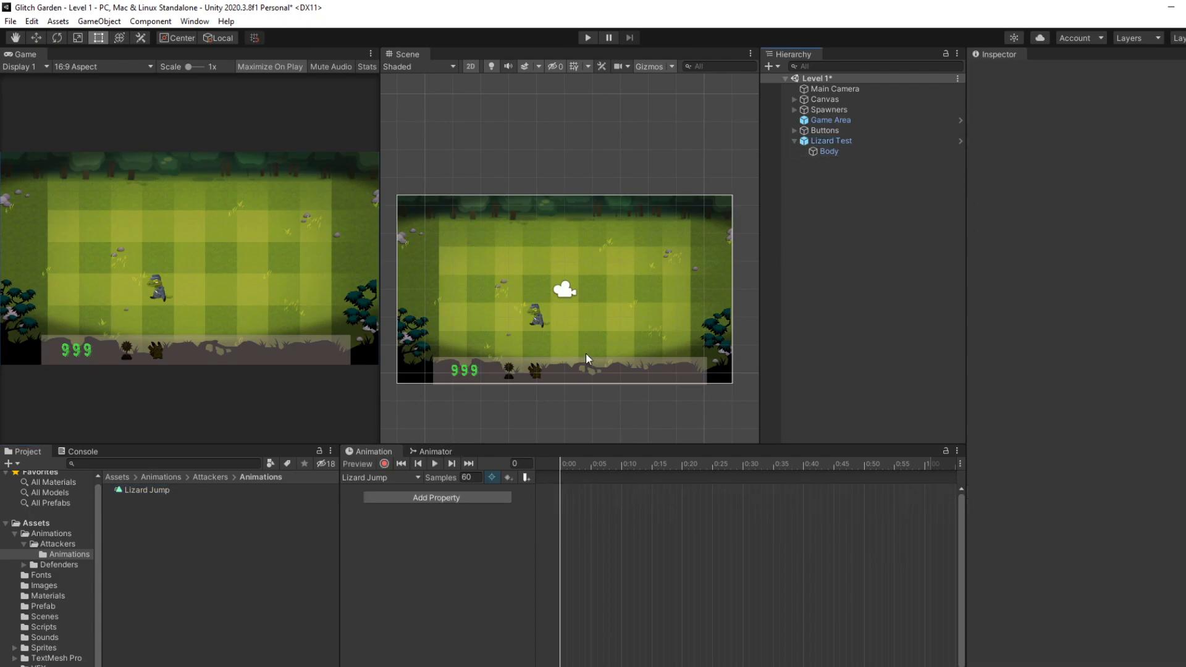
click(50, 606)
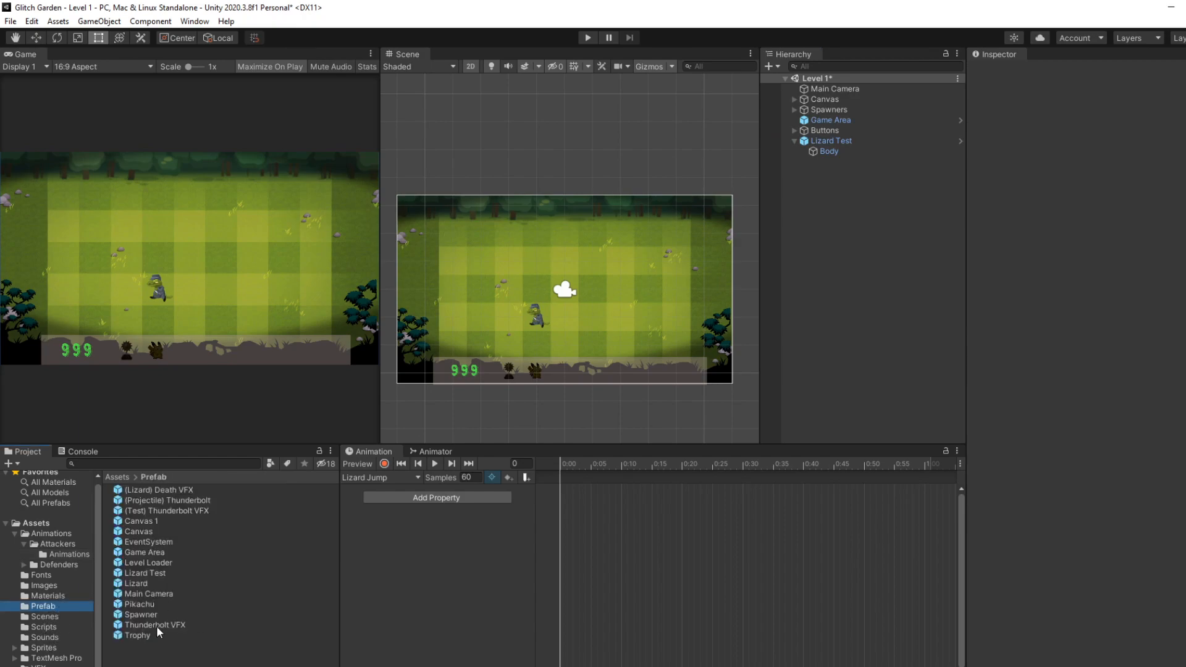
drag(162, 573, 624, 257)
click(796, 99)
click(825, 110)
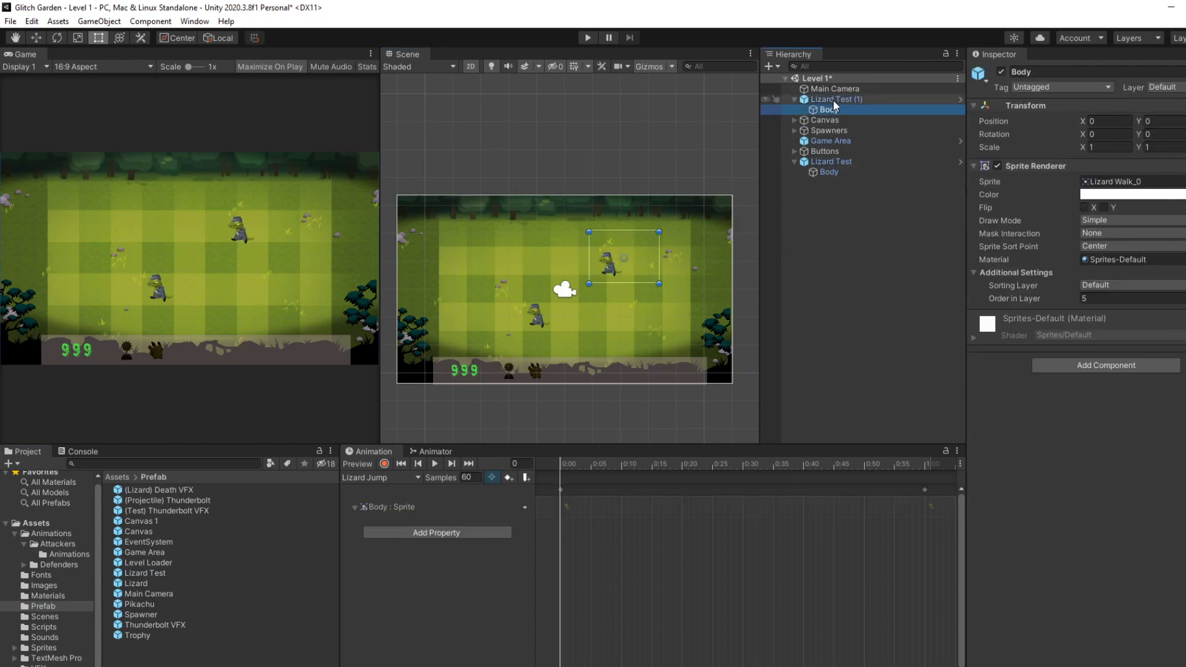
- Examine the Sprite Renderer properties that can be added to Lizard Jump while the second lizard's Body is selected
click(414, 533)
click(519, 583)
click(464, 531)
click(519, 583)
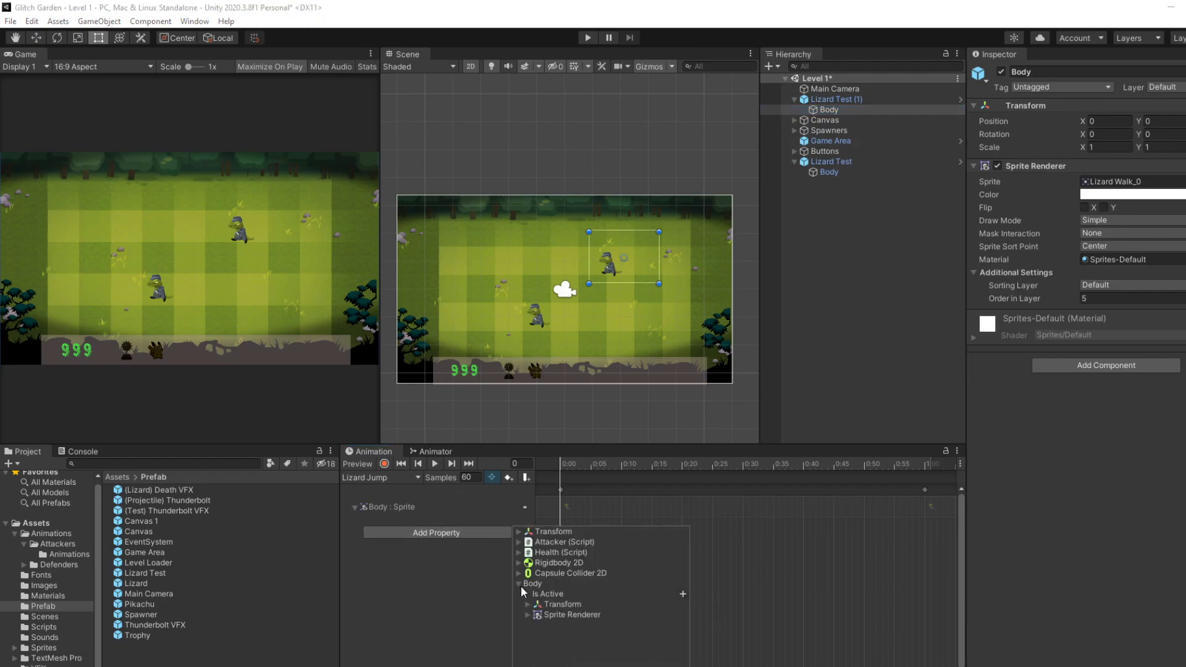
click(528, 615)
scroll(591, 625, down, 3)
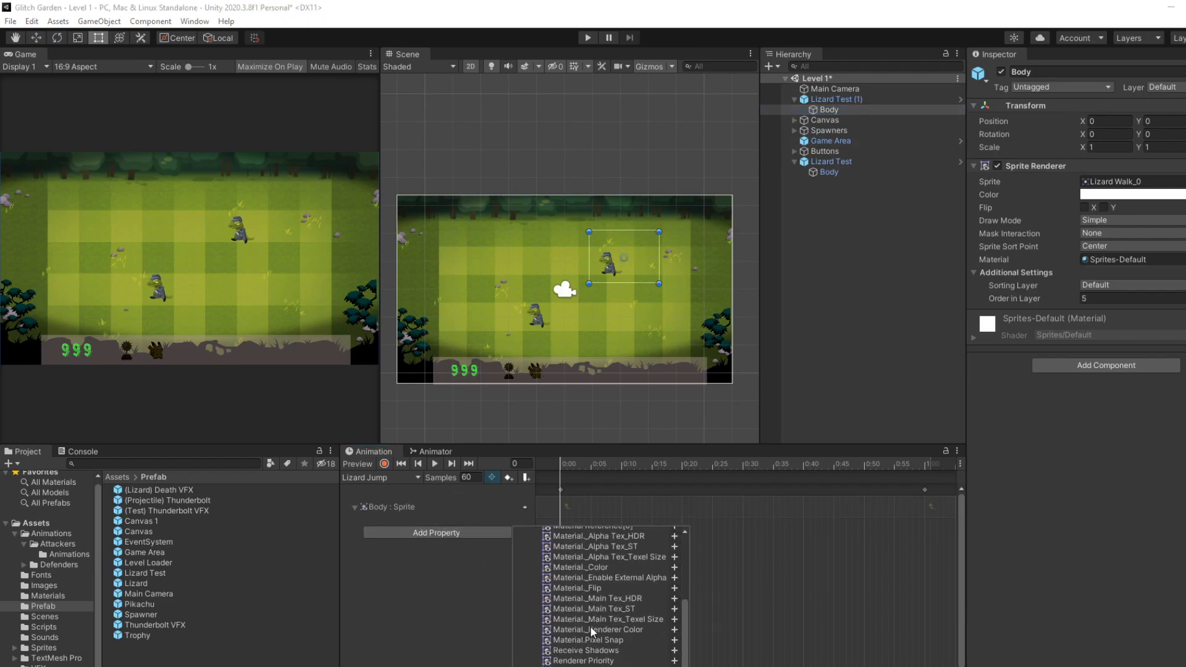
click(430, 614)
- Turn on animation recording with the Body's Sprite track and move the playhead to frame 60
click(402, 506)
click(384, 464)
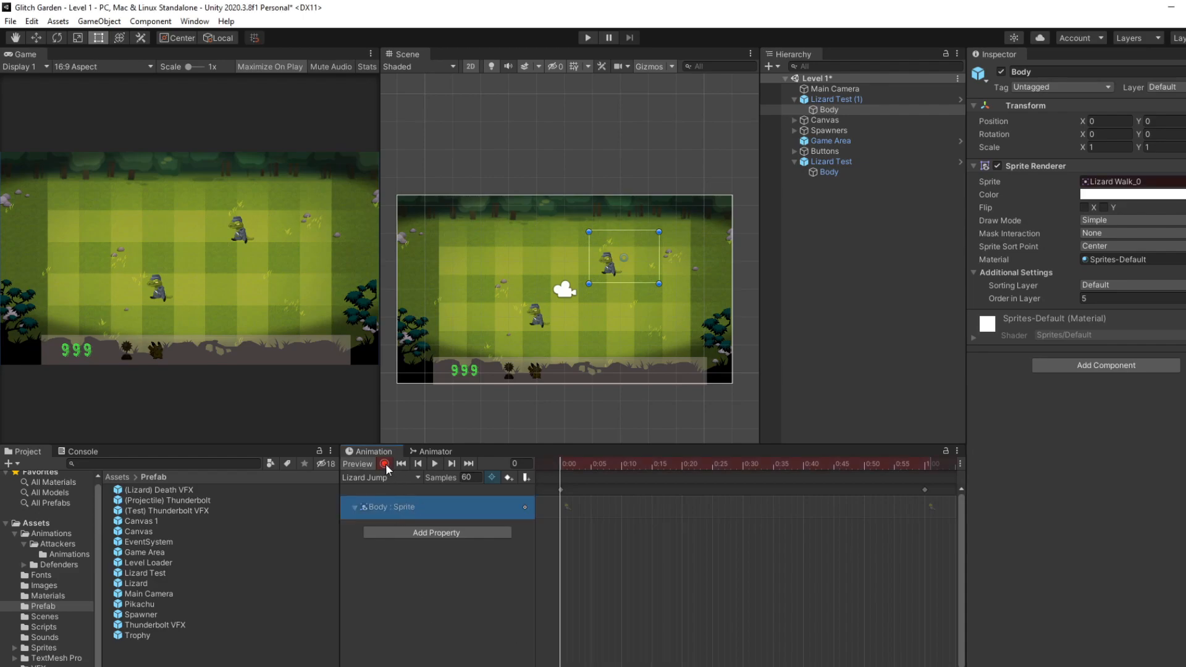
click(832, 495)
click(925, 465)
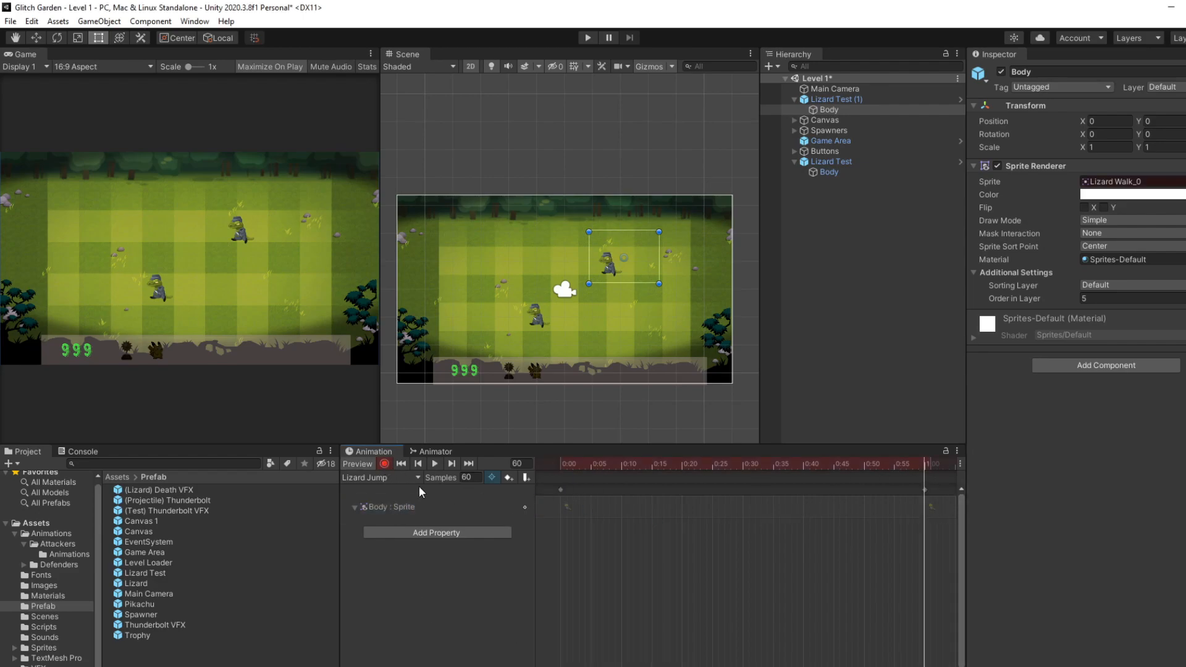
- Select Lizard Test (1) and examine the Body's Sprite Renderer properties available for its animation
click(858, 97)
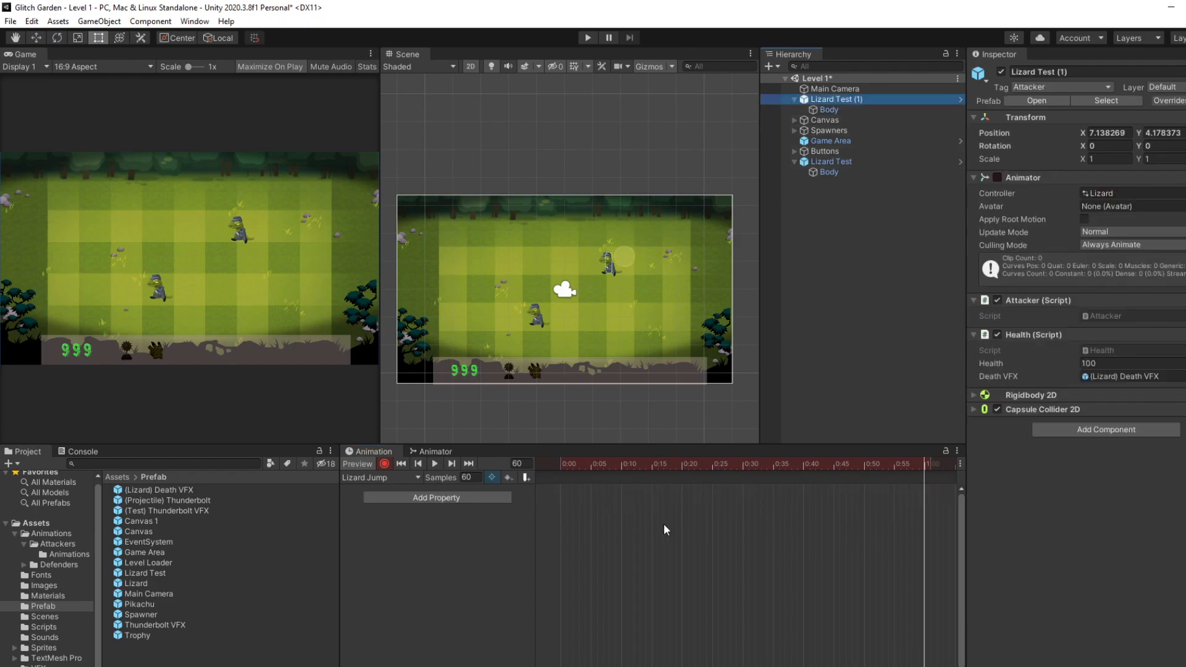
click(471, 498)
click(517, 549)
click(528, 580)
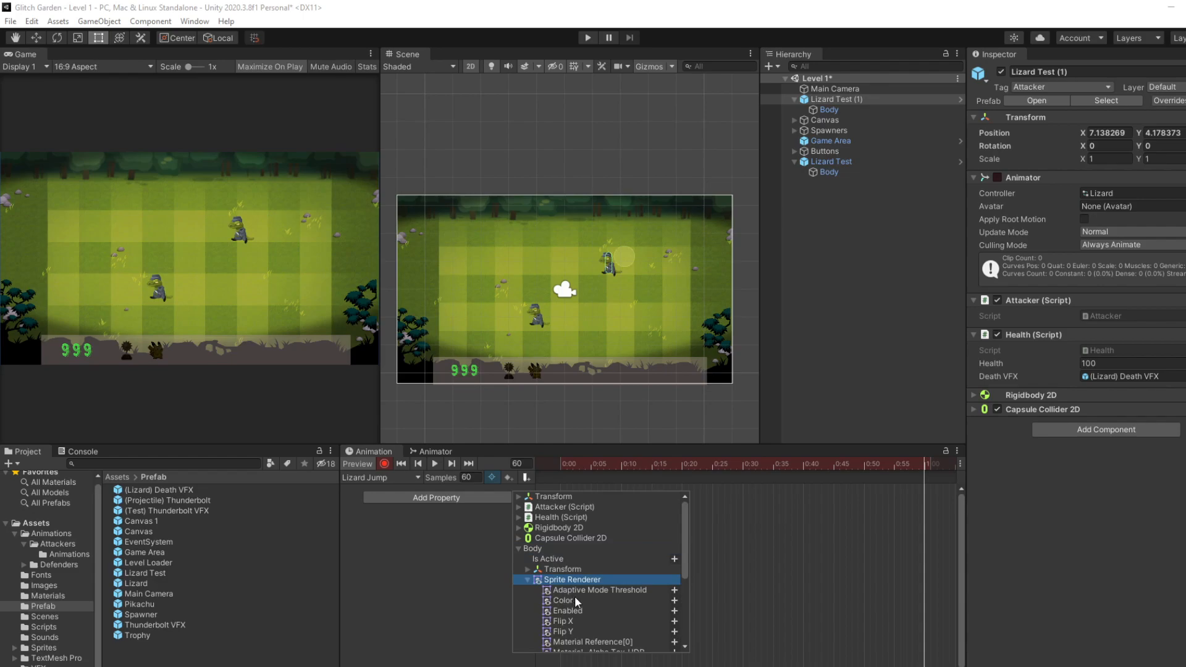
scroll(606, 618, down, 5)
click(407, 568)
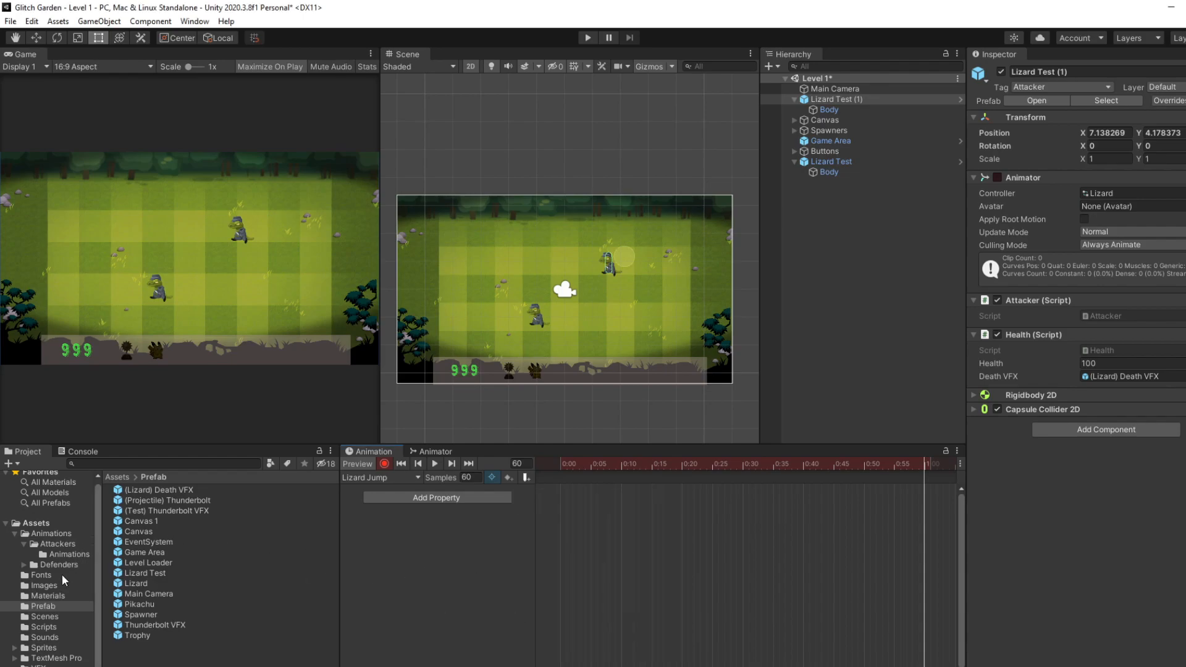
- Open the Lizard Jump clip from the Attackers Animations folder and remove its Body Sprite property
click(67, 554)
click(188, 491)
click(485, 513)
right_click(484, 513)
click(489, 524)
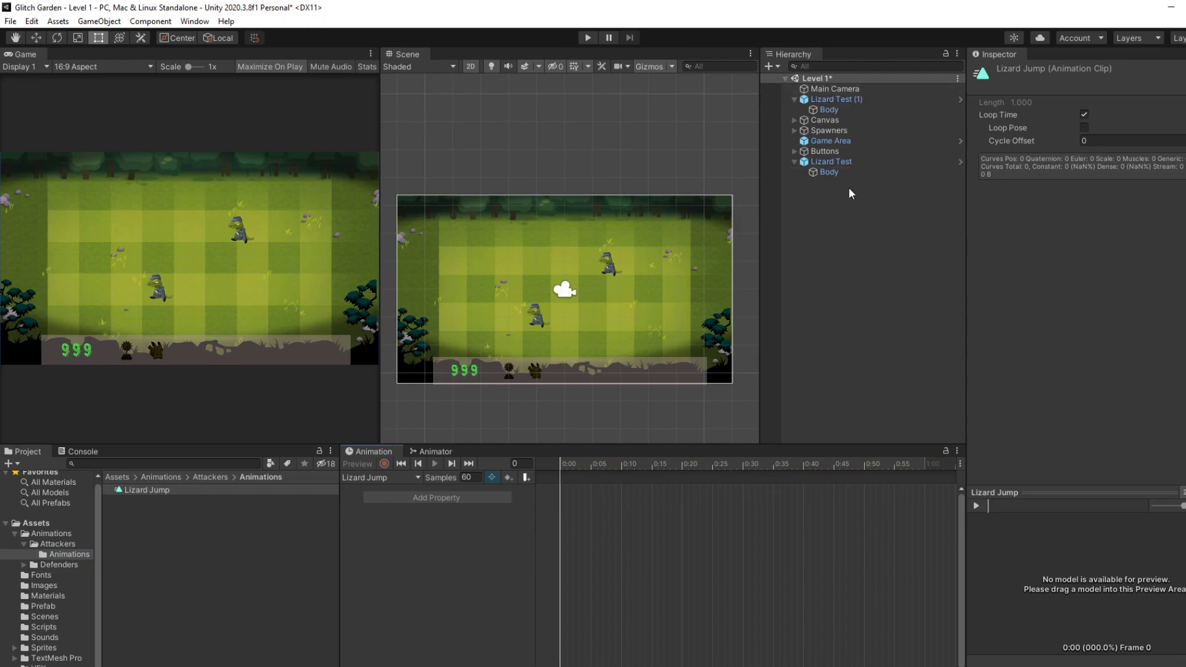
- Check which Body Sprite Renderer properties Lizard Test (1) offers for the emptied Lizard Jump clip
click(833, 100)
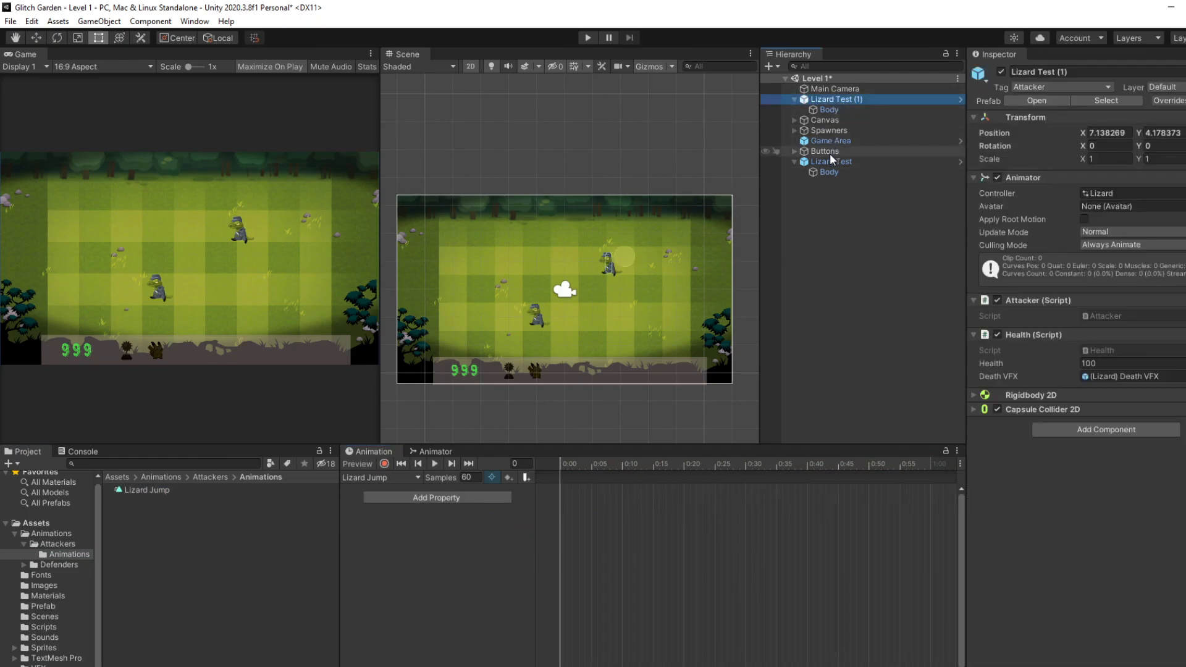
click(419, 498)
click(517, 548)
click(529, 581)
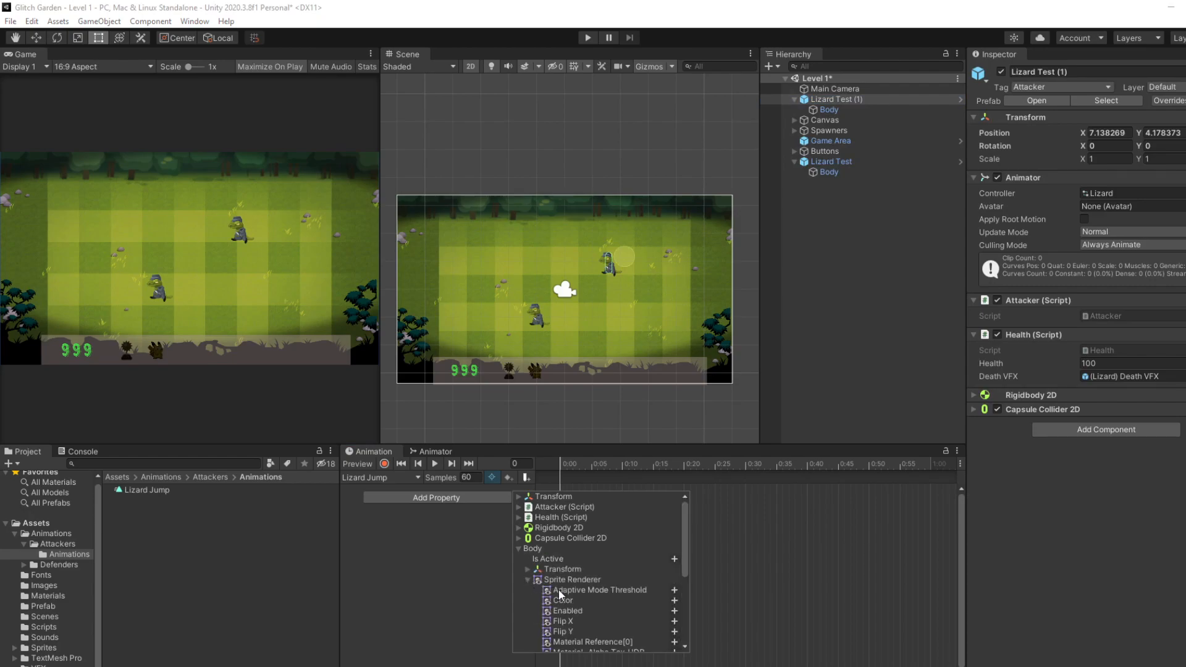
click(550, 453)
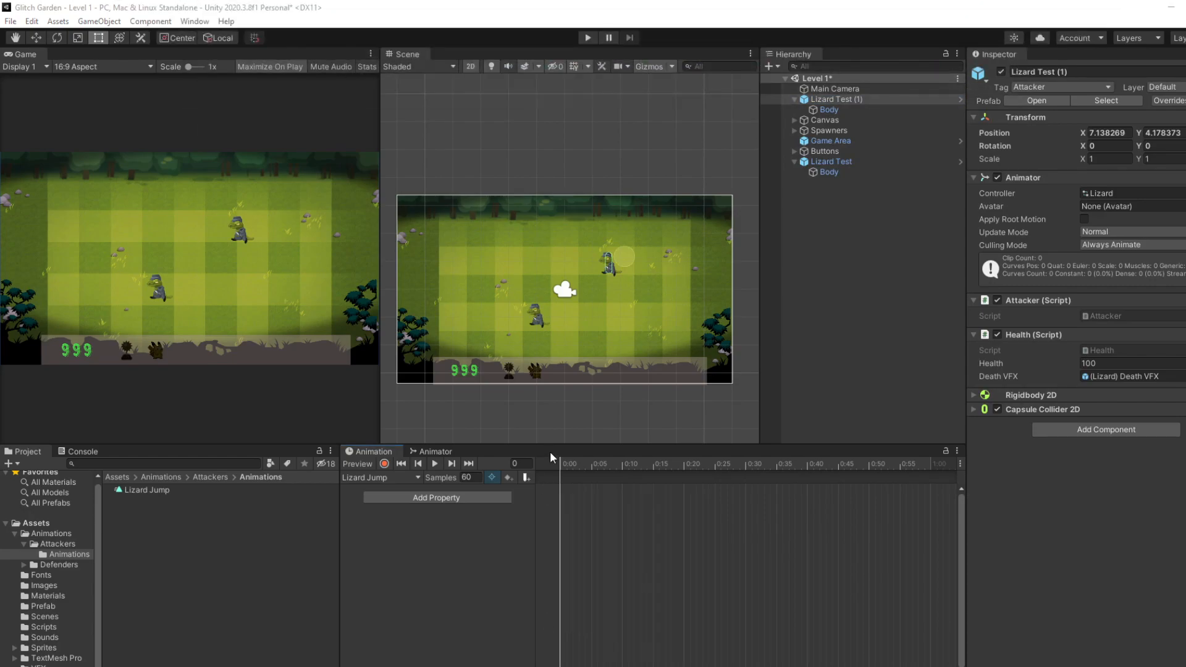
- Add the Body's Is Active property to the Lizard Jump animation and select the Body under Lizard Test (1)
click(406, 495)
click(519, 548)
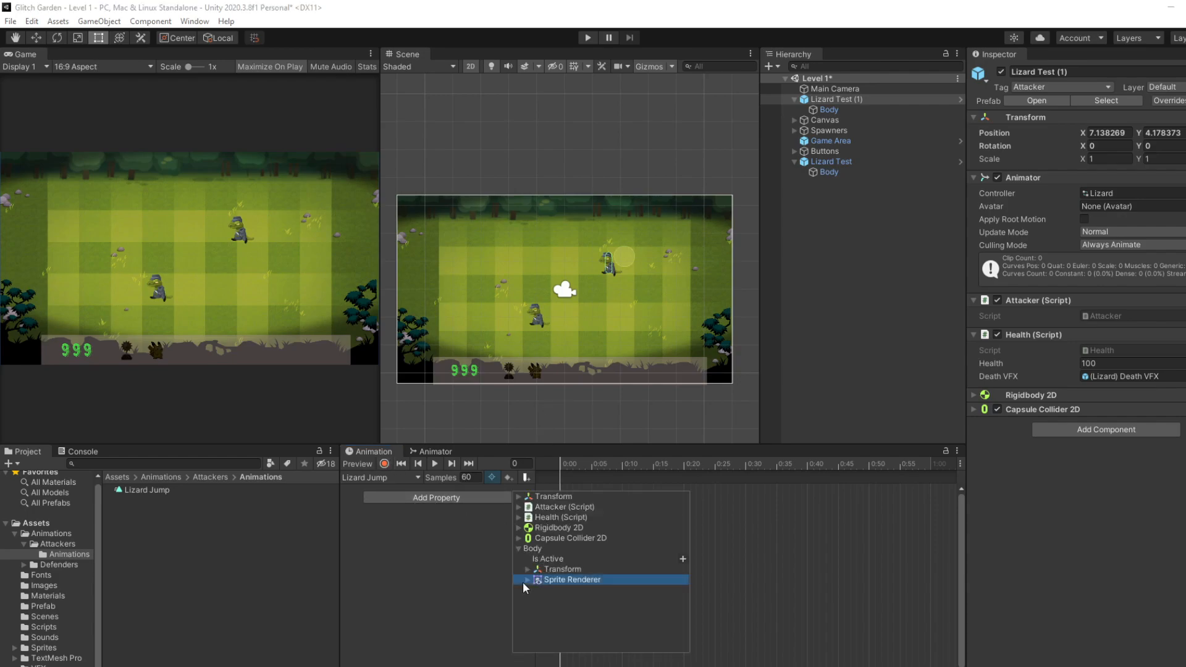
click(683, 559)
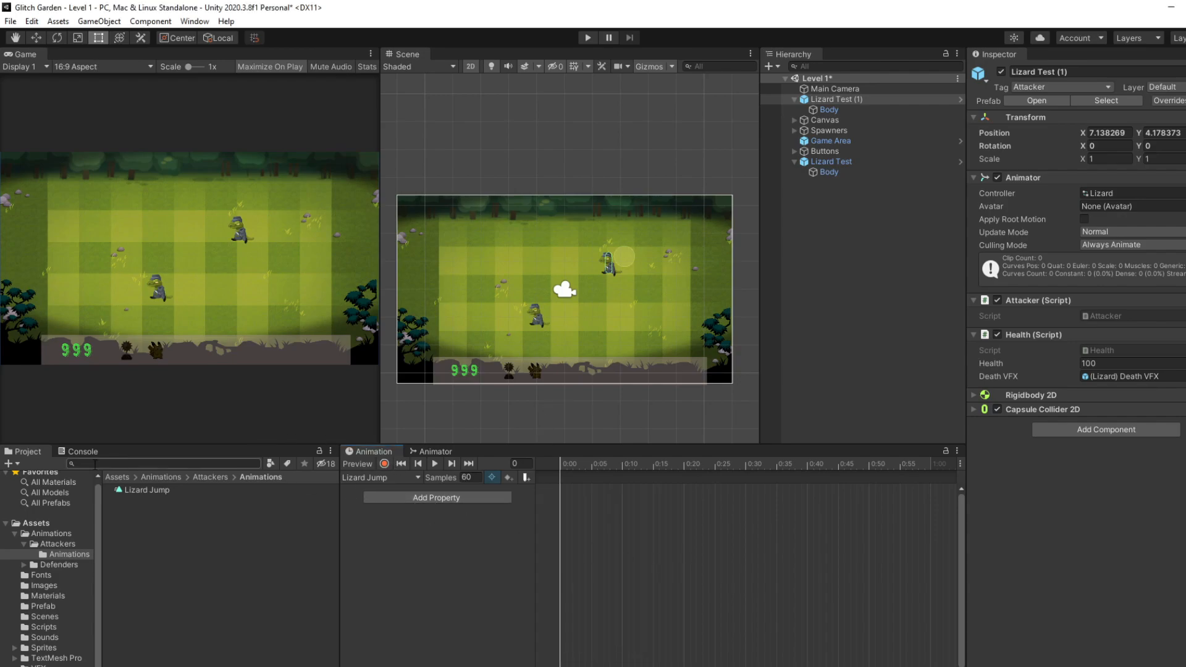
click(851, 110)
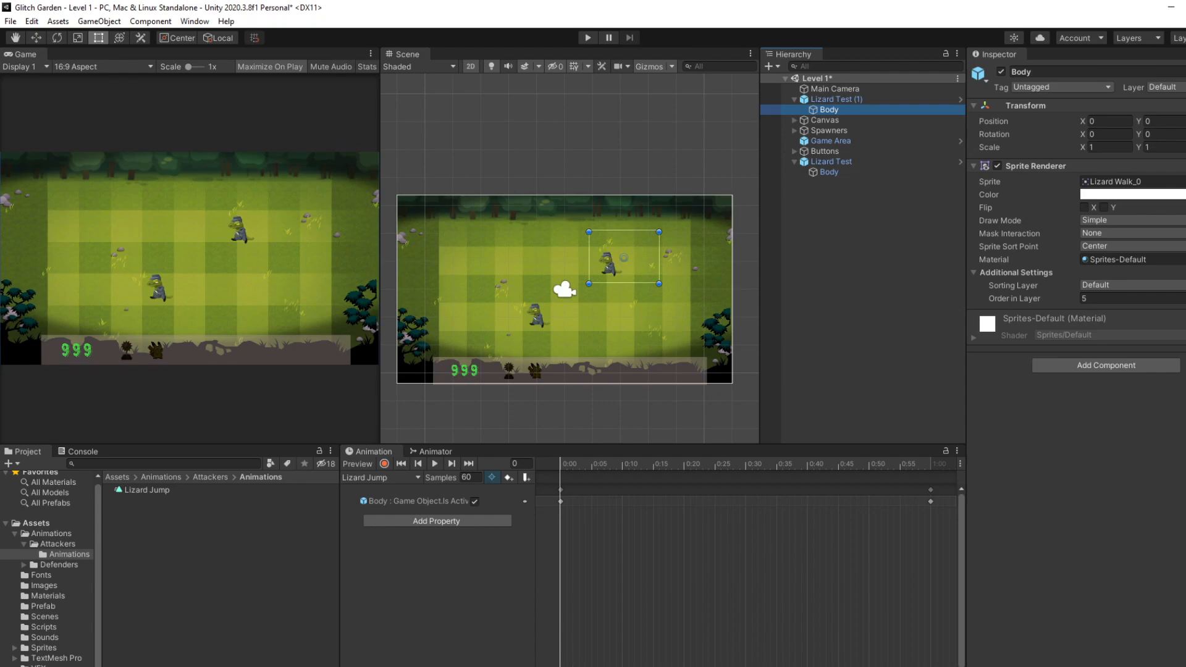
- Switch to the browser, consult the Unity Answers thread and the Udemy animation lecture, and return to Unity
key(alt+Tab)
scroll(428, 386, up, 5)
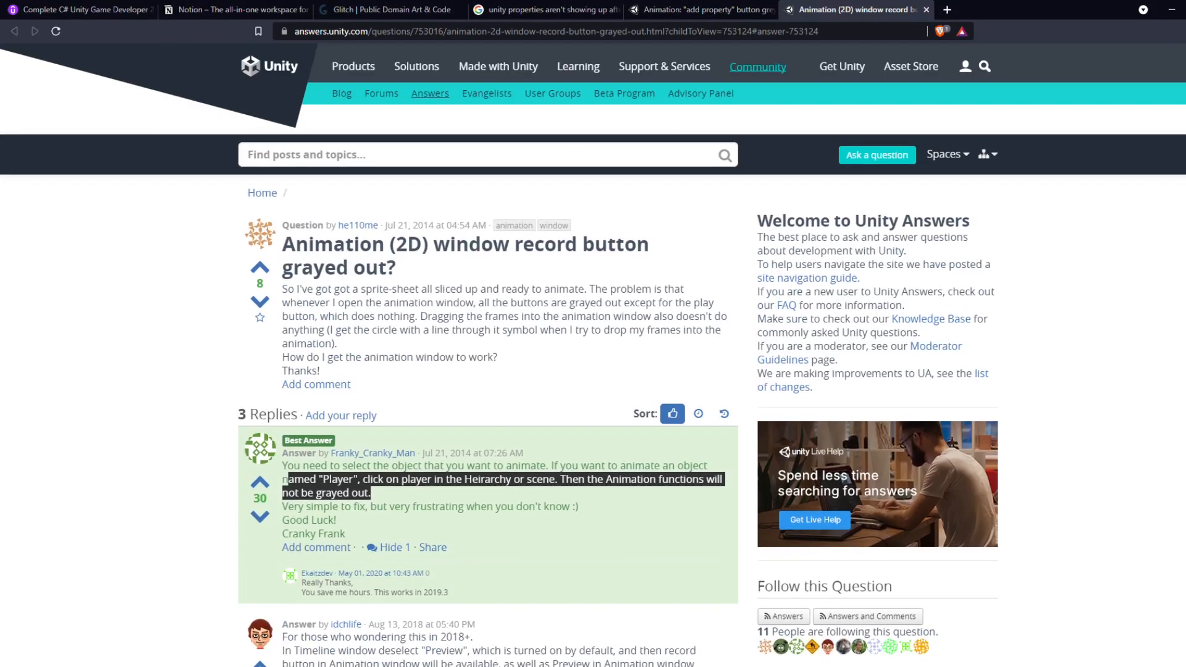
click(124, 16)
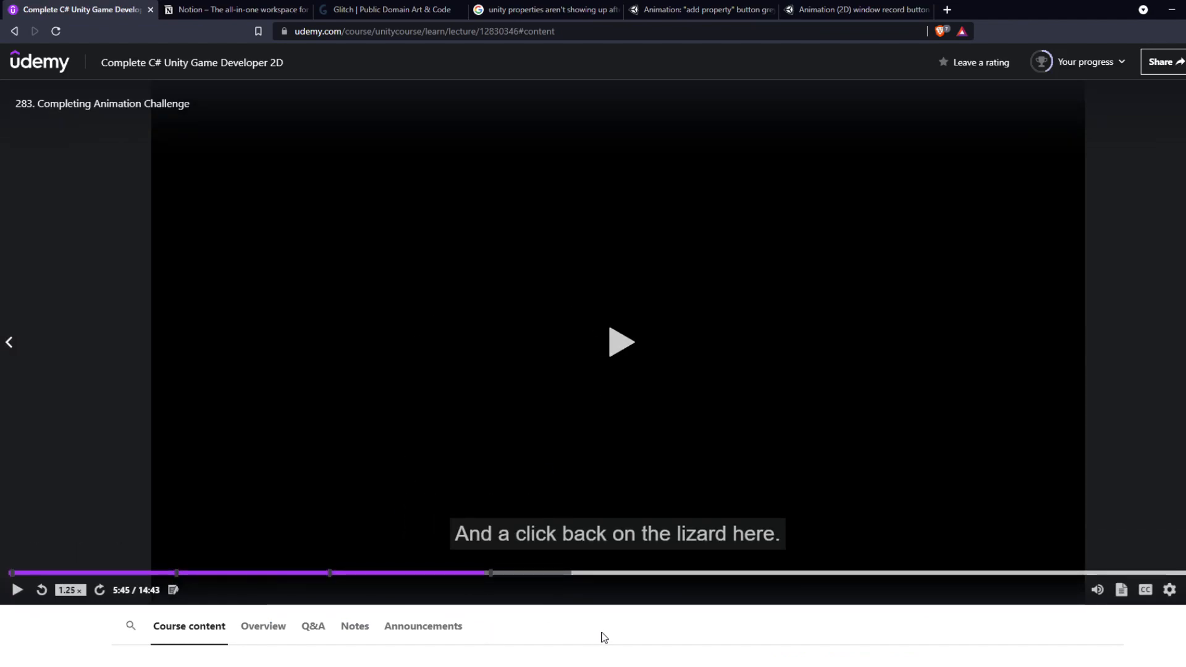
key(alt+Tab)
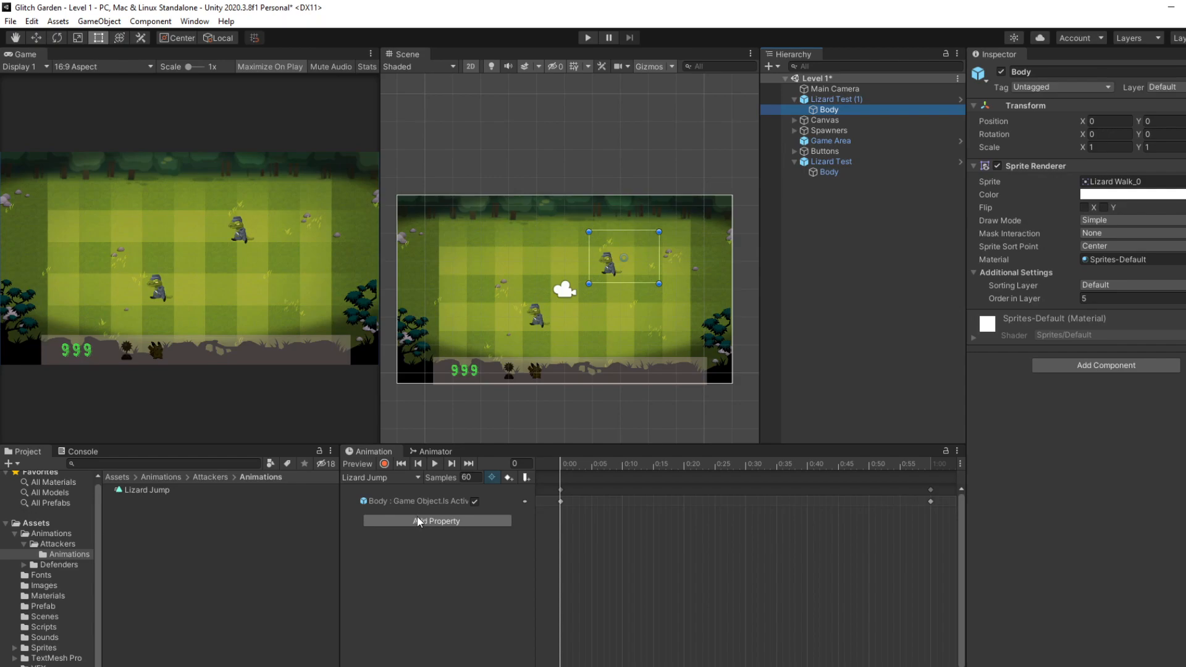
- Try to add the Body's Is Active property again with Lizard Test (1) selected, and check the Body's tracks
click(909, 97)
click(418, 497)
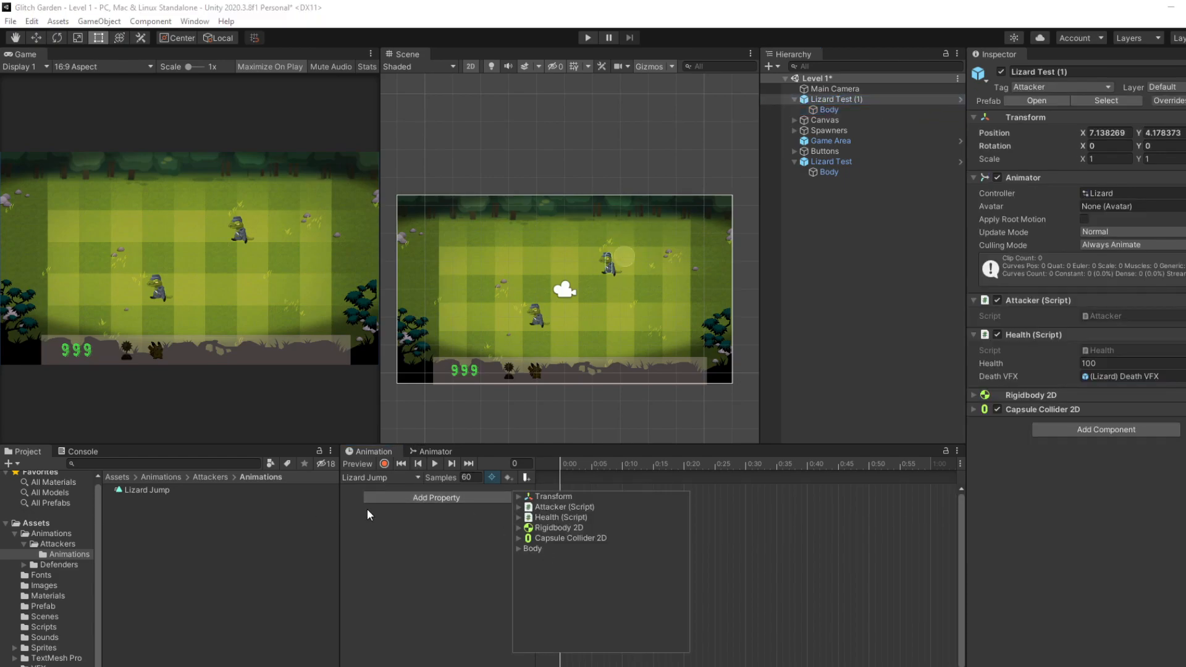
click(521, 549)
click(513, 549)
click(468, 497)
click(517, 549)
click(683, 559)
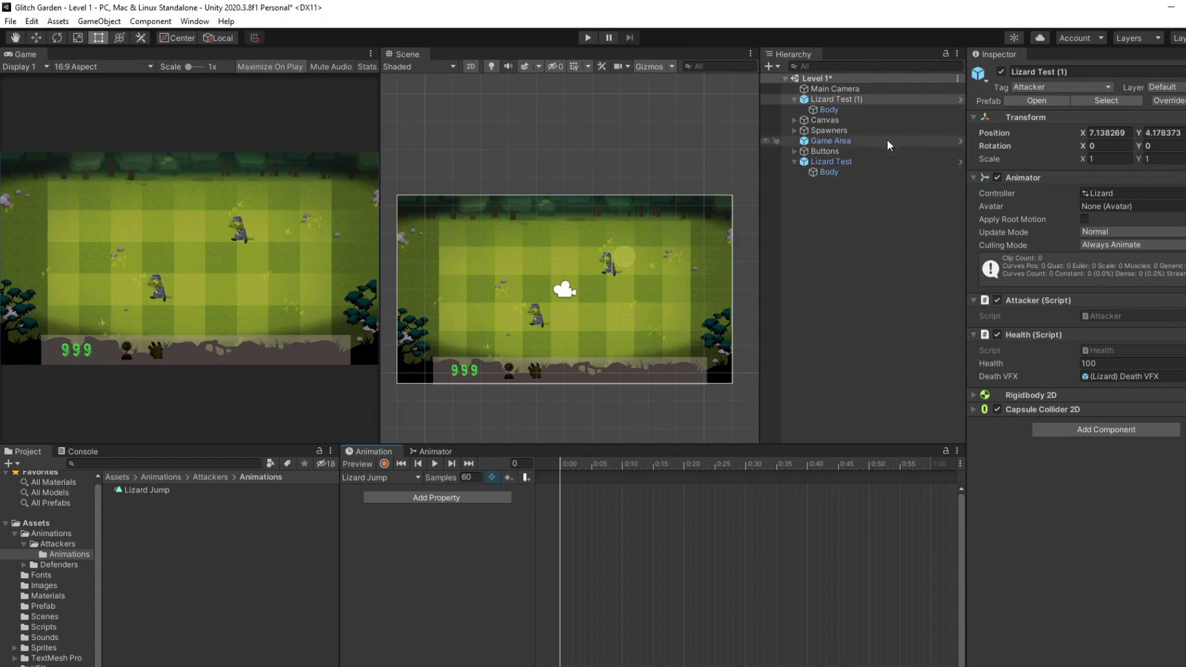
click(878, 109)
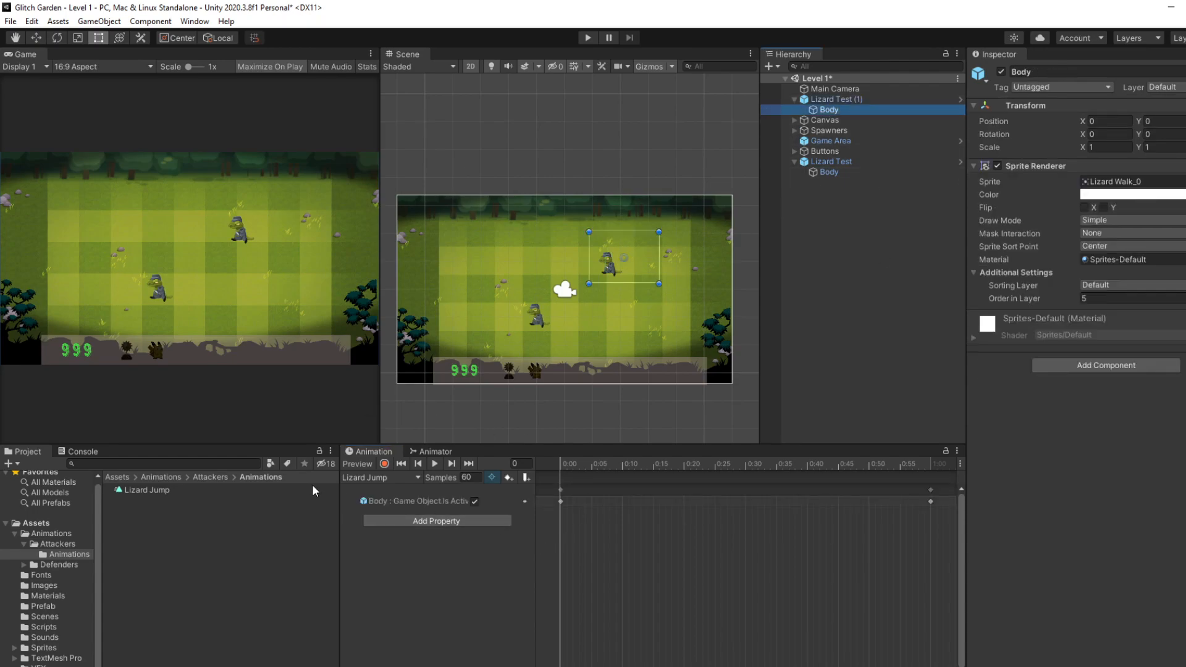
- Add the Transform Position property of Lizard Test (1) to the Lizard Jump animation
click(820, 98)
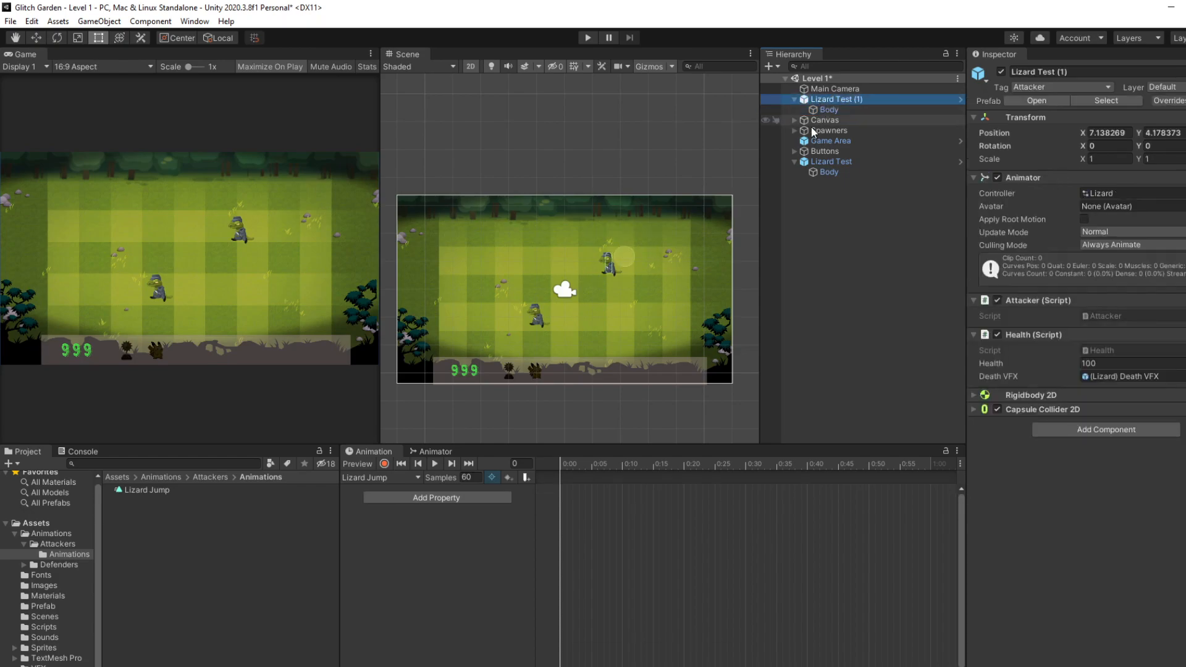
click(425, 498)
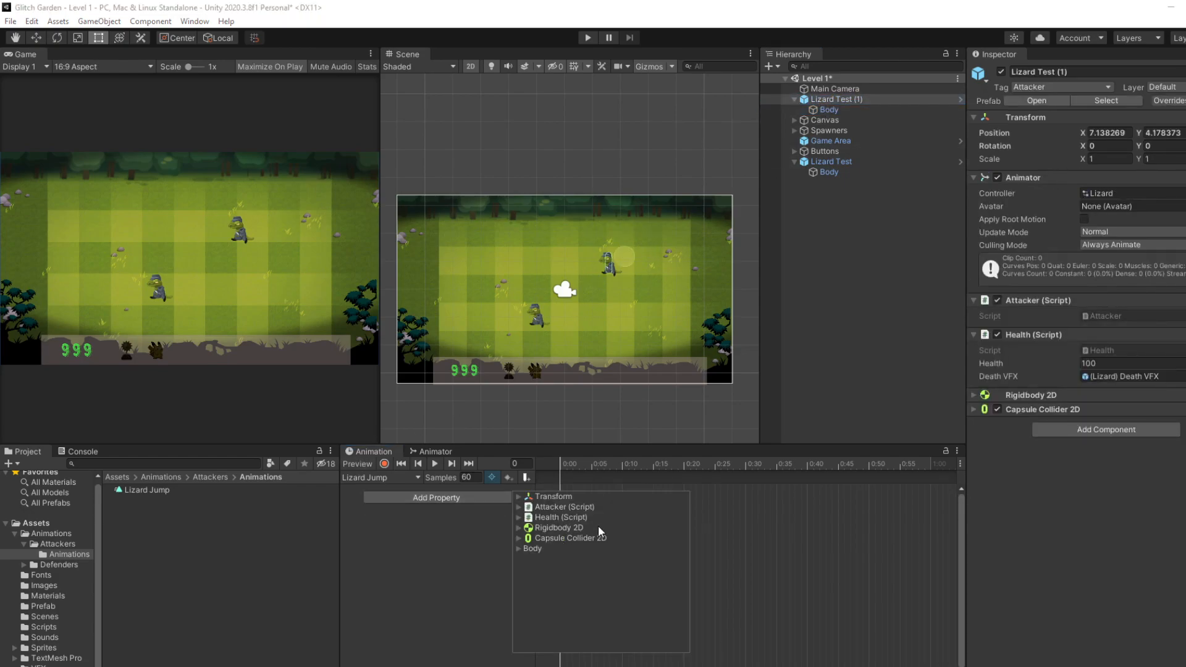
click(526, 499)
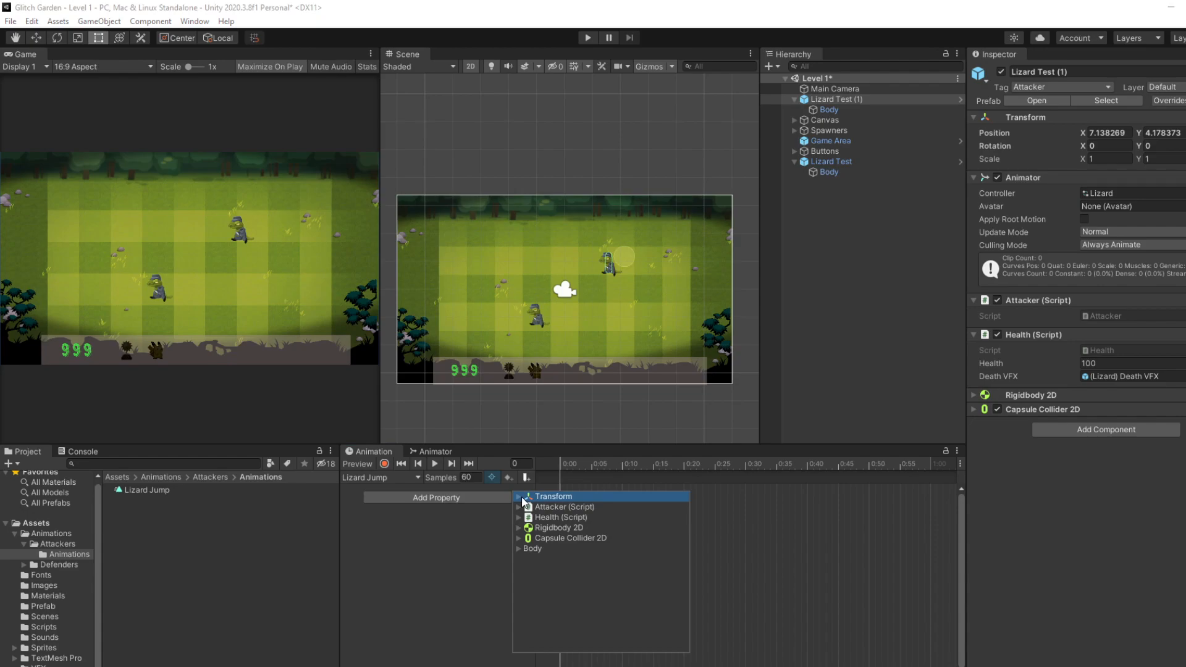
click(519, 498)
click(683, 510)
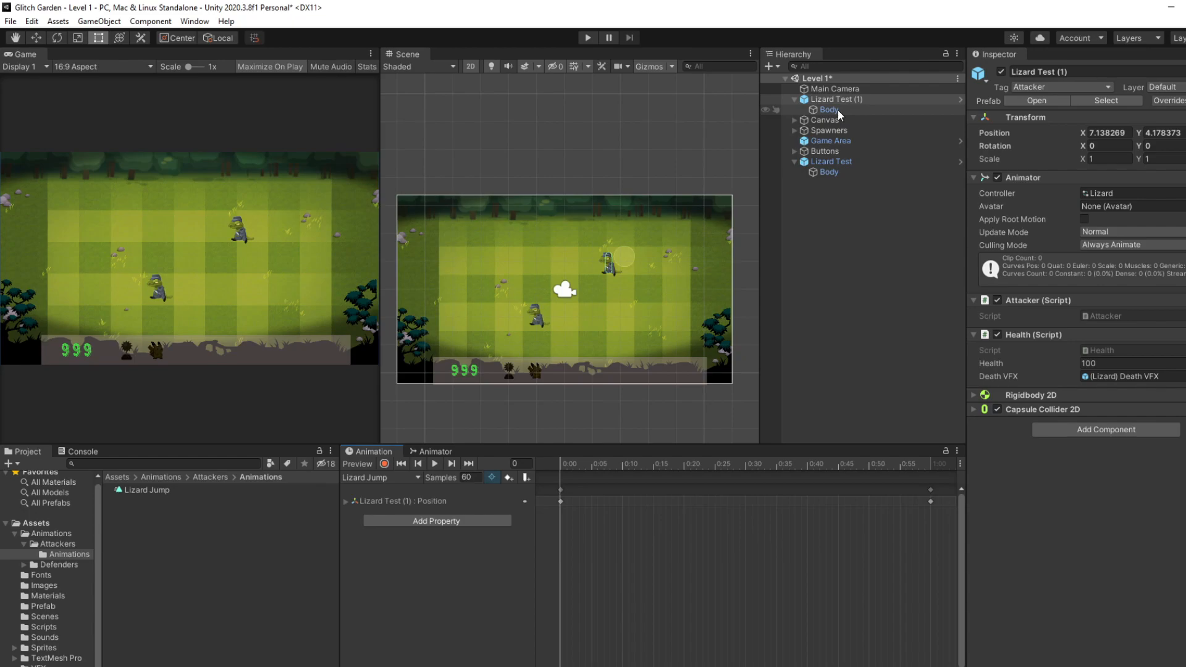
- Try to add the Body's Is Active property alongside the parent's Position track
click(440, 521)
click(519, 572)
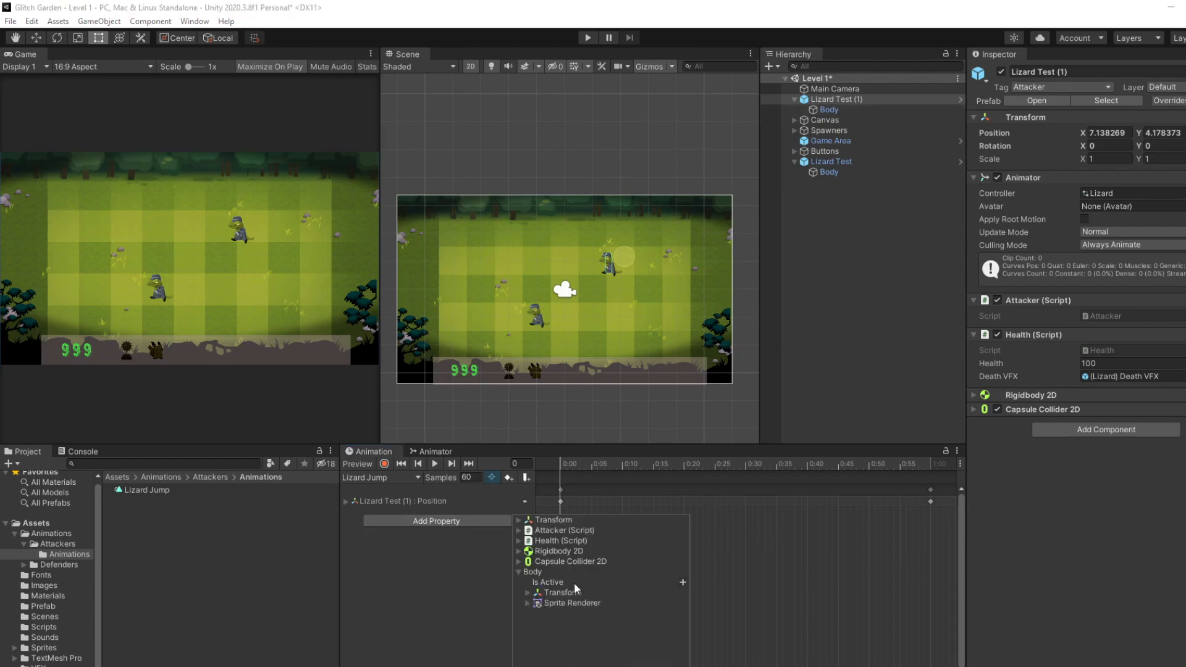
click(839, 260)
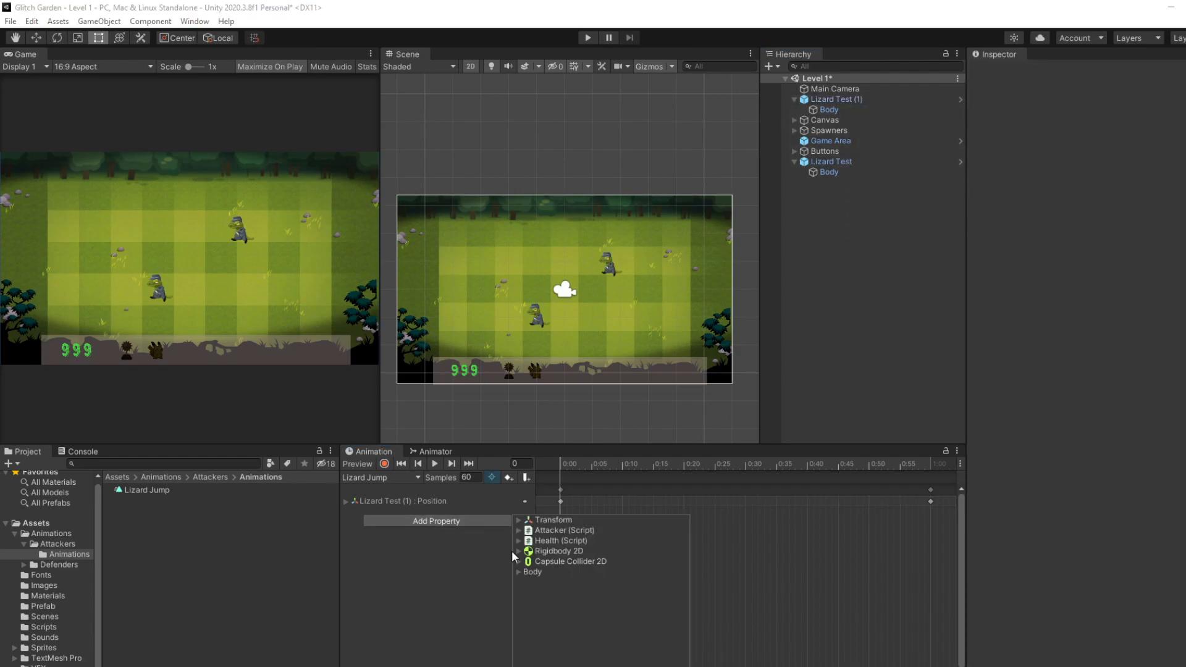
click(519, 572)
click(682, 584)
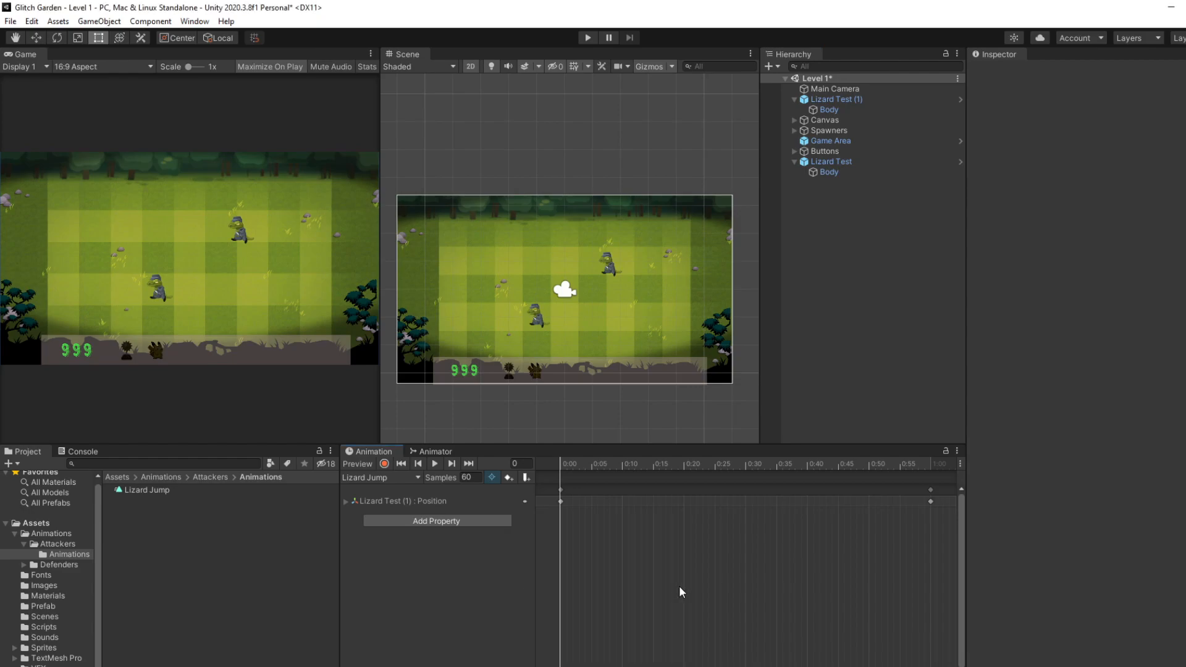
- Compare the Lizard Jump tracks listed for the Body with those listed for Lizard Test (1)
click(842, 109)
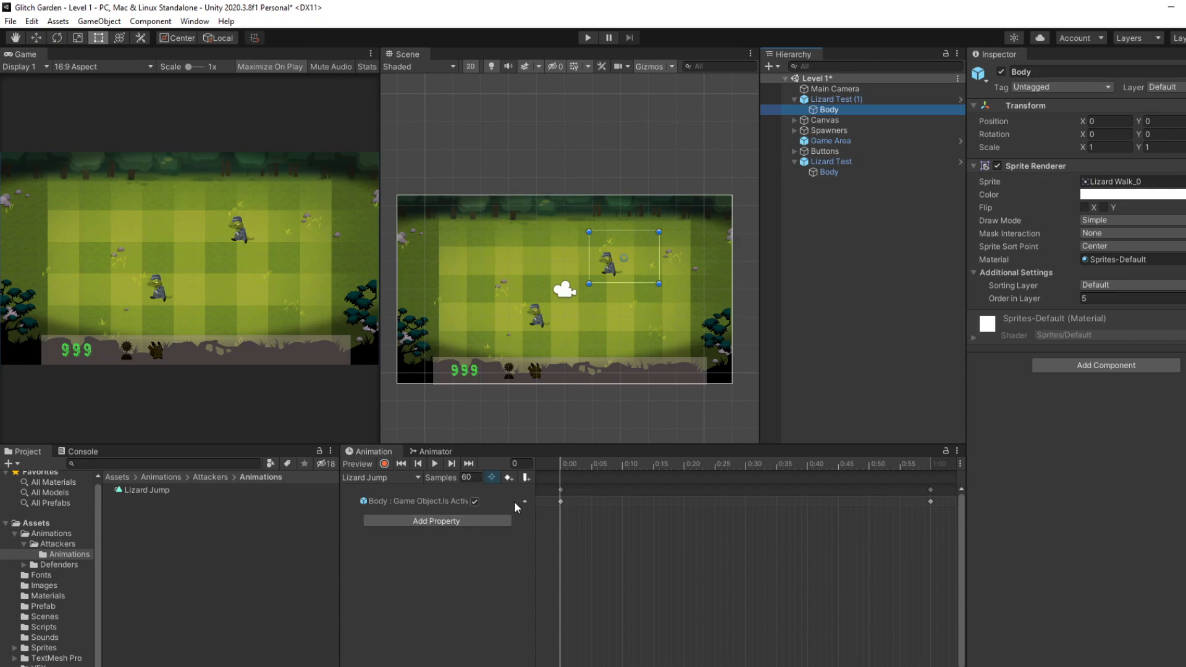
click(848, 99)
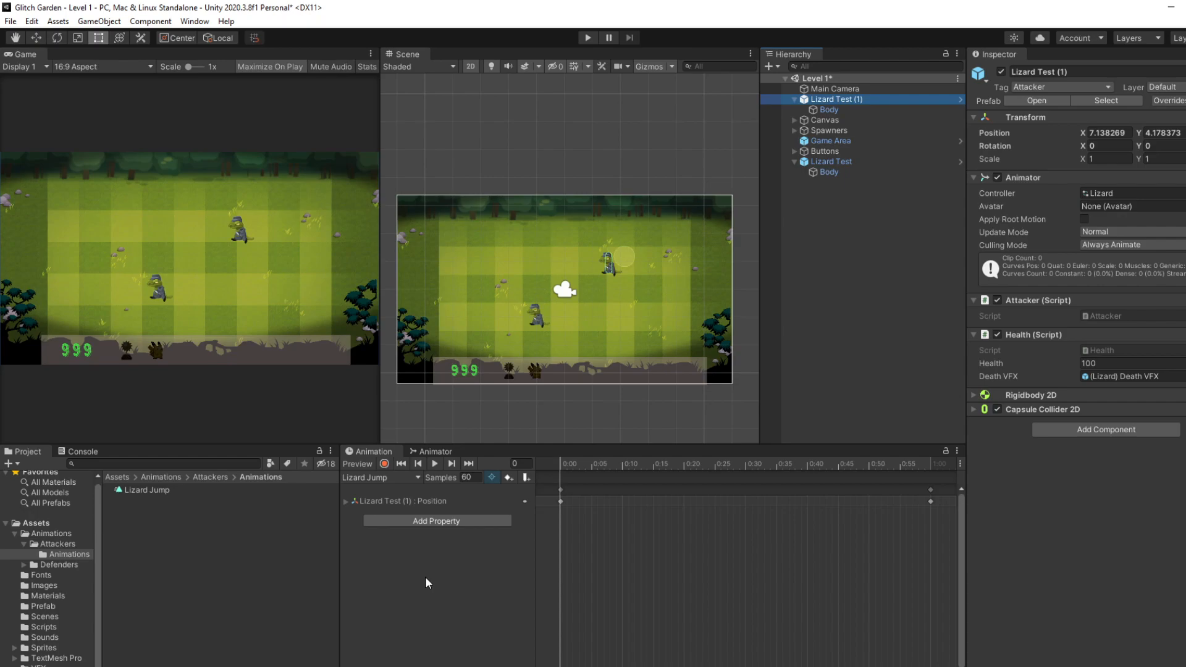
click(831, 109)
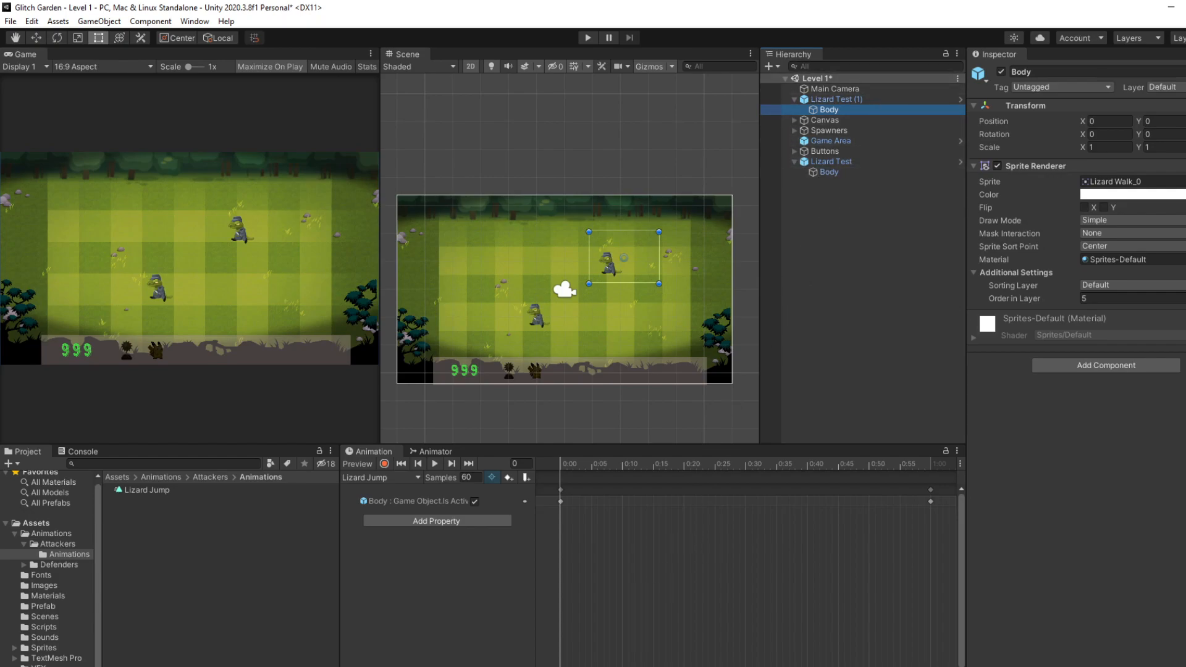
- Switch to the Udemy lecture, pause the video, and filter its Q&A questions to the current lecture
key(alt+Tab)
click(434, 362)
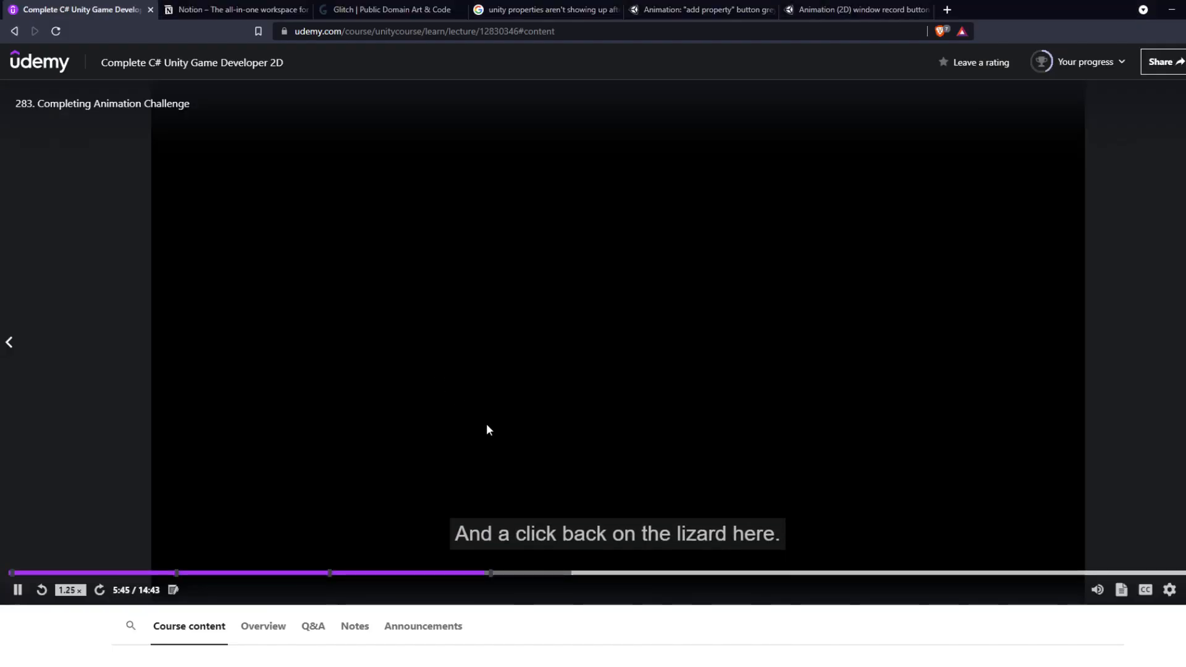
key(space)
scroll(658, 625, down, 5)
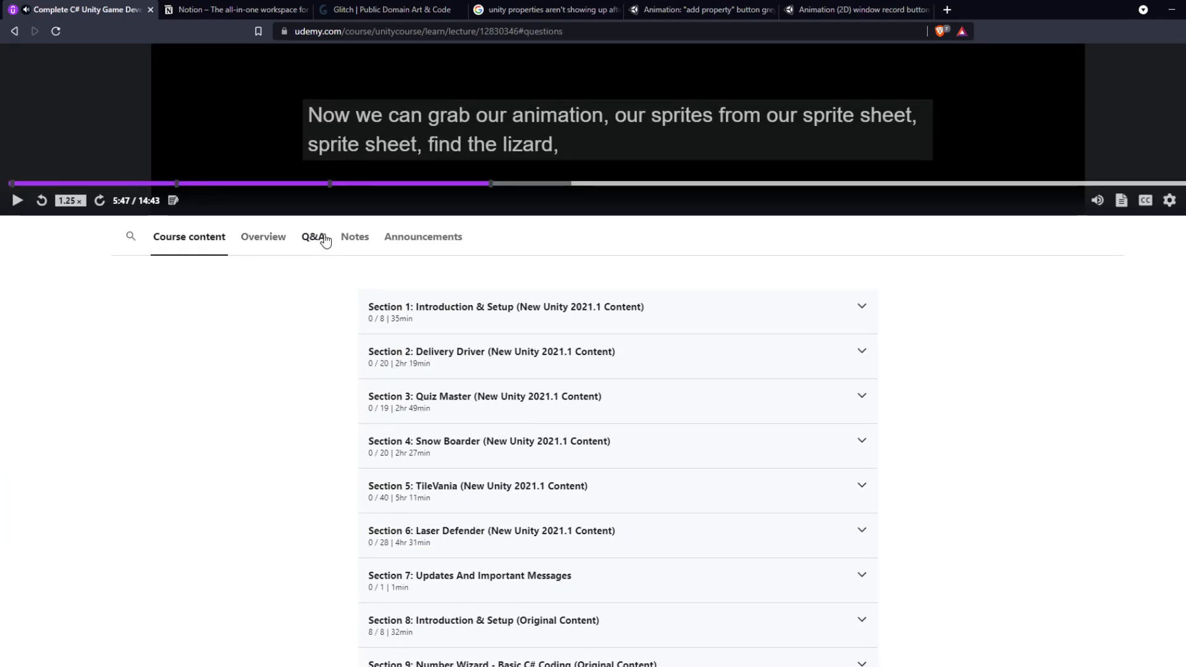
click(313, 237)
click(424, 341)
click(413, 400)
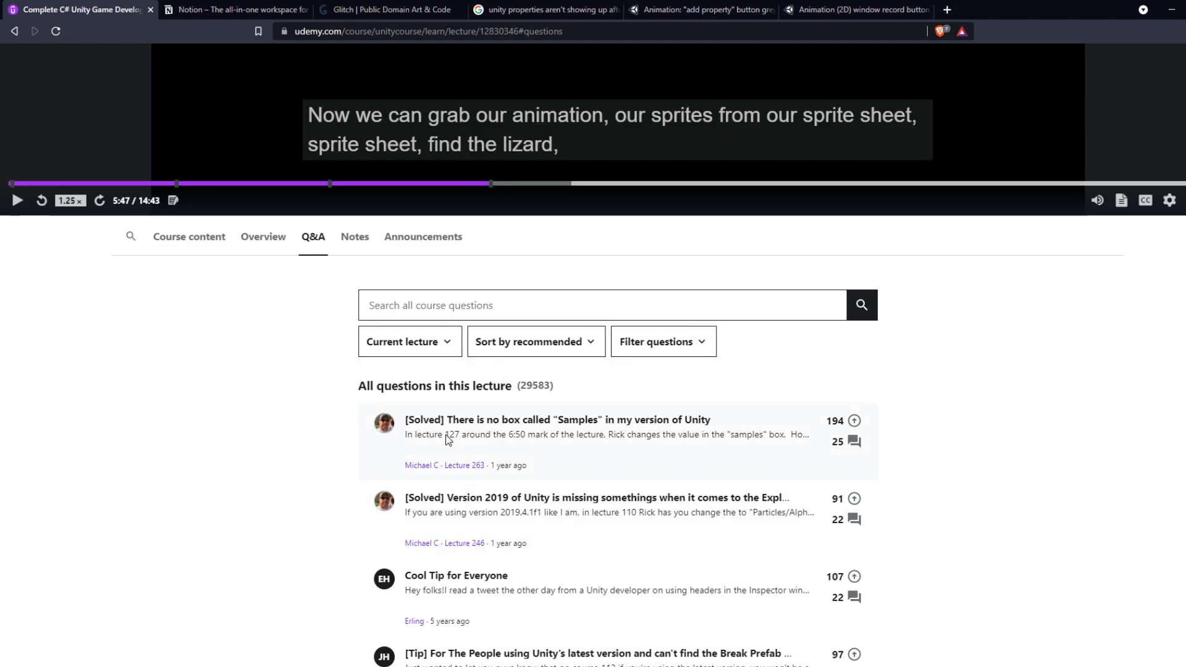
- Open the question "[Alternative Solution] Short way (instead of Informative long way)" and read its steps and replies
scroll(569, 447, down, 1)
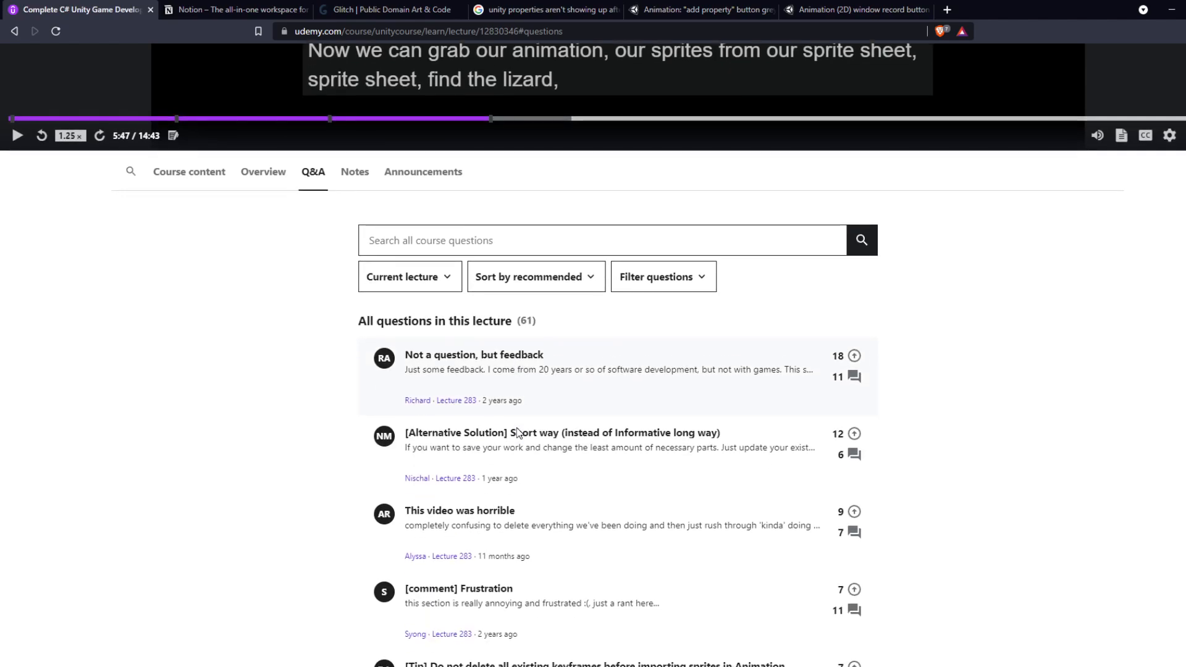
click(580, 440)
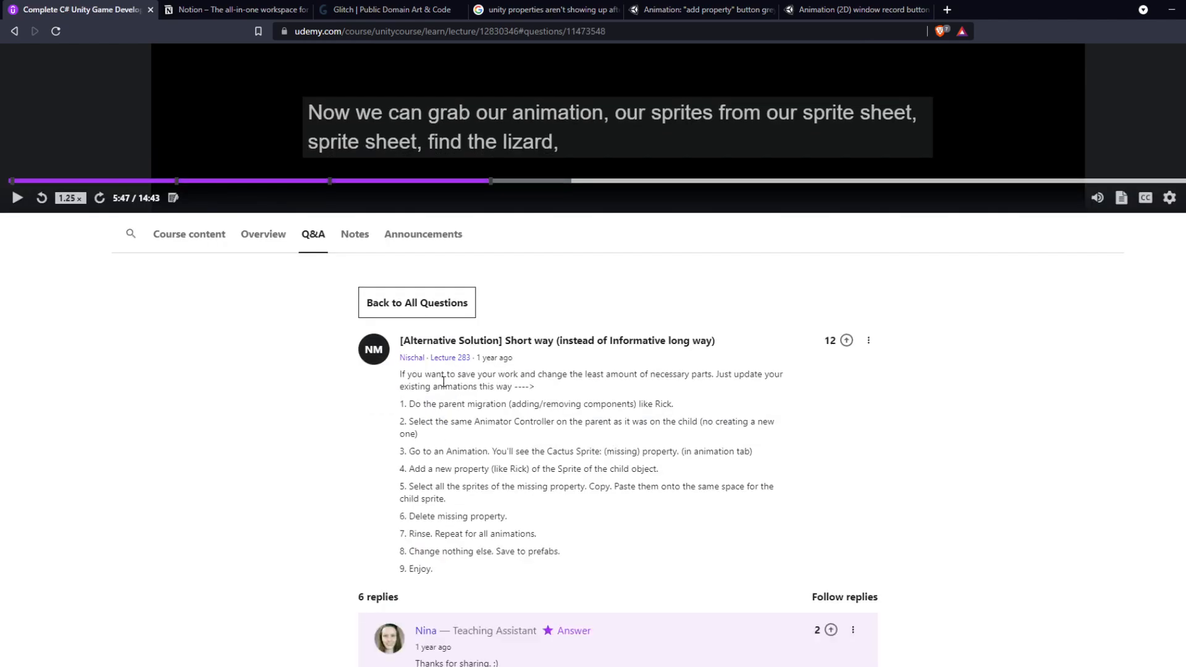
drag(417, 374, 701, 389)
scroll(707, 411, down, 2)
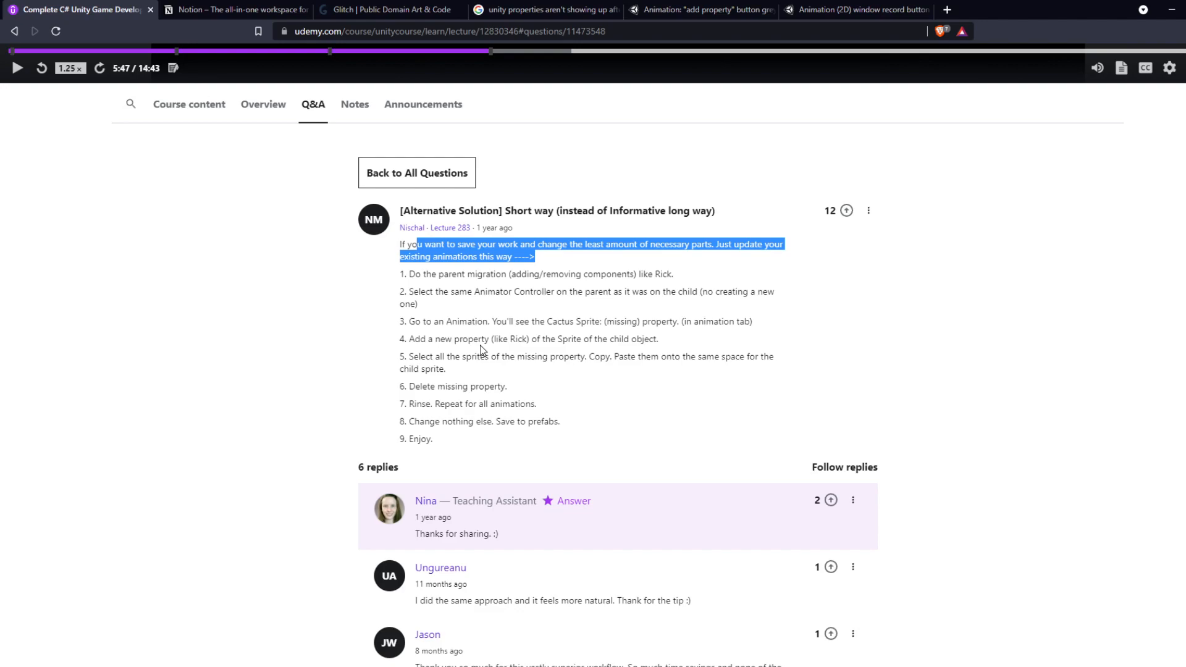
scroll(488, 389, down, 3)
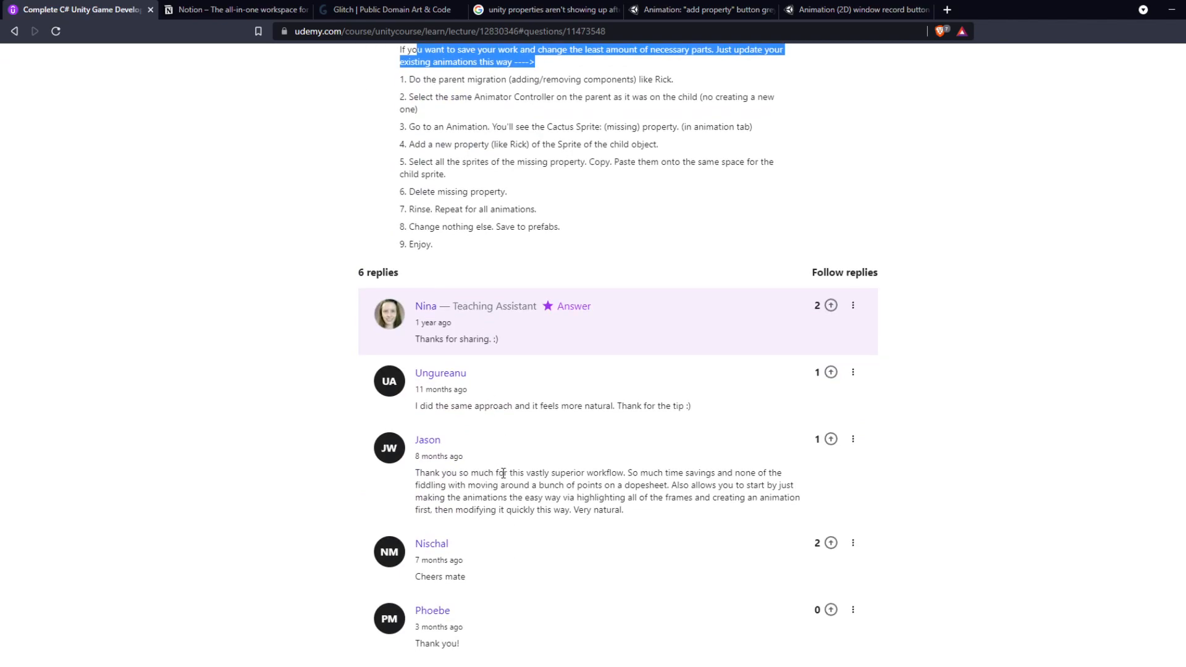
drag(640, 473, 776, 511)
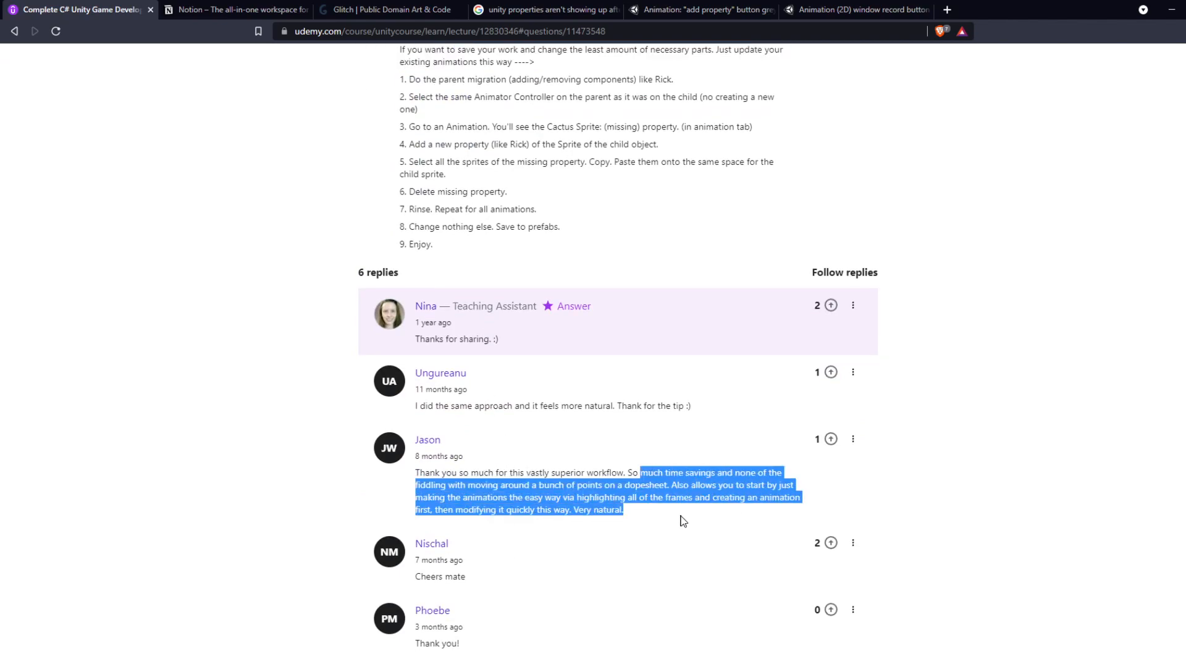
scroll(640, 513, up, 10)
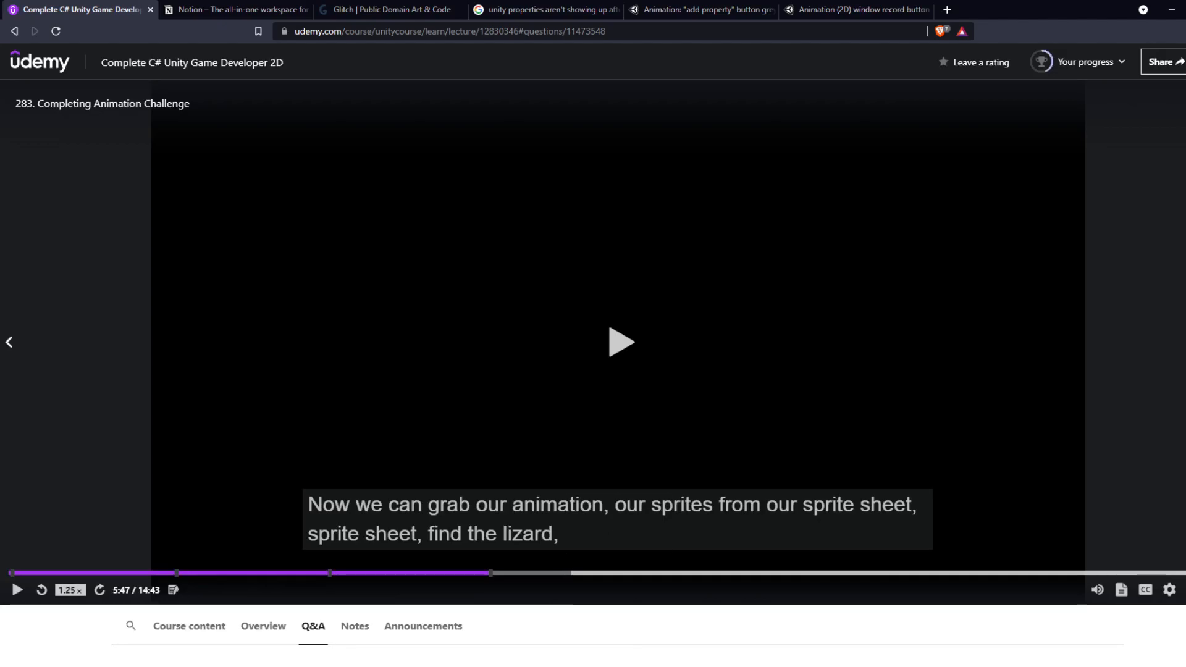
- Return to Unity and delete the duplicate Lizard Test (1) from the Level 1 scene
key(alt+Tab)
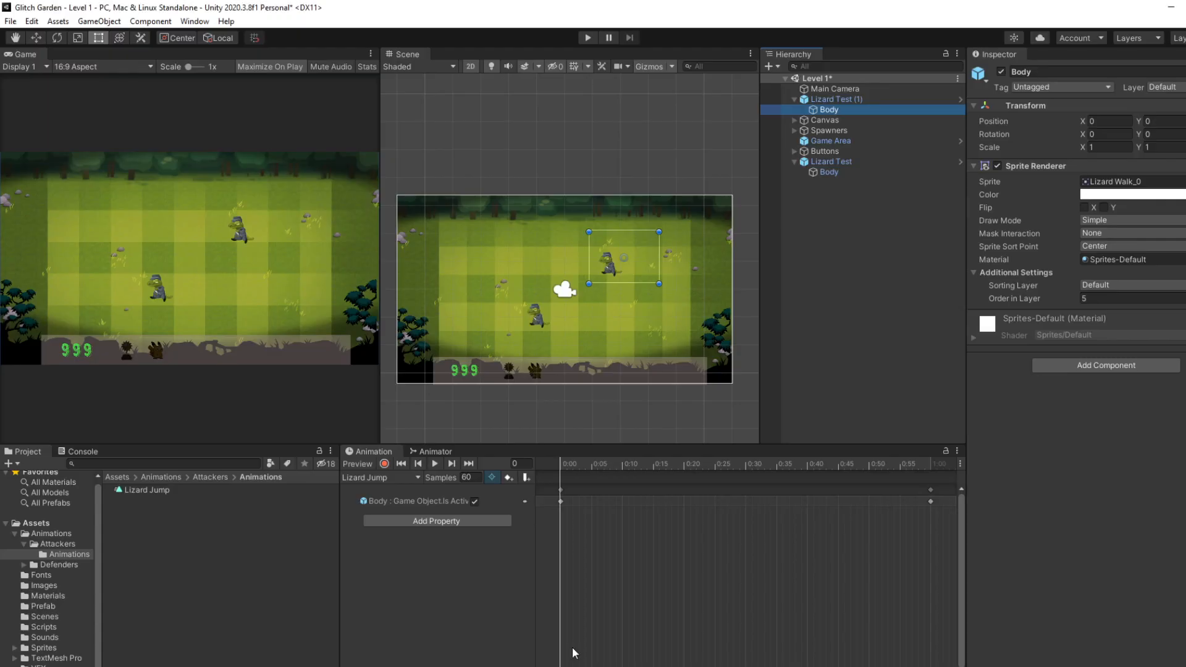
click(821, 101)
key(Delete)
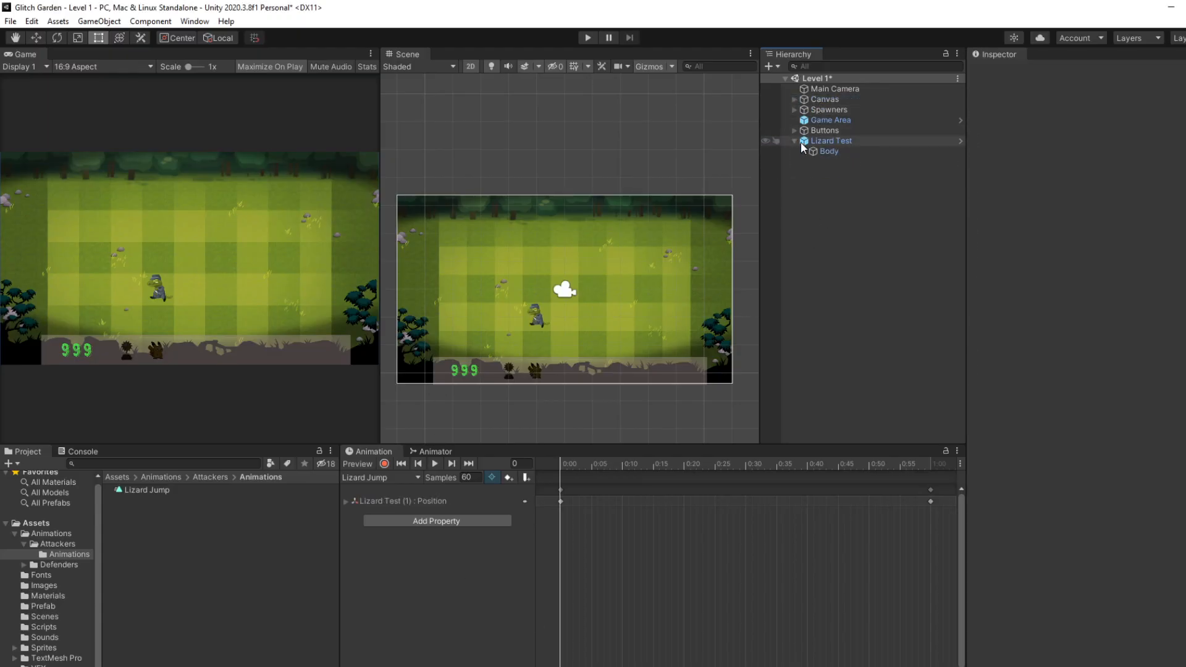
- Remove the Body's Is Active property and Lizard Test's Position property from the Lizard Jump animation
click(825, 153)
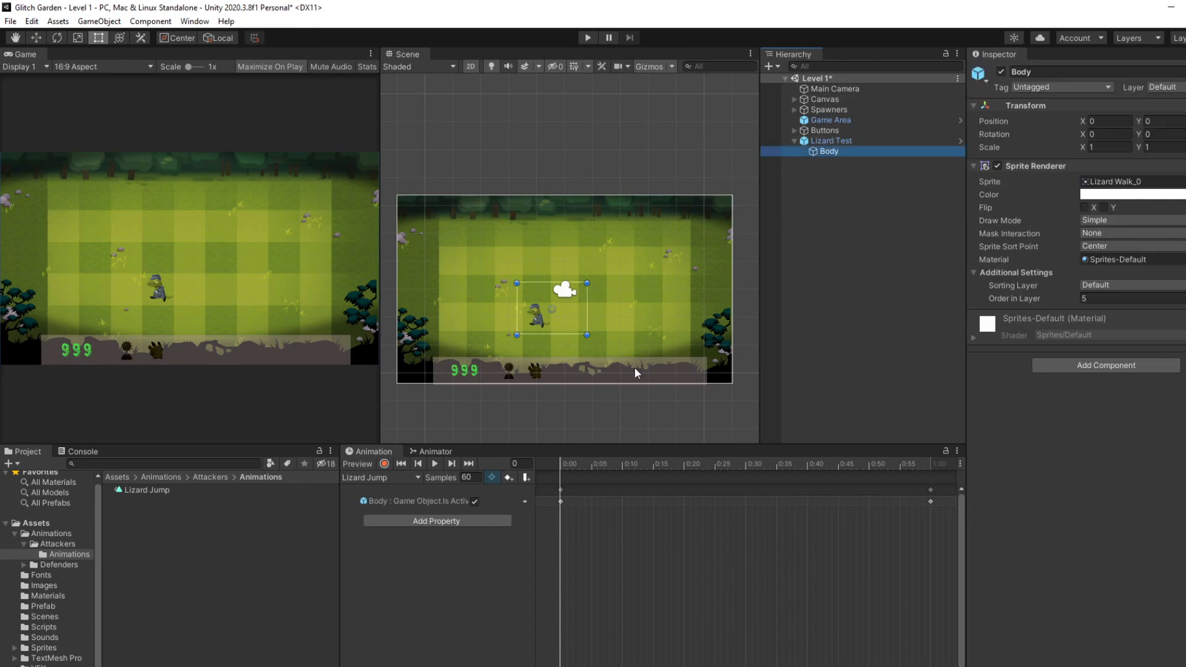
click(525, 502)
click(574, 513)
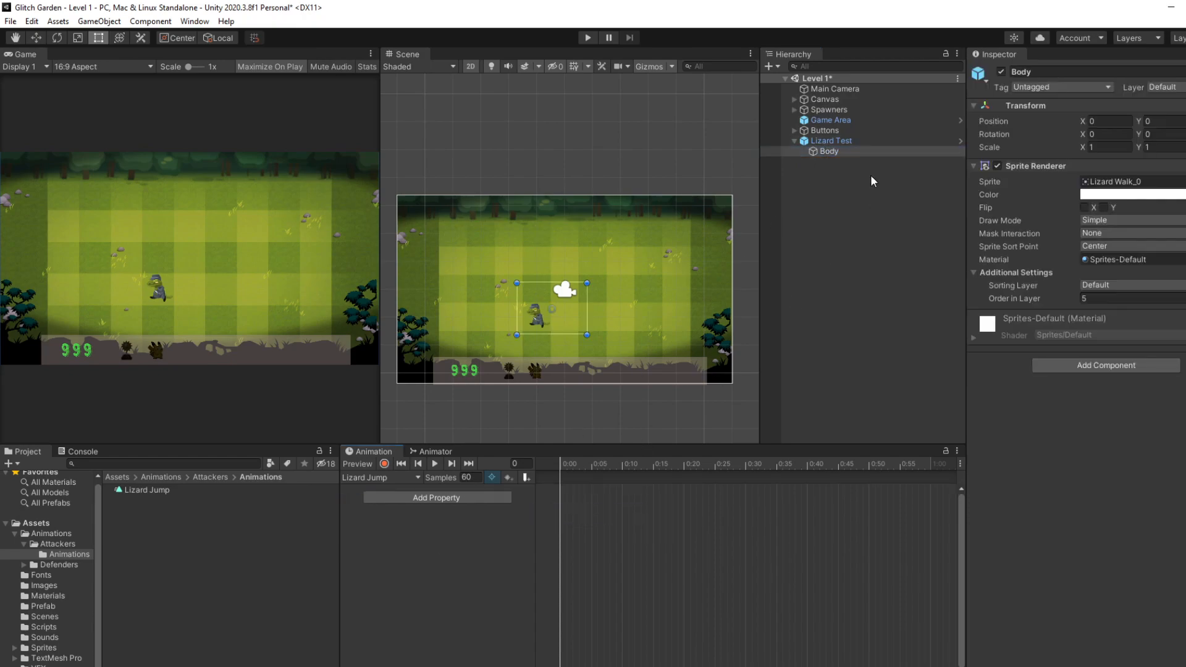
click(866, 141)
click(525, 501)
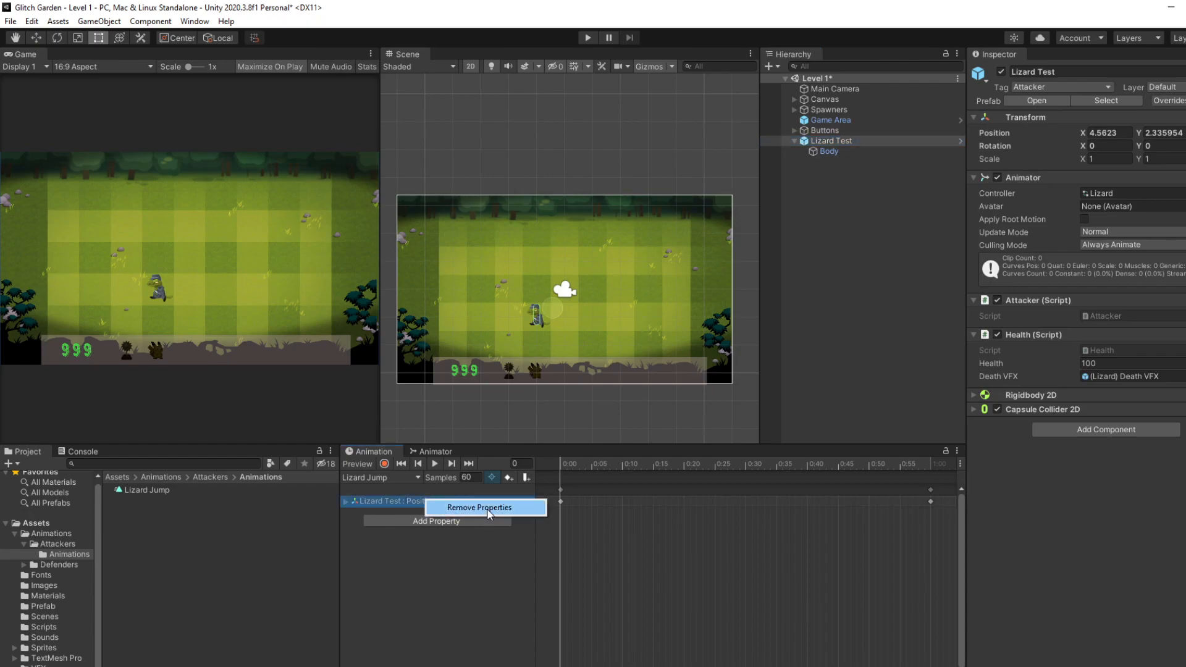
click(488, 509)
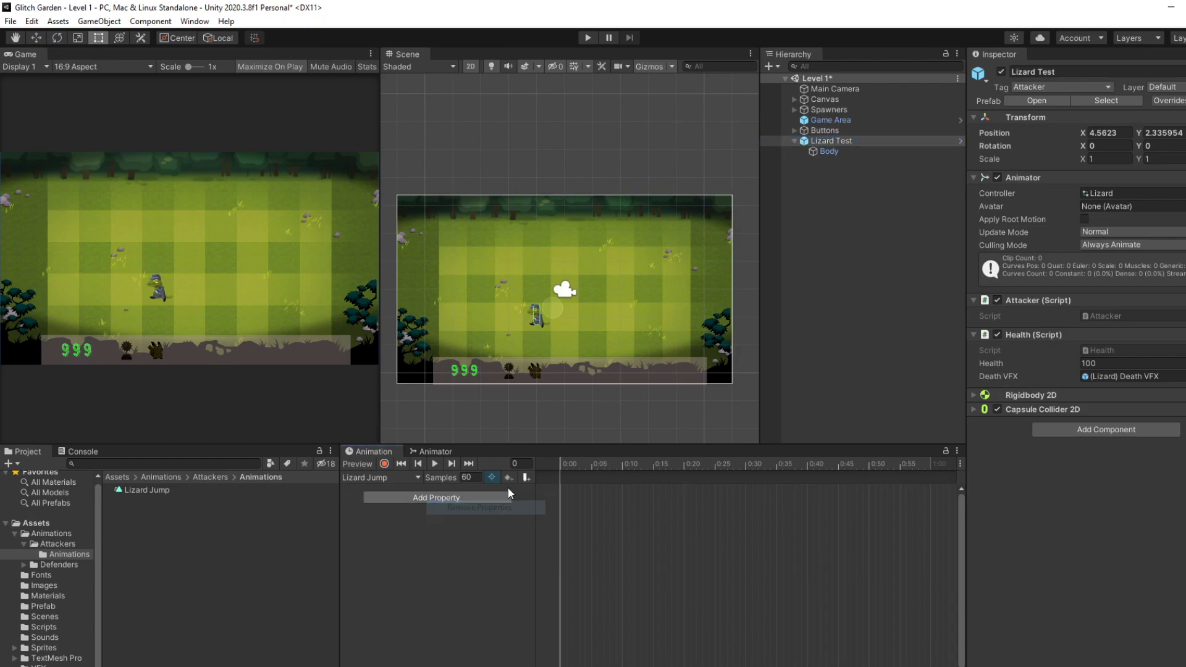
- With Lizard Test selected, add the Body's Sprite Renderer Sprite property to Lizard Jump and check it under Body
click(442, 498)
click(521, 547)
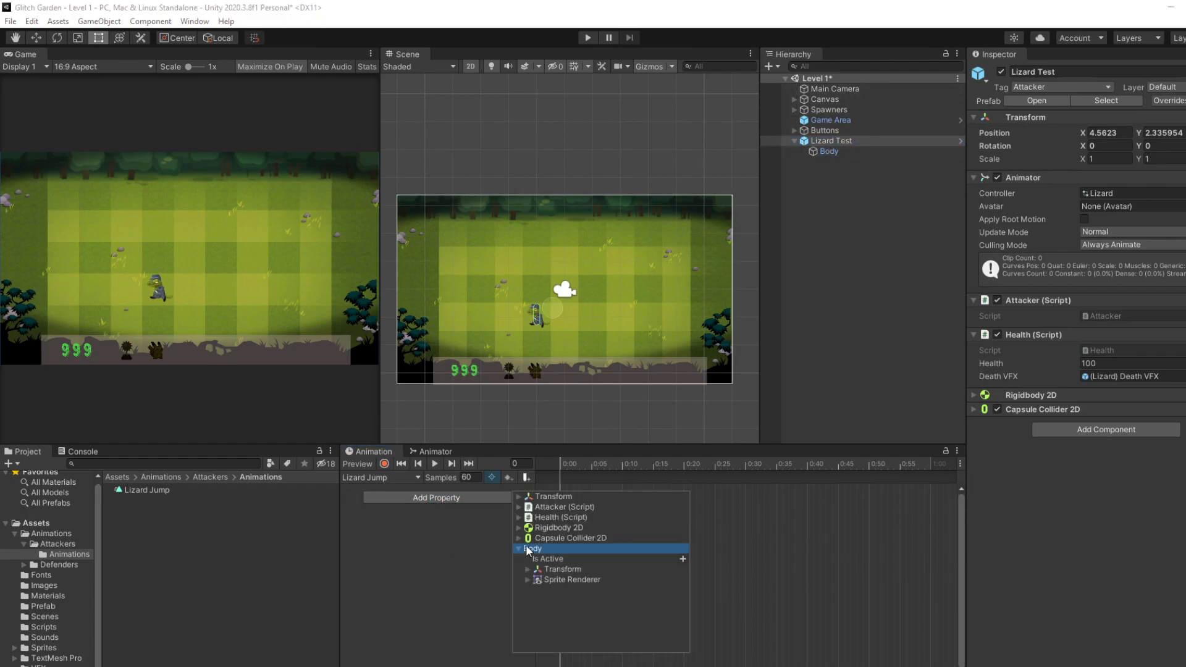
click(525, 579)
scroll(616, 587, down, 8)
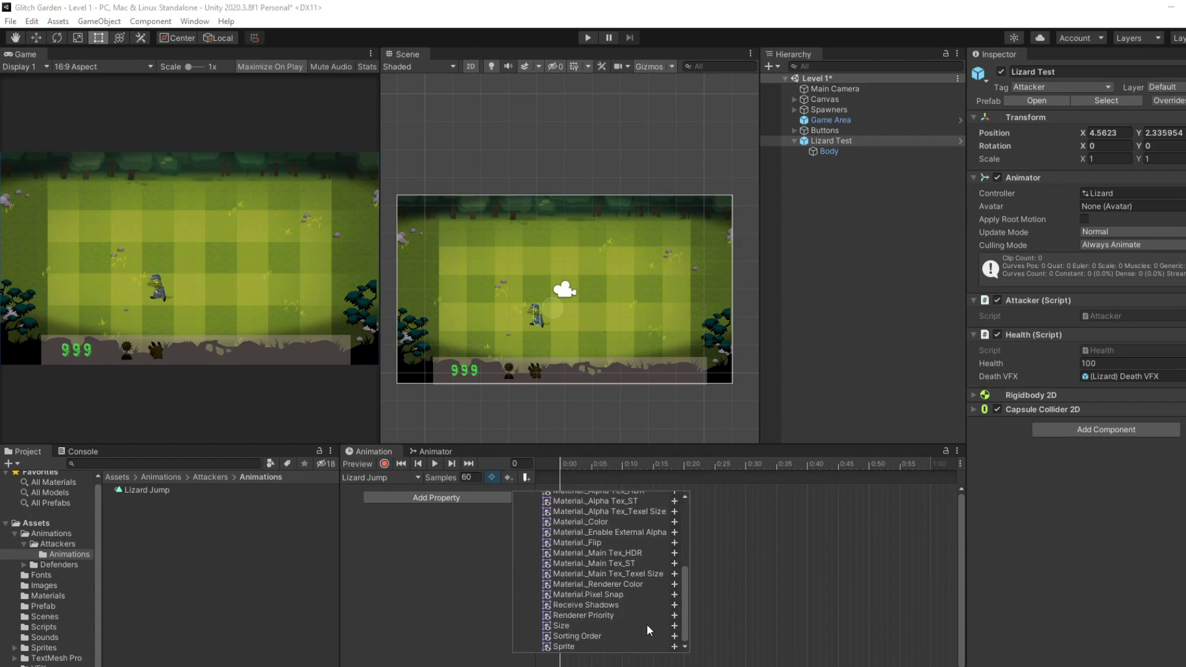
click(676, 647)
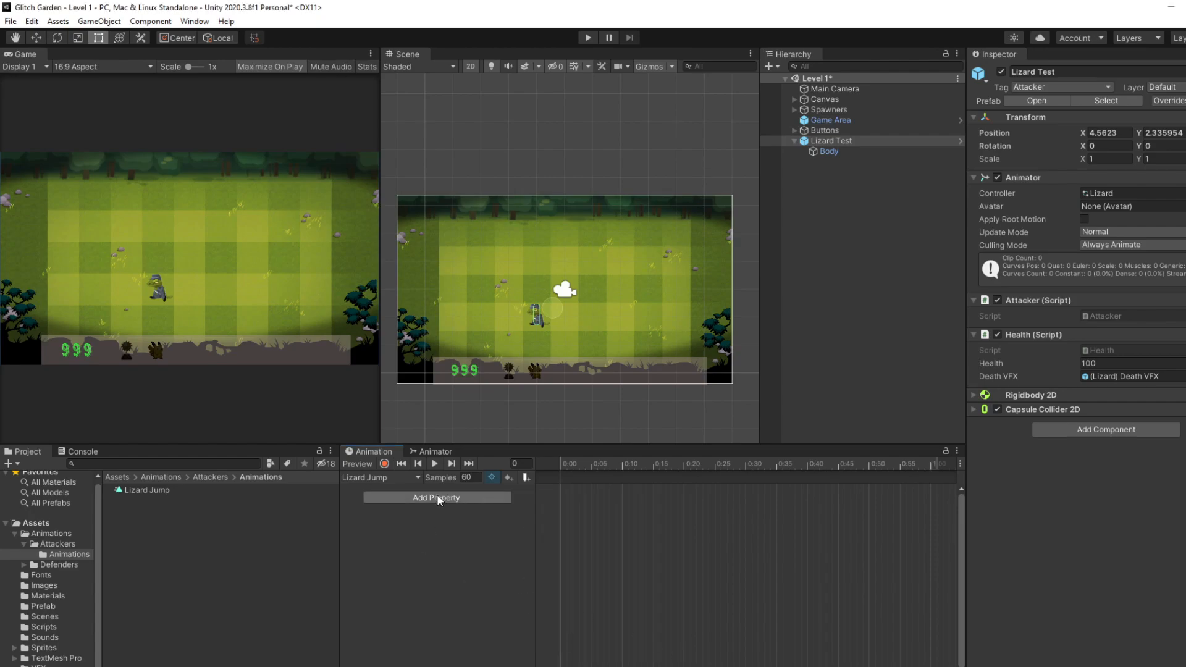
click(865, 151)
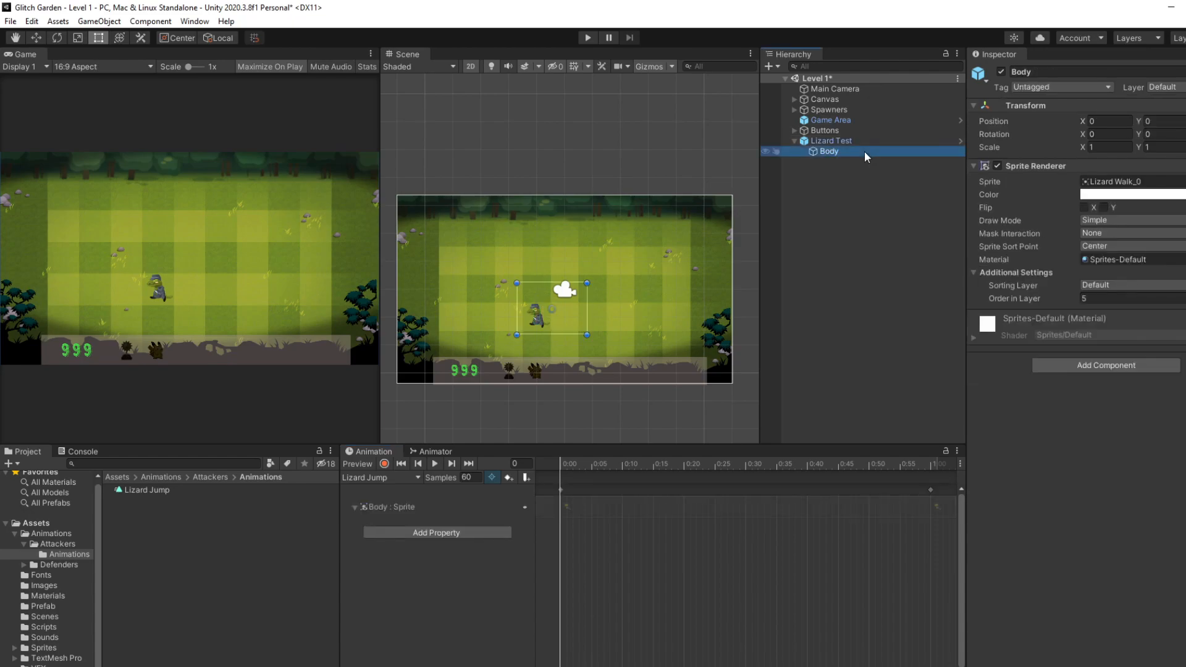
- Search the Udemy lecture video for the part on replacing the animation's existing frames, and pause it at 7:44
key(alt+Tab)
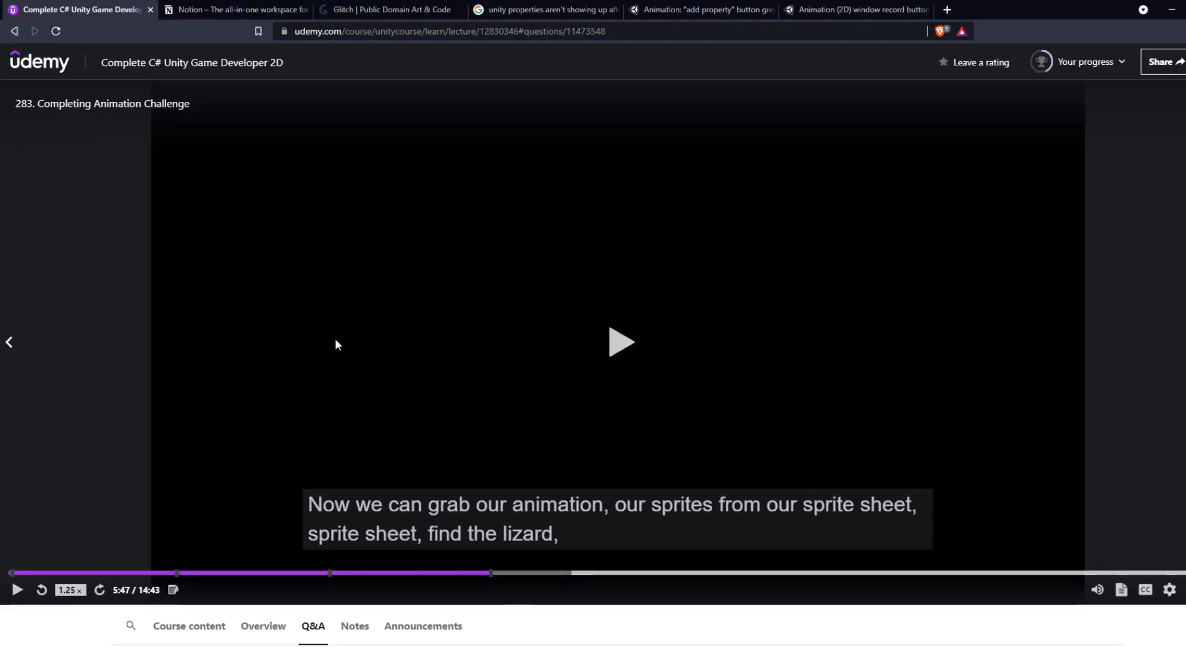
click(896, 573)
click(776, 397)
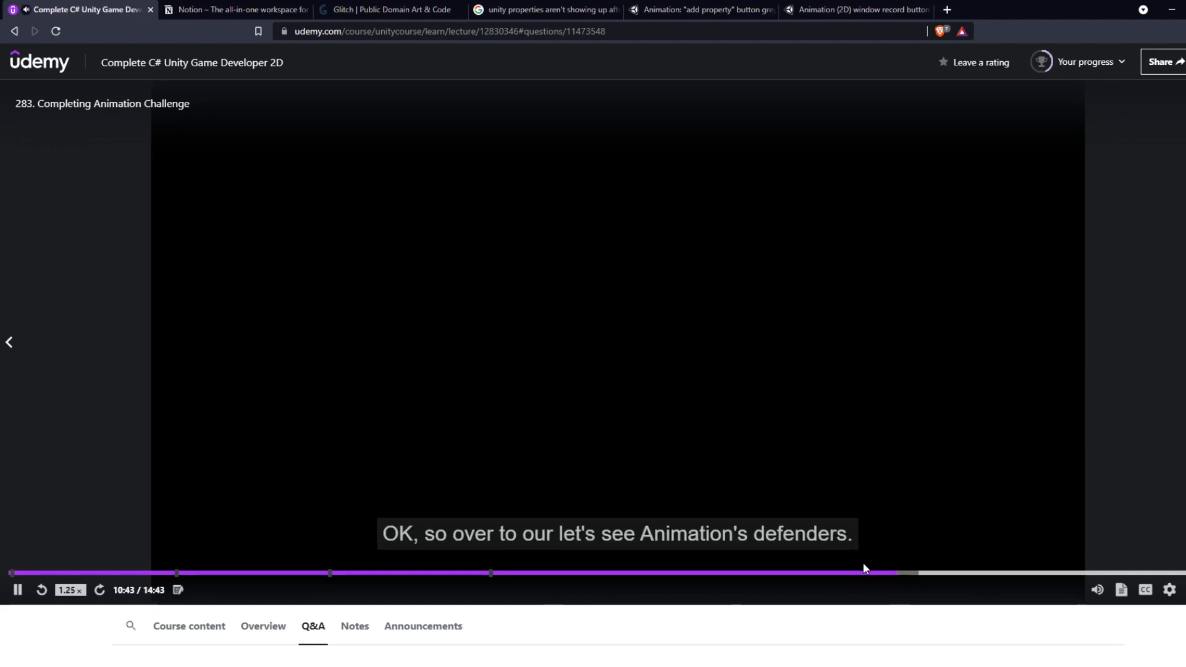
click(781, 568)
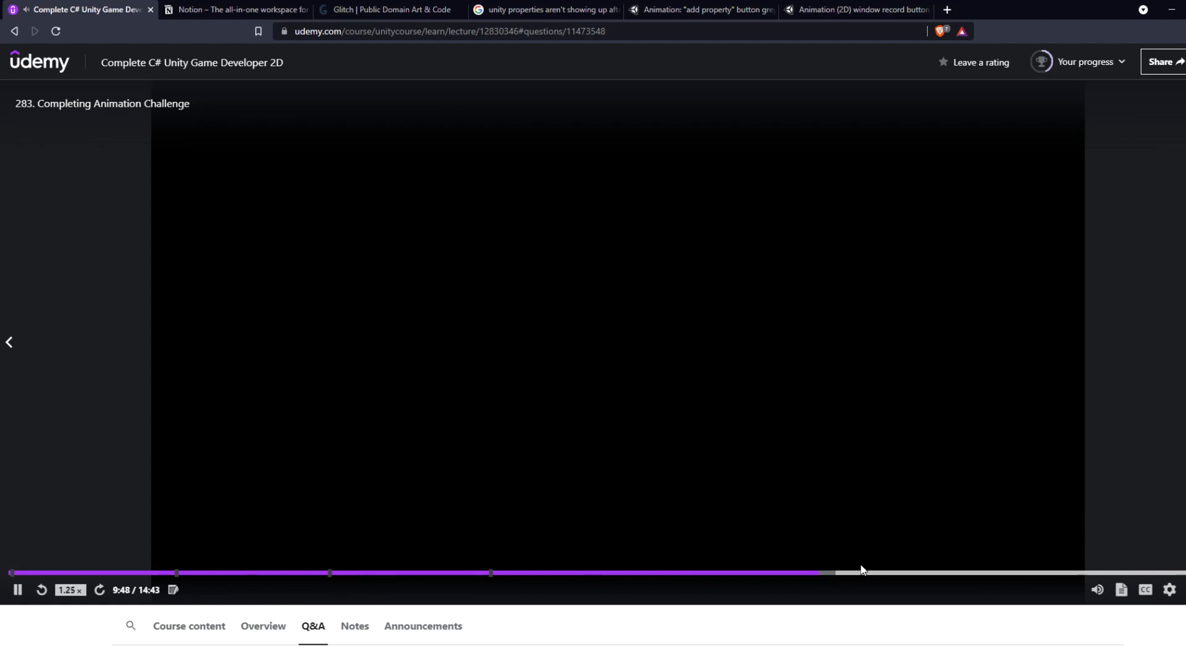
click(718, 573)
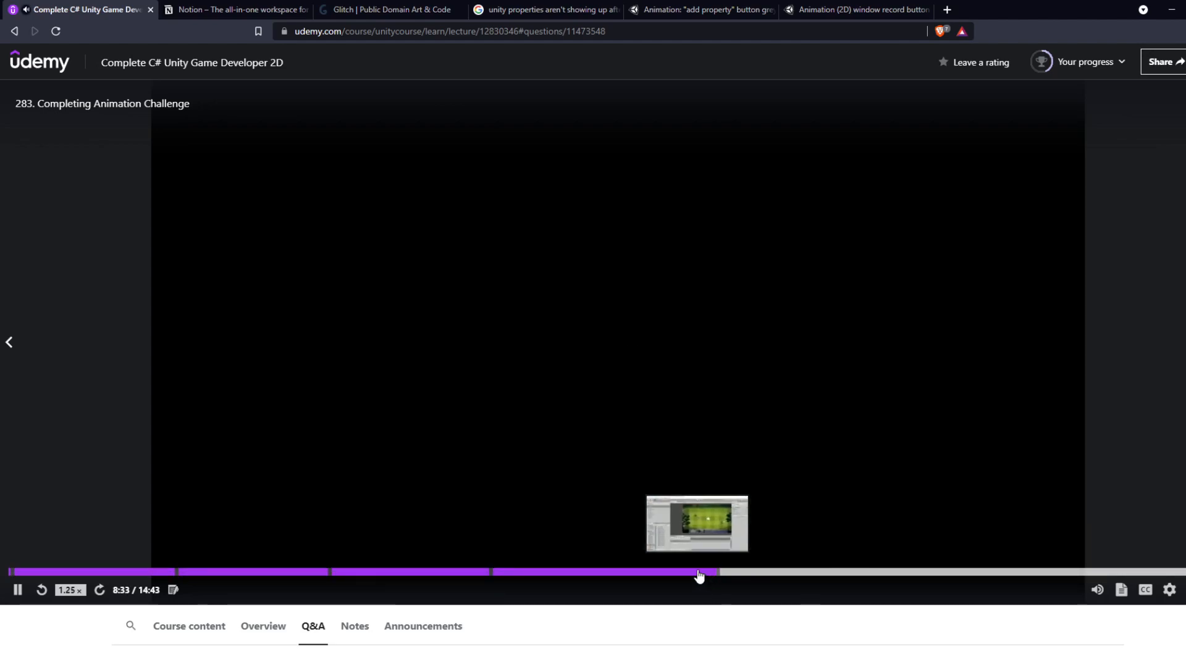
click(618, 572)
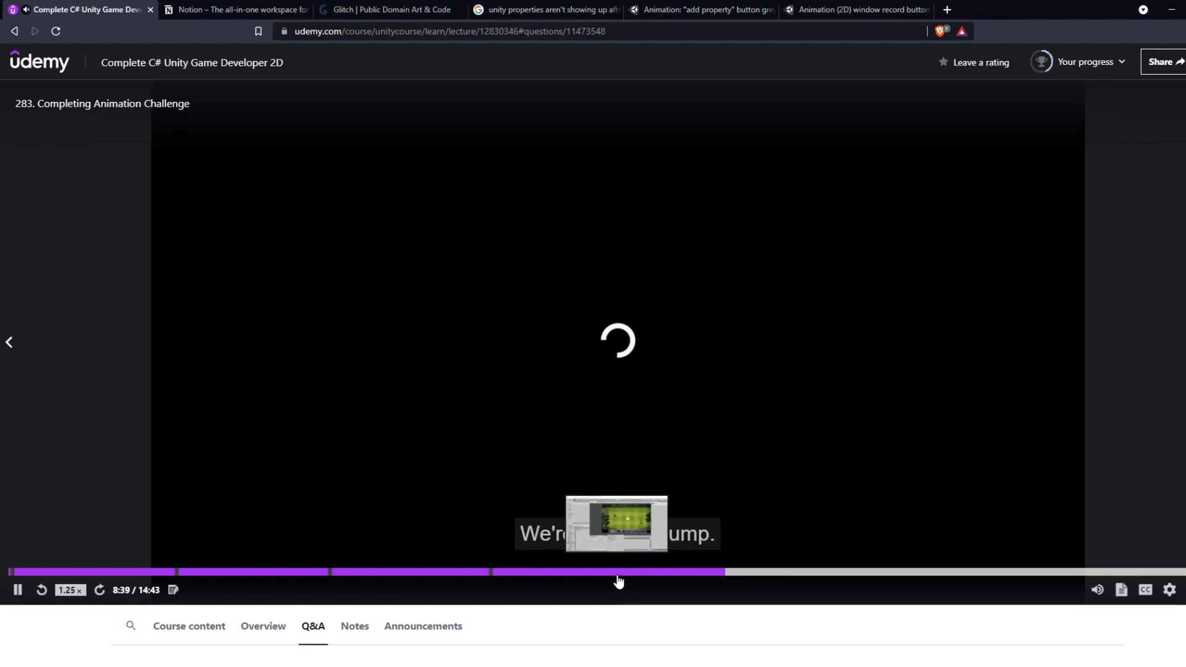
click(1146, 590)
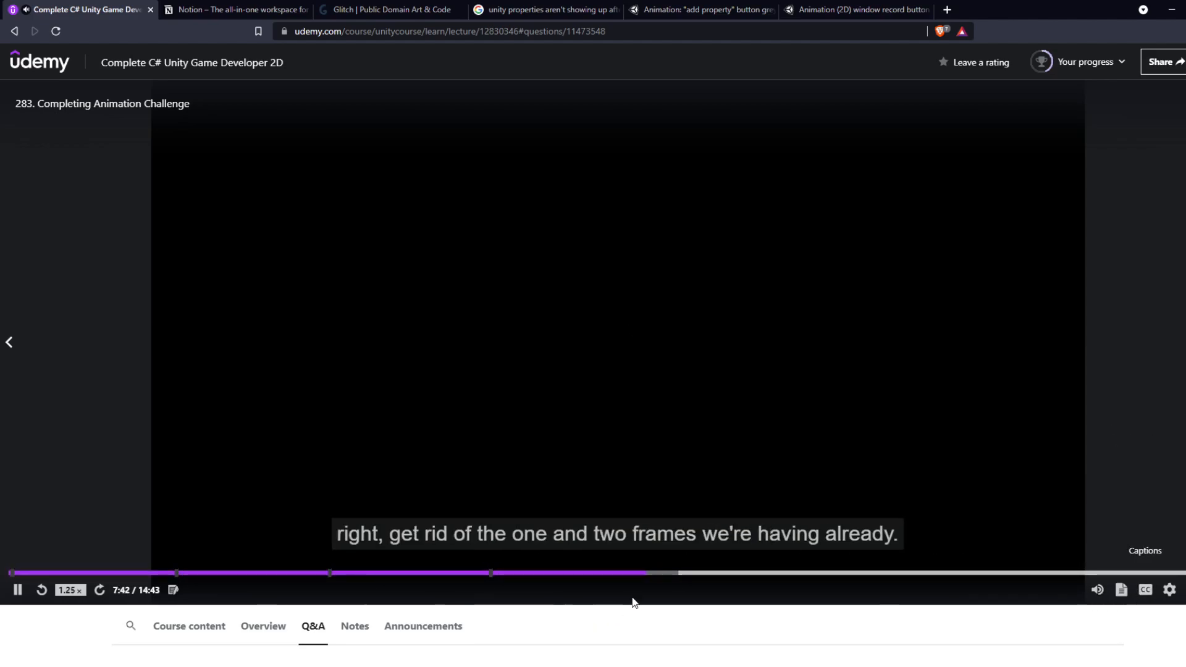
click(527, 362)
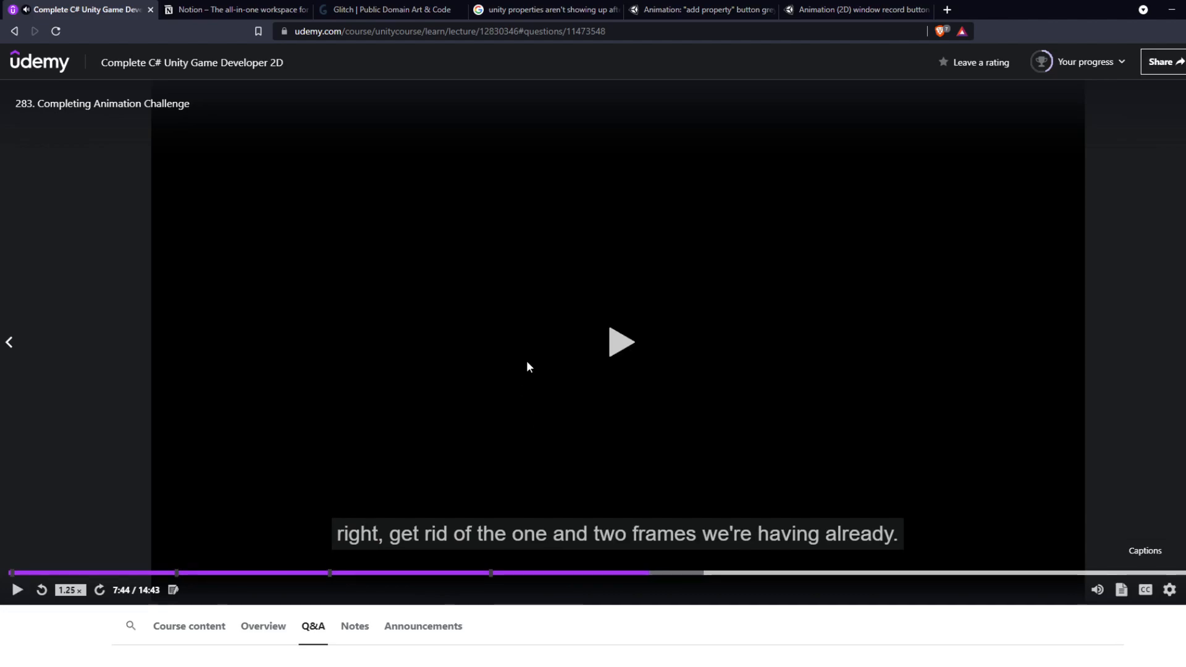
- Return to Unity and add sprites Lizard Jump_0 through Lizard Jump_24 as keyframes on the Body's Sprite track
key(alt+Tab)
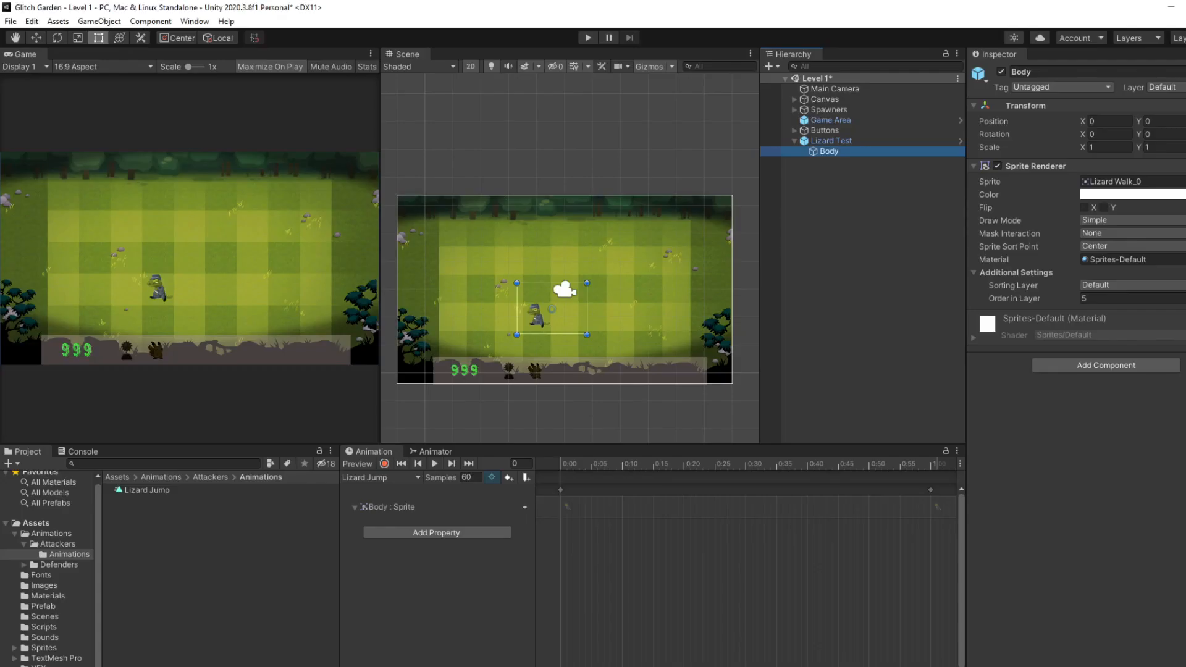
click(45, 648)
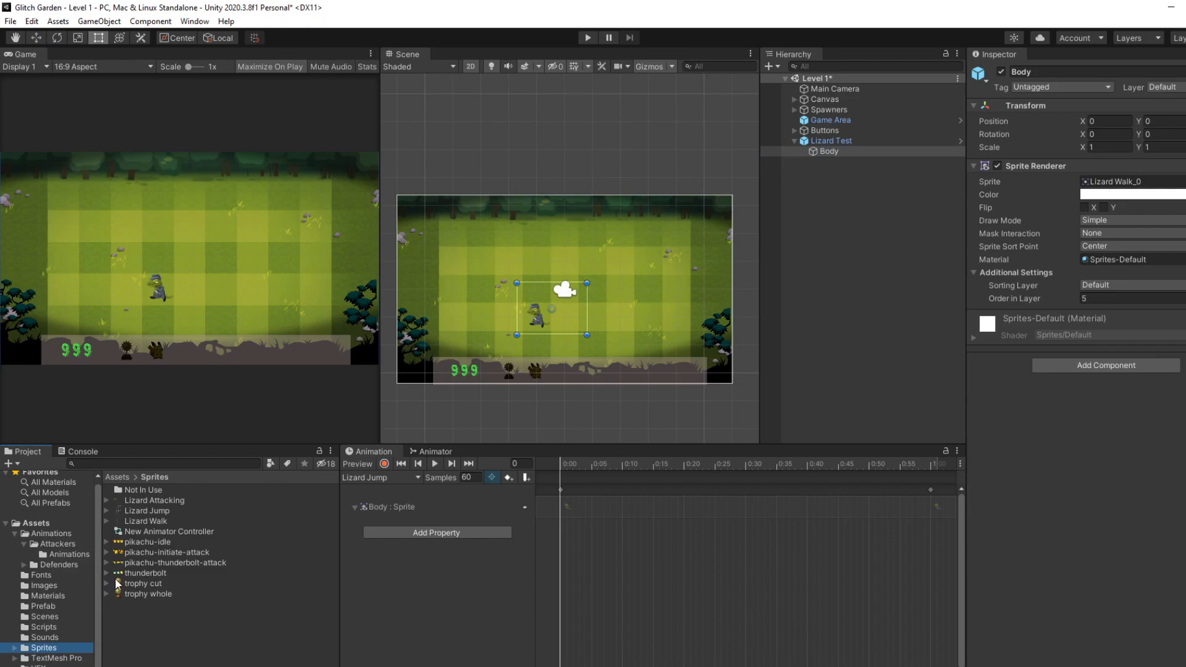
click(107, 511)
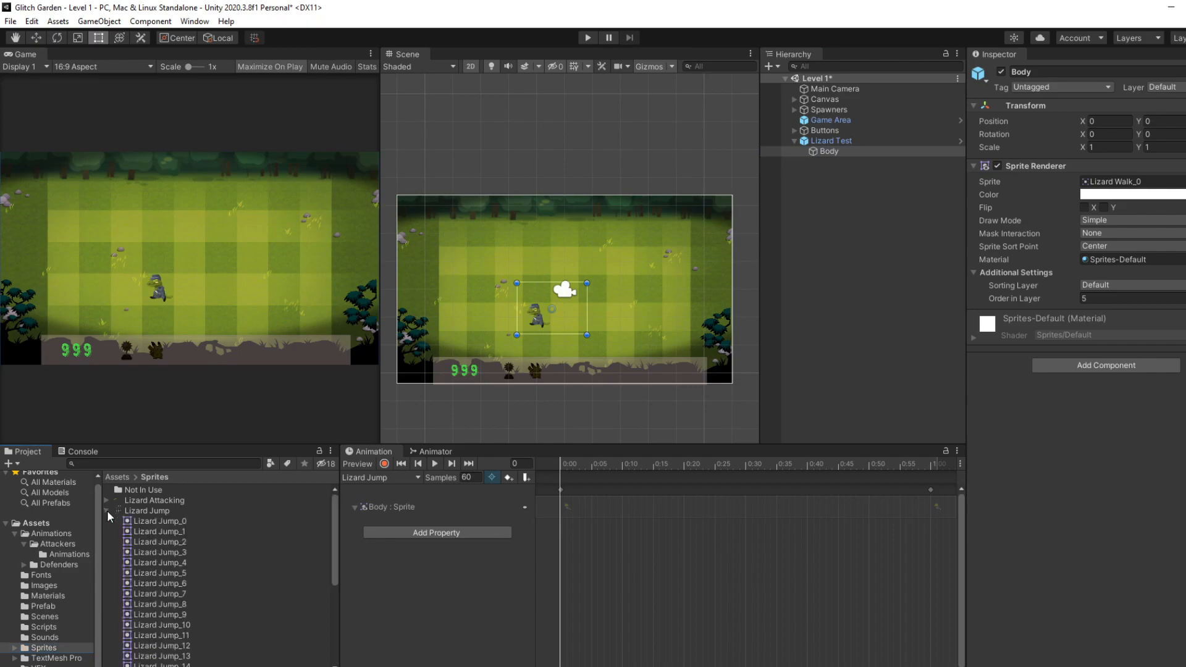
click(156, 522)
scroll(177, 566, down, 3)
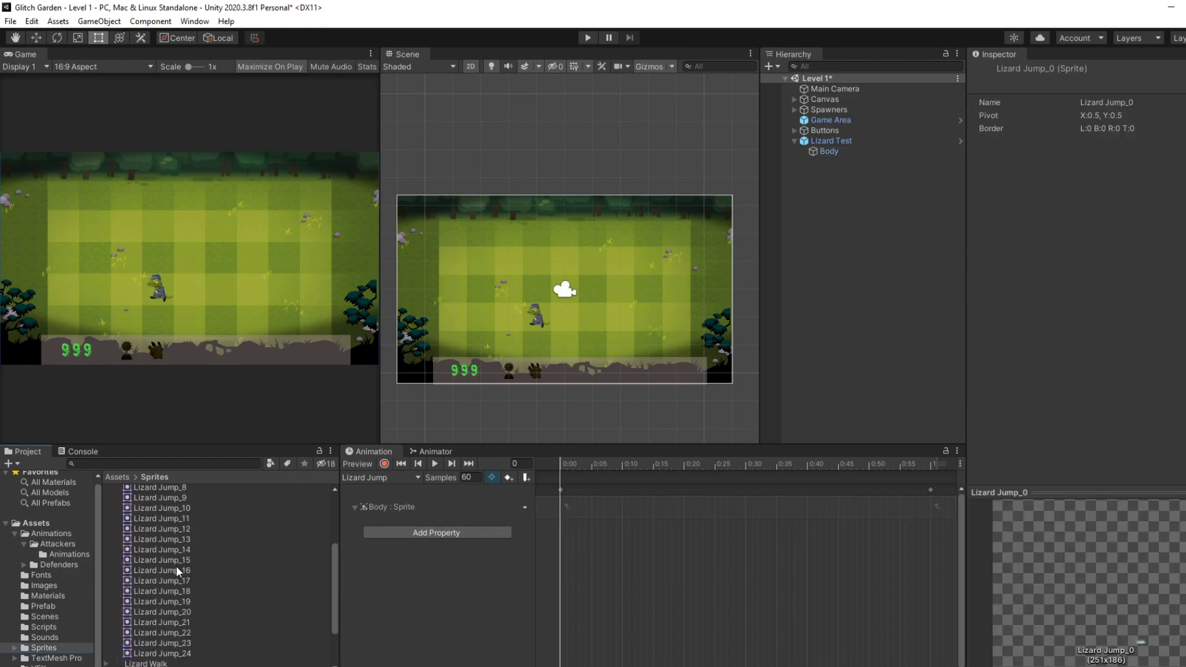
shift+click(177, 654)
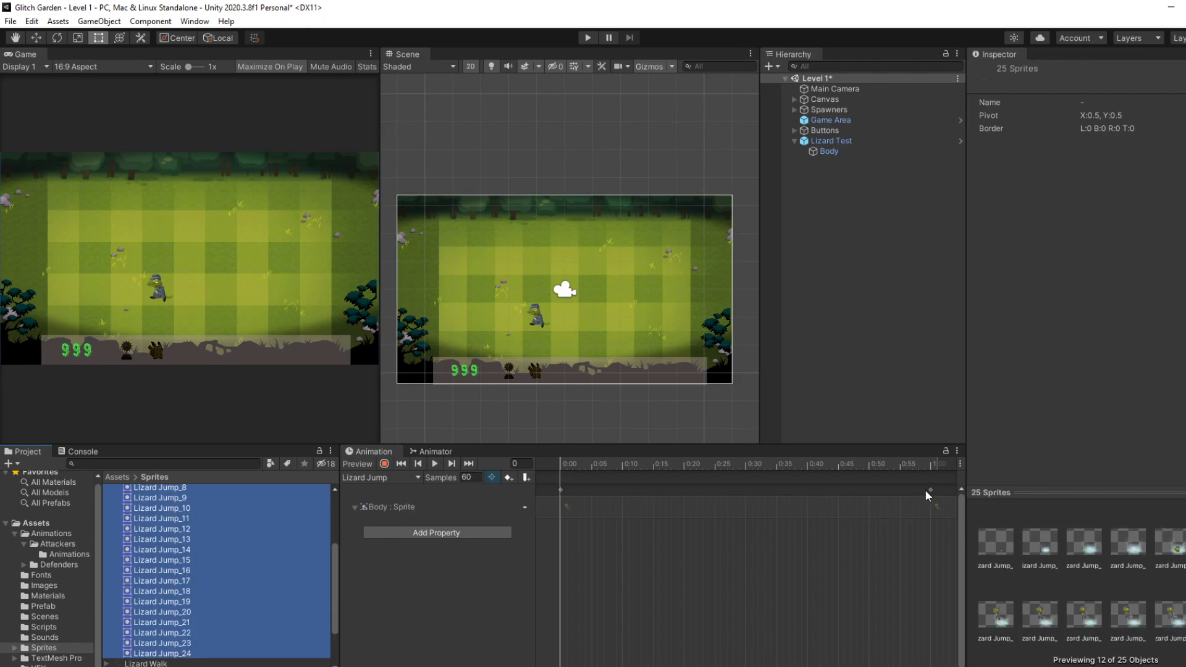
drag(171, 600, 643, 488)
- Delete the original keyframes at 0:00 and 1:00 of the Lizard Jump animation
click(647, 547)
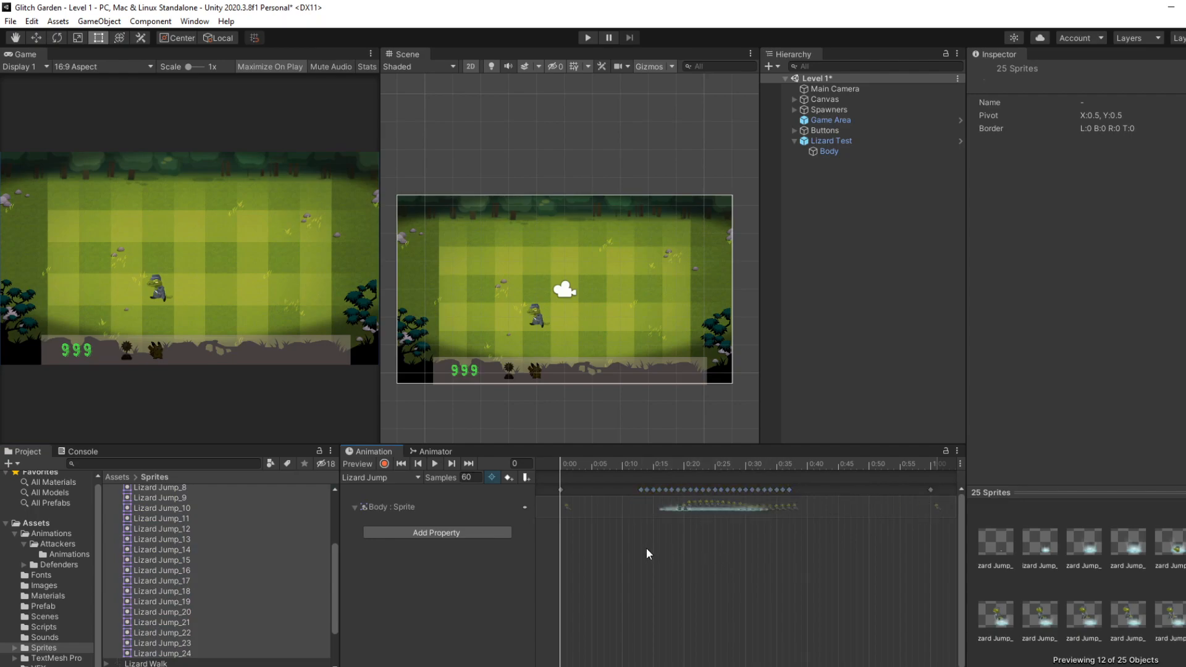
click(562, 489)
key(Delete)
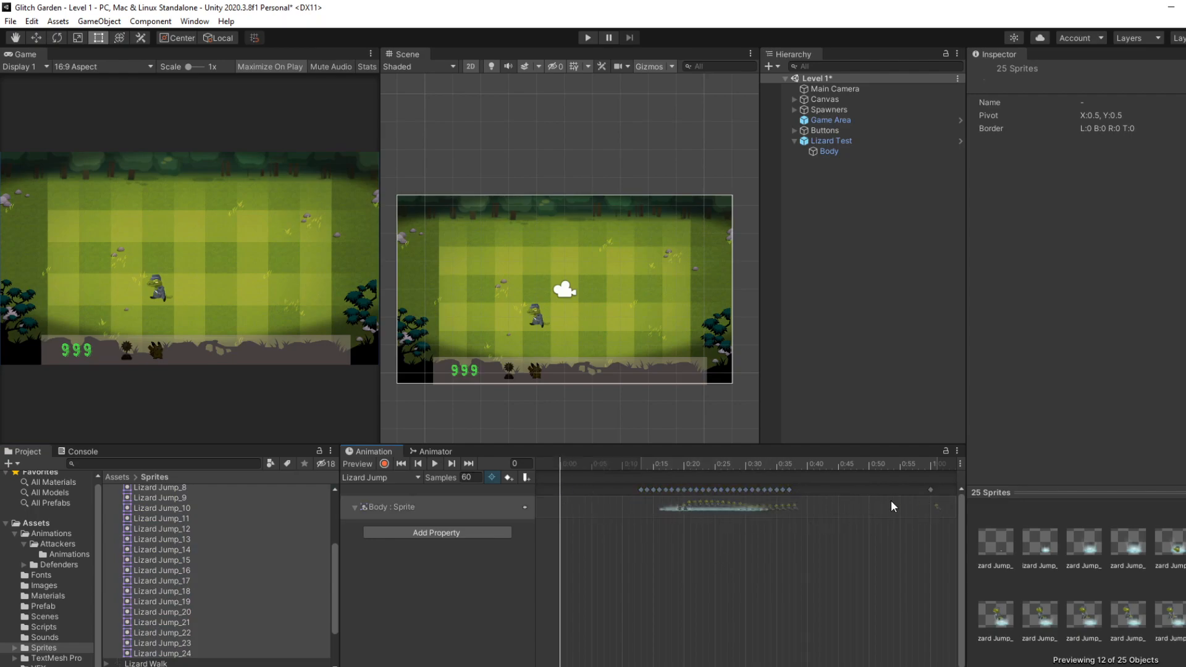
click(930, 490)
key(Delete)
- Move all the Lizard Jump sprite keyframes earlier so that the sequence starts at 0:00
drag(804, 506, 614, 511)
click(665, 542)
mouse_move(739, 510)
mouse_down()
mouse_move(648, 502)
mouse_move(720, 506)
mouse_up()
click(735, 488)
click(716, 489)
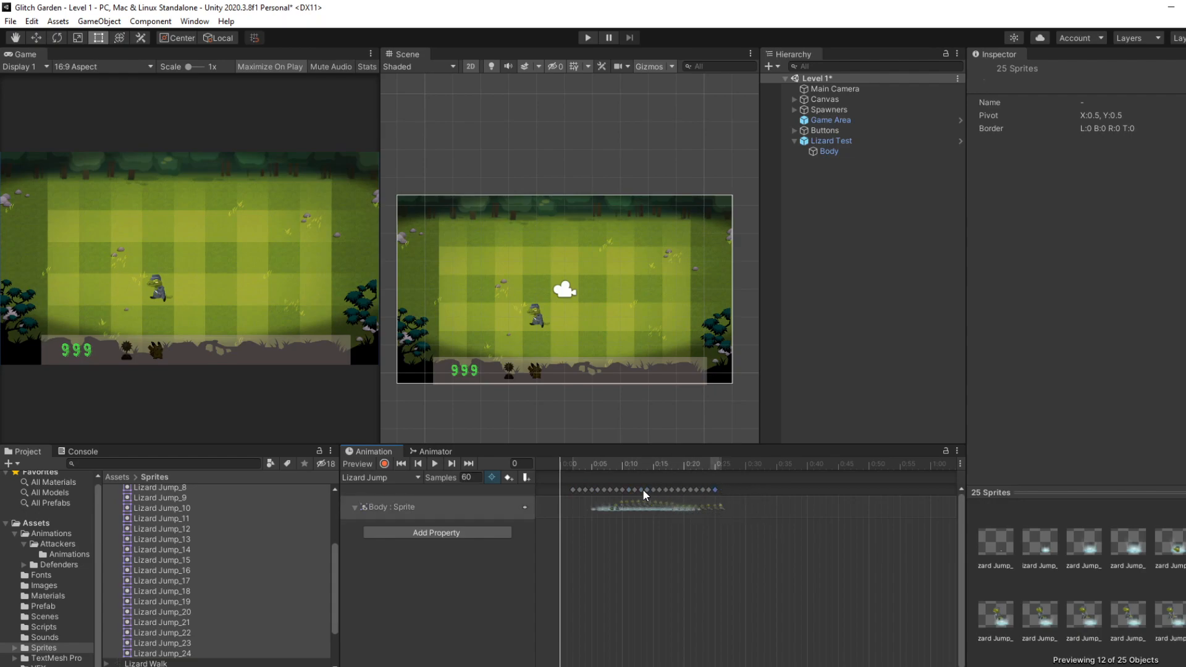
shift+click(571, 490)
mouse_move(587, 490)
mouse_down()
mouse_move(566, 487)
mouse_move(583, 486)
mouse_up()
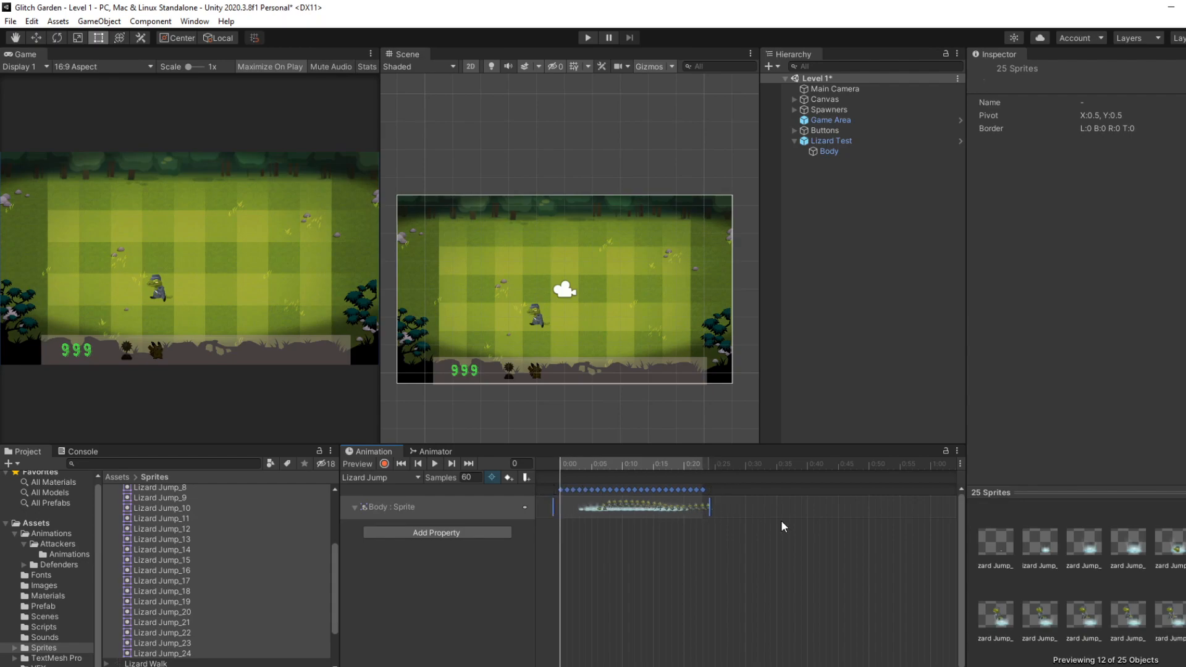
- Play back the Lizard Jump animation and collapse the Lizard Jump sprite list in the Sprites folder
click(632, 561)
click(434, 463)
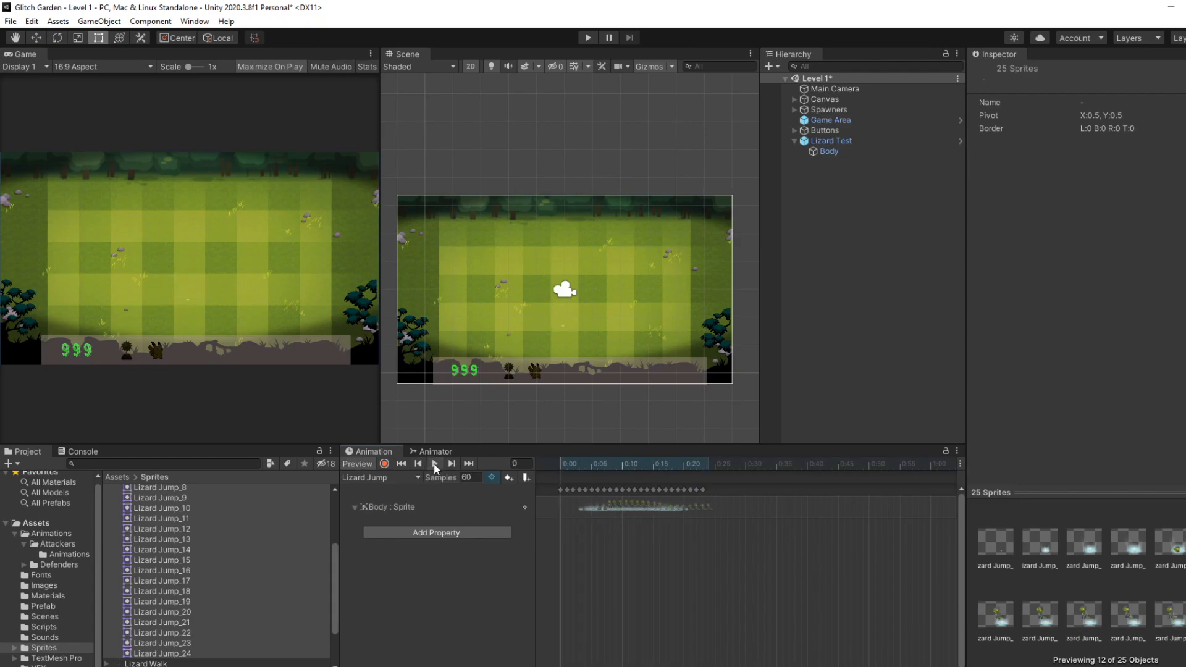
drag(1185, 493, 1185, 406)
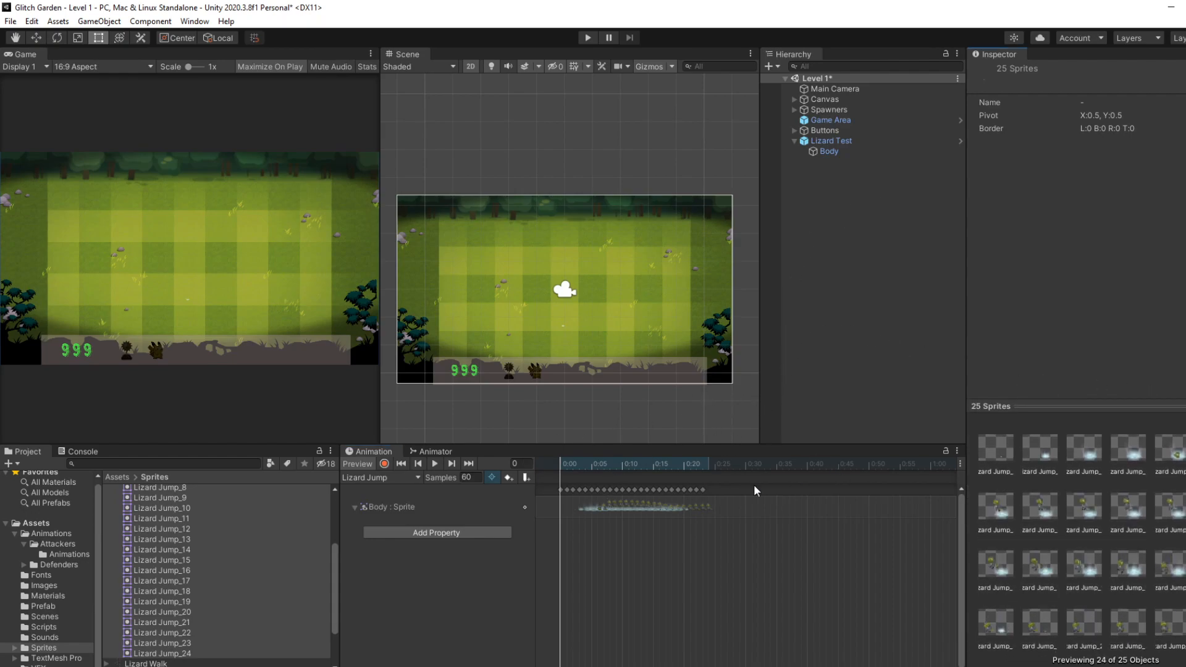
scroll(155, 506, up, 5)
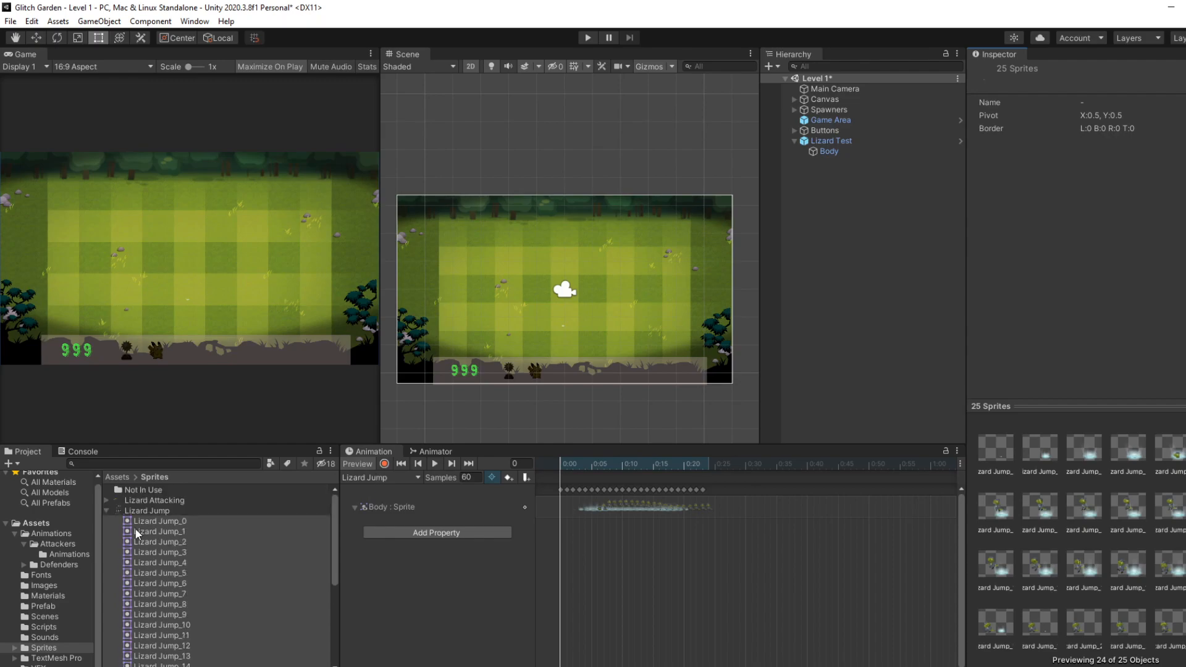
click(107, 511)
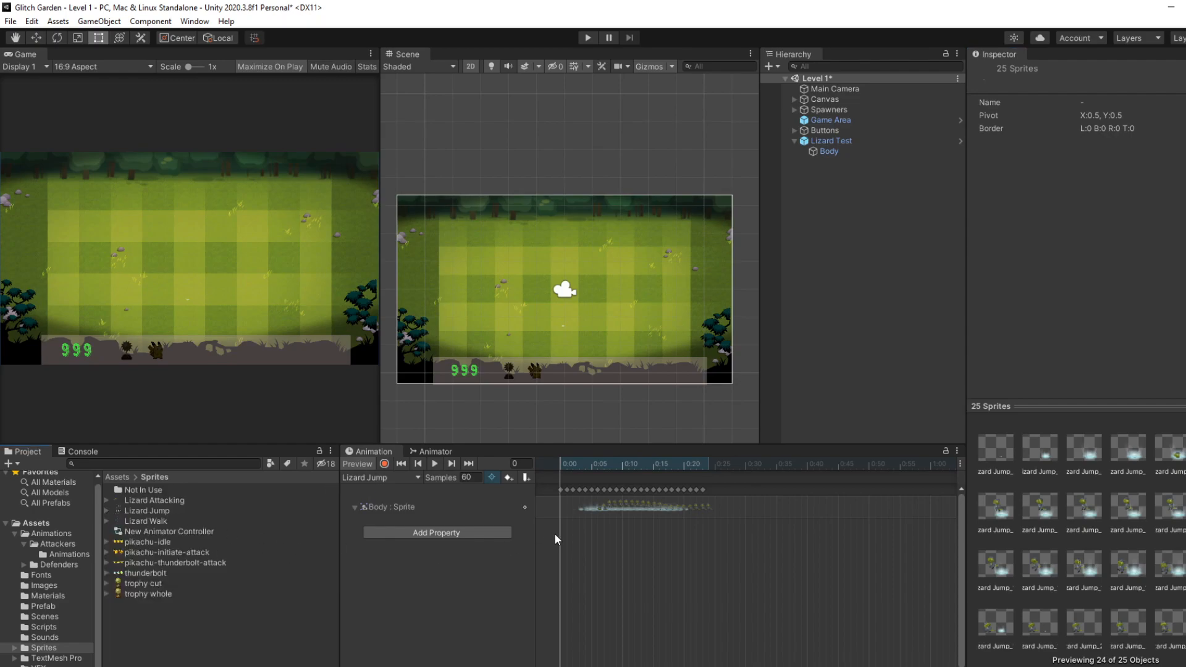
drag(1181, 406, 1182, 452)
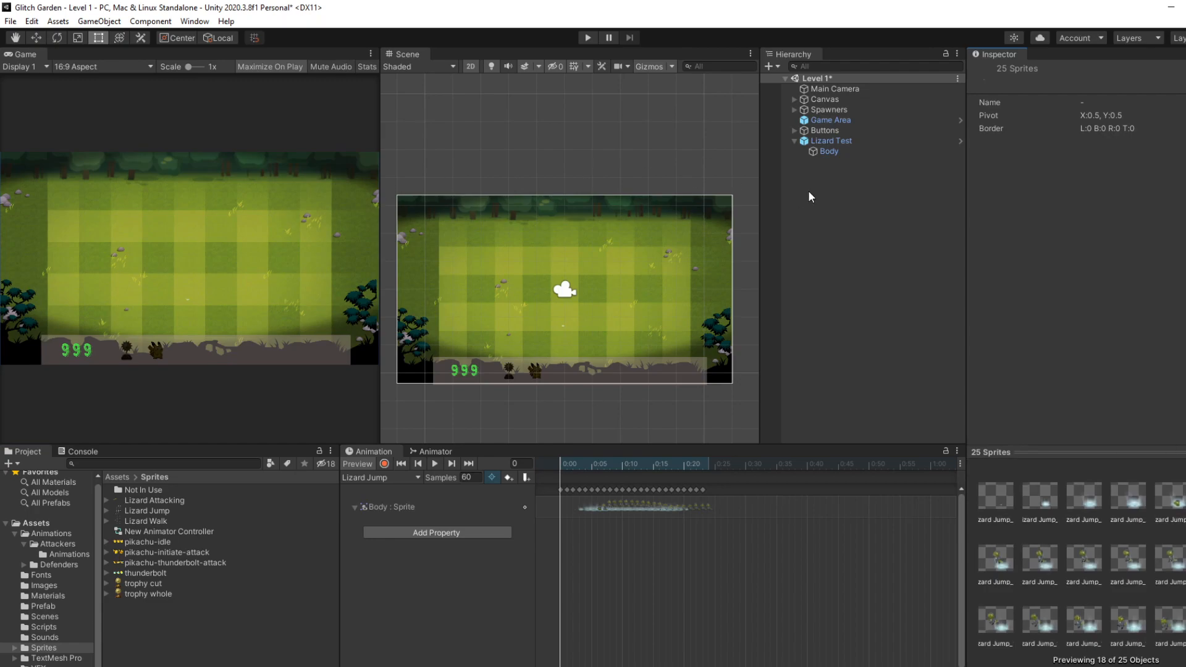
- Inspect the Lizard Jump state in the Animator graph, and return to the animation timeline
click(439, 451)
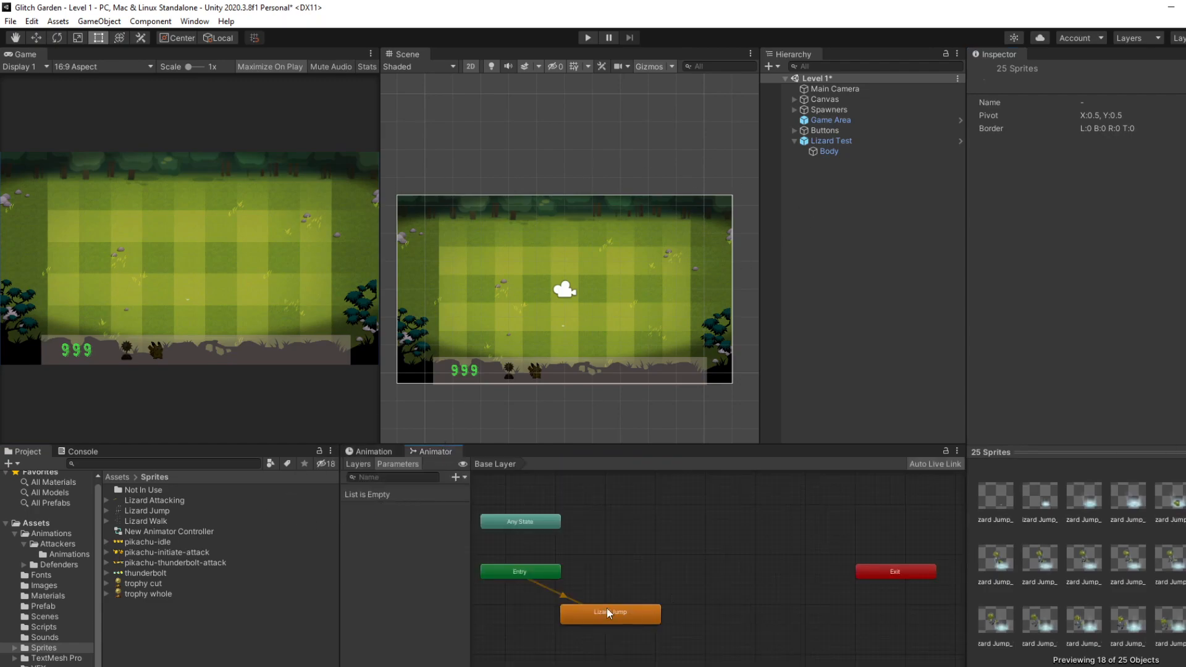
click(609, 612)
click(369, 451)
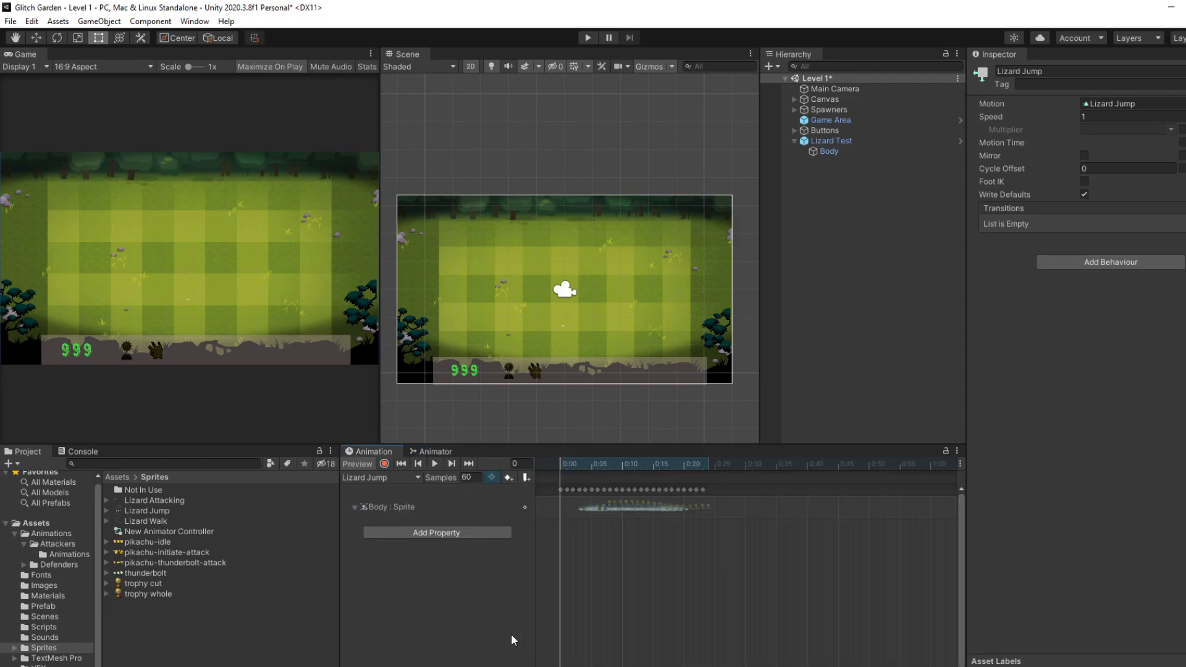
- Create a new animation clip for the Body named Lizard Walk in the Assets/Animations/Attackers/Animations folder
click(861, 141)
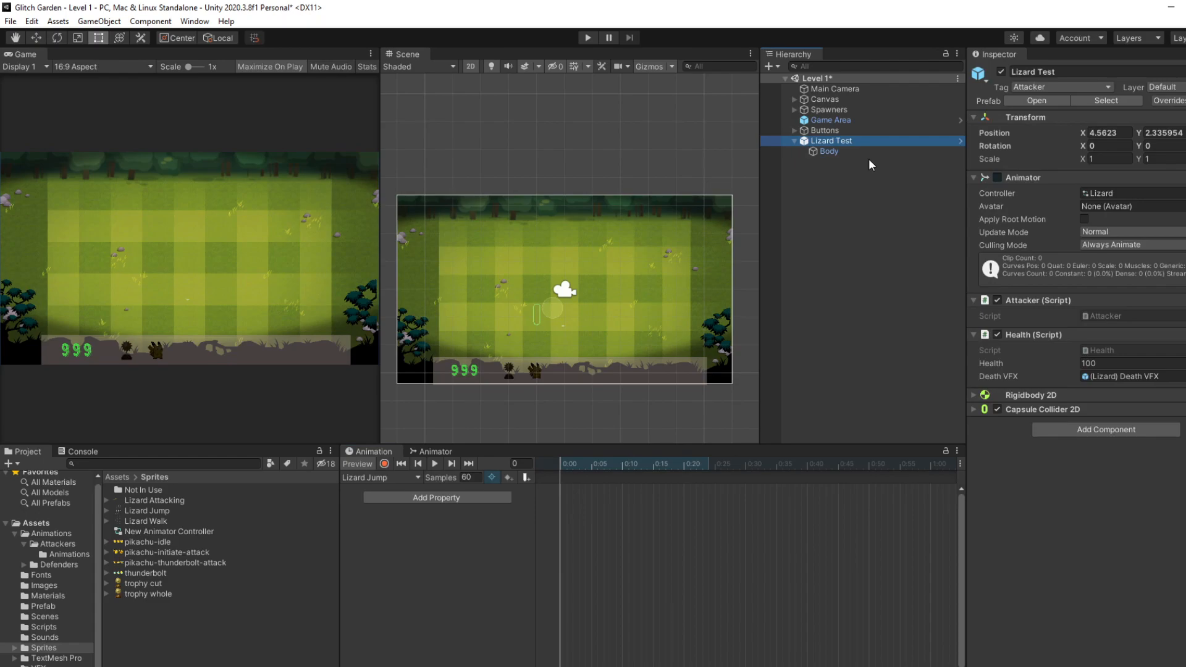
click(870, 154)
click(388, 480)
click(386, 510)
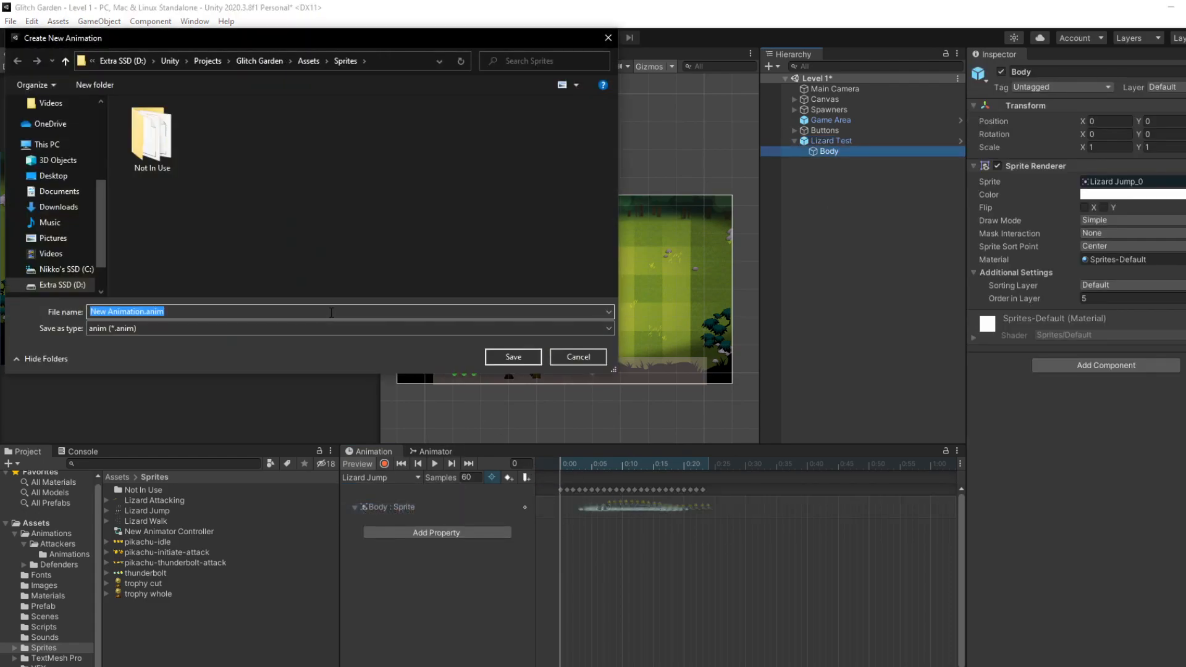
click(308, 62)
double_click(206, 118)
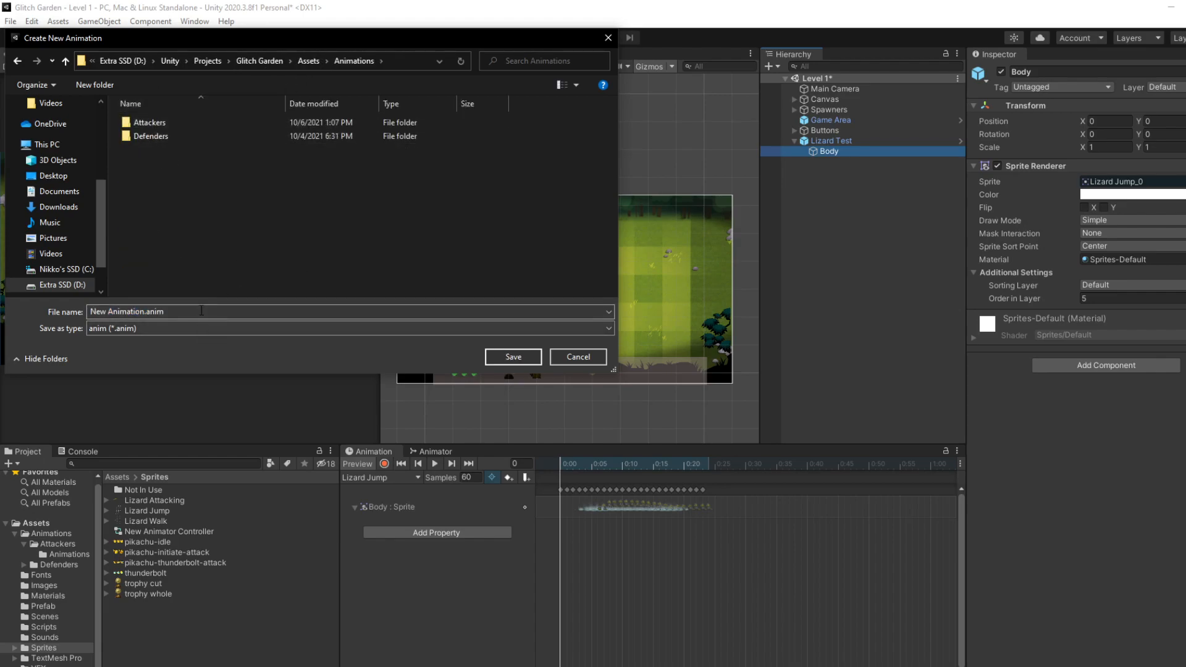
double_click(195, 125)
double_click(191, 128)
click(149, 312)
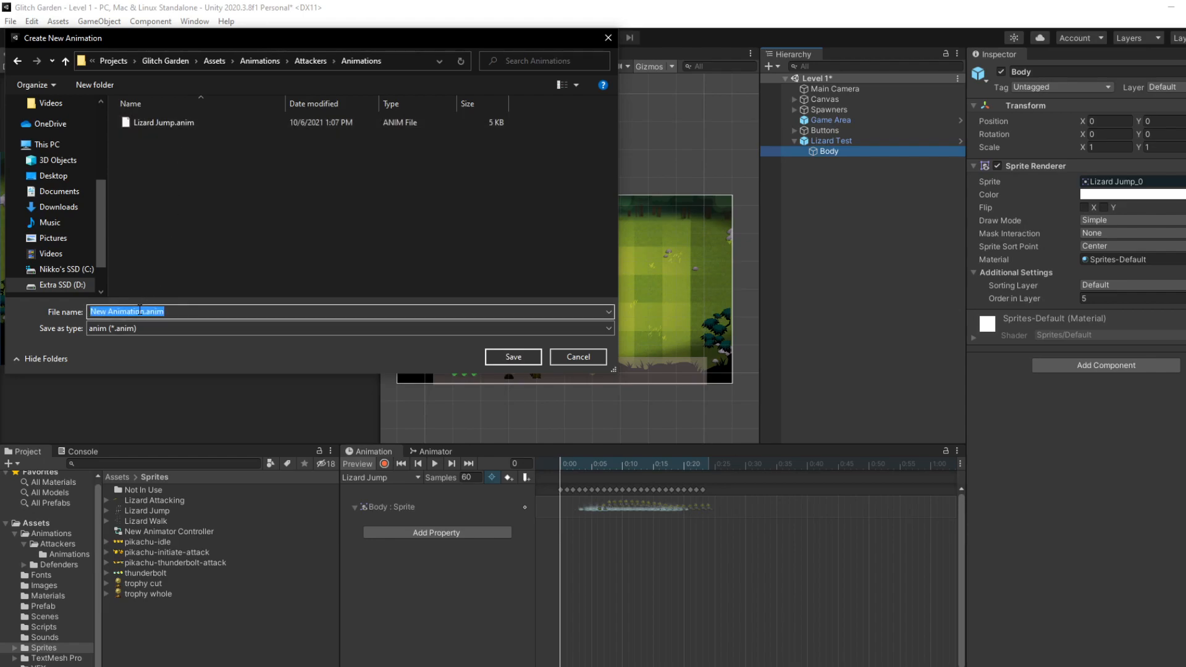
text(Lizard Walk)
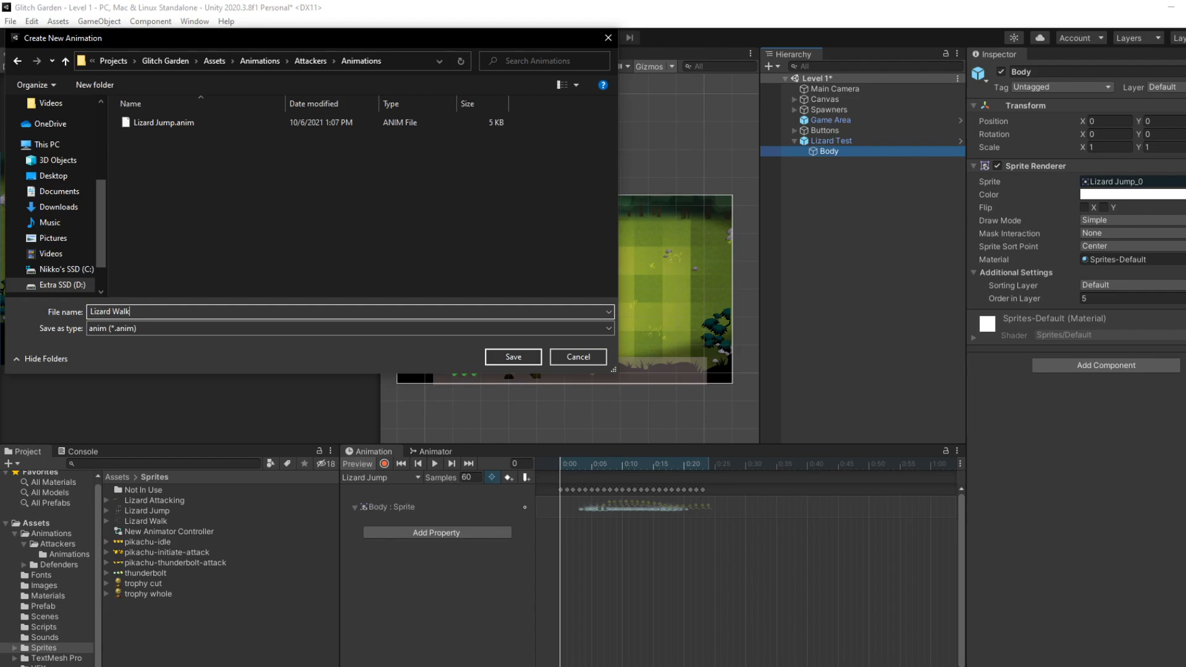
key(Return)
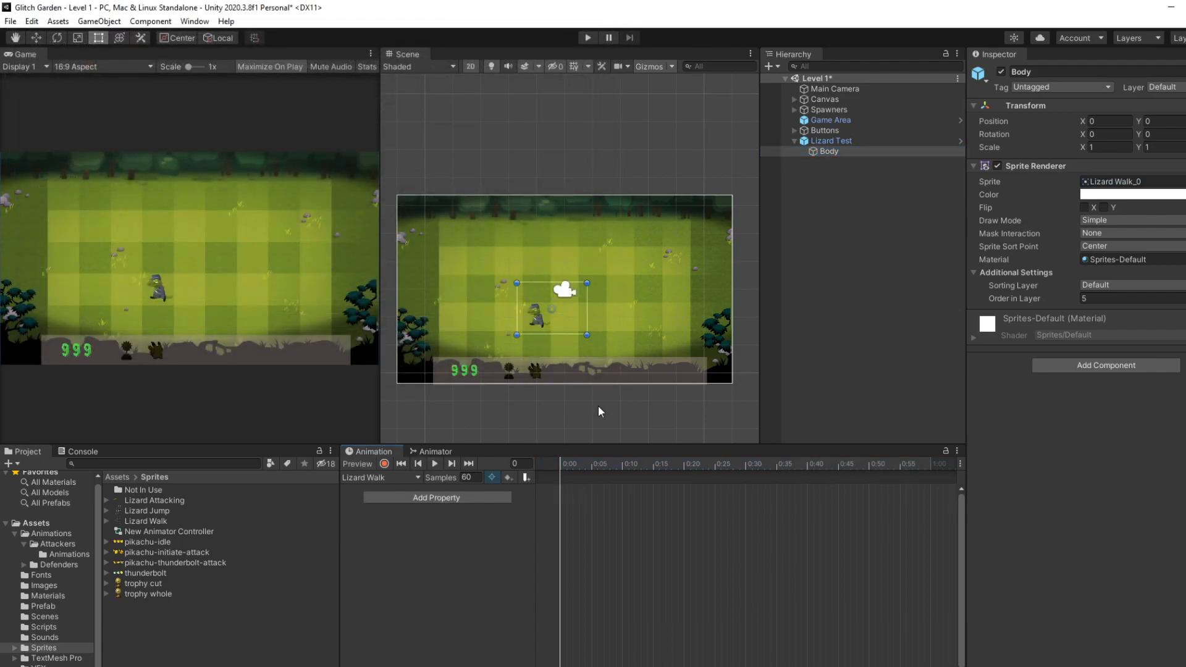
- Add the Body's Sprite property to the Lizard Walk animation from the parent Lizard Test, and reselect the Body
click(454, 497)
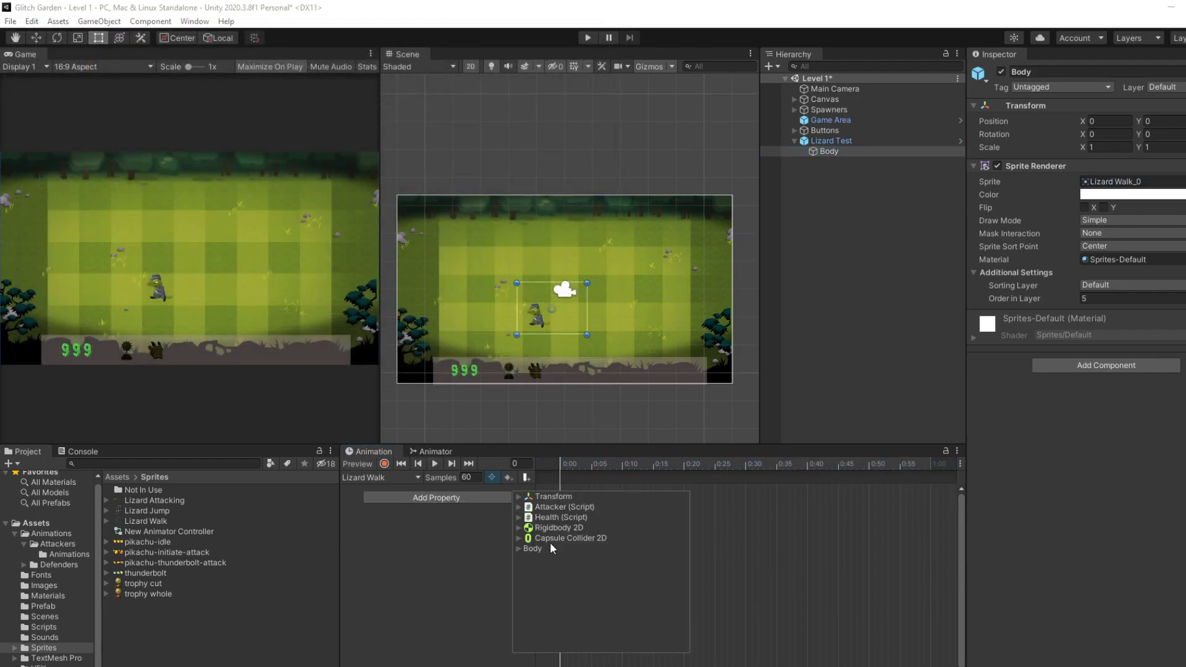
click(827, 152)
click(827, 143)
click(446, 497)
click(520, 548)
click(528, 579)
scroll(652, 605, down, 3)
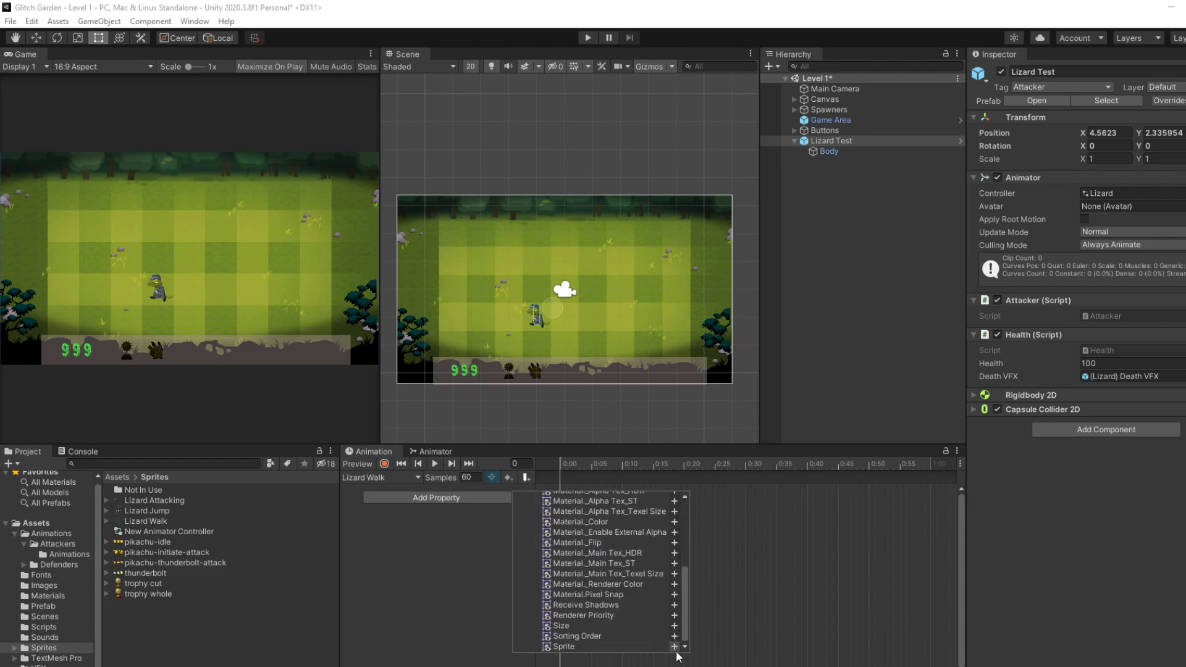
click(773, 403)
click(840, 151)
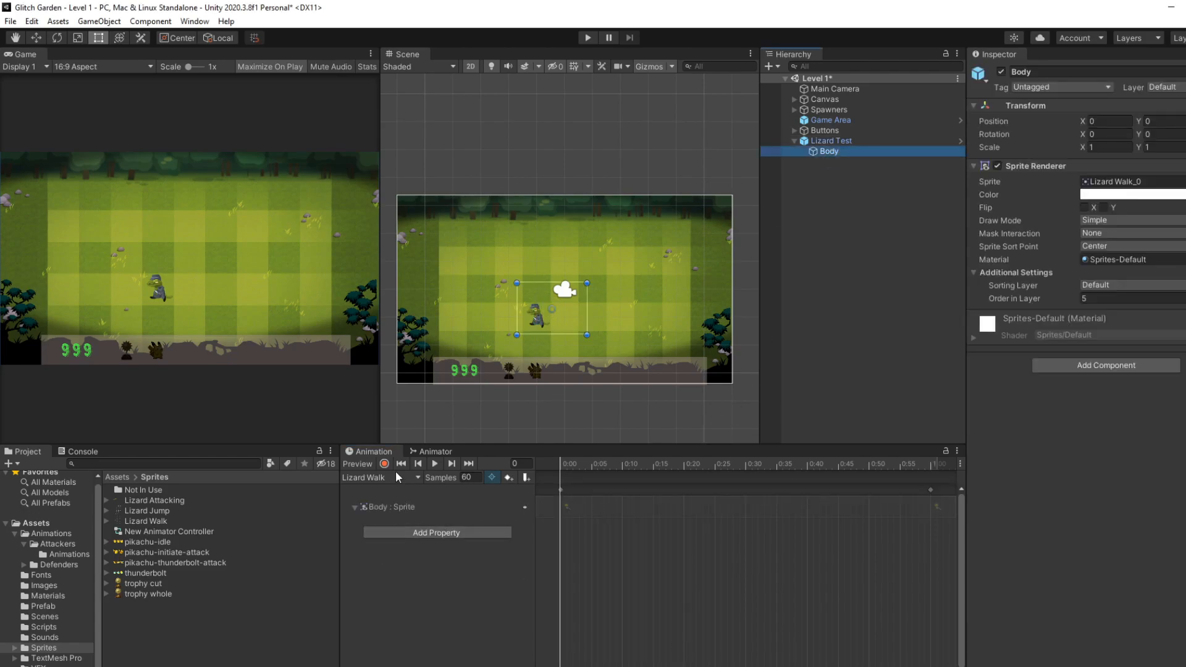
- Add sprites Lizard Walk_0 through Lizard Walk_15 as keyframes on the Body's Sprite track, starting at about 0:20
click(106, 522)
click(154, 531)
scroll(168, 597, down, 3)
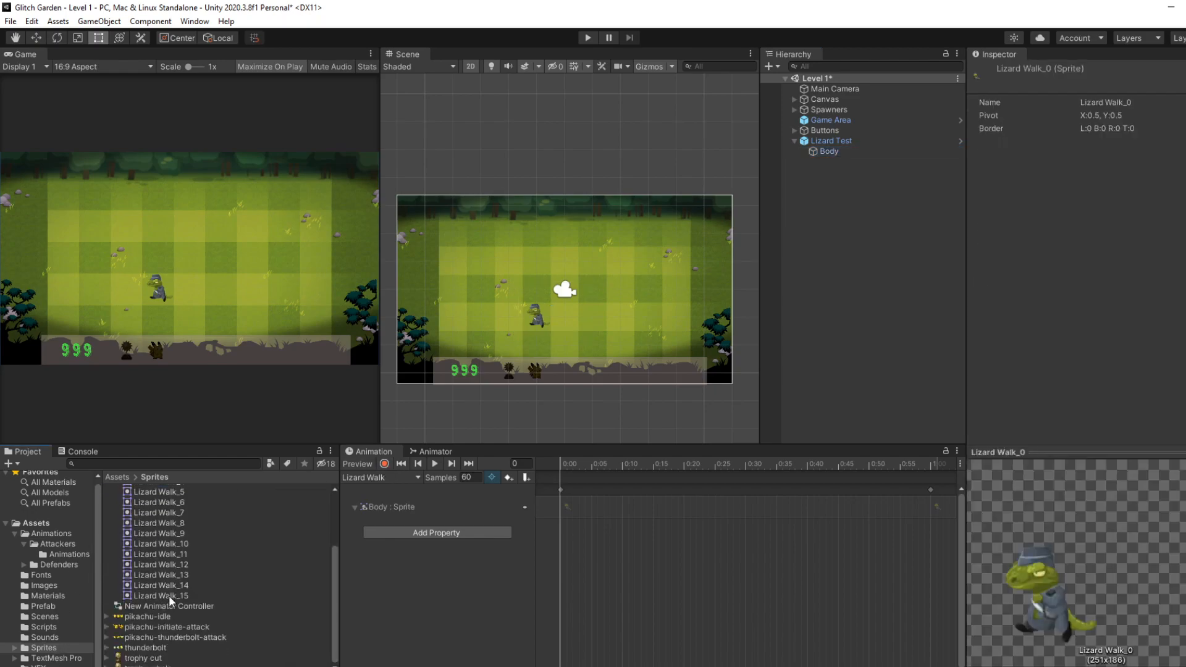
shift+click(168, 595)
drag(167, 546, 684, 491)
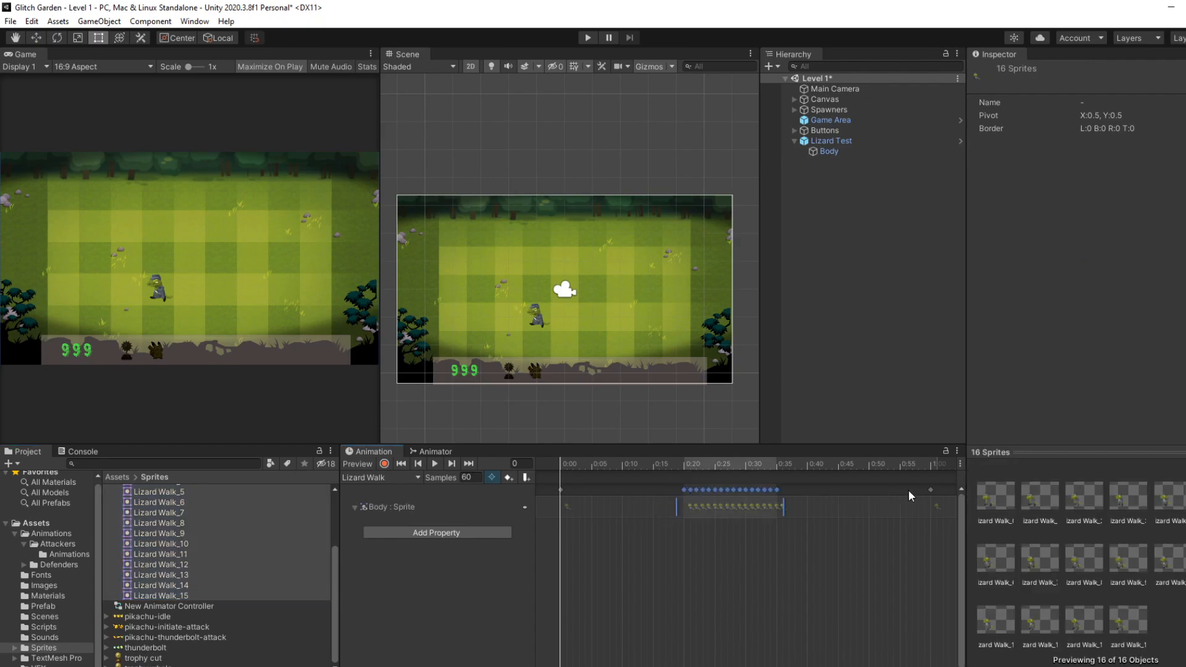
- Delete the original first and last keyframes of the Lizard Walk animation, leaving only the sprite sequence
drag(928, 490, 933, 490)
shift+click(561, 490)
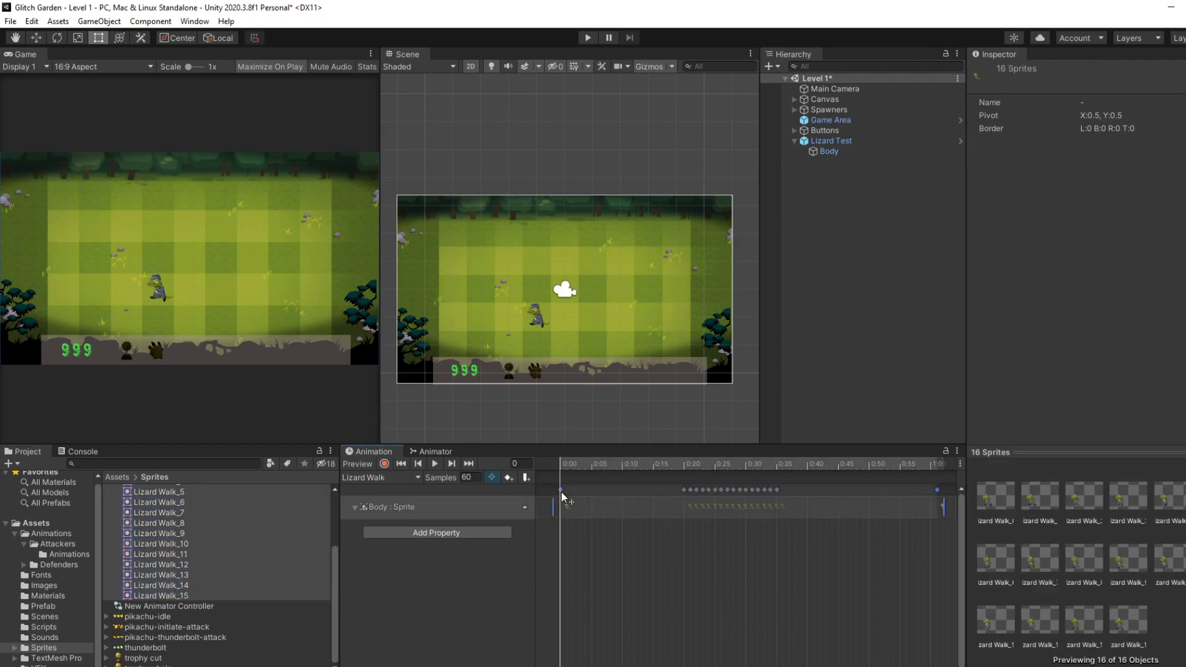
key(Delete)
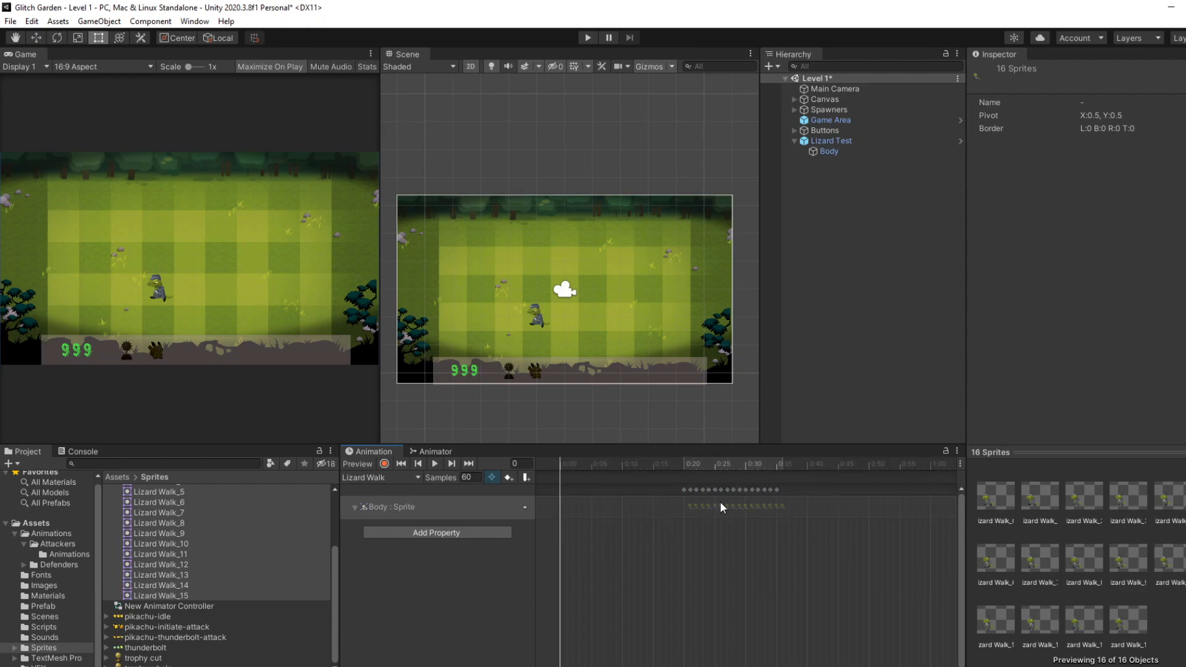
- Move all the Lizard Walk sprite keyframes earlier so that the sequence starts at 0:00
click(776, 490)
shift+click(684, 490)
drag(721, 505, 603, 501)
drag(600, 502, 594, 501)
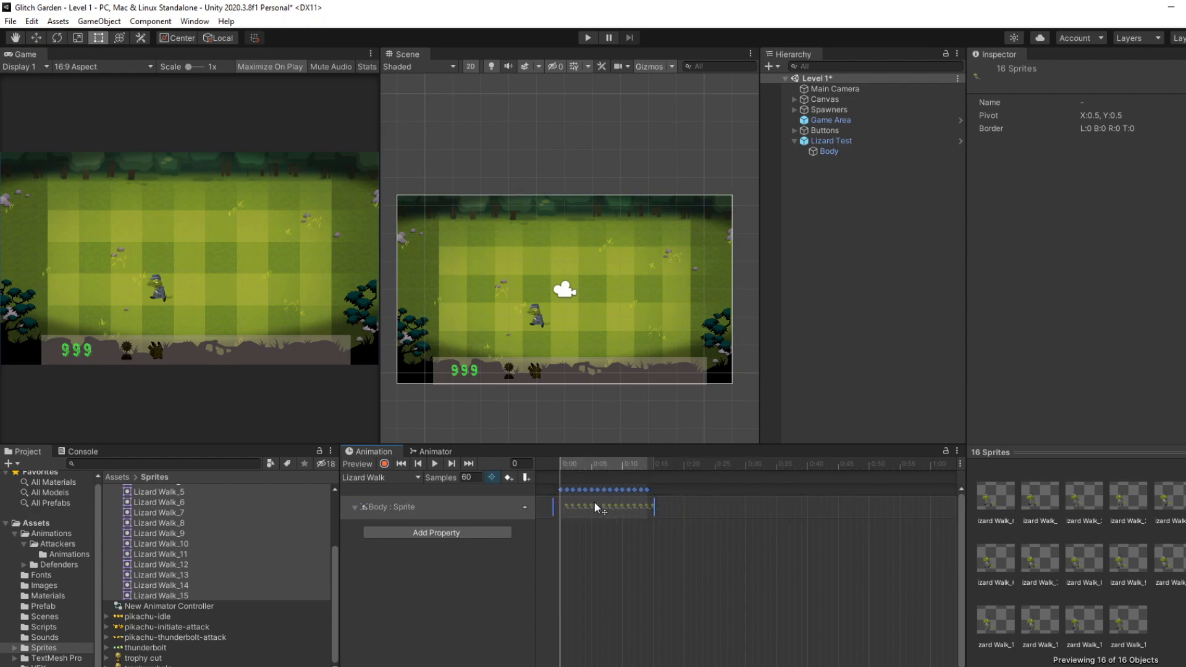
- Play back the Lizard Walk animation and stop the preview
click(553, 535)
click(432, 460)
click(432, 460)
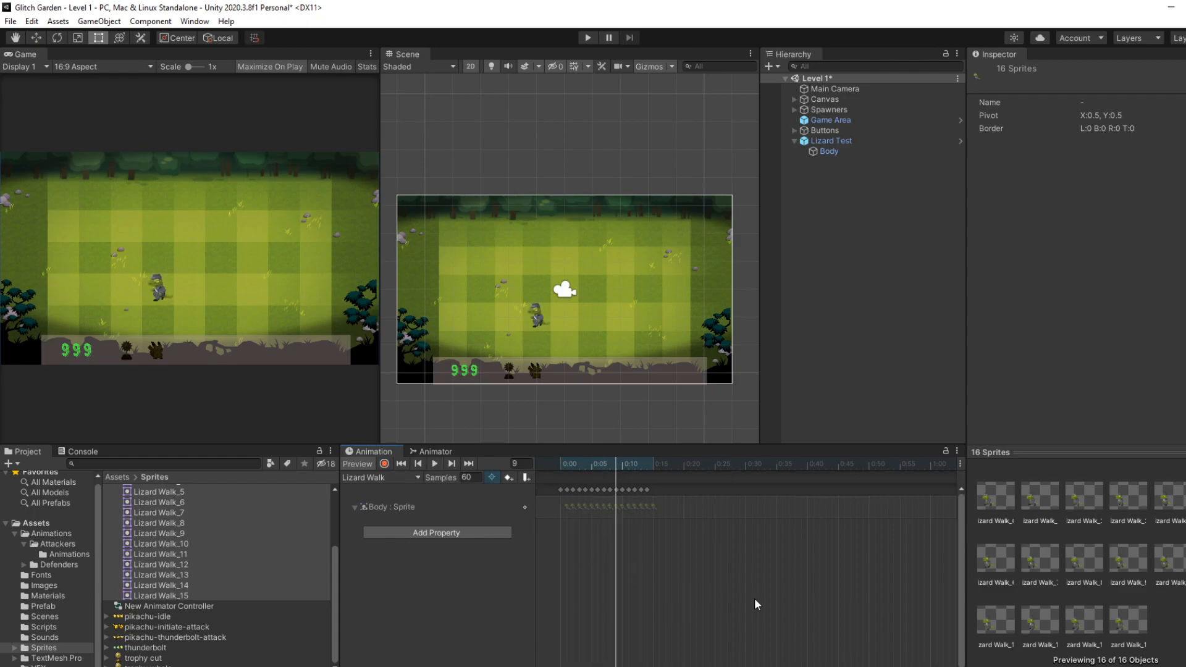
- Place the Lizard Walk state above Lizard Jump in the Animator graph and make a transition from Lizard Jump to Lizard Walk
click(433, 452)
drag(649, 646, 657, 573)
right_click(641, 614)
click(664, 623)
click(637, 571)
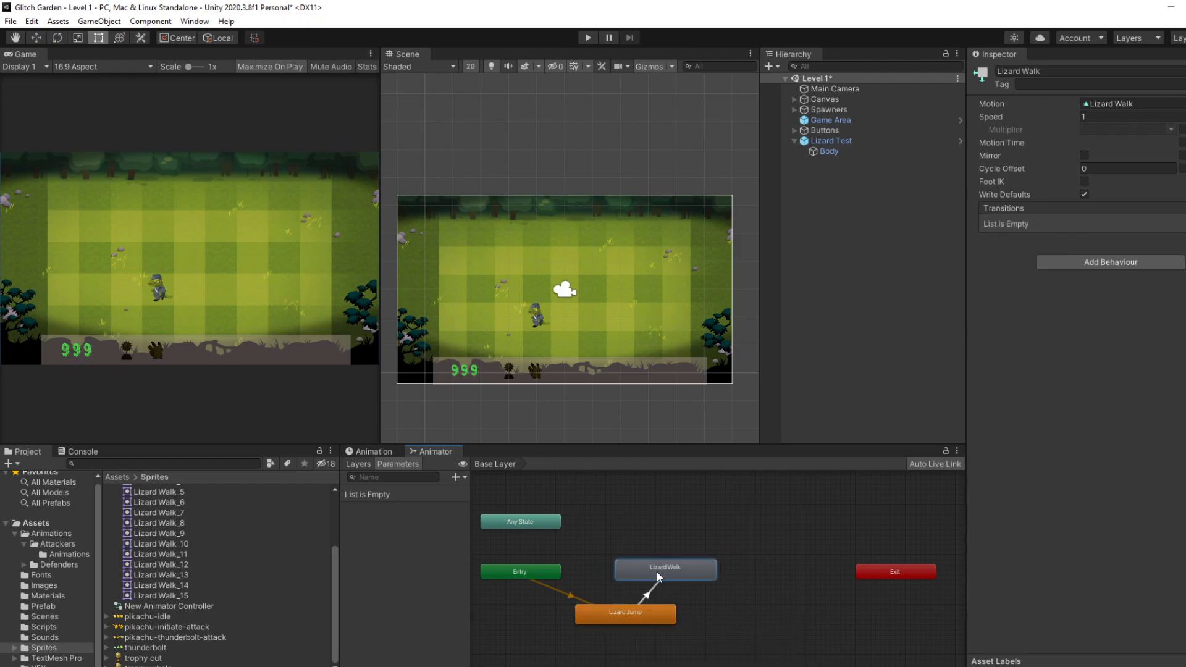
- Inspect the settings of the Lizard Jump -> Lizard Walk transition, including its exit time
click(603, 613)
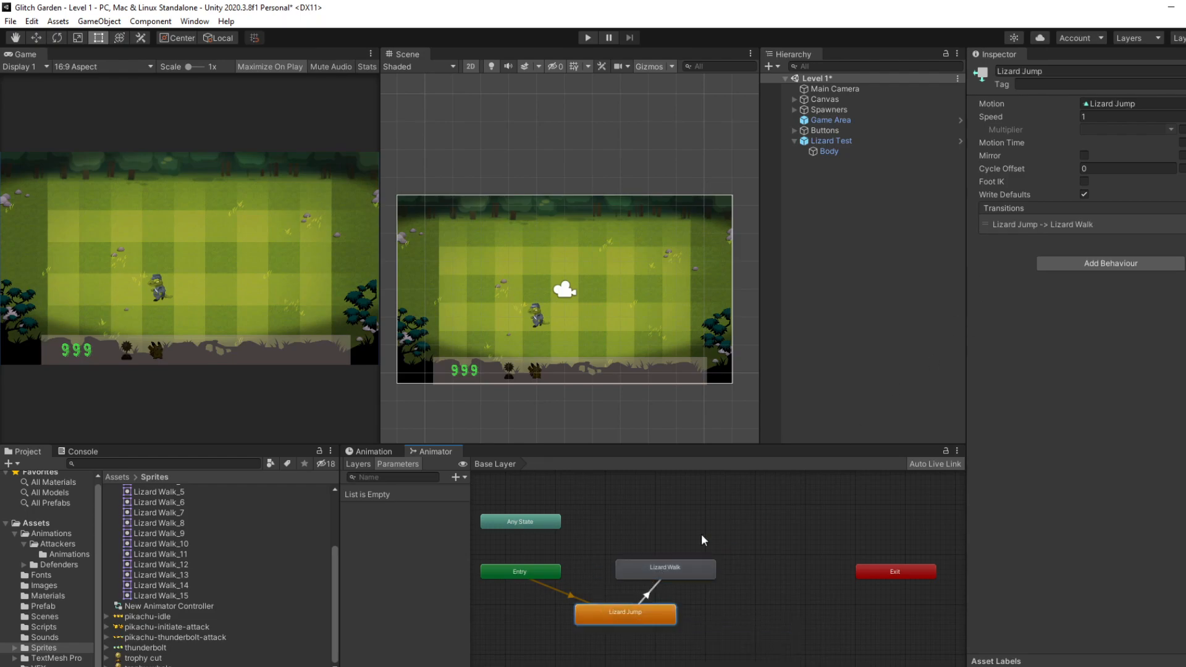
click(985, 225)
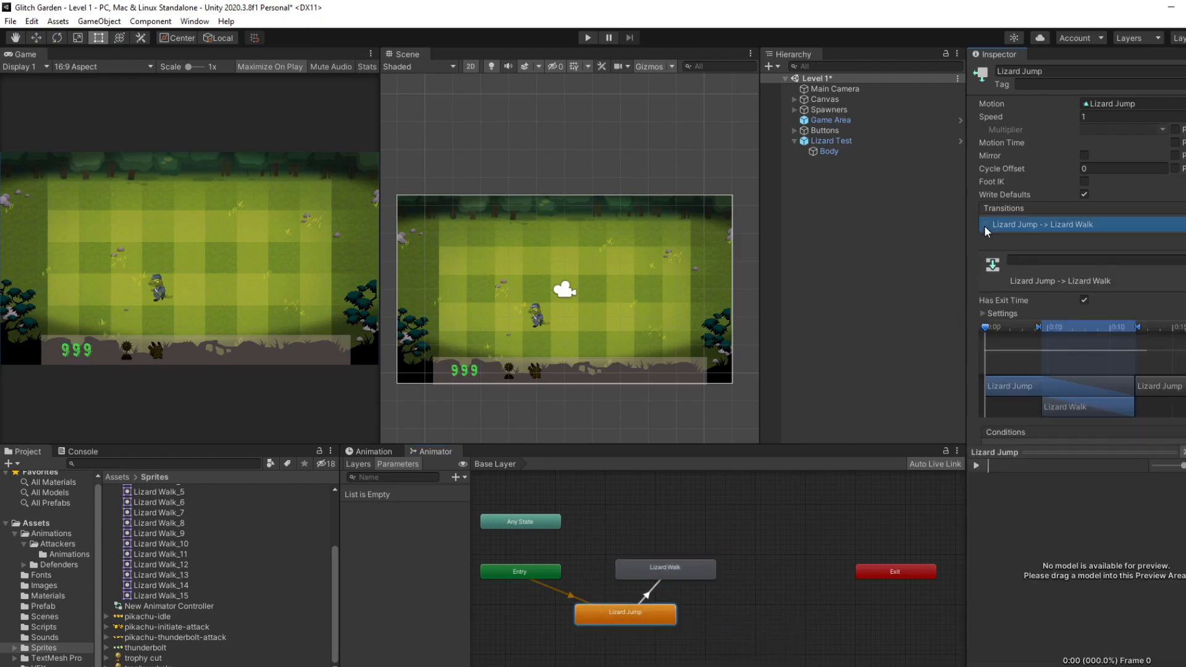
click(985, 313)
click(1106, 326)
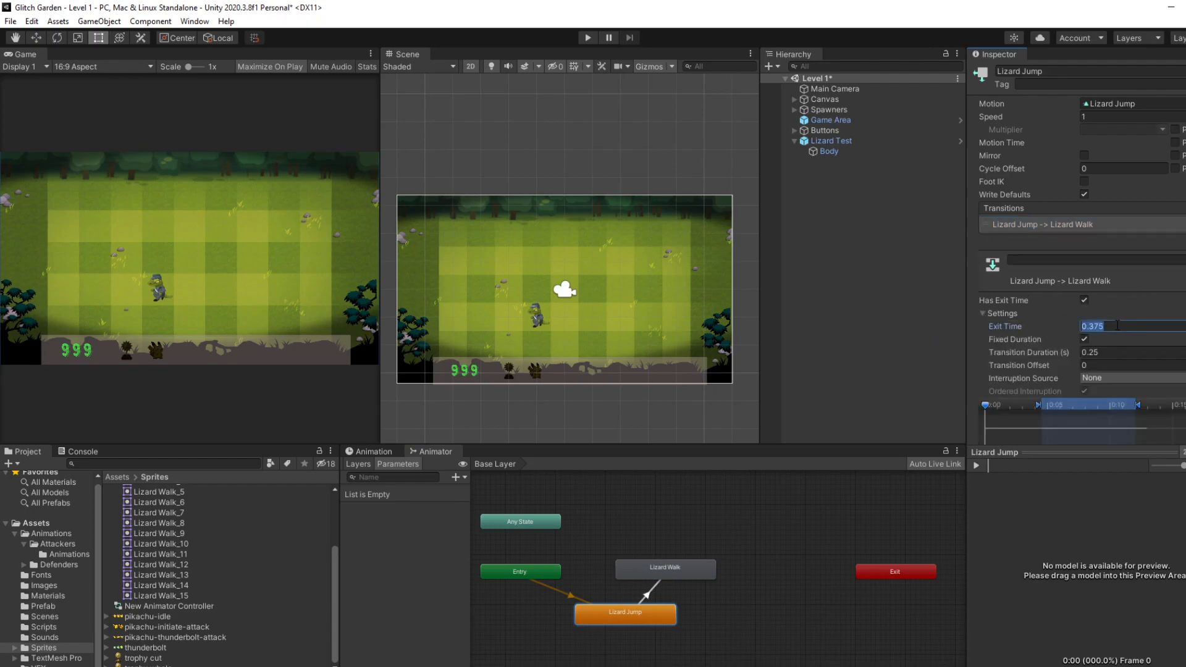
click(752, 557)
- Run the game to watch the lizard go from jumping to walking, and stop it
scroll(777, 531, down, 4)
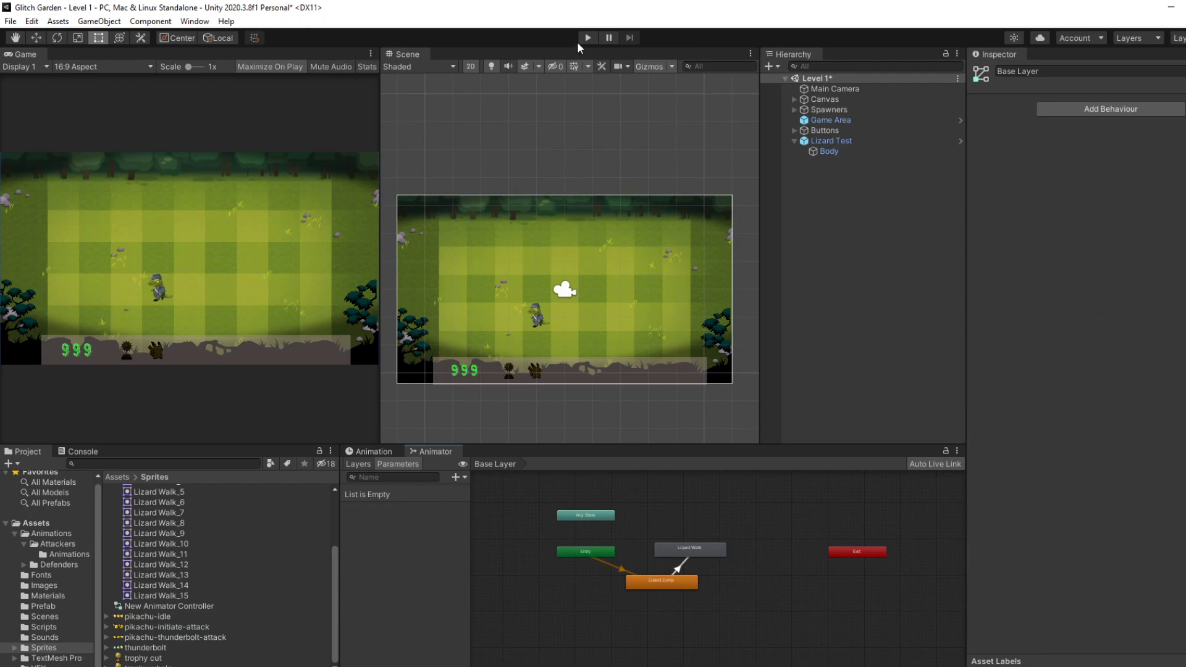
click(584, 38)
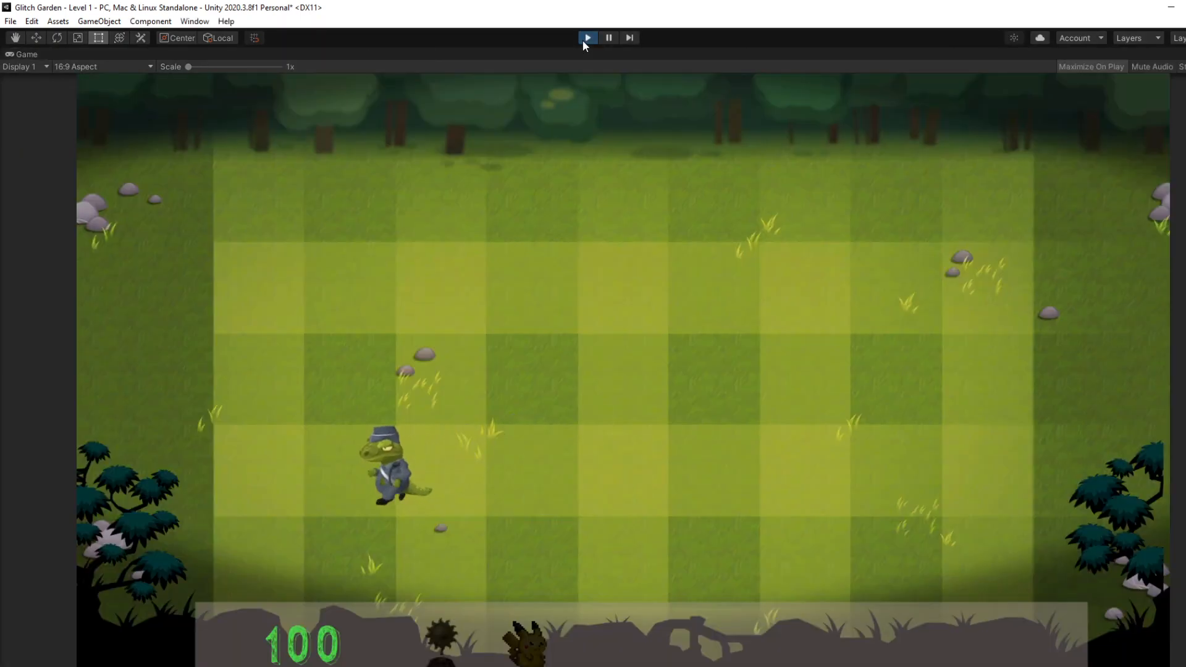
click(583, 39)
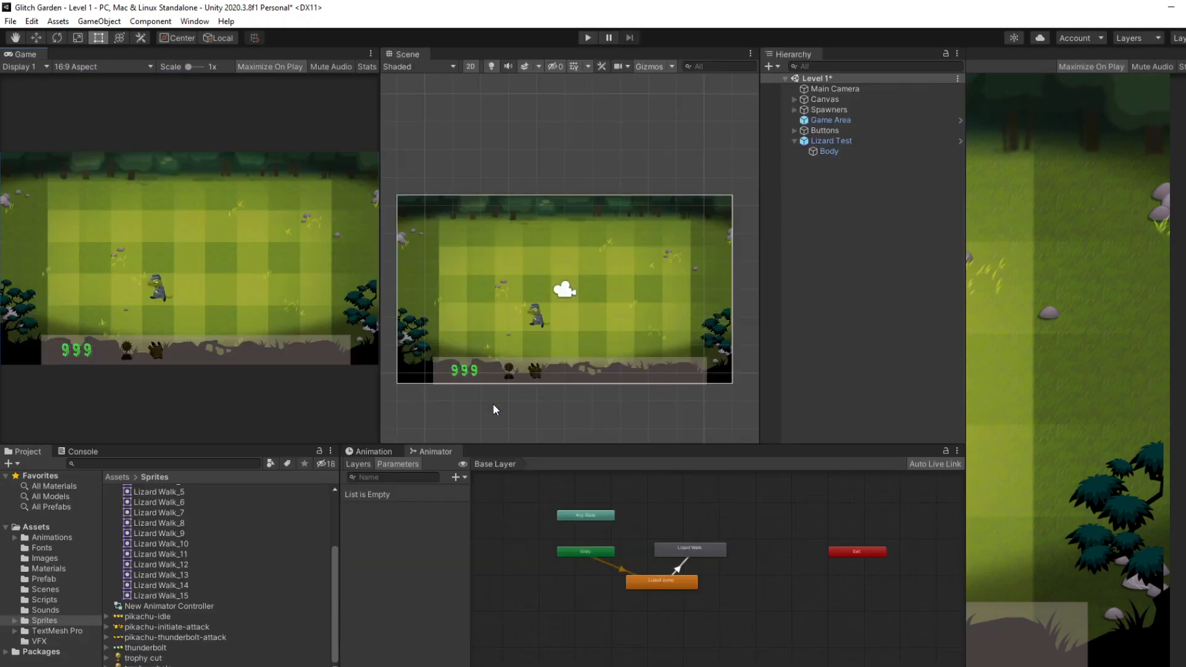
- Open the Lizard Jump clip from the attackers' Animations folder and set its sample rate to 24
click(53, 539)
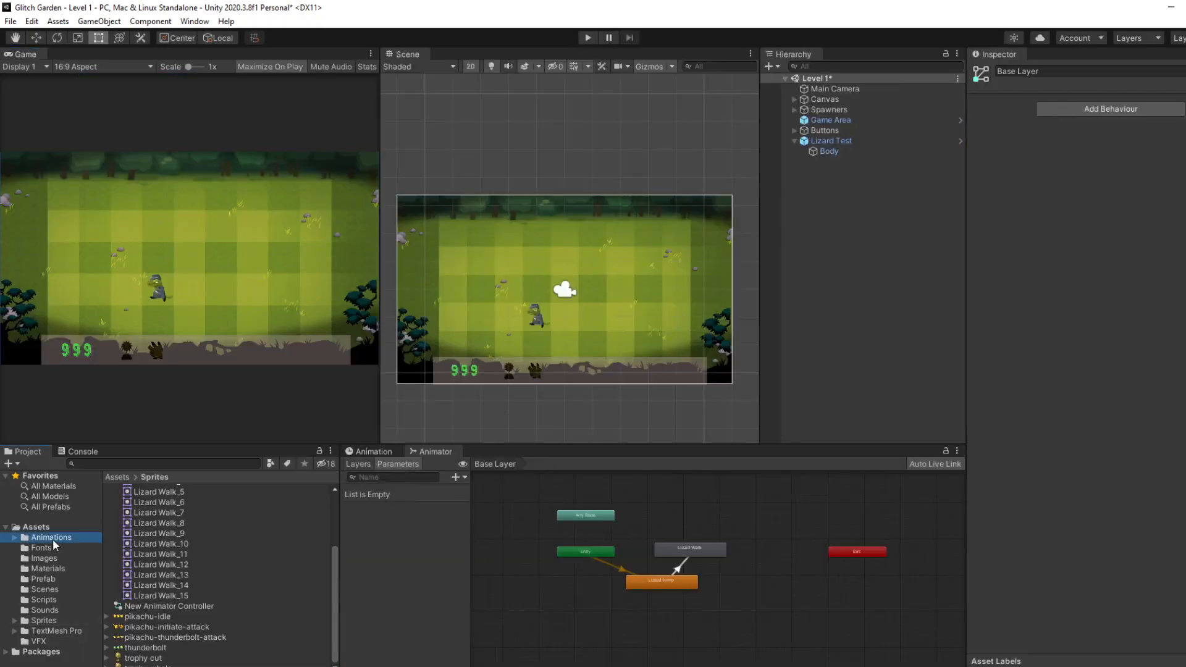
double_click(132, 490)
double_click(135, 488)
double_click(154, 491)
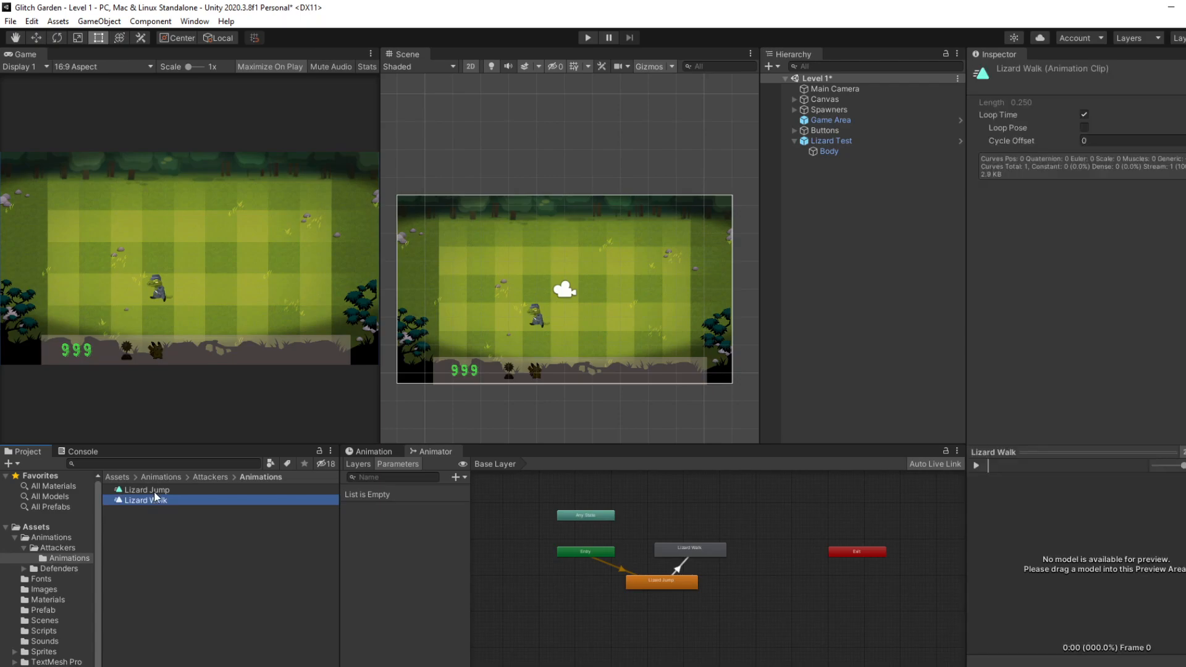
click(468, 477)
text(24)
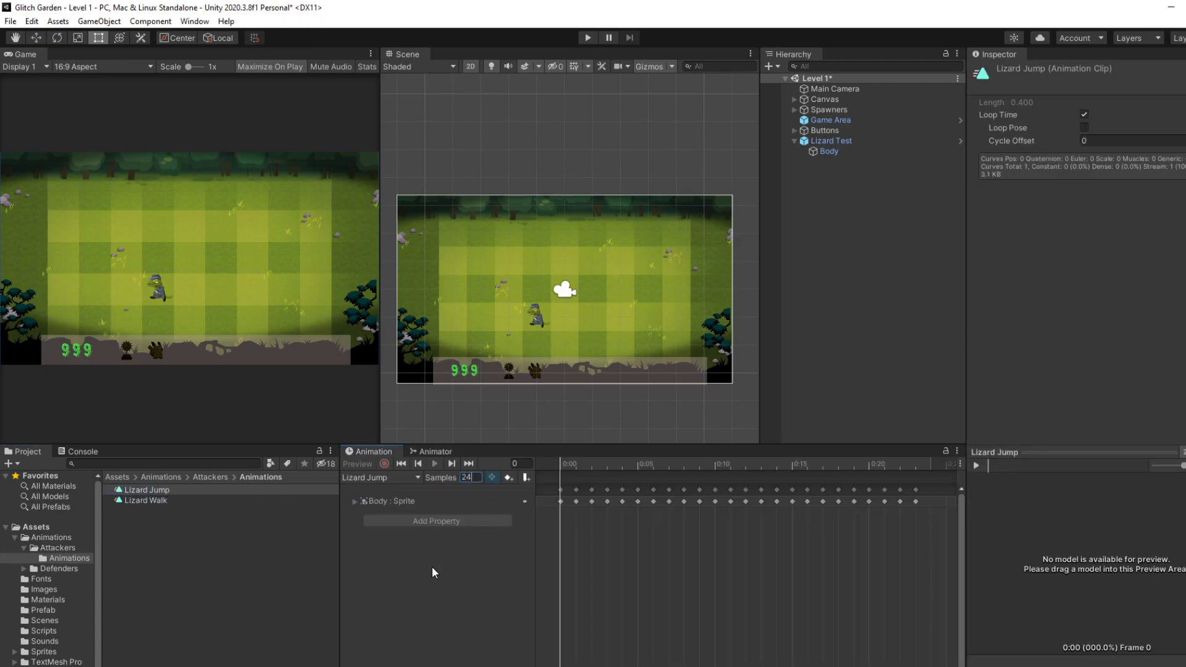
- Set the Lizard Walk clip's sample rate to 24 and run the game to test the animation speed
click(295, 499)
click(468, 477)
text(24)
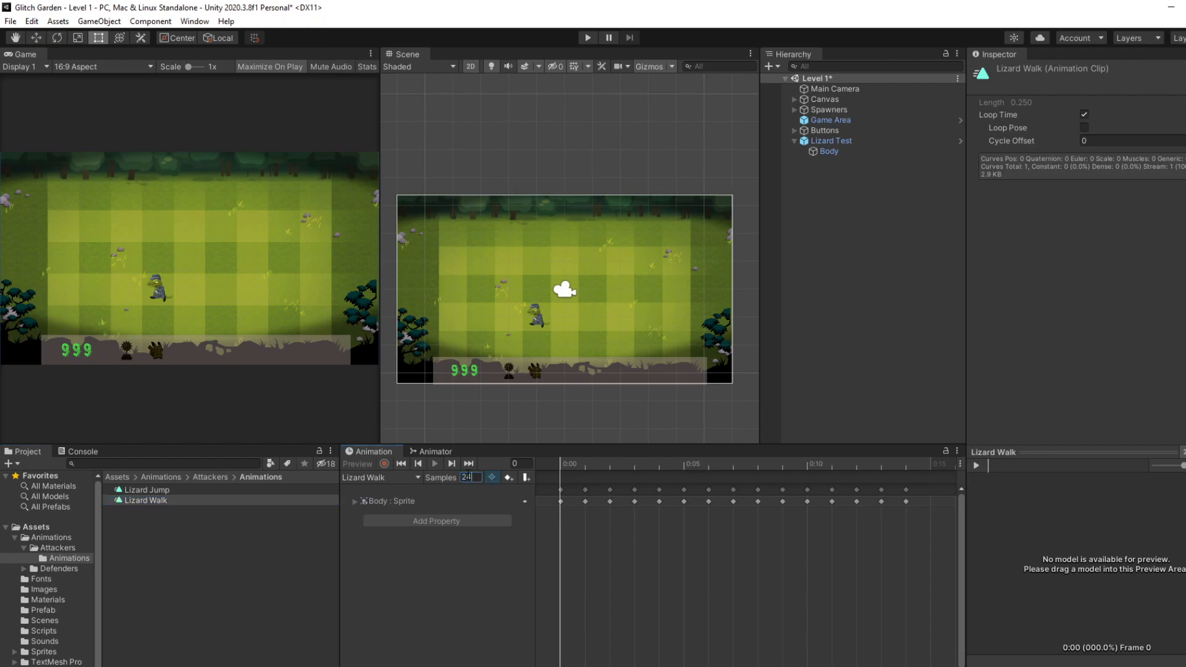
key(Return)
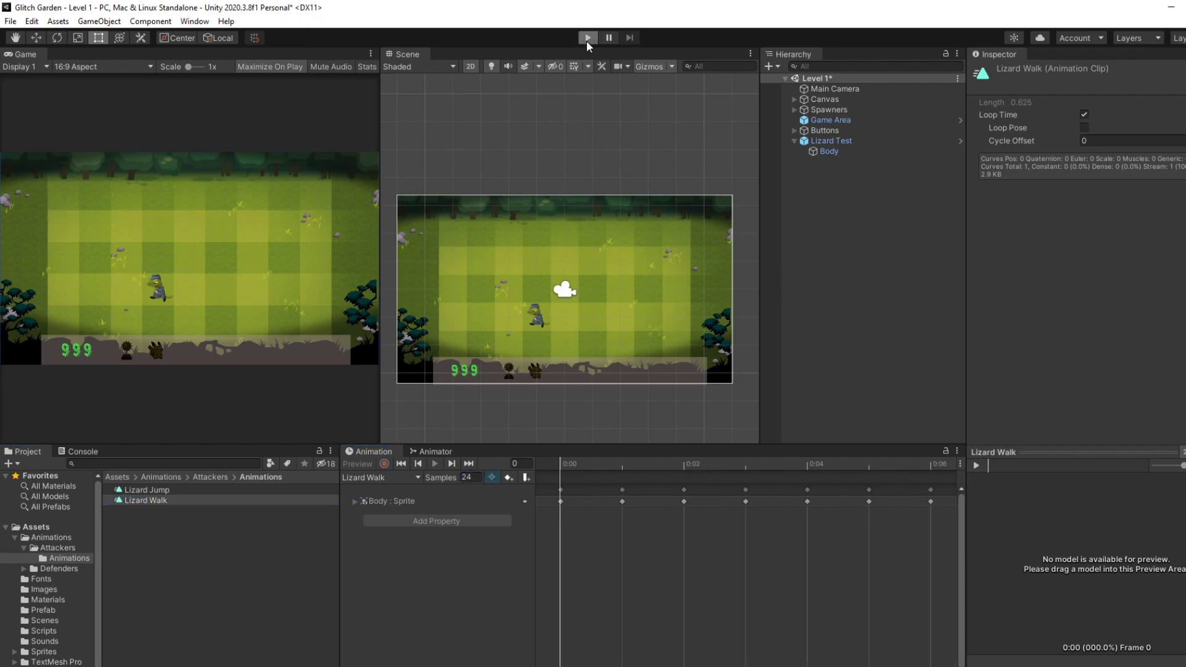
click(588, 38)
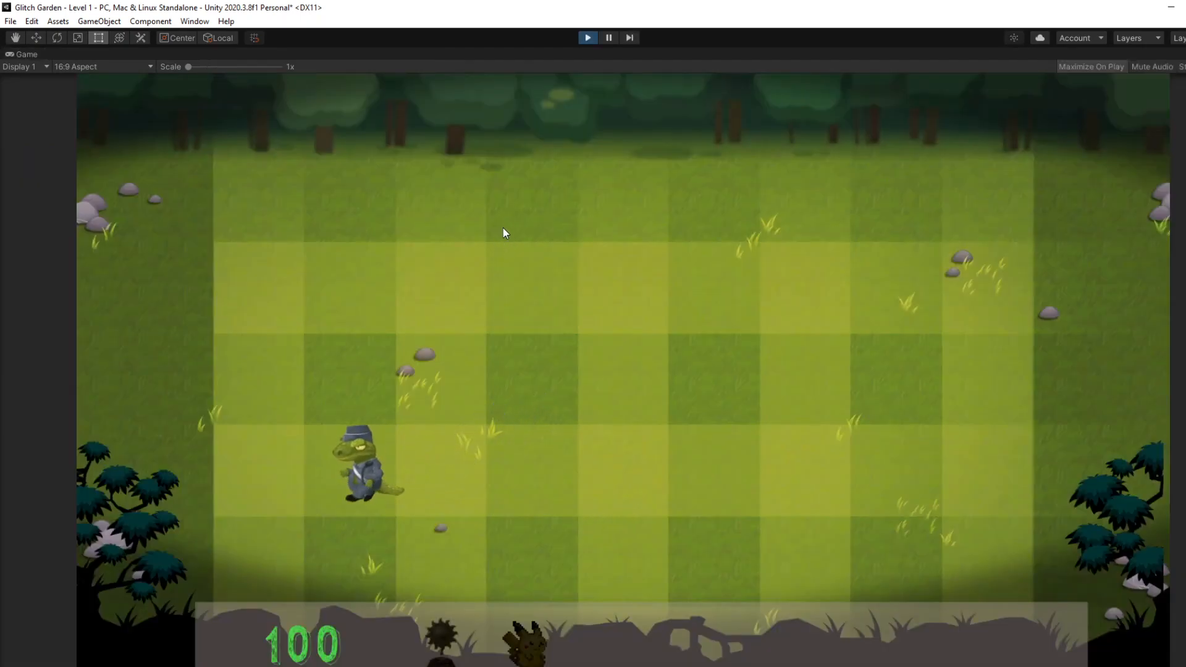
- Stop the game and open the Lizard Jump clip with its Body : Sprite keyframes expanded
click(591, 39)
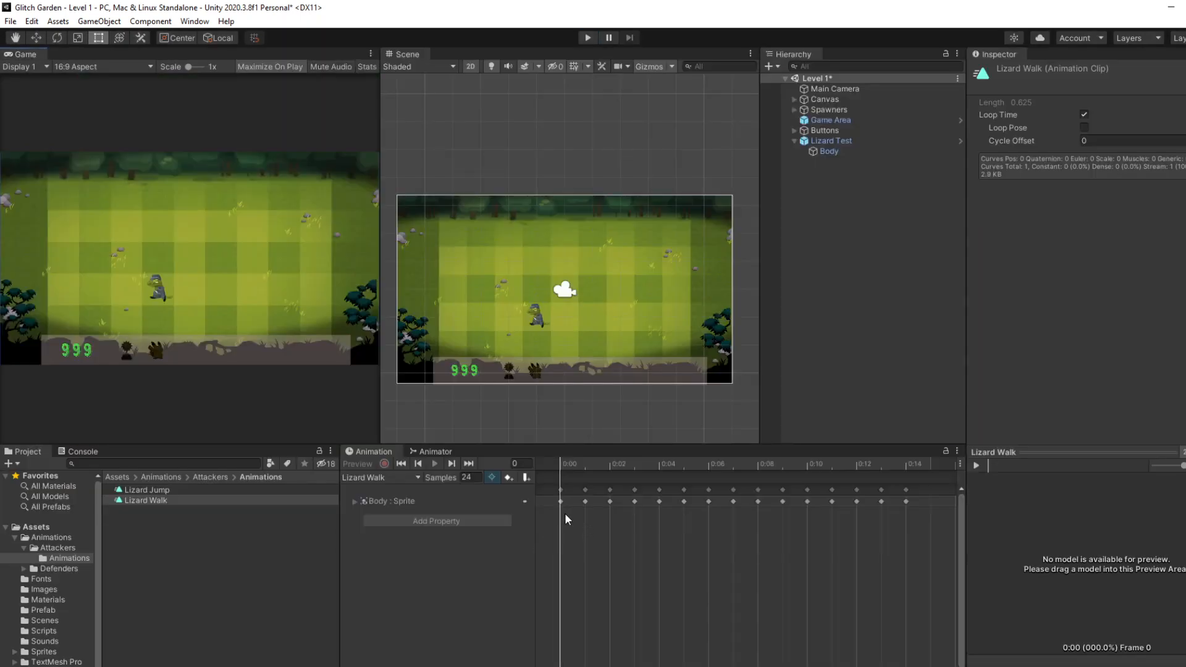
click(203, 490)
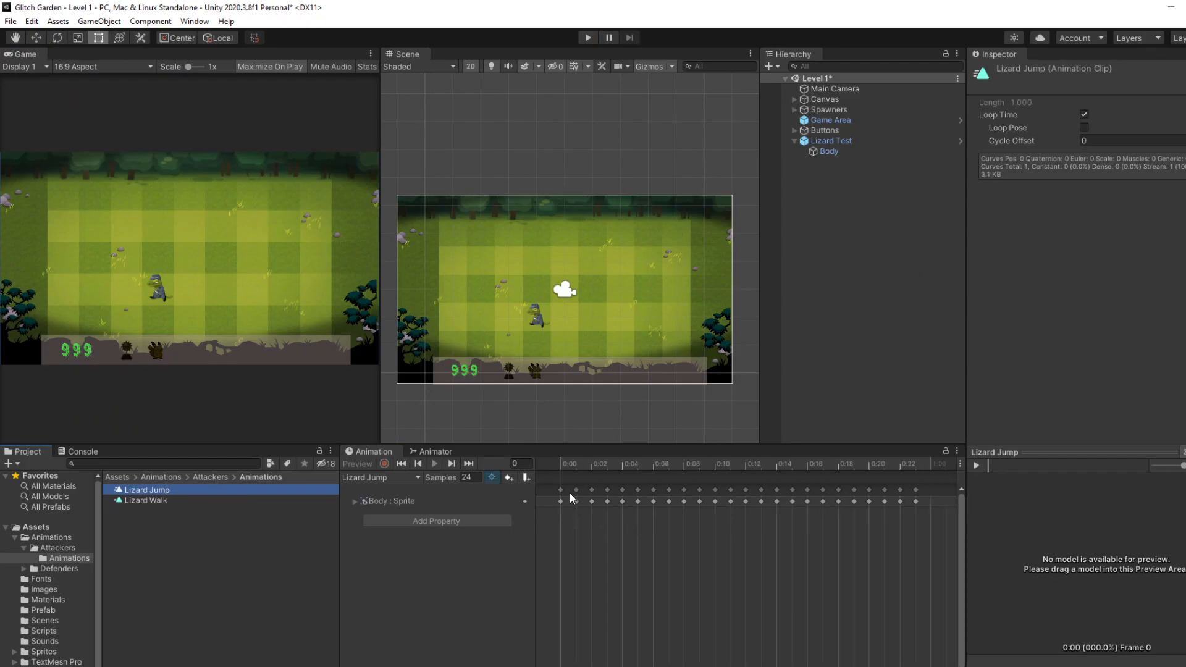
click(354, 501)
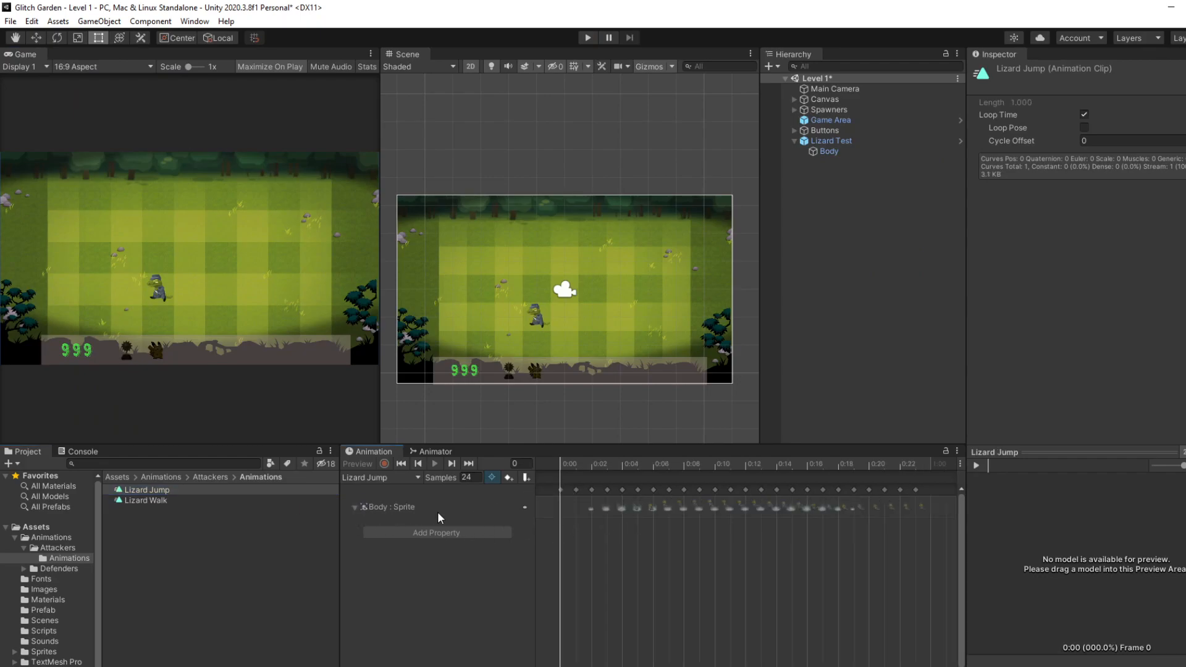
drag(561, 470, 622, 475)
click(561, 490)
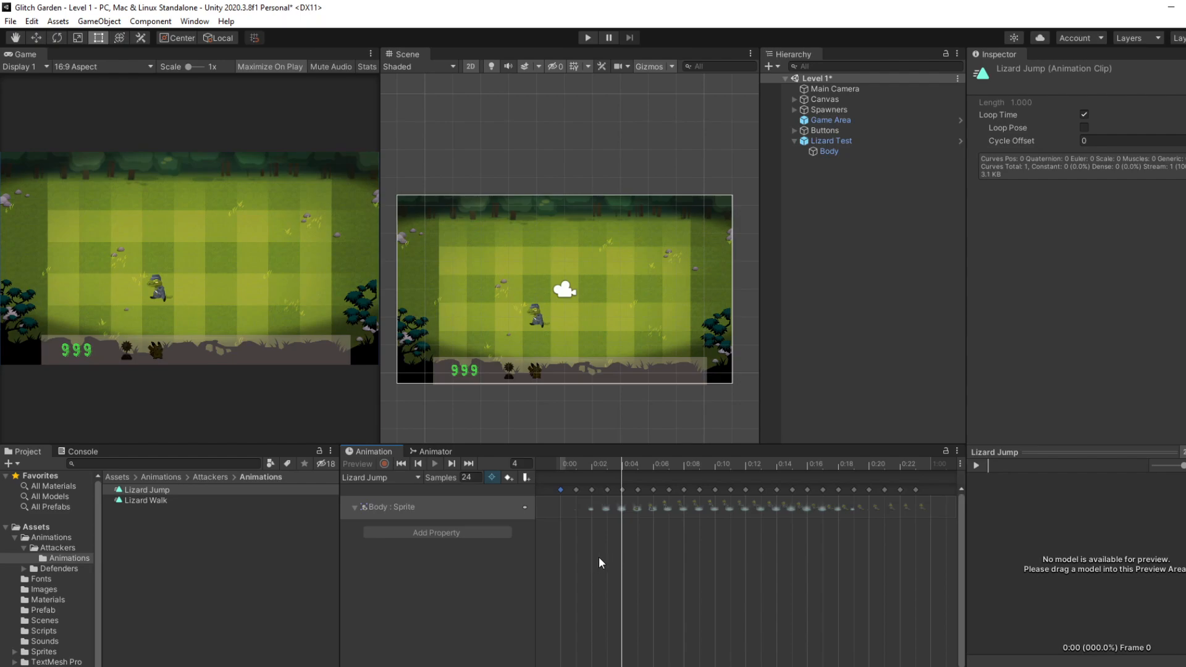
key(Delete)
key(ctrl+z)
drag(621, 471, 566, 484)
- Add an animation event at frame 0 of the Lizard Jump clip and start editing its function name
click(526, 478)
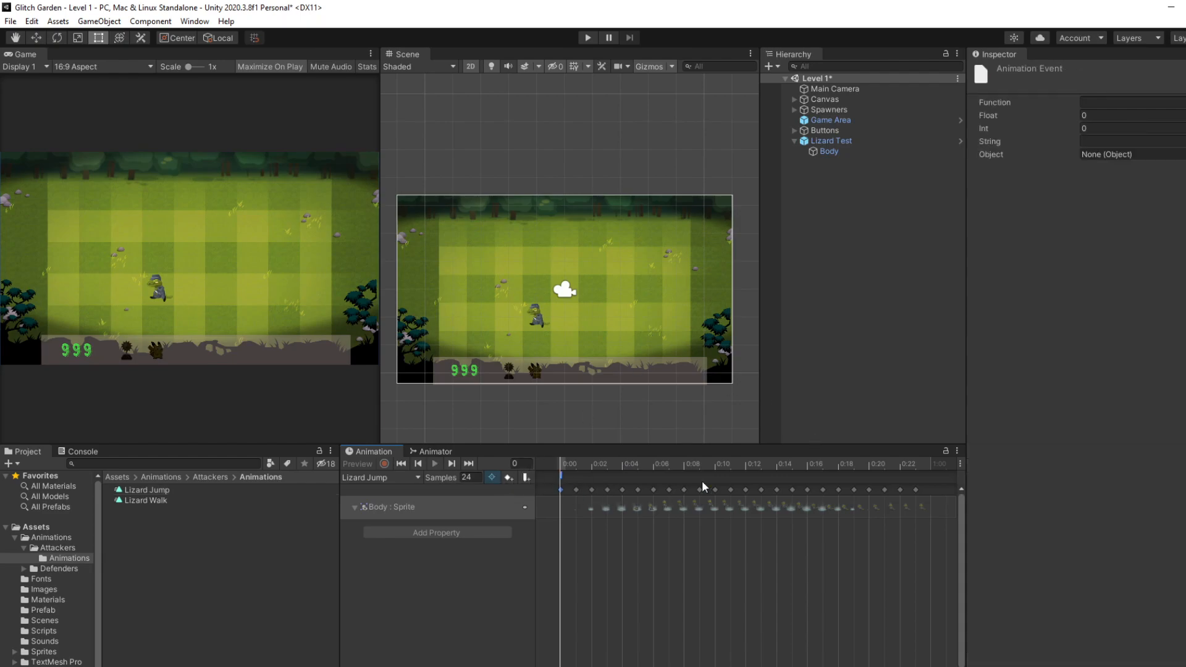
click(1103, 102)
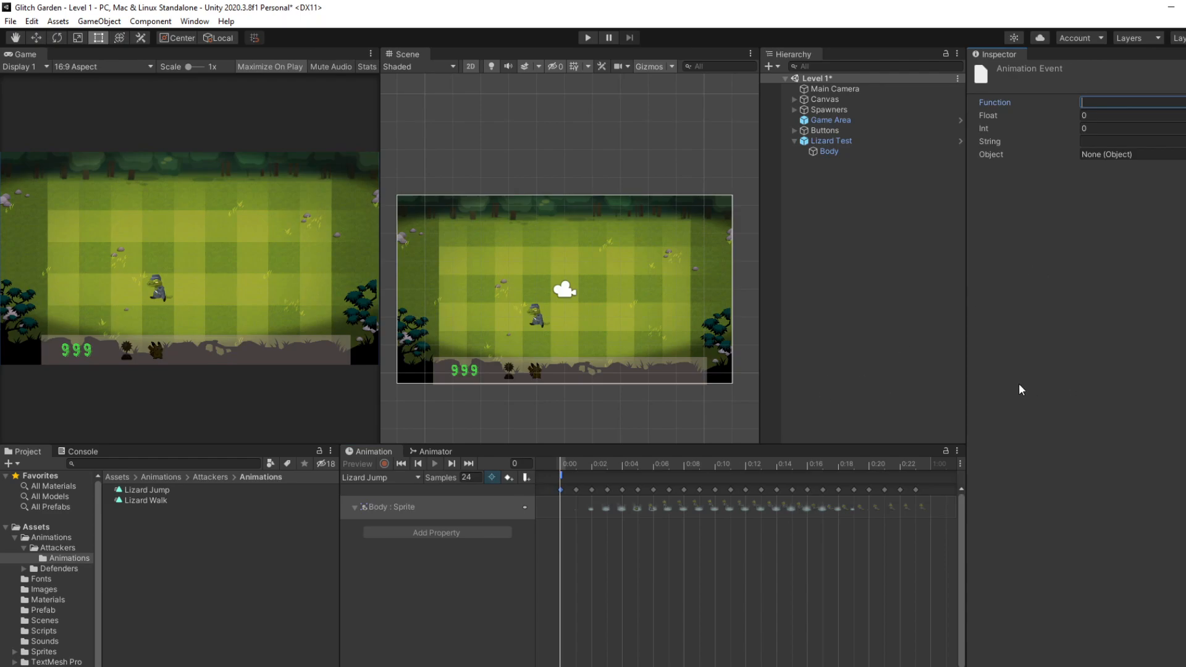
- Inspect Lizard Test's components and read the Attacker script in the Scripts folder for its movement speed method
click(866, 139)
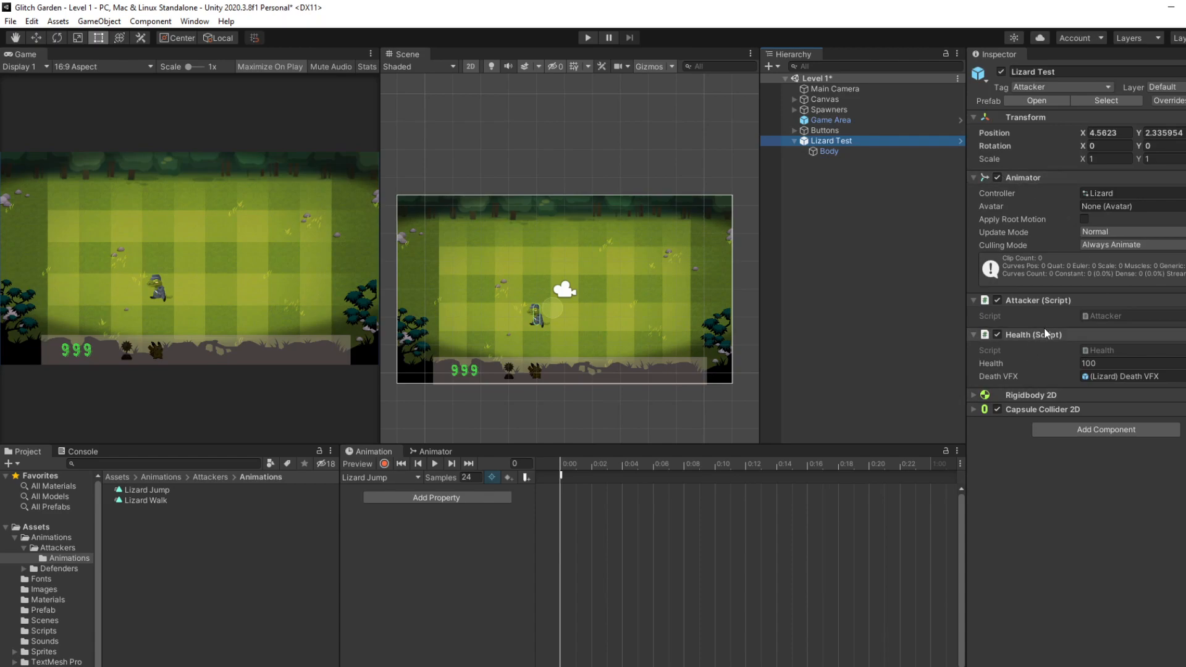
click(1064, 302)
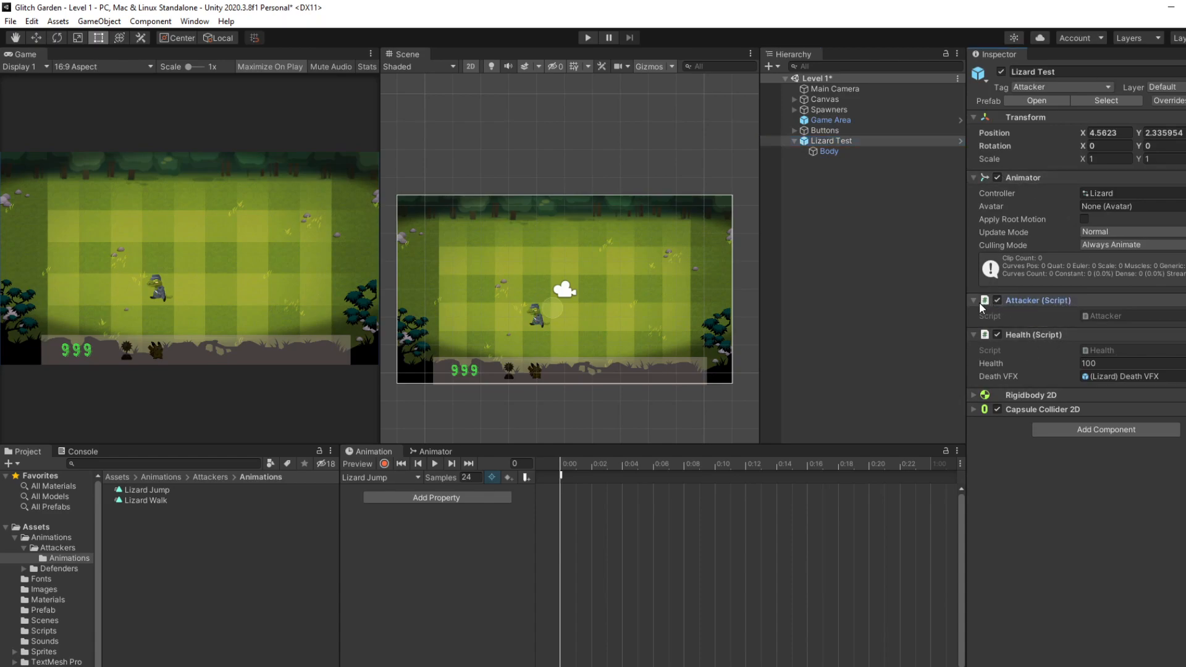
click(37, 631)
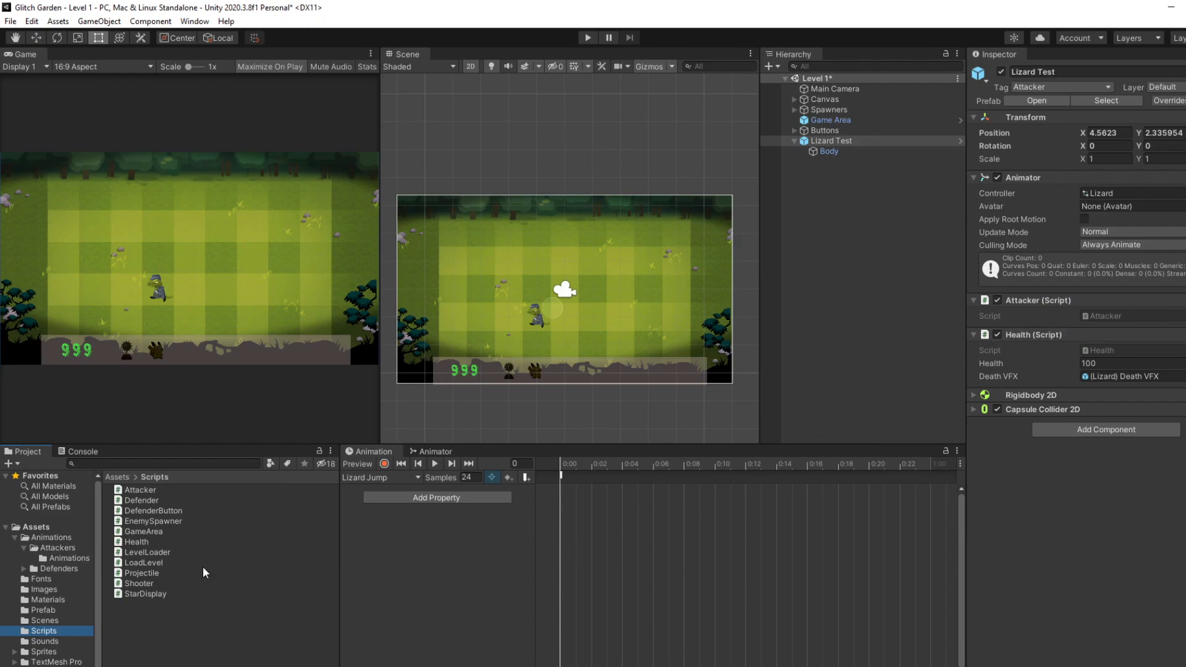
click(141, 490)
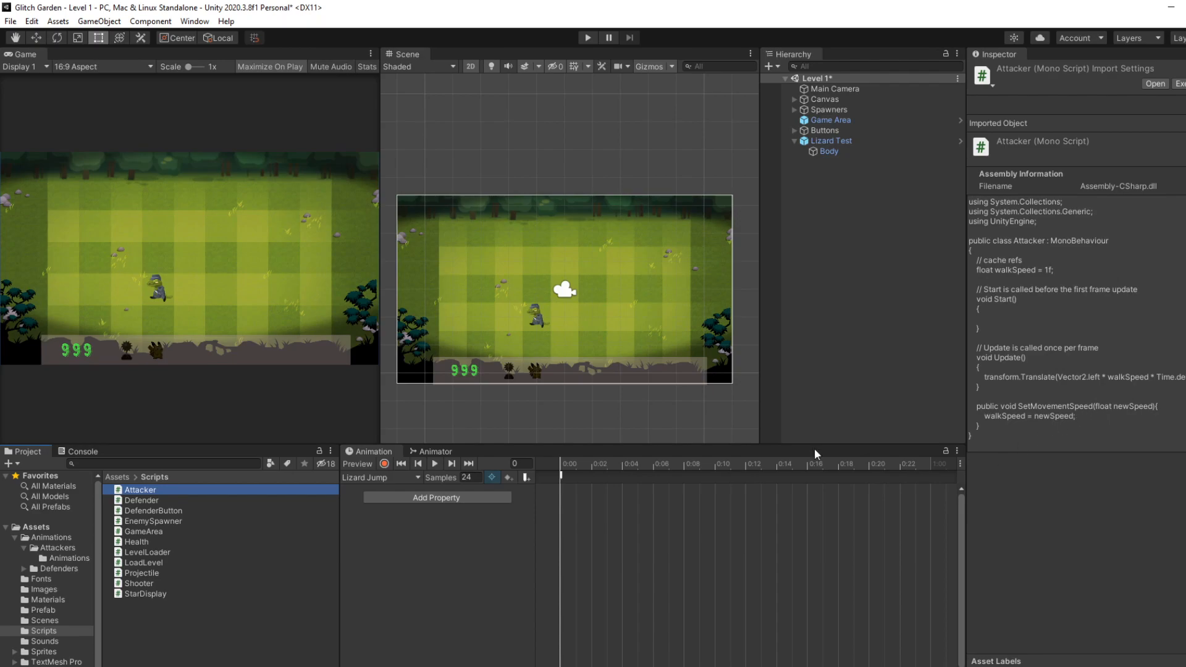
- Fill in the function and float of the Lizard Jump event at frame 0 and test it in a game run
click(561, 474)
click(1096, 102)
click(1116, 112)
click(714, 553)
click(586, 38)
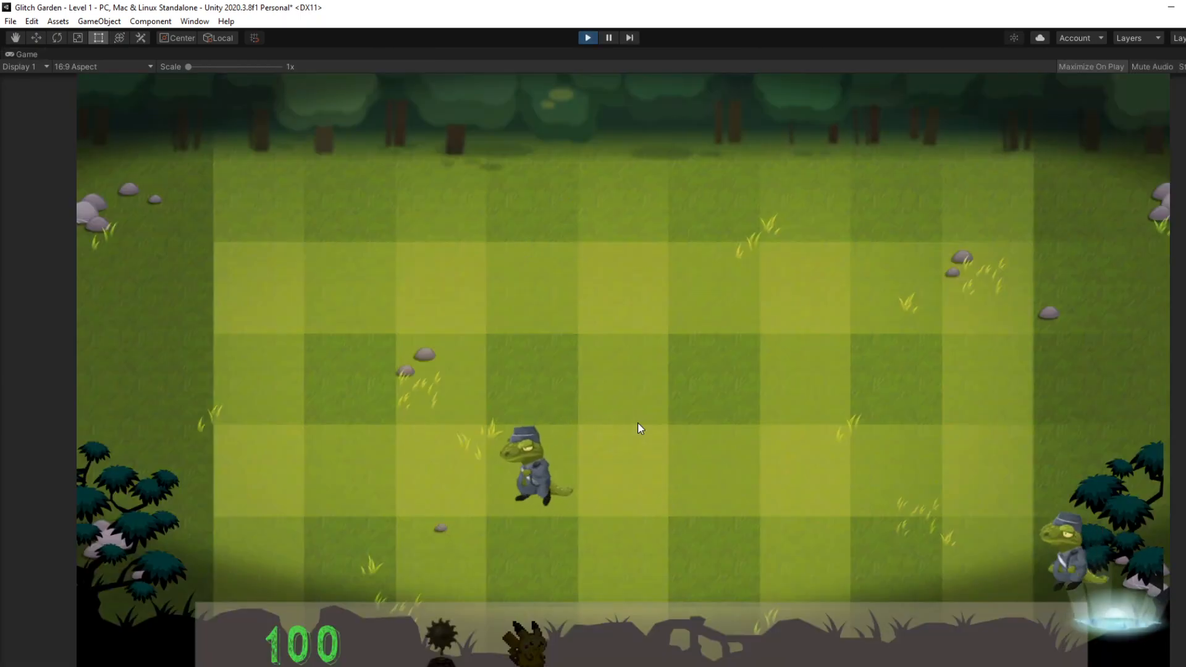
click(590, 39)
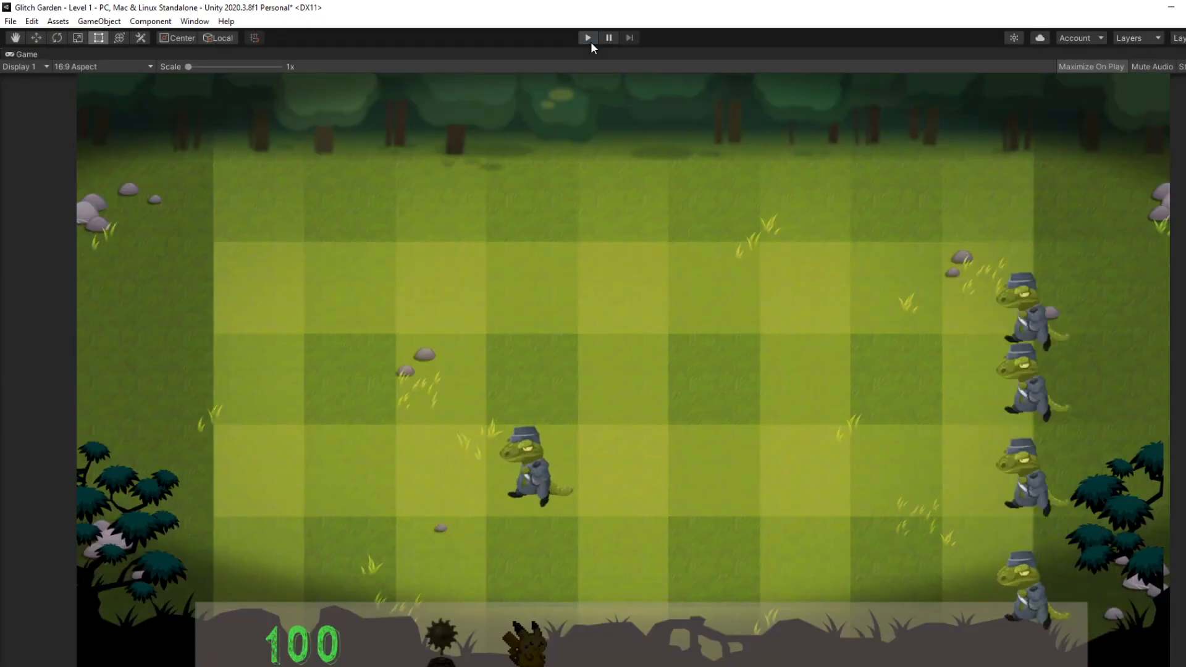
- Turn off Maximize On Play, run the game with the Console and Scene view visible, and stop it
click(68, 452)
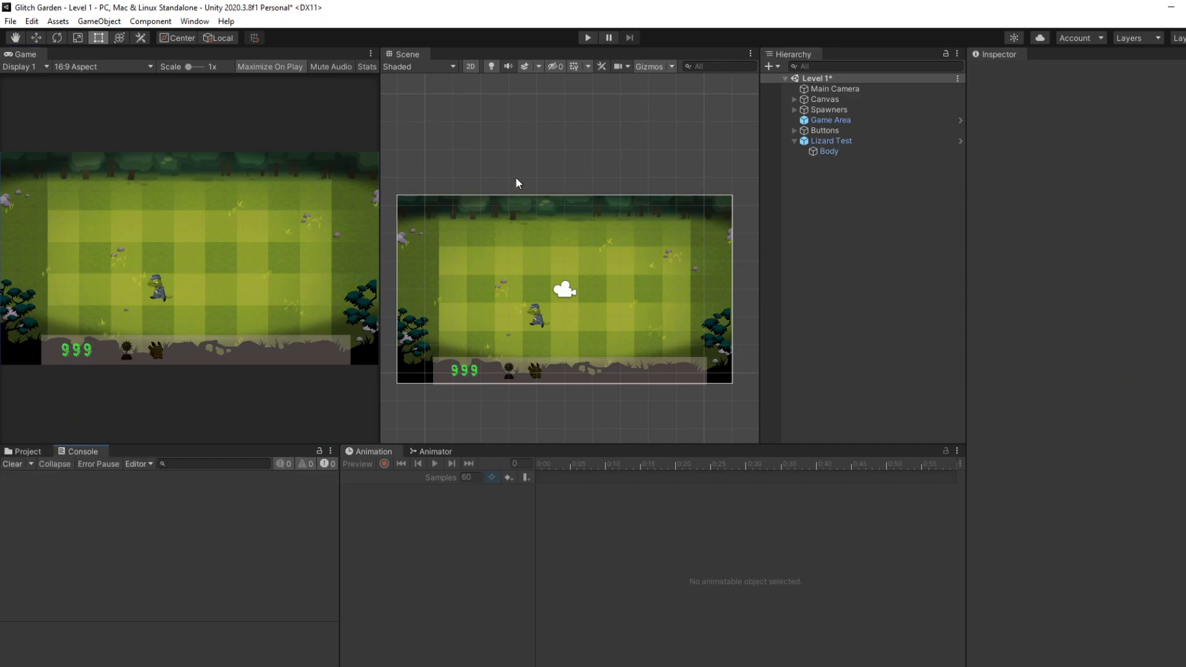
click(243, 70)
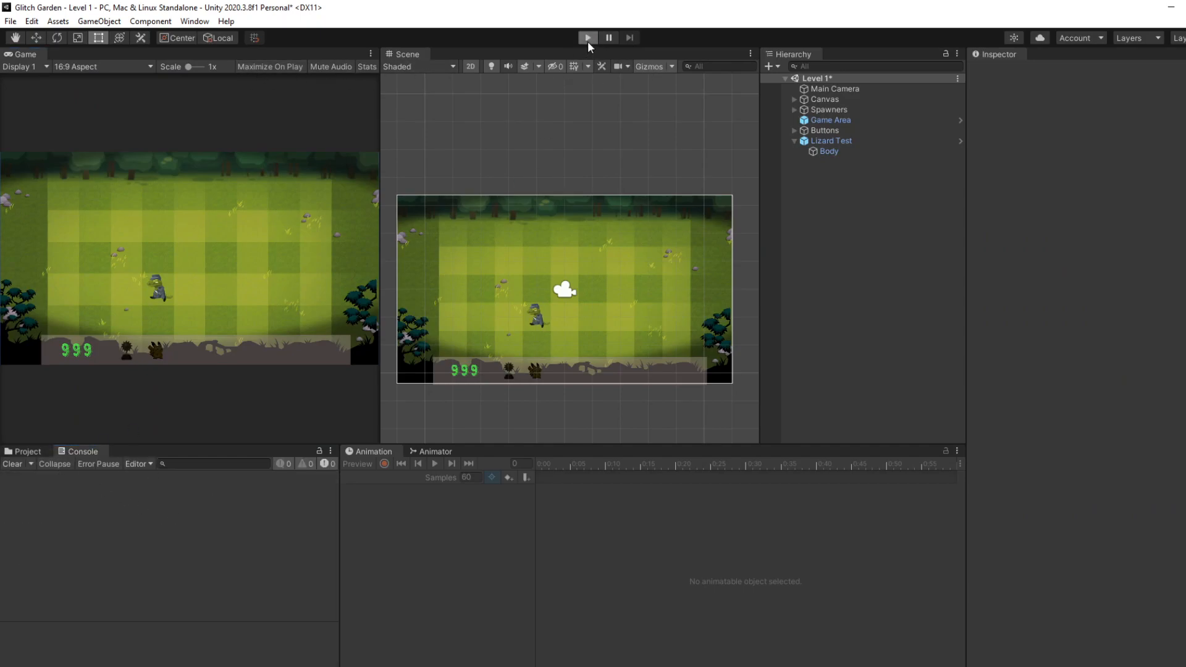
click(588, 39)
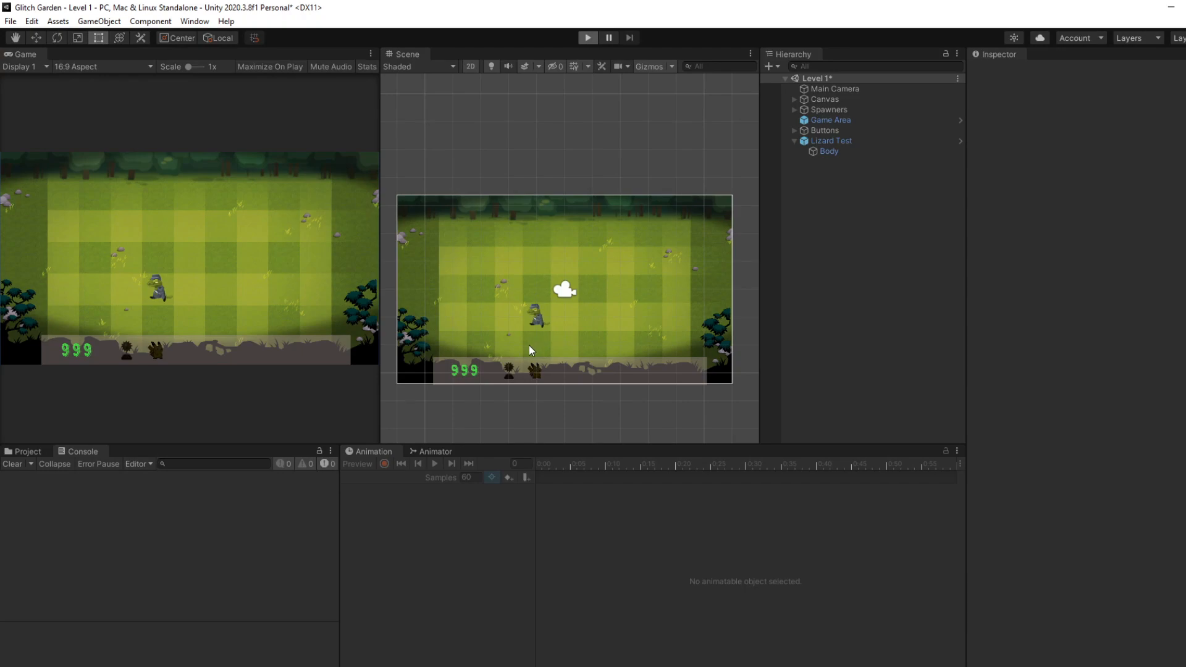
scroll(532, 360, up, 2)
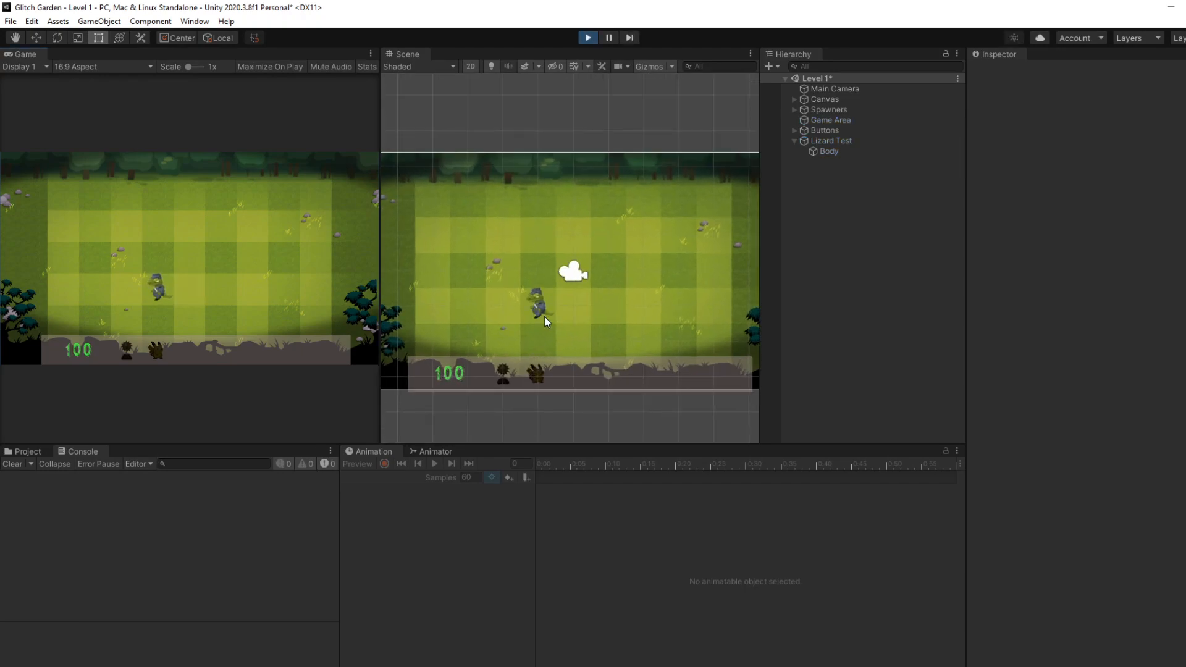
click(590, 39)
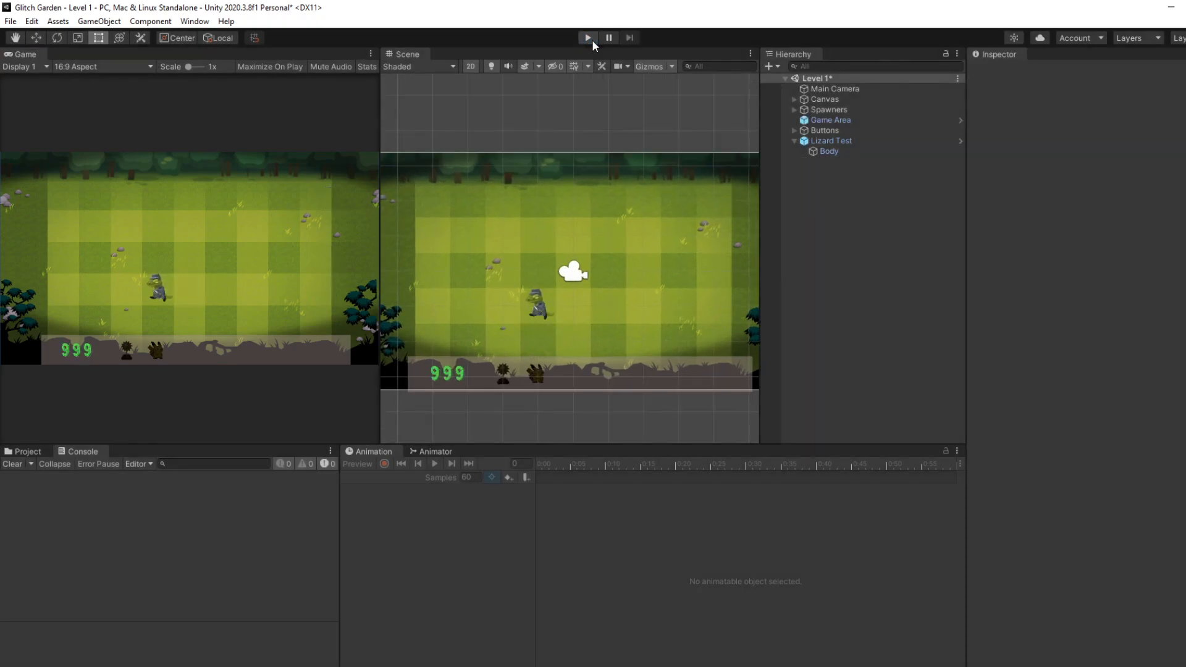
- Inspect the settings of the Lizard Jump and Lizard Walk states in the Animator and return to the project files
click(448, 455)
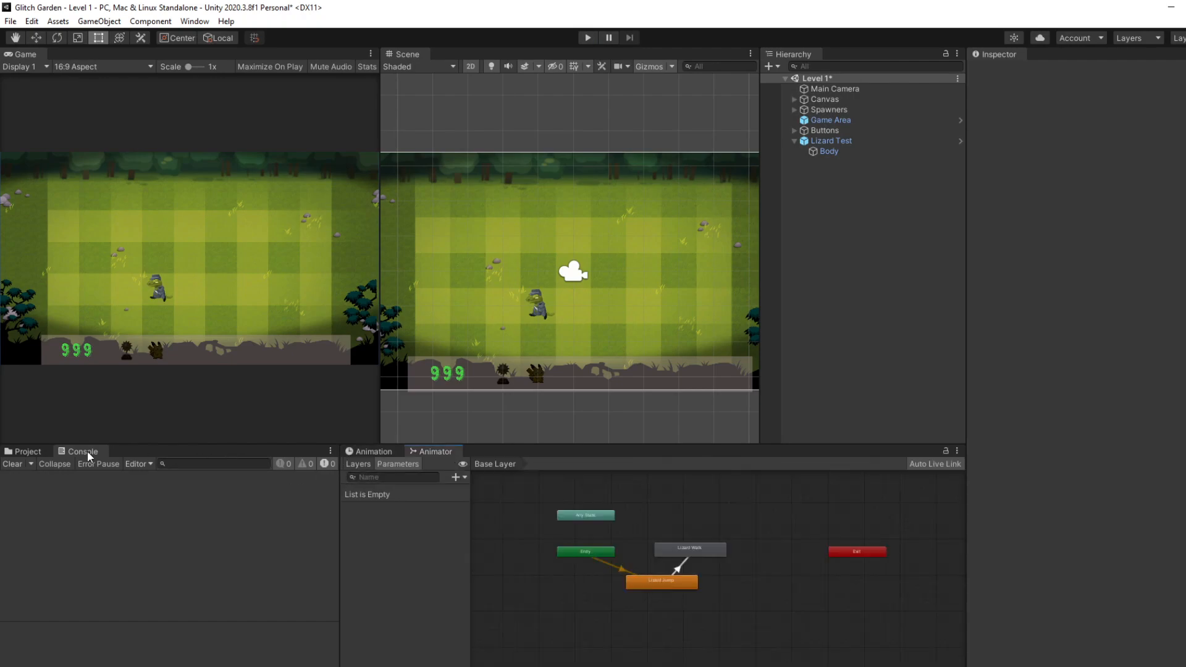
click(652, 582)
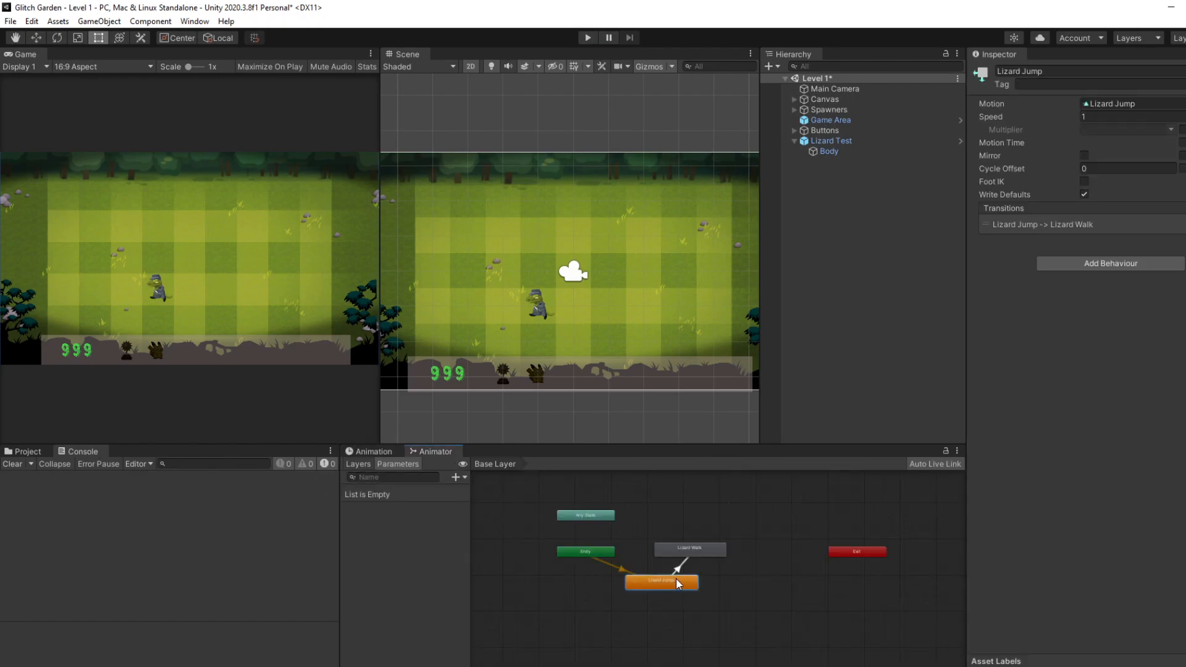
click(720, 552)
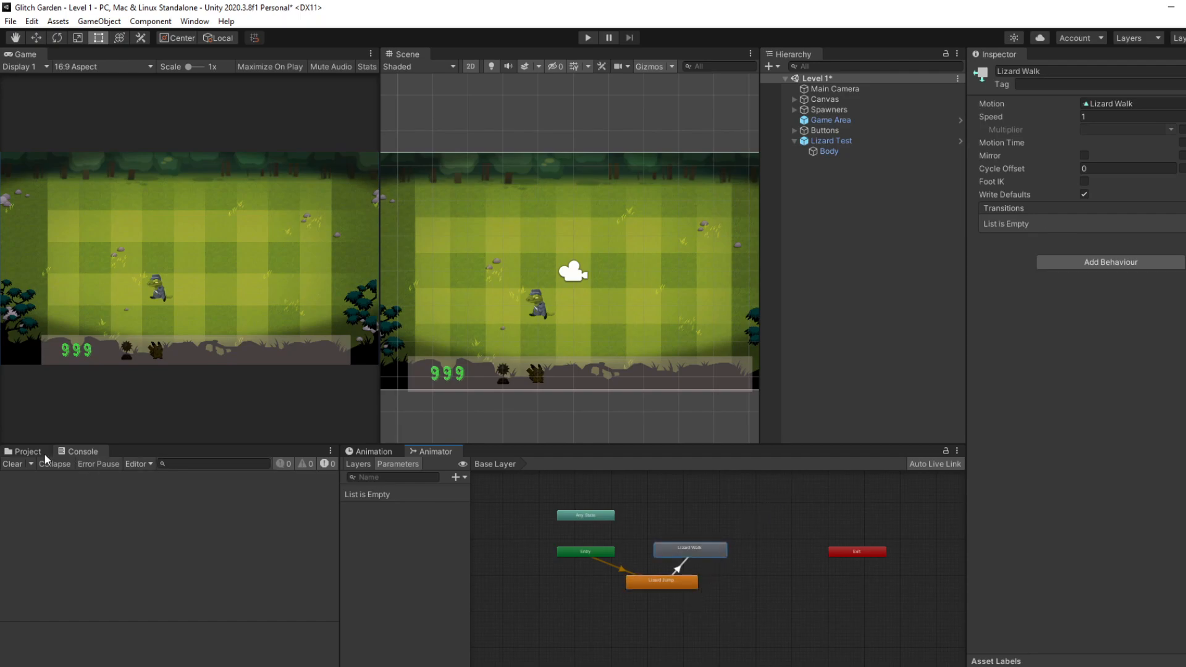
click(28, 452)
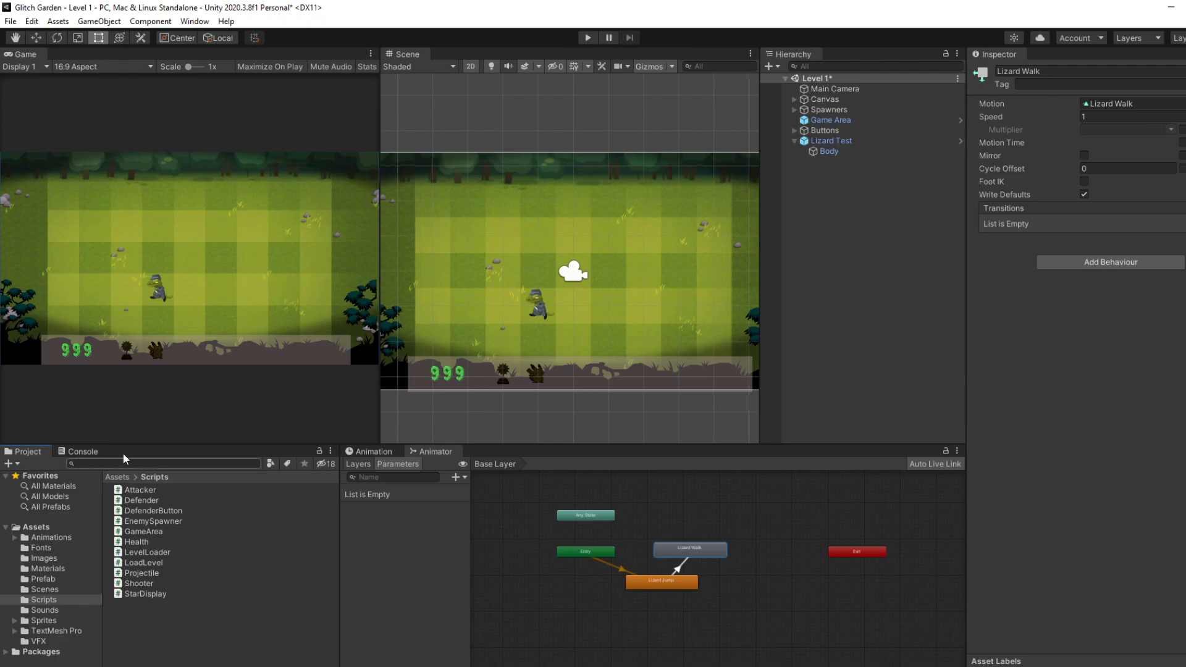
- Look through Lizard Test's prefab options for a way to apply its changes, keeping the object selected
right_click(897, 142)
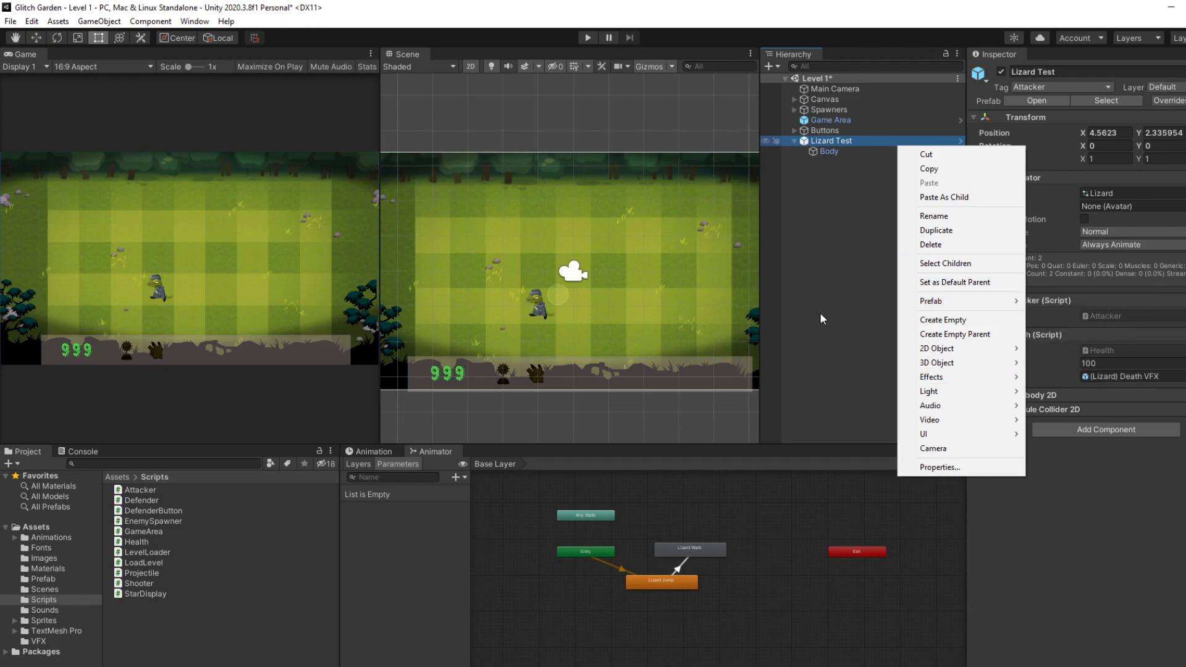
mouse_move(946, 303)
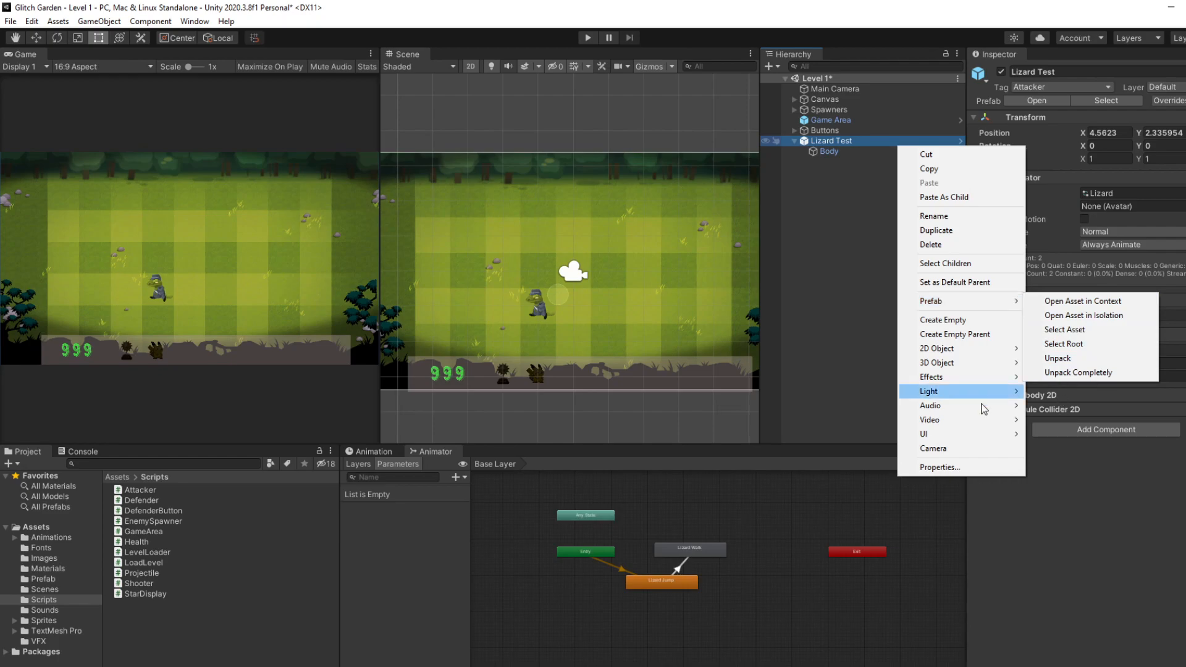
click(846, 366)
click(846, 366)
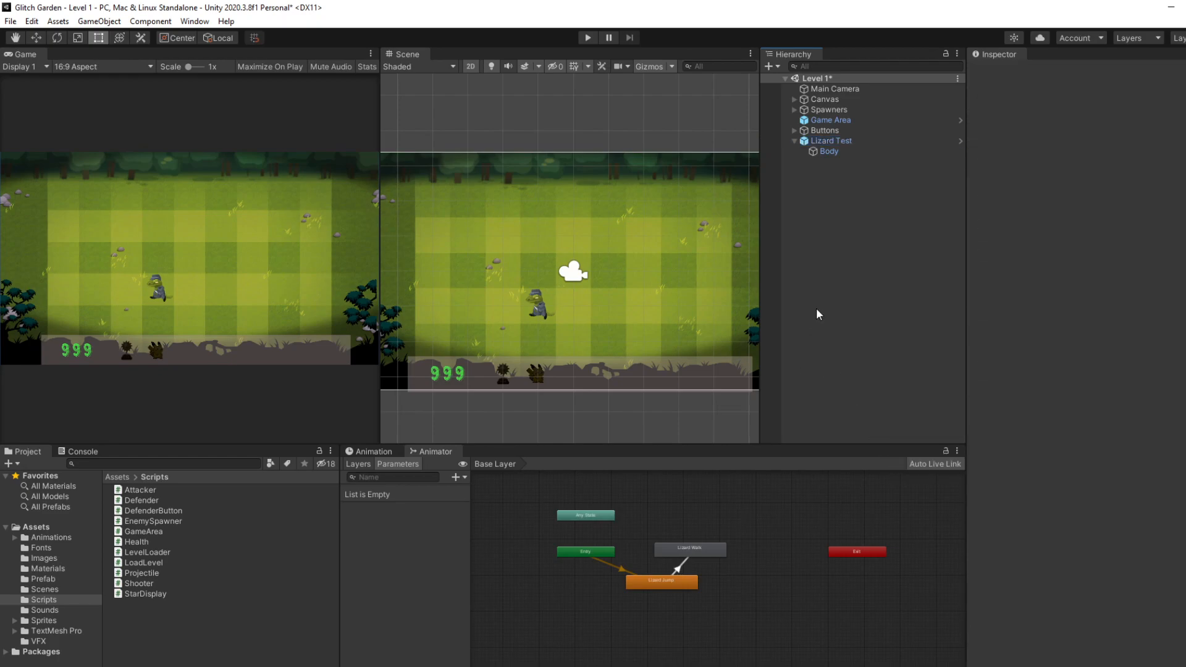
click(856, 142)
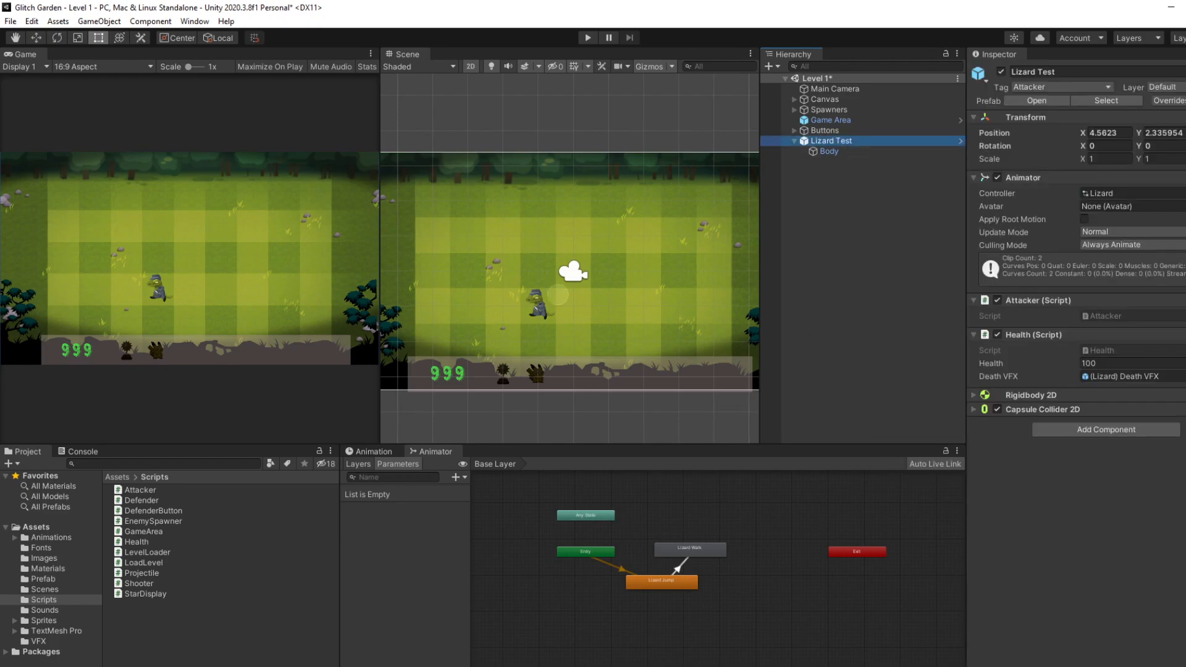
- Switch to the browser, search for "how to apply updates on prefab unity 2020" and read the forum thread on applying prefab instance changes
key(alt+Tab)
click(945, 10)
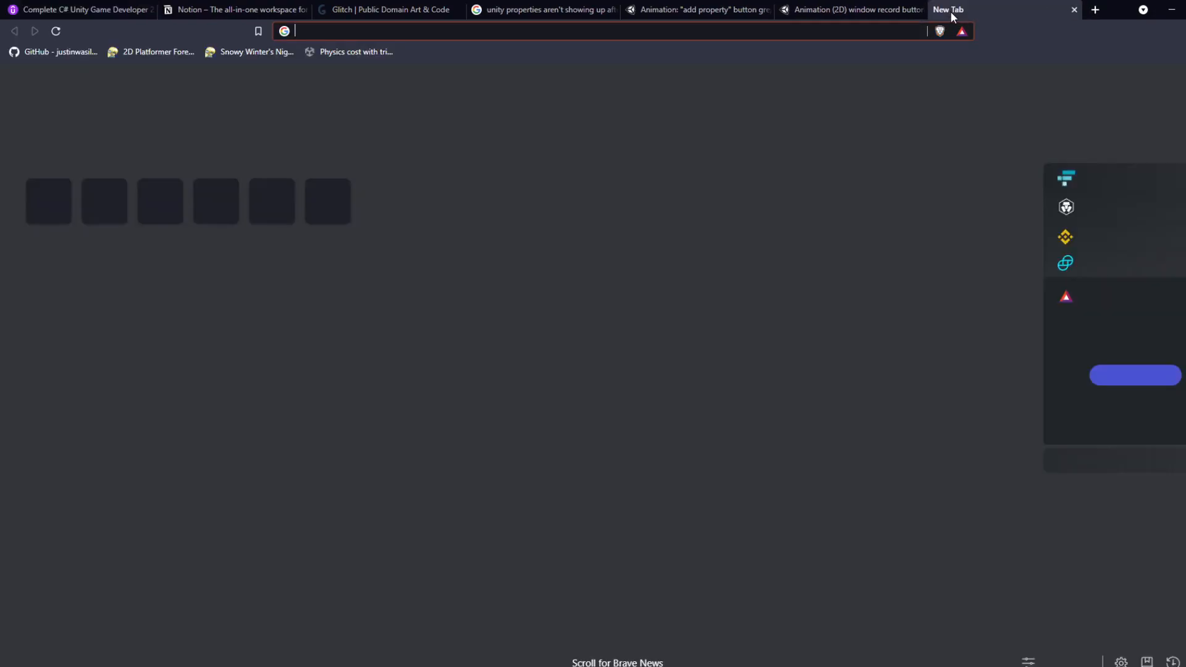
text(how to apply )
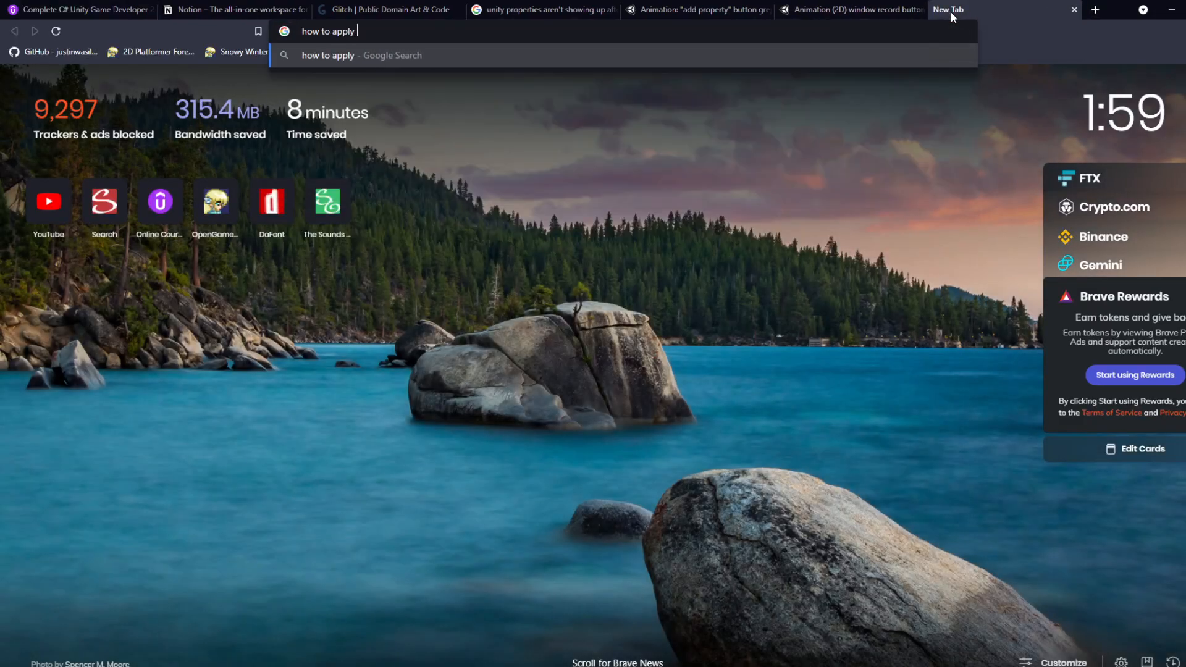
text(update)
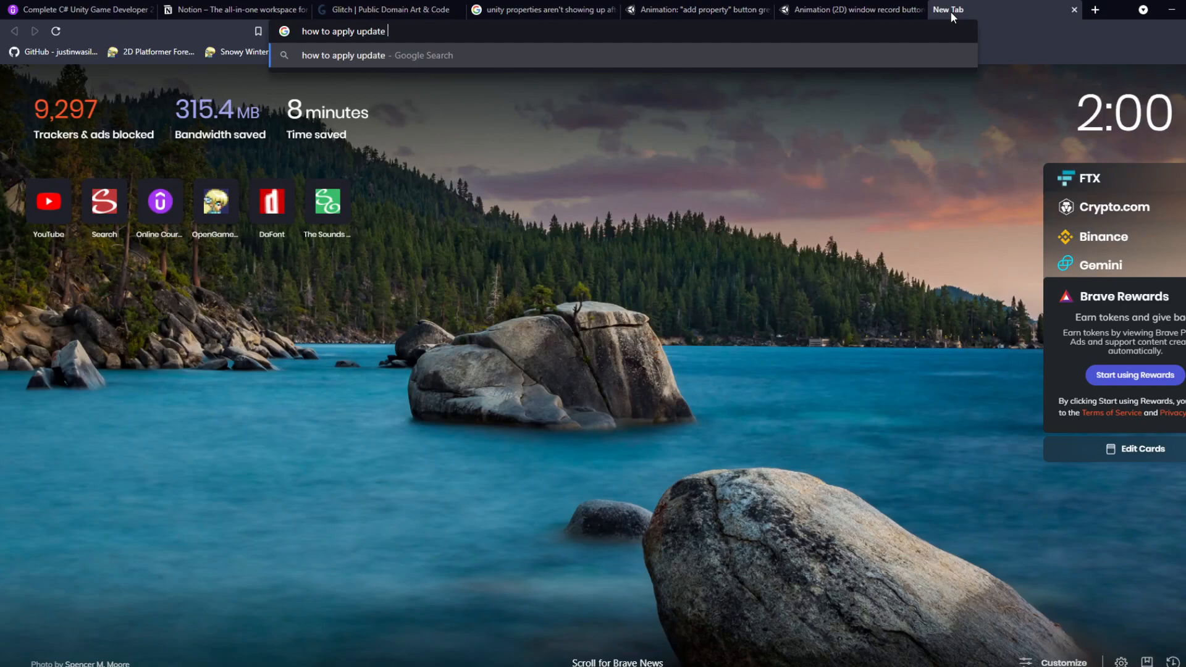
text(s on prefa)
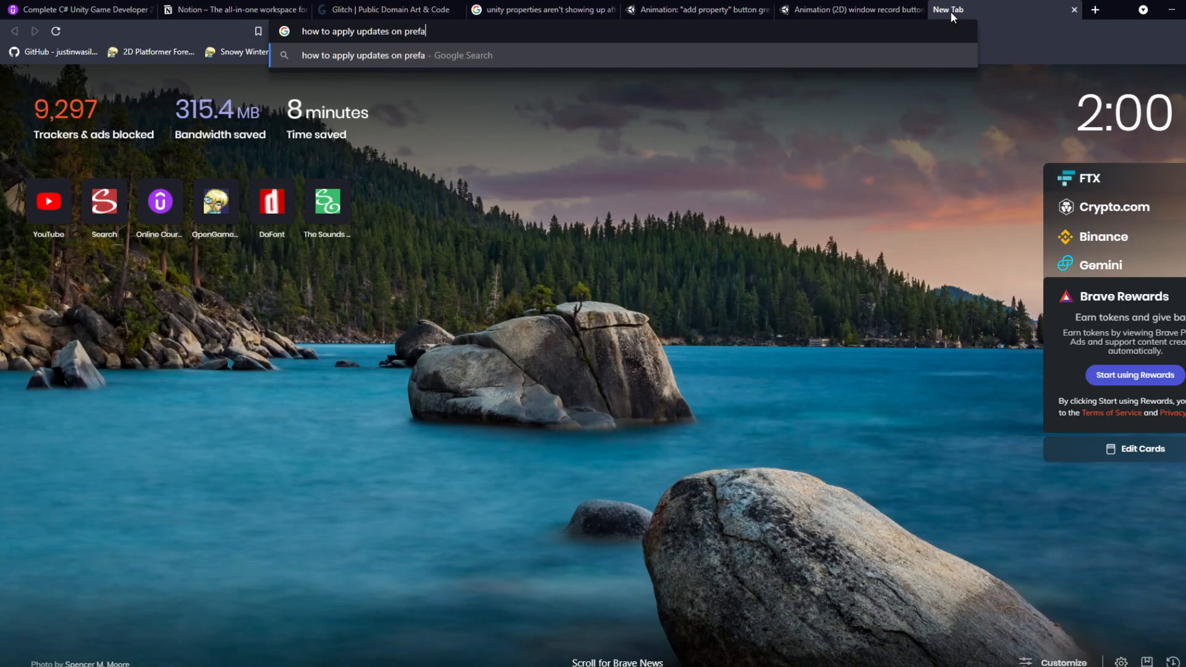
text(b unity 2020)
key(Return)
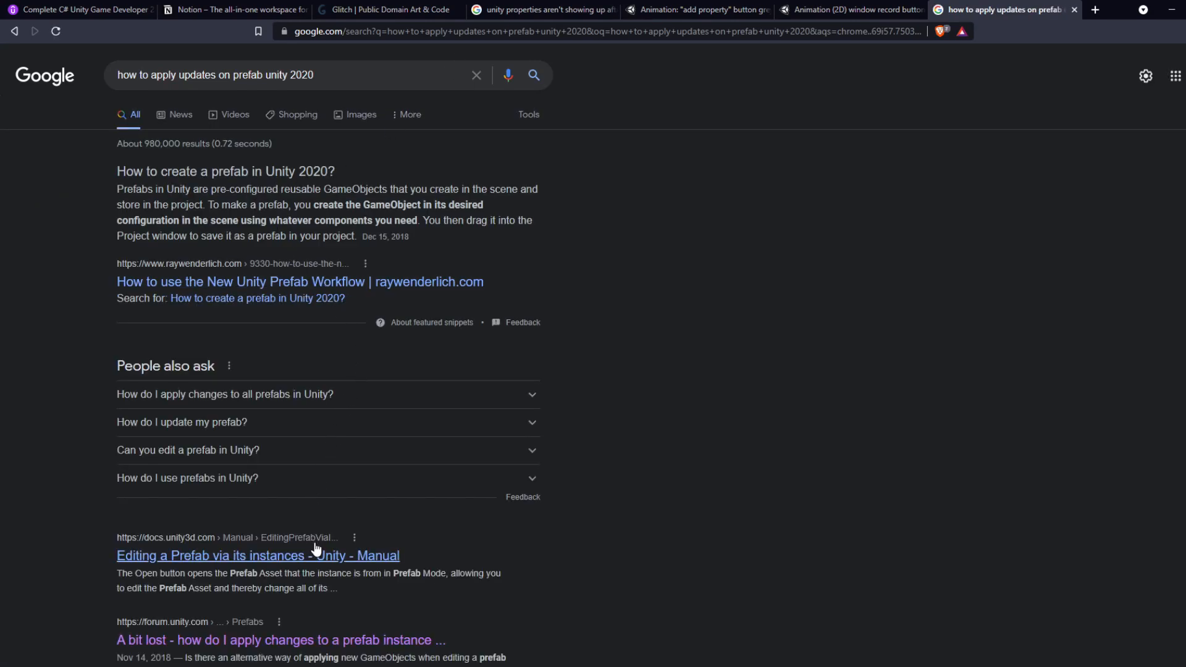
click(312, 641)
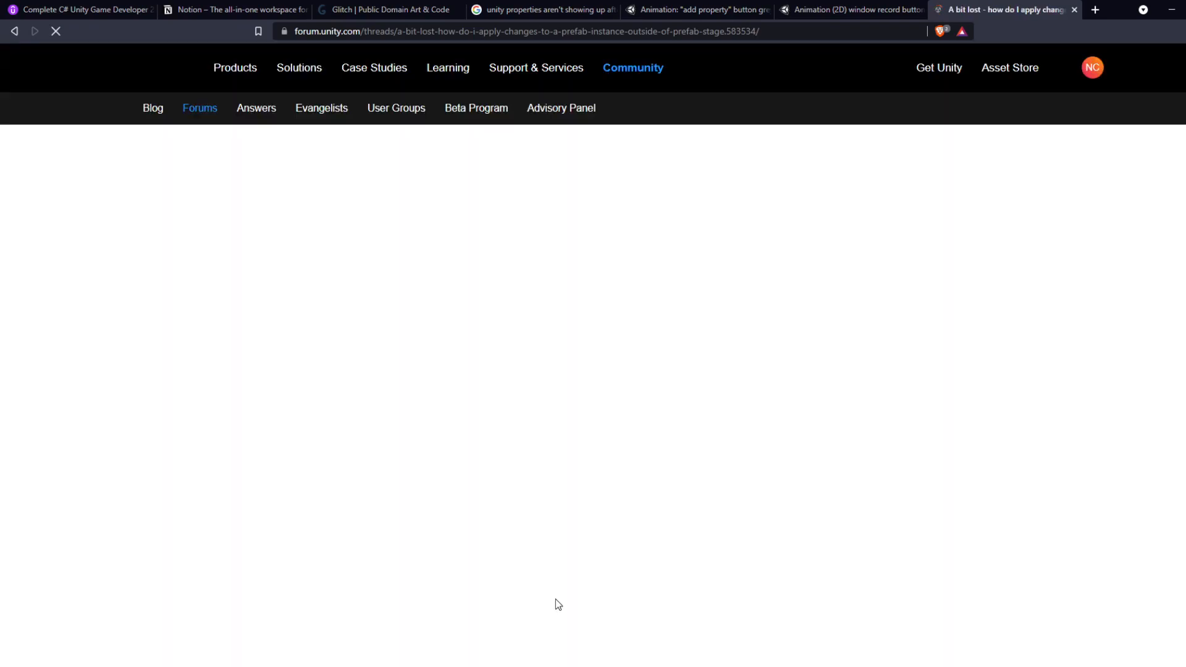
scroll(559, 600, down, 2)
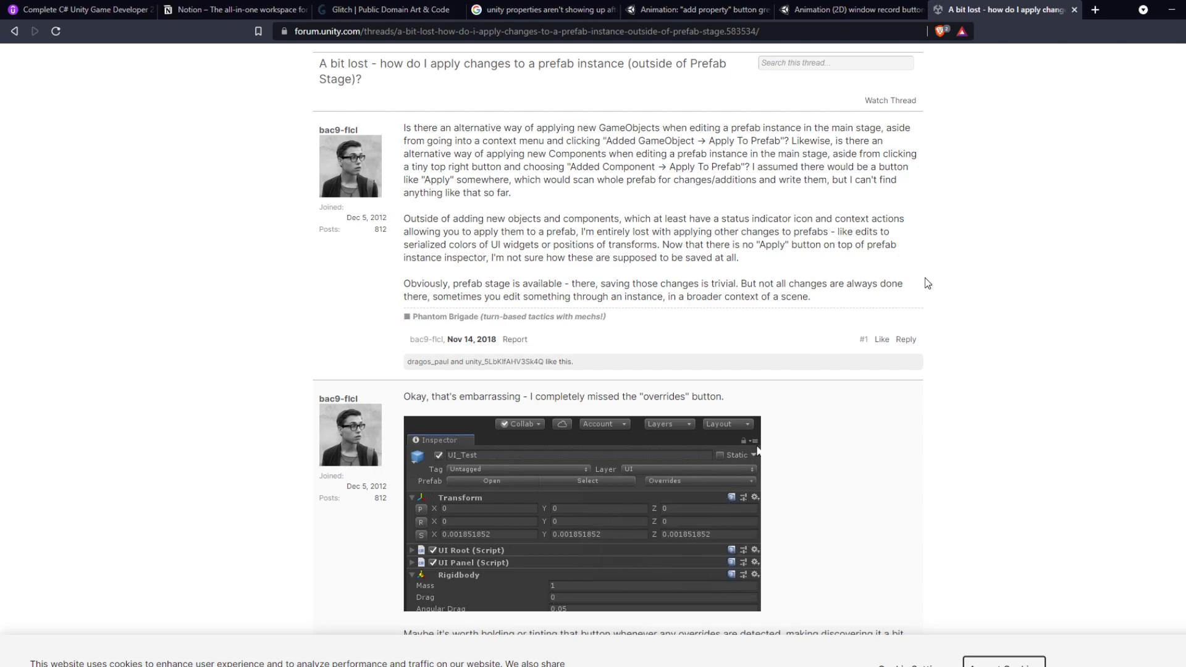
- Return to Unity and check Lizard Test's prefab overrides for changes to apply
click(1172, 9)
click(1174, 100)
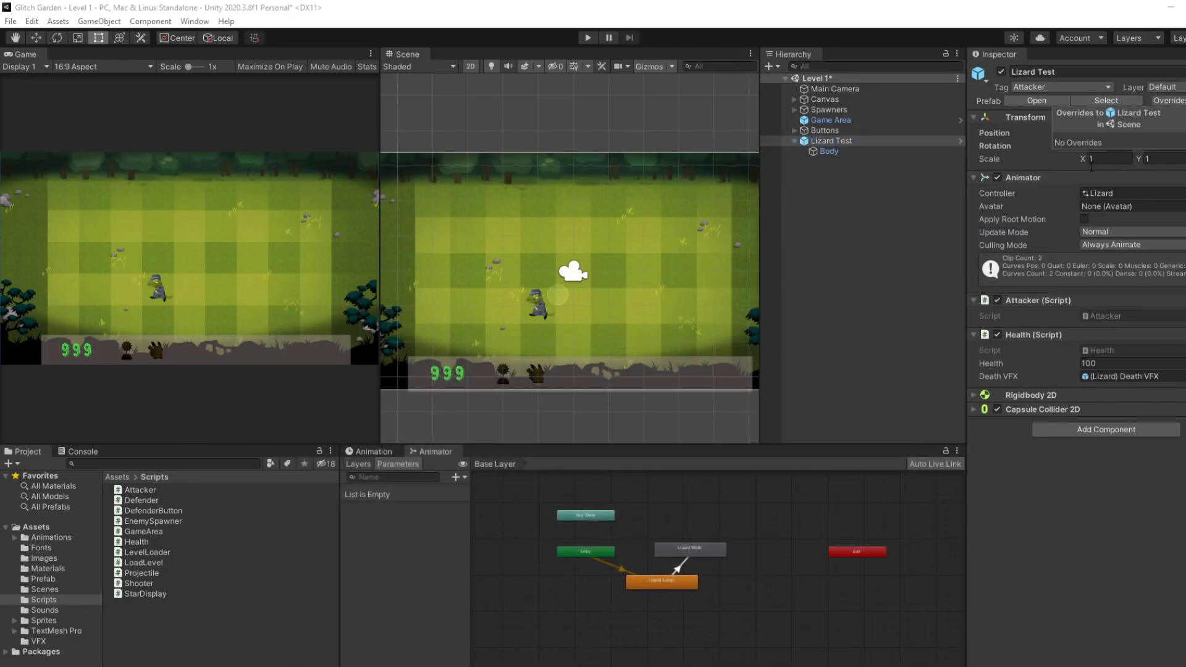
click(1140, 552)
click(1177, 101)
click(1185, 103)
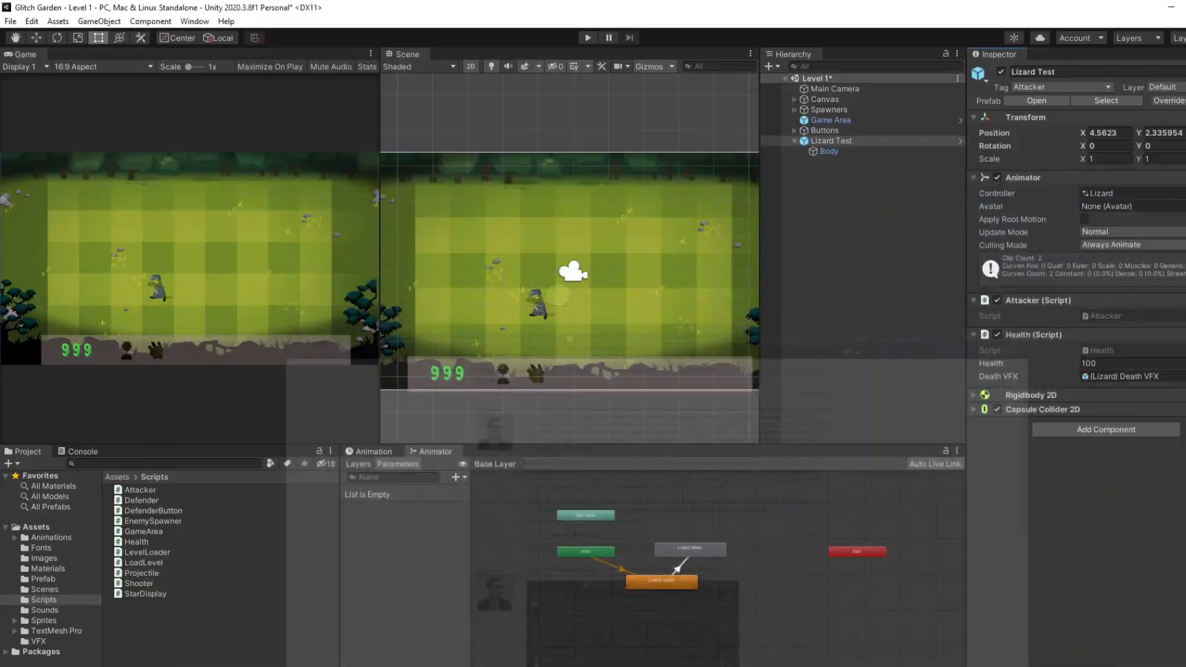
click(1181, 101)
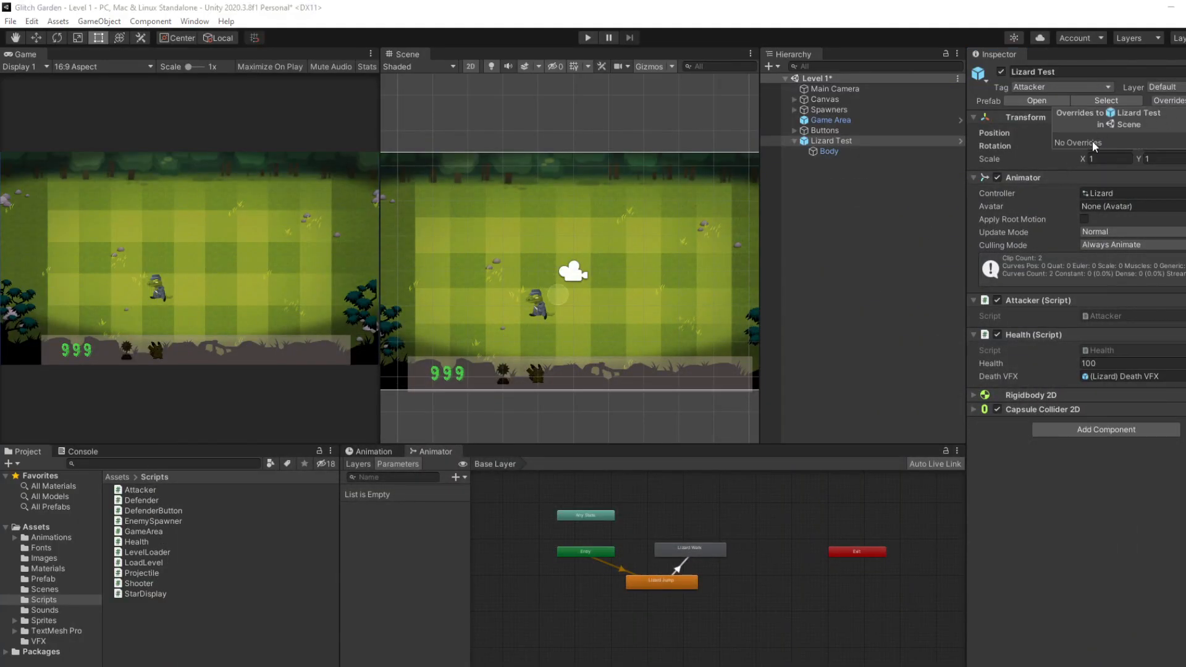
- Open Lizard Test for prefab editing, inspect its root and Body objects, and return to the Level 1 scene
click(1050, 102)
click(1047, 103)
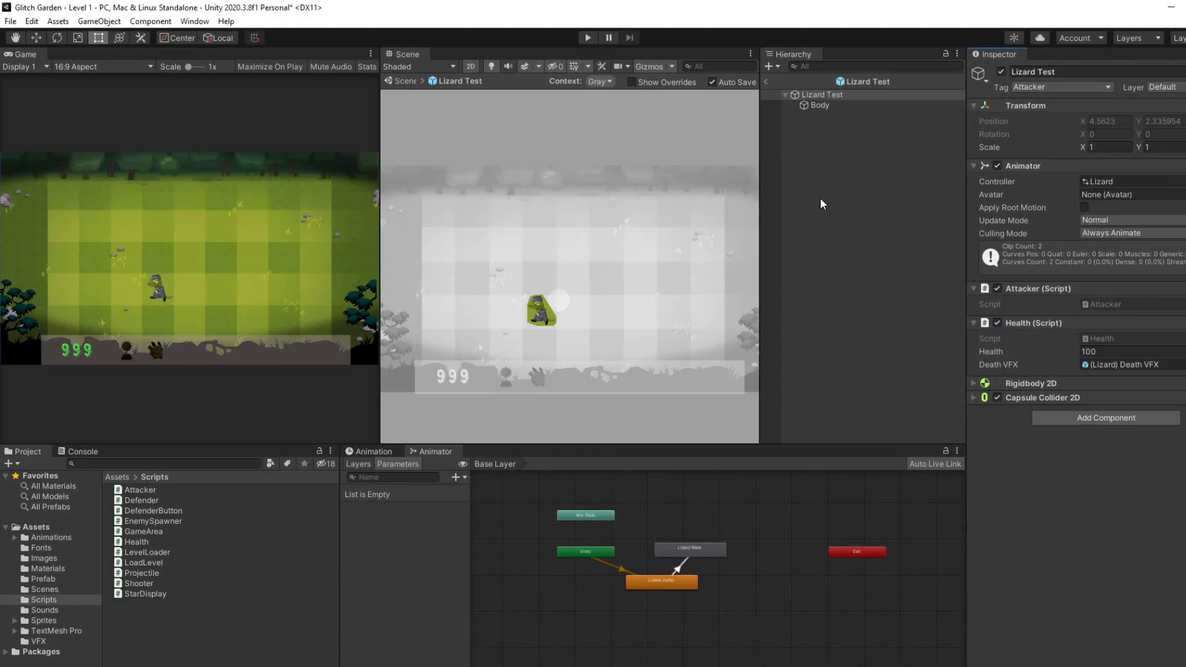
scroll(555, 311, up, 5)
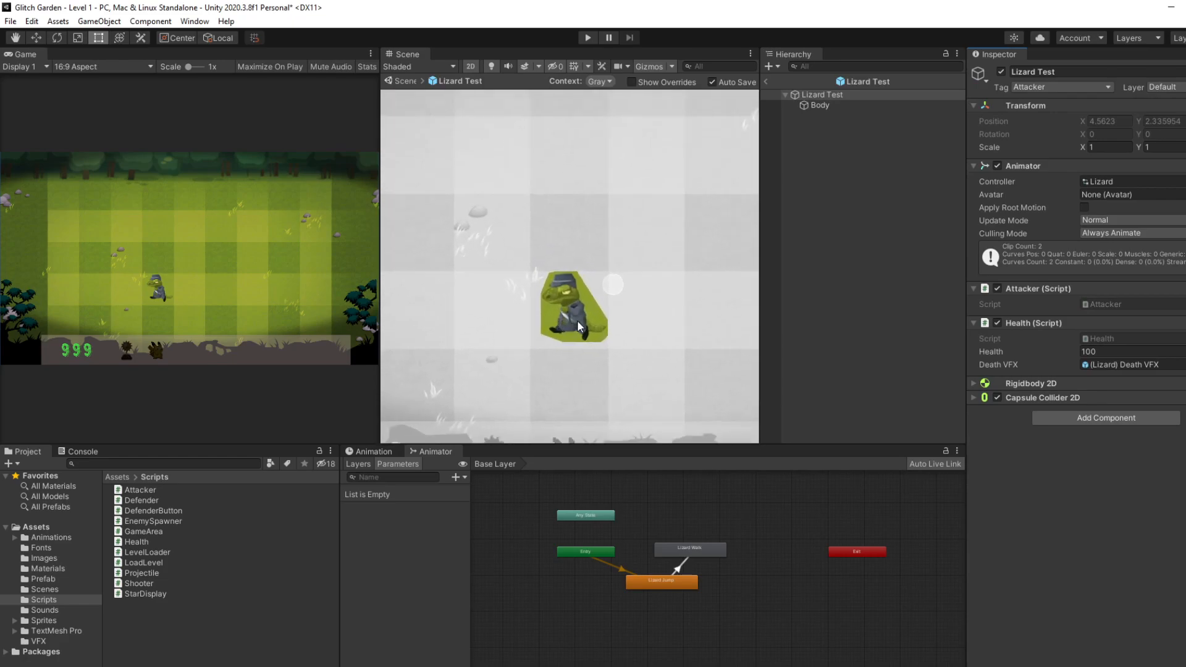
scroll(577, 320, down, 4)
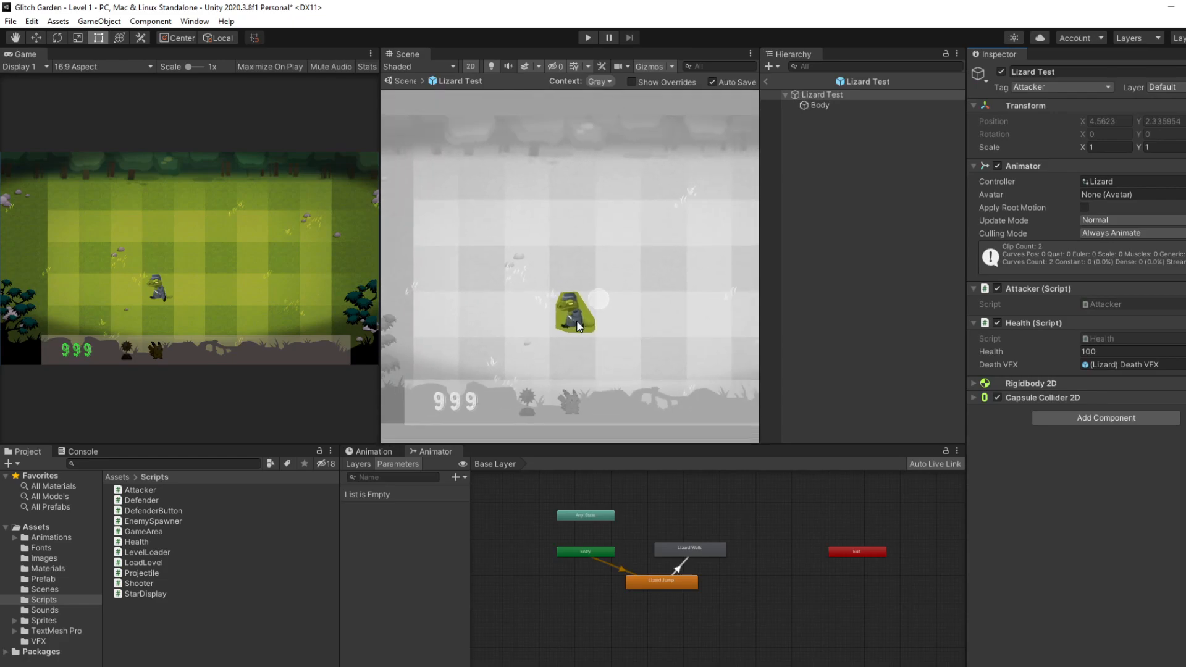
click(1025, 88)
click(820, 105)
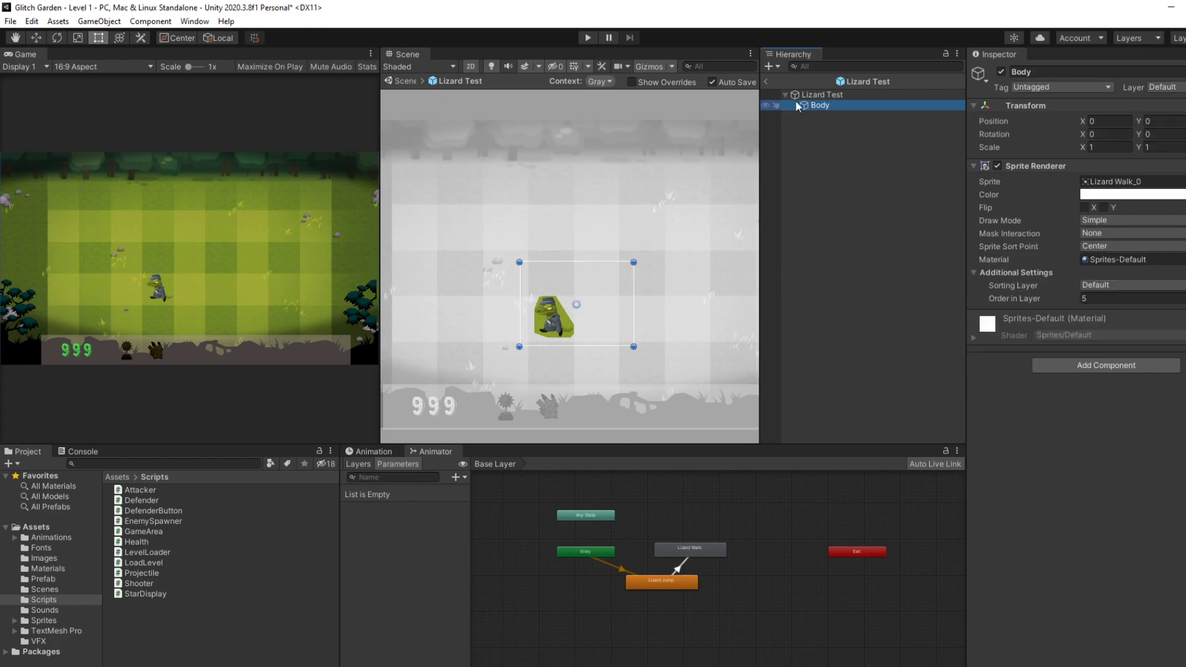
click(766, 81)
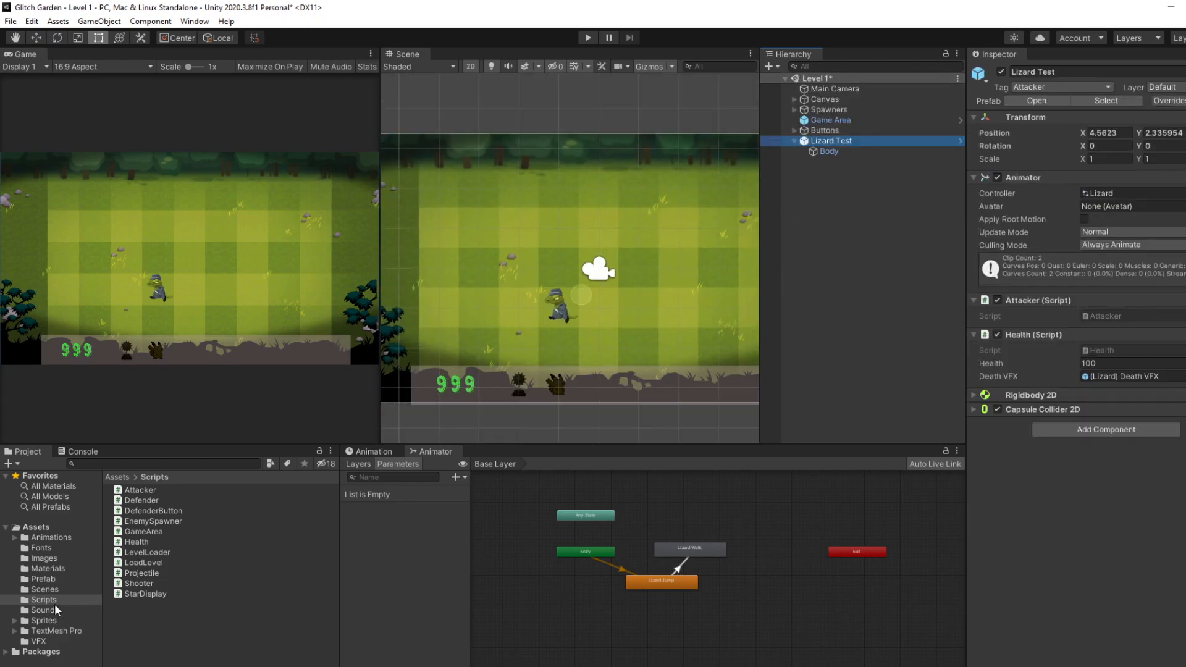
- Open the Prefab folder in the project files and review the components of the Lizard Test prefab asset
click(50, 579)
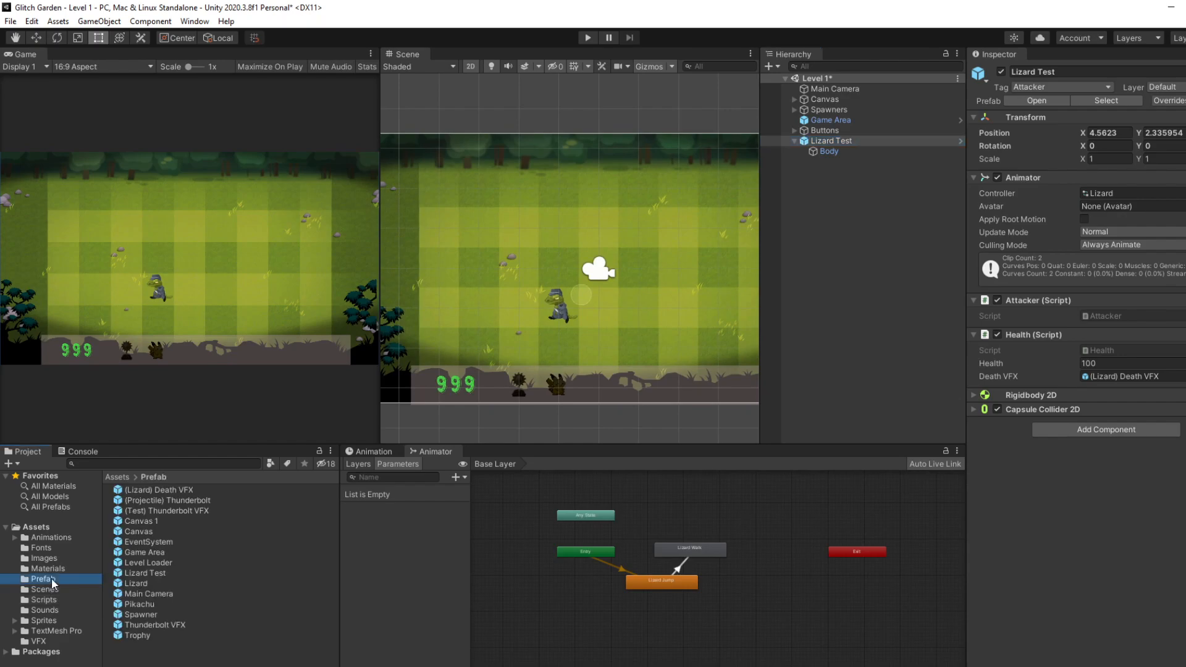
click(150, 573)
scroll(1112, 328, down, 3)
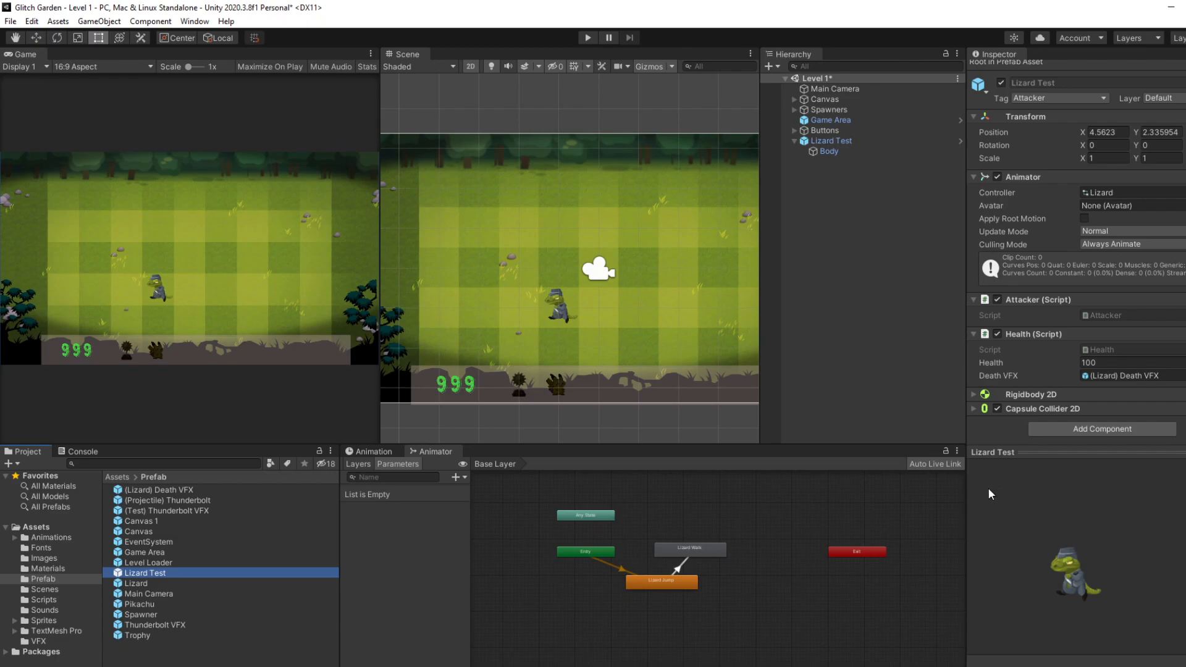
- Replace the Lizard Test prefab asset by deleting it and recreating it from the Lizard Test object in the scene
drag(831, 141, 210, 620)
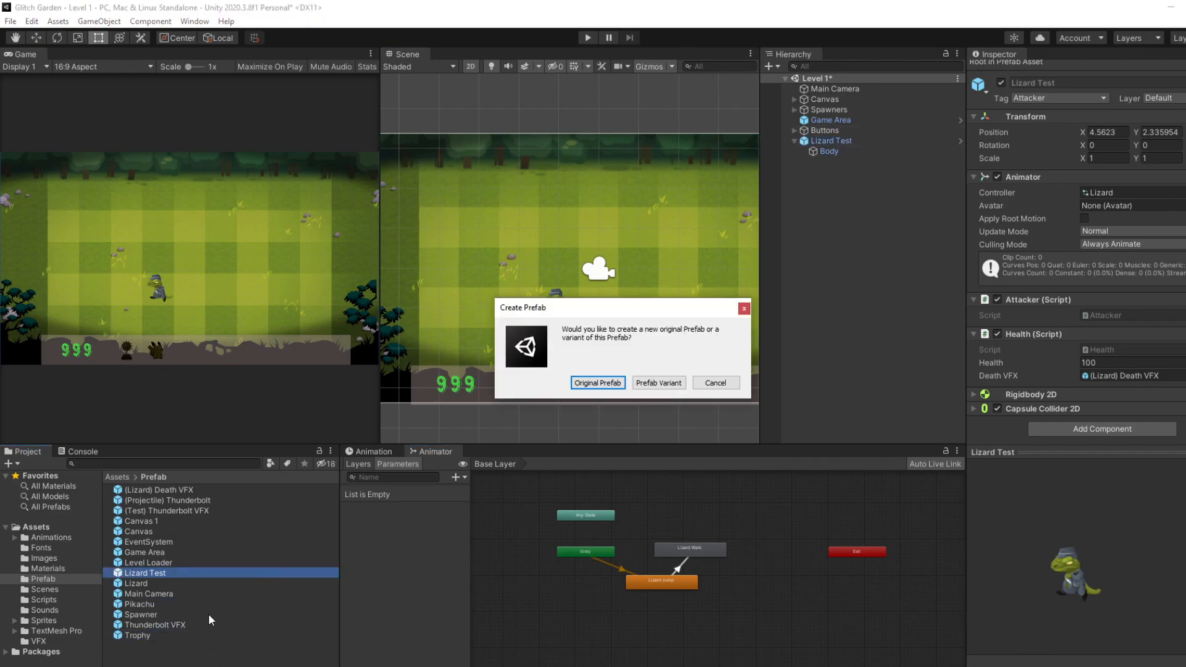
click(715, 384)
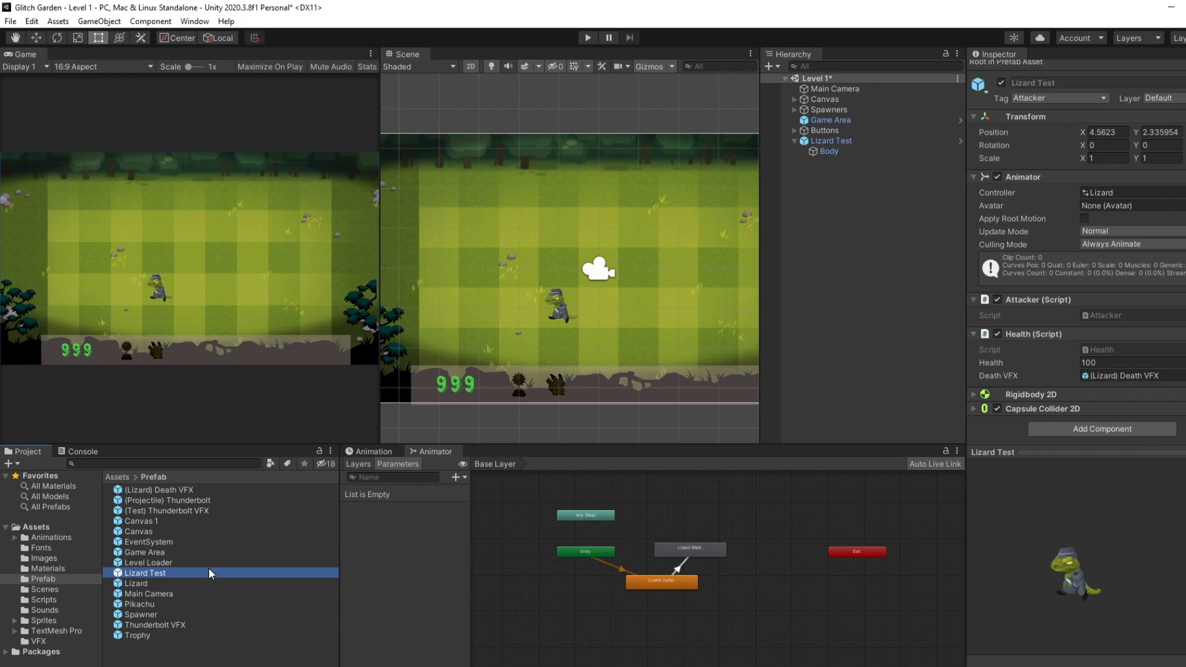
click(163, 569)
key(BackSpace)
click(153, 573)
key(Delete)
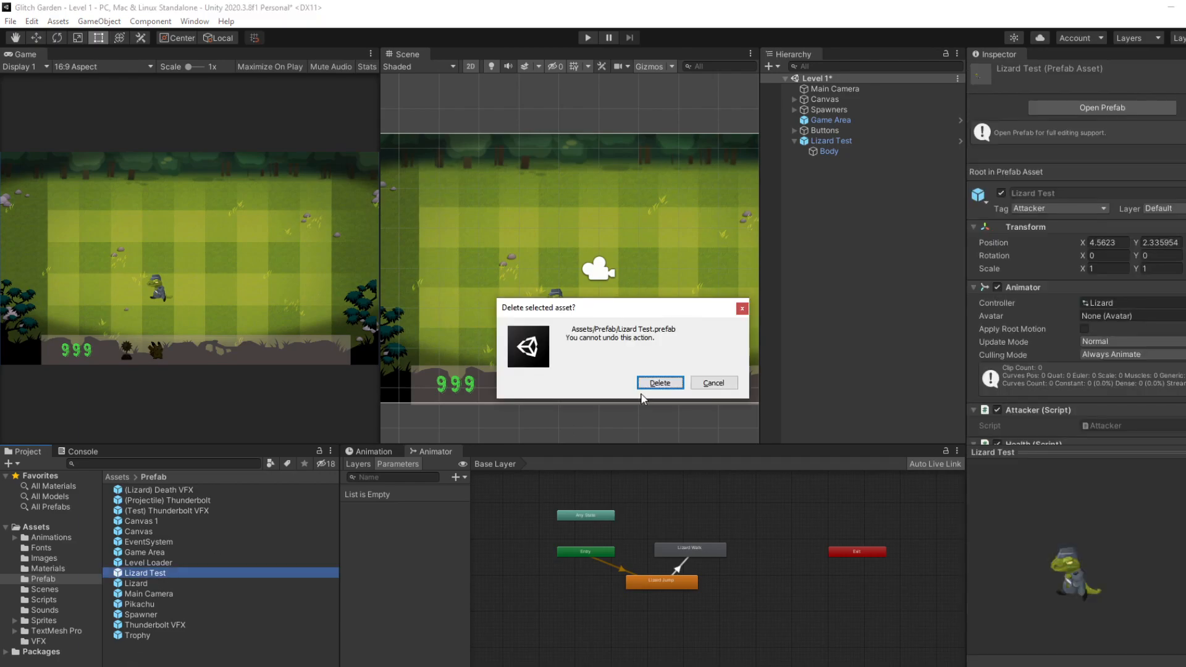
click(677, 379)
drag(831, 141, 210, 640)
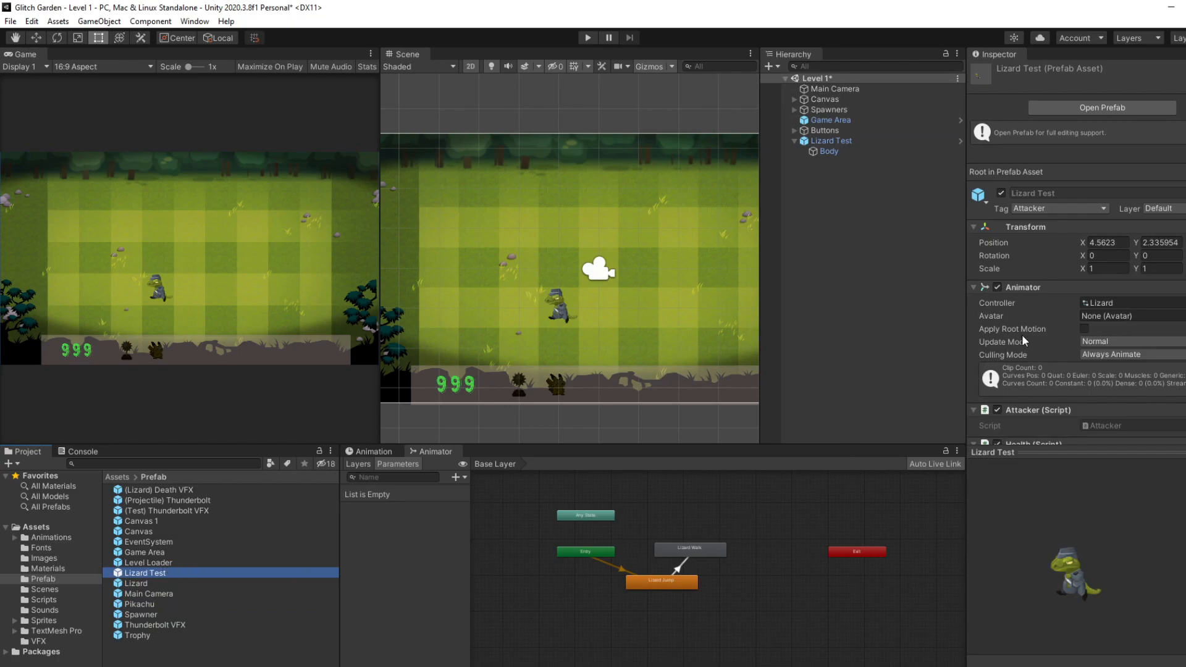
- Remove Lizard Test from the scene and assign the Lizard Test prefab as the Attacker Prefab of Spawner (1)
click(851, 141)
key(Delete)
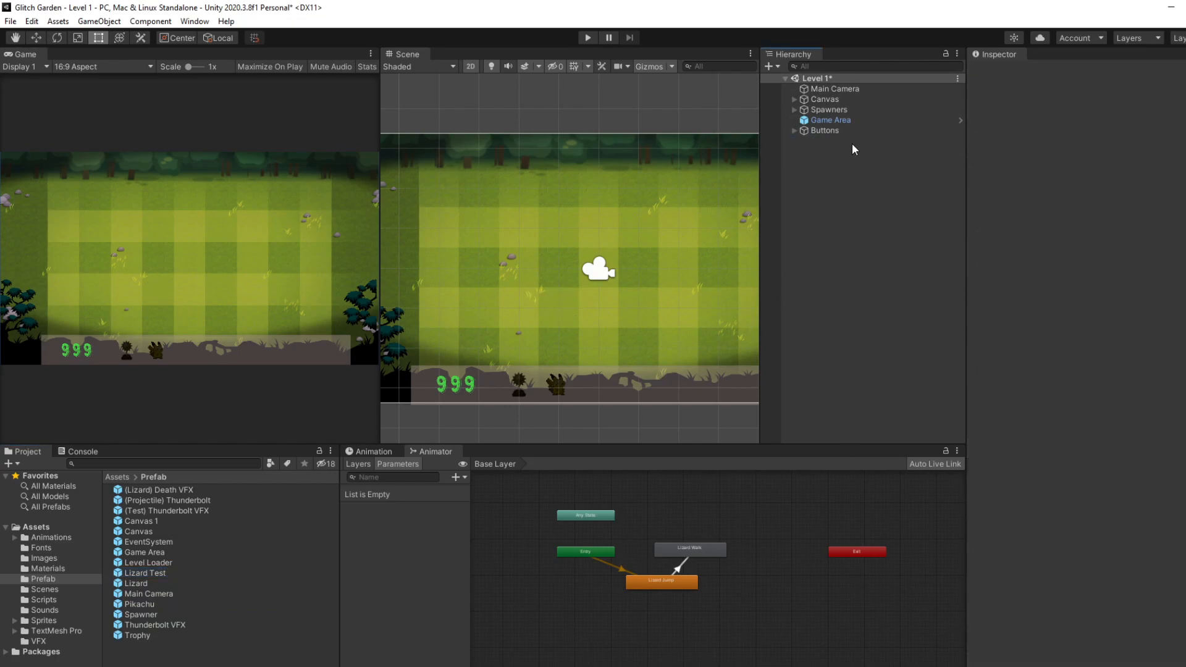
click(856, 101)
click(849, 110)
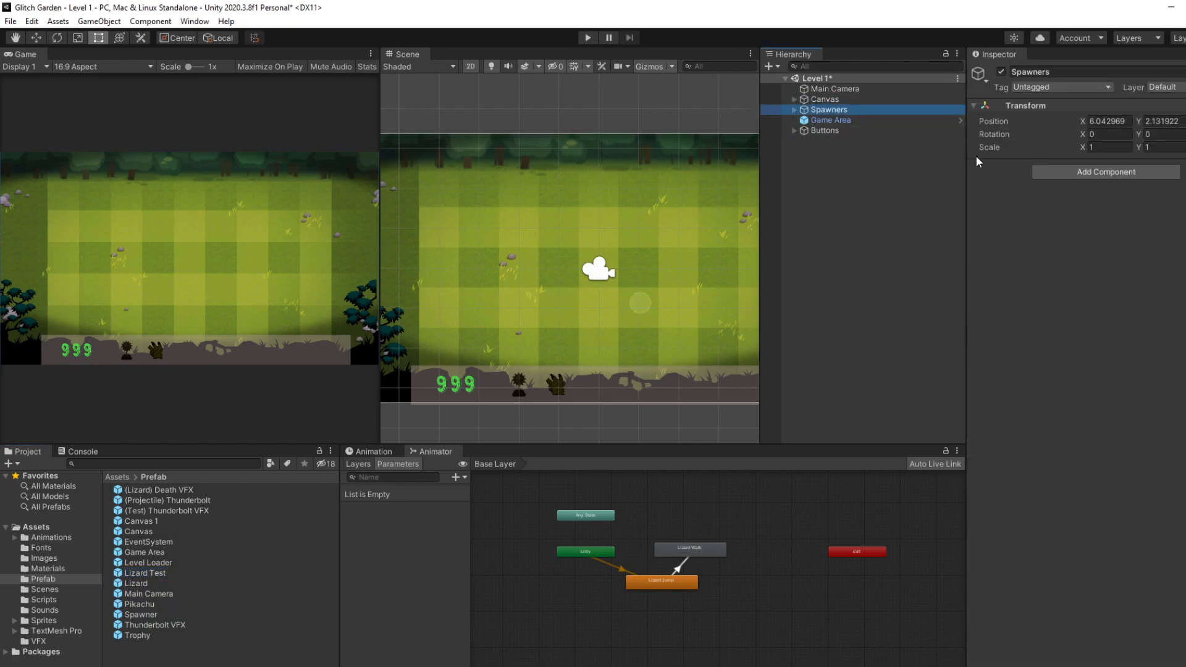
click(795, 109)
click(842, 161)
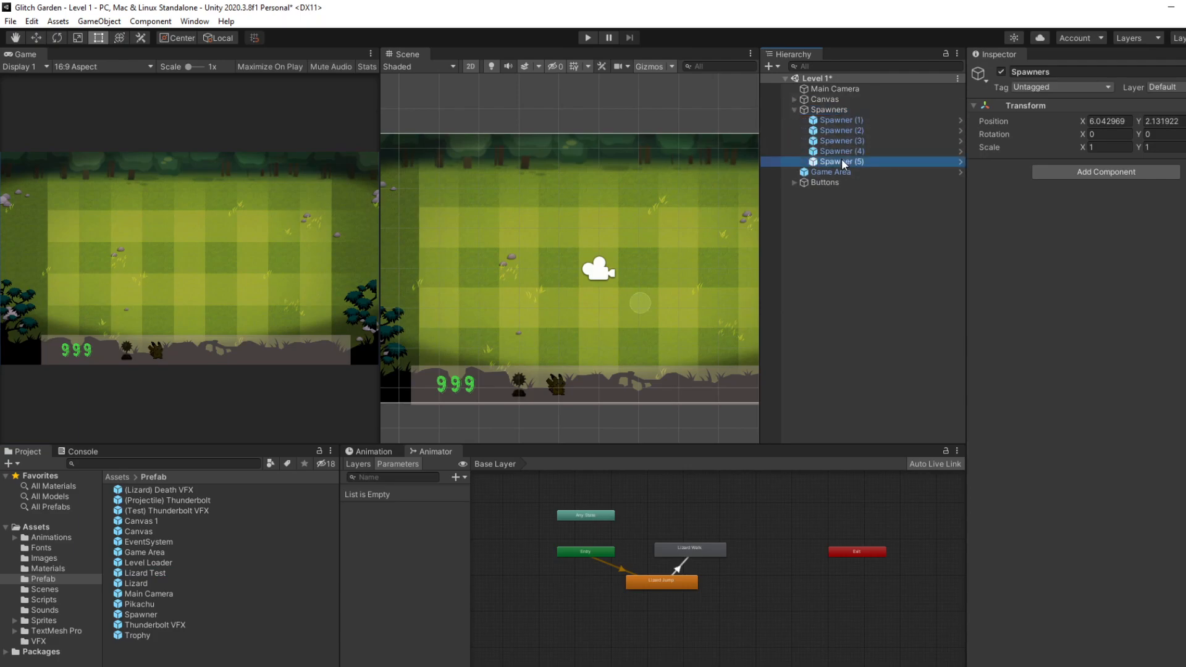
click(867, 121)
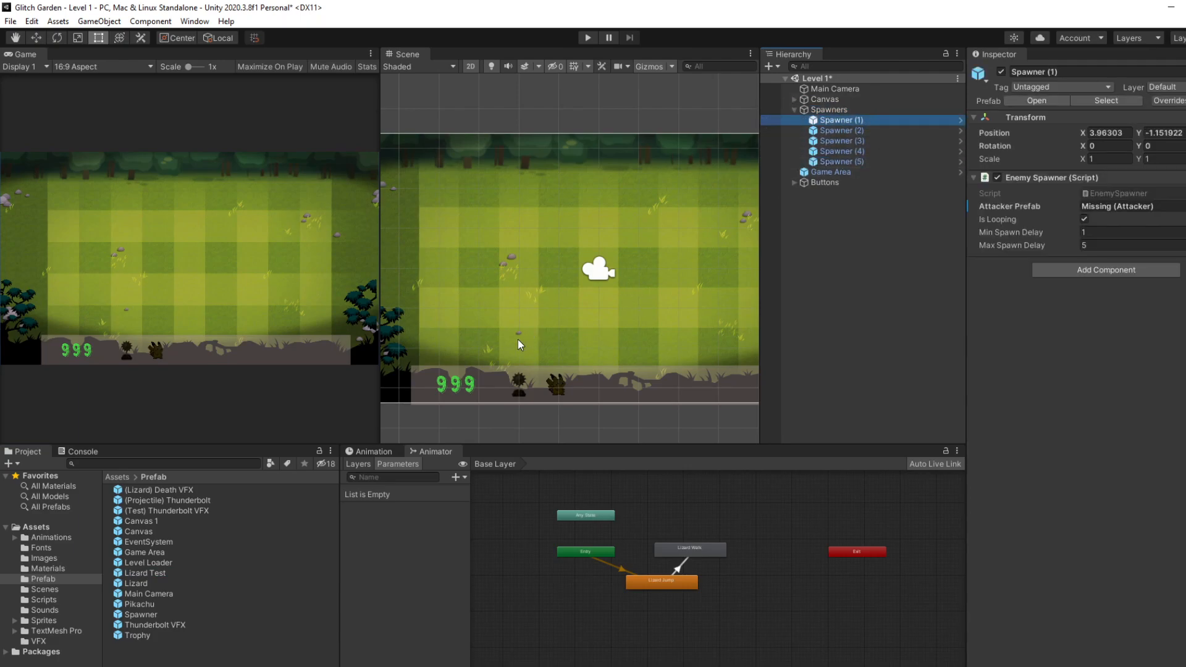
drag(160, 574, 1143, 208)
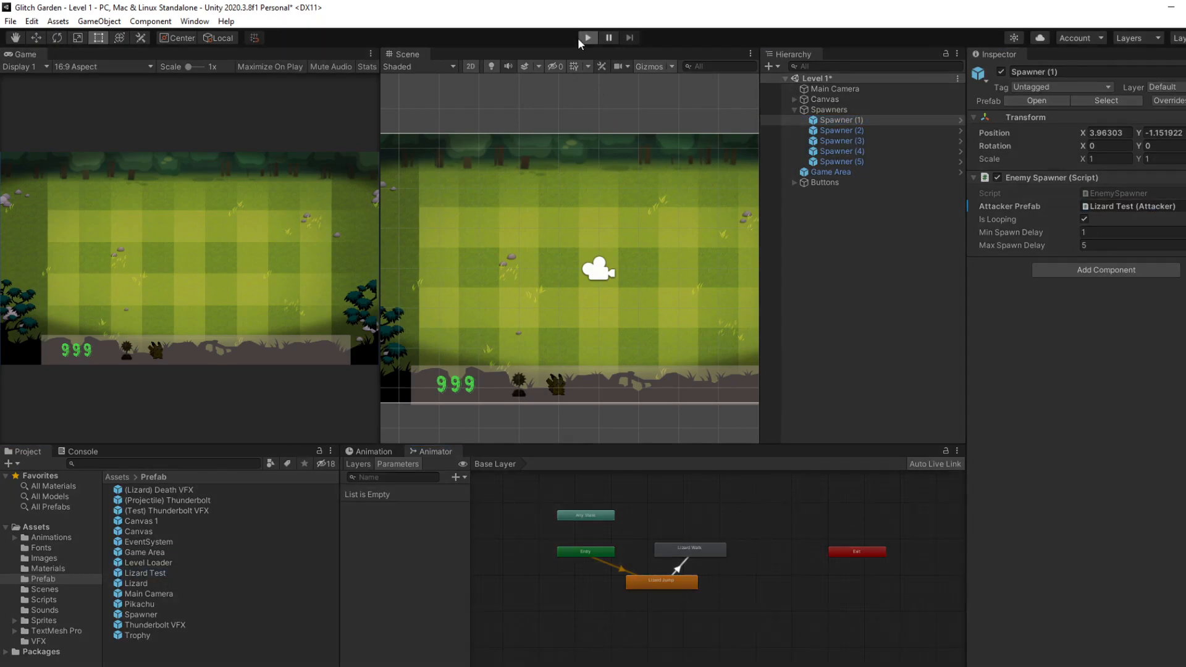
- Run the level to check the movement of the spawned lizards, and stop the playback
click(587, 38)
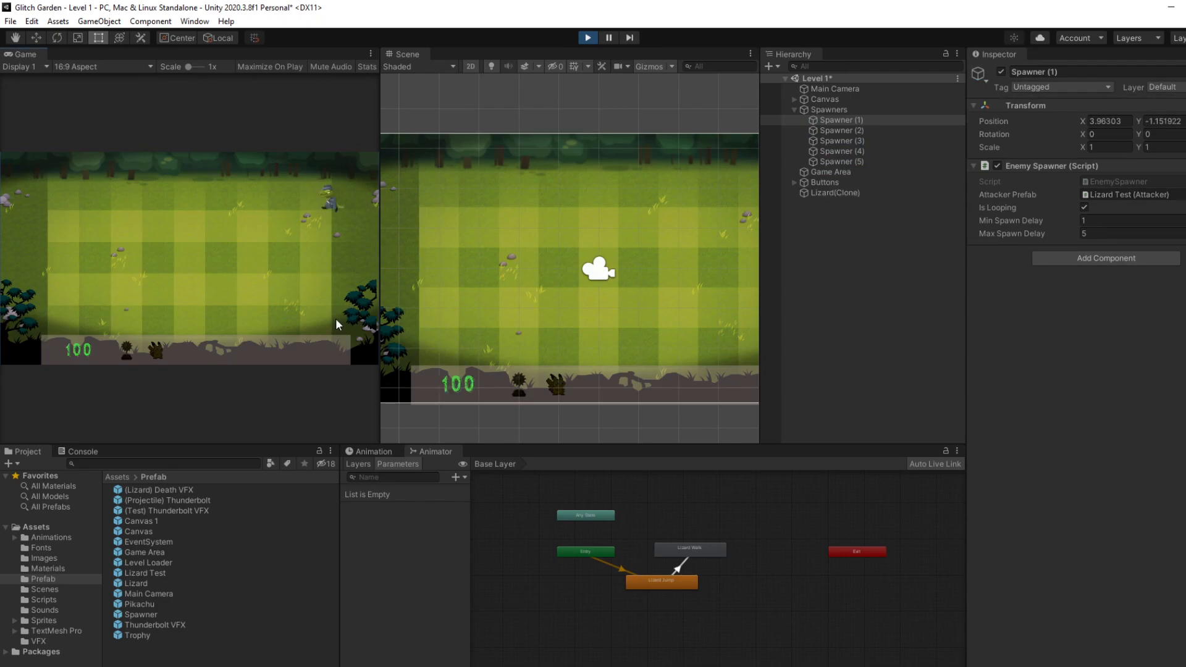
scroll(413, 276, down, 1)
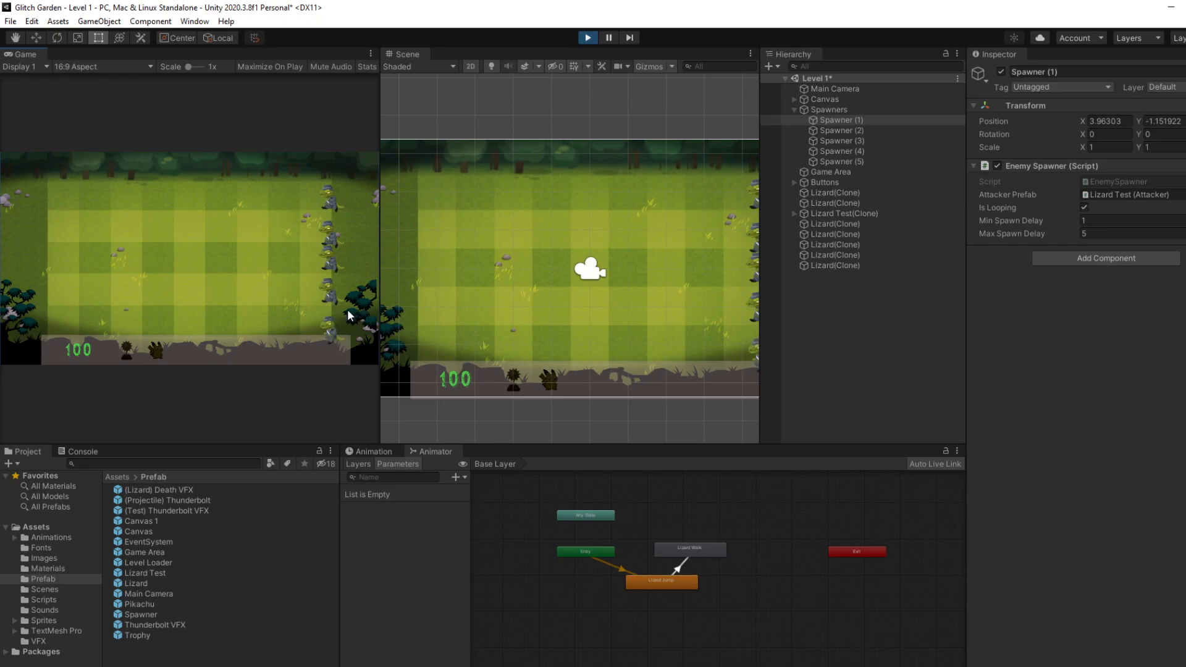
click(589, 37)
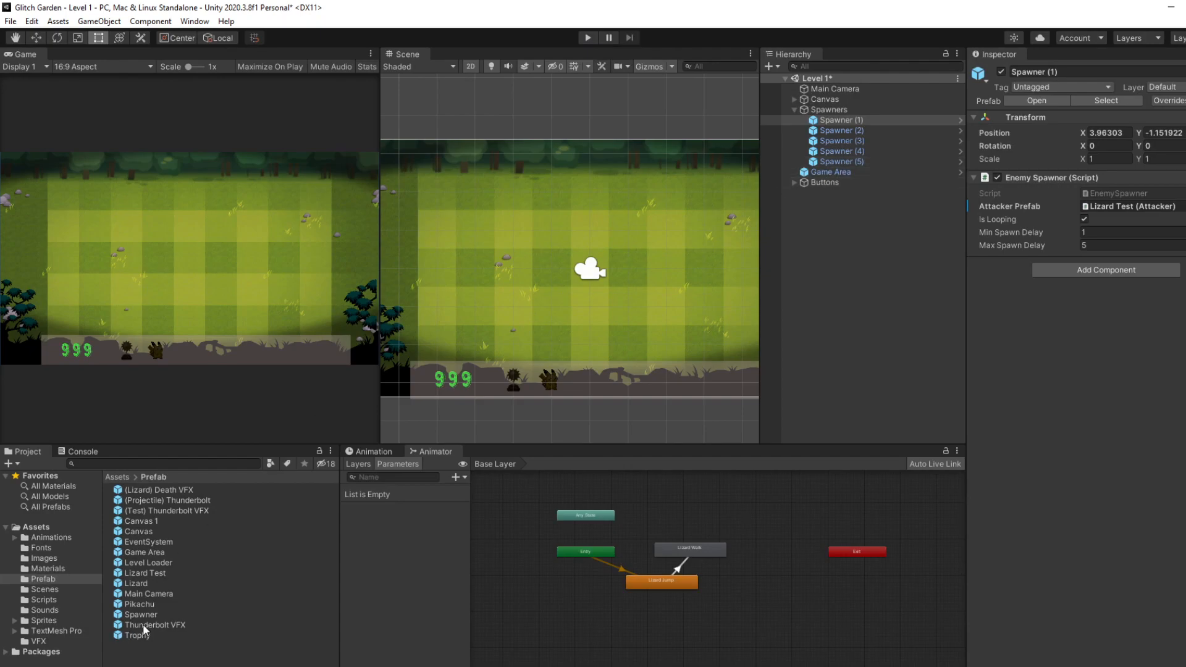
- Review the components of the Lizard Test prefab and the code of the Attacker script
click(151, 571)
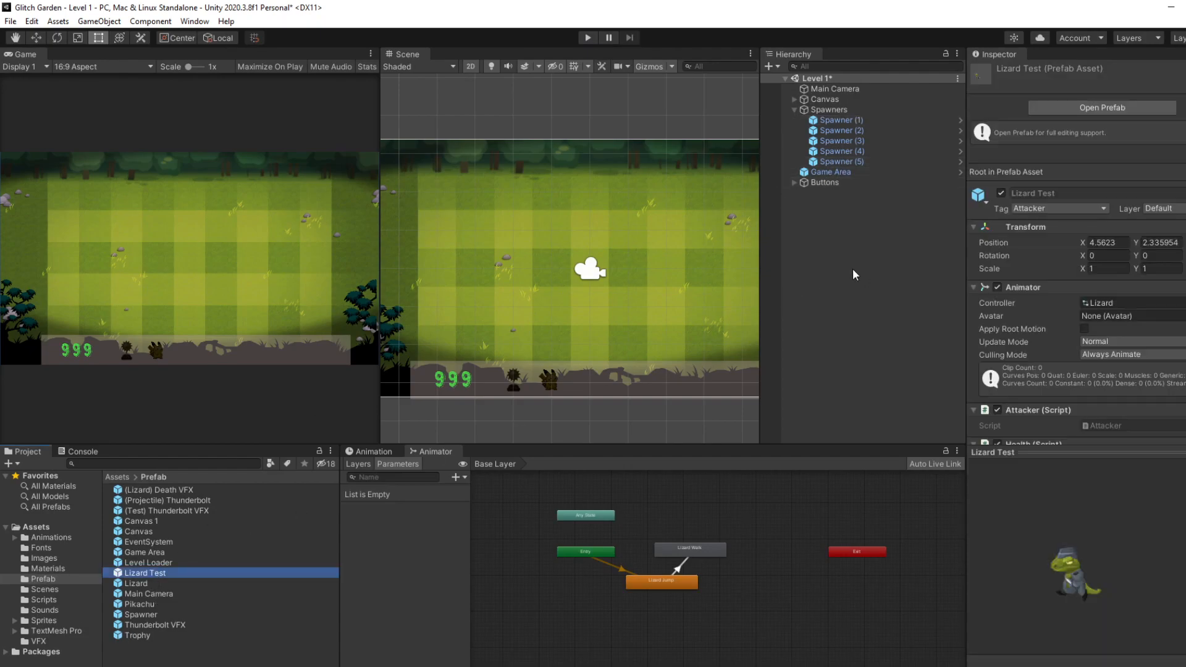
scroll(1099, 283, down, 3)
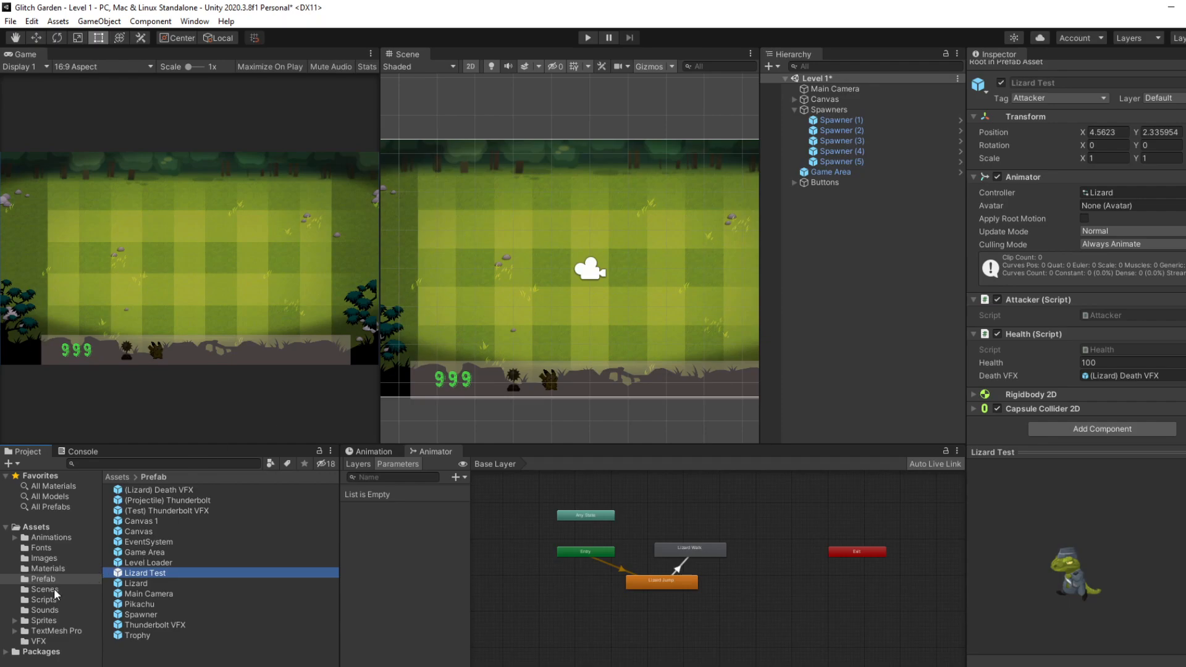
click(42, 599)
click(141, 491)
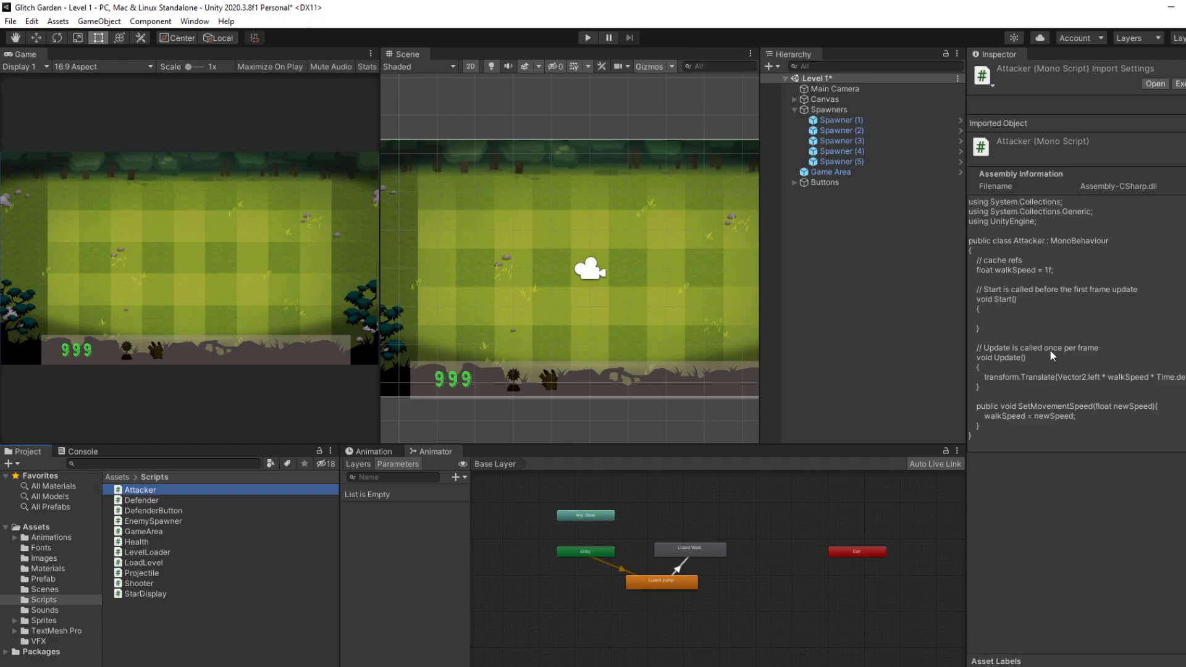
- Open the Lizard Walk clip from the attackers' Animations folder and add an animation event at frame 0
click(374, 452)
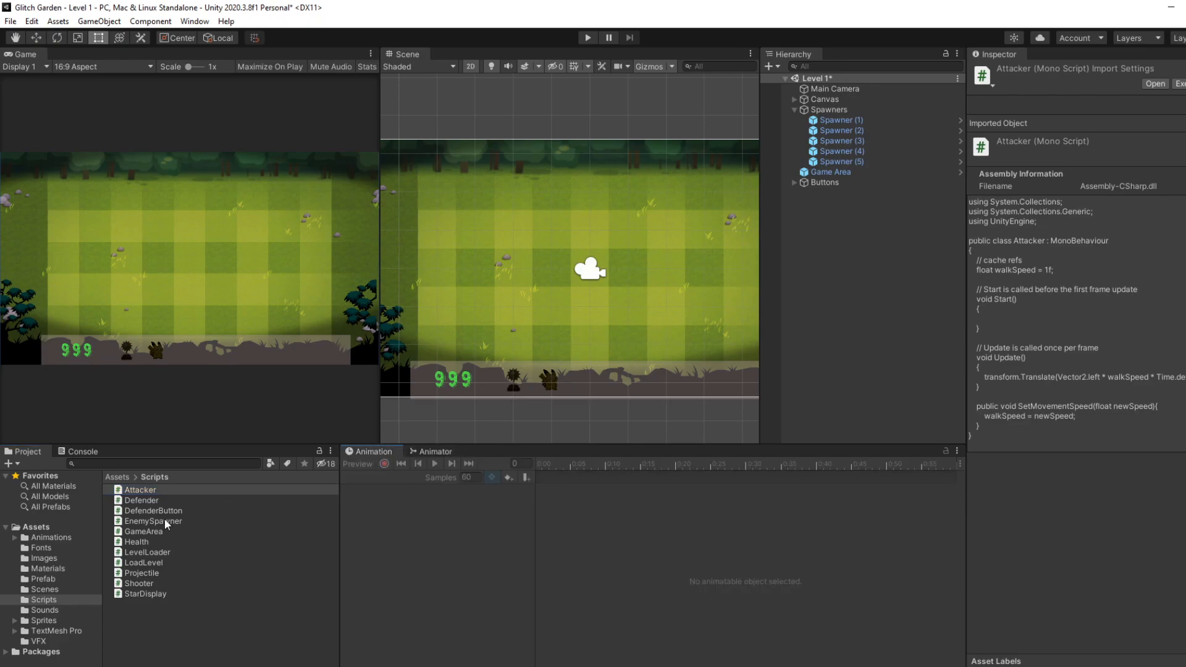
click(62, 538)
double_click(142, 490)
double_click(138, 490)
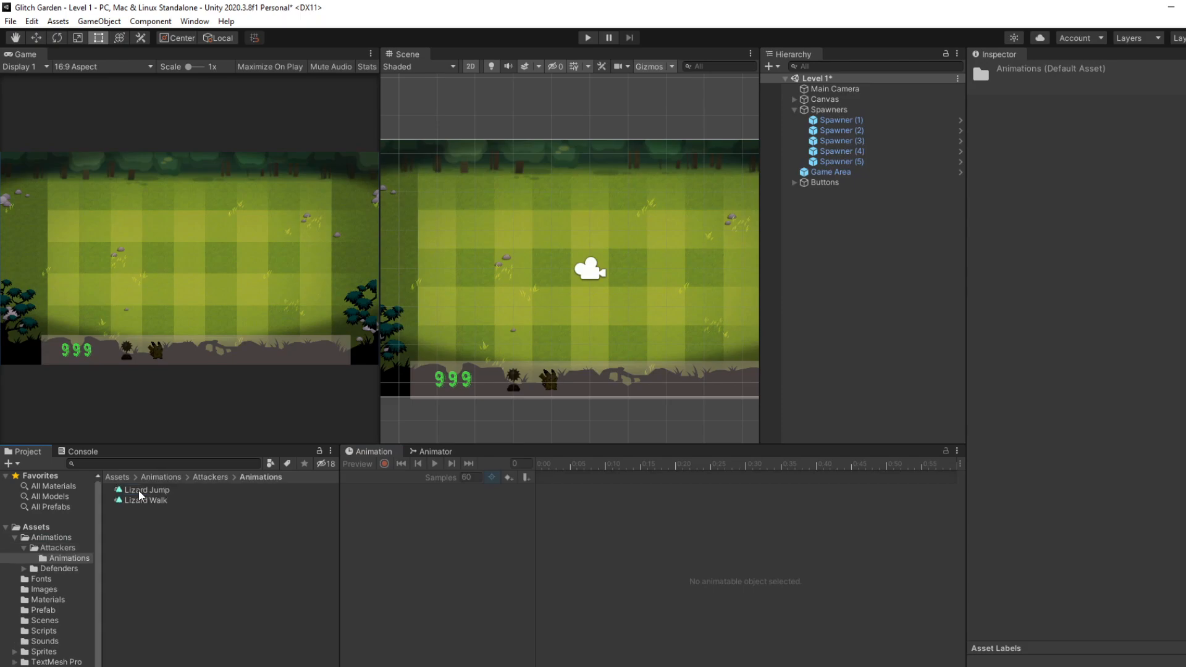
click(131, 500)
click(559, 469)
click(525, 477)
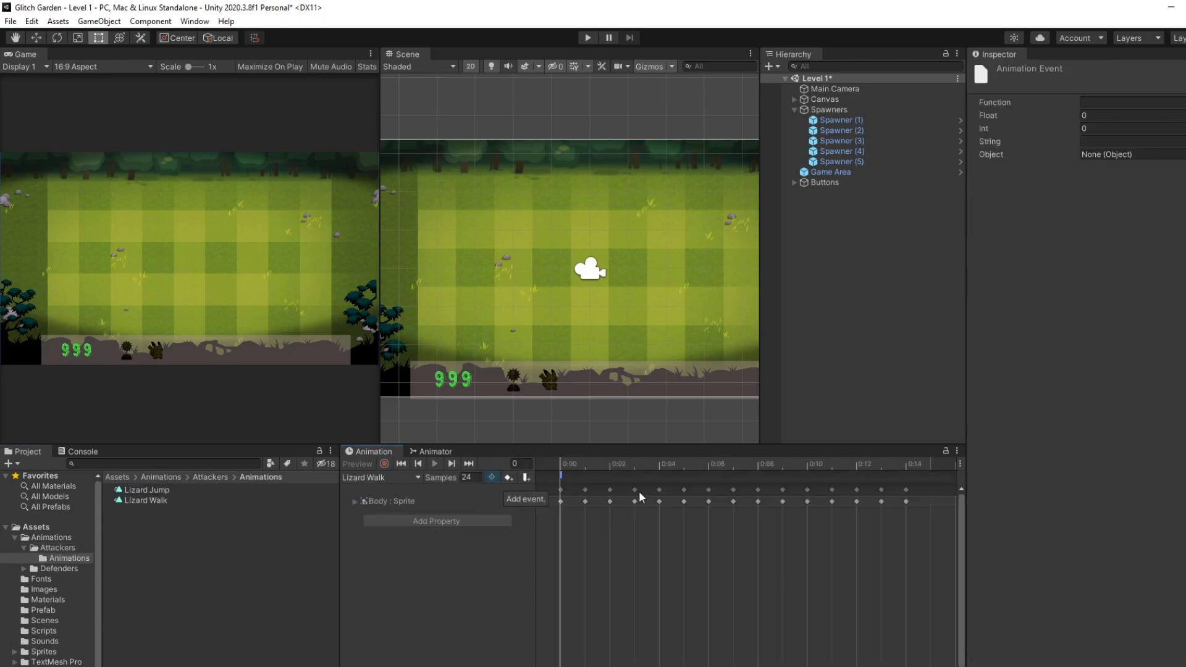
- Set the Lizard Walk event at frame 0 to call SetMovementSpeed with a float value of 1, and run the level
click(890, 306)
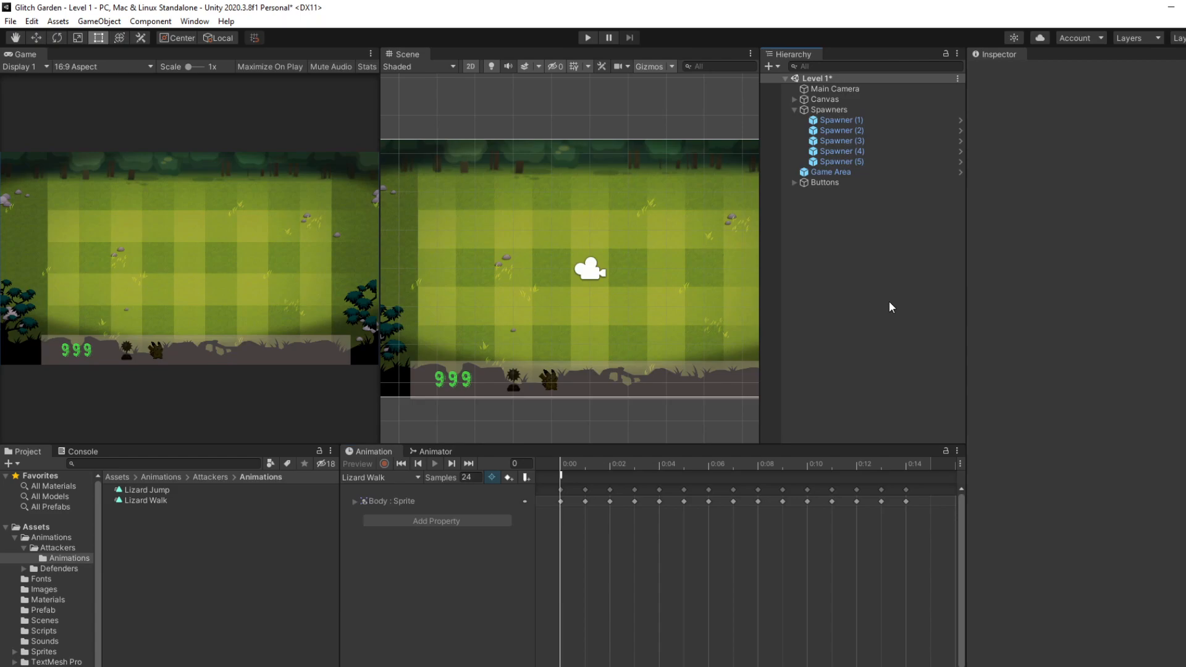
click(560, 474)
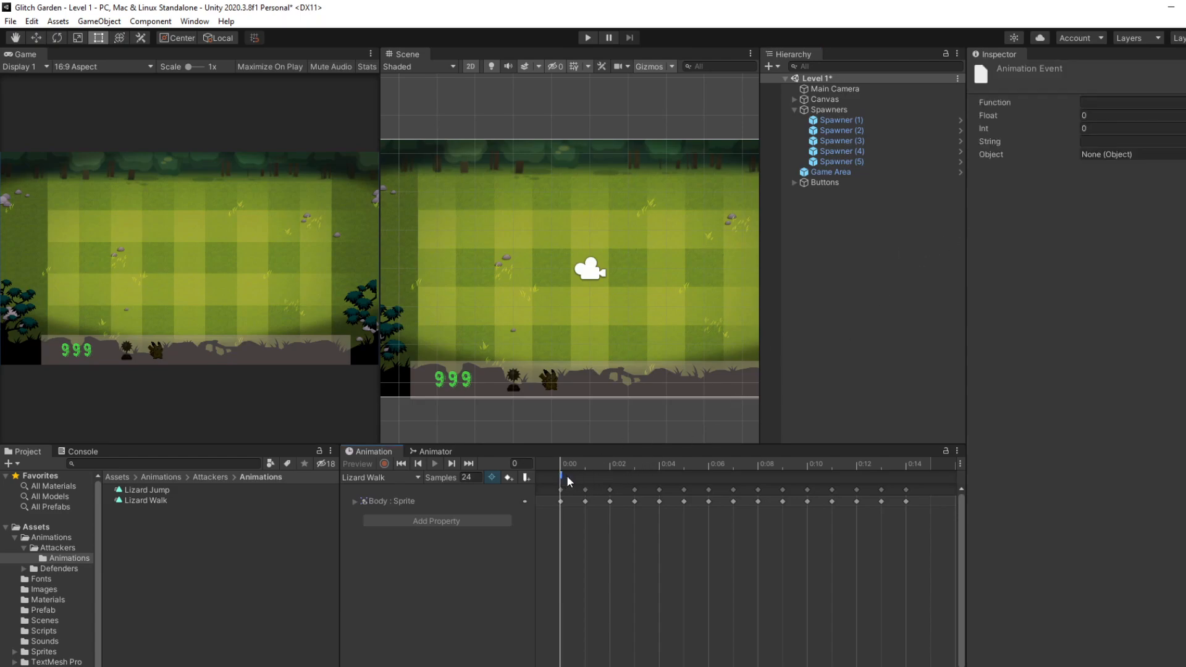
click(1043, 286)
click(884, 198)
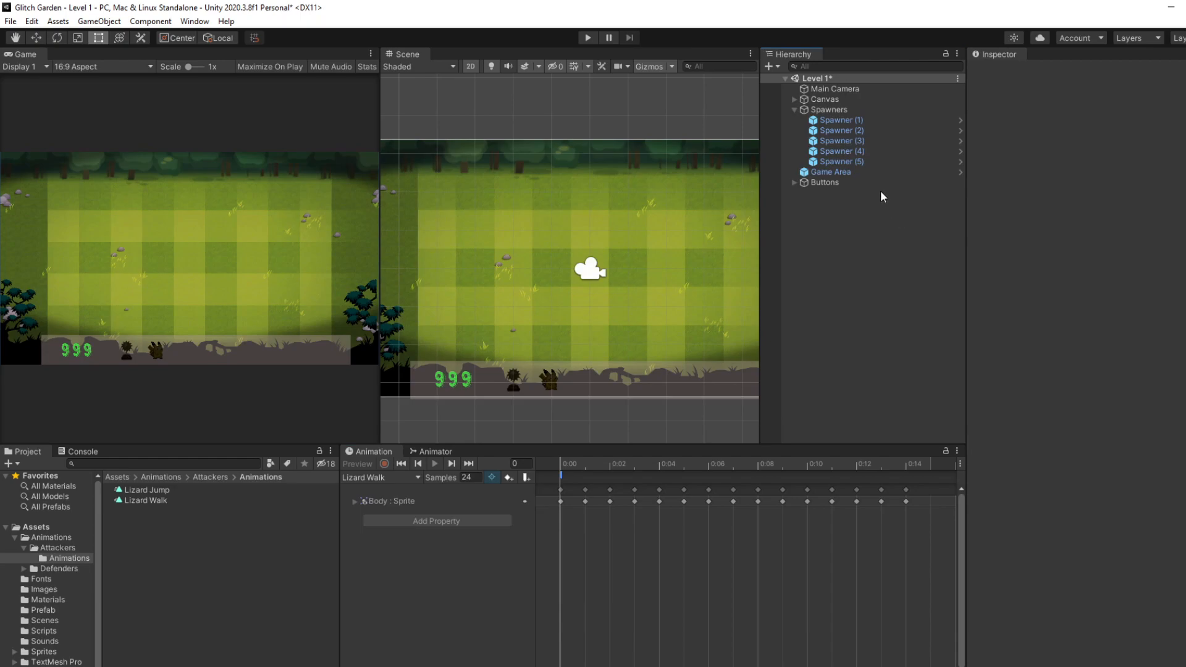
click(562, 477)
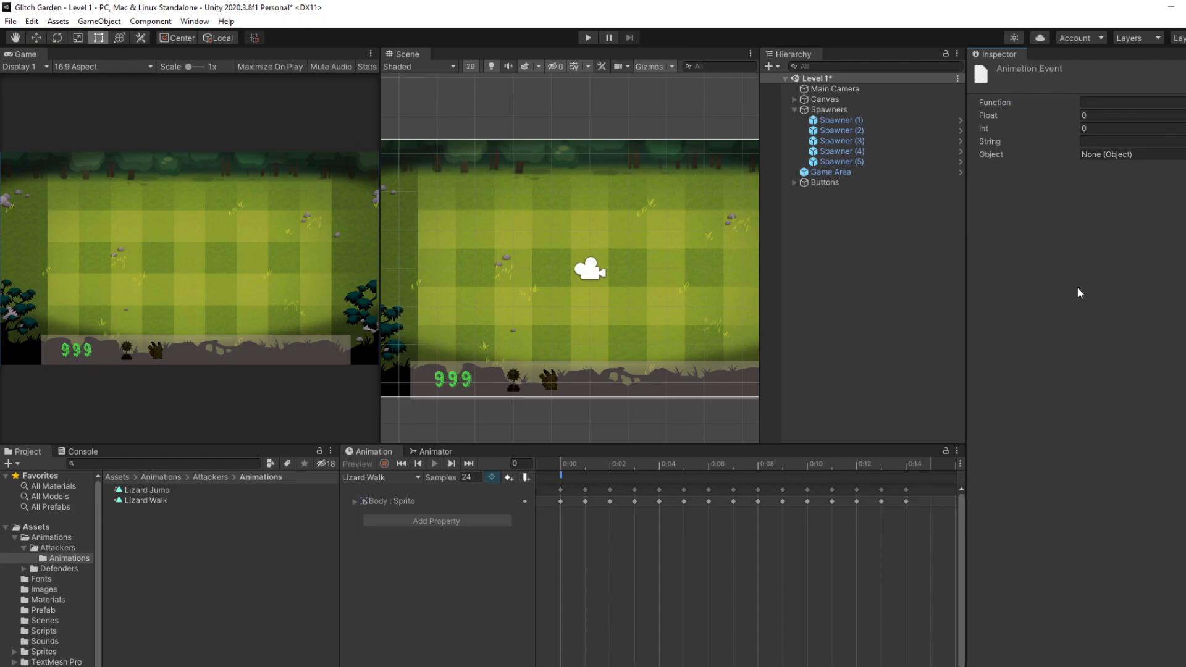
key(e)
click(1098, 103)
text(SetMovementSpeed)
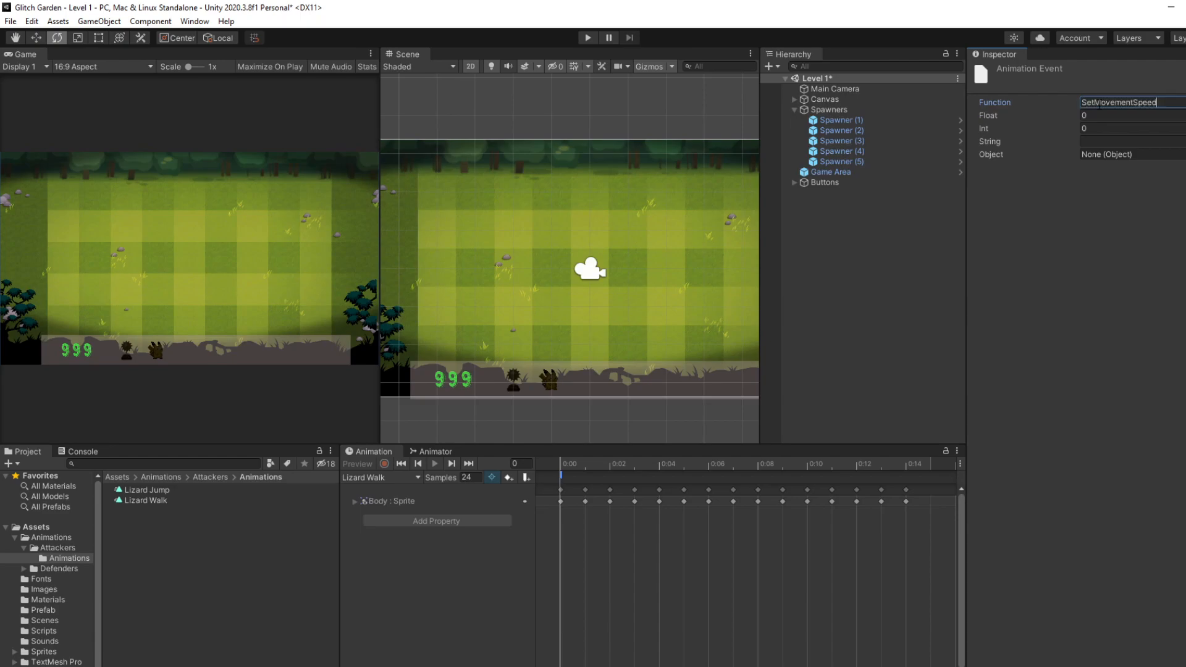
key(Tab)
text(1)
click(1077, 391)
click(589, 40)
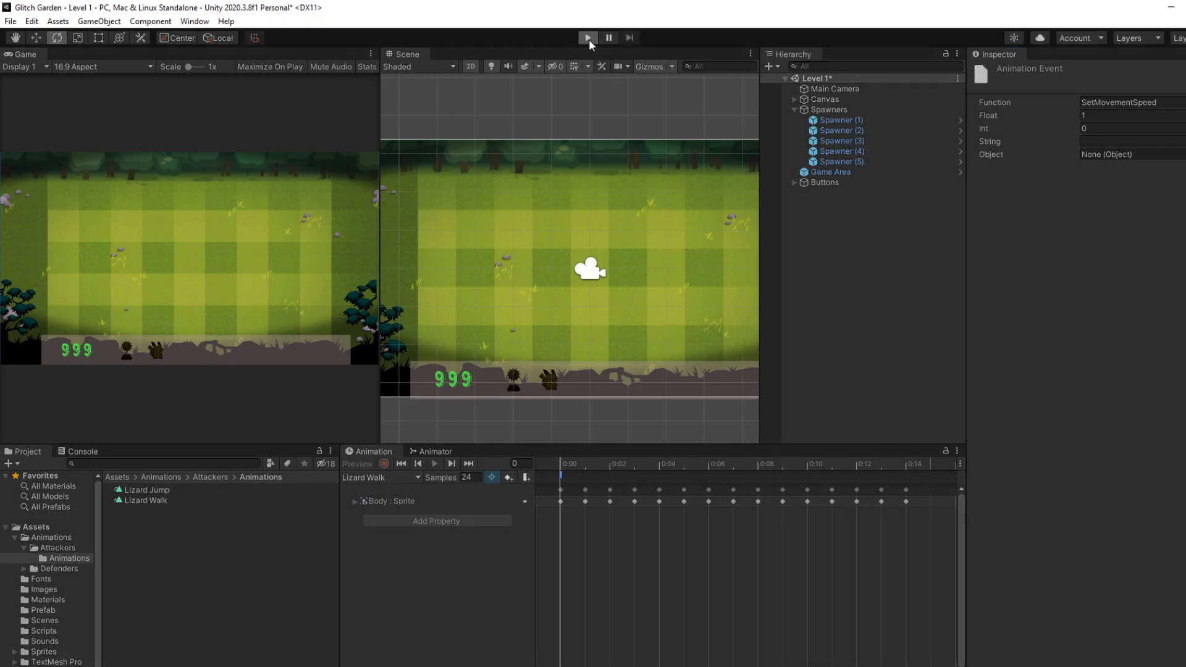
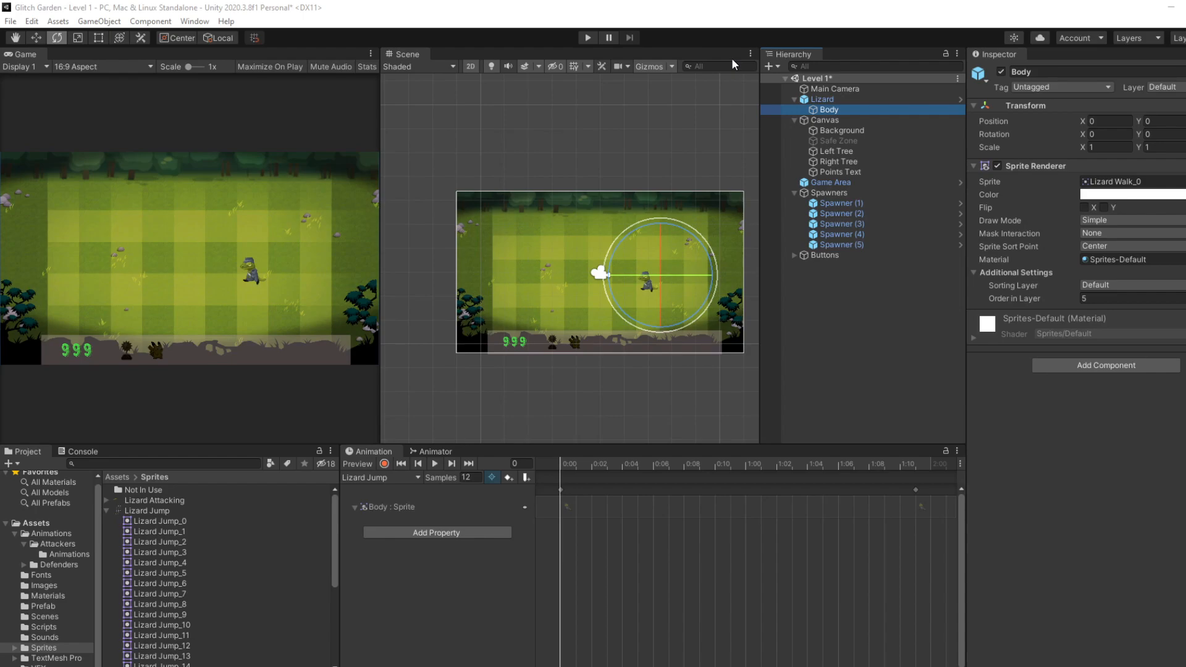
scroll(747, 516, down, 1)
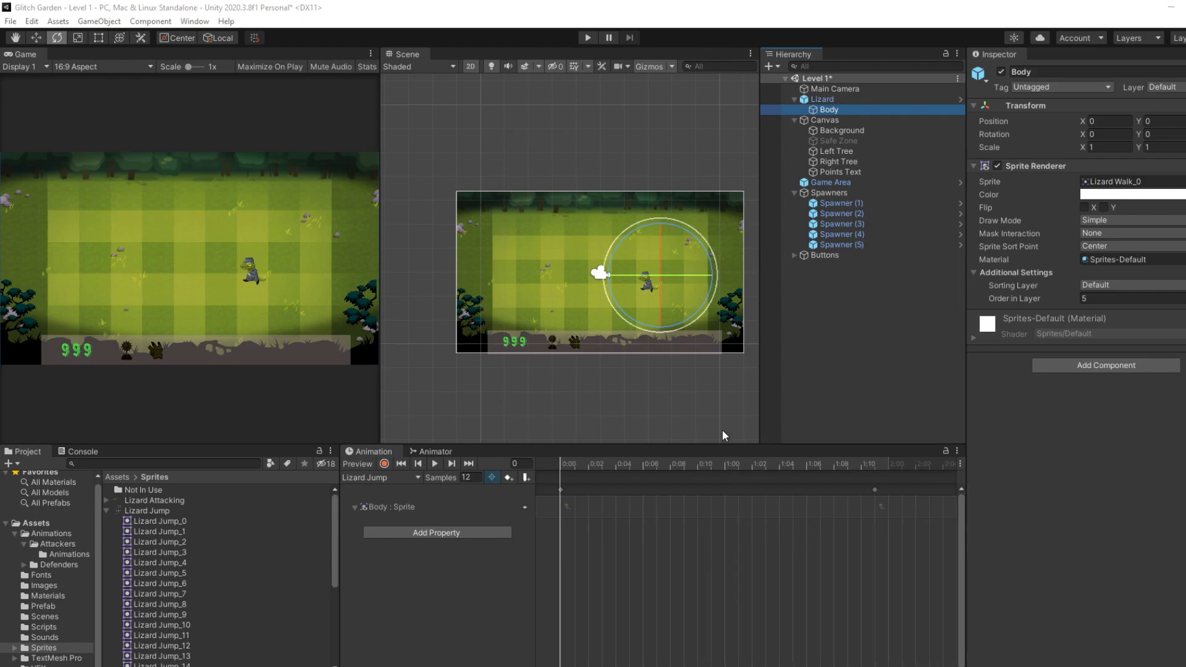
middle_drag(616, 398, 611, 369)
scroll(652, 367, up, 1)
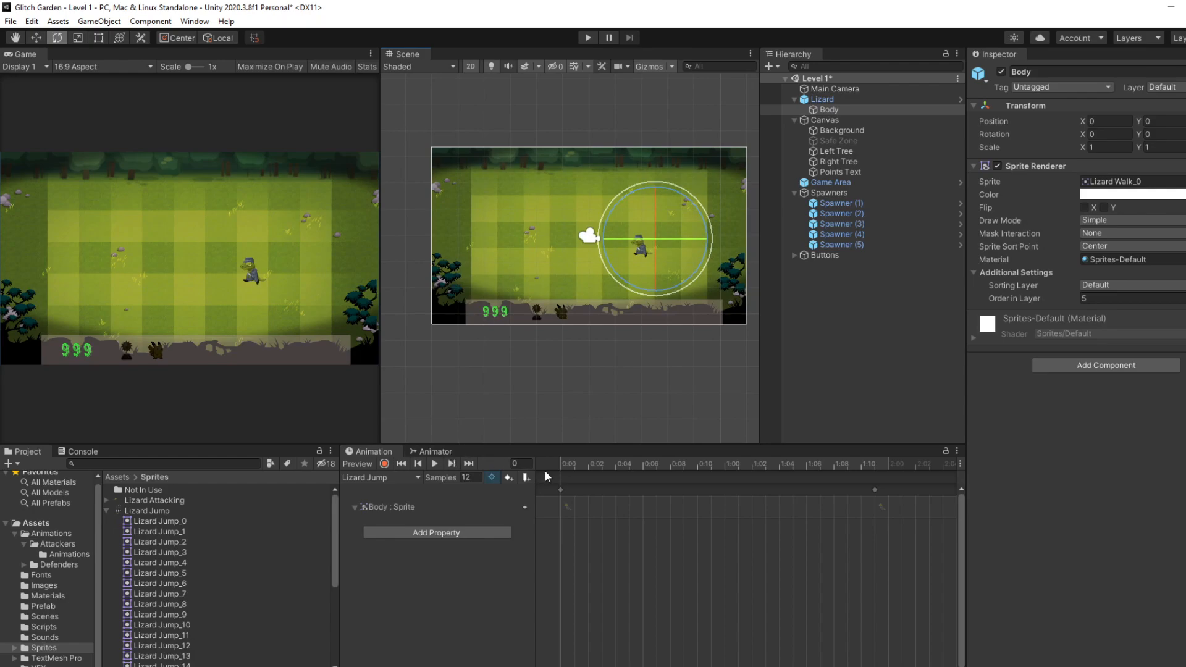
scroll(648, 504, up, 1)
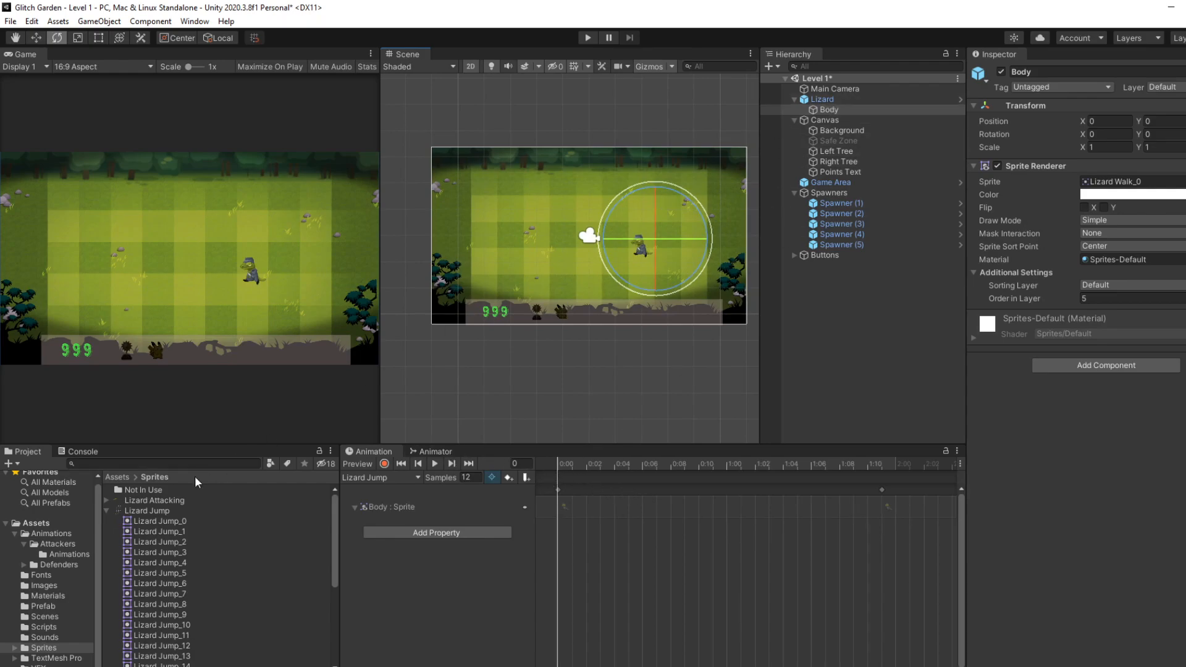
- Open the Lizard Jump clip from the attackers' Animations folder and try to shift its sprite keyframes along the timeline
click(67, 552)
click(162, 490)
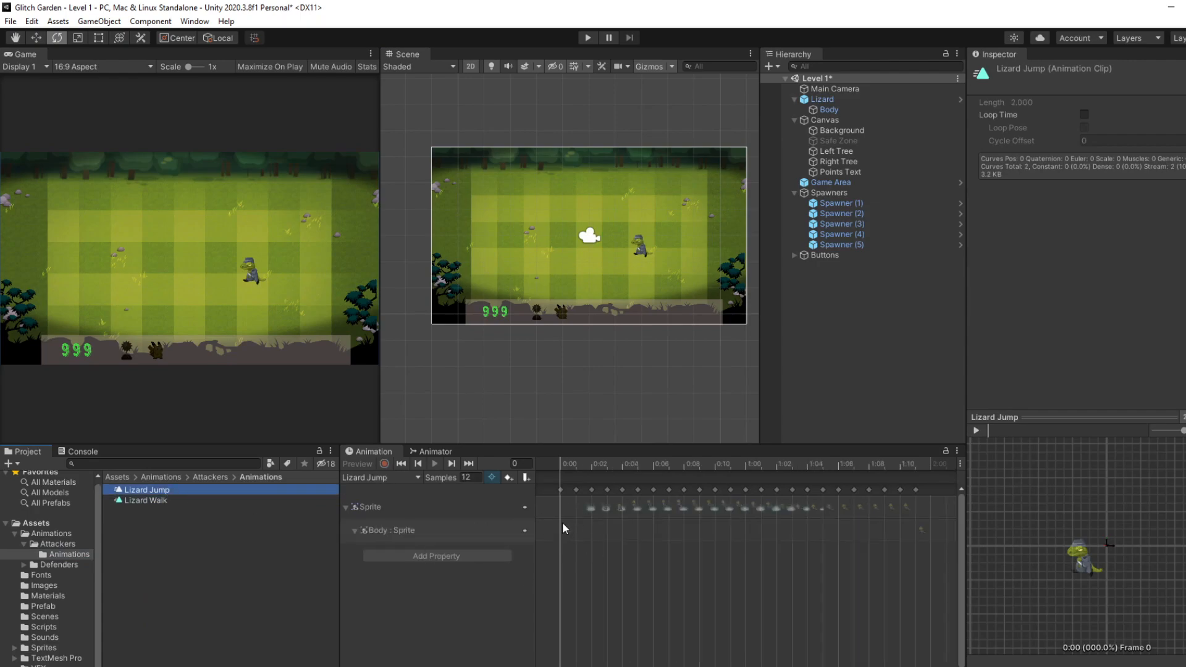
click(562, 491)
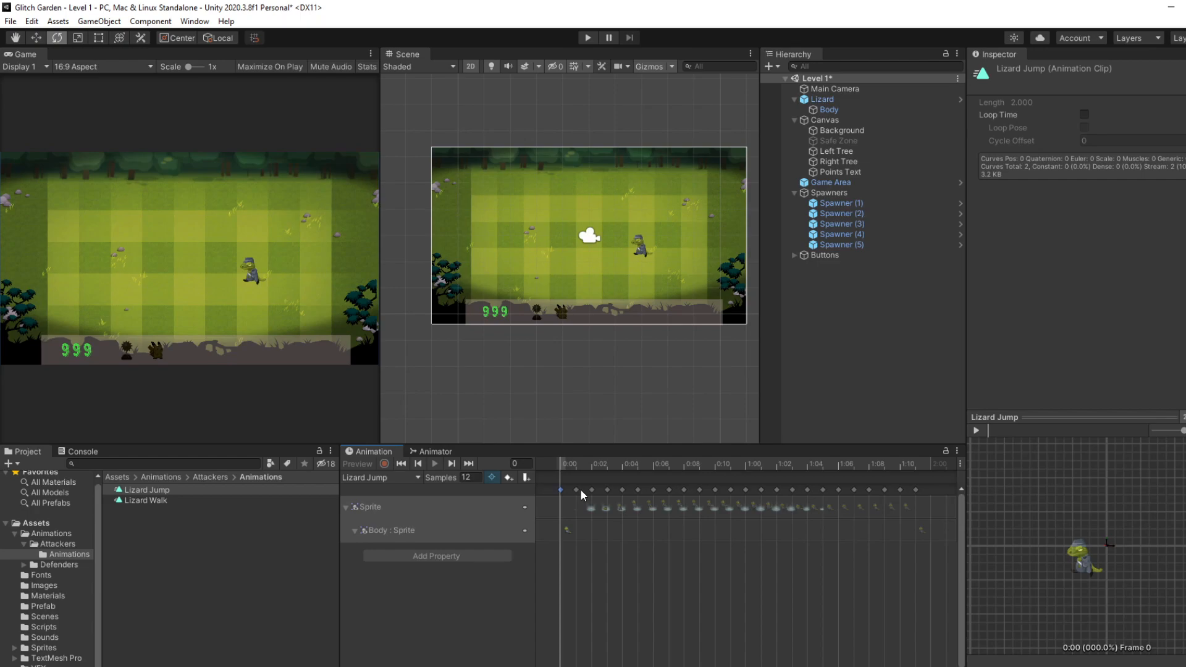
click(581, 490)
drag(577, 491, 574, 544)
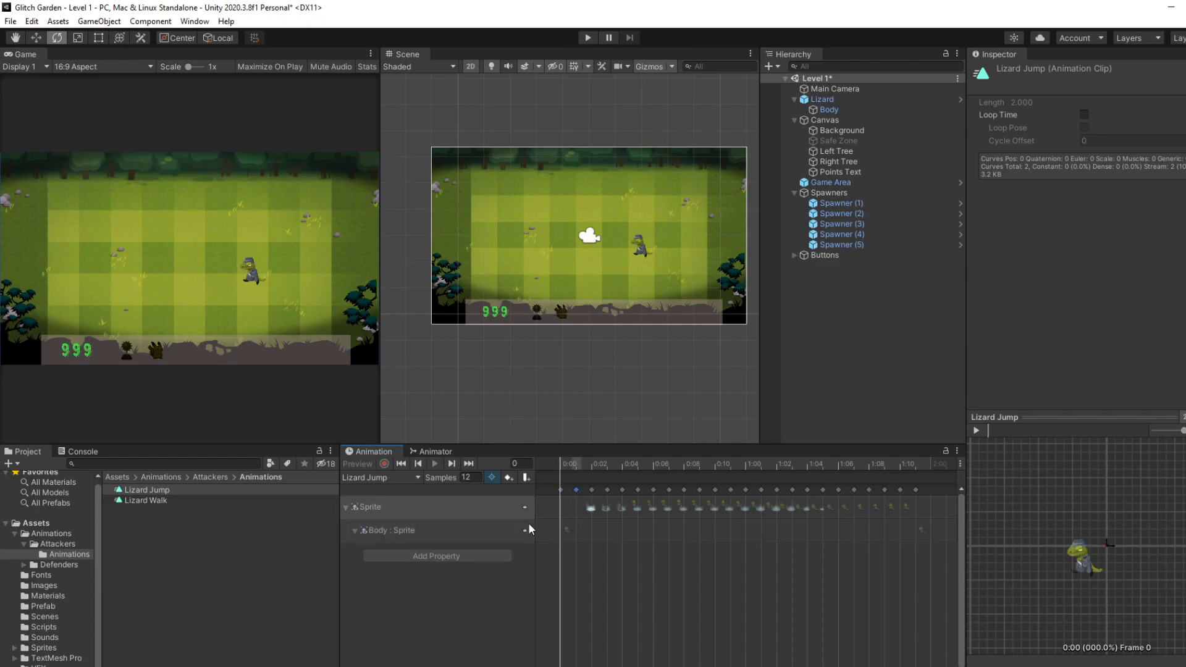
click(566, 490)
drag(561, 499, 623, 507)
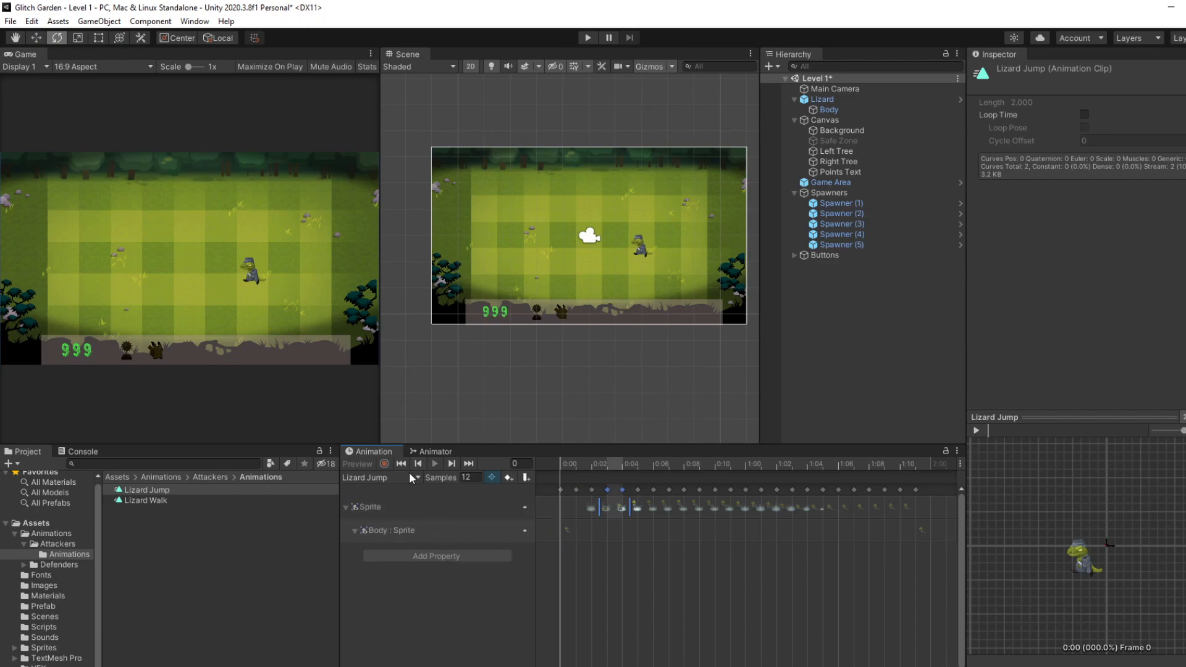
drag(620, 494, 917, 494)
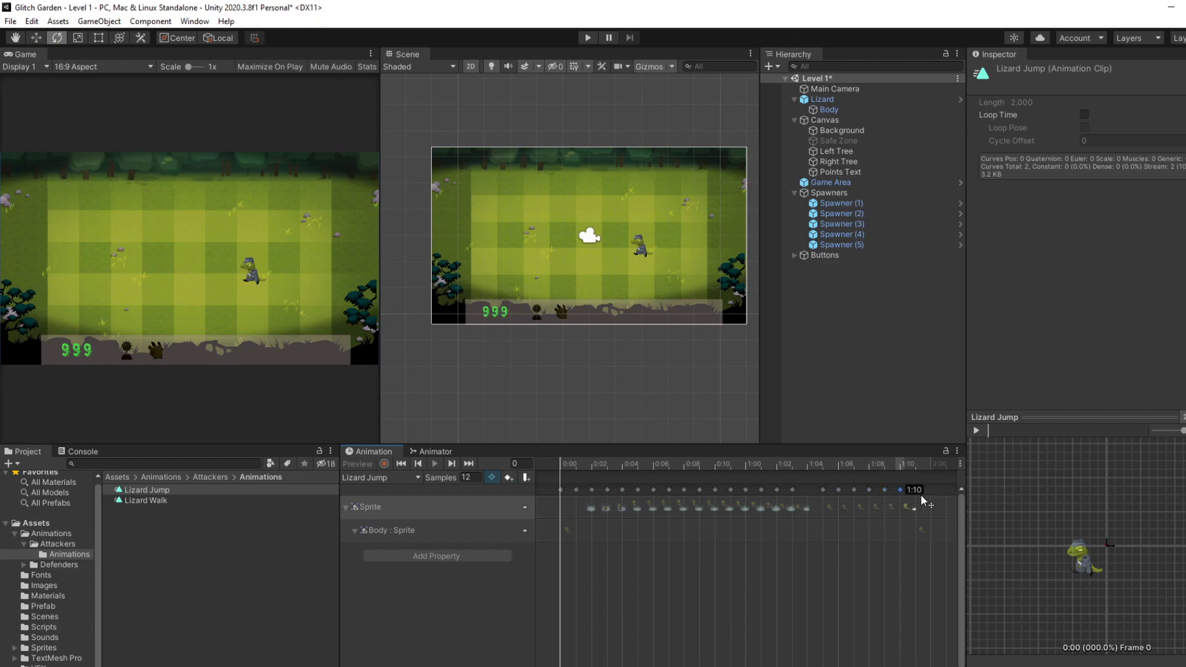
drag(912, 539, 911, 549)
click(413, 530)
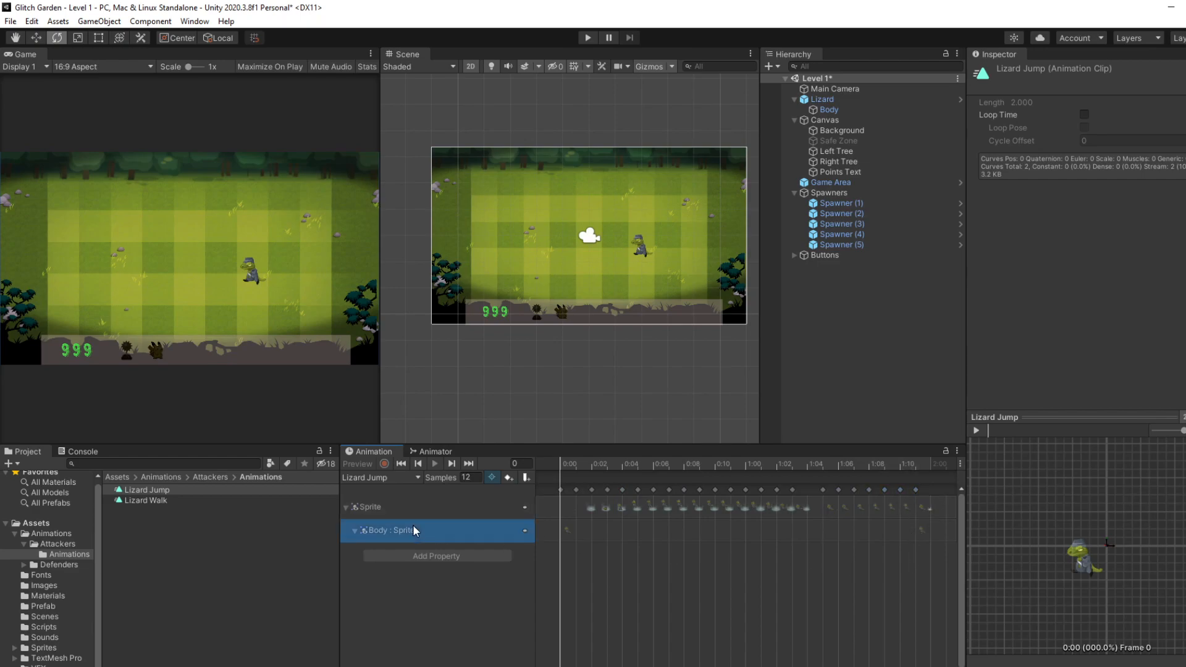
- Delete the Lizard Jump and Lizard Walk clips from the attackers' Animations folder
click(214, 491)
shift+click(219, 500)
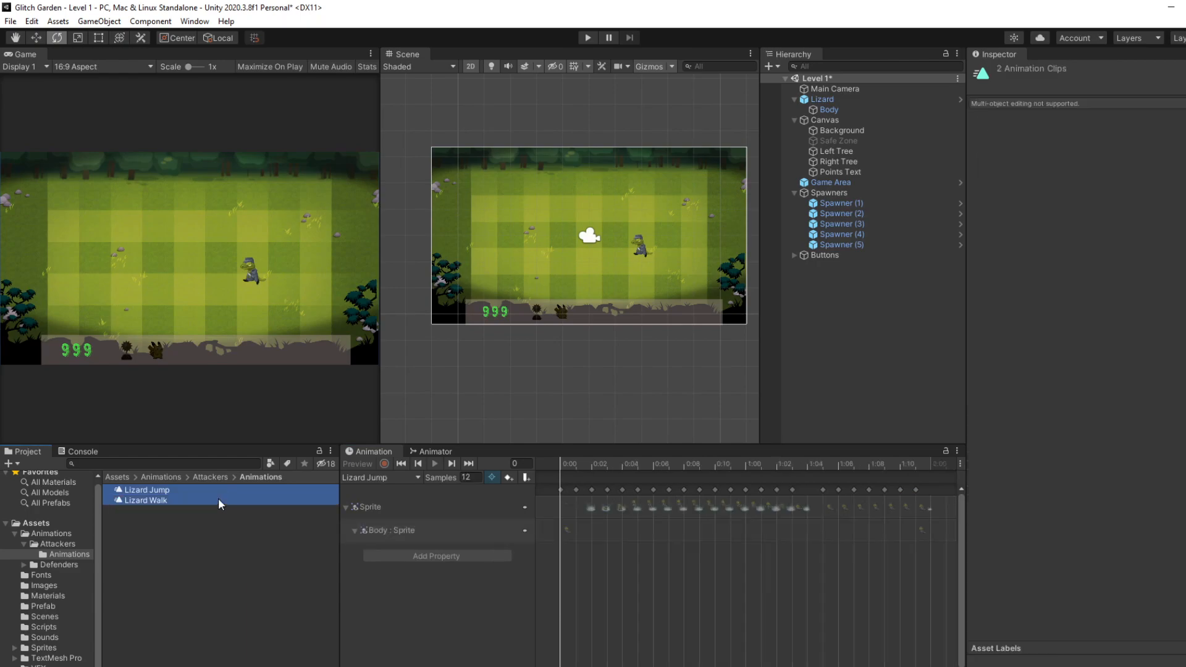
key(Delete)
click(660, 389)
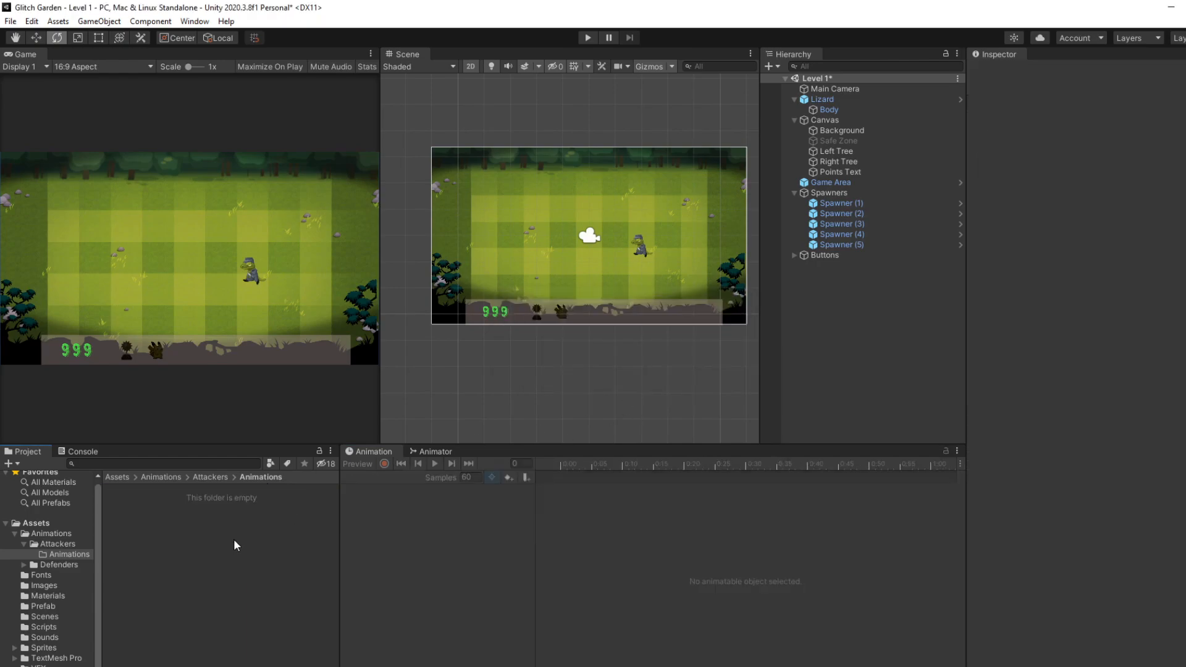
right_click(234, 545)
click(536, 509)
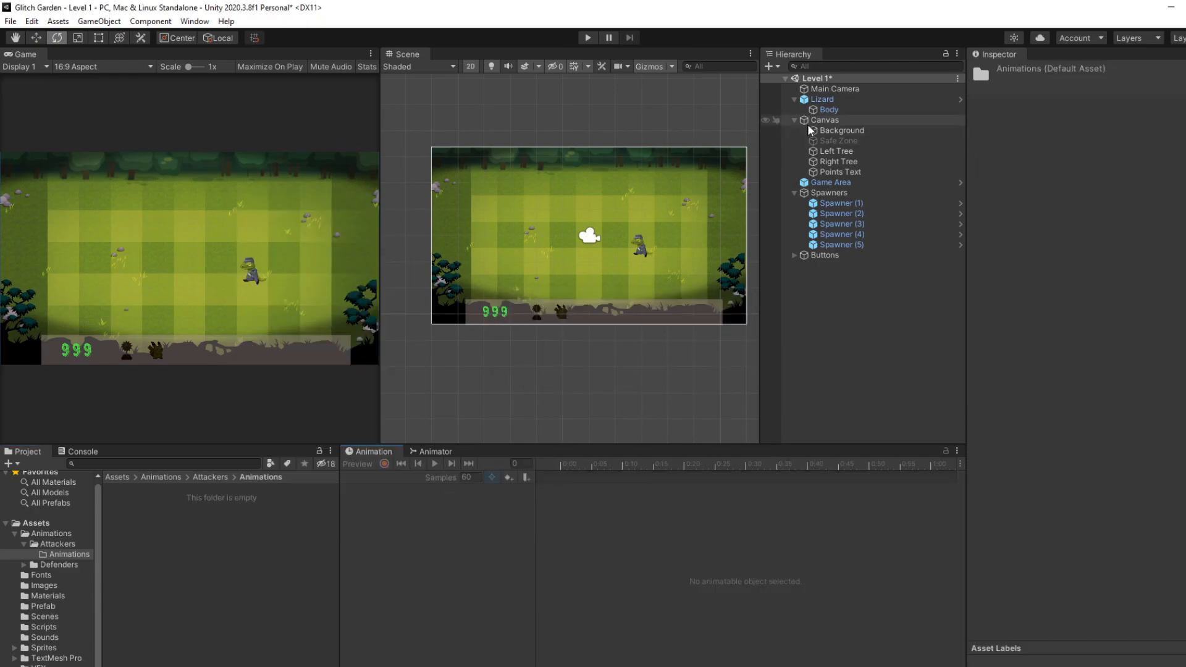
- Create a new animation clip named Lizard Jump for the Lizard object in the attackers' Animations folder
click(852, 101)
click(749, 594)
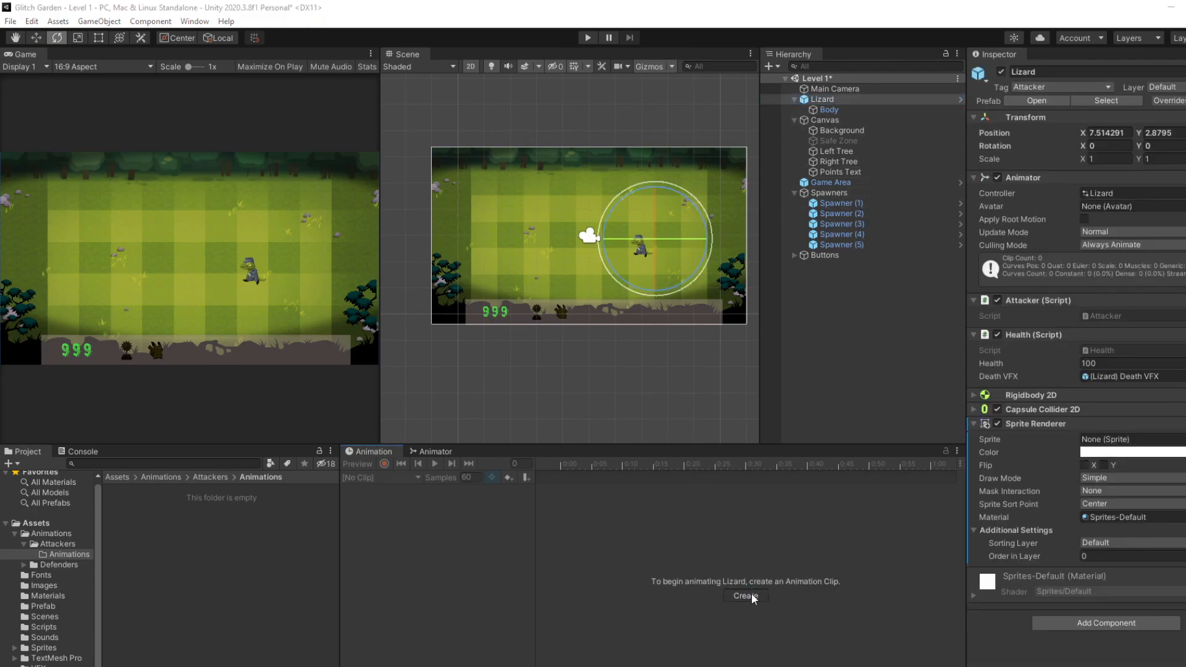
key(BackSpace)
key(Escape)
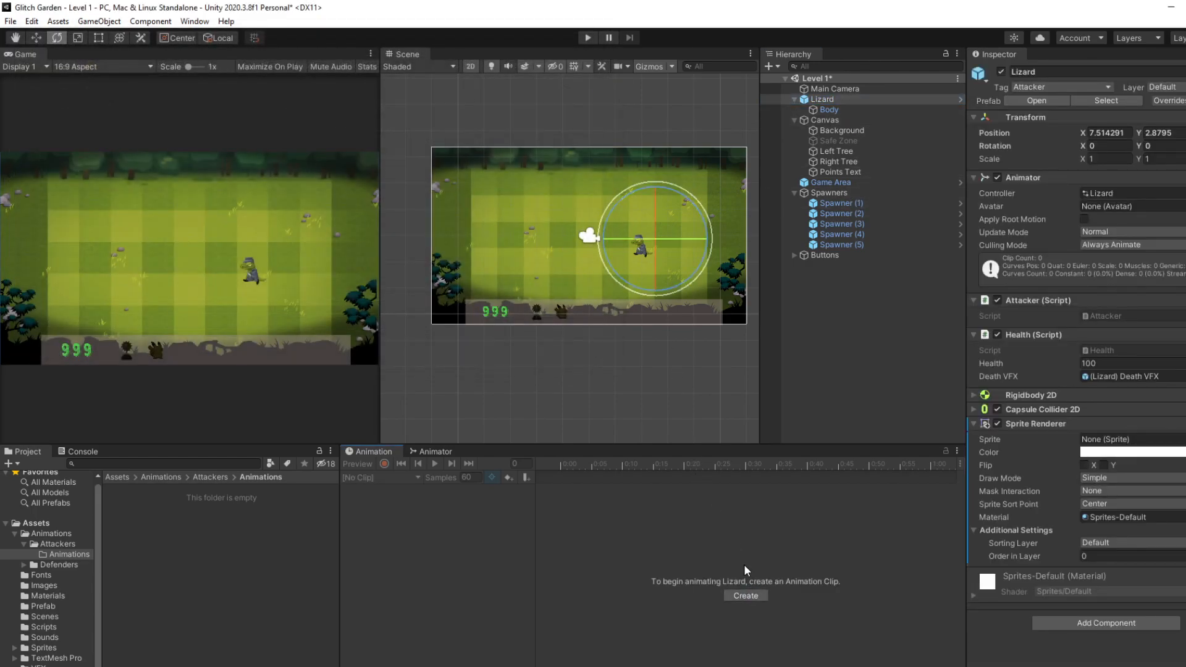
click(731, 594)
text(Liz)
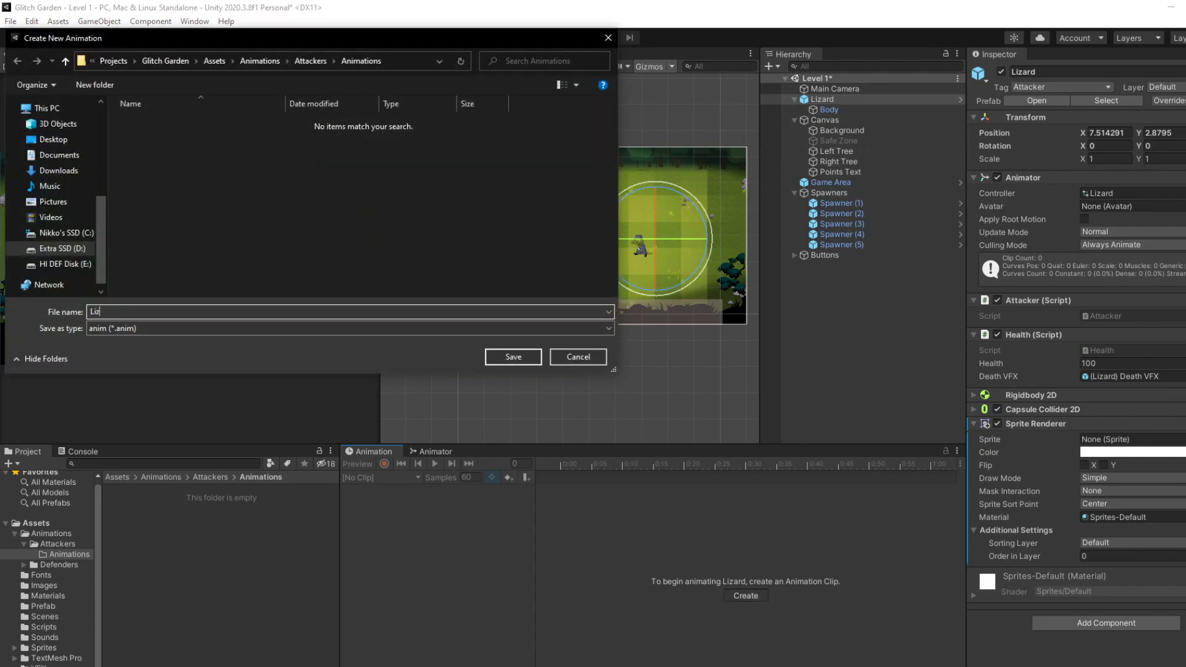
text(ard Jump)
key(Return)
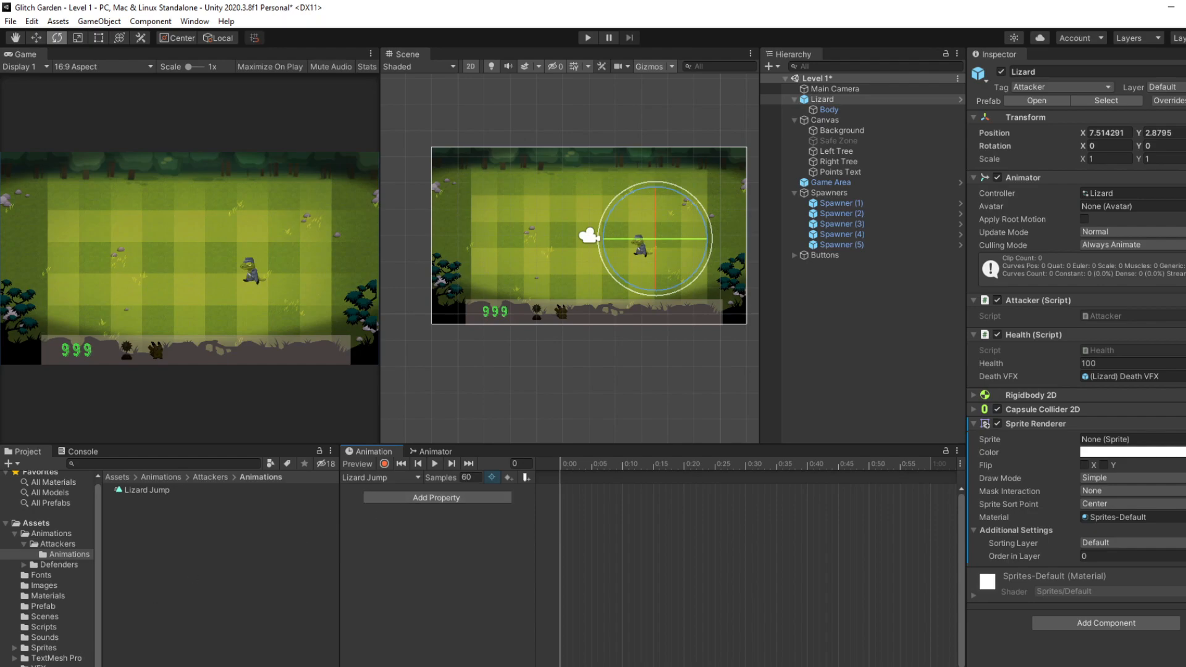
- Add the sprites Lizard Jump_0 to Lizard Jump_24 as keyframes on the parent Lizard object in the new clip
click(44, 649)
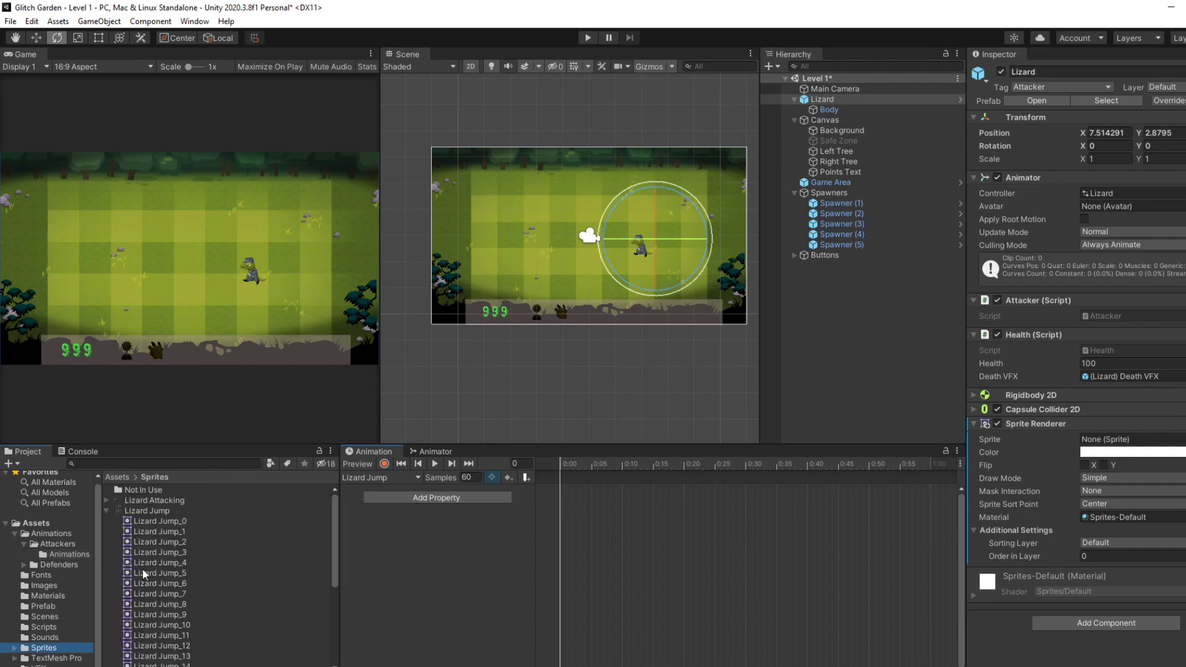
click(168, 524)
scroll(168, 541, down, 5)
shift+click(176, 595)
drag(176, 596, 660, 503)
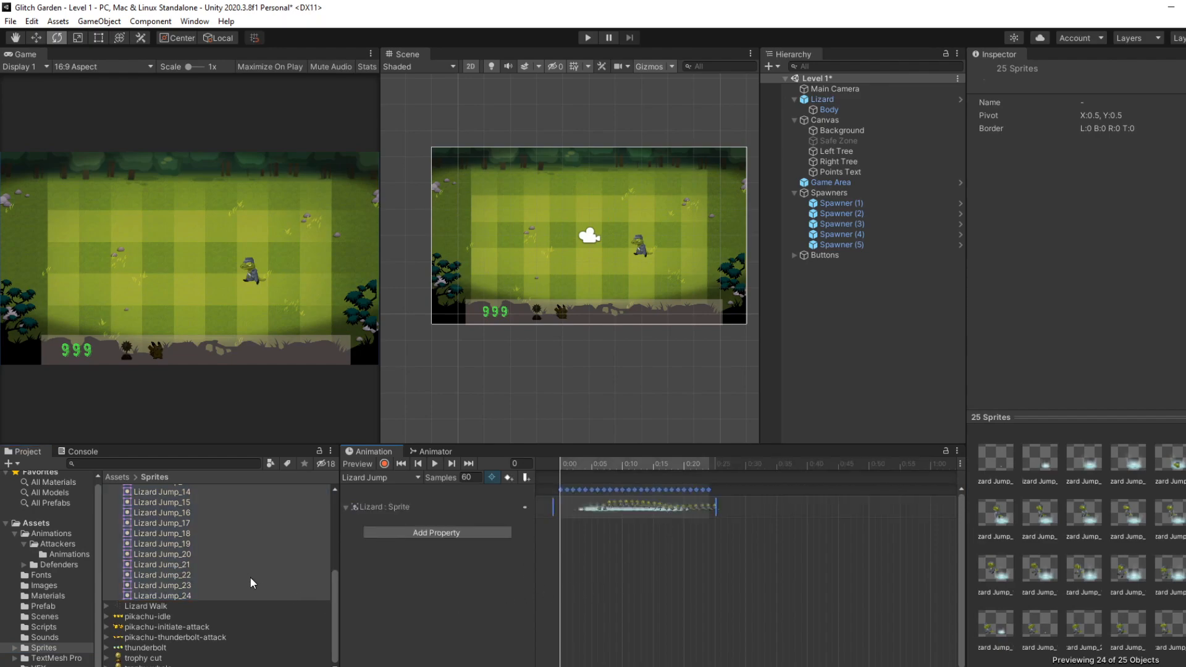
scroll(185, 562, up, 6)
scroll(64, 539, up, 1)
- Set the Lizard Jump clip's sample rate to 24 and preview the playback
click(465, 477)
click(435, 464)
click(435, 464)
click(469, 478)
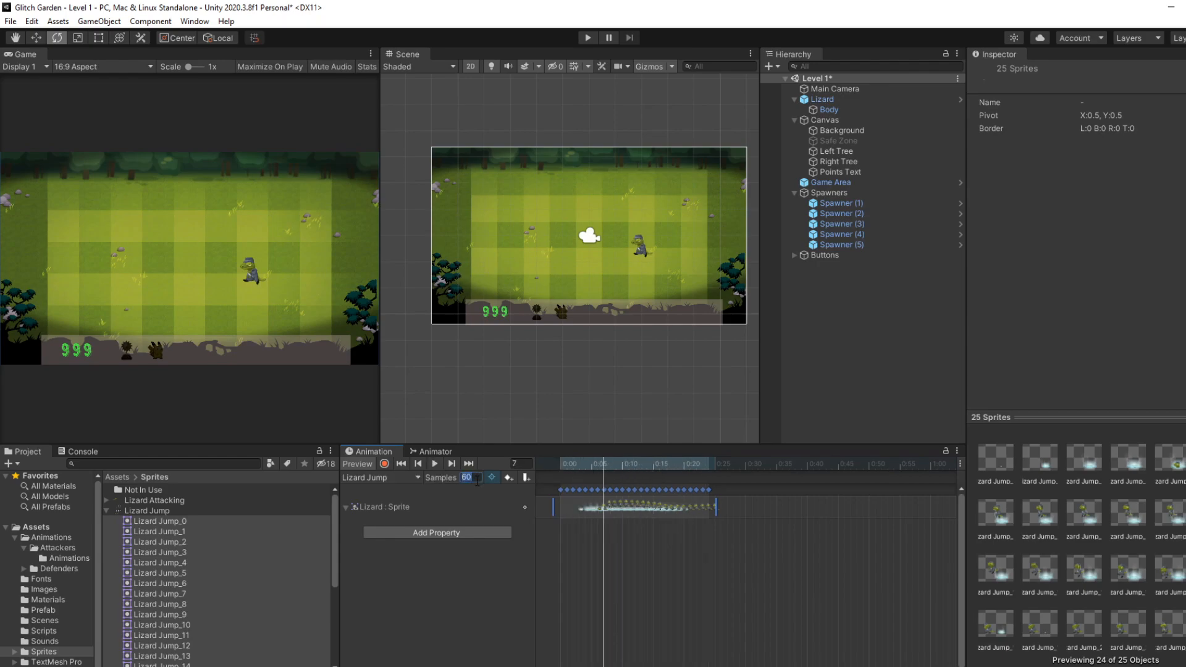
text(24)
click(431, 464)
click(431, 463)
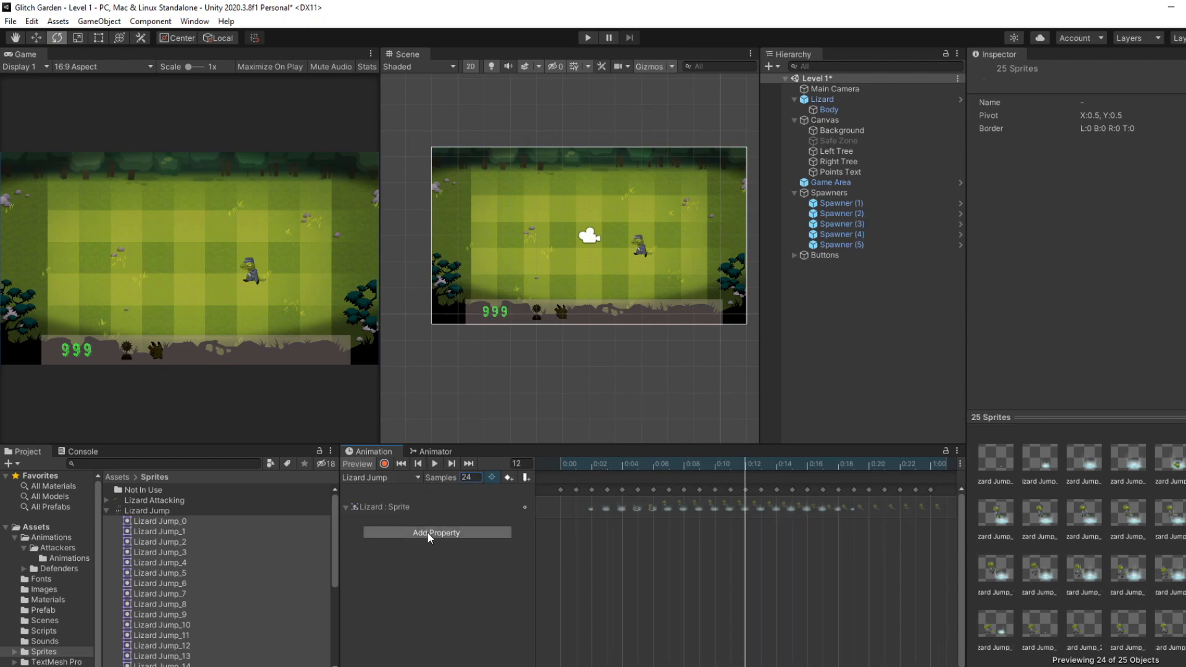
- Add the Body object's Sprite property to the Lizard Jump clip
click(198, 540)
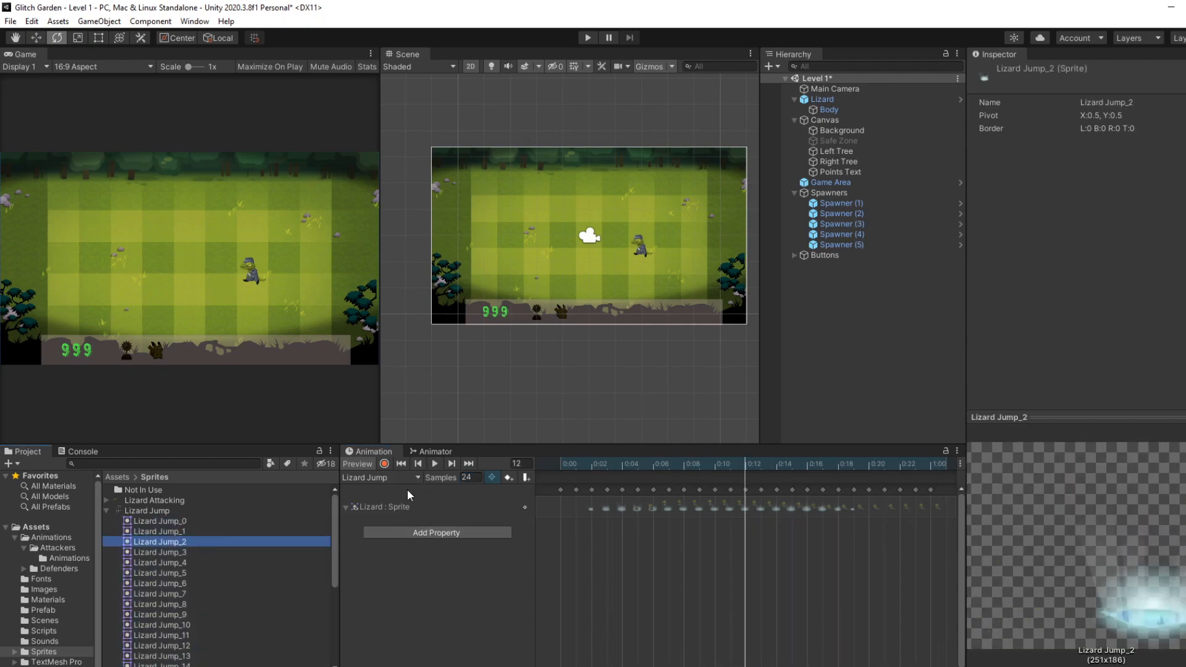
click(440, 534)
click(521, 595)
click(524, 625)
scroll(600, 596, down, 3)
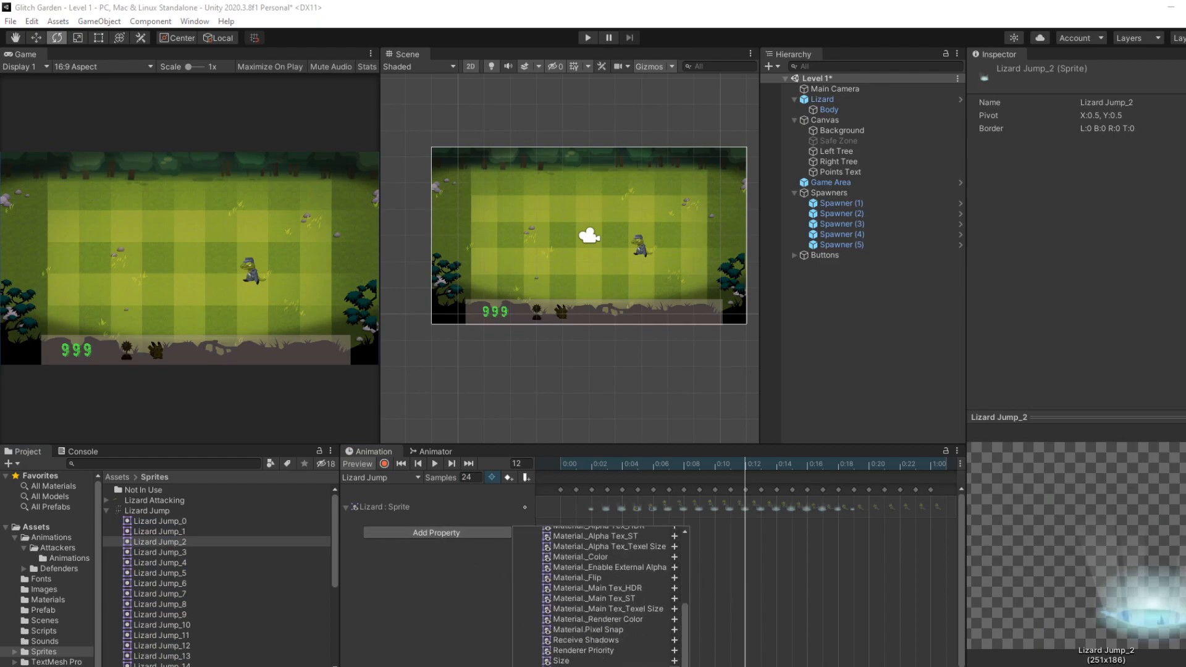
click(489, 608)
click(435, 463)
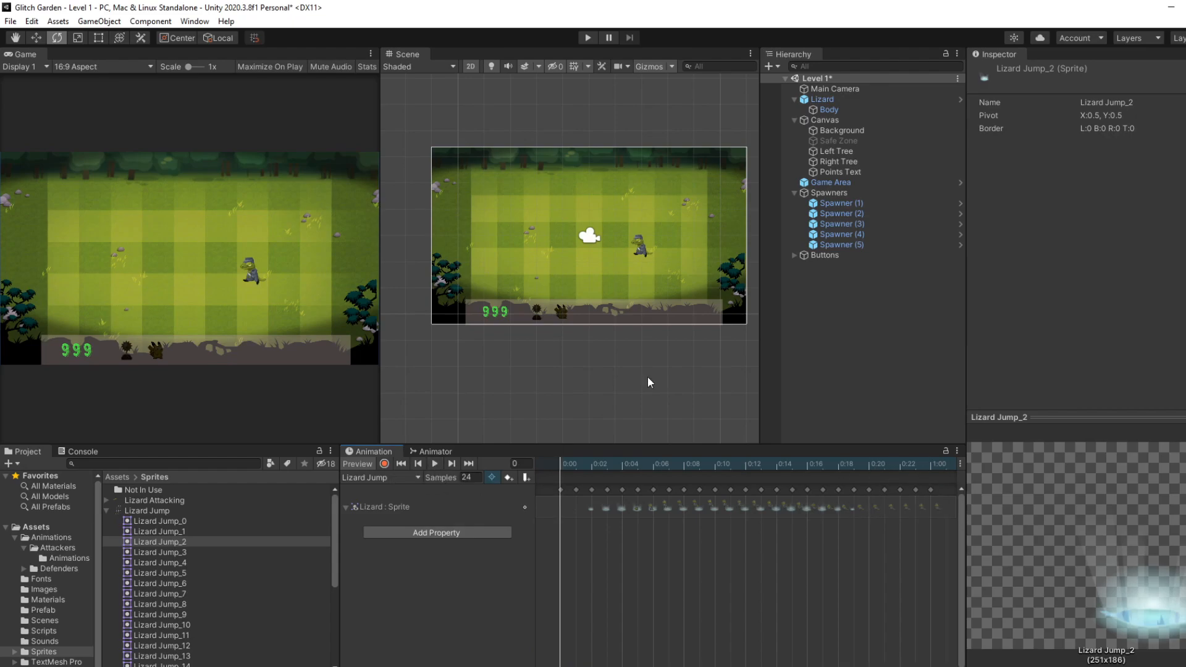
- Remove the parent Lizard object's Sprite property from the Lizard Jump clip
click(844, 108)
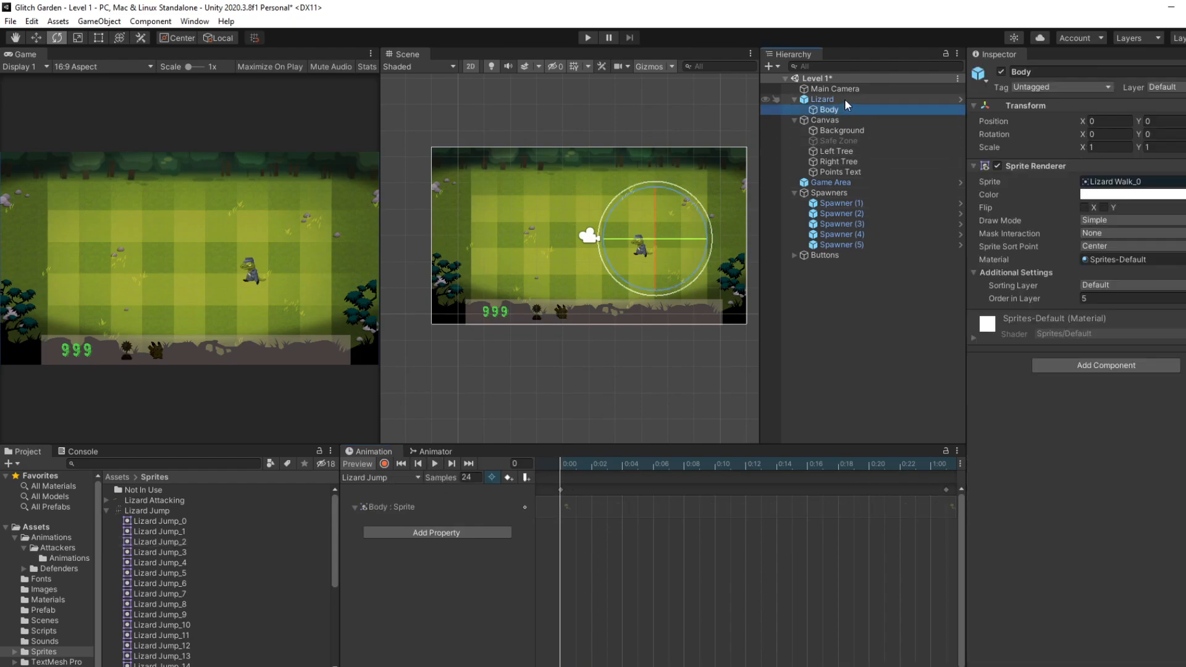
click(844, 99)
right_click(524, 509)
click(533, 519)
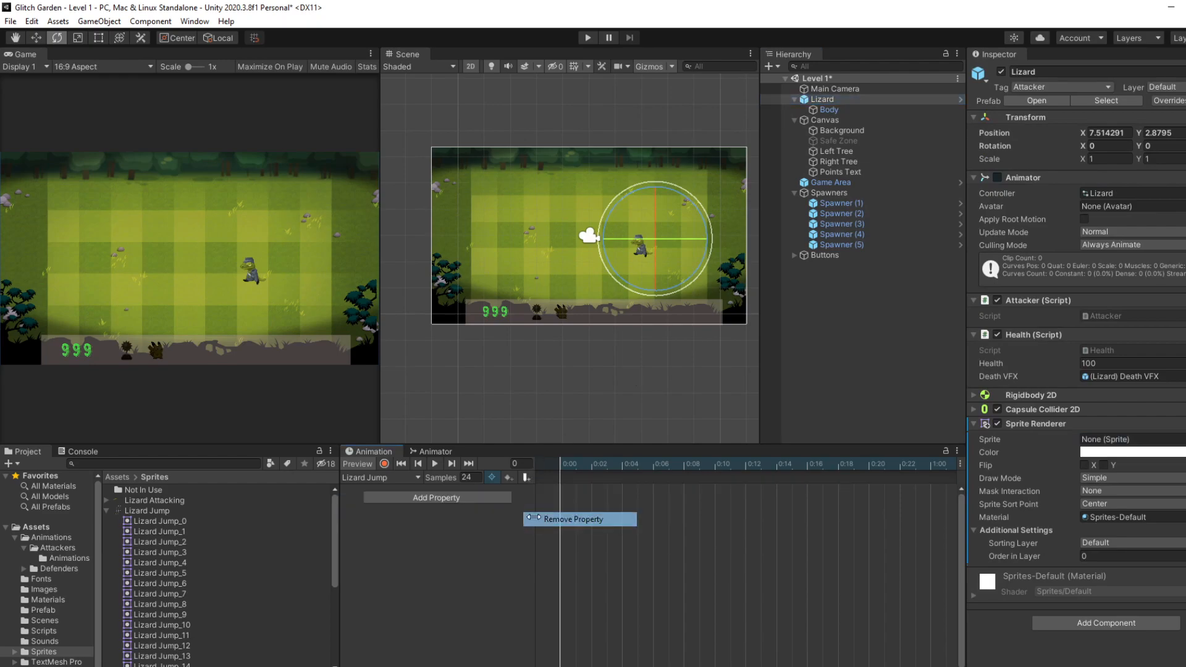
- Add the sprites Lizard Jump_0 to Lizard Jump_24 as keyframes of the Body object, starting at about frame 4
click(856, 109)
click(188, 522)
scroll(188, 519, down, 6)
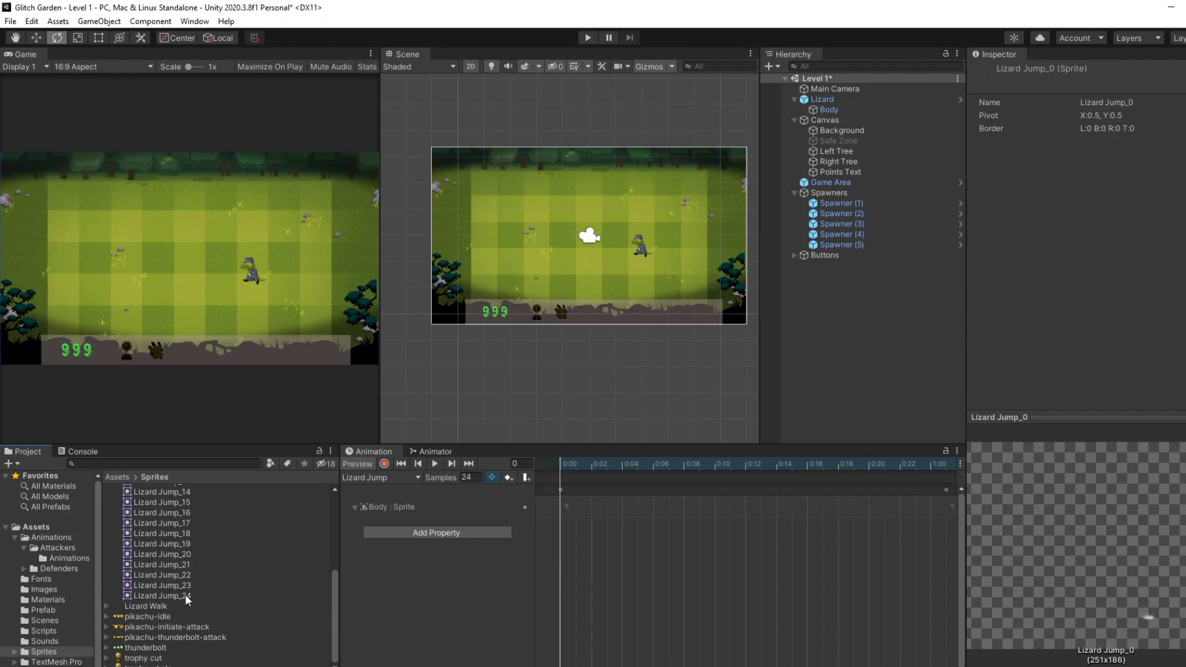
click(157, 551)
scroll(191, 559, up, 6)
click(187, 521)
scroll(188, 556, down, 6)
shift+click(184, 614)
drag(184, 614, 618, 502)
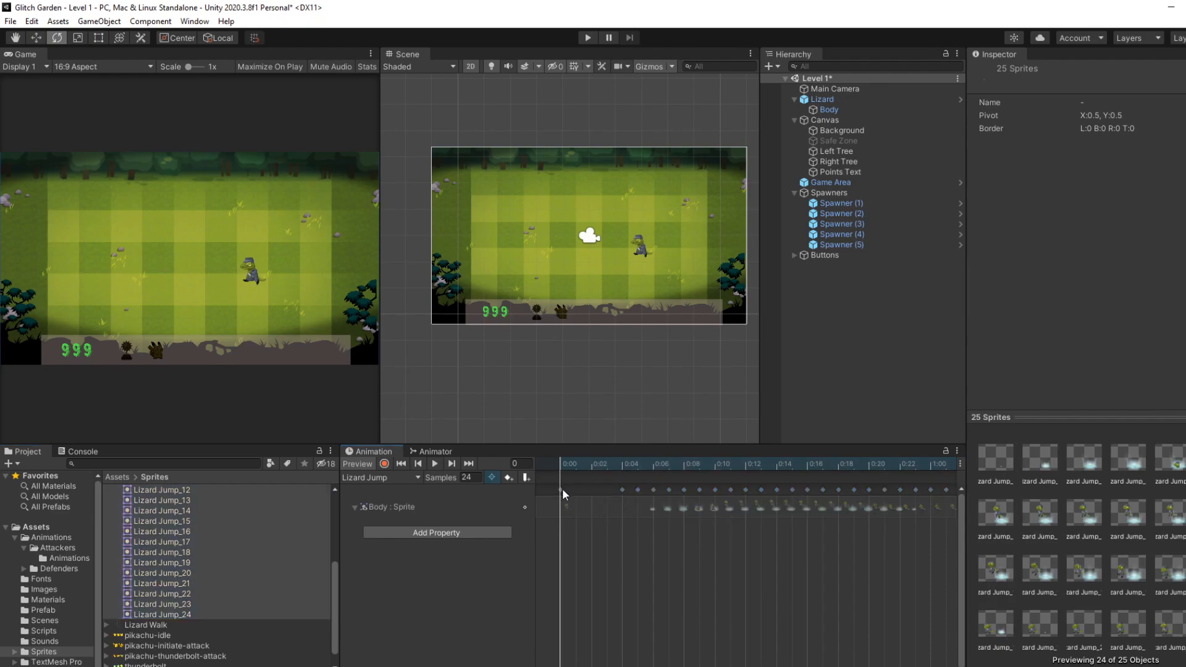
- Undo the last sprite insertion and delete the Body sprite keyframes from the Lizard Jump clip
click(561, 489)
middle_drag(821, 613, 748, 614)
key(ctrl+z)
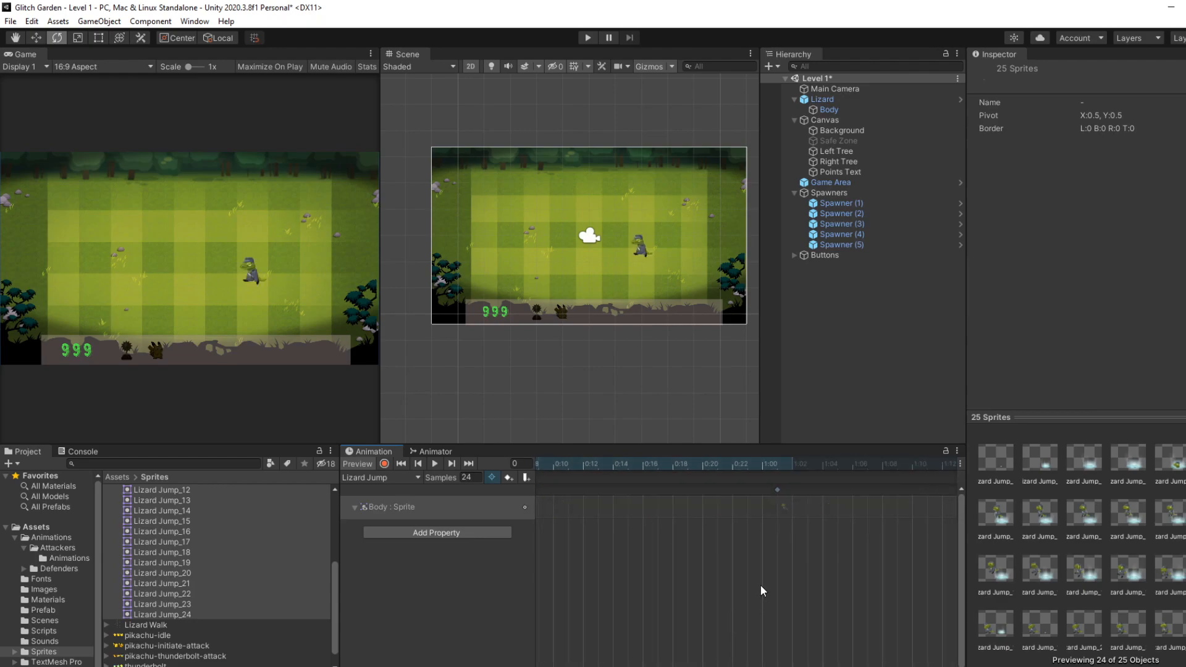
key(ctrl+z)
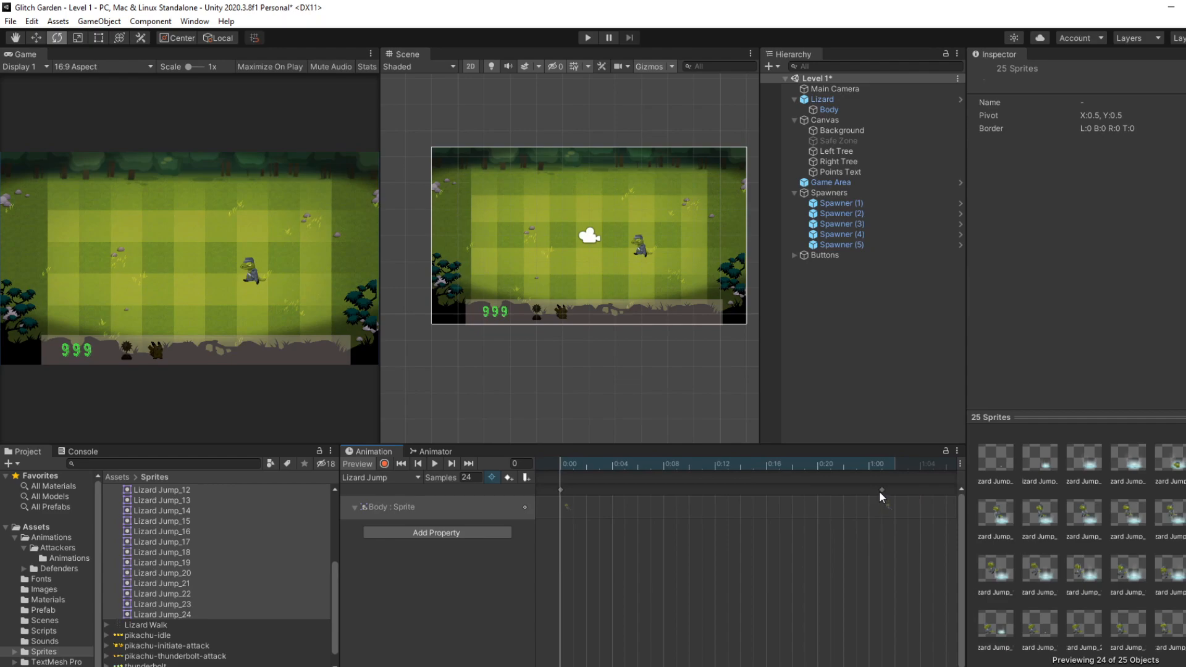
click(562, 490)
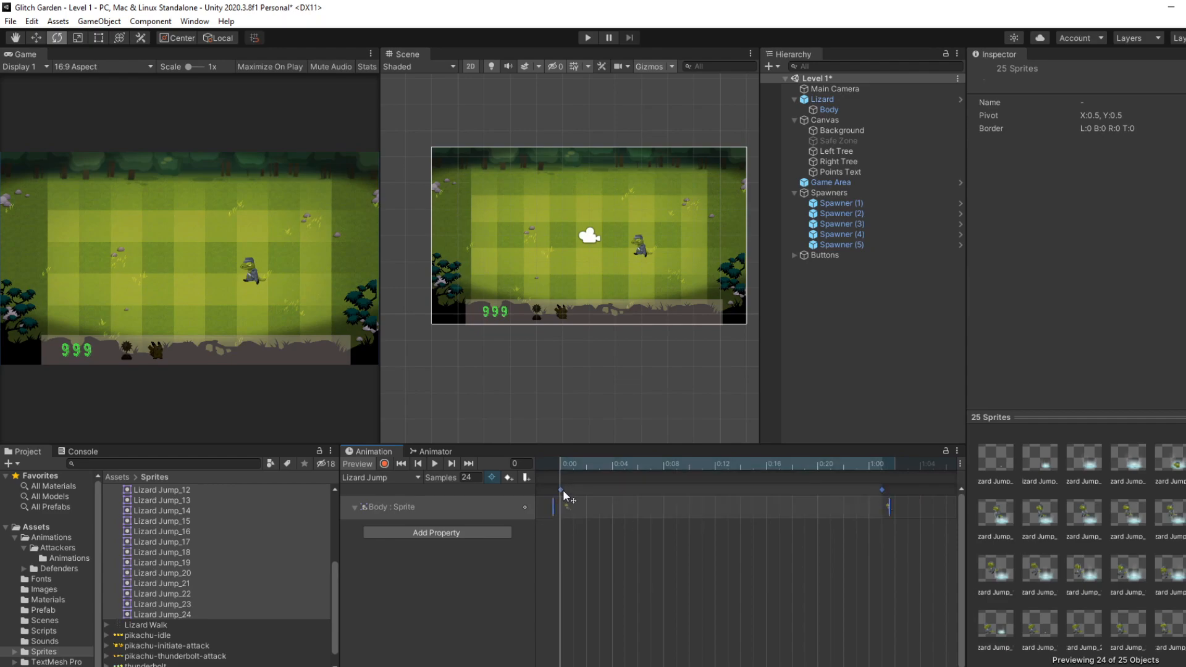
key(Delete)
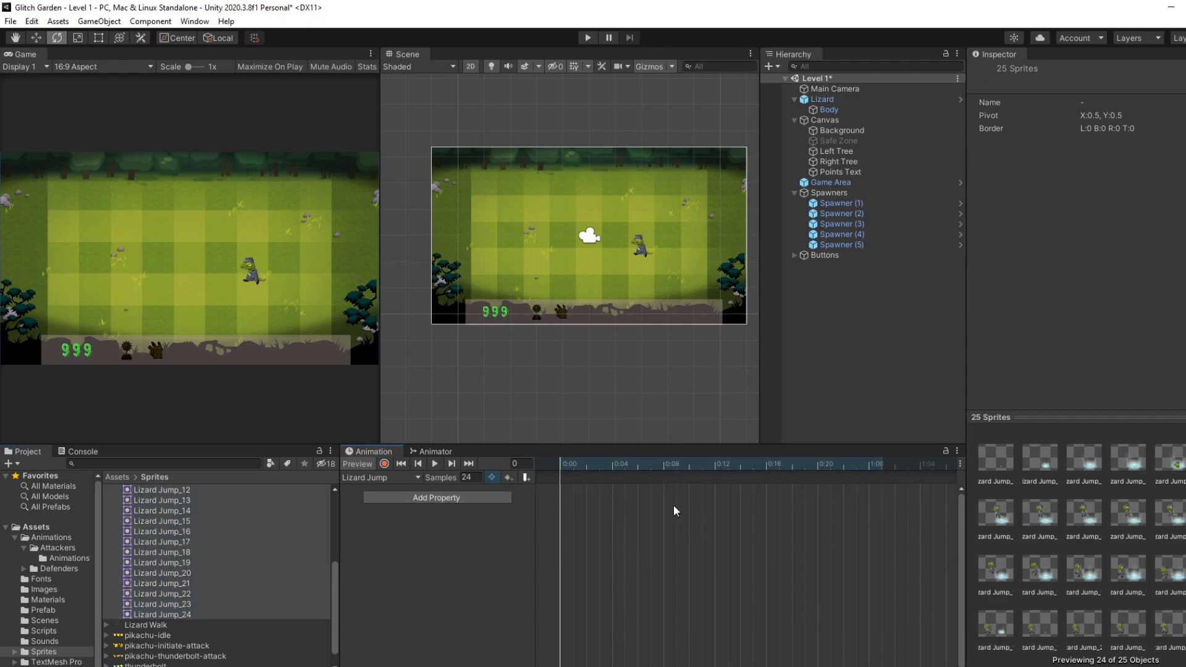
scroll(776, 527, down, 3)
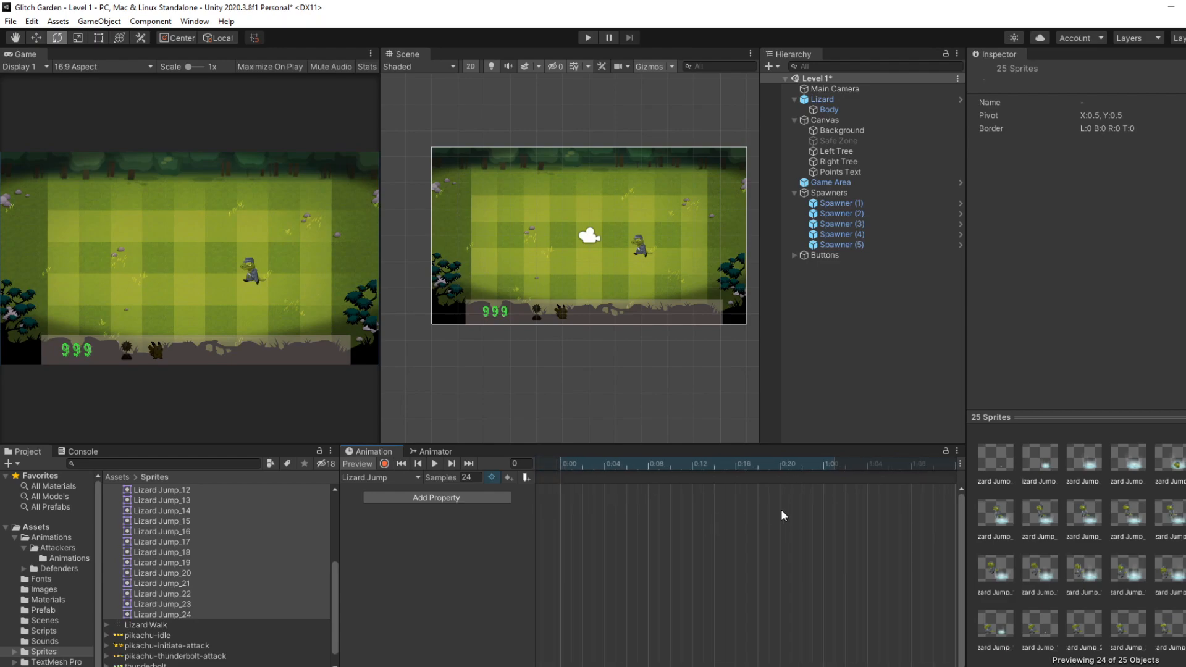
click(858, 101)
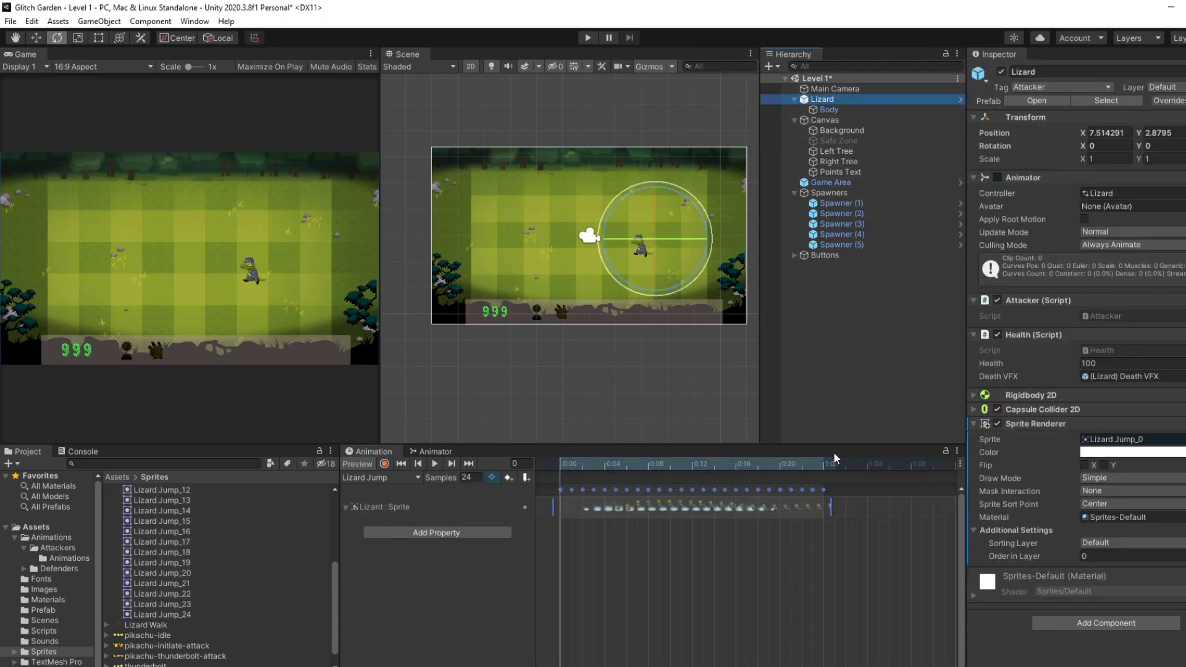
key(Delete)
key(ctrl+z)
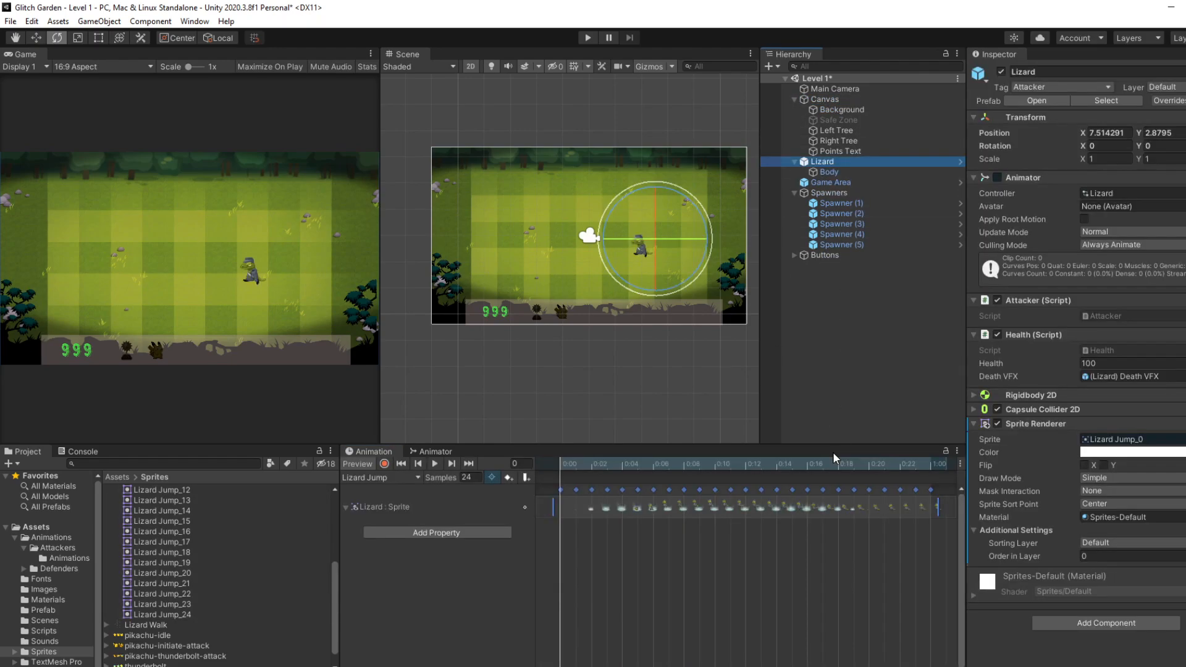
- Delete every Lizard sprite keyframe from 0:00 to 1:00 in the Lizard Jump timeline
click(761, 490)
click(914, 526)
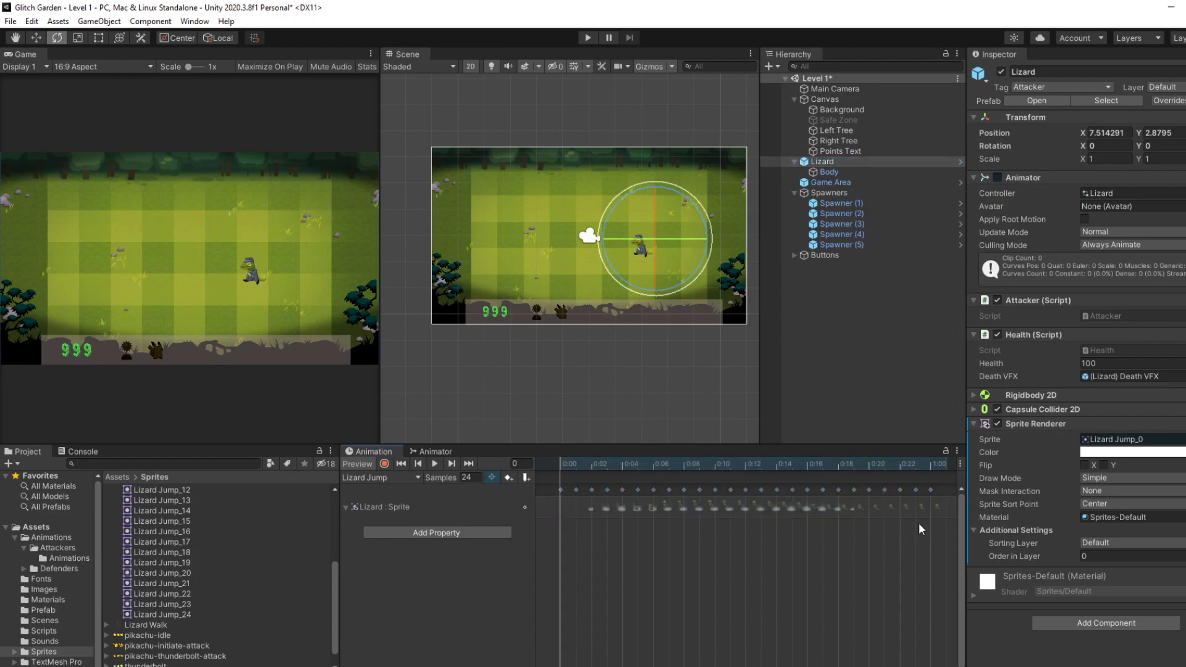
click(931, 491)
click(554, 491)
click(560, 489)
shift+click(931, 490)
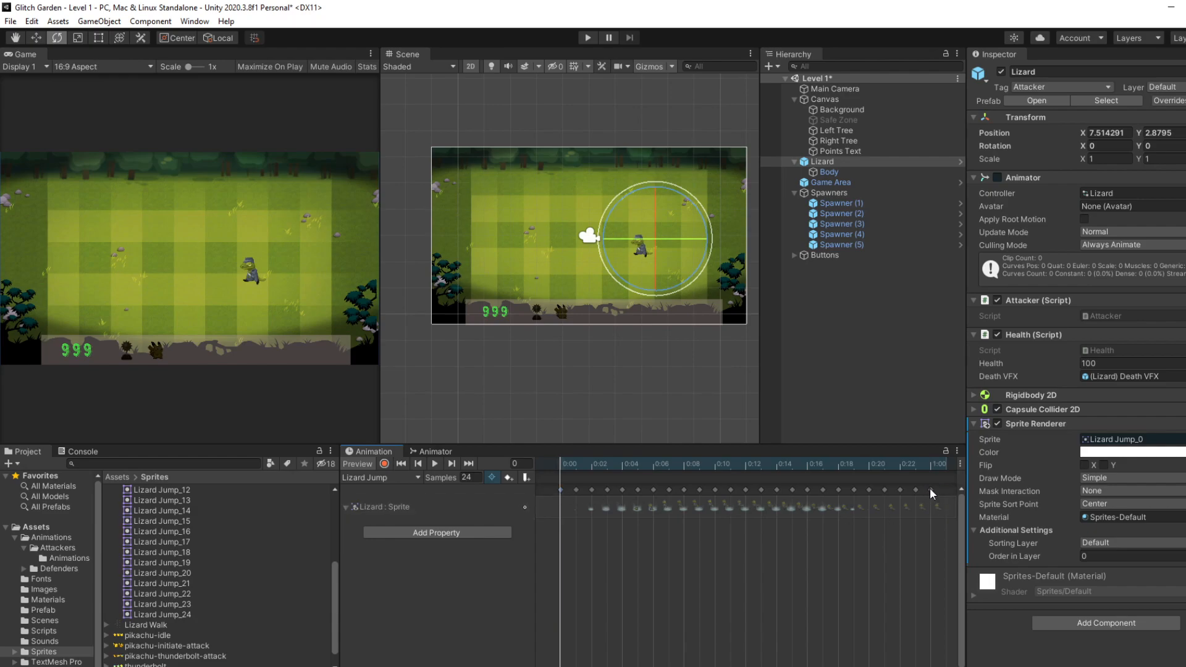
click(551, 489)
click(561, 490)
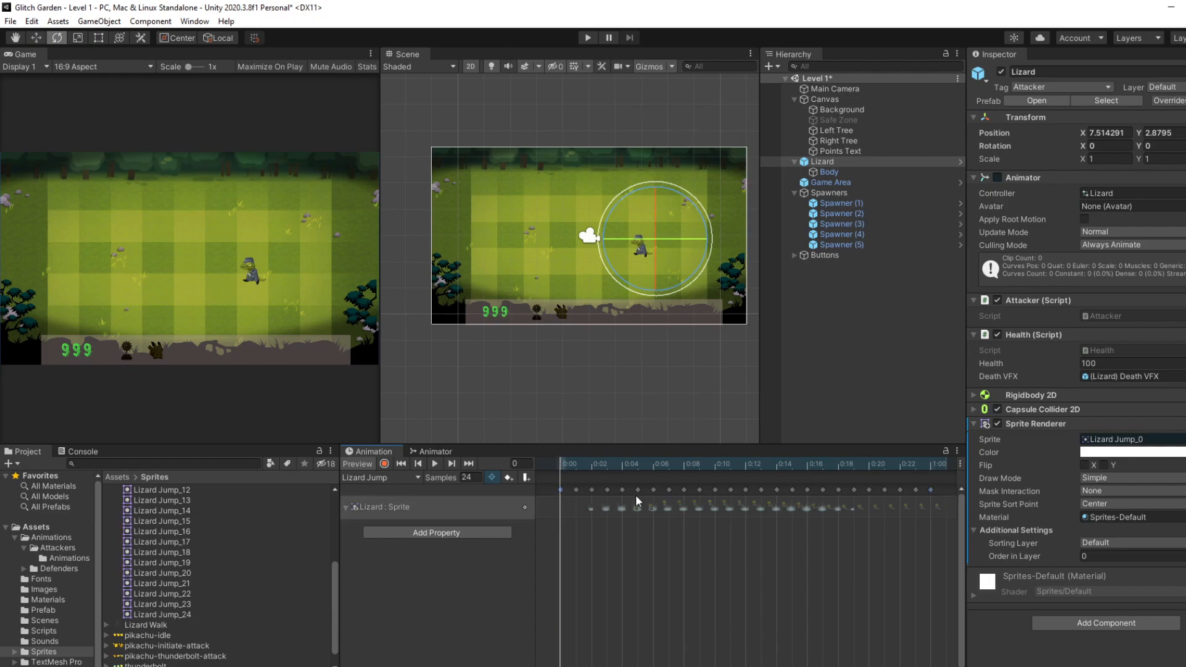
shift+click(929, 490)
key(Delete)
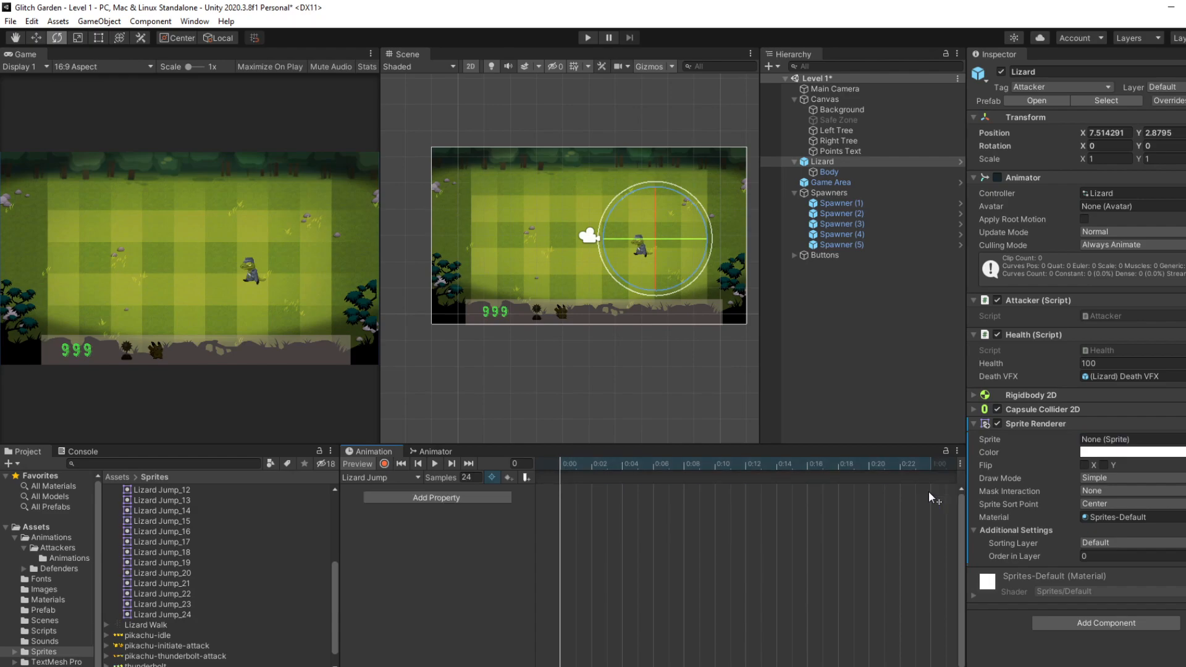
- Try to add sprites Lizard Jump_0 through Lizard Jump_24 directly to the empty Lizard Jump timeline
click(828, 172)
scroll(183, 513, up, 2)
scroll(176, 525, up, 5)
click(172, 532)
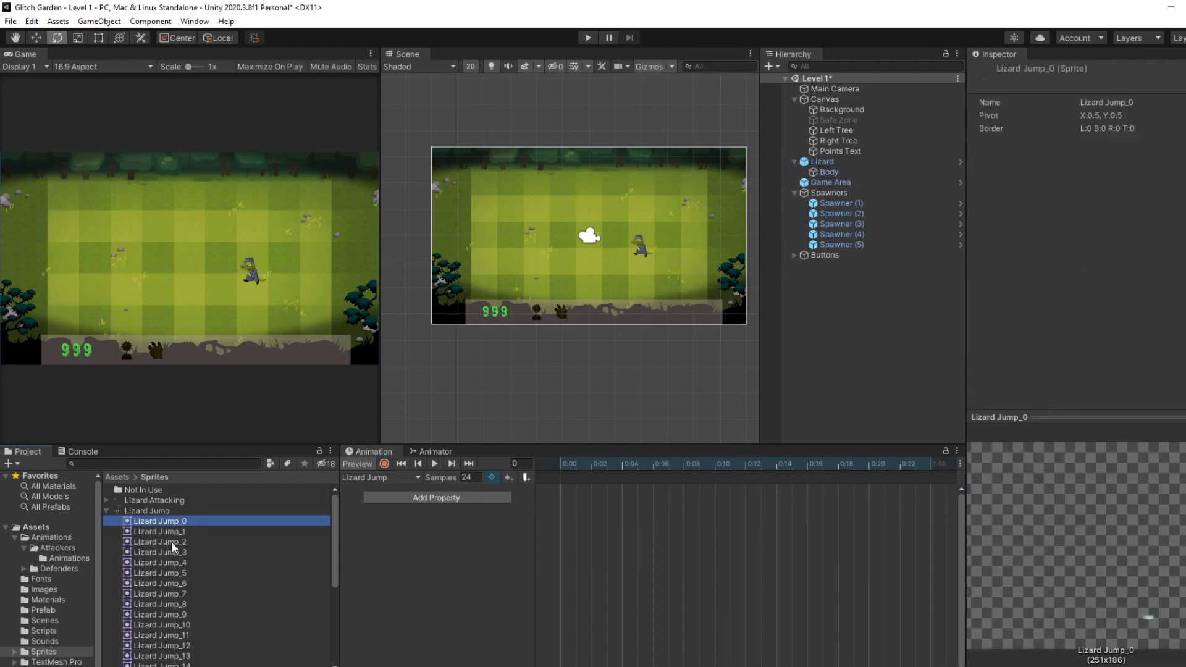
scroll(179, 568, down, 6)
shift+click(188, 614)
drag(162, 550, 616, 509)
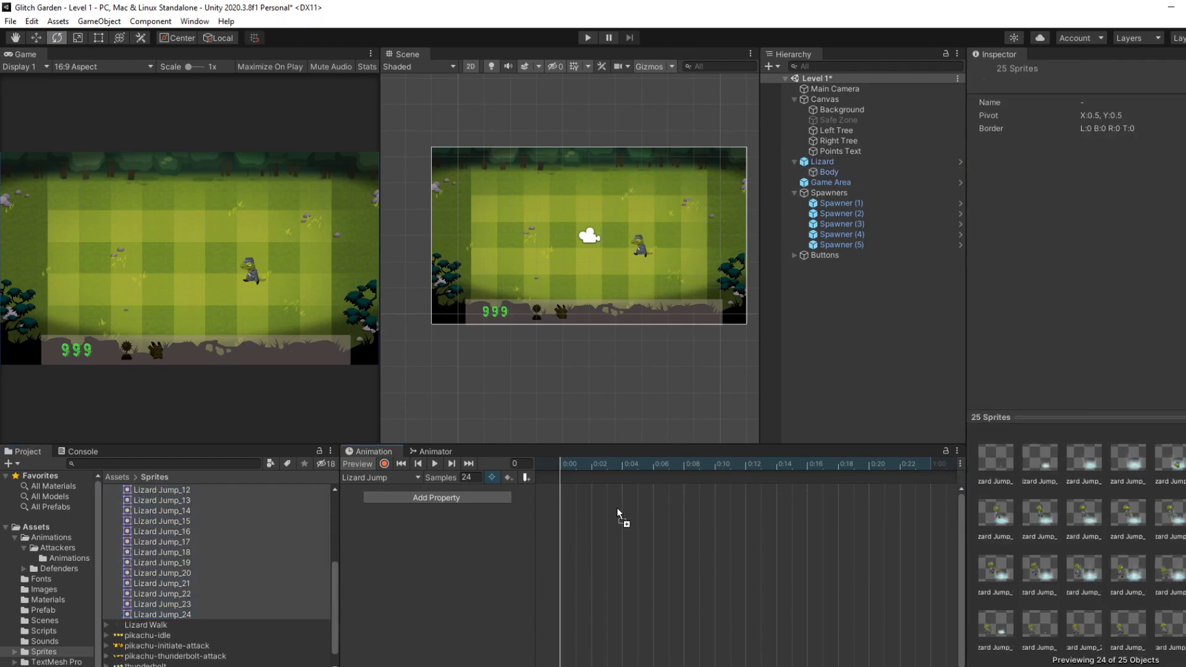
drag(585, 469, 584, 470)
scroll(730, 535, down, 5)
scroll(731, 535, up, 4)
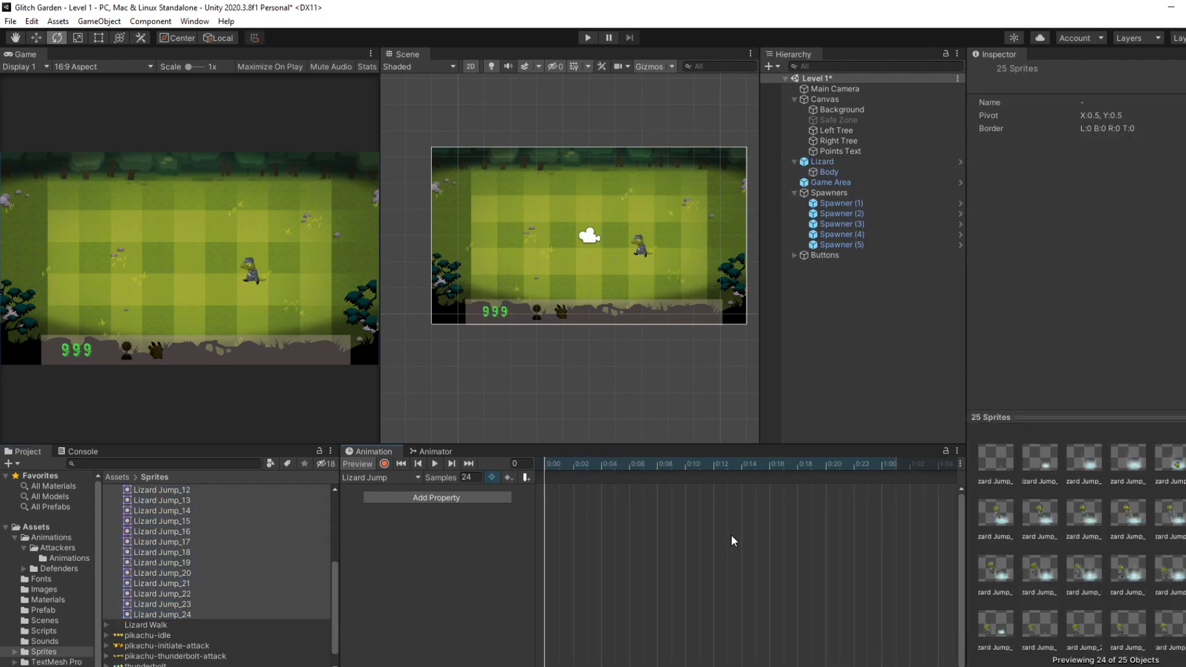
- Remove the sprite keyframes that were placed on the parent Lizard object from the Lizard Jump clip
click(828, 162)
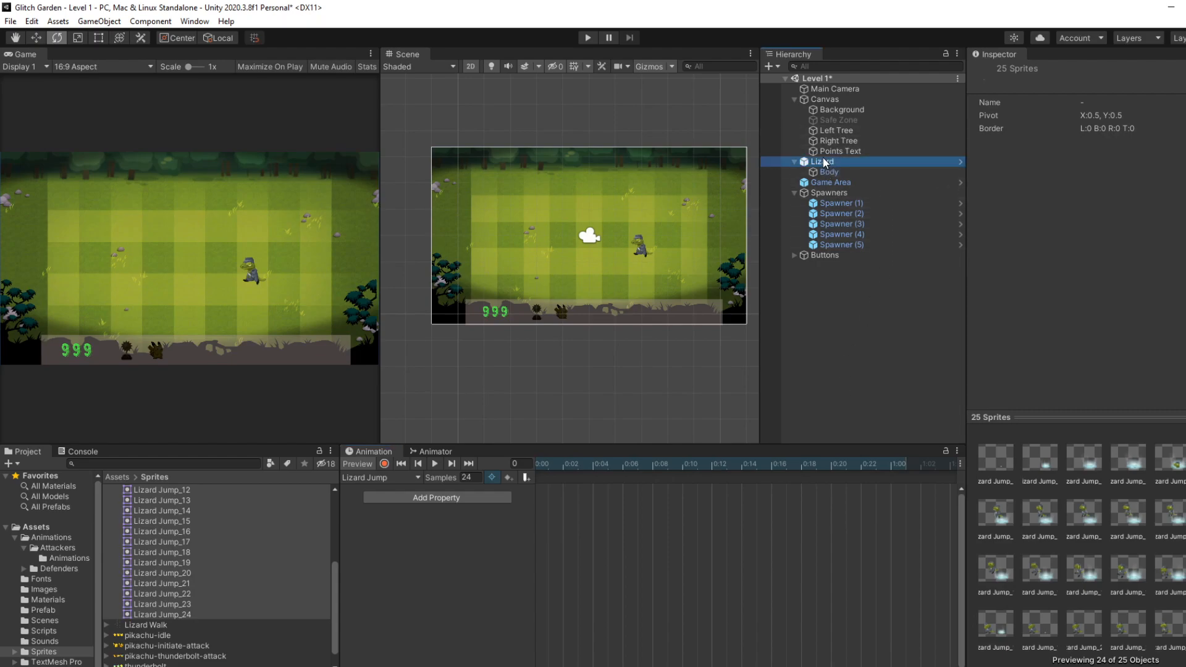
key(Delete)
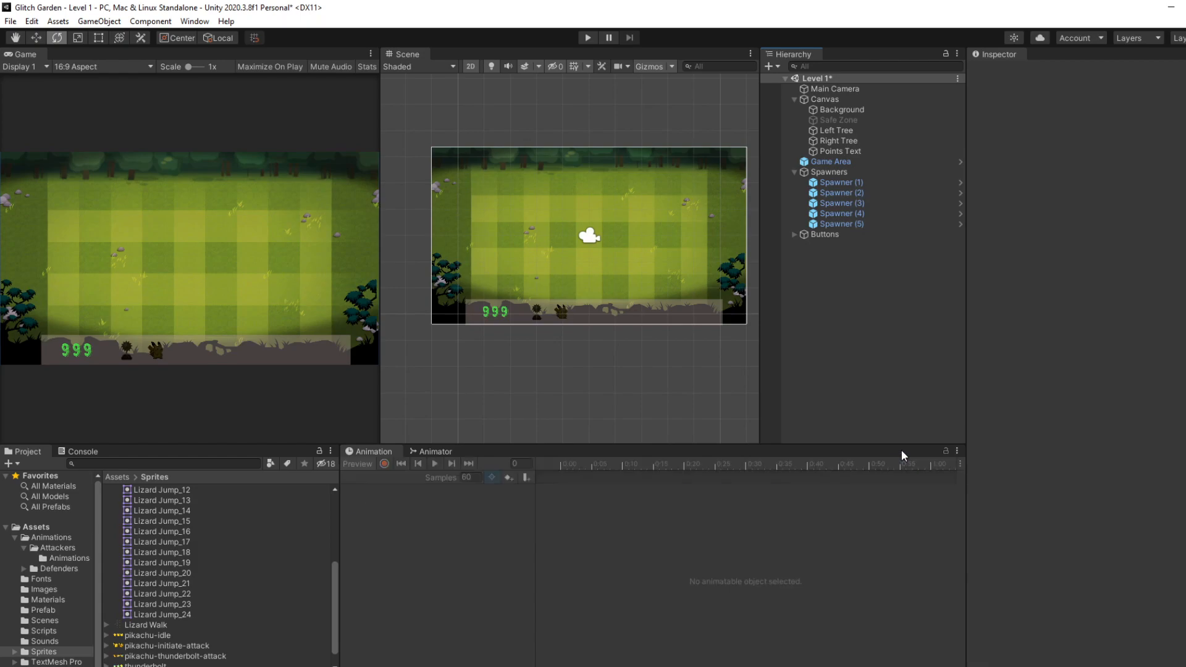
key(ctrl+z)
click(932, 501)
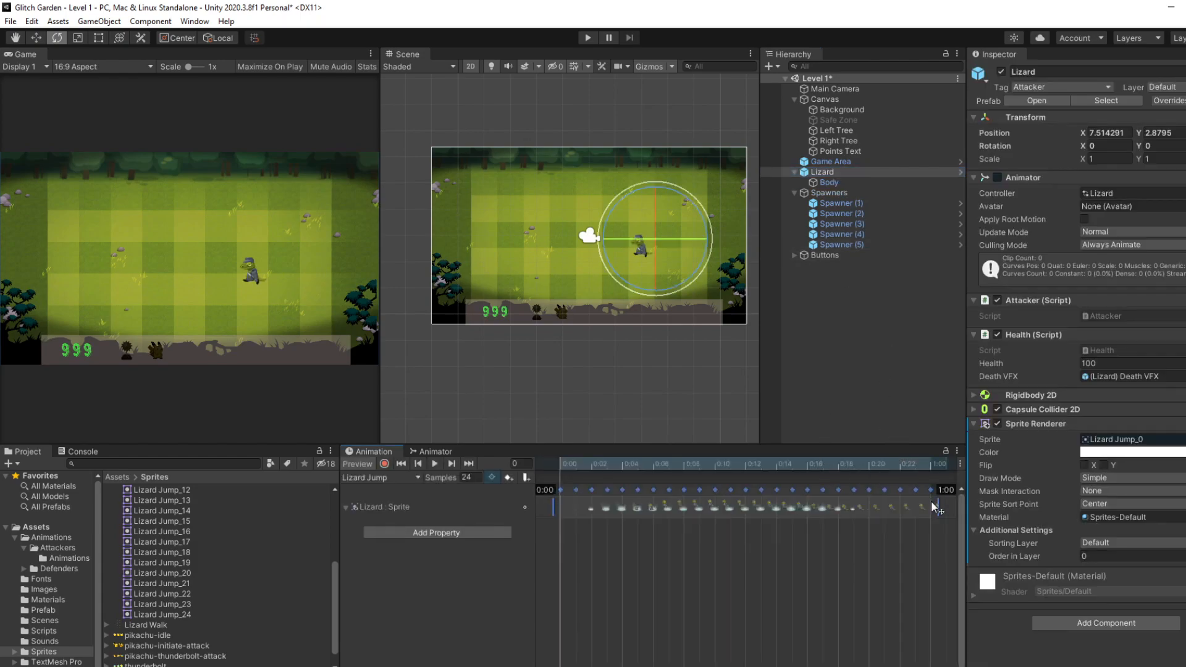
key(Delete)
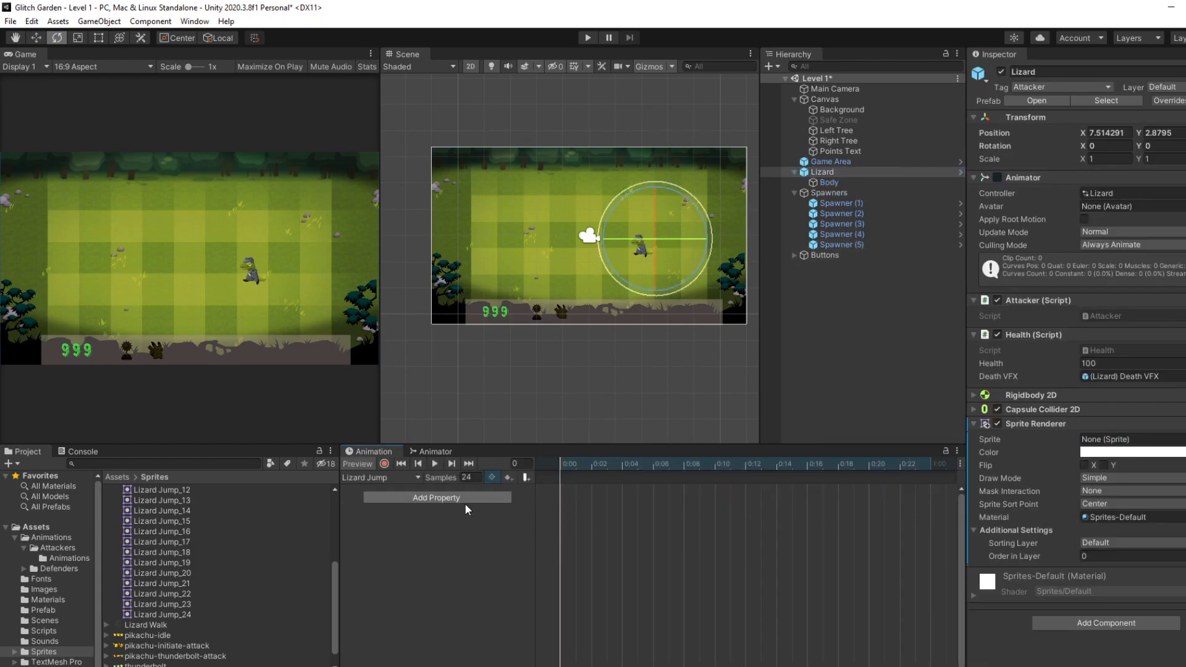
- Add the Sprite property of the Body child's Sprite Renderer to the Lizard Jump clip
click(410, 478)
click(839, 180)
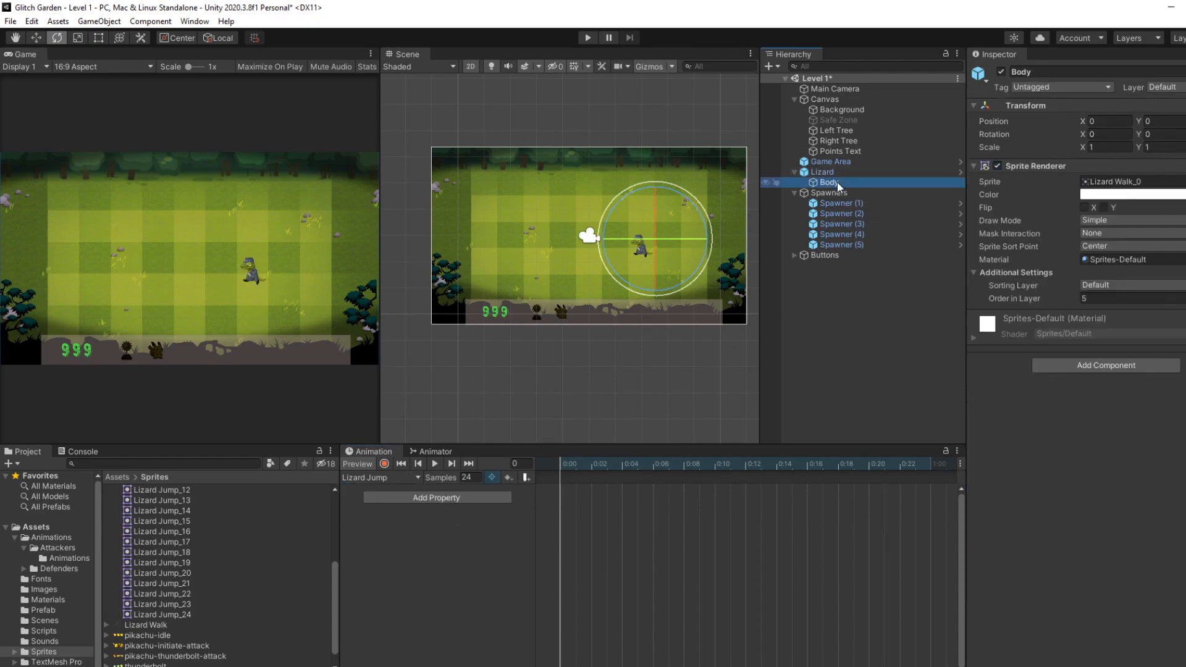
click(465, 503)
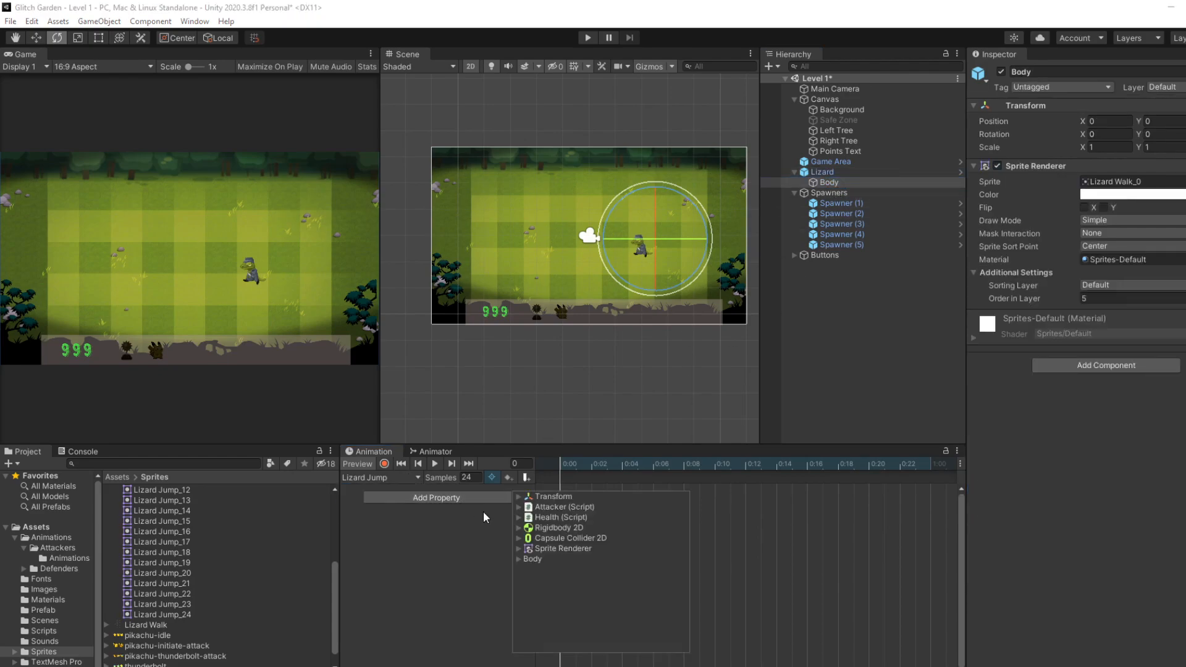
click(513, 564)
click(469, 498)
click(518, 559)
click(528, 590)
scroll(656, 627, down, 3)
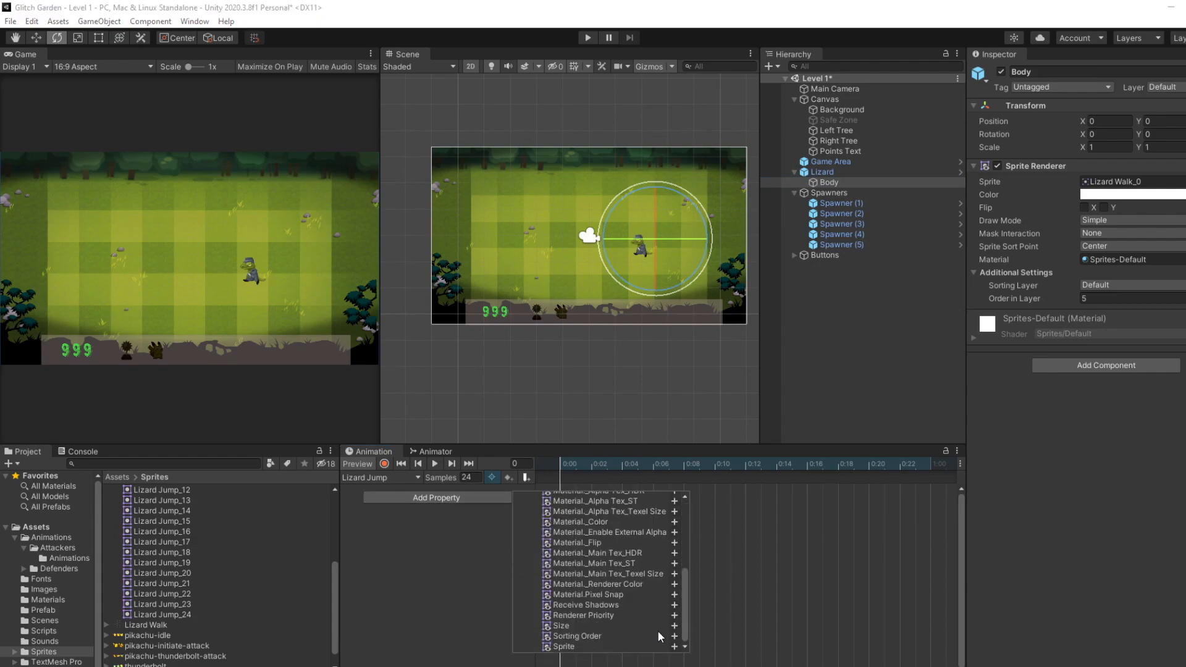
click(679, 644)
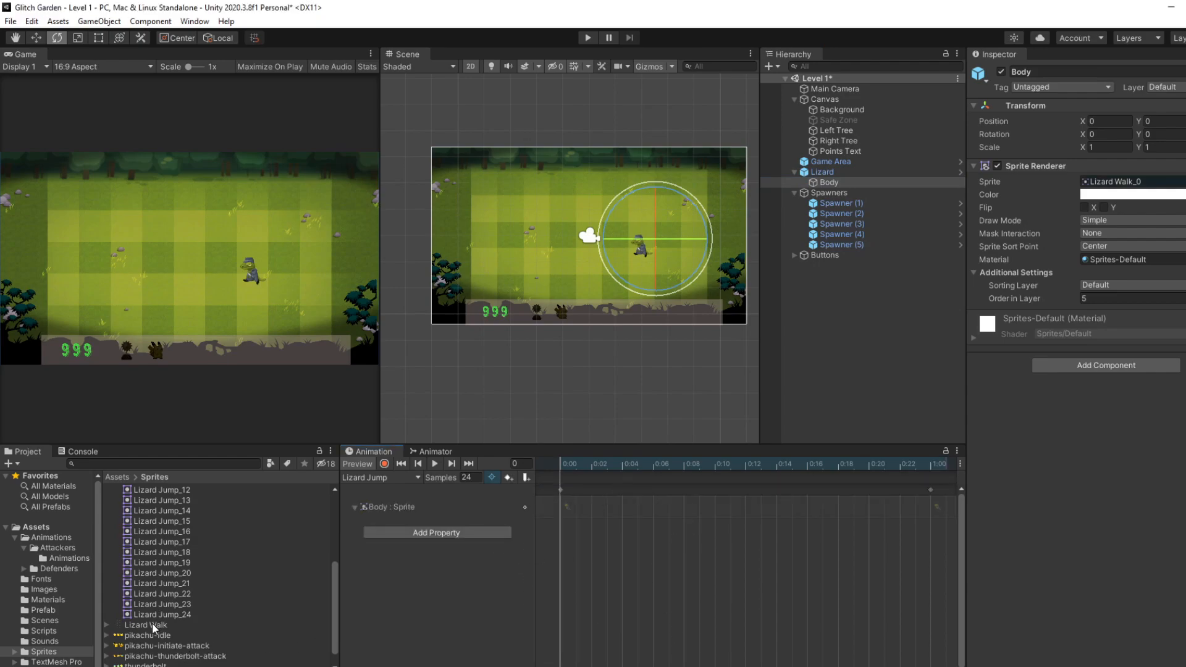
- Add sprites Lizard Jump_0 through Lizard Jump_24 to the Body sprite track and preview the clip
scroll(171, 571, up, 5)
click(173, 519)
scroll(196, 605, down, 5)
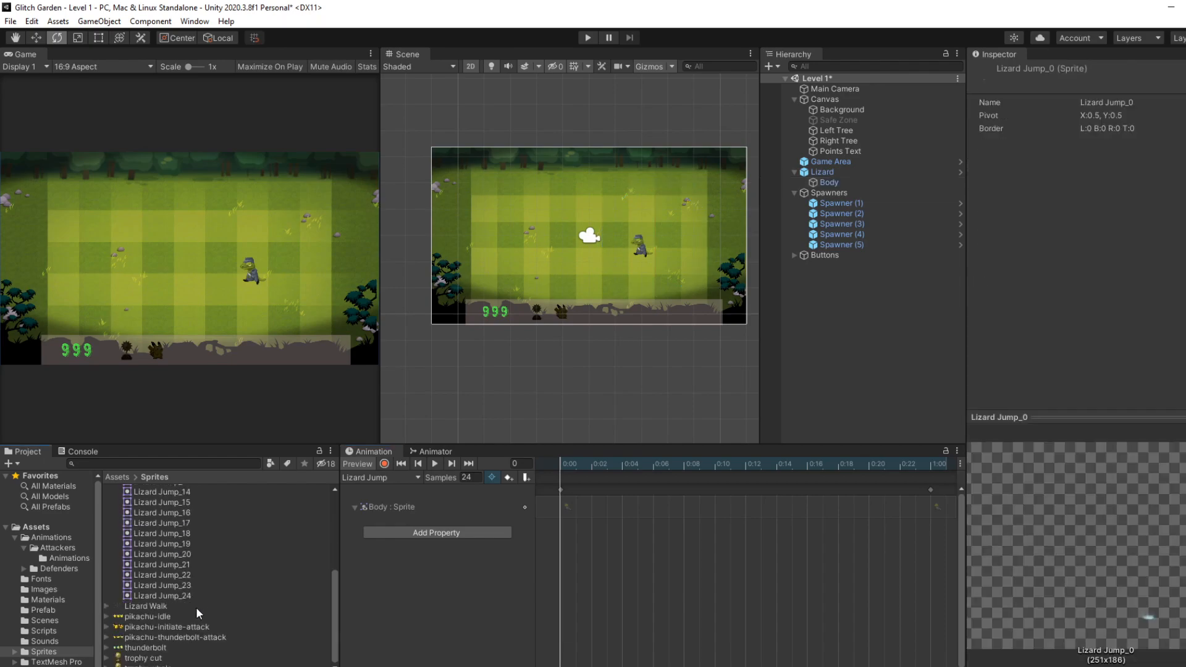
shift+click(187, 591)
drag(160, 565, 733, 552)
scroll(774, 565, down, 4)
mouse_move(736, 507)
mouse_down()
mouse_move(1117, 498)
mouse_move(702, 520)
mouse_move(825, 513)
mouse_move(747, 513)
mouse_up()
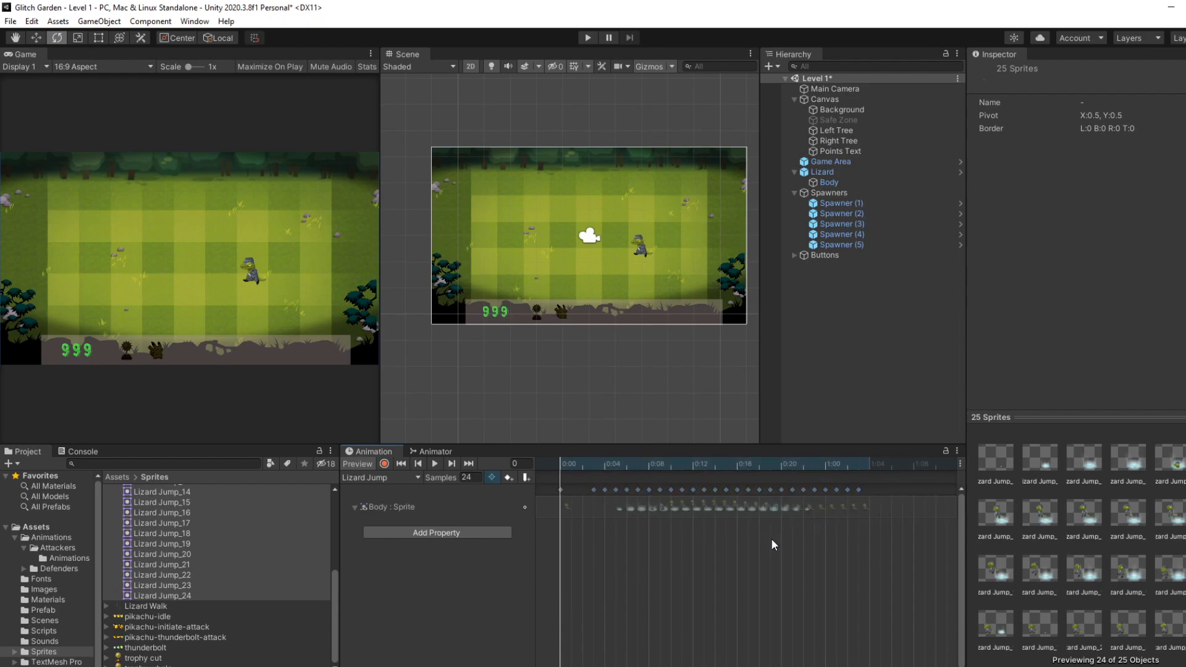
scroll(693, 536, up, 2)
click(433, 463)
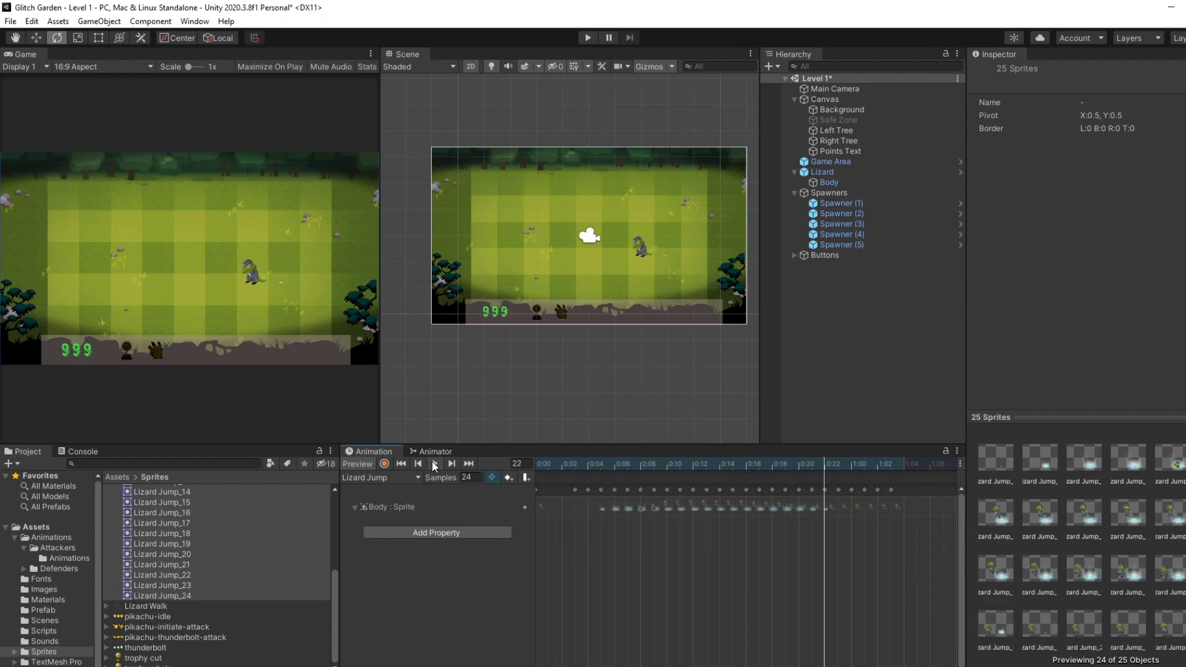
- Delete the initial keyframe, shift the remaining Body keyframes to span 0:00 to 1:00, and play the clip
click(560, 490)
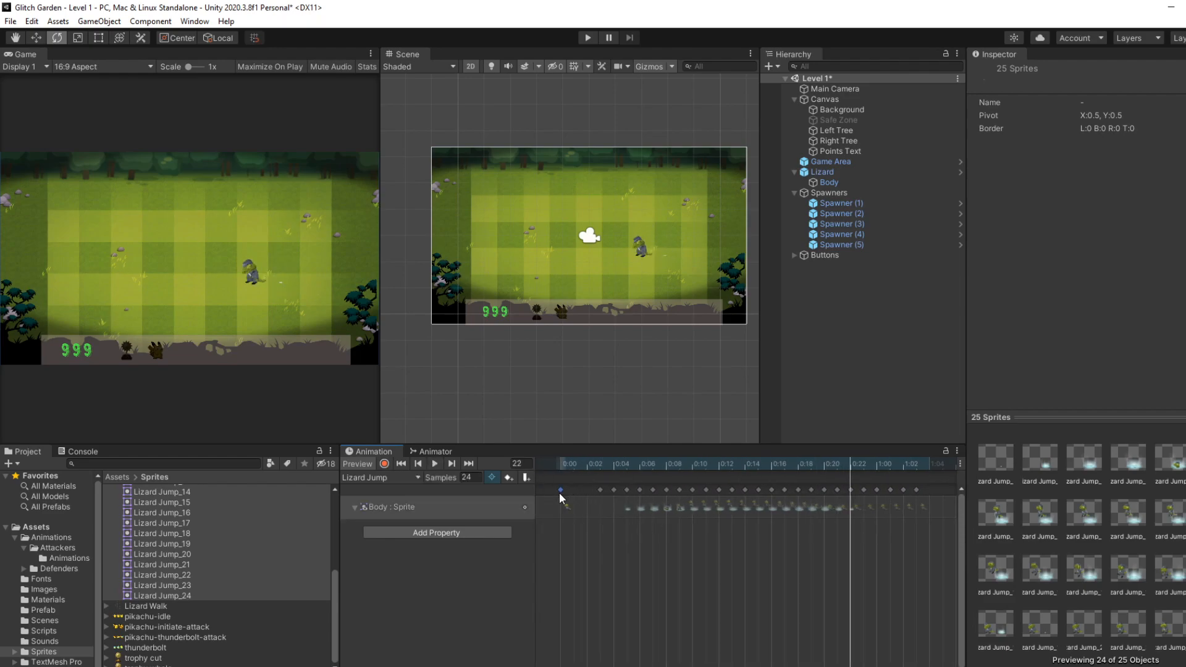
key(Delete)
shift+click(916, 490)
drag(916, 492, 881, 487)
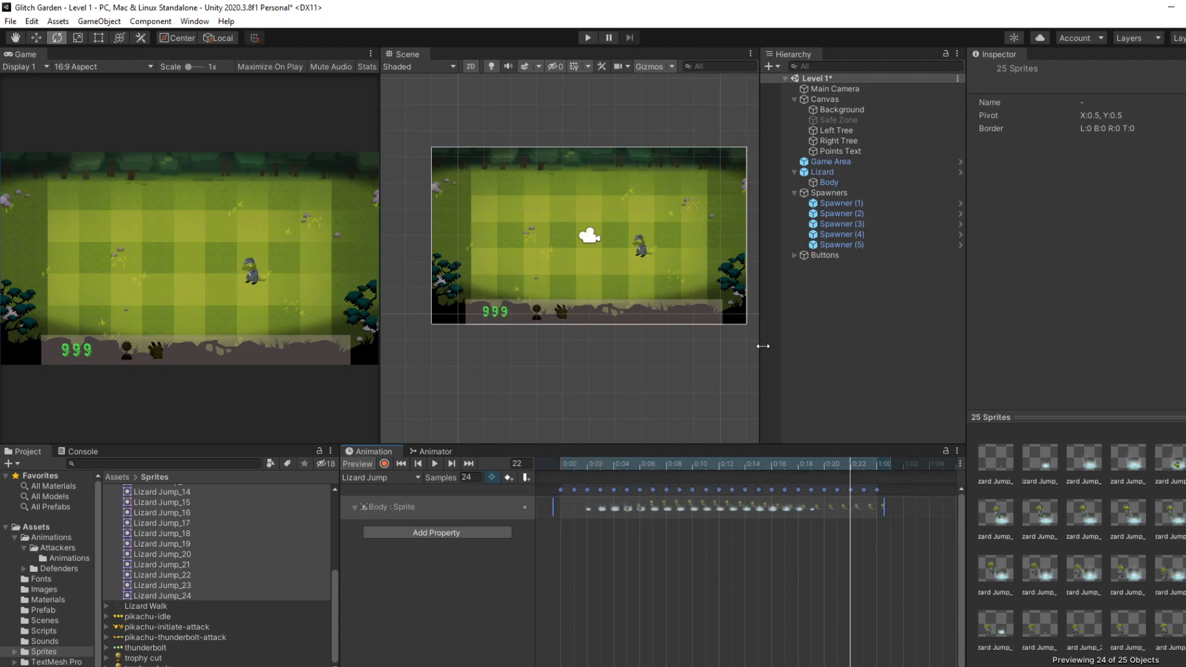
click(433, 464)
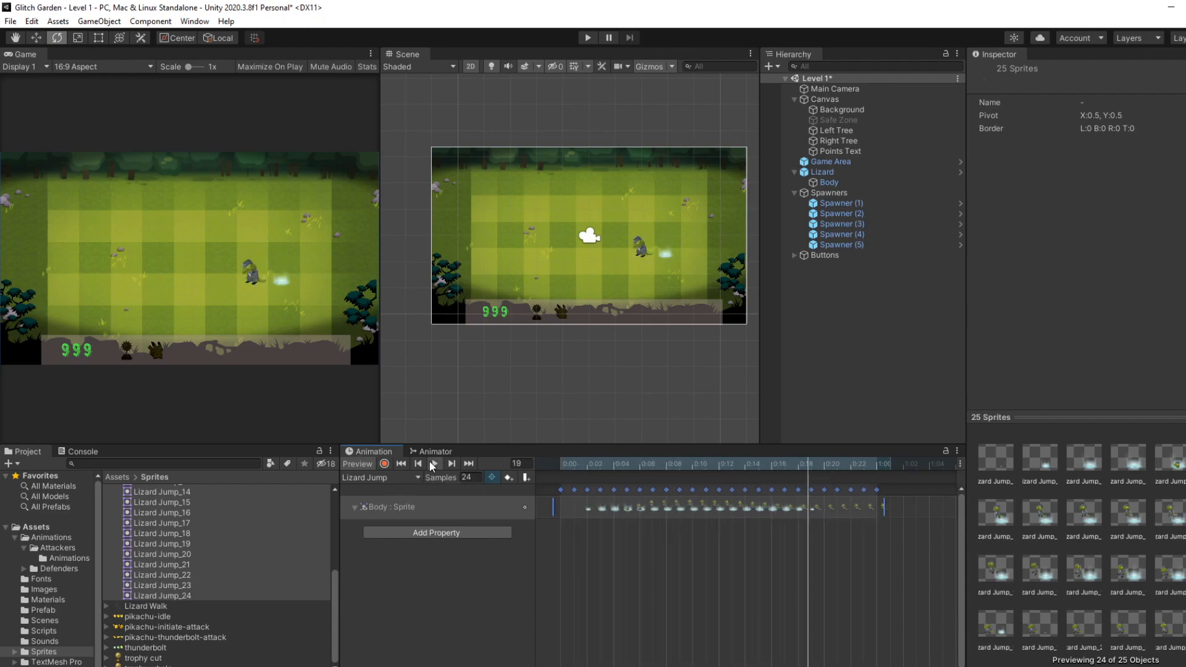
- Add an animation event at frame 0 that calls SetMovementSpeed (float) with a value of 0
click(558, 464)
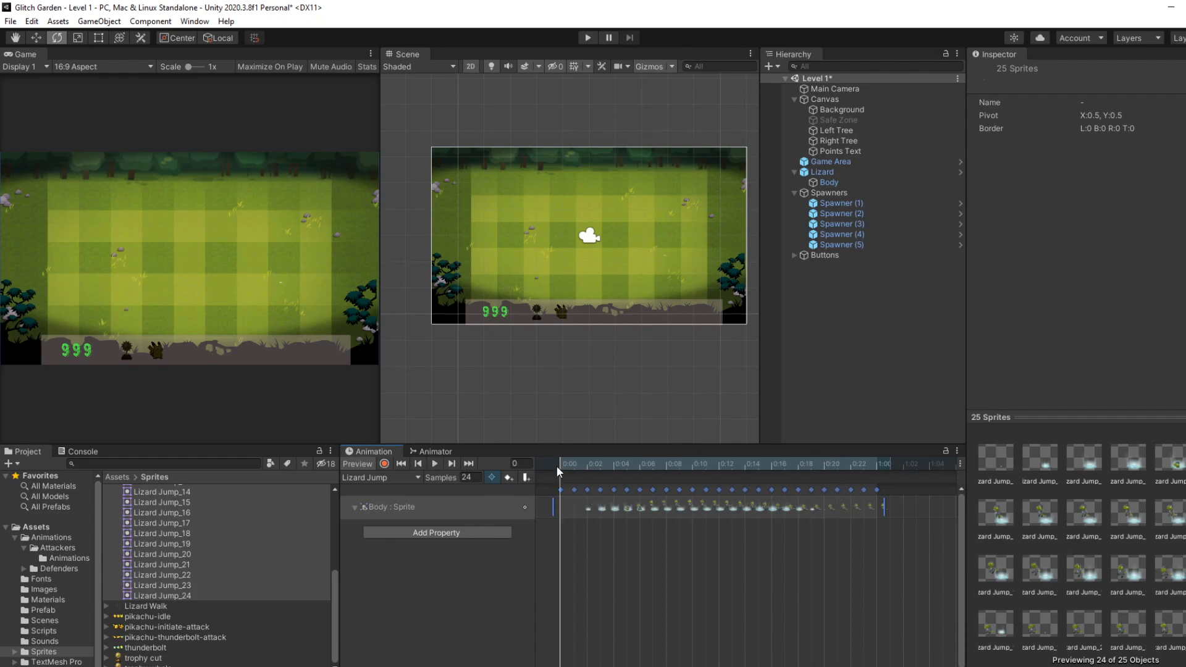
click(526, 478)
click(1119, 103)
click(1120, 118)
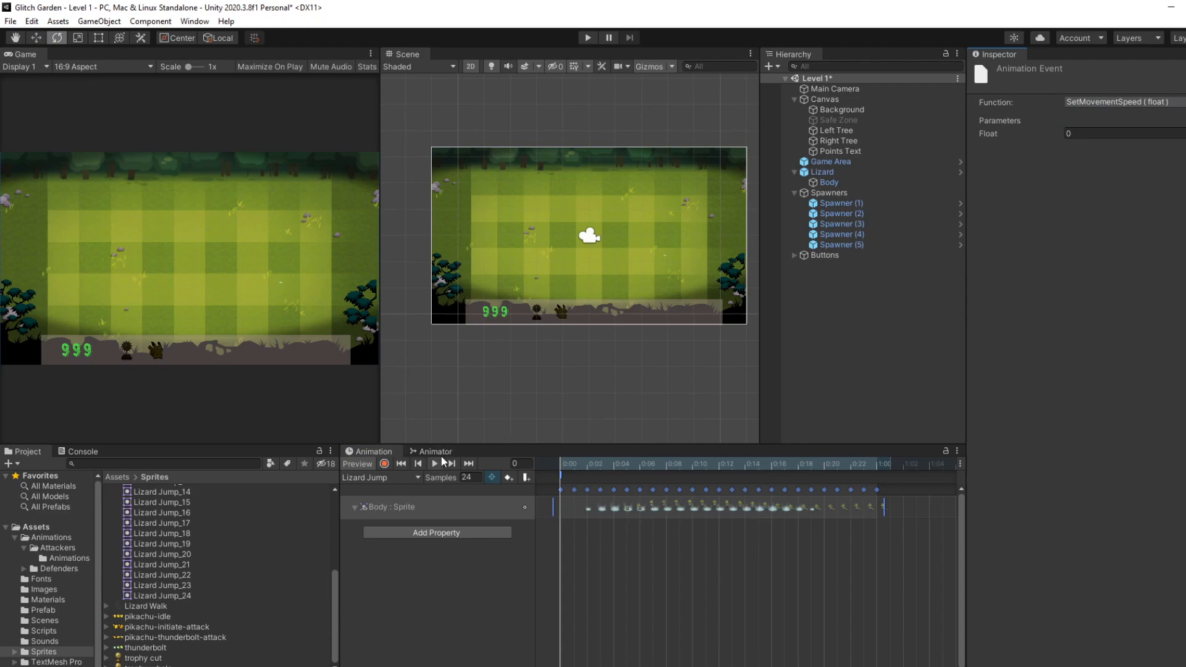
- Play back the Lizard Jump animation with recording off
click(384, 463)
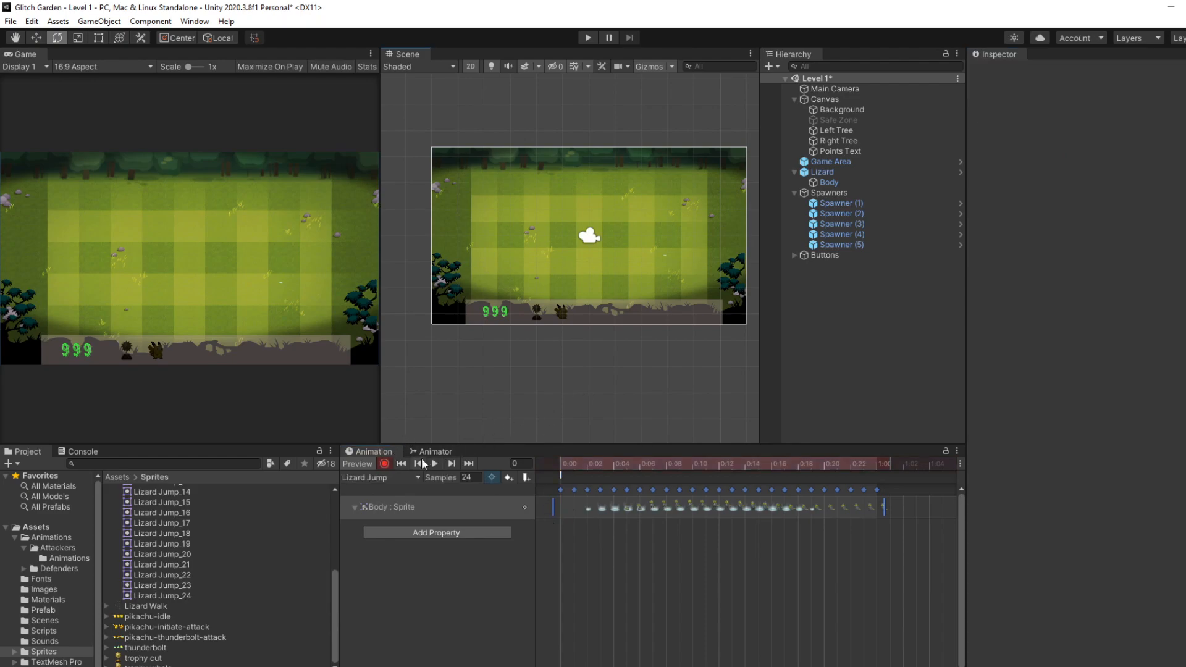
click(385, 464)
click(433, 464)
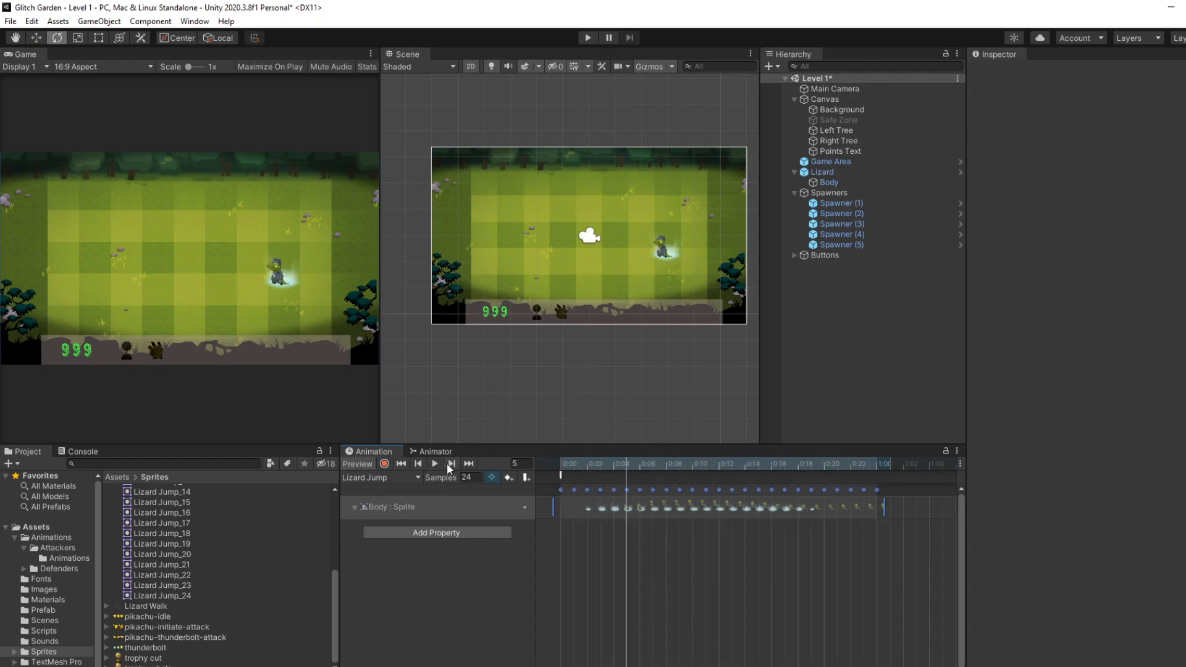
- Create a new animation clip named Lizard Walk in the Attackers Animations folder
scroll(171, 532, up, 5)
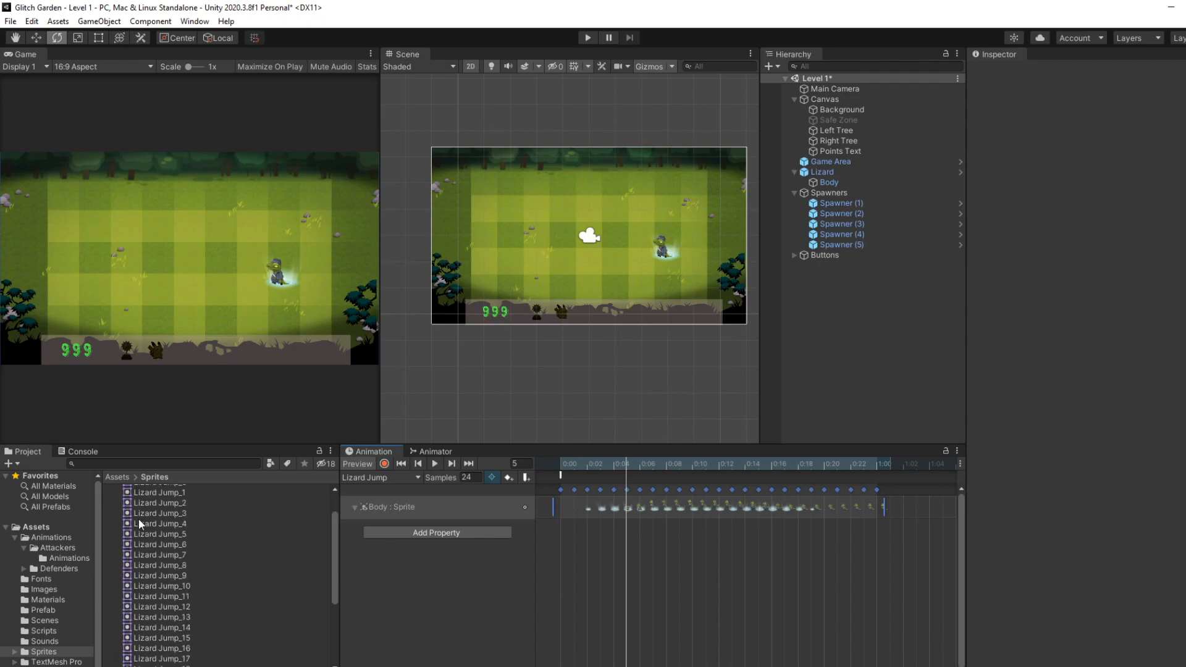
click(378, 478)
click(389, 508)
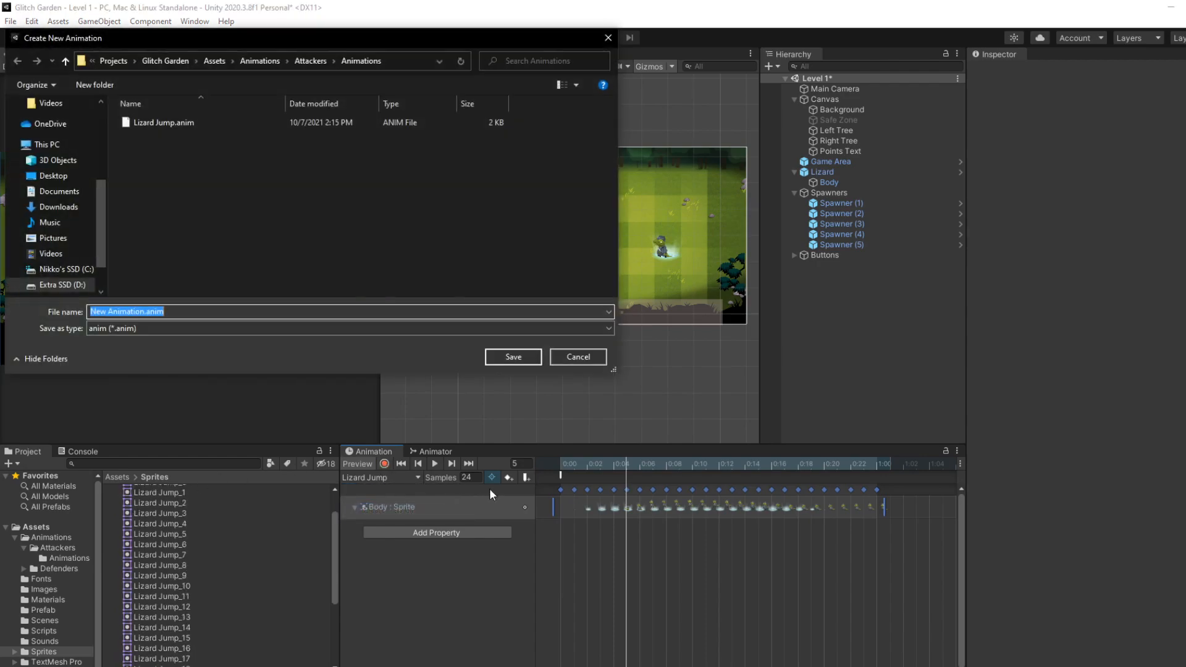
text(Lizard)
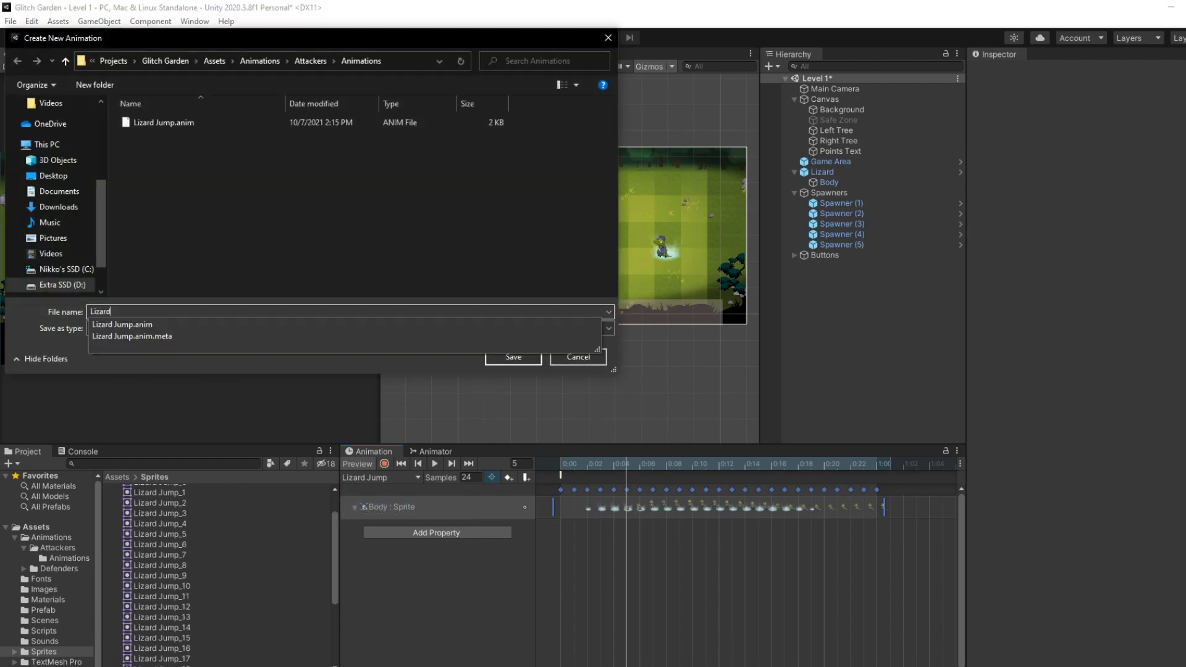
text( Walk)
key(Return)
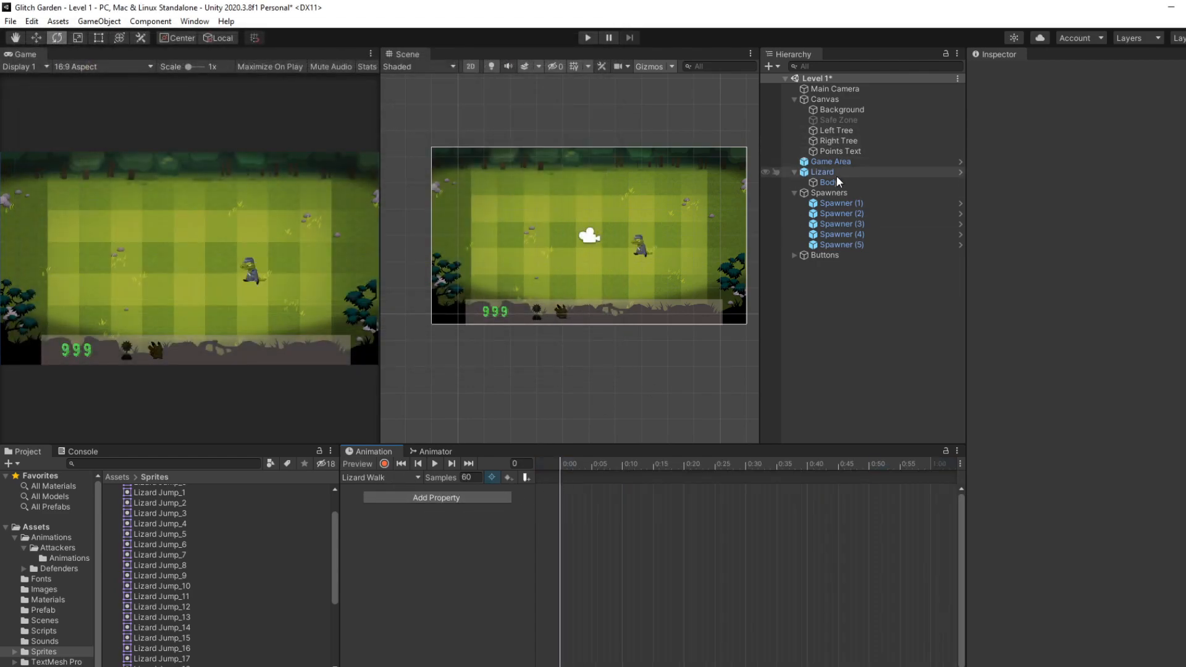
- Add the Body child's Sprite Renderer Sprite property to the Lizard Walk clip
click(451, 496)
click(520, 558)
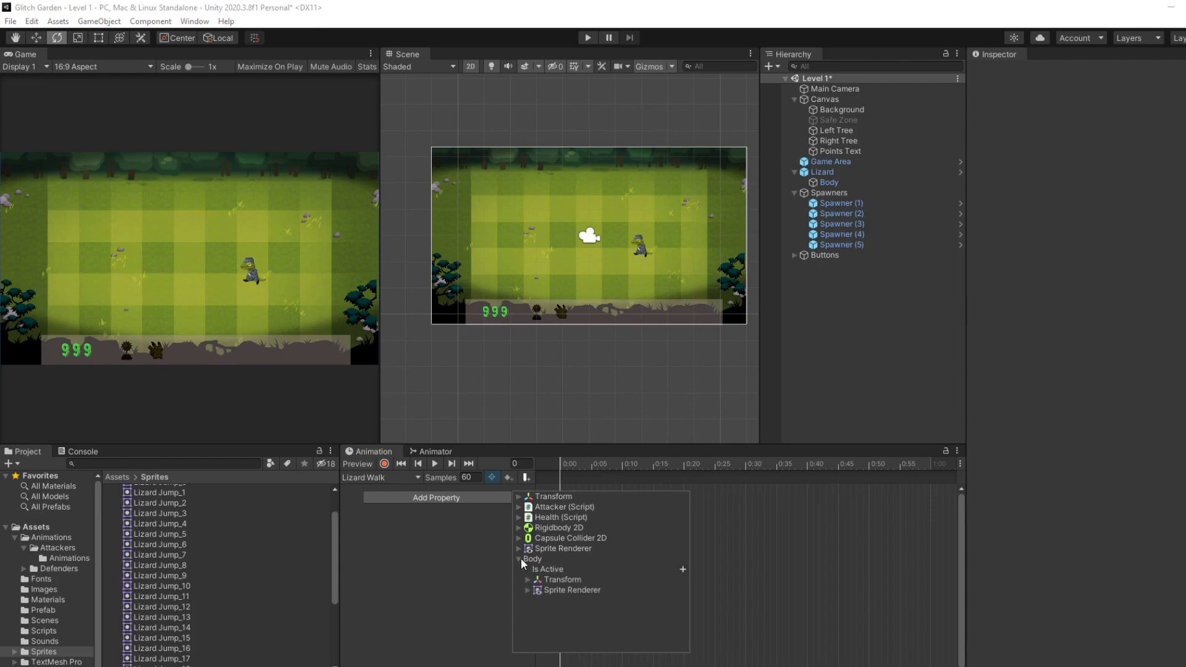
click(526, 591)
scroll(623, 599, down, 6)
click(674, 648)
click(458, 553)
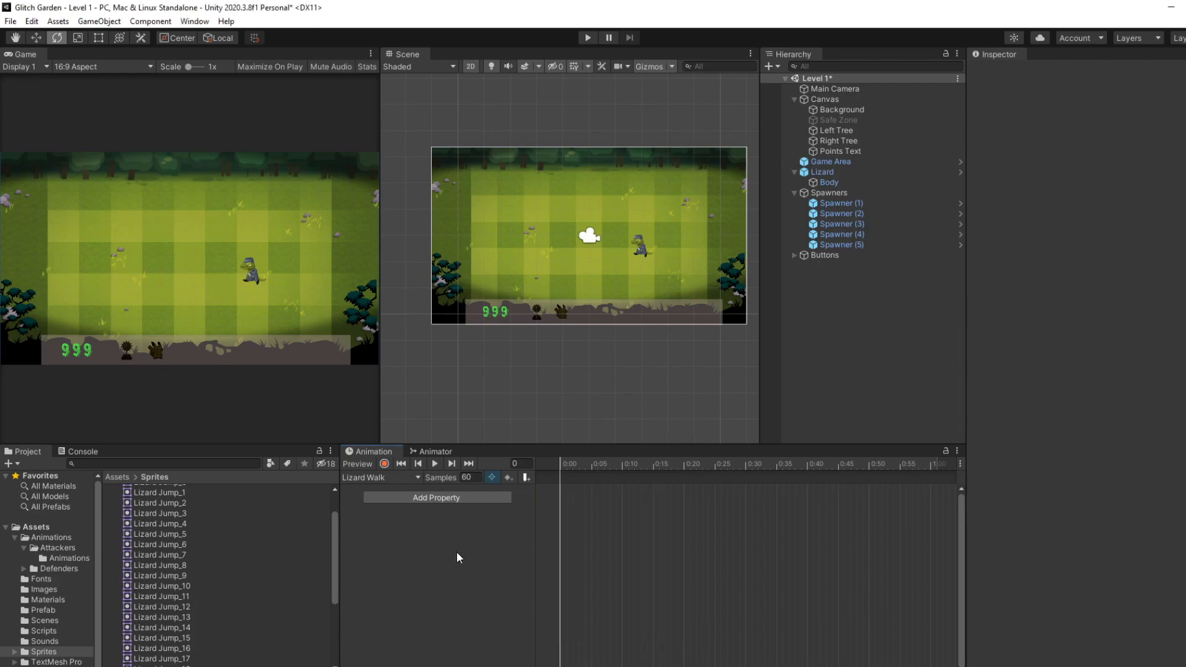
click(829, 182)
click(560, 489)
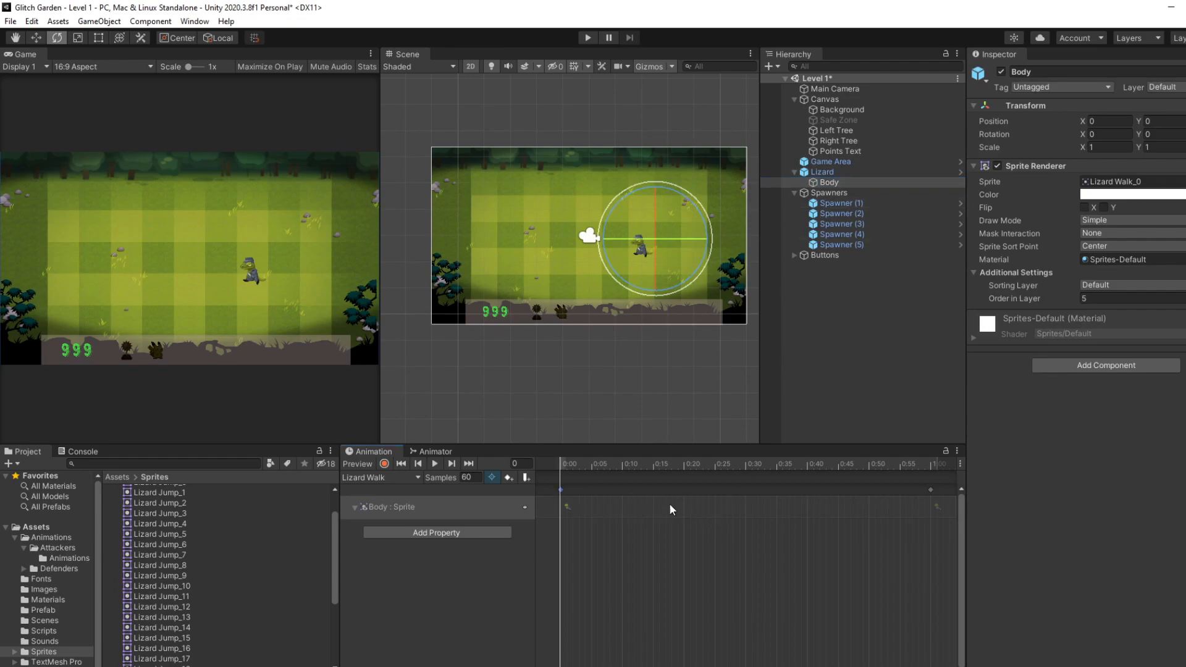
- Add sprites Lizard Walk_0 through Lizard Walk_15 to the Body sprite track
scroll(142, 581, down, 5)
click(107, 606)
click(142, 617)
scroll(191, 604, down, 5)
shift+click(192, 605)
drag(190, 605, 622, 490)
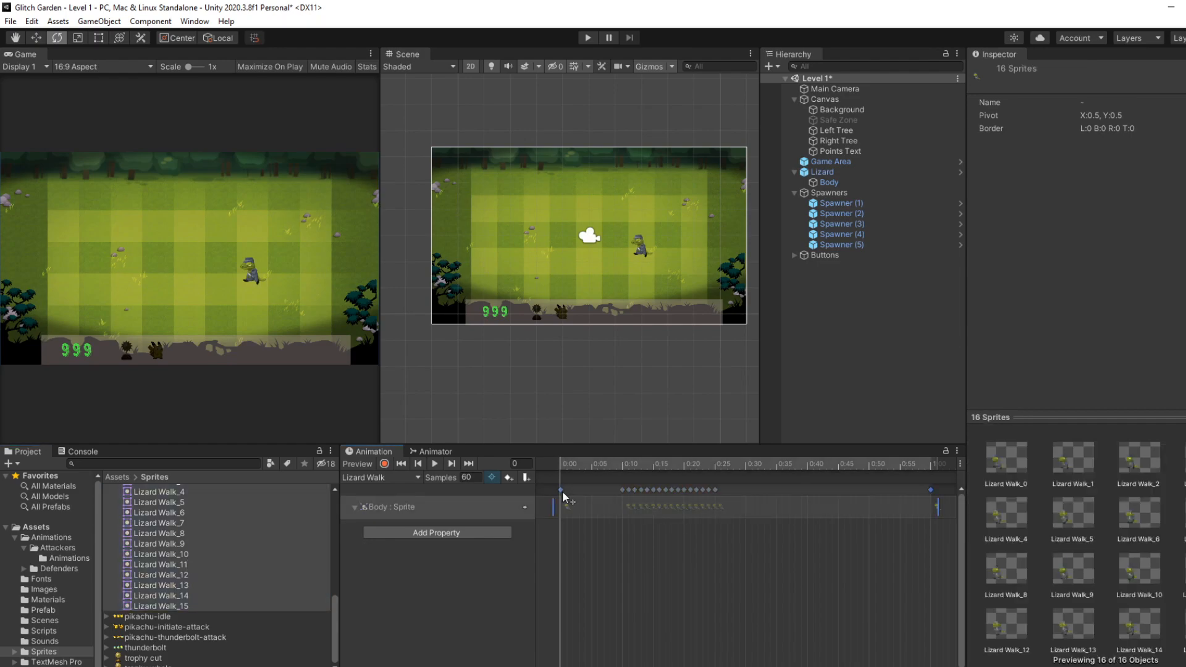
- Shift the walk keyframes to start at 0:00 and preview the clip at 24 samples
drag(770, 542, 569, 498)
click(470, 479)
text(24)
key(Return)
click(437, 463)
click(437, 462)
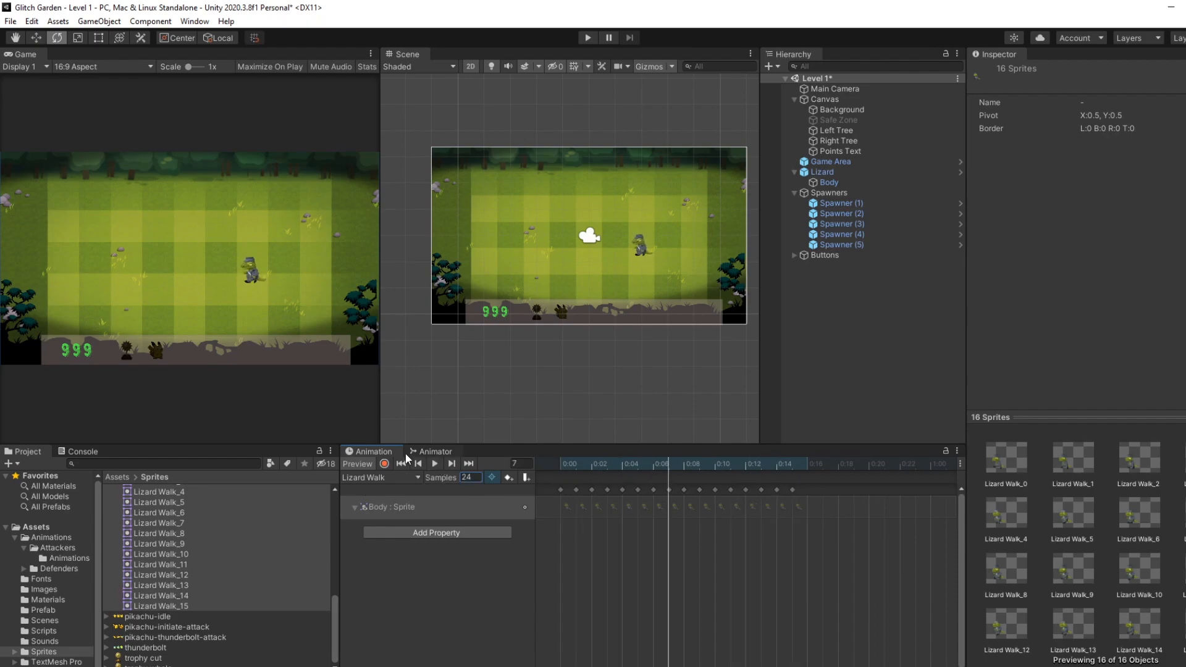
- Inspect the Lizard Jump state in the Animator and run the game briefly to test the lizard animations
click(430, 452)
click(630, 575)
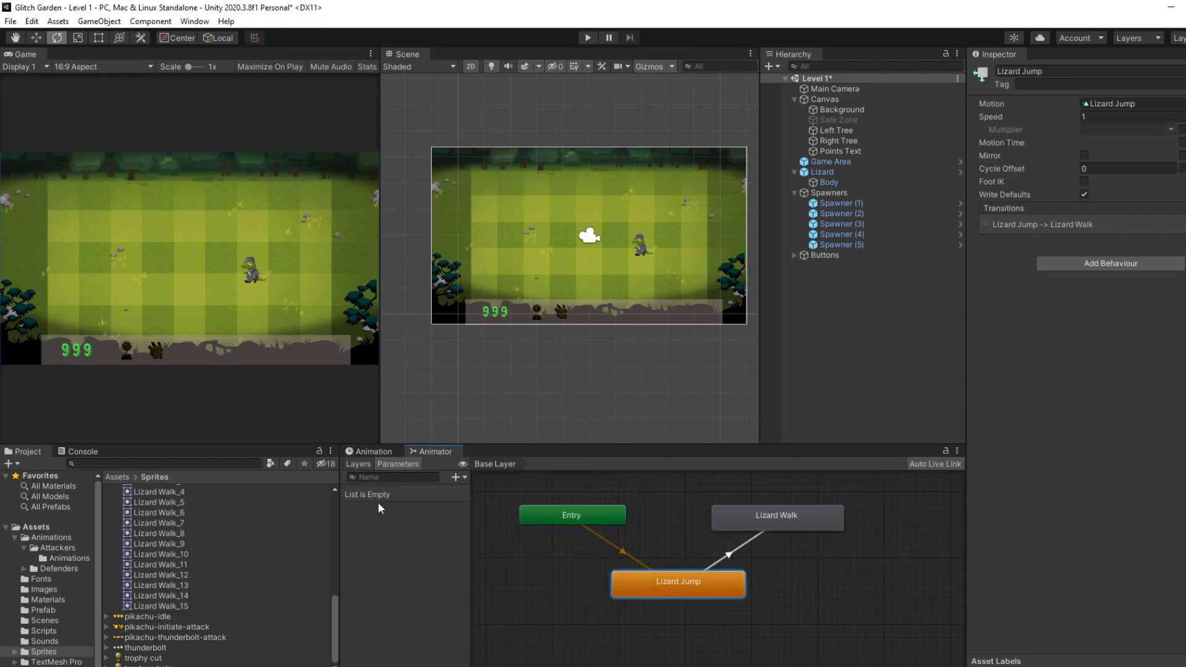
click(588, 37)
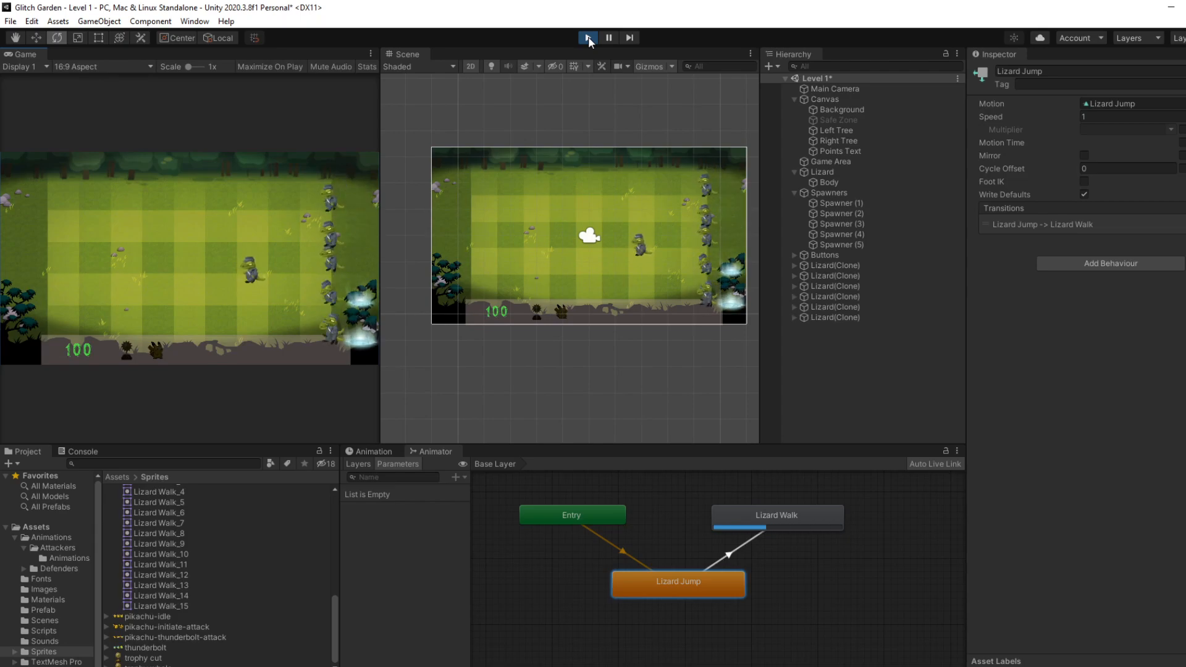
click(588, 37)
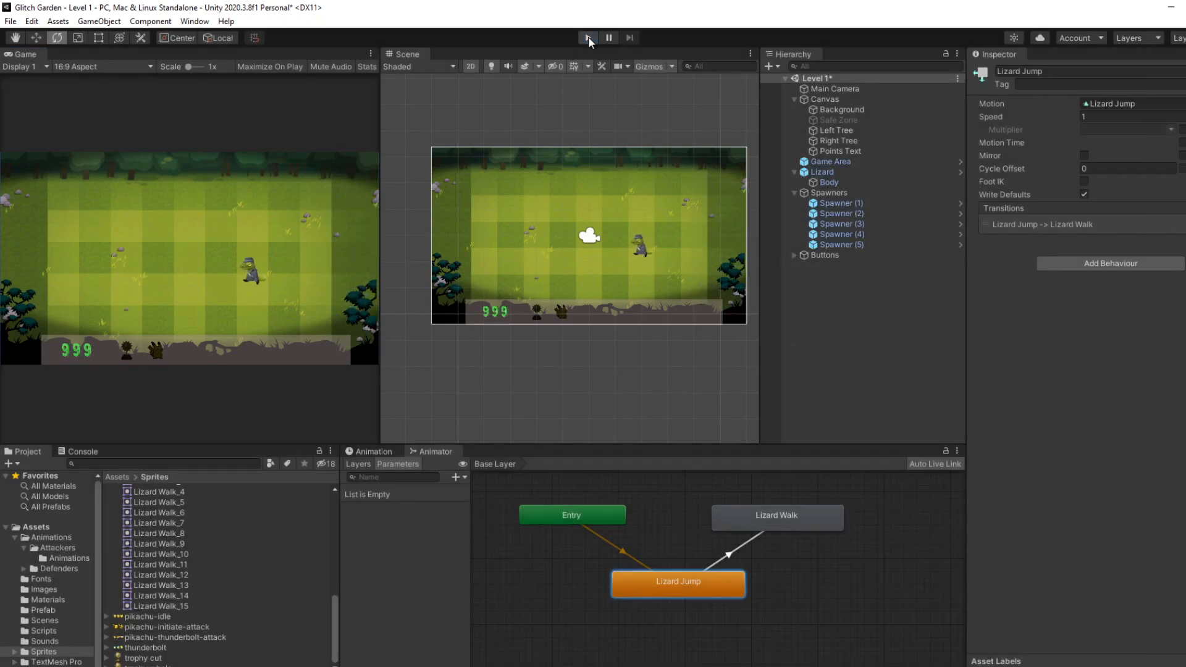
- Run the game again, pause it once lizards have spawned, and advance frame by frame to examine their jump and walk animations
click(378, 451)
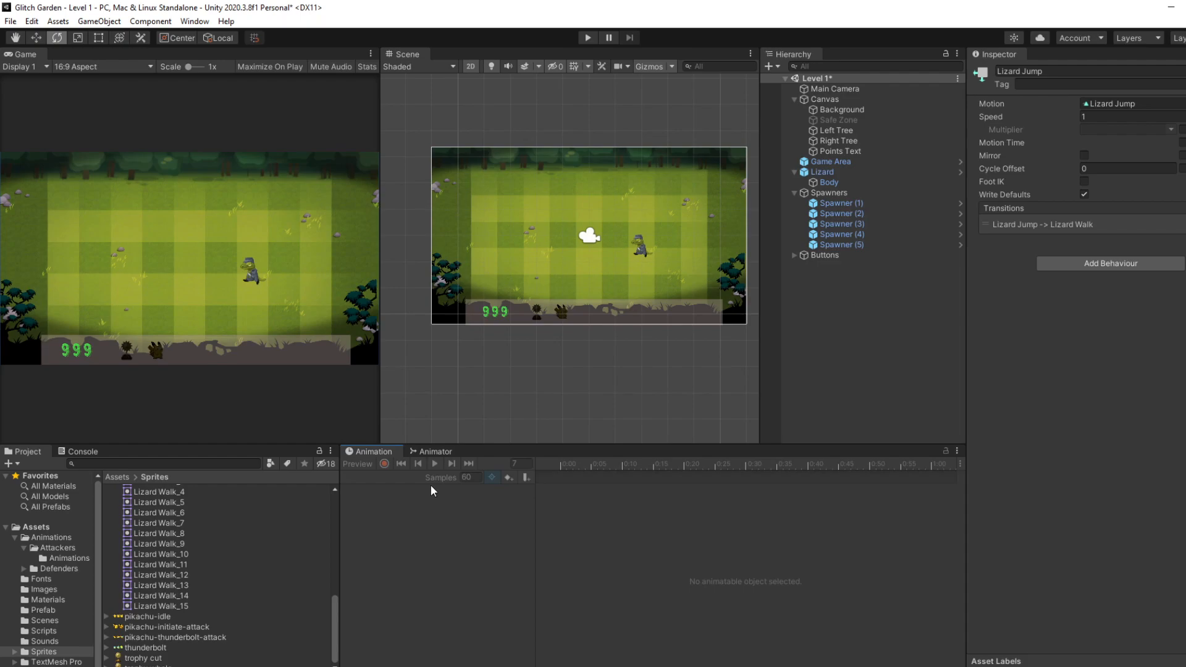
click(588, 38)
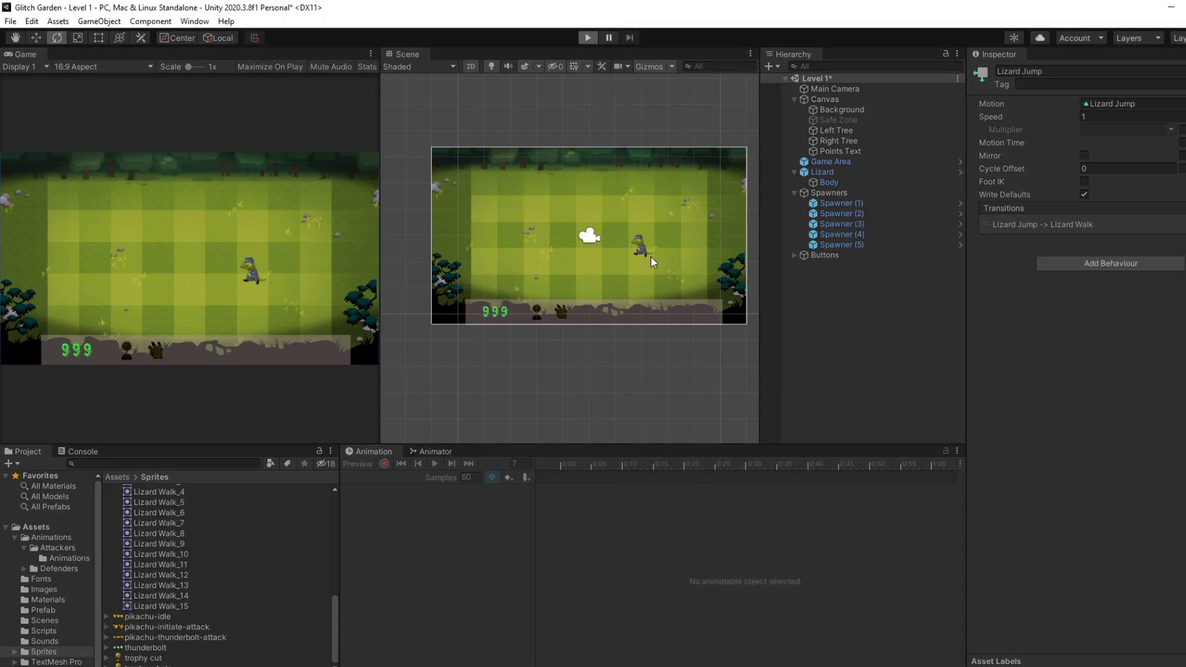
scroll(646, 257, up, 4)
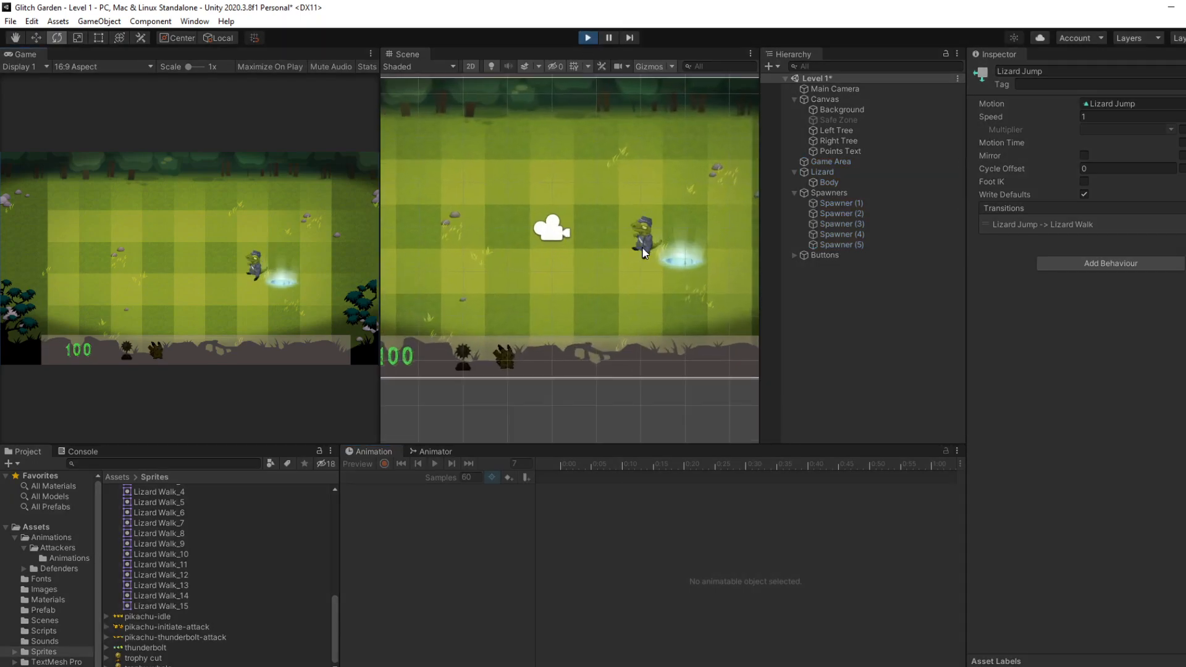
middle_drag(630, 274, 519, 315)
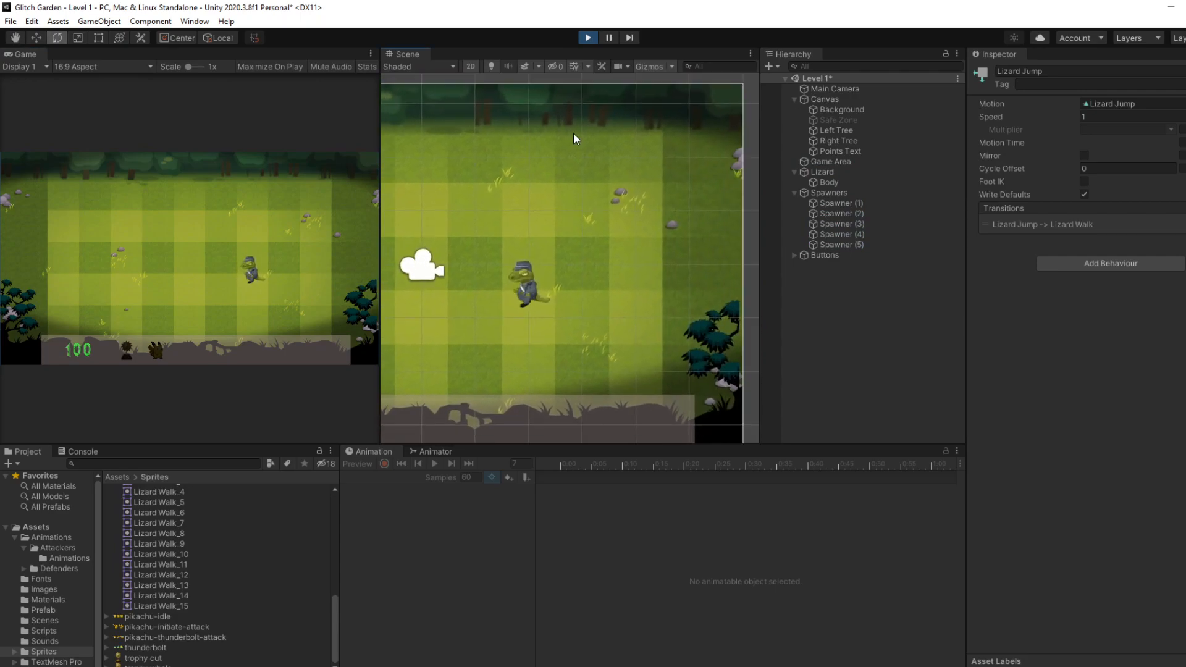
click(609, 38)
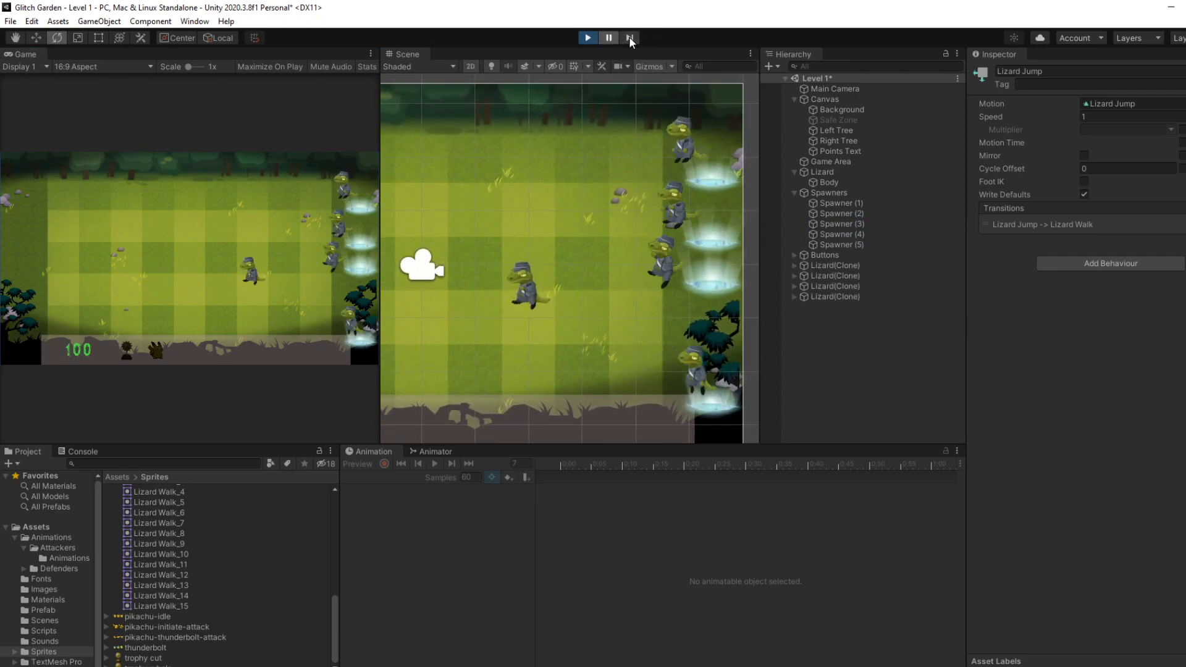
click(630, 37)
click(629, 38)
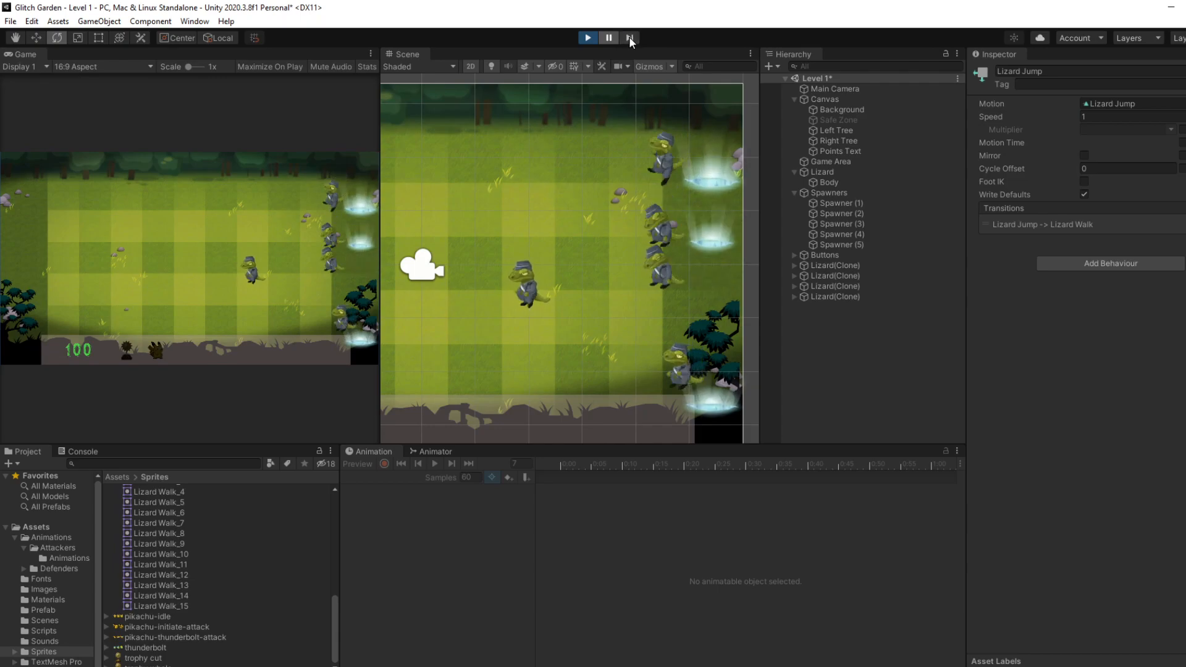
click(629, 38)
click(630, 37)
click(630, 37)
click(629, 38)
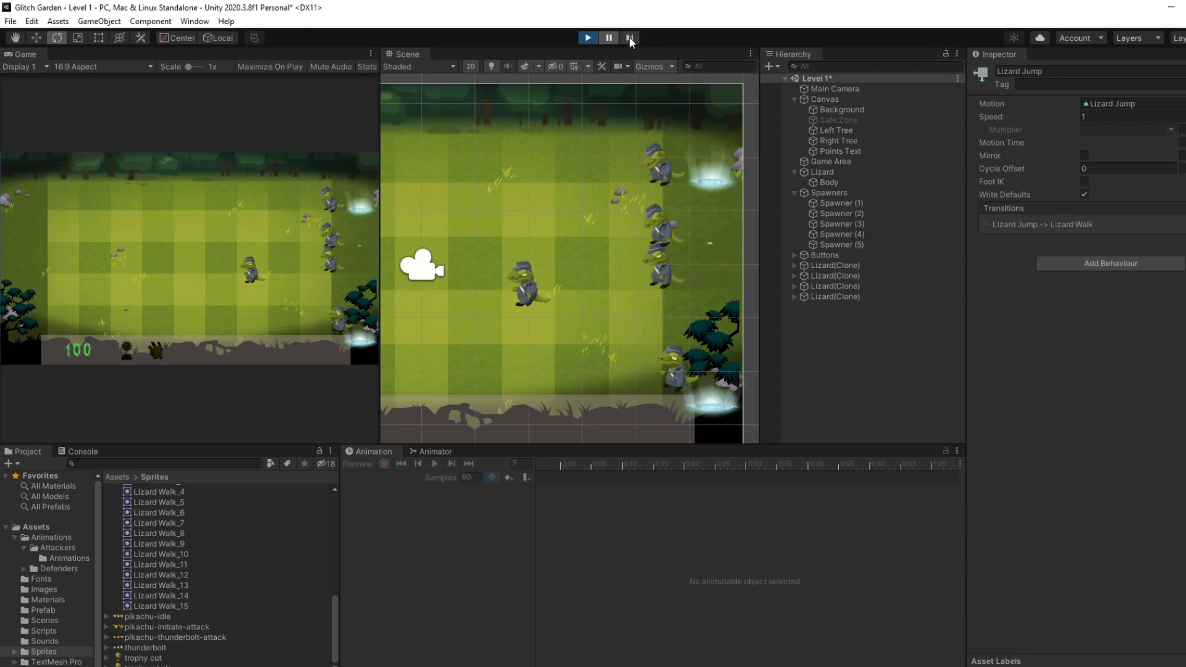
click(629, 37)
click(629, 37)
click(630, 38)
click(630, 38)
click(630, 38)
click(630, 38)
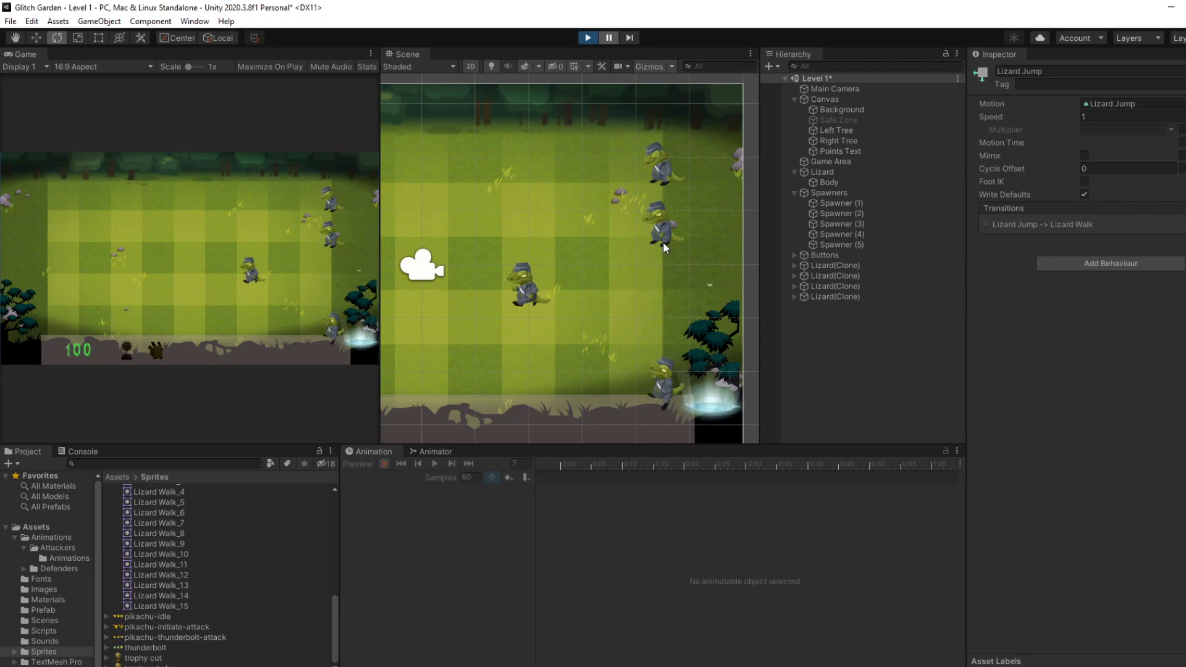
- Bring up the Animator window and dock it beside the Animation window
drag(436, 450, 434, 455)
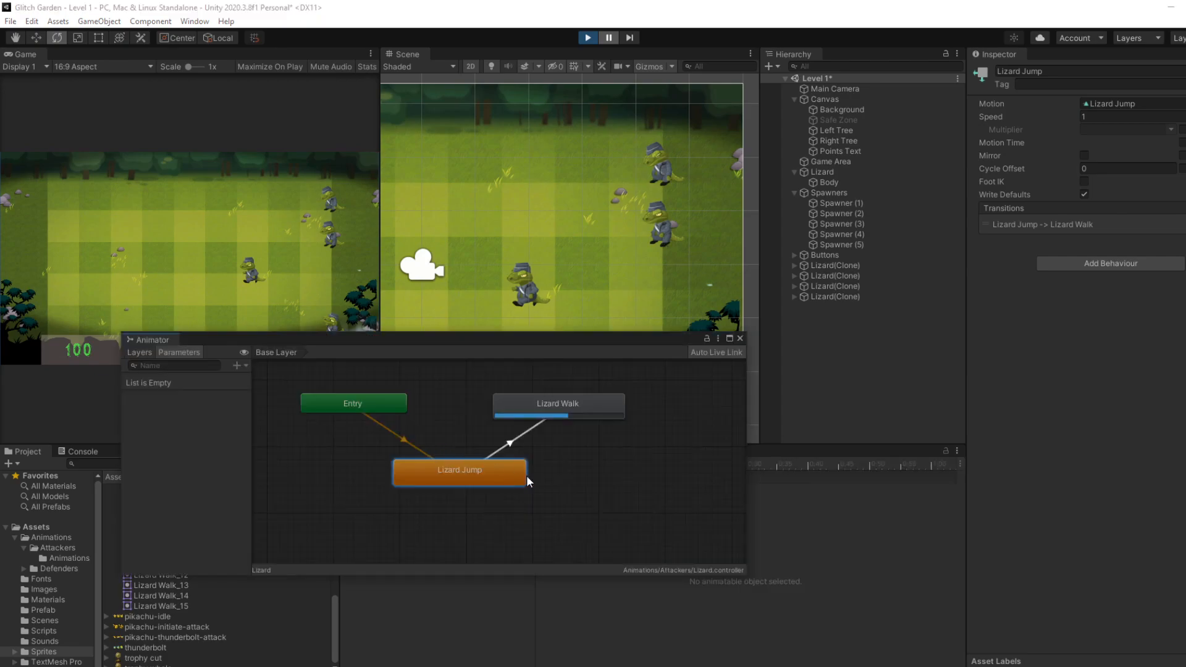
drag(562, 335, 560, 364)
drag(157, 367, 898, 545)
drag(790, 453, 414, 451)
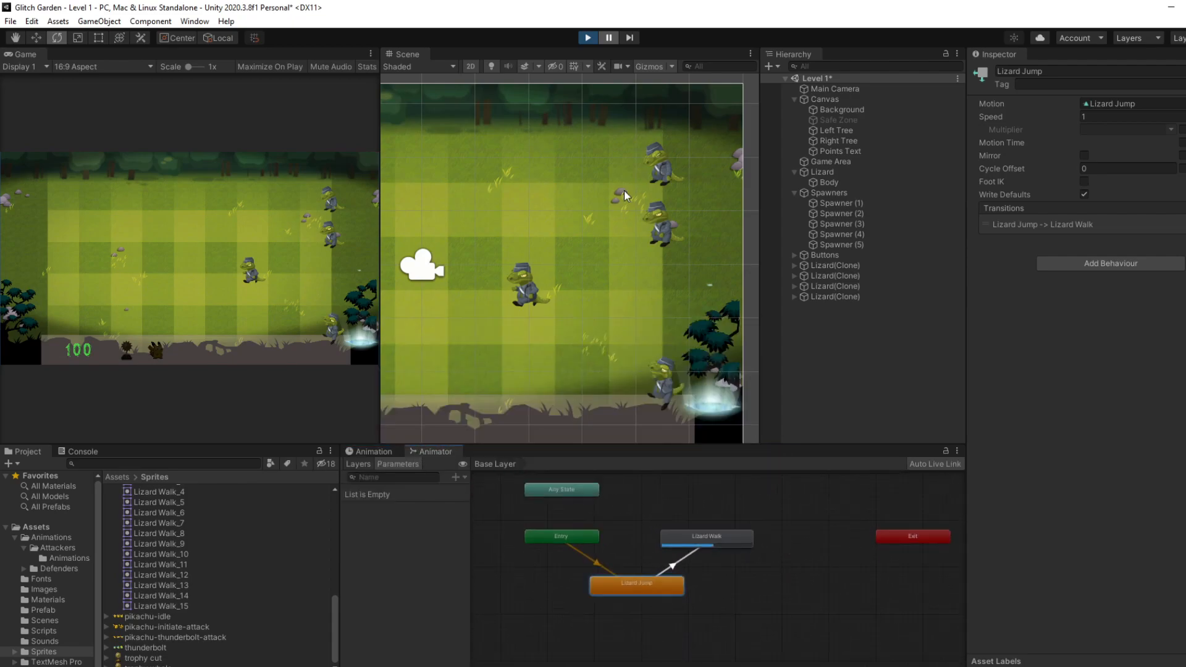
- Select the most recently spawned Lizard(Clone) and advance the paused game frame by frame to follow its Animator state
click(861, 277)
click(844, 296)
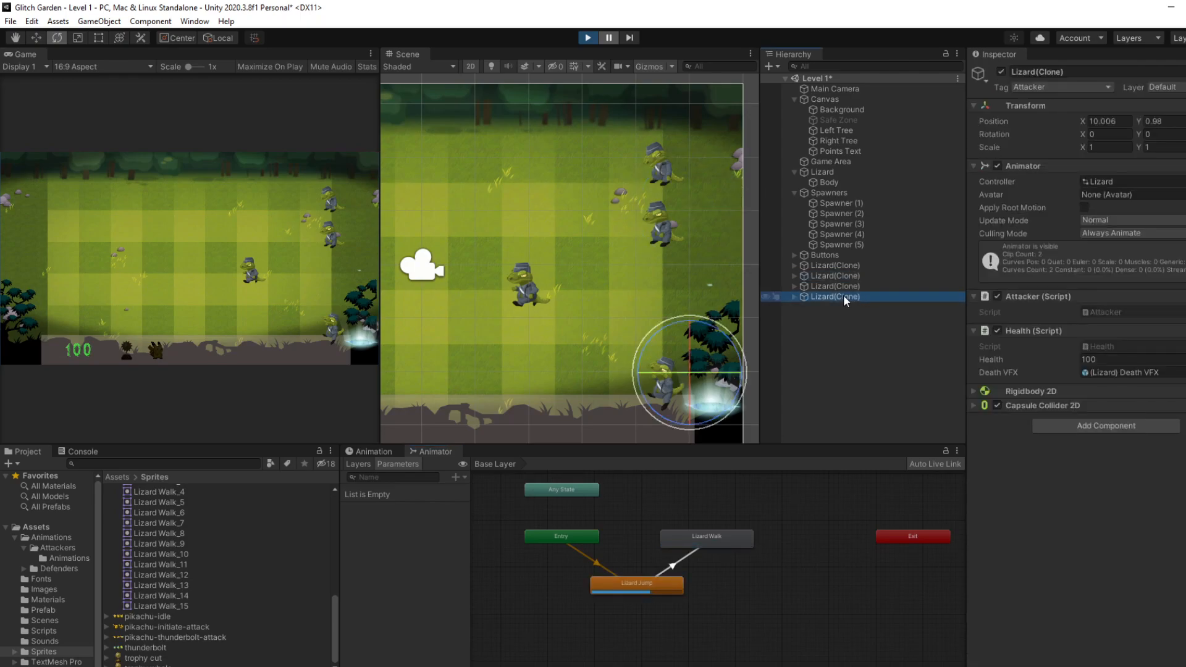
click(629, 37)
click(629, 38)
click(629, 37)
click(629, 37)
click(629, 38)
click(629, 37)
click(629, 37)
click(629, 37)
click(629, 37)
click(629, 37)
click(629, 37)
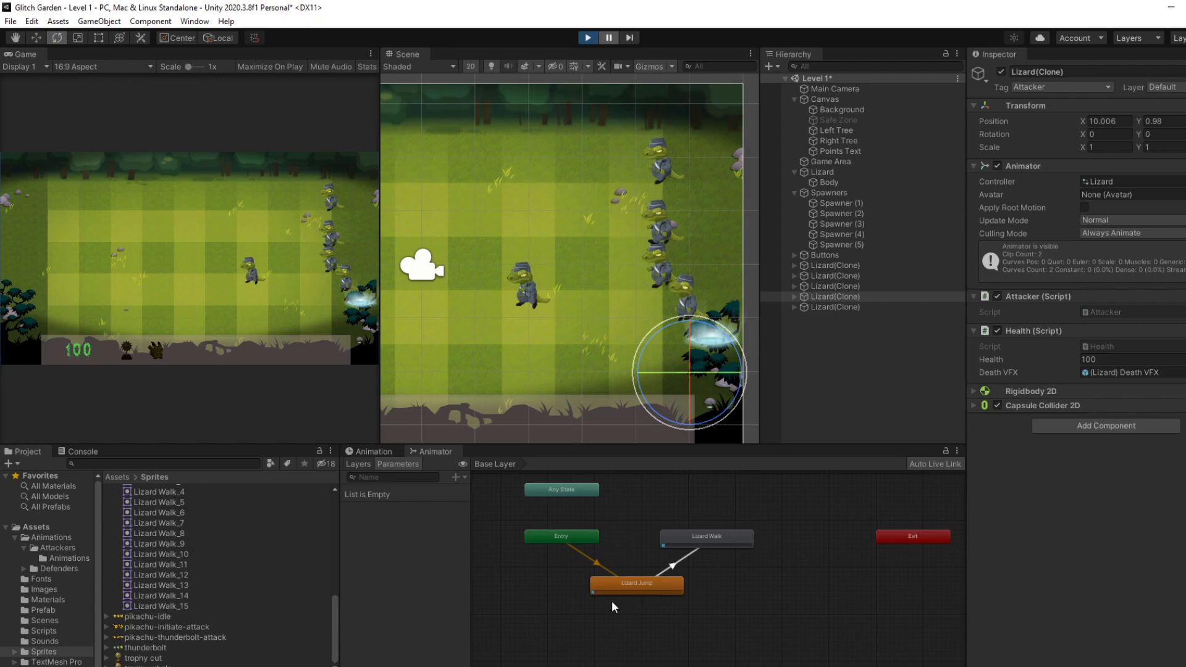
- Examine the settings of the Lizard Jump -> Lizard Walk transition, including exit time, transition duration and interruption source options
scroll(635, 581, up, 5)
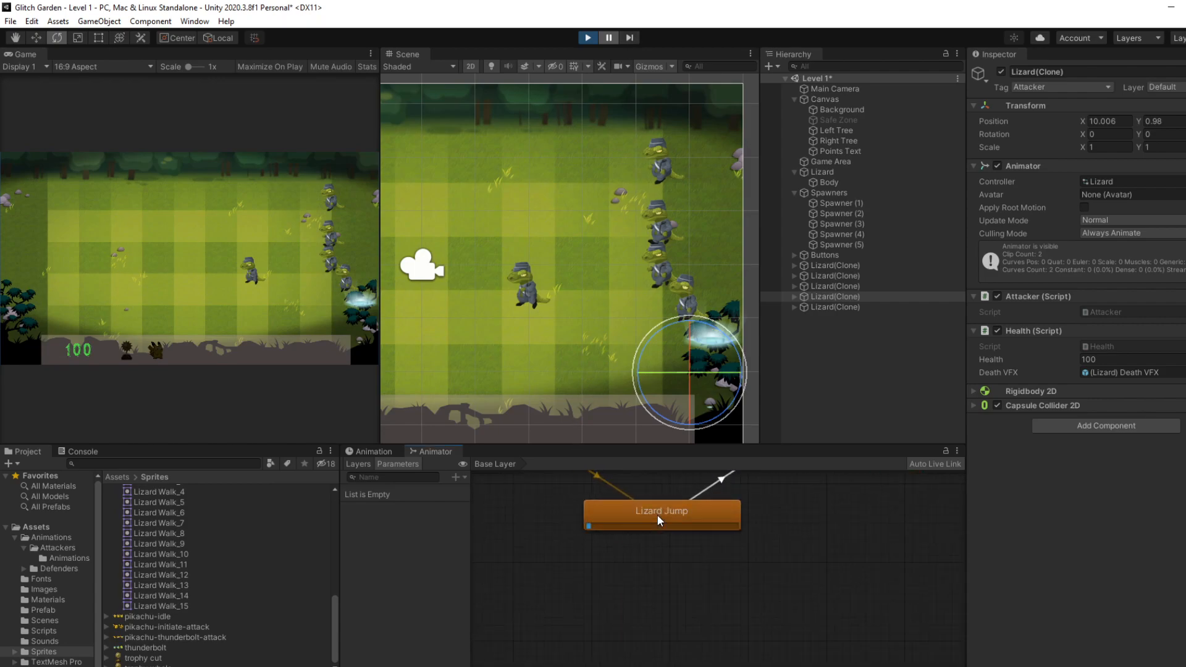
click(646, 532)
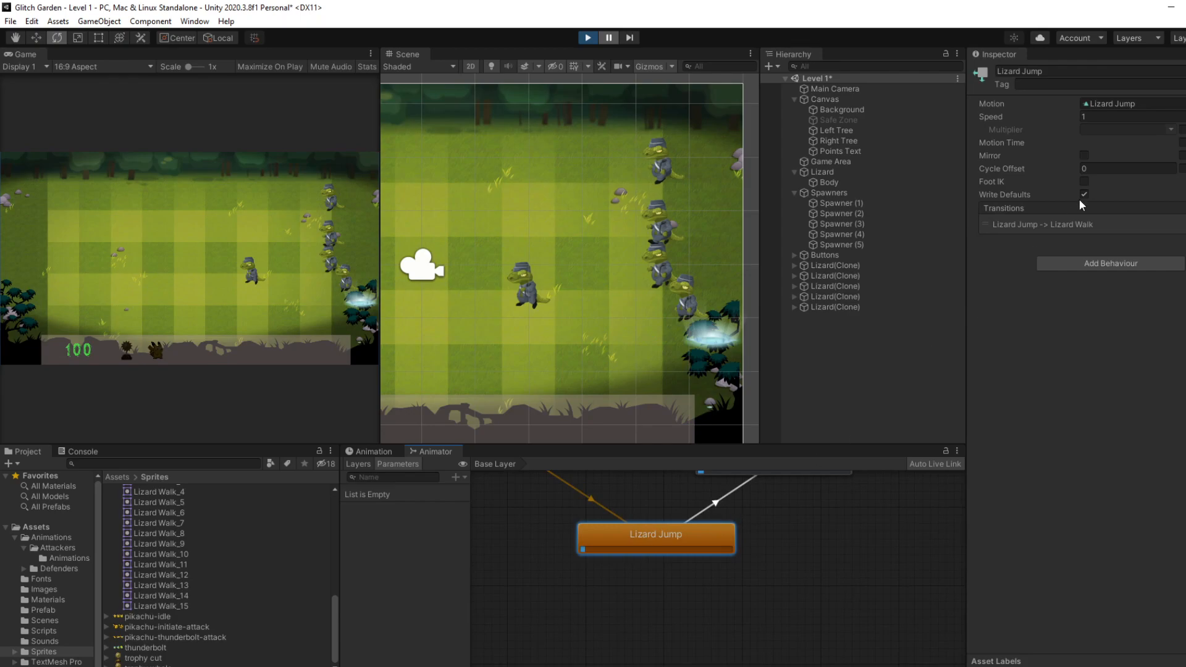
click(996, 224)
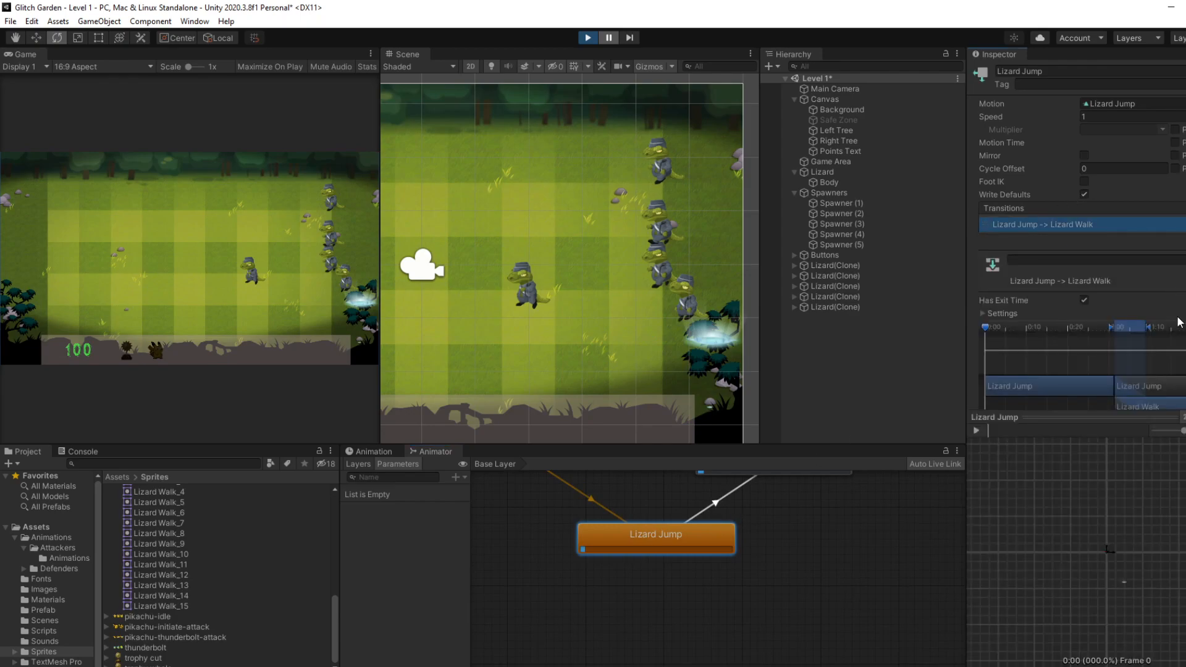
click(987, 315)
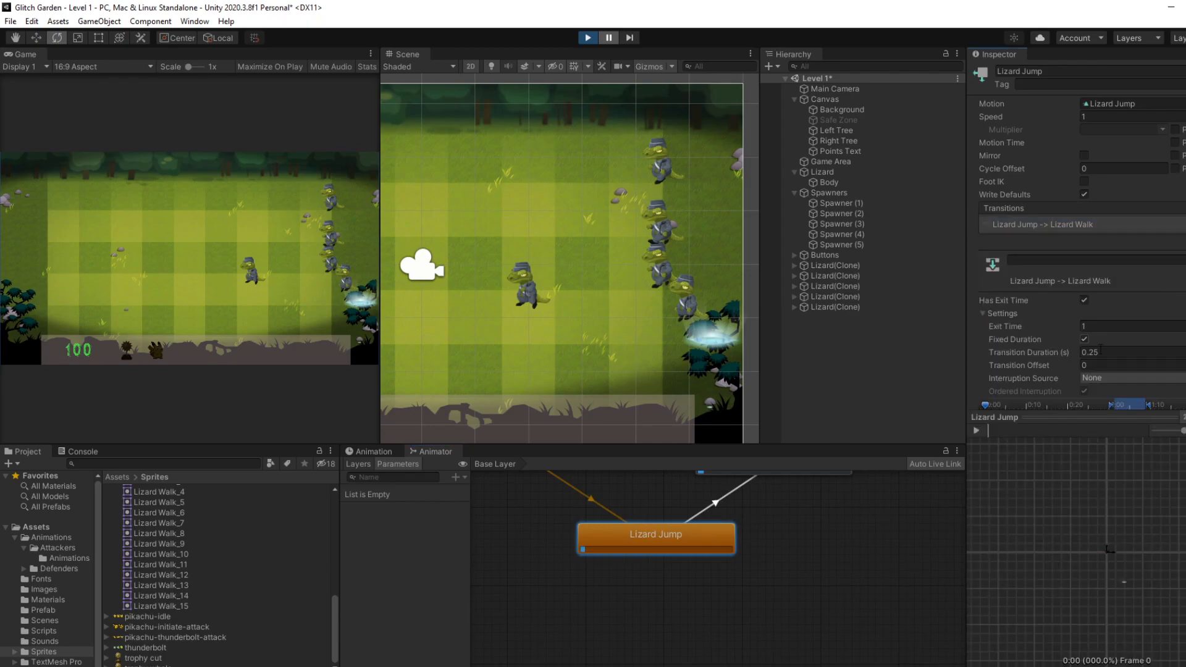
scroll(1088, 340, down, 3)
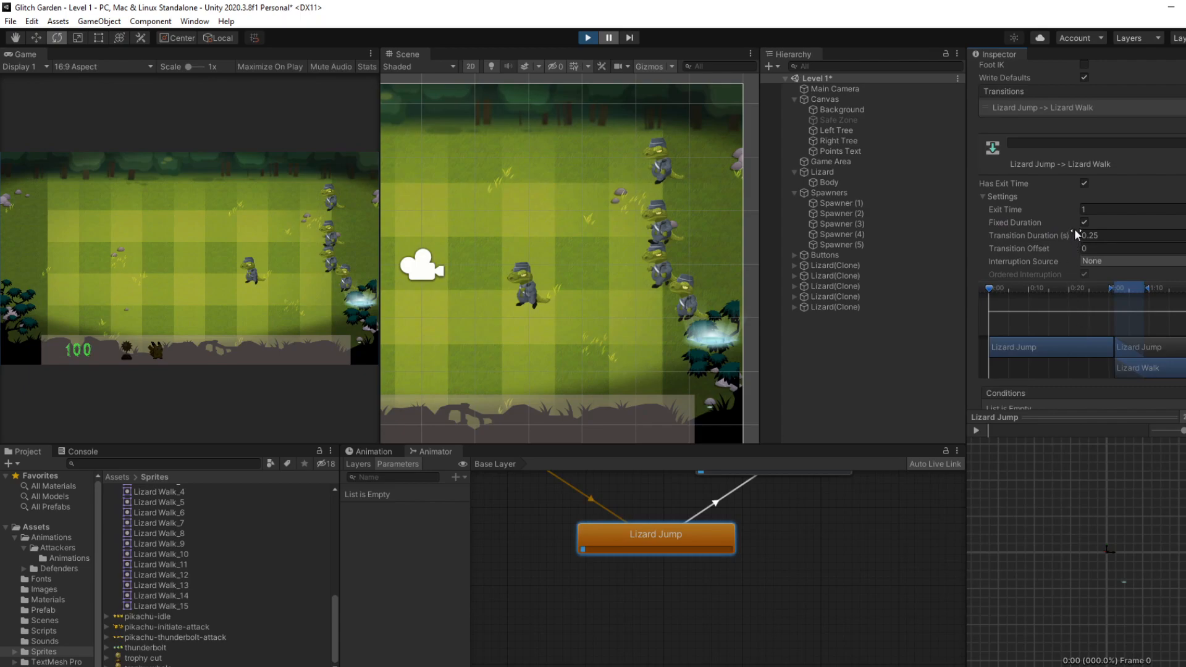
scroll(1081, 241, down, 1)
click(1101, 207)
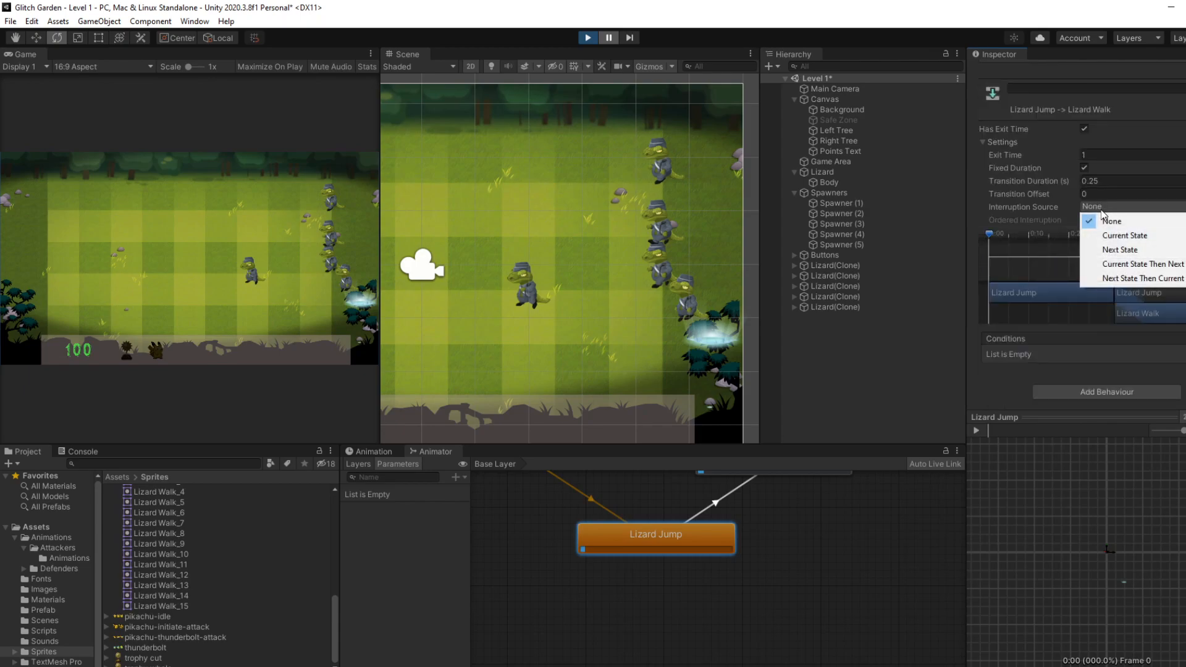
click(1045, 217)
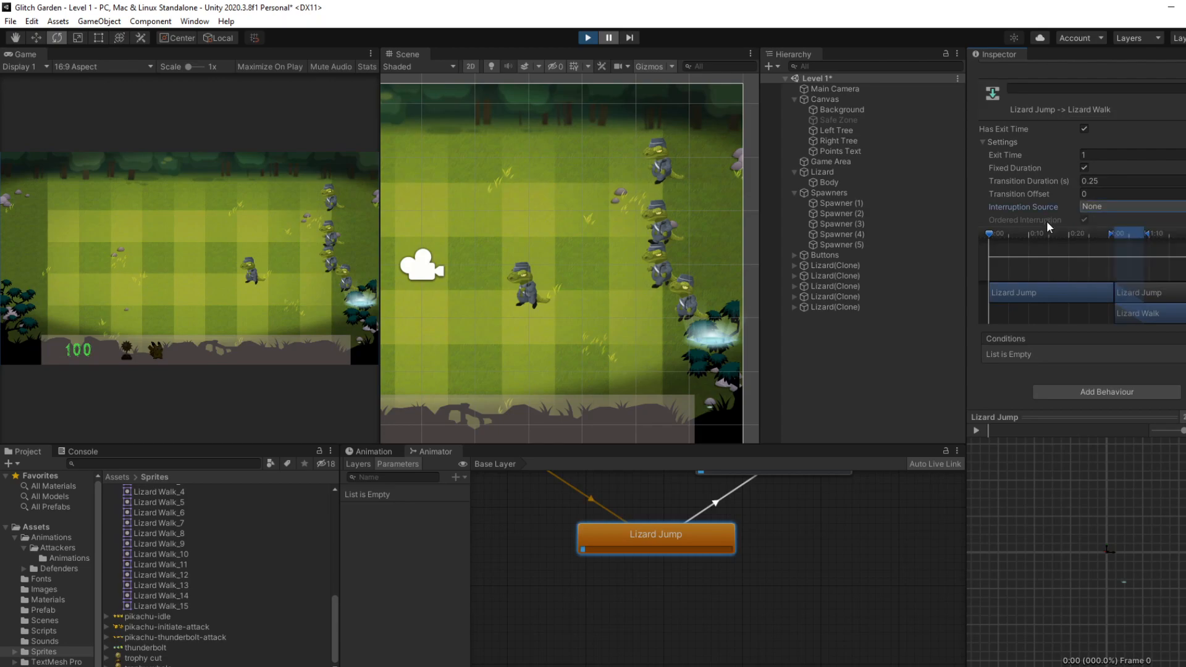
scroll(729, 541, down, 3)
scroll(803, 555, down, 2)
scroll(826, 513, up, 3)
scroll(810, 540, down, 2)
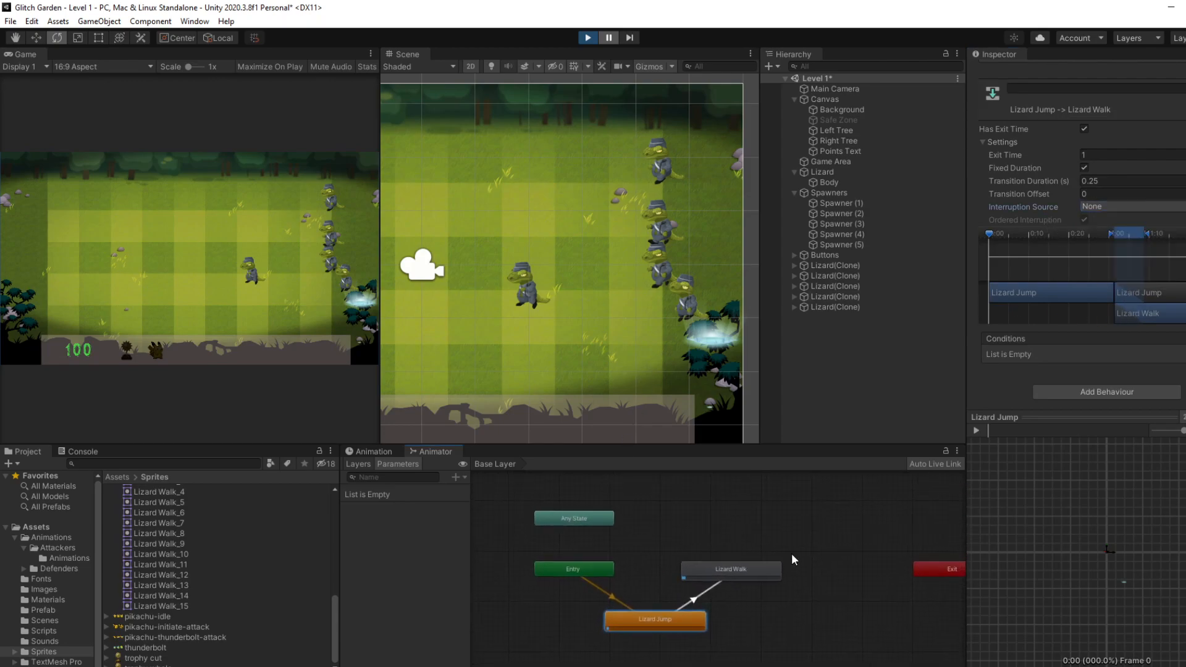
- Switch to the Udemy lecture "283. Completing Animation Challenge" in the browser and replay its part on the animation setup
key(alt+Tab)
click(530, 435)
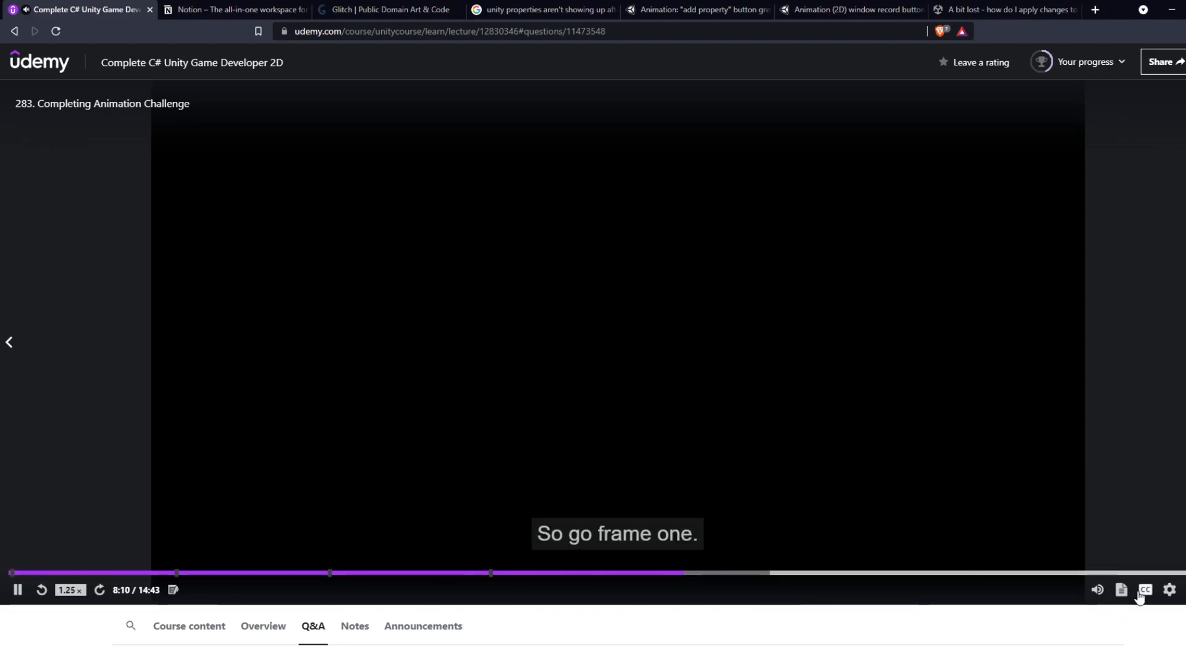
mouse_move(1141, 597)
click(1118, 396)
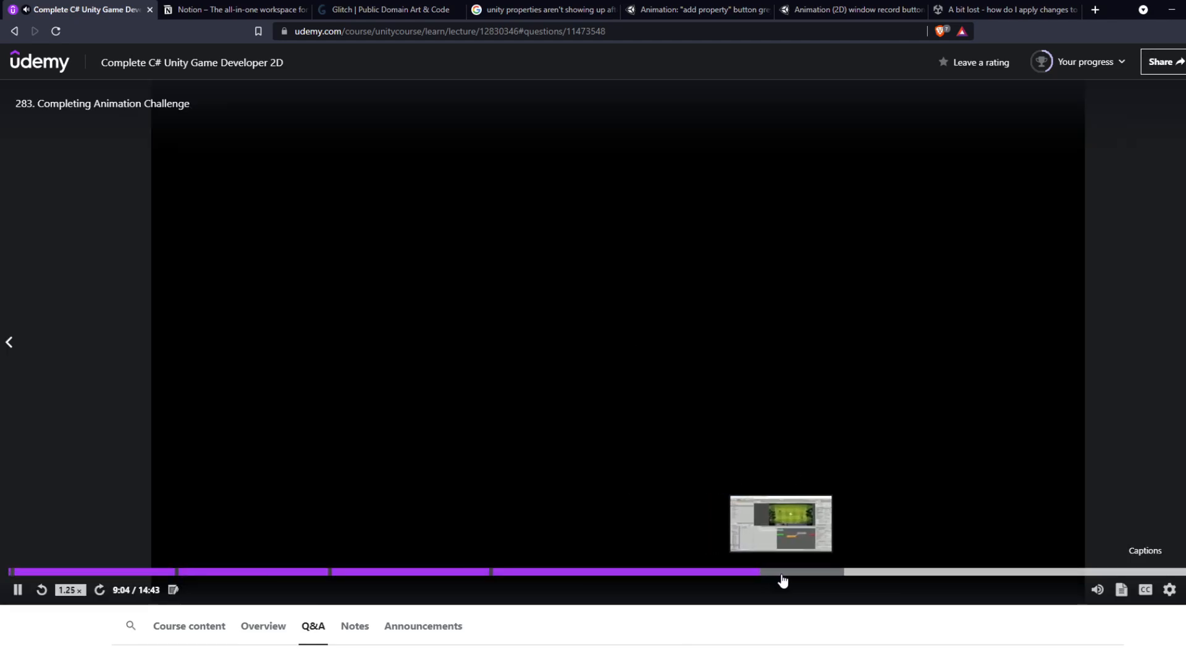
click(732, 574)
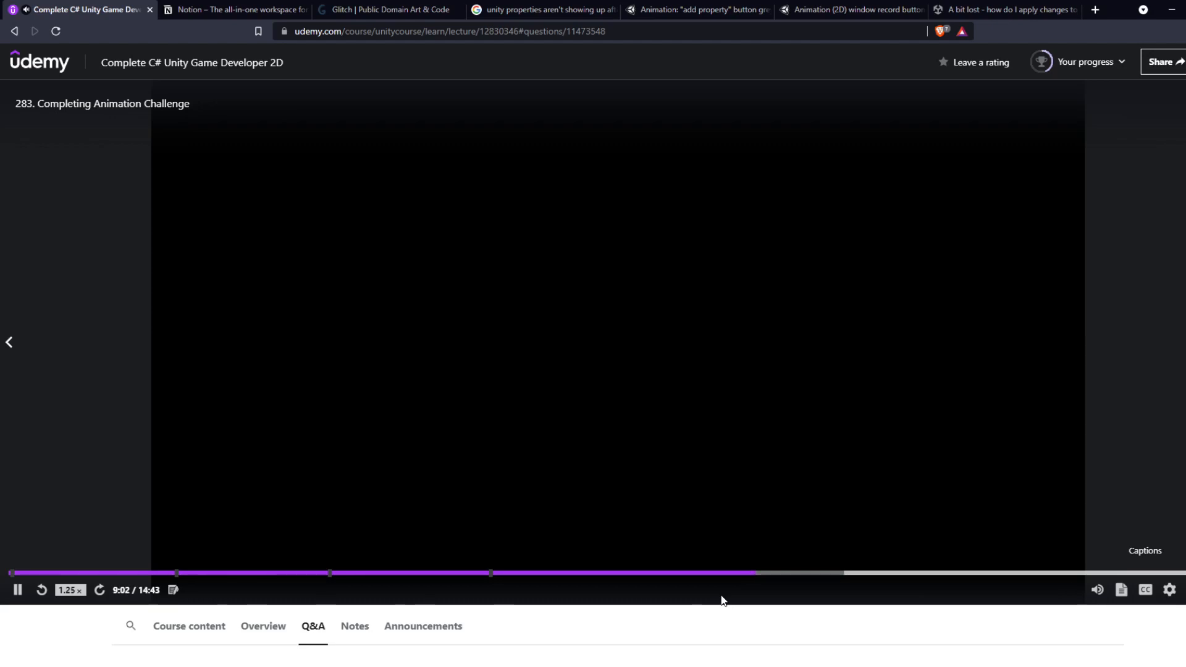
- Return to Unity, stop the running game and check the Lizard Walk state's settings in the Animator
click(549, 382)
key(alt+Tab)
click(708, 598)
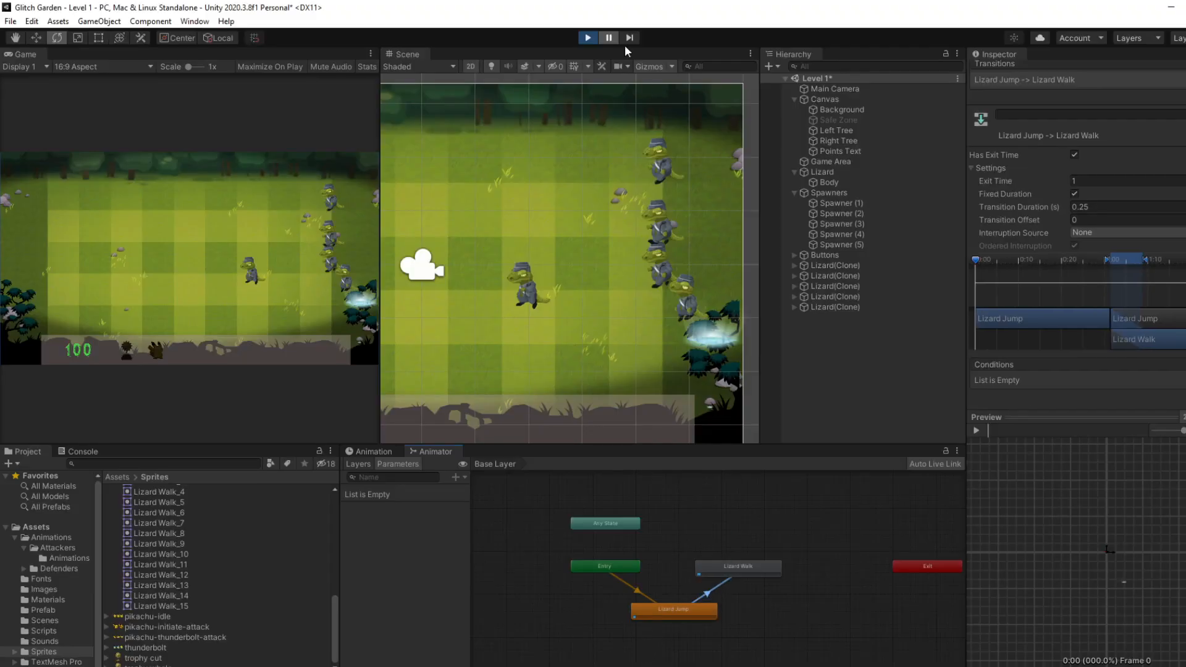
click(586, 40)
click(779, 573)
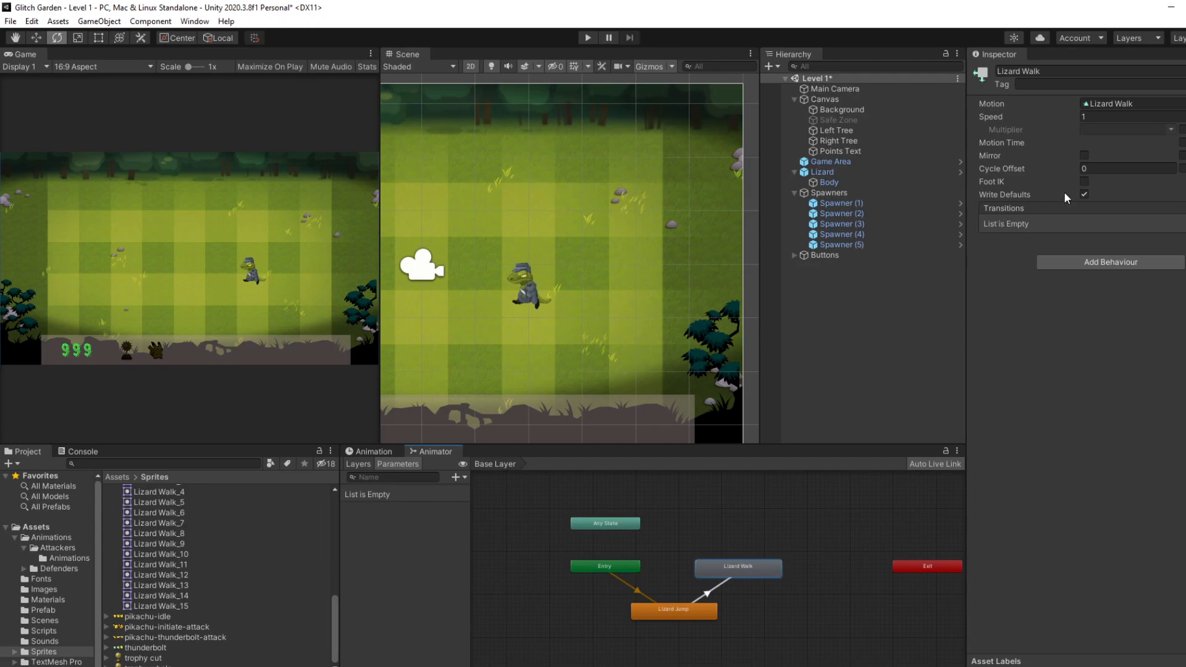
click(1083, 170)
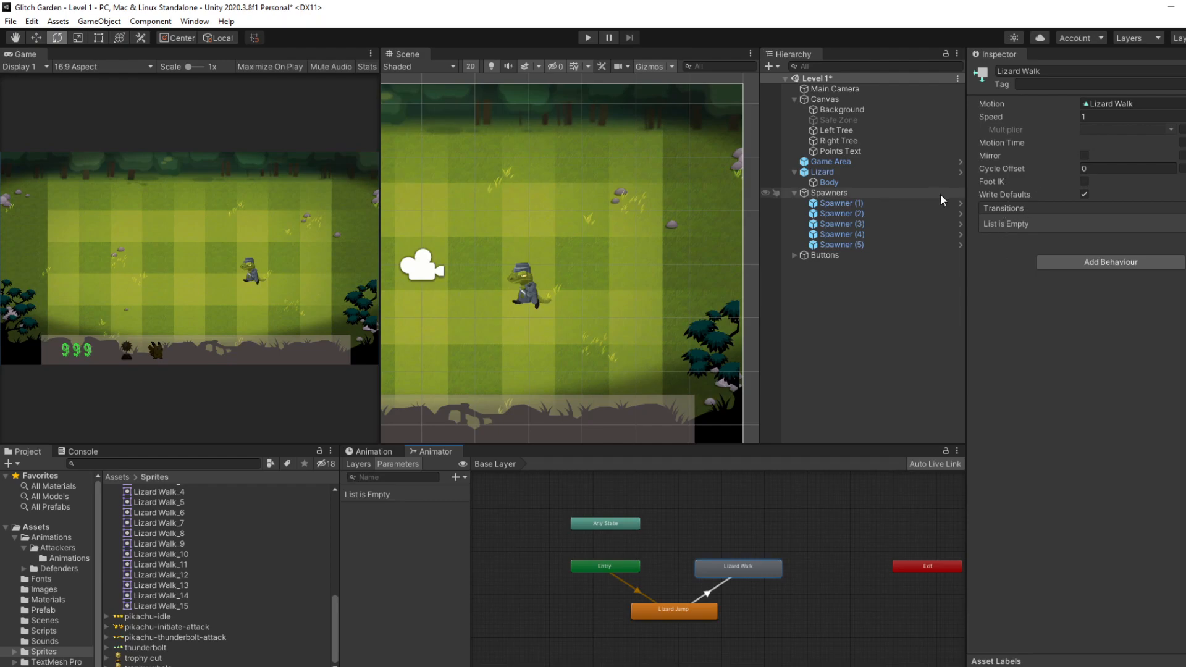
- Turn off Loop Time on the Lizard Jump clip in Attackers/Animations and play-test the spawned lizards
click(50, 546)
double_click(136, 488)
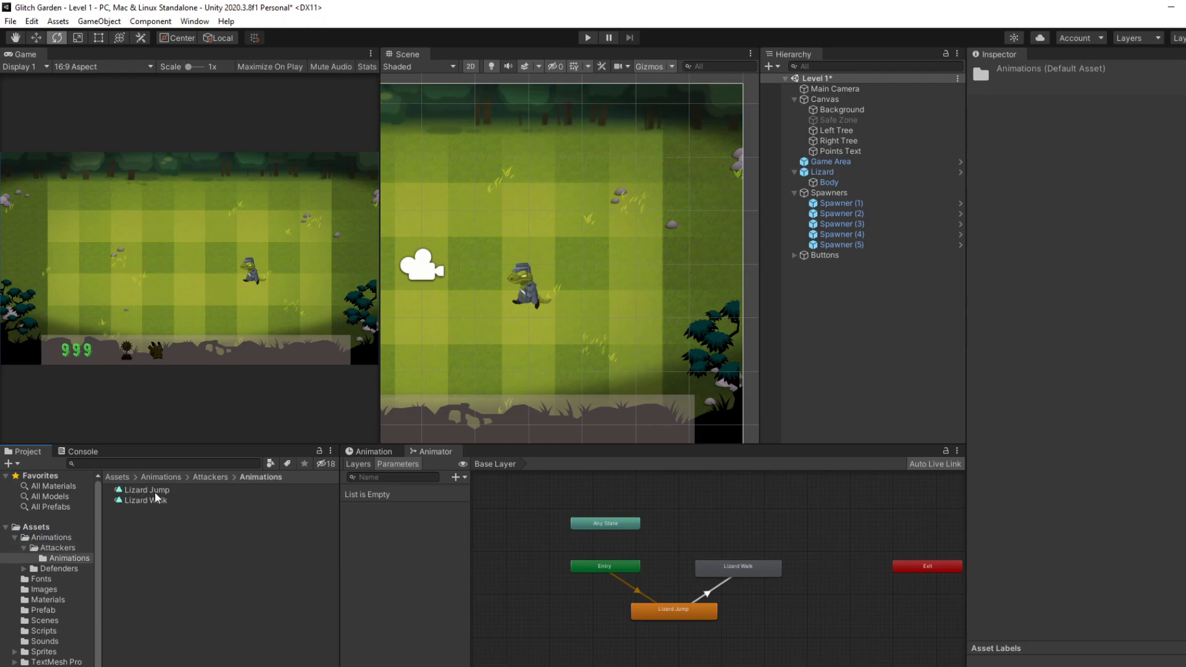
click(153, 498)
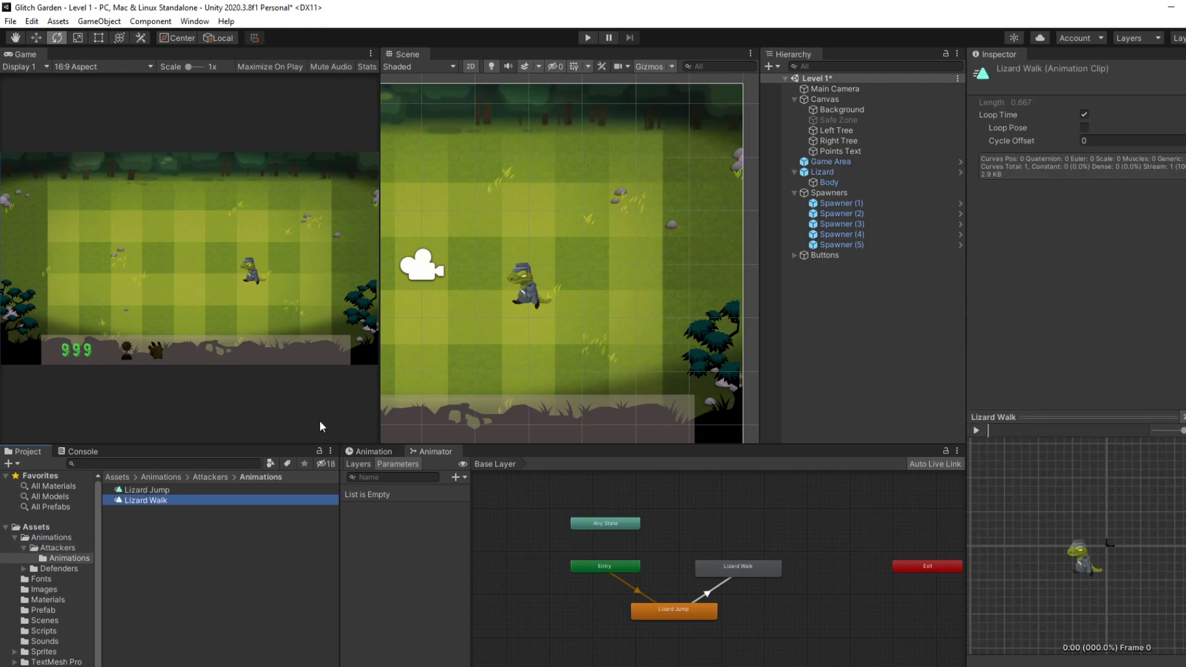
click(183, 491)
click(1083, 115)
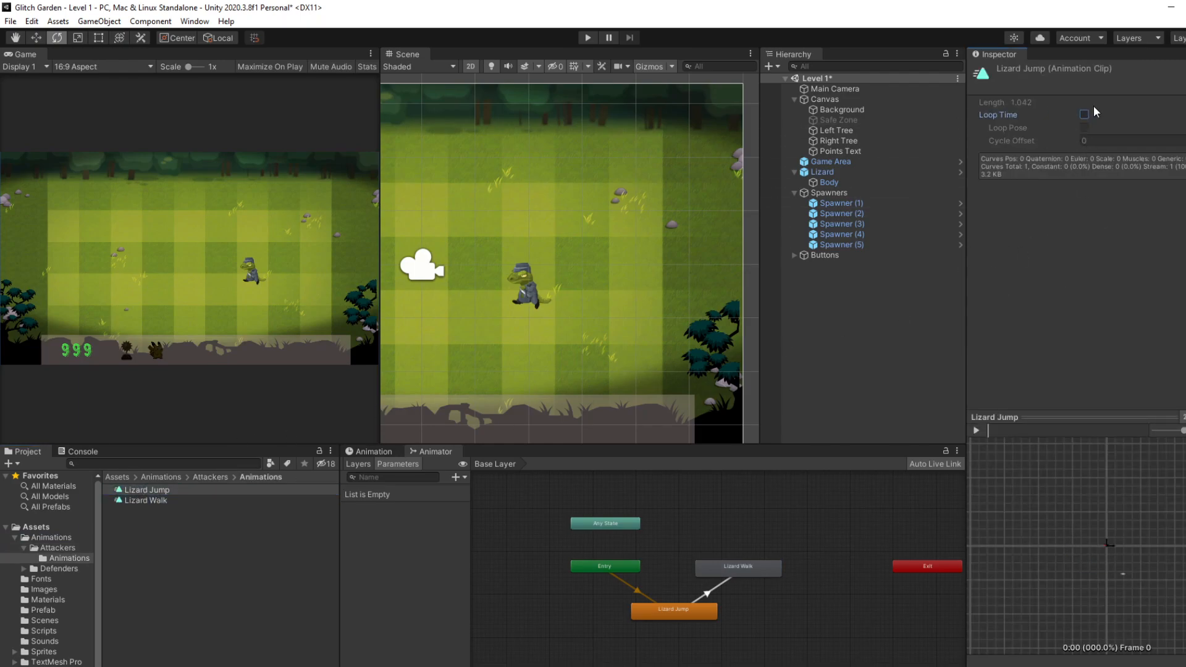
click(589, 40)
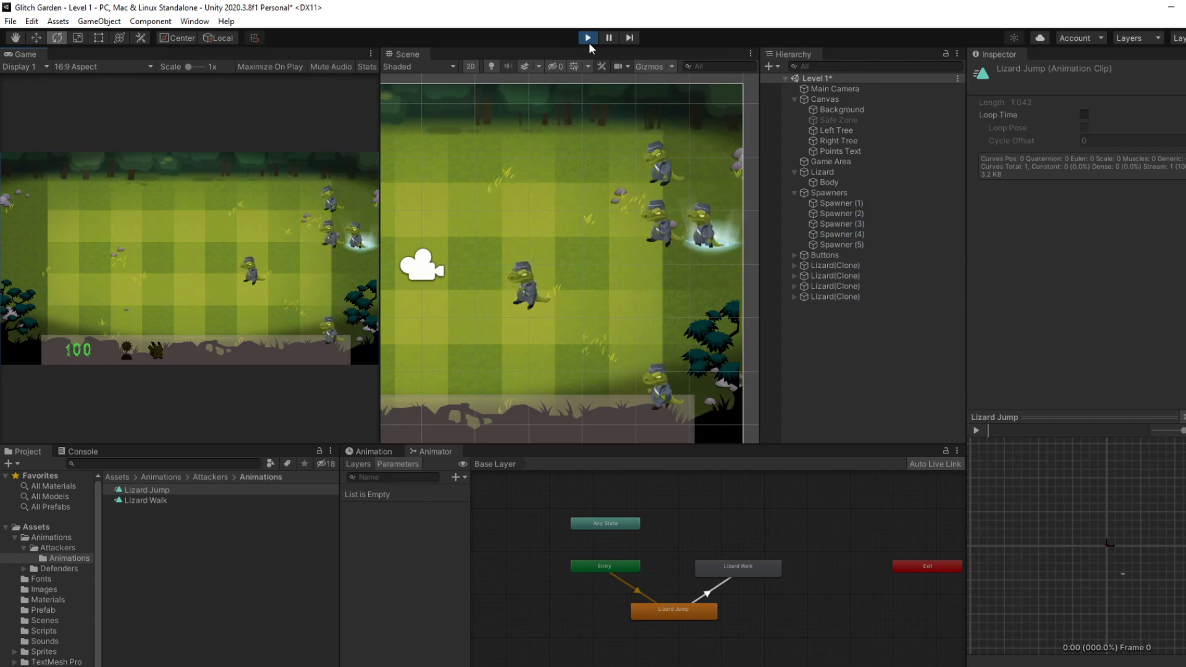
click(588, 39)
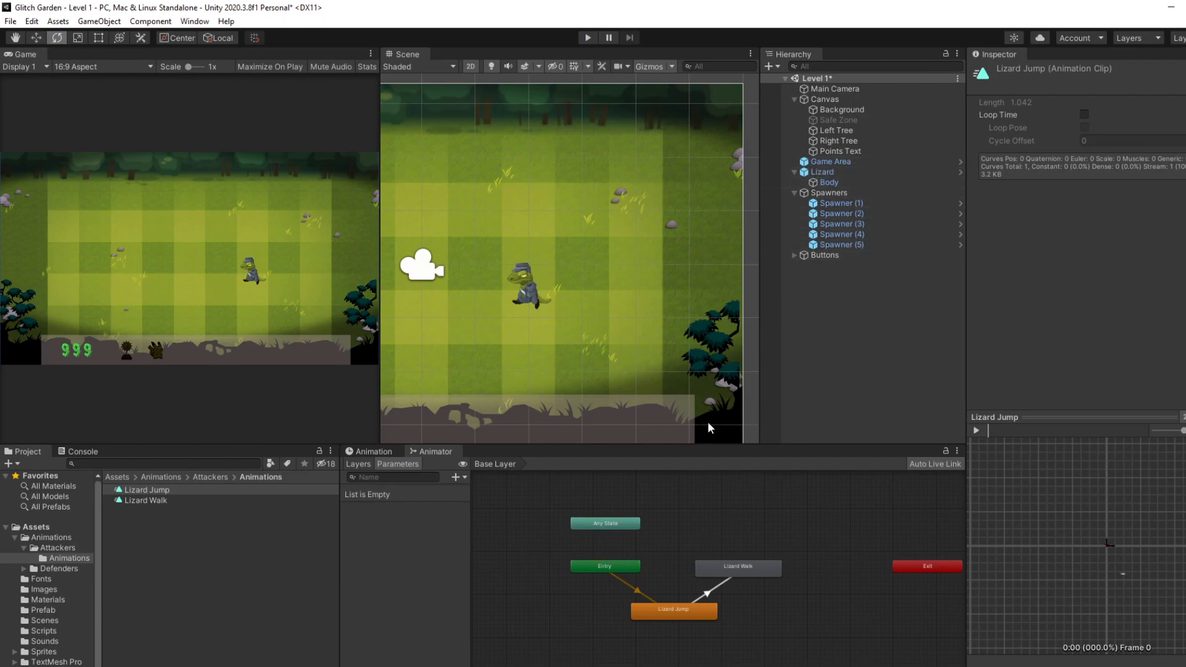
click(369, 452)
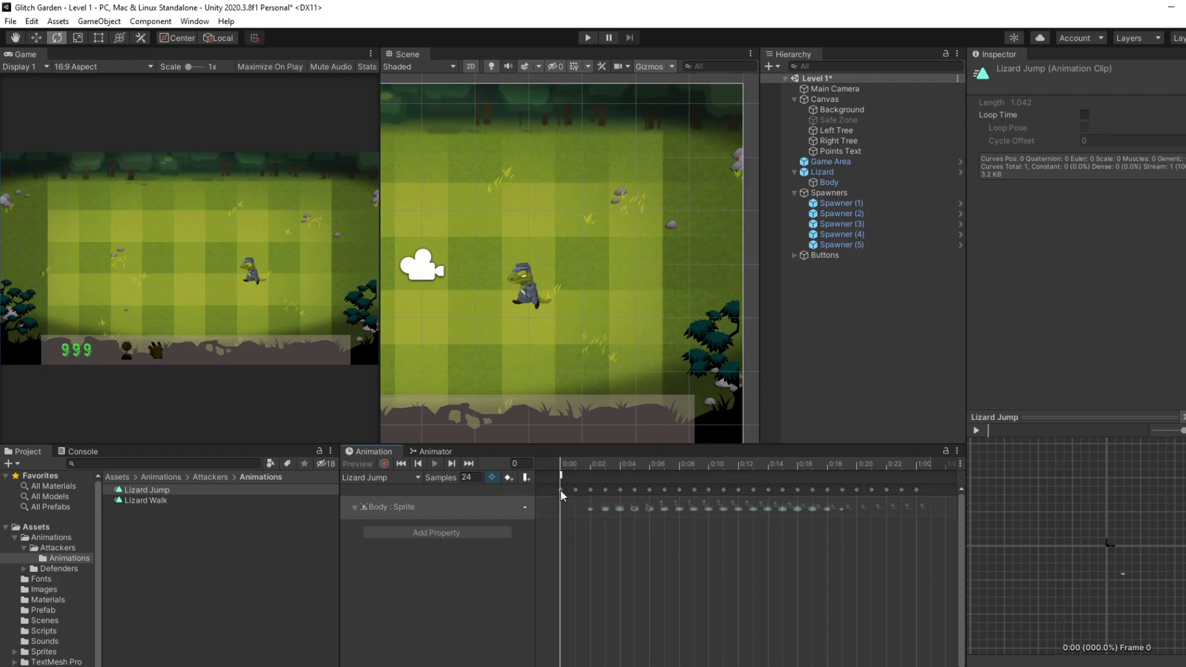
click(175, 501)
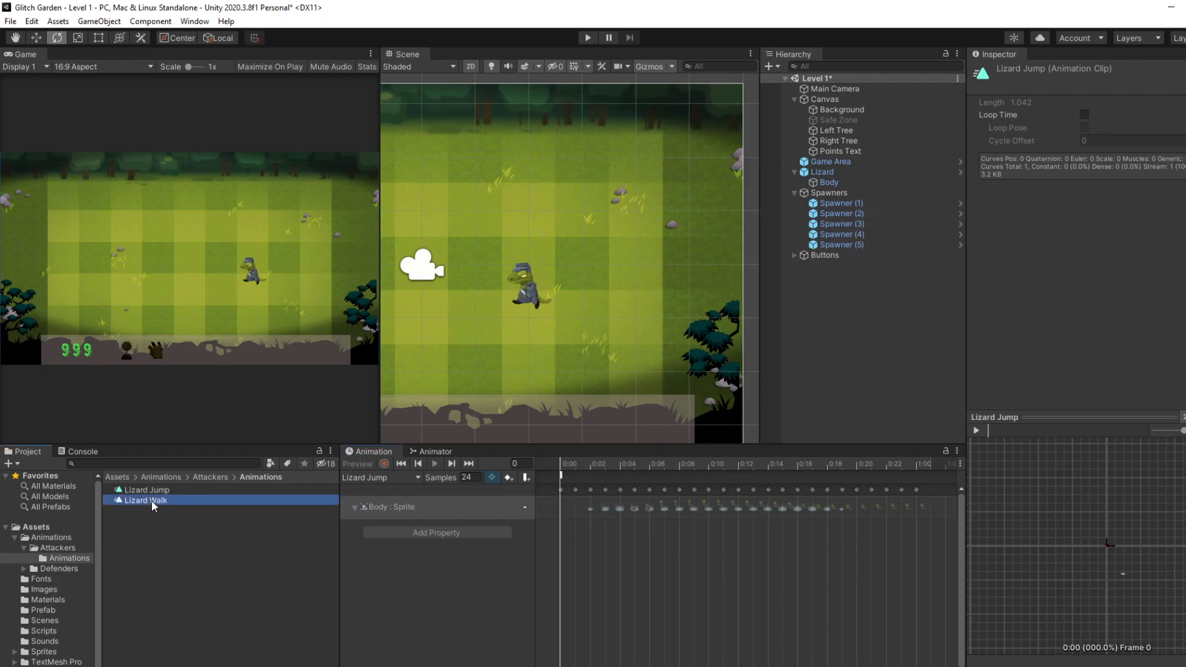
click(525, 478)
click(1130, 101)
text(SetMovementSpeed)
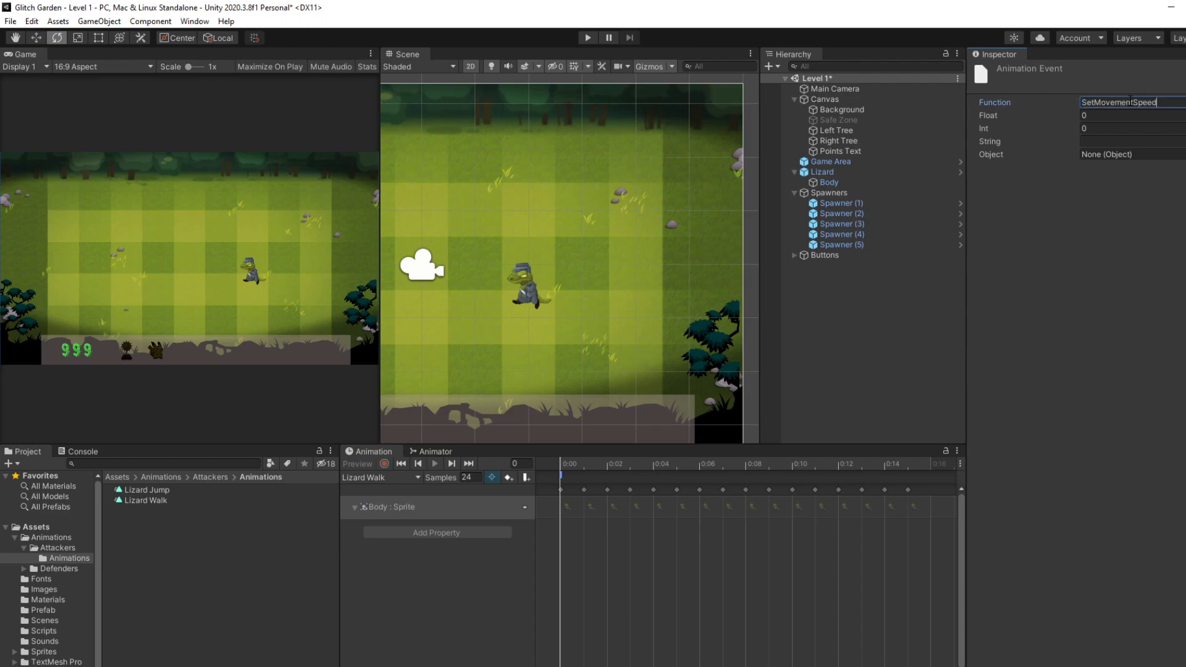
key(Tab)
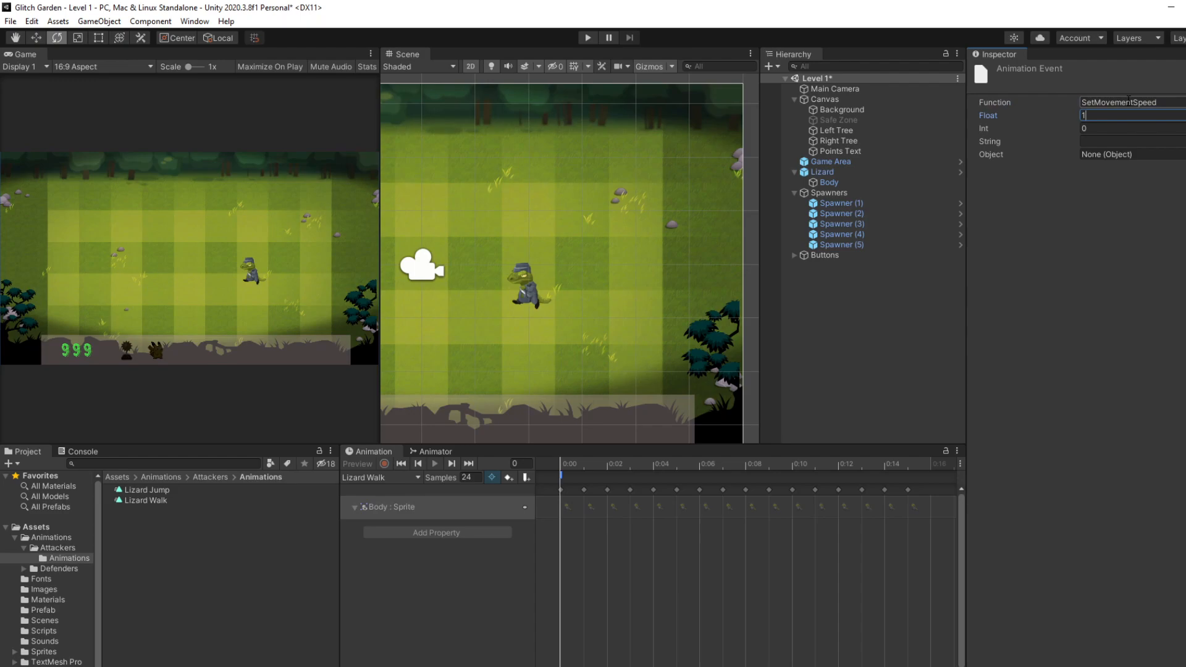
key(ctrl+z)
key(ctrl+z)
click(455, 517)
- Add an animation event at frame 0 of the Lizard Walk clip that calls SetMovementSpeed (float) with value 1
click(862, 173)
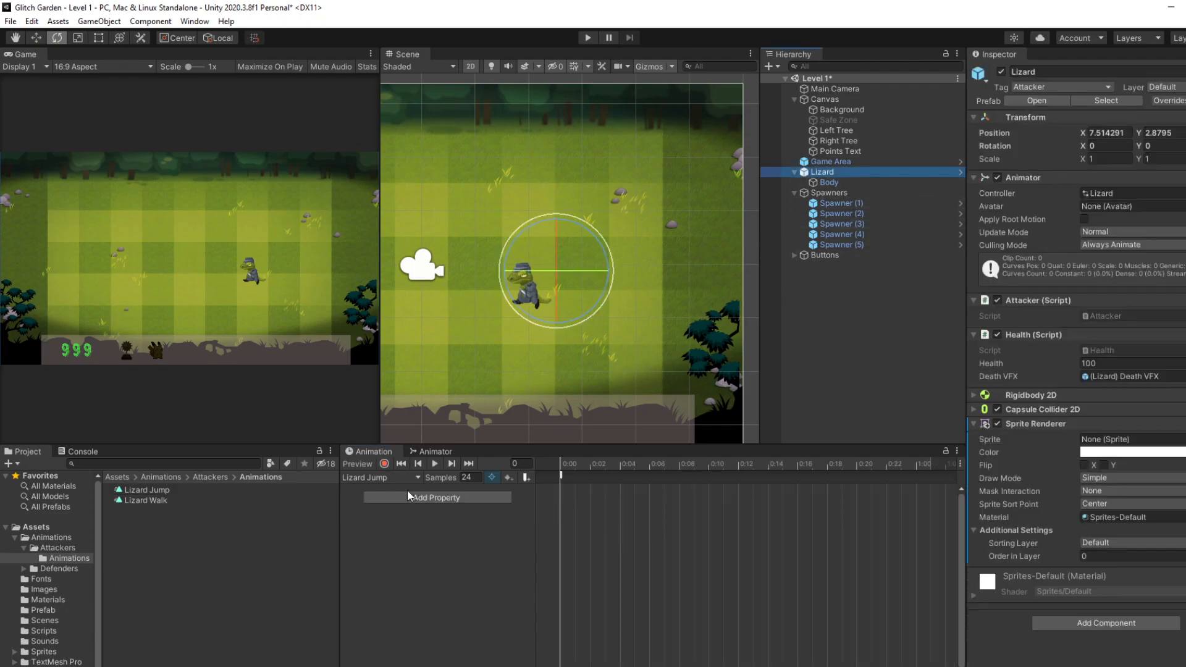
click(235, 502)
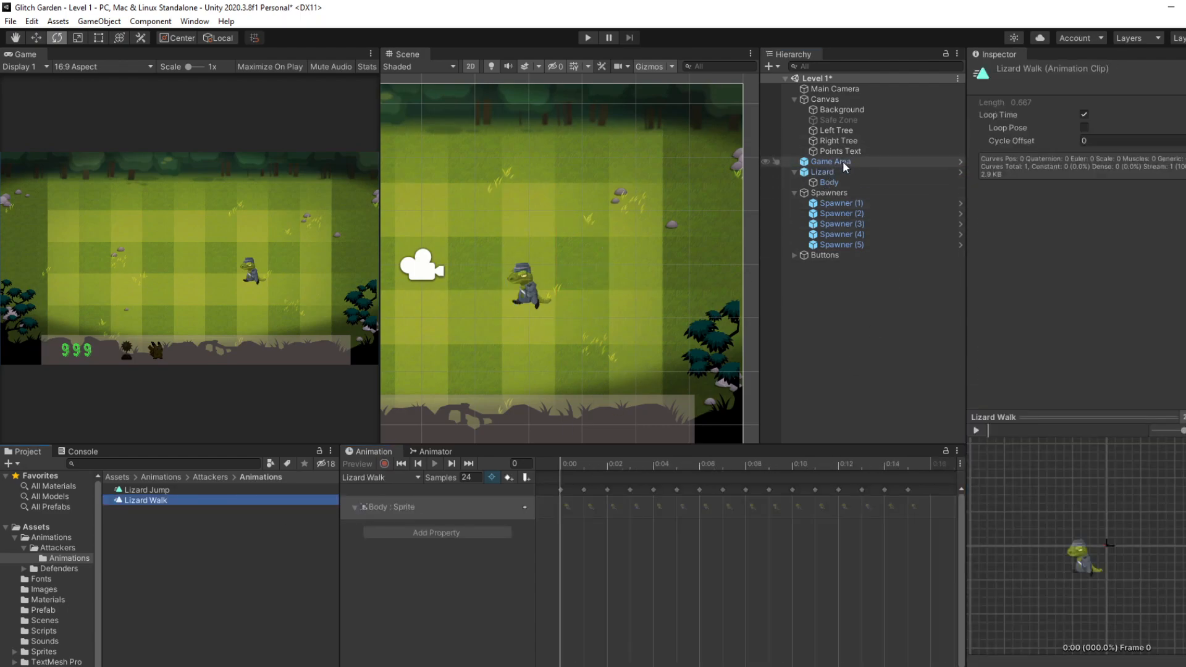
click(836, 173)
click(389, 479)
click(398, 506)
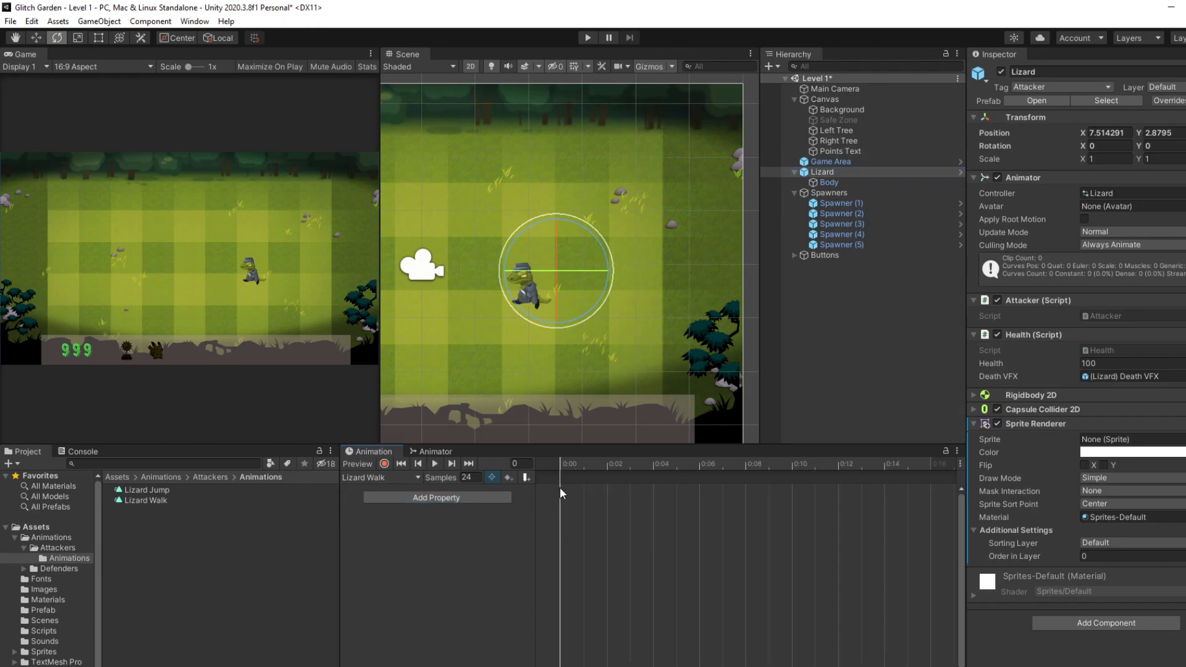
click(834, 184)
click(526, 477)
click(1094, 102)
click(1104, 118)
text(1)
key(Return)
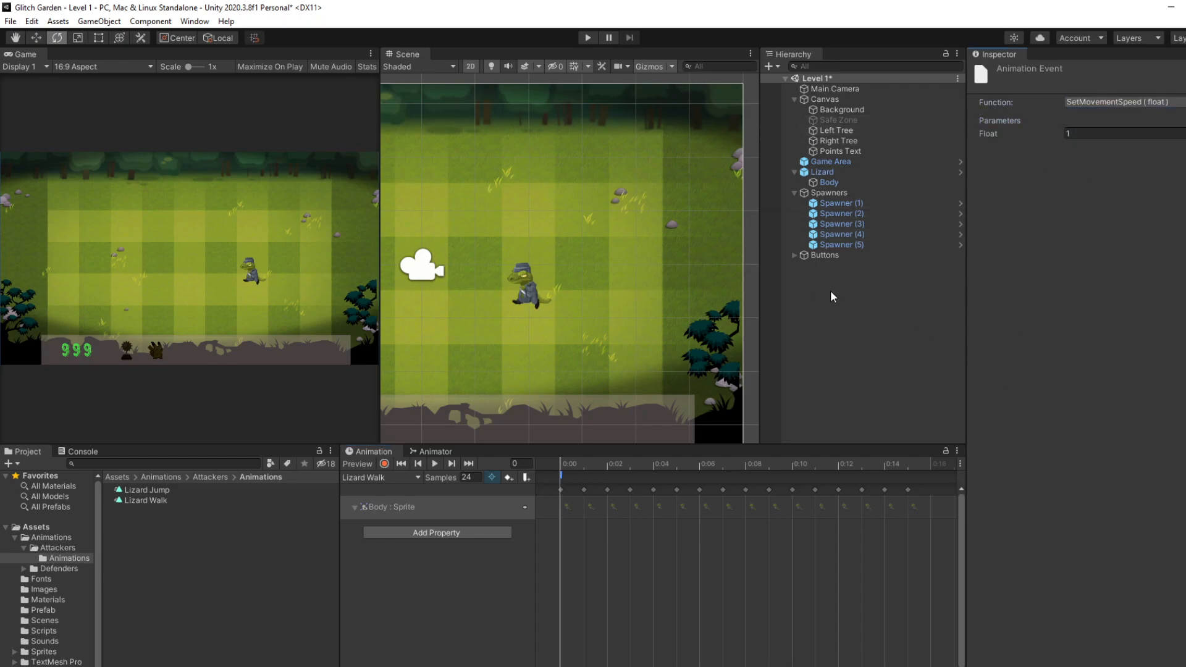
- Open the Lizard prefab for editing and inspect its root and Body child
click(51, 611)
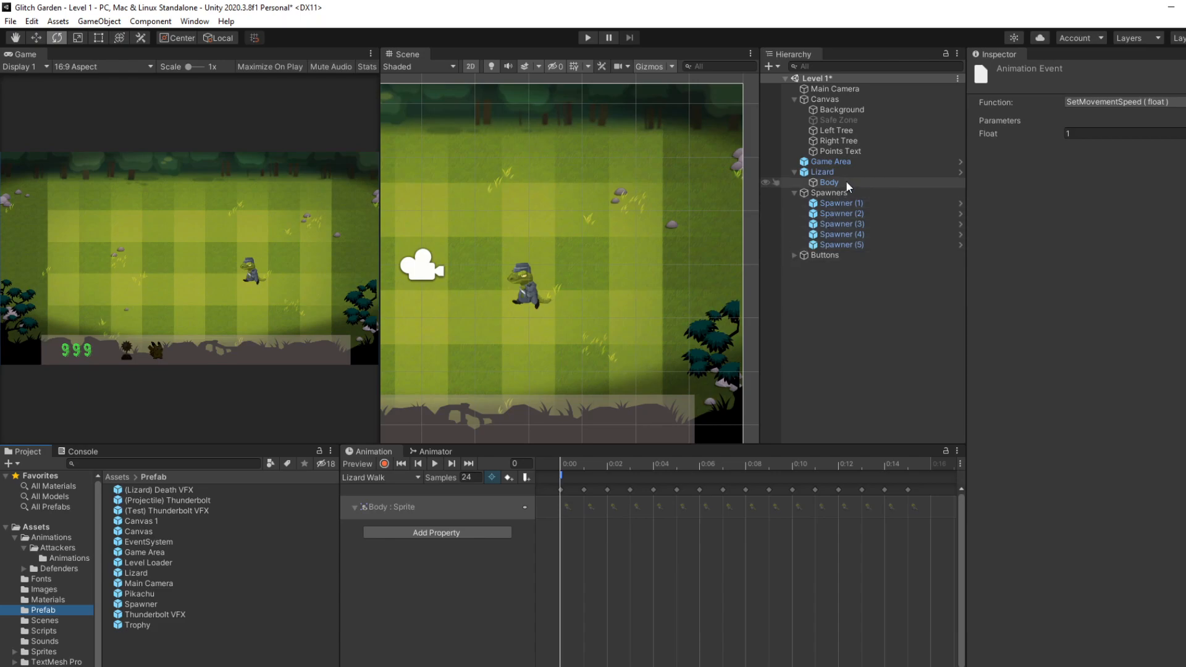
click(146, 573)
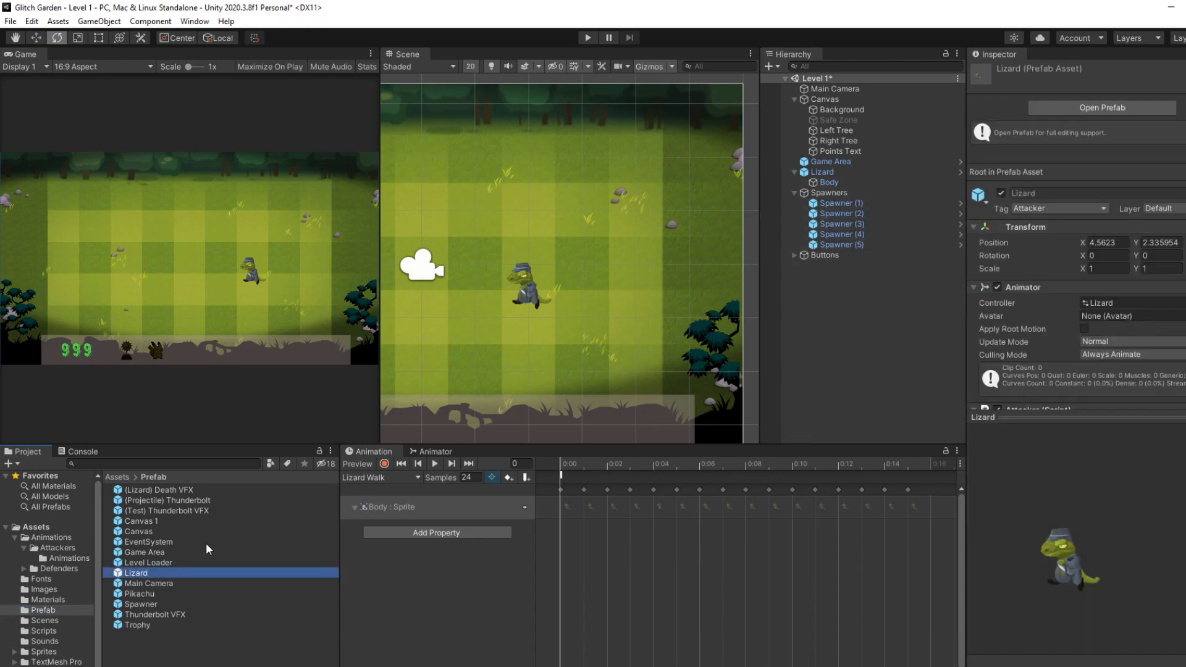
double_click(137, 573)
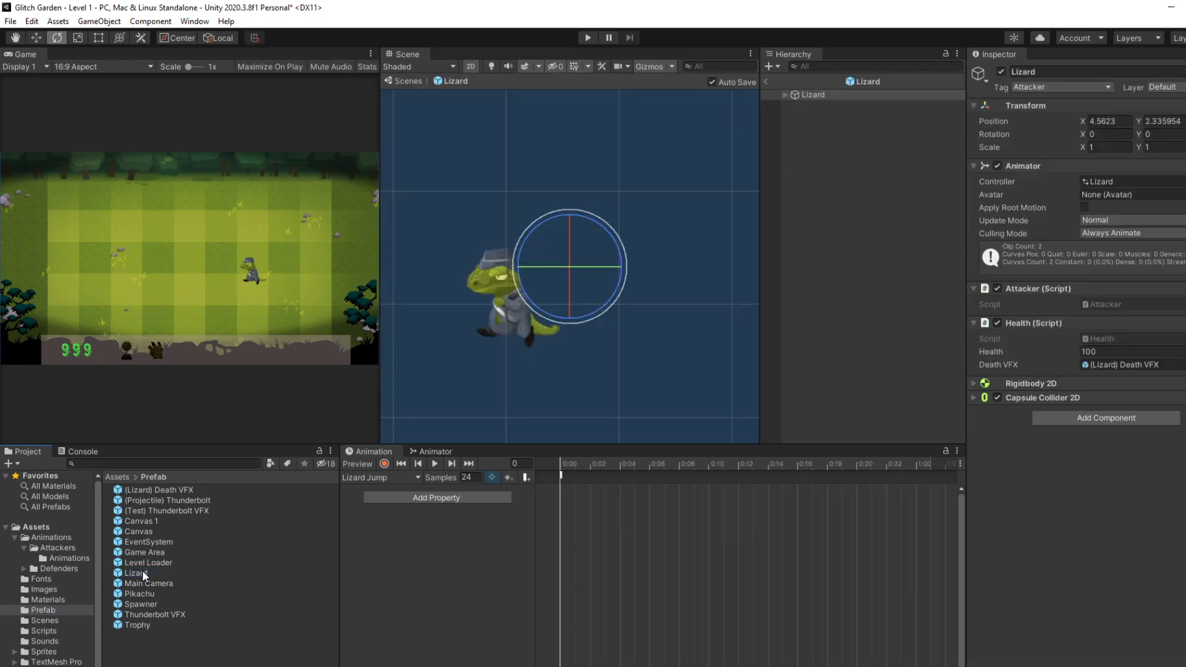
click(785, 94)
click(815, 105)
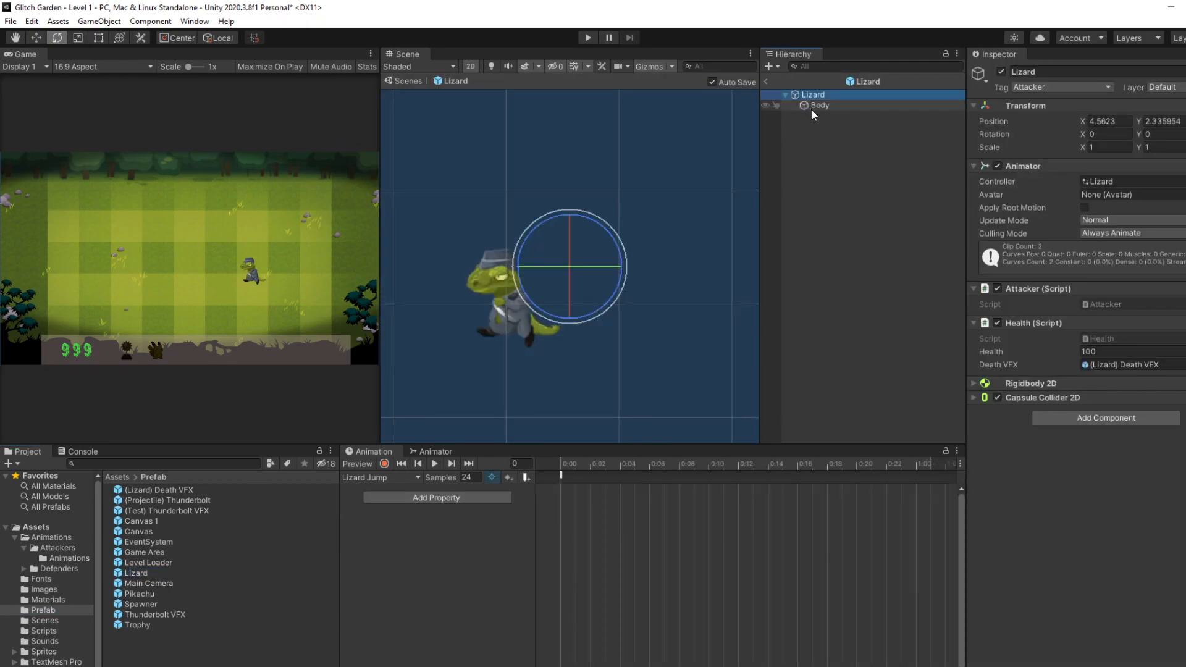
click(816, 95)
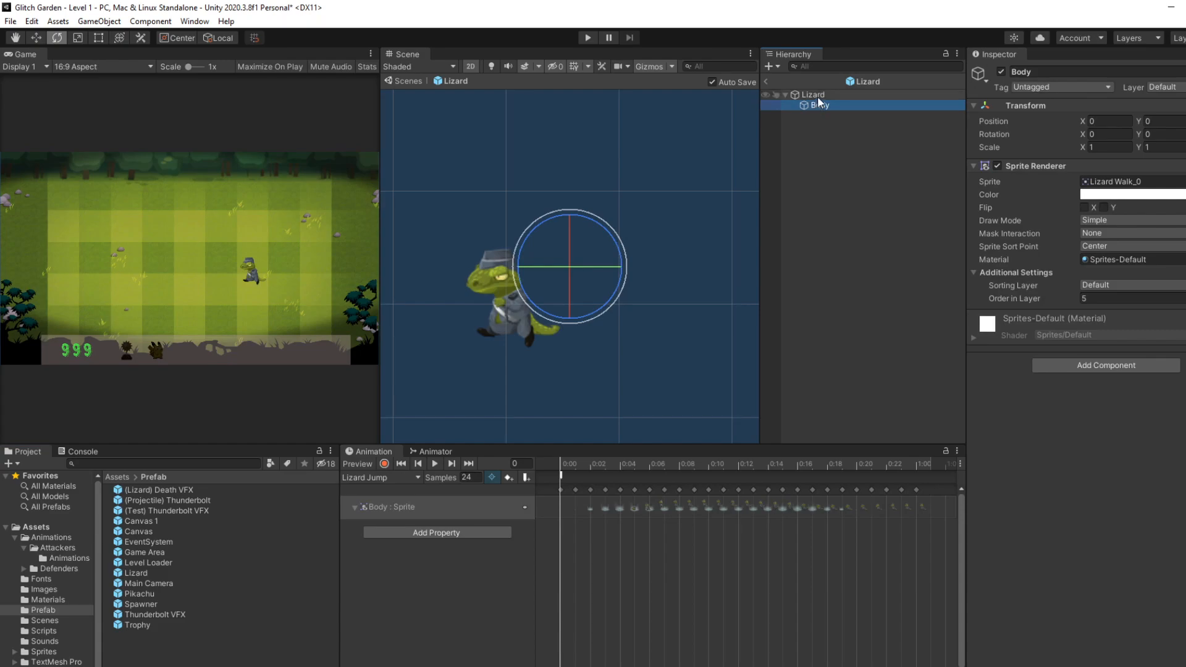
- Play-test the level to check the lizards' walking and movement, and leave prefab editing
click(582, 38)
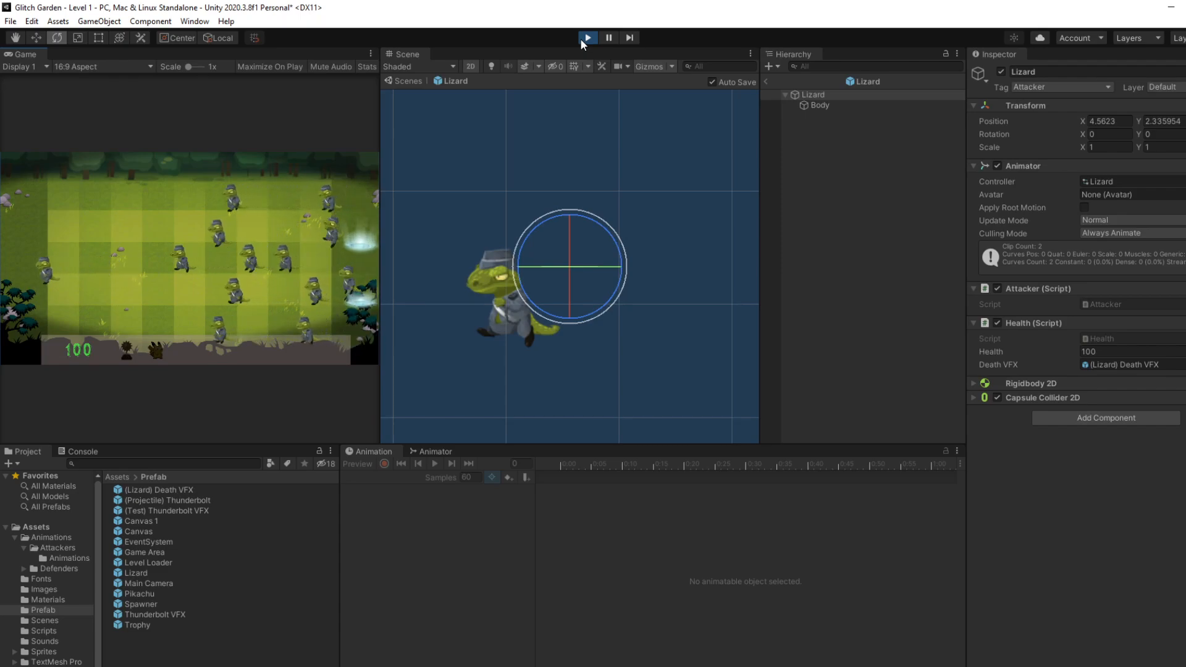
click(582, 40)
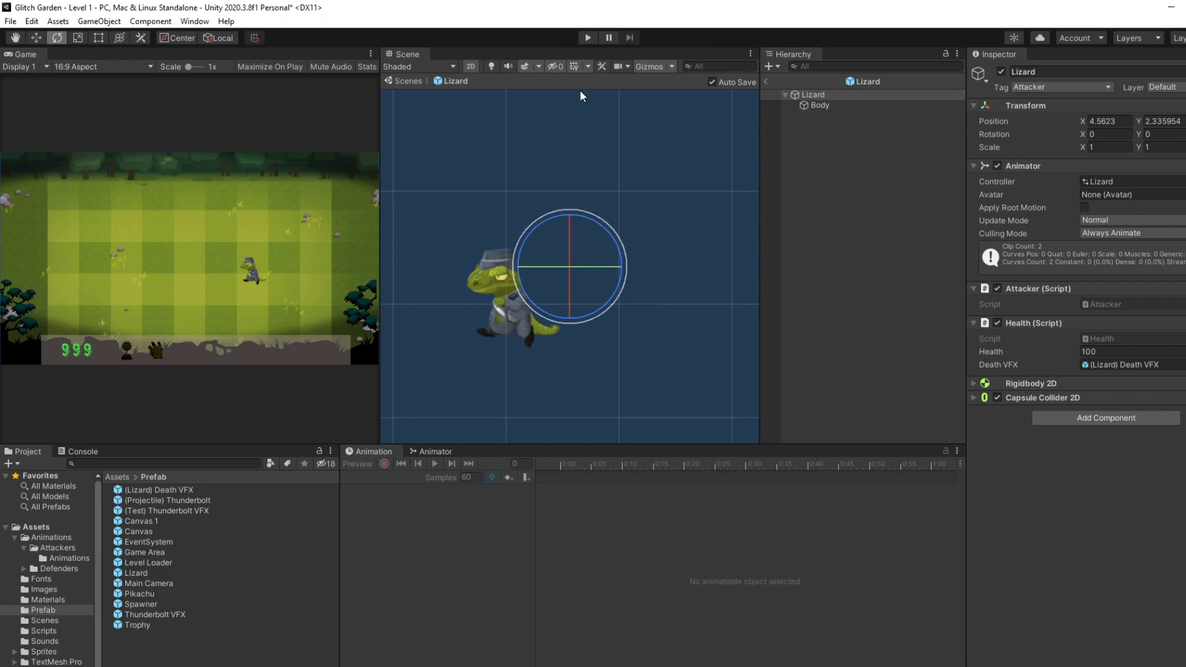
click(765, 82)
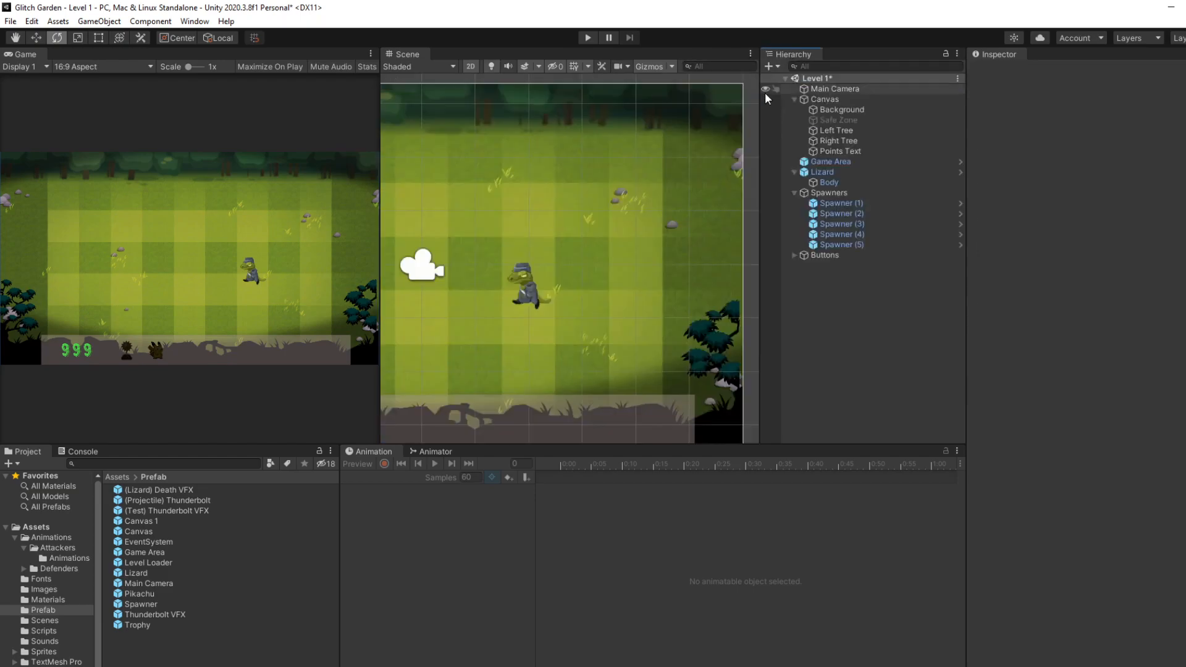
- Delete the Lizard instance from the Level 1 scene and glance at the Lizard prefab asset
click(825, 173)
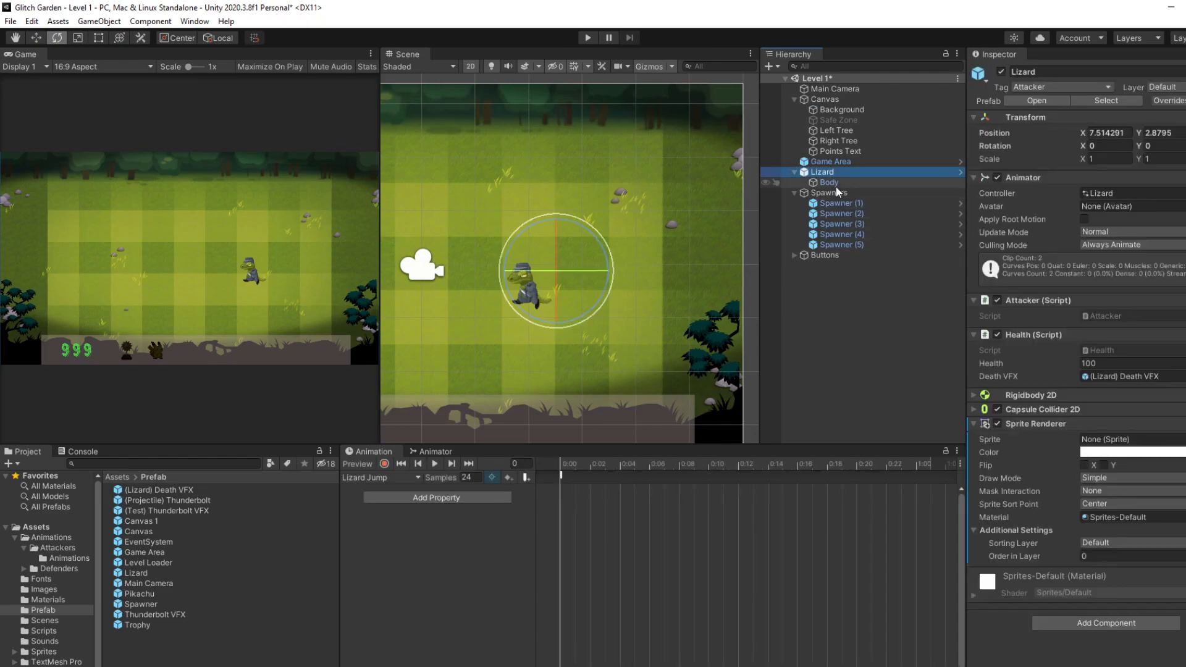
key(Delete)
click(160, 574)
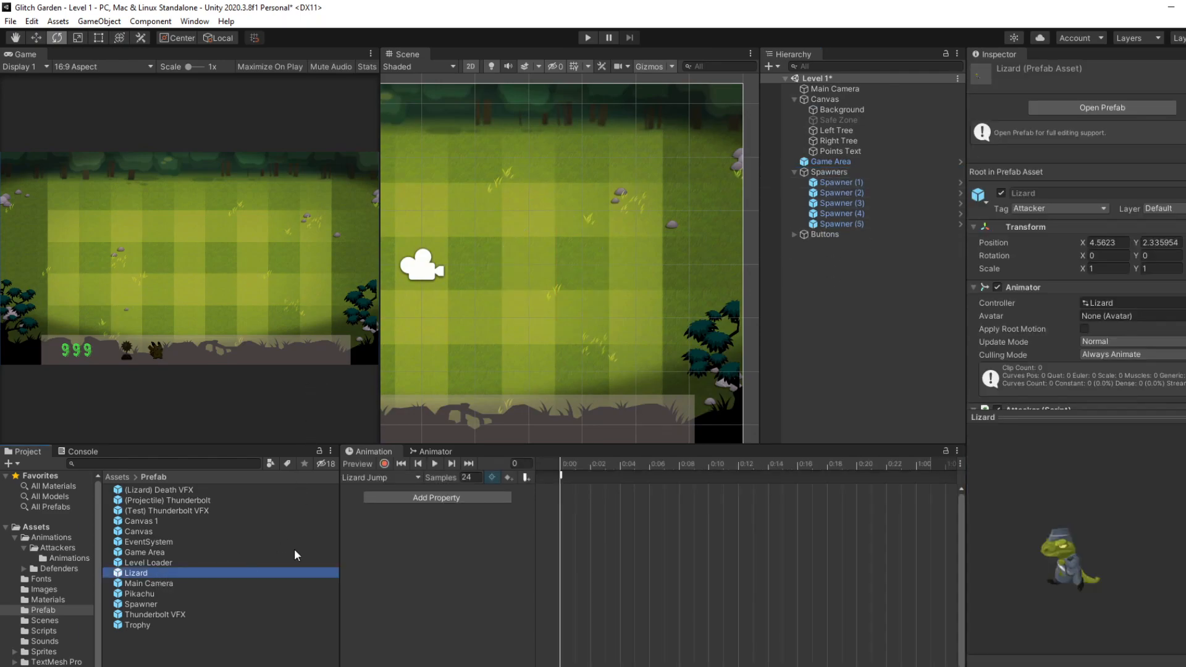
drag(1067, 425, 1051, 561)
click(882, 329)
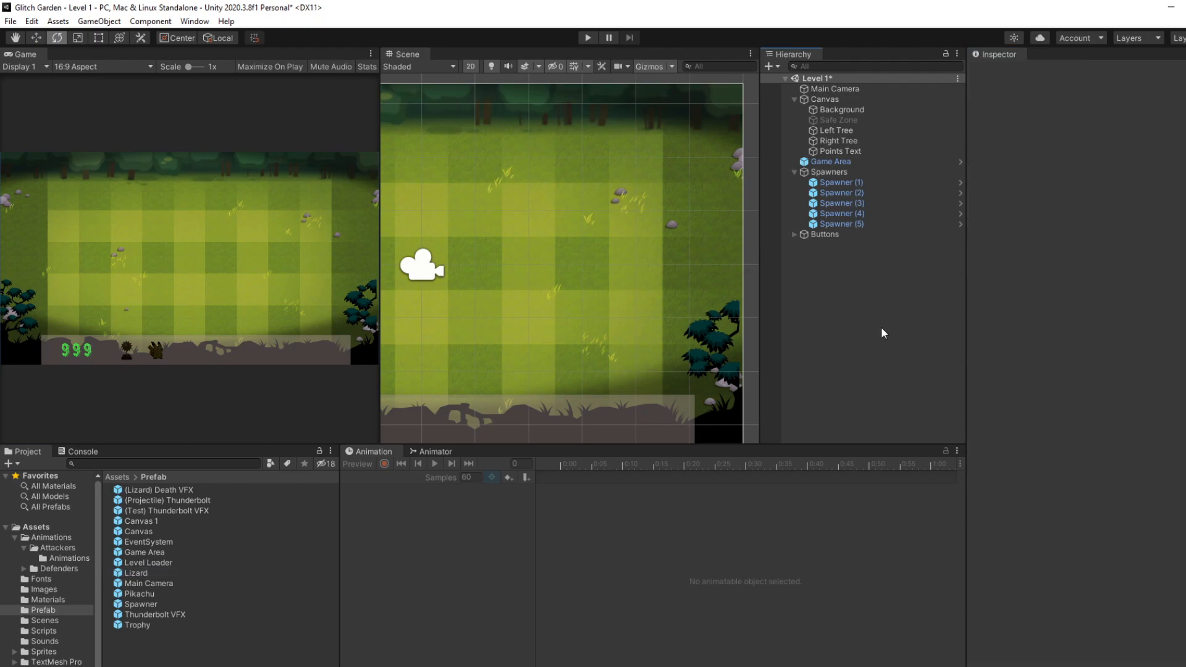
- Place a Pikachu prefab in the scene at about X 6.99, Y 3.02 and unpack it from its prefab
click(145, 593)
drag(152, 592, 529, 265)
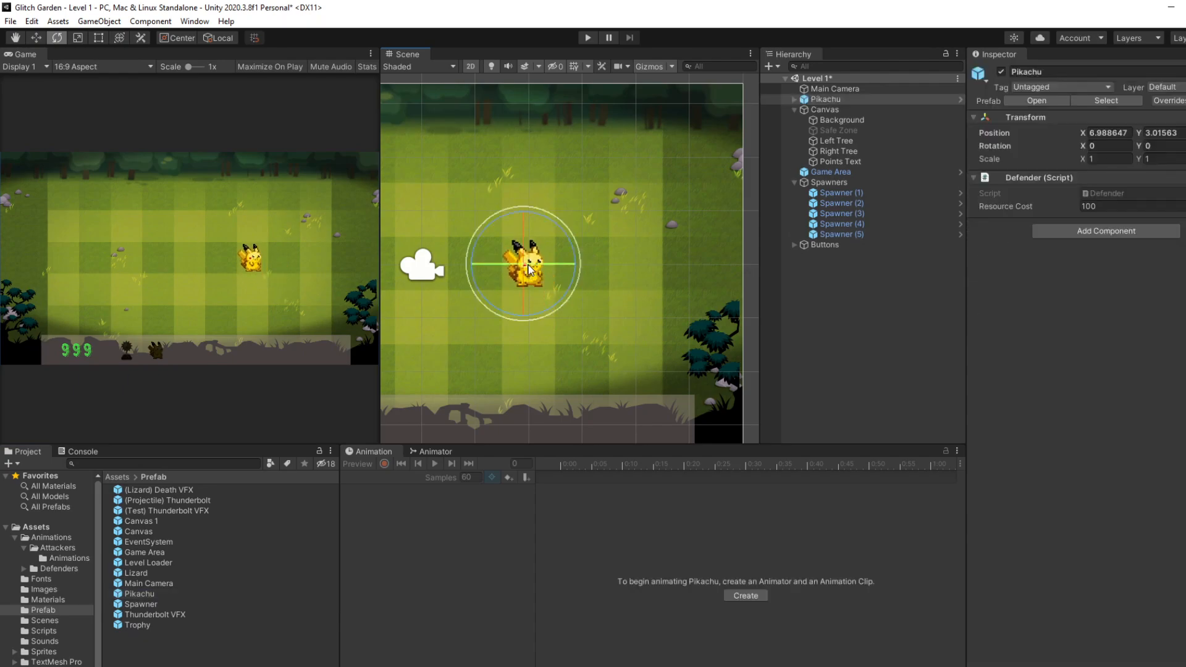
right_click(892, 100)
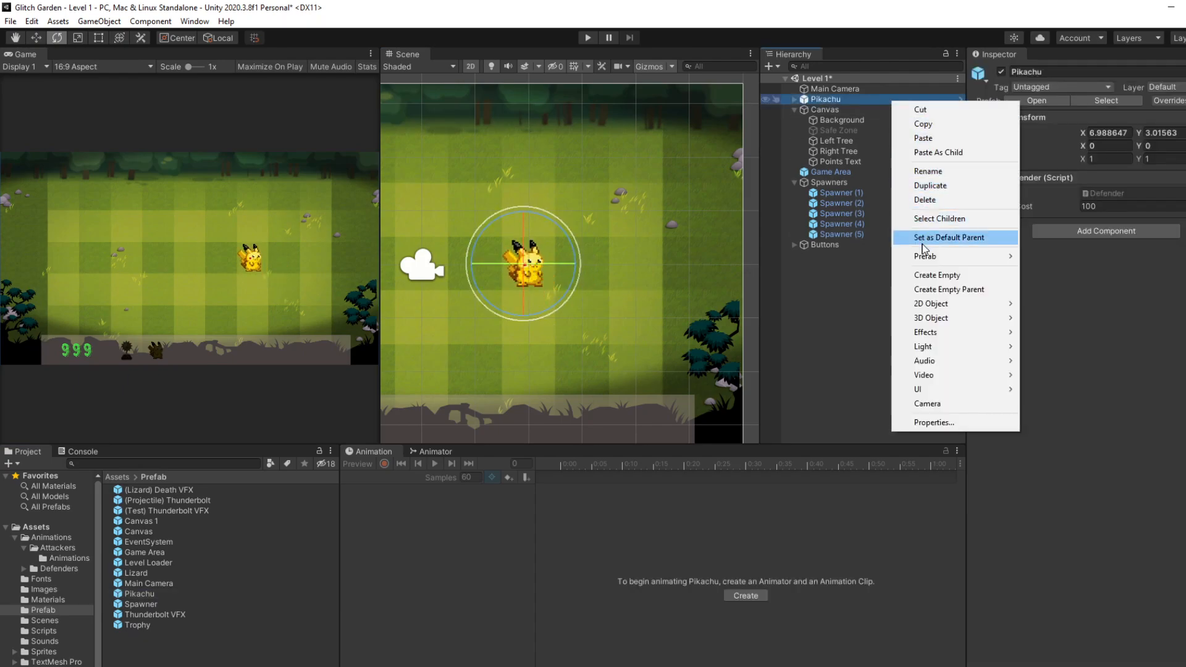
mouse_move(964, 256)
click(1040, 312)
click(1125, 70)
- Examine the unpacked Pikachu's Body child, its Thundercheeks object, Animator and Shooter script component
click(840, 89)
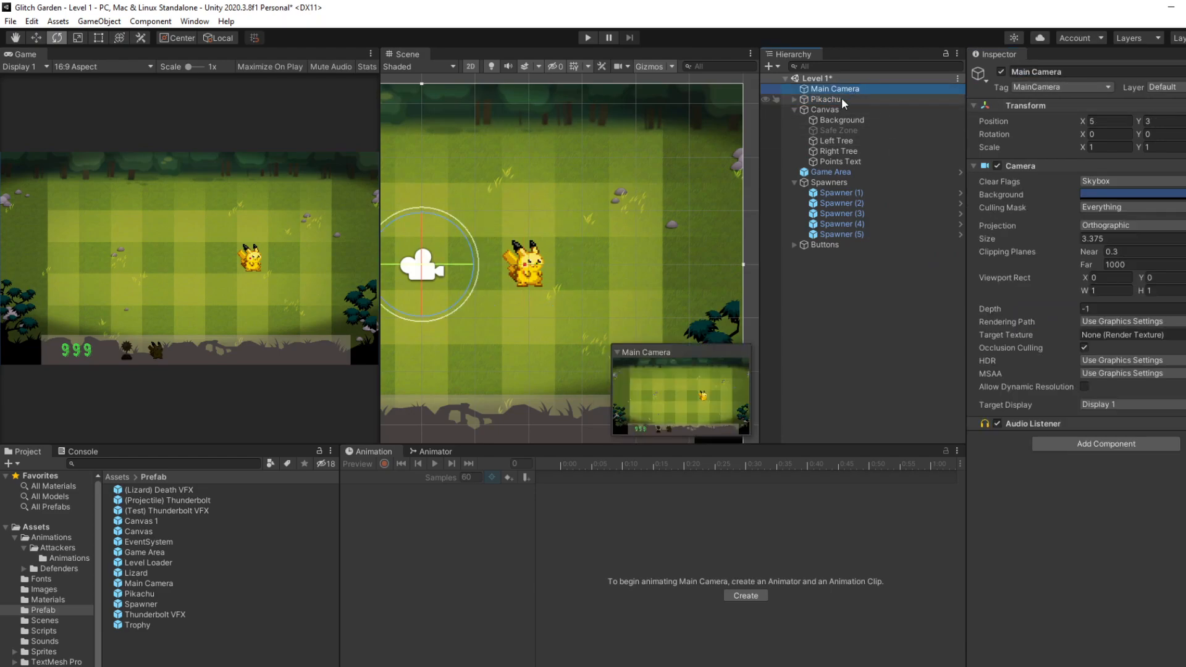
click(794, 99)
click(907, 100)
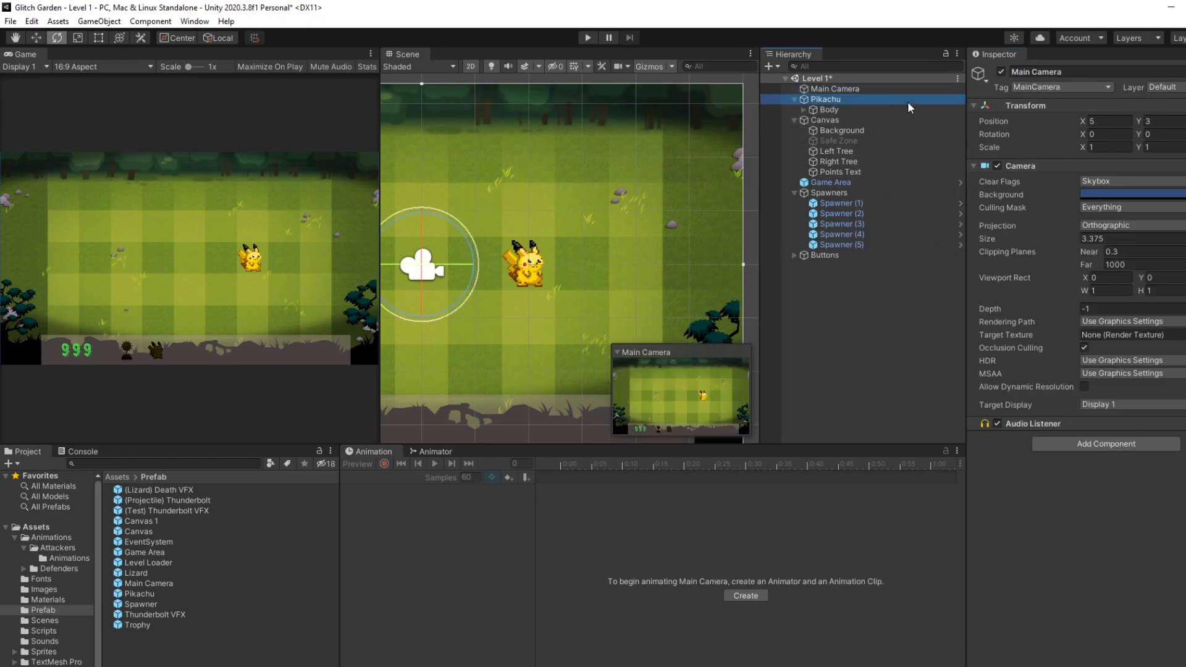
click(855, 110)
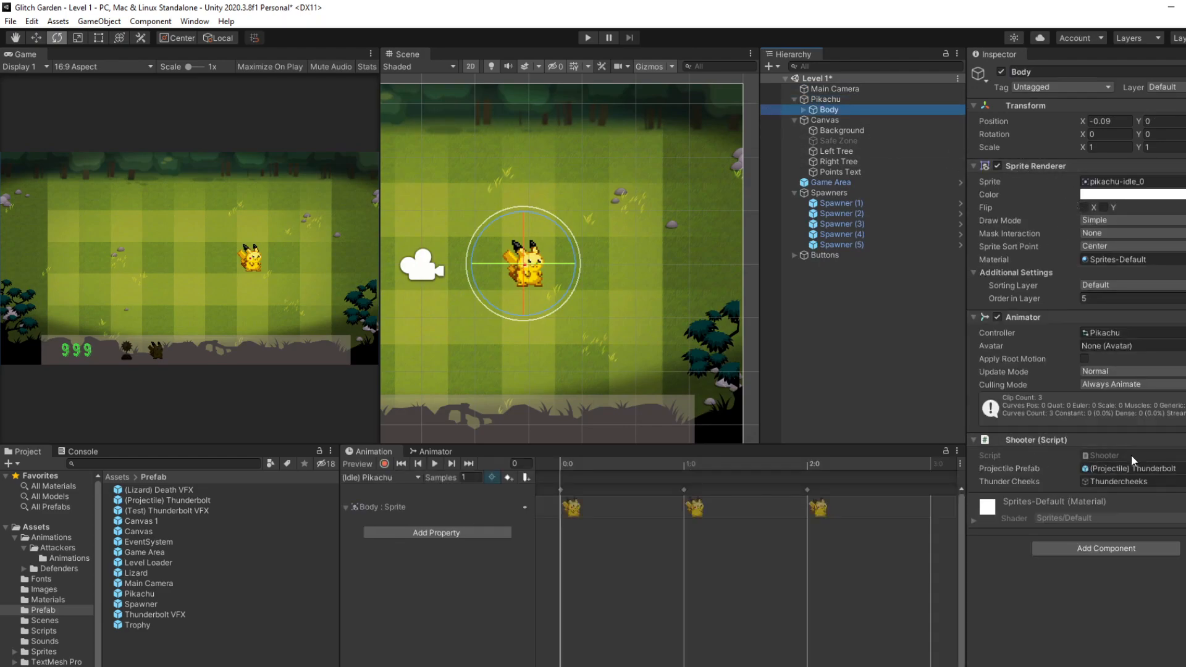
click(804, 110)
click(828, 110)
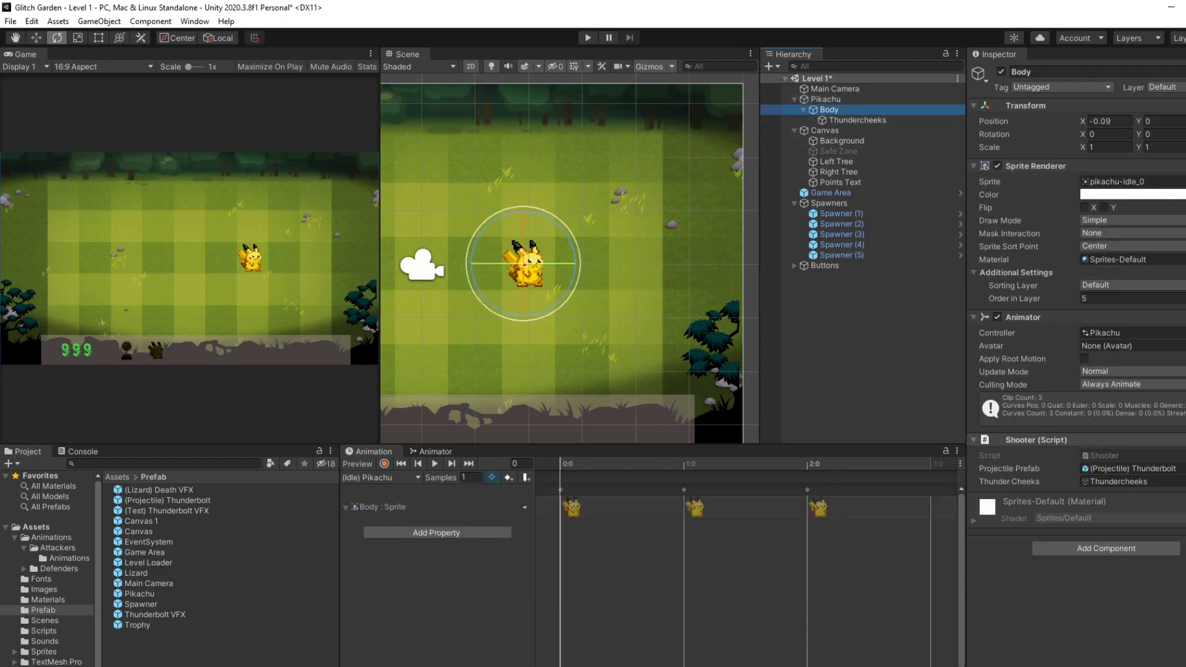
right_click(1099, 440)
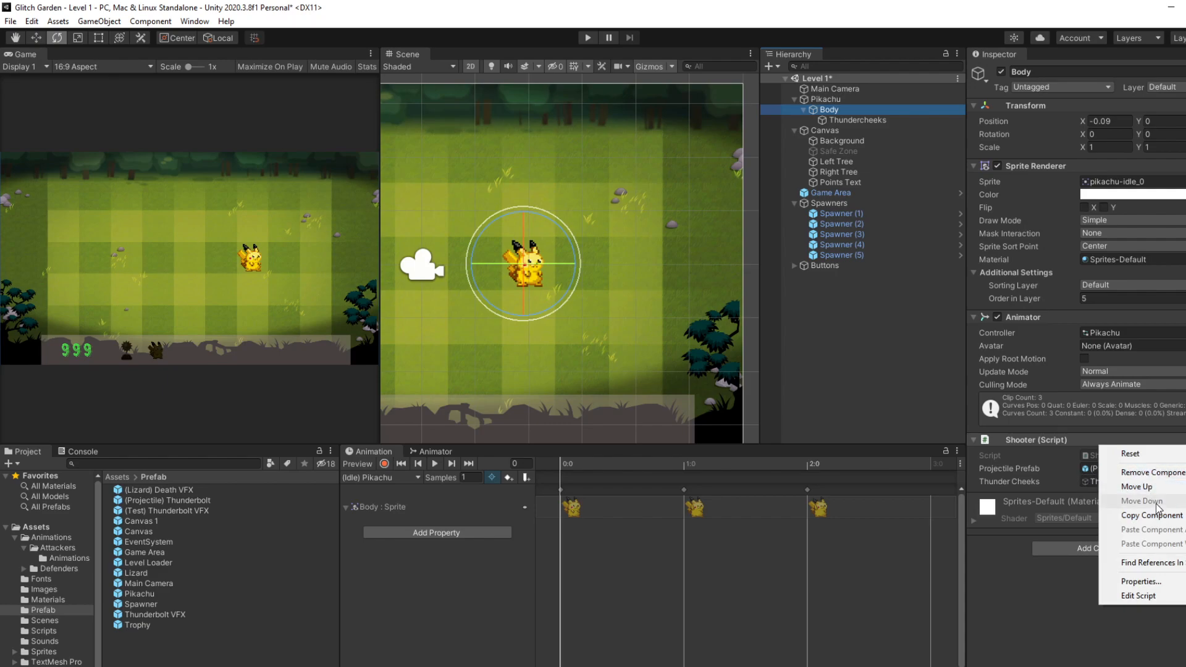
click(972, 159)
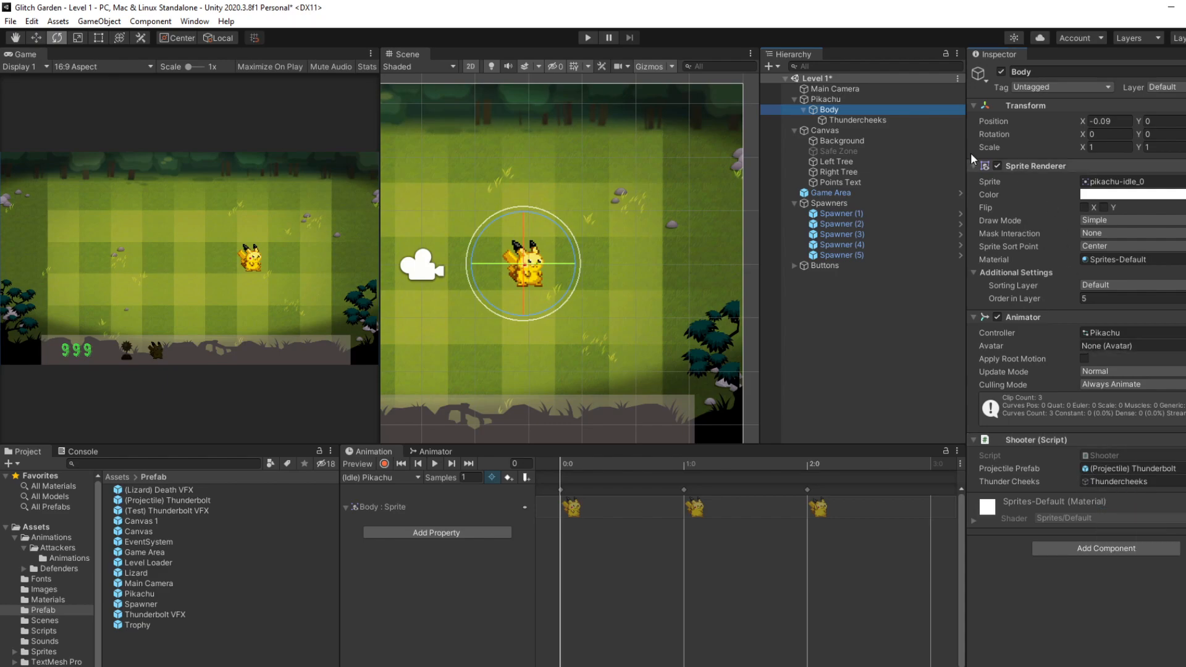
- Paste the copied Shooter script component onto the parent Pikachu object and remove it from the Body child
click(825, 99)
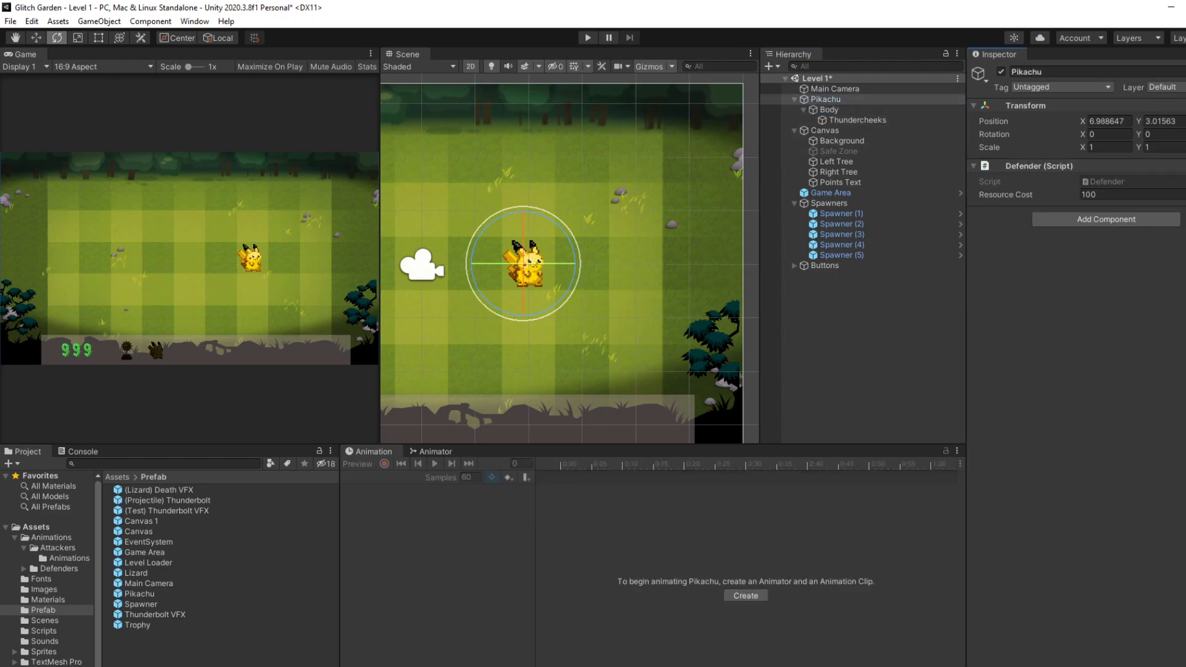
click(1106, 219)
key(Escape)
right_click(1099, 166)
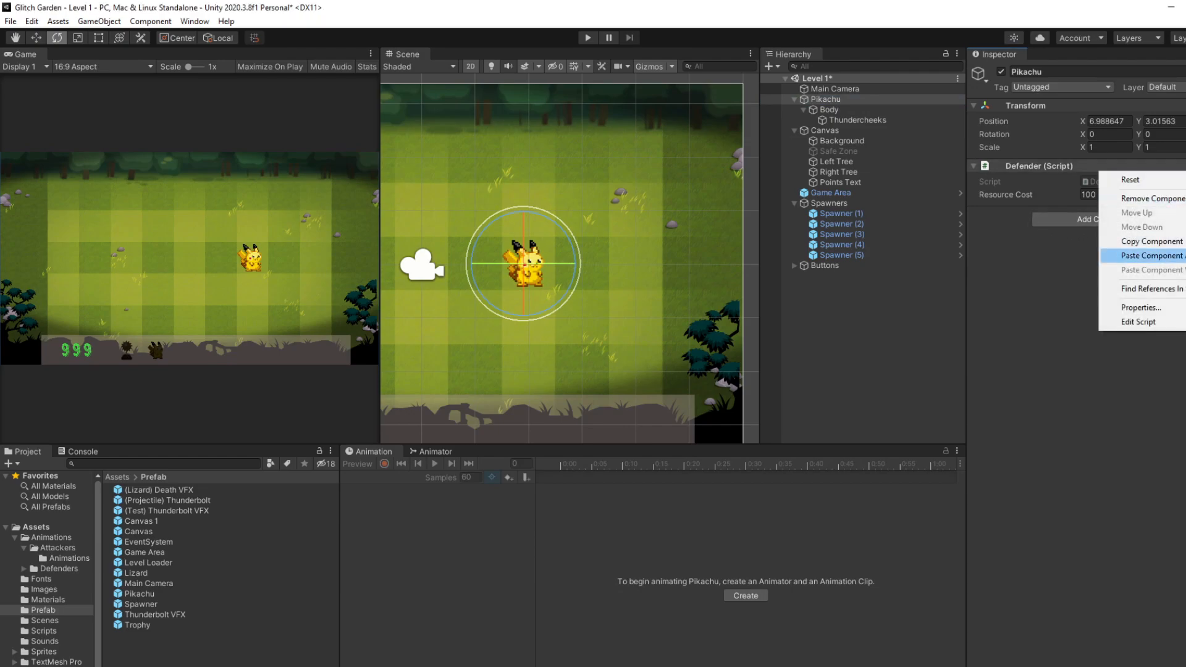
click(1181, 256)
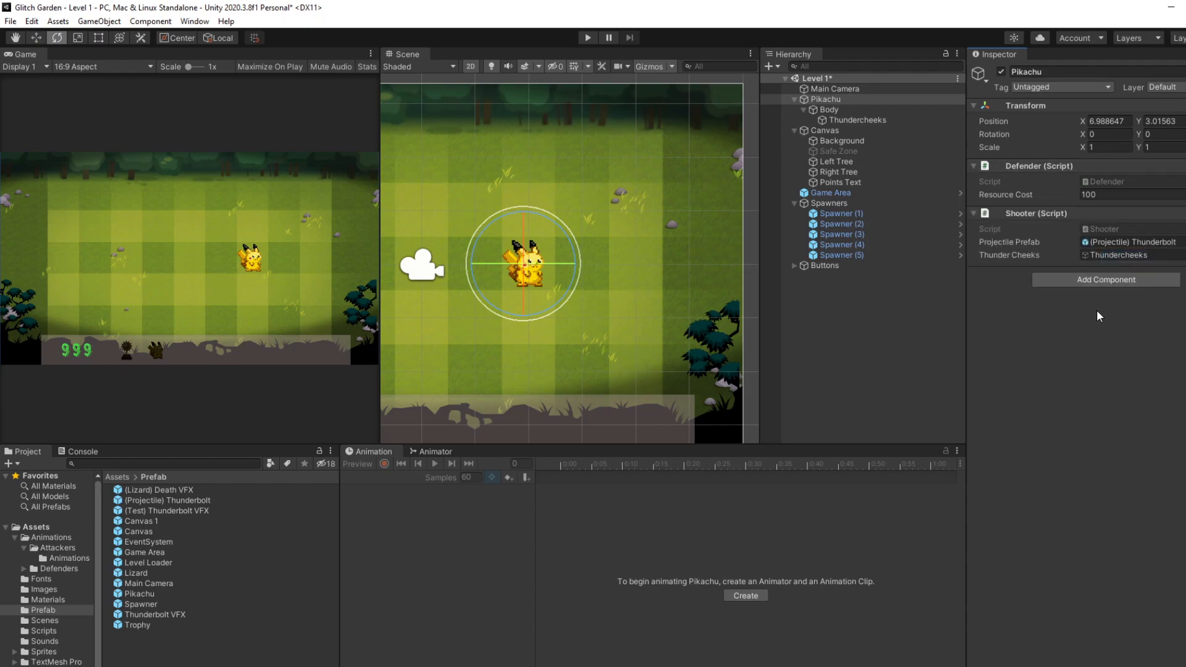
click(865, 112)
right_click(1106, 440)
click(1137, 472)
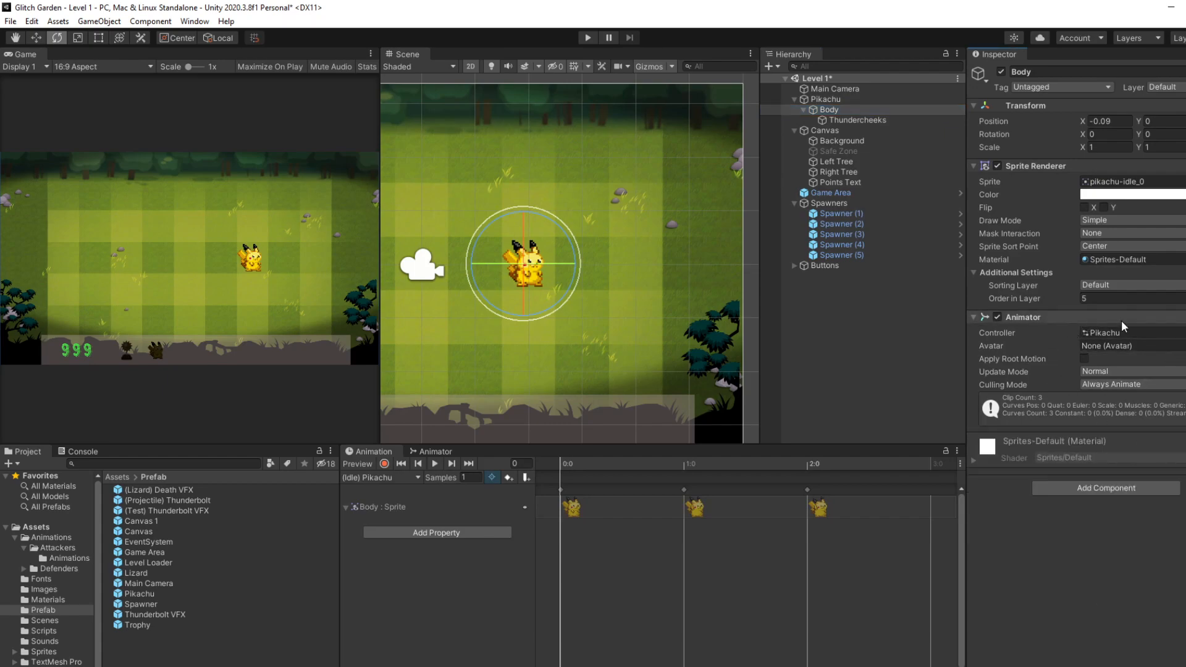
- Transfer the Animator component from the Body child to the parent Pikachu object, removing it from Body
right_click(1091, 323)
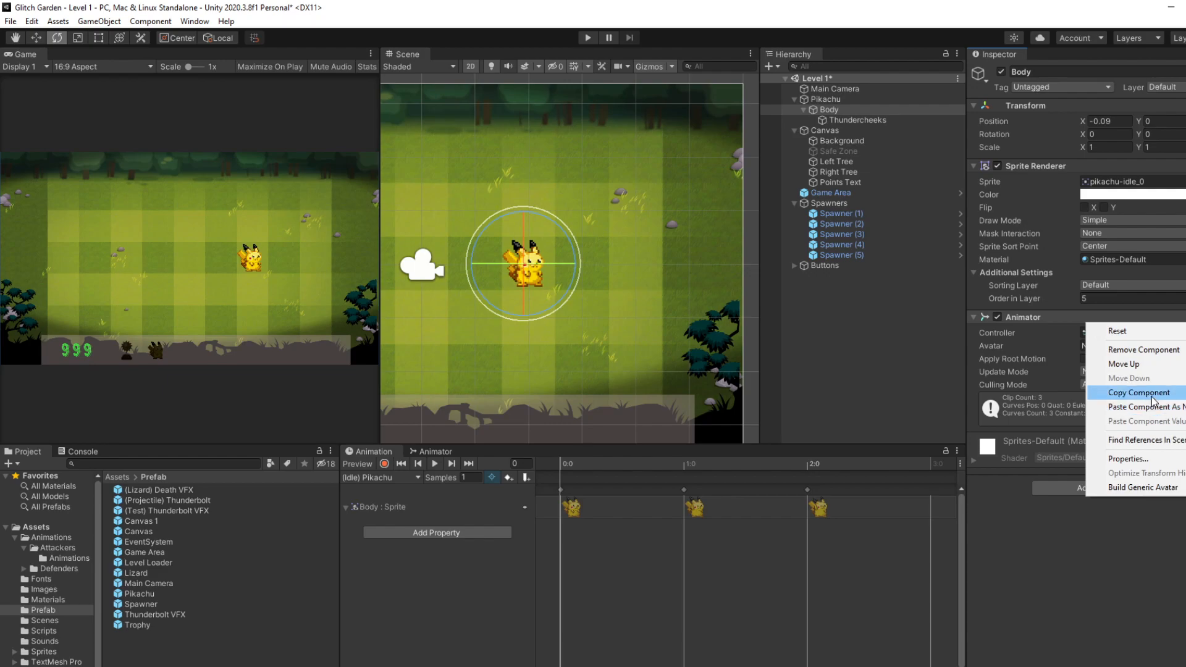
click(1139, 393)
click(826, 99)
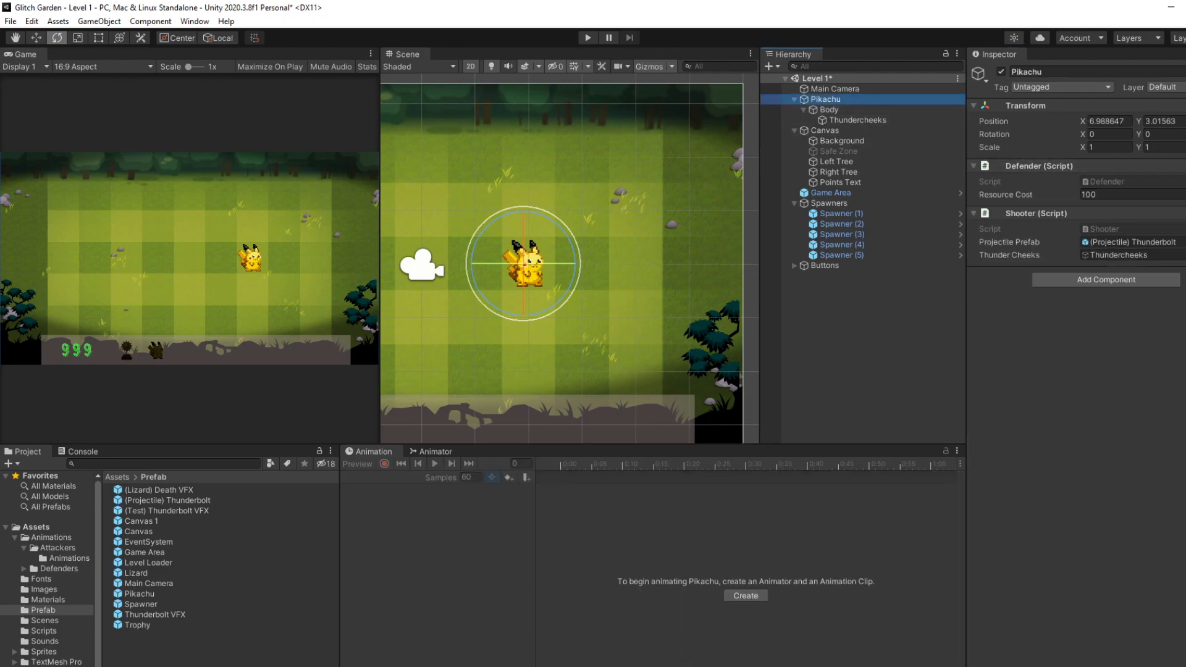
right_click(1100, 214)
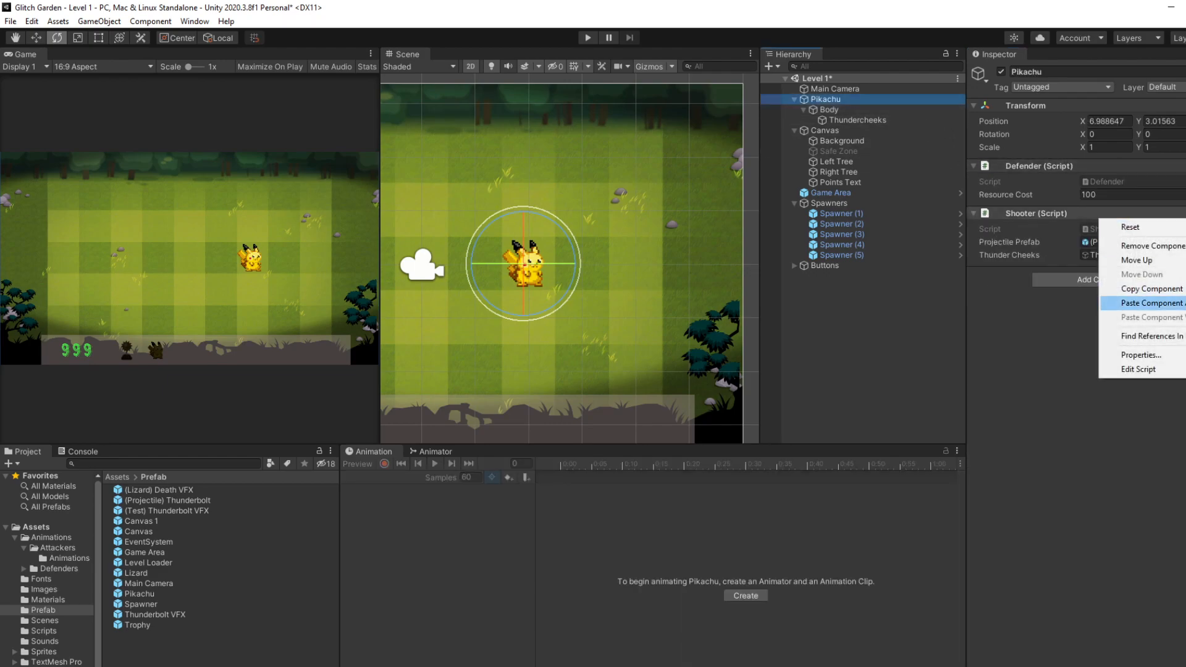
click(1137, 302)
click(890, 110)
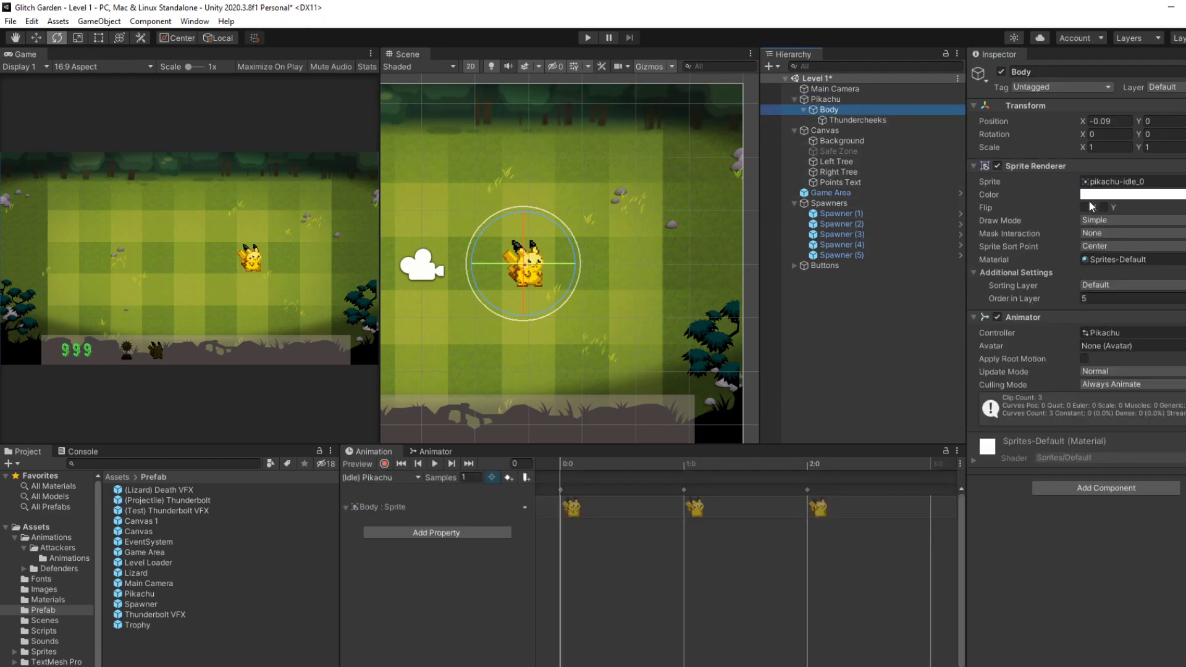
right_click(1086, 318)
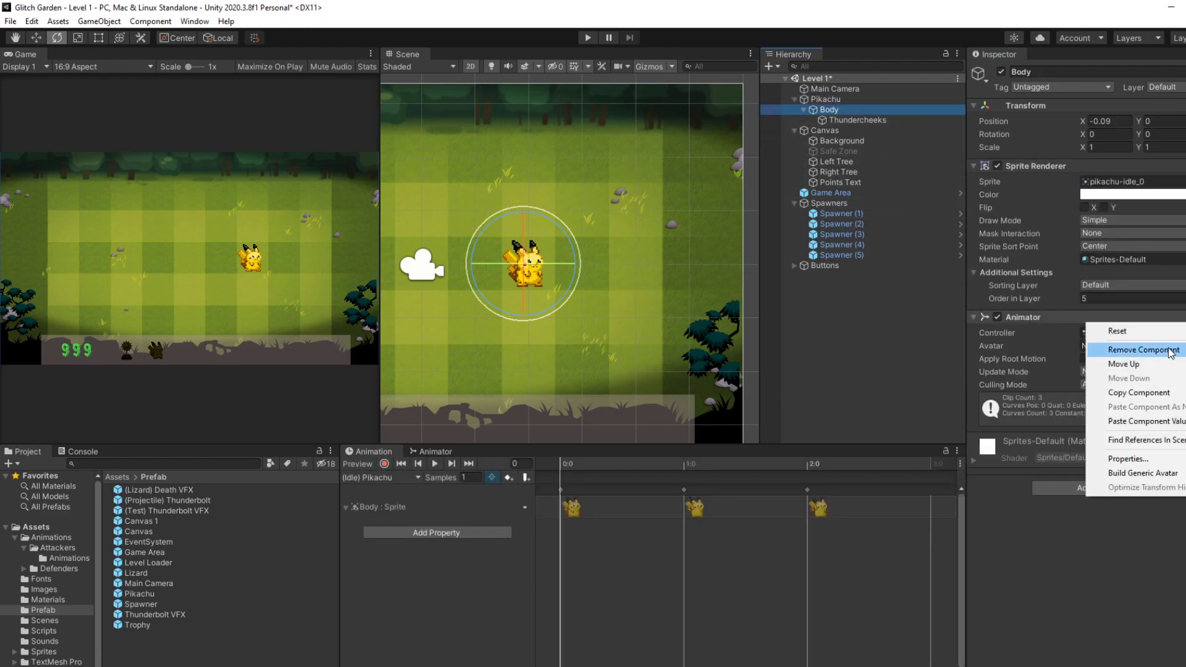
click(1108, 346)
- Examine the Pikachu's sprite animation track and the clips in the Defenders Animations folder, from (Idle) Pikachu to Trophy-Float
click(854, 101)
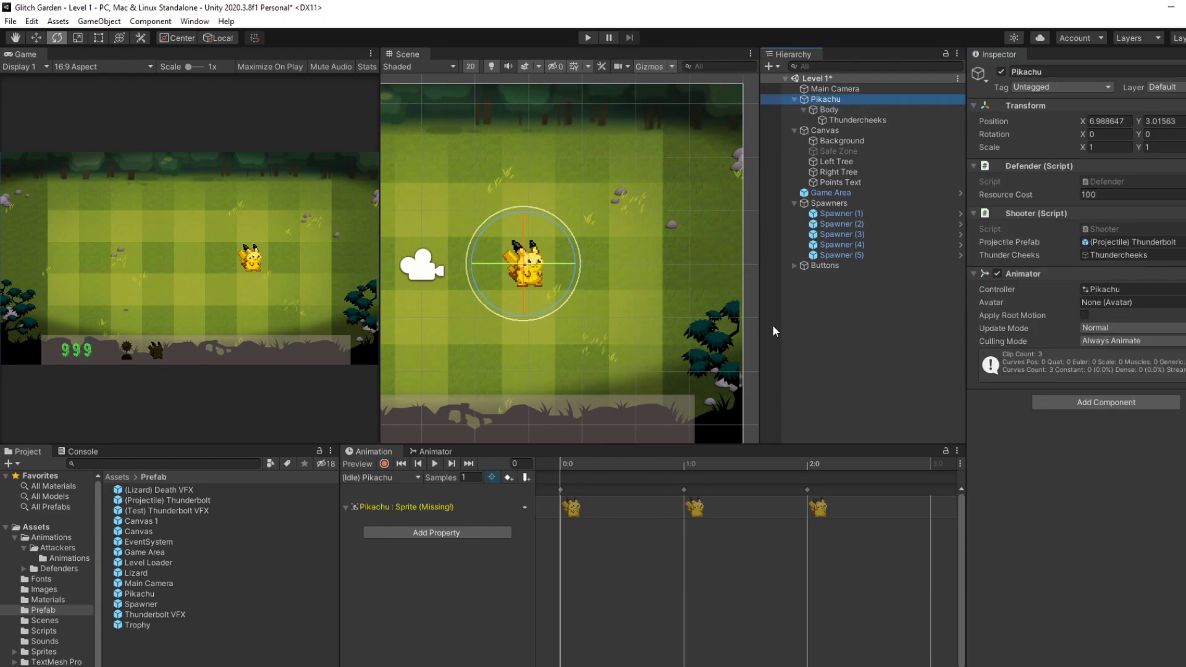
scroll(568, 306, down, 5)
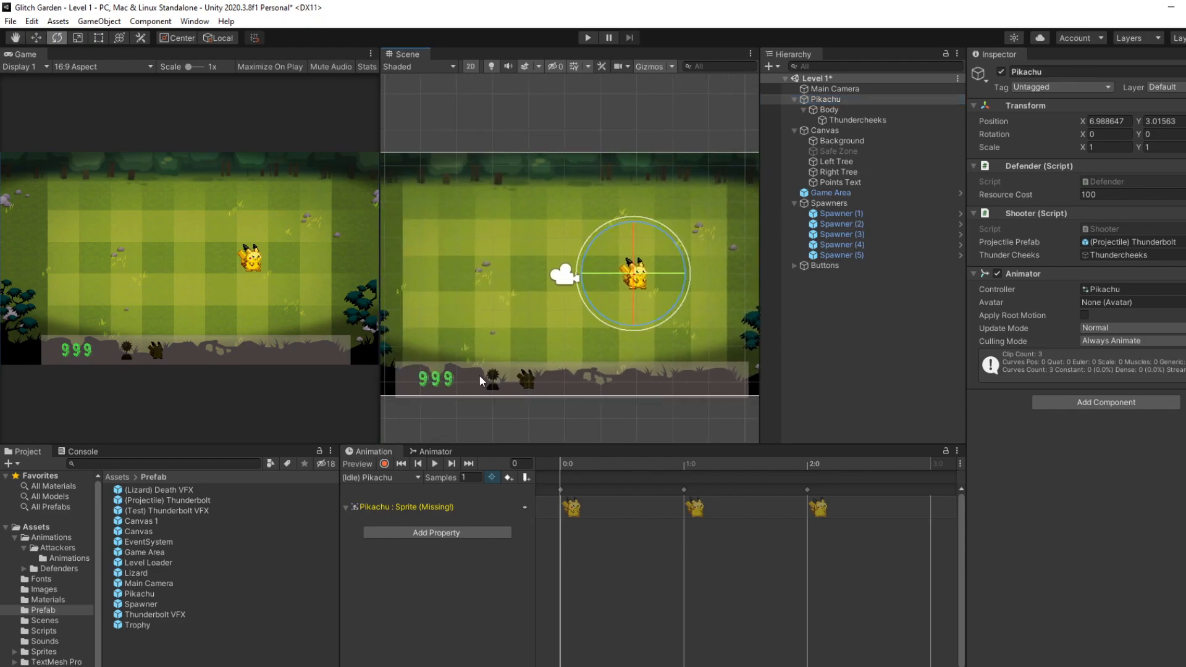
click(73, 568)
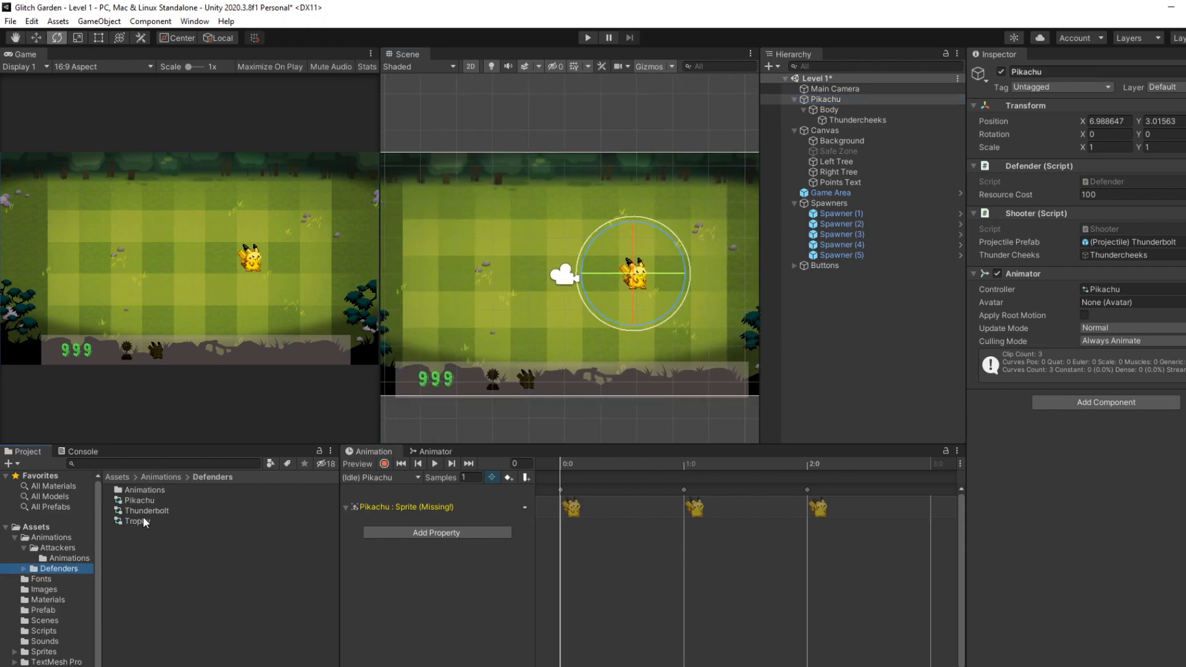
double_click(148, 491)
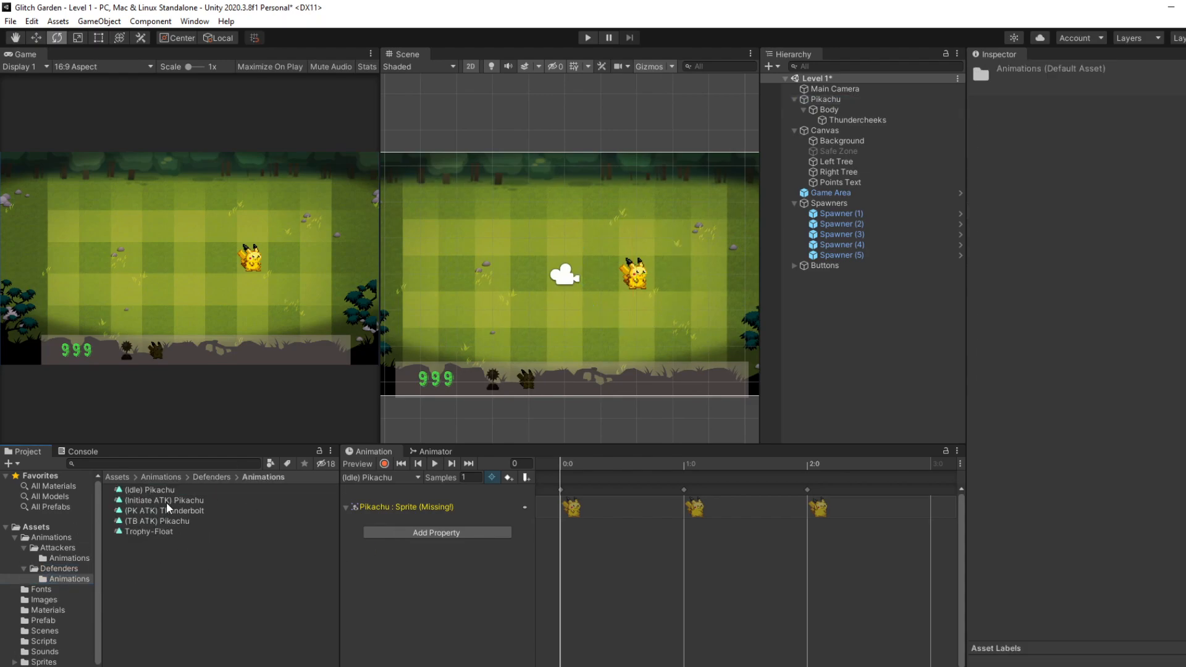
click(168, 498)
click(177, 490)
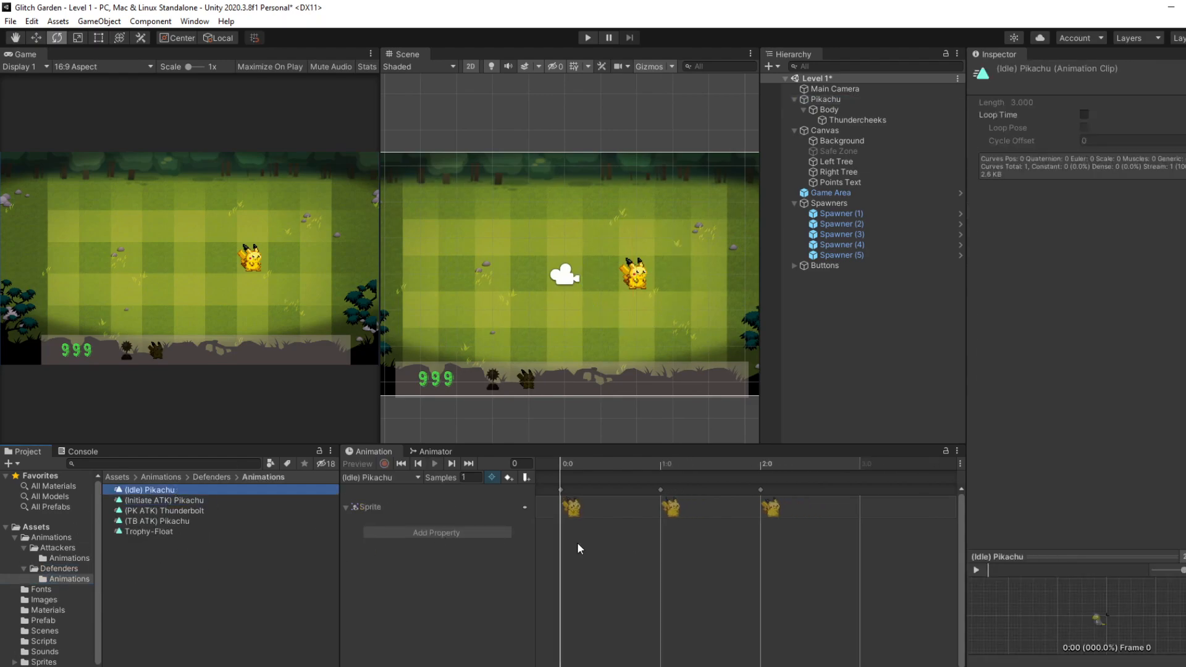
click(154, 496)
click(152, 510)
click(148, 520)
click(149, 532)
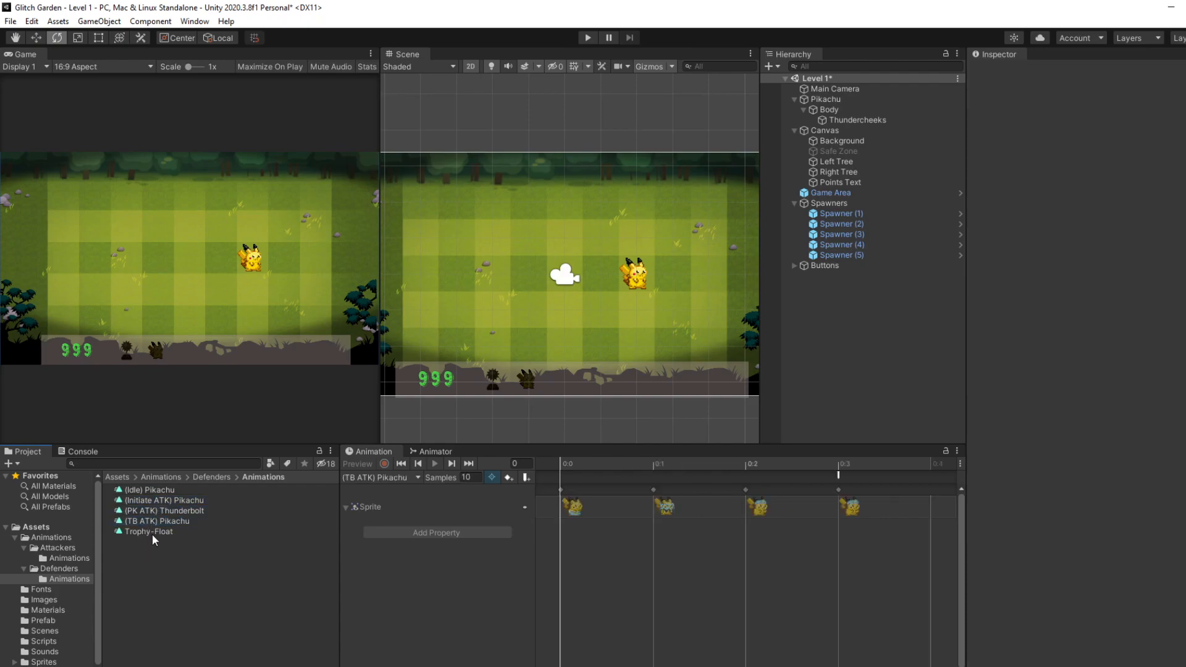
- Check the Body's available clips and add its Sprite Renderer's Sprite property to the (Idle) Pikachu clip
click(836, 101)
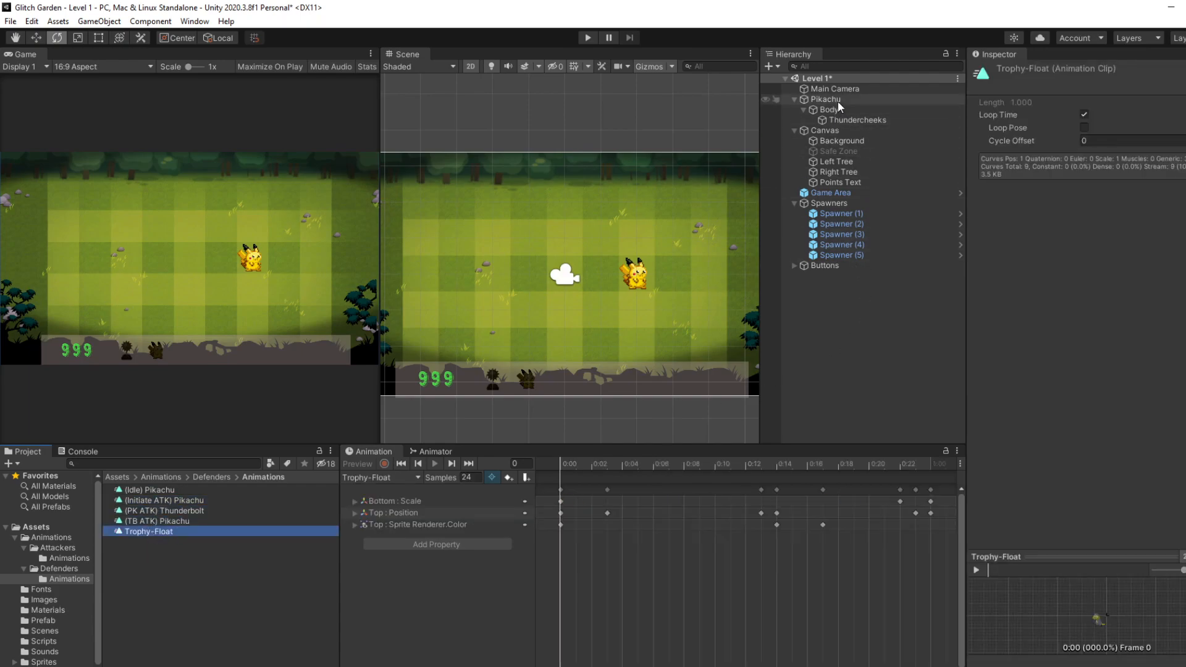
click(840, 111)
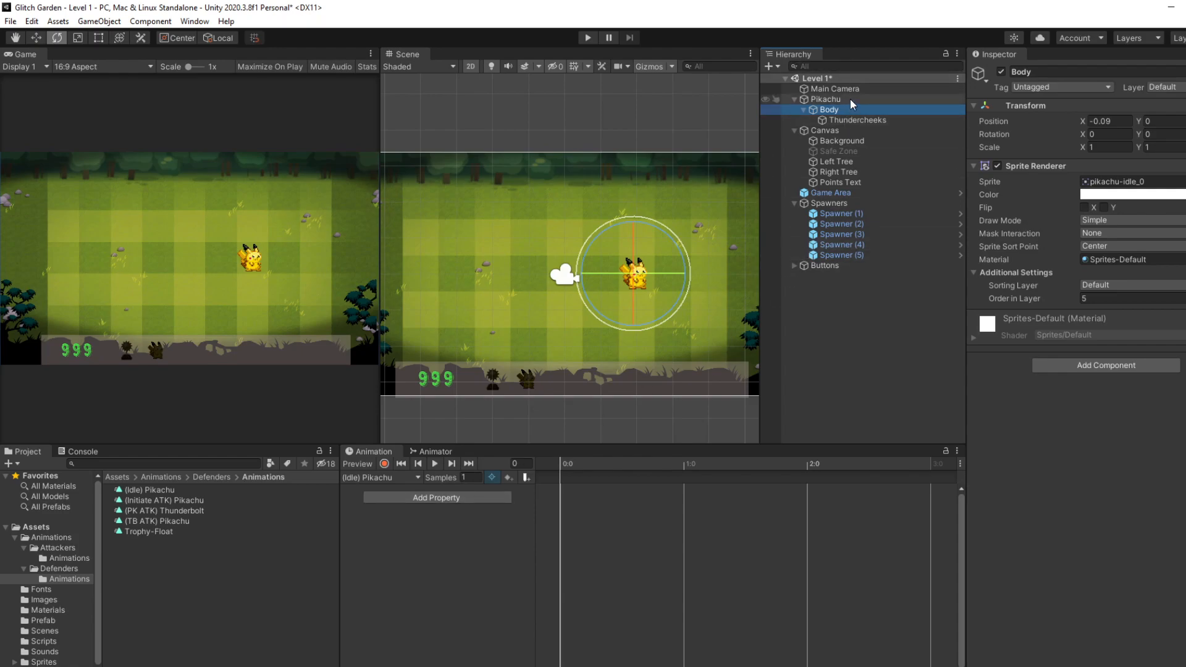
click(406, 480)
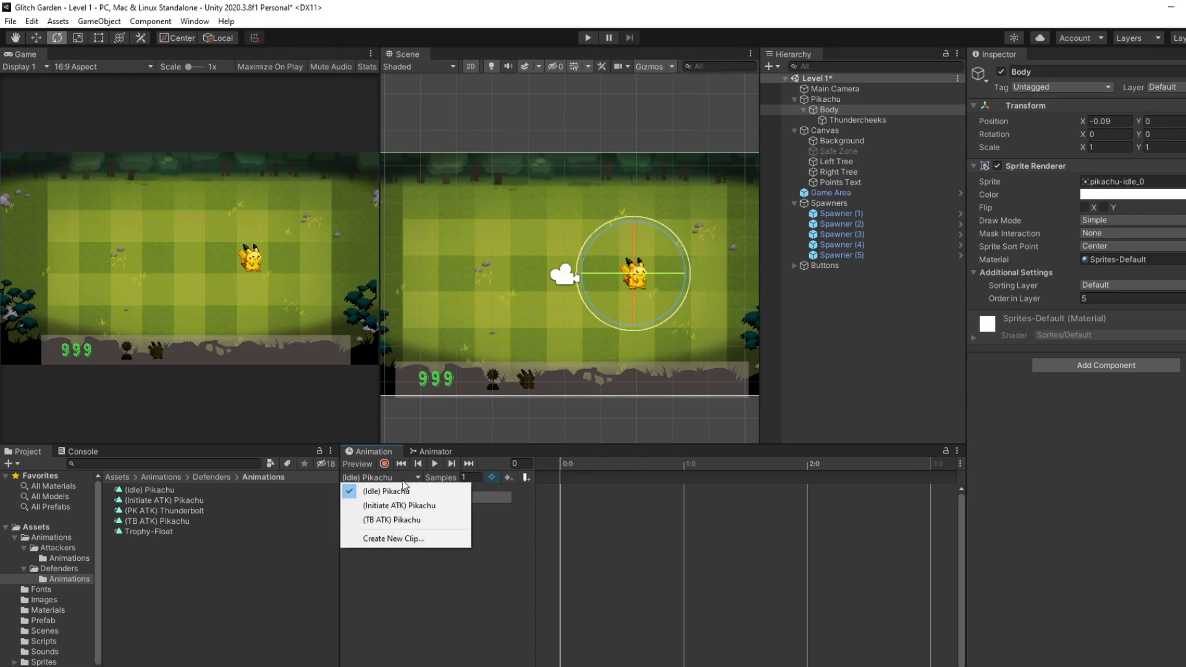
click(236, 503)
click(179, 490)
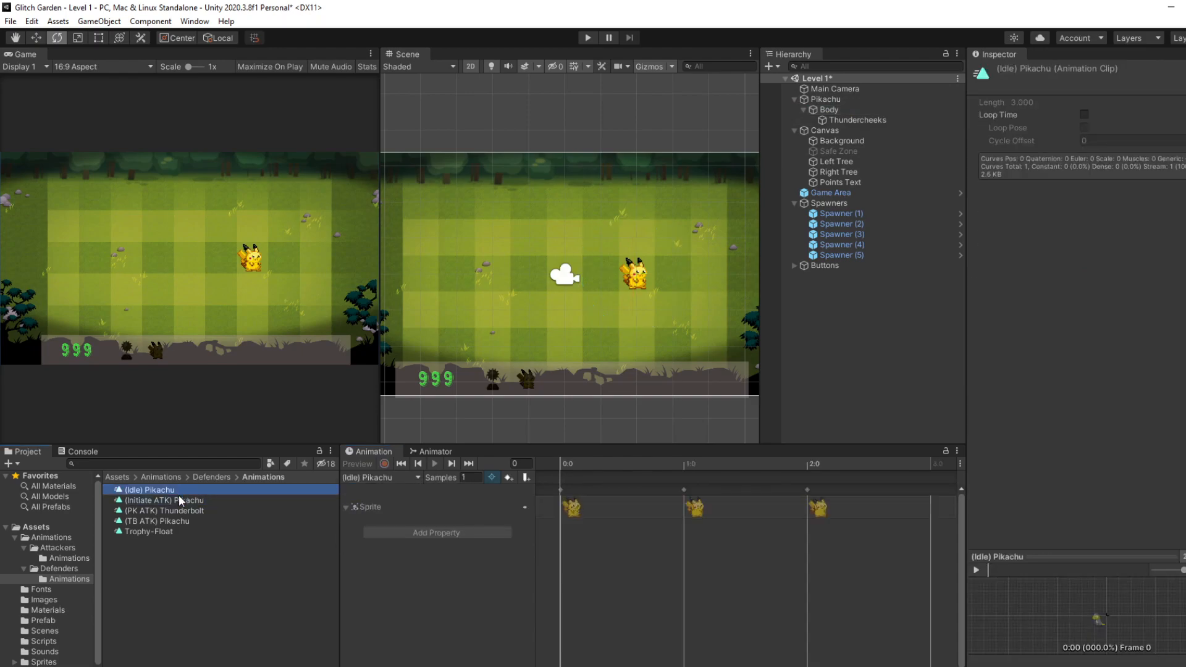
click(829, 109)
click(473, 498)
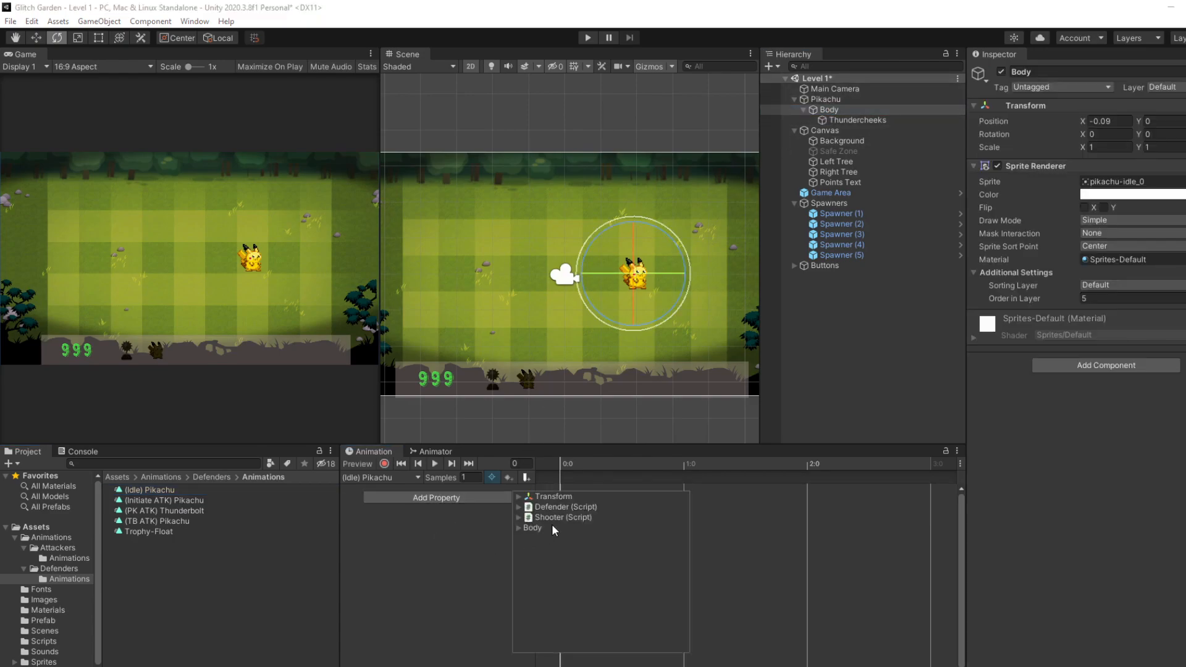
click(518, 527)
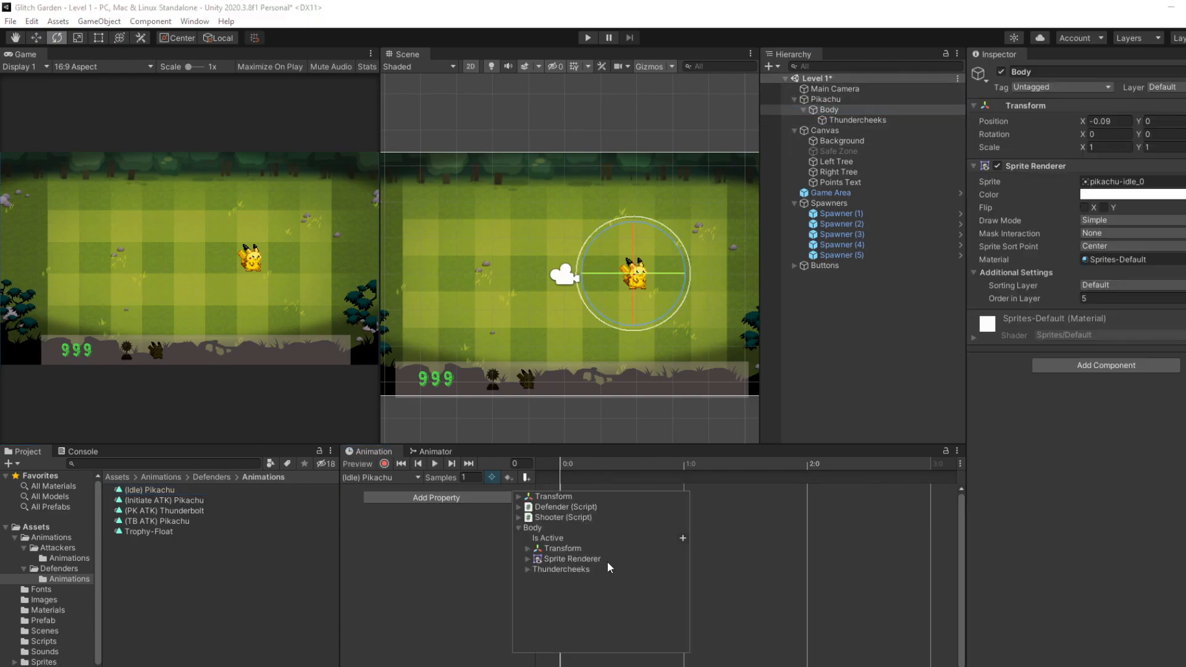
click(527, 559)
scroll(662, 620, down, 5)
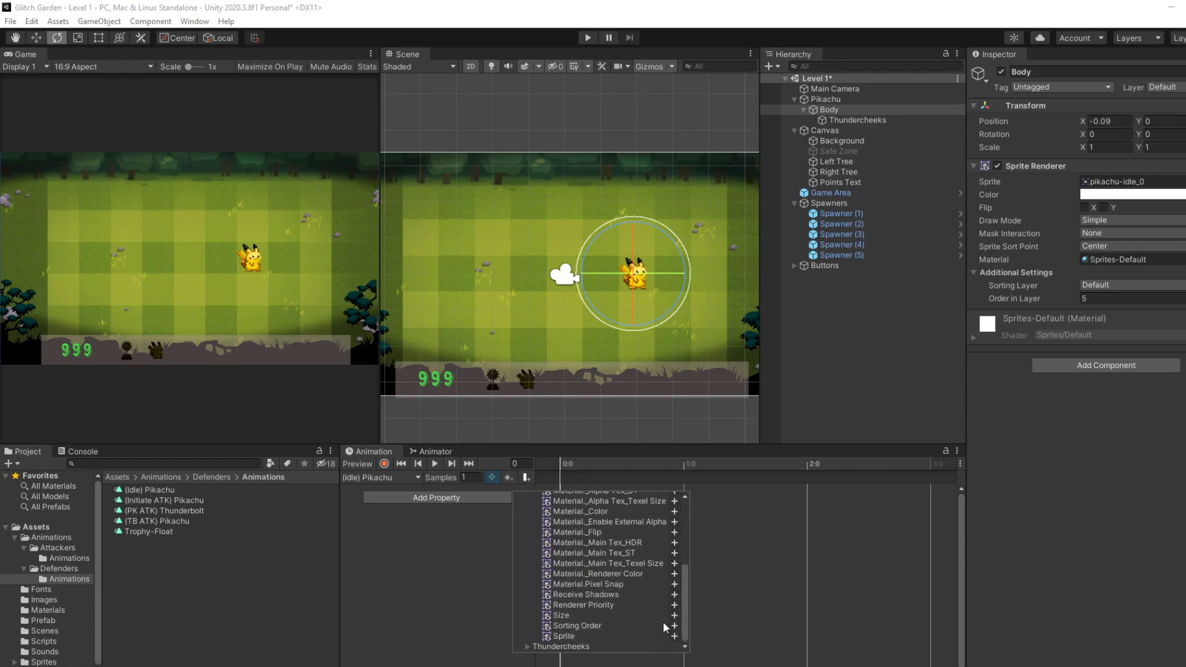
click(675, 636)
scroll(691, 555, down, 4)
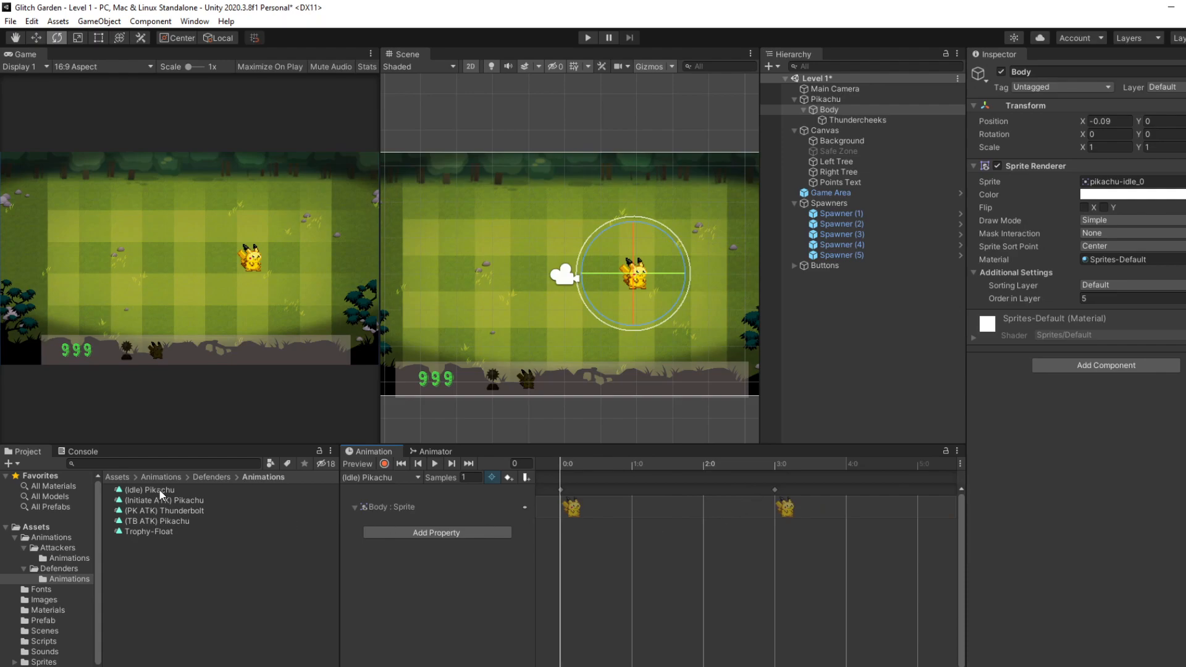
- In the Sprites folder, expand the pikachu-idle sheet and select the sprites pikachu-idle_0 through pikachu-idle_2
scroll(43, 606, down, 1)
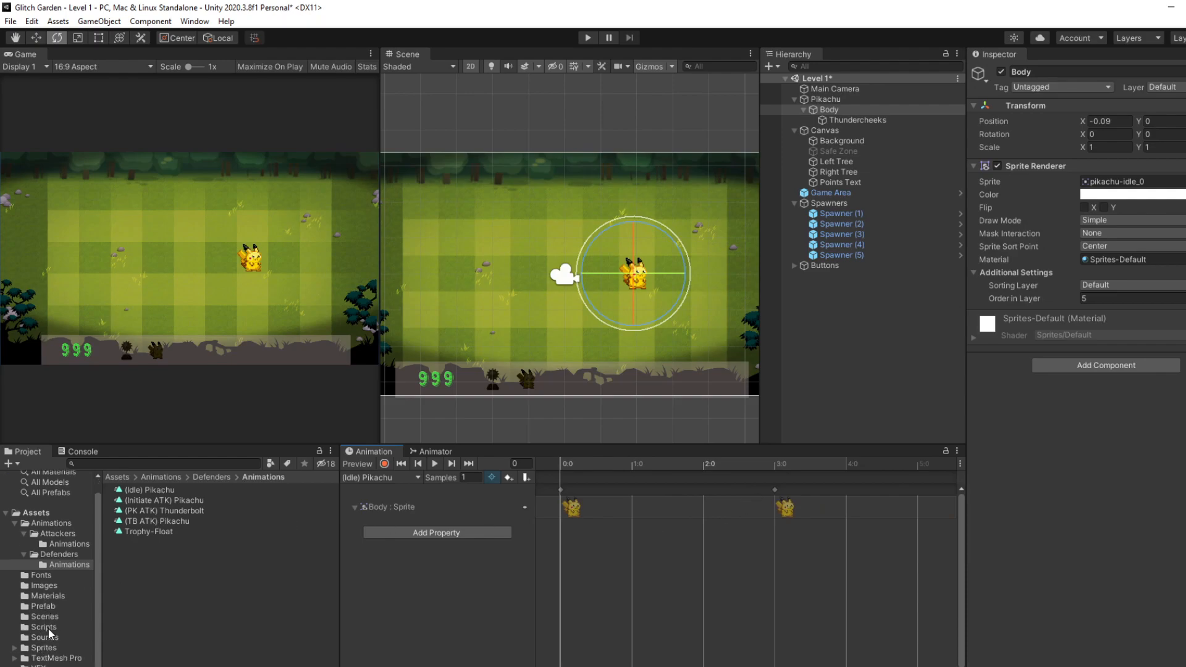
click(50, 638)
click(52, 647)
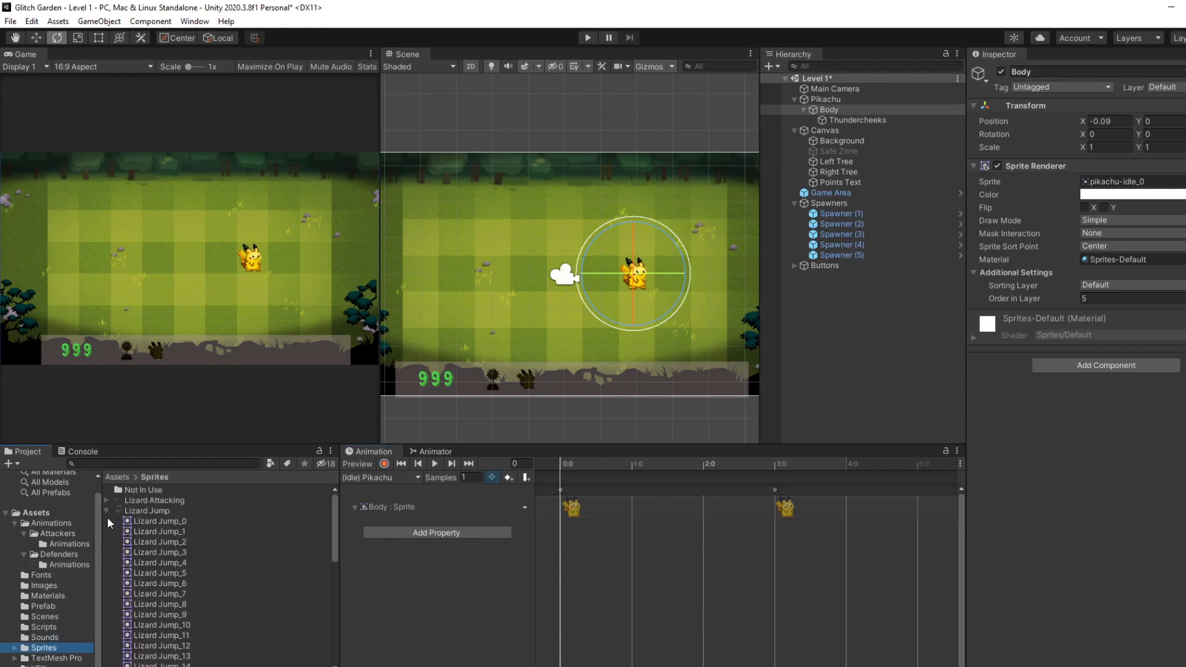
click(106, 521)
click(107, 521)
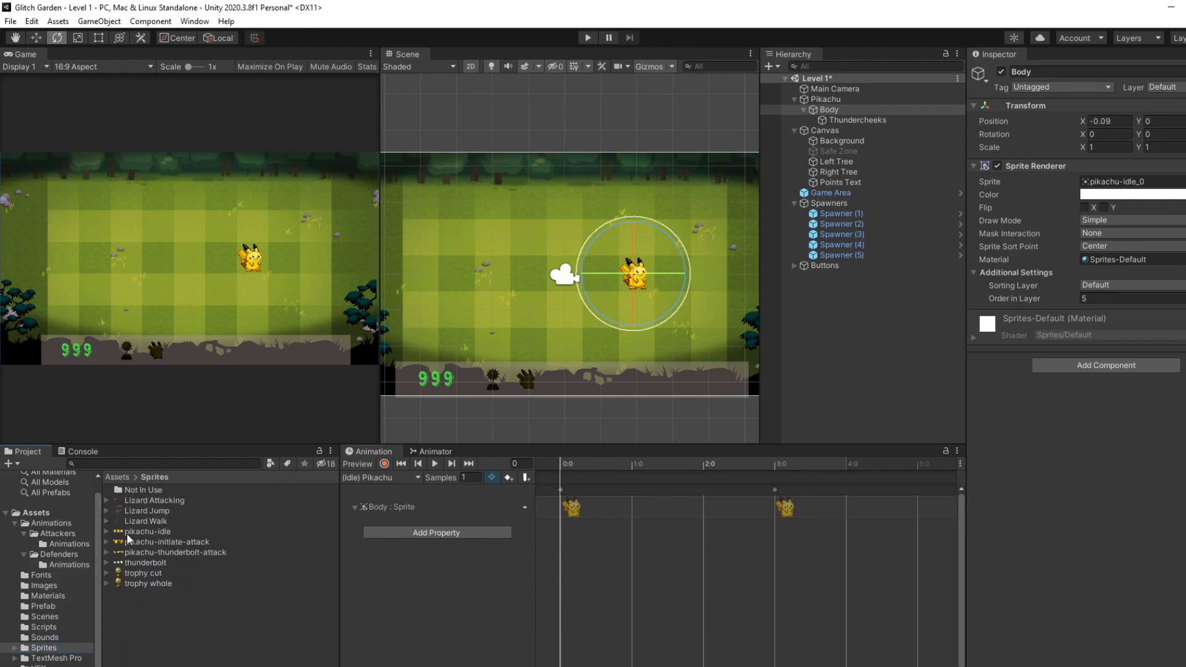
click(107, 531)
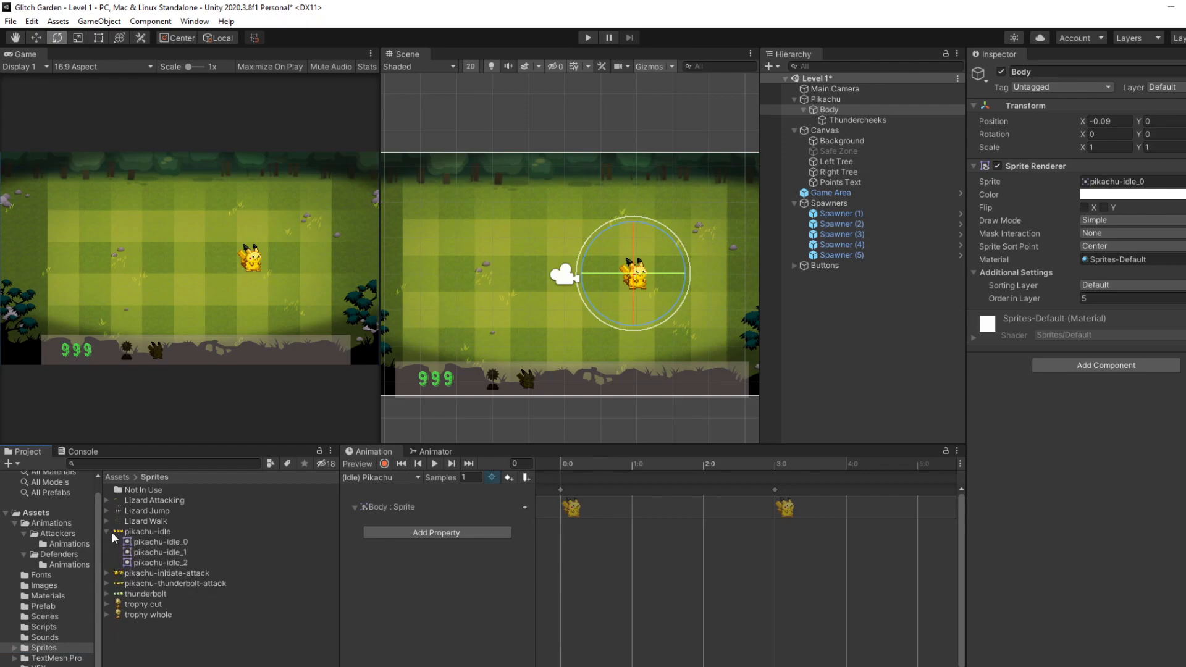
click(168, 544)
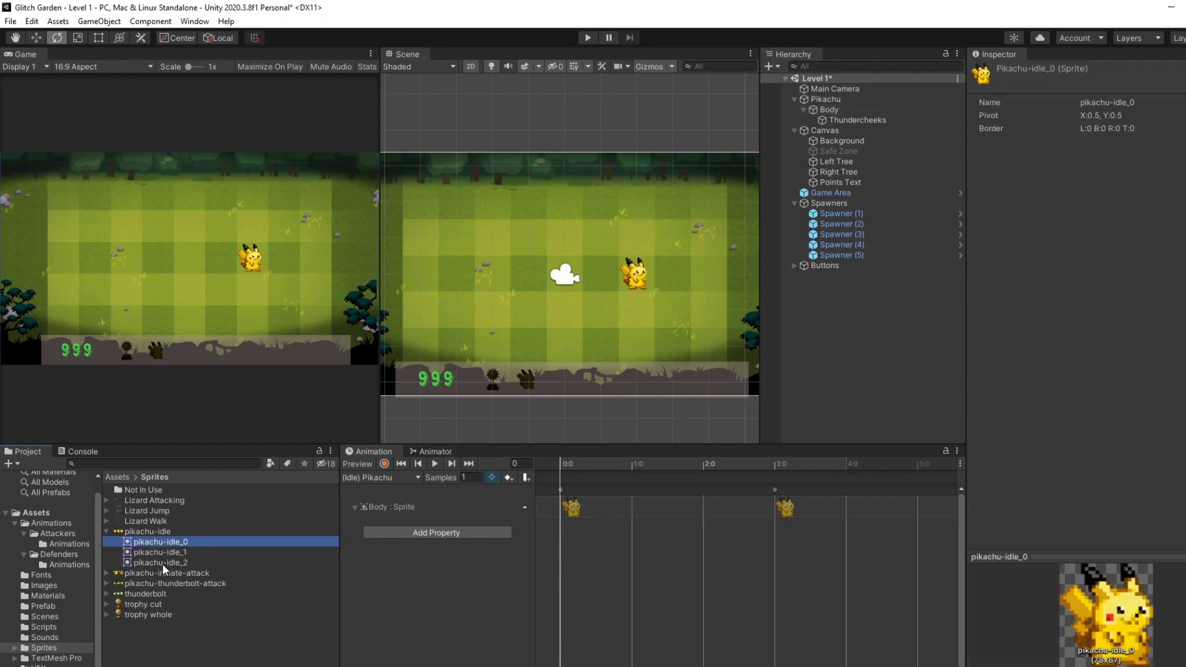
shift+click(162, 563)
- Try placing the three idle sprites from 1:0 on the Body sprite track, undo it, and delete the track's two keyframes
drag(190, 550, 625, 495)
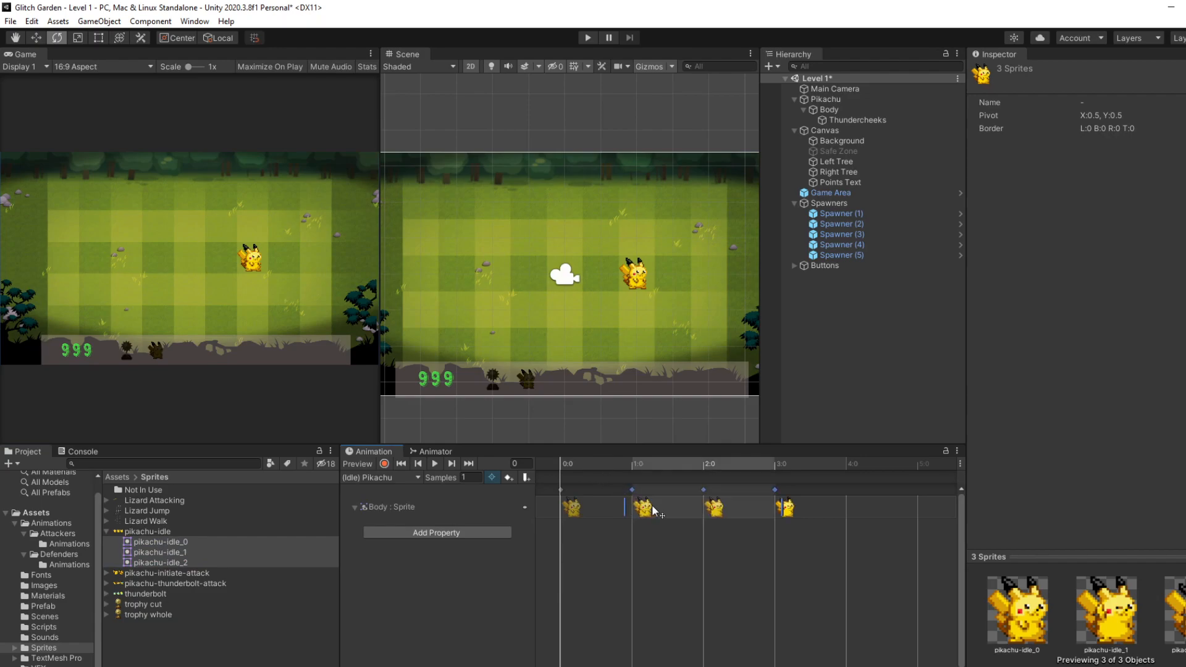
key(ctrl+z)
click(780, 506)
ctrl+click(560, 492)
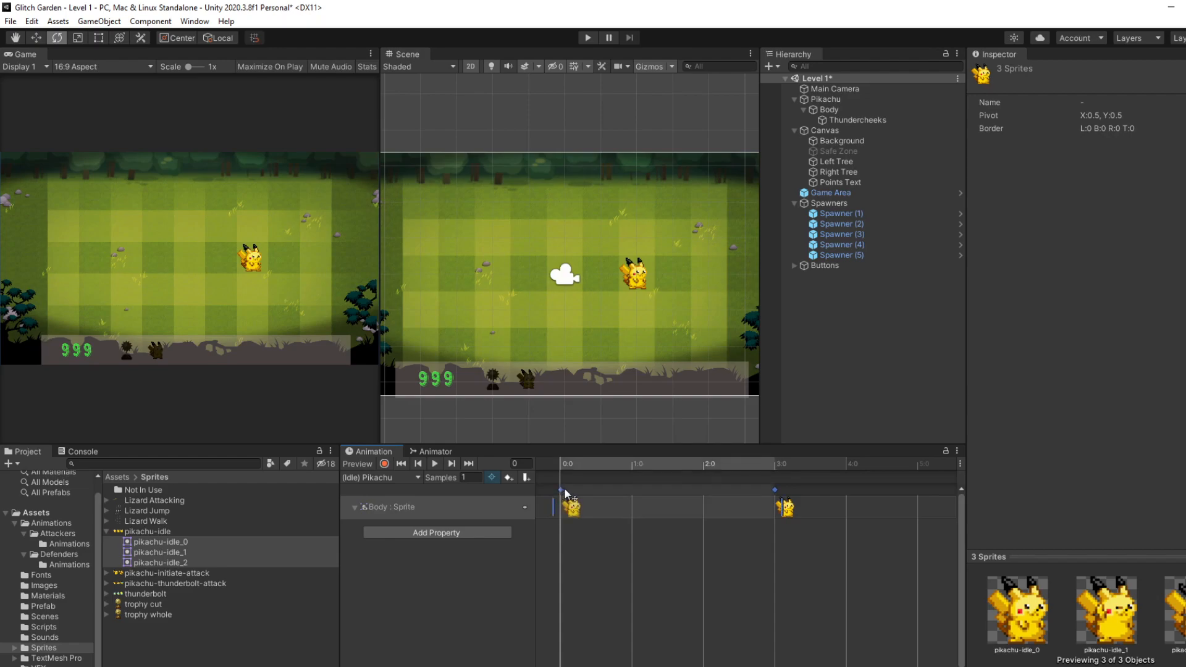
key(Delete)
- Add the Body's Sprite property to the (Idle) Pikachu clip again and place the three idle sprites starting at 3:0
click(410, 497)
click(520, 529)
click(529, 559)
click(674, 635)
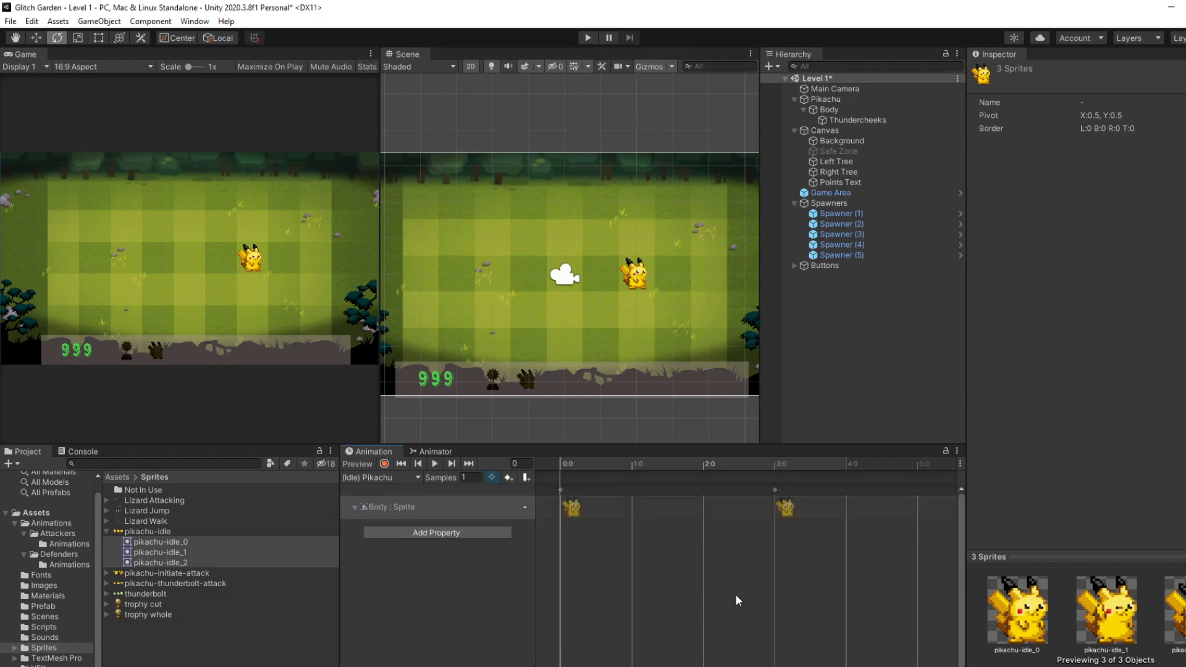
drag(165, 561, 810, 502)
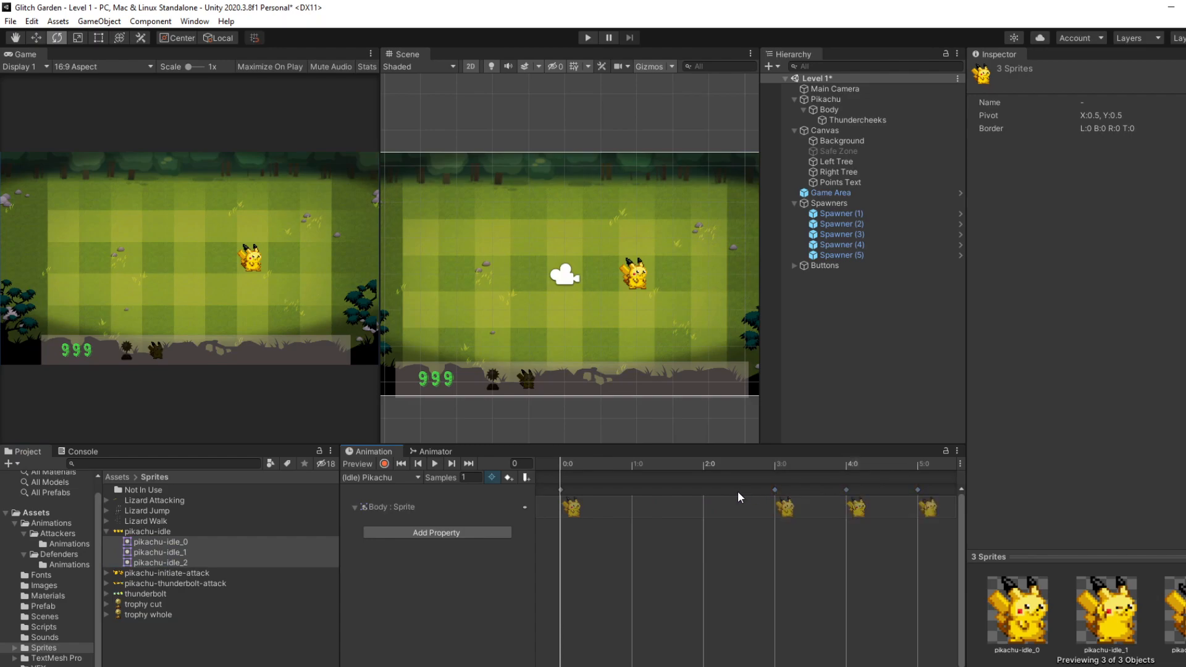
- Delete the keyframes at 0:0 and 3:0, and undo the deletion, the sprite placement and the added Sprite property
click(559, 491)
key(Delete)
scroll(804, 555, down, 5)
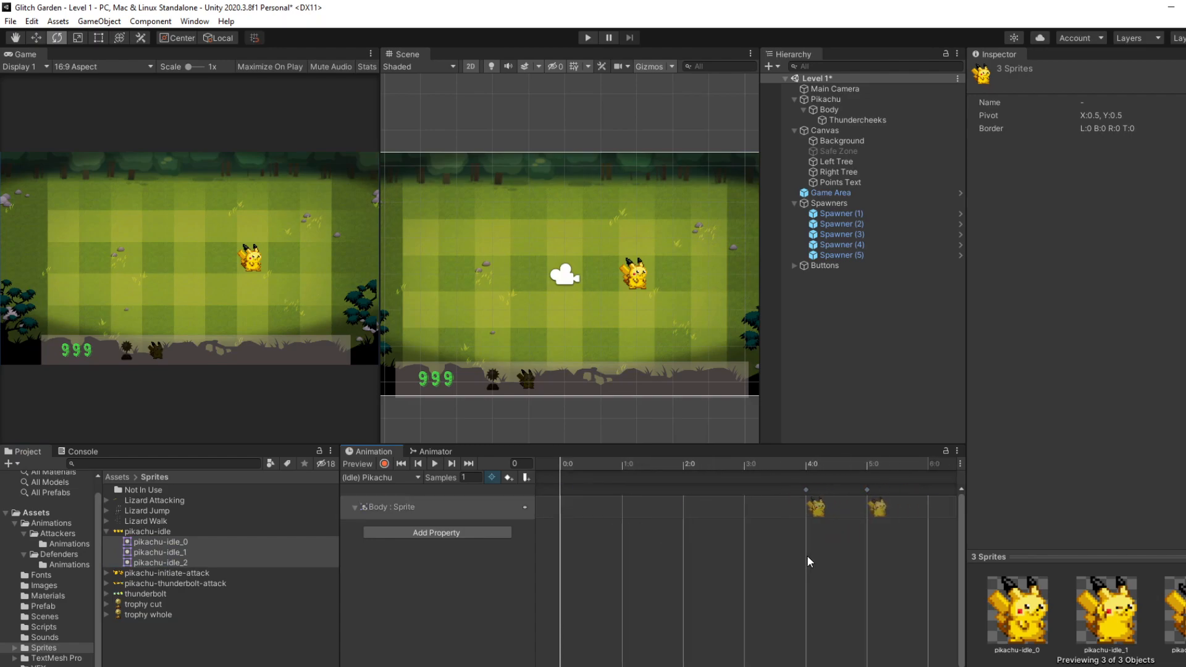
key(ctrl+z)
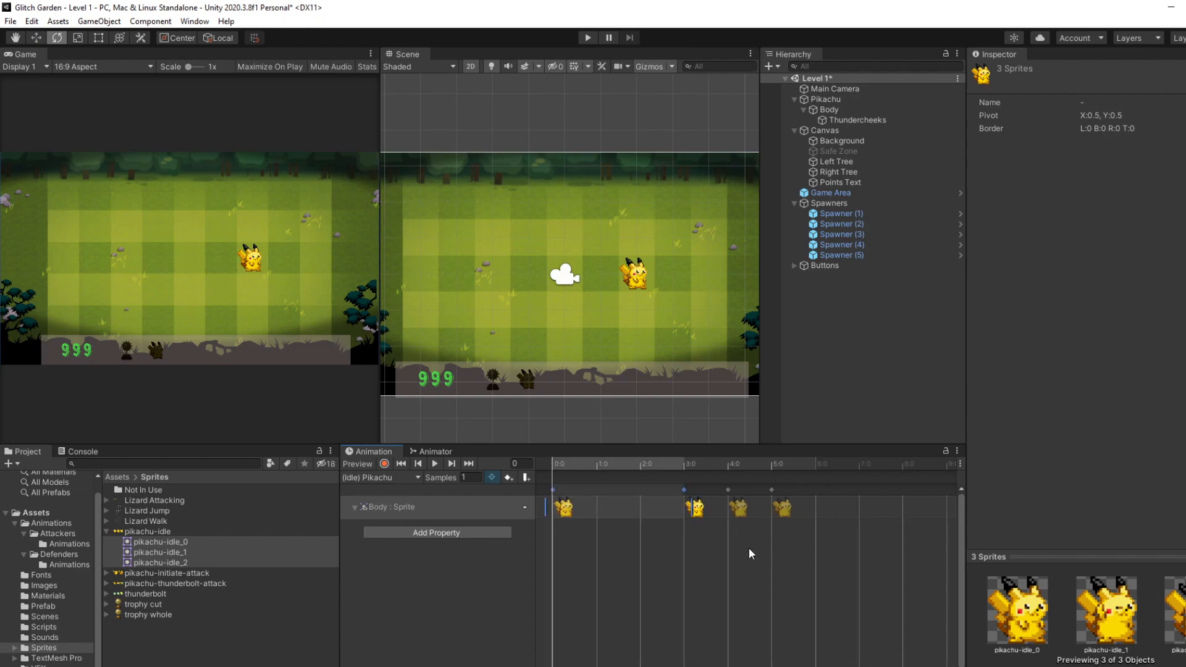
key(ctrl+z)
key(ctrl+z)
- Delete the parent Pikachu's three Sprite keyframes from the (Idle) Pikachu clip, undoing the accidental deletion of the Pikachu object
drag(194, 558, 429, 498)
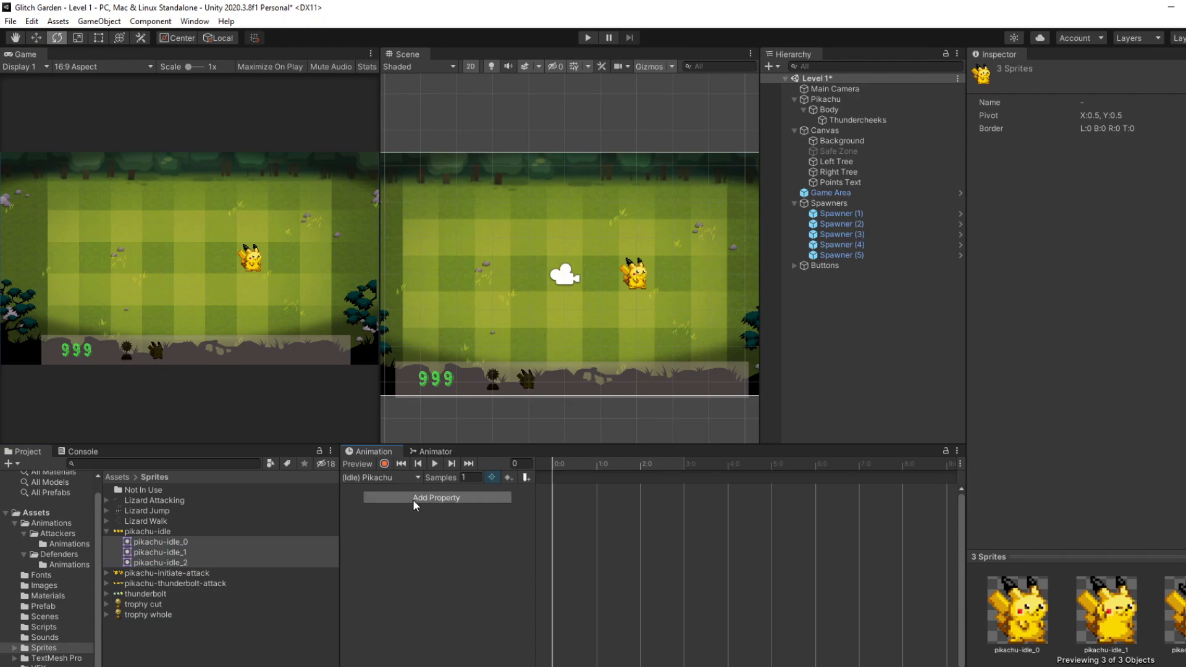
click(838, 101)
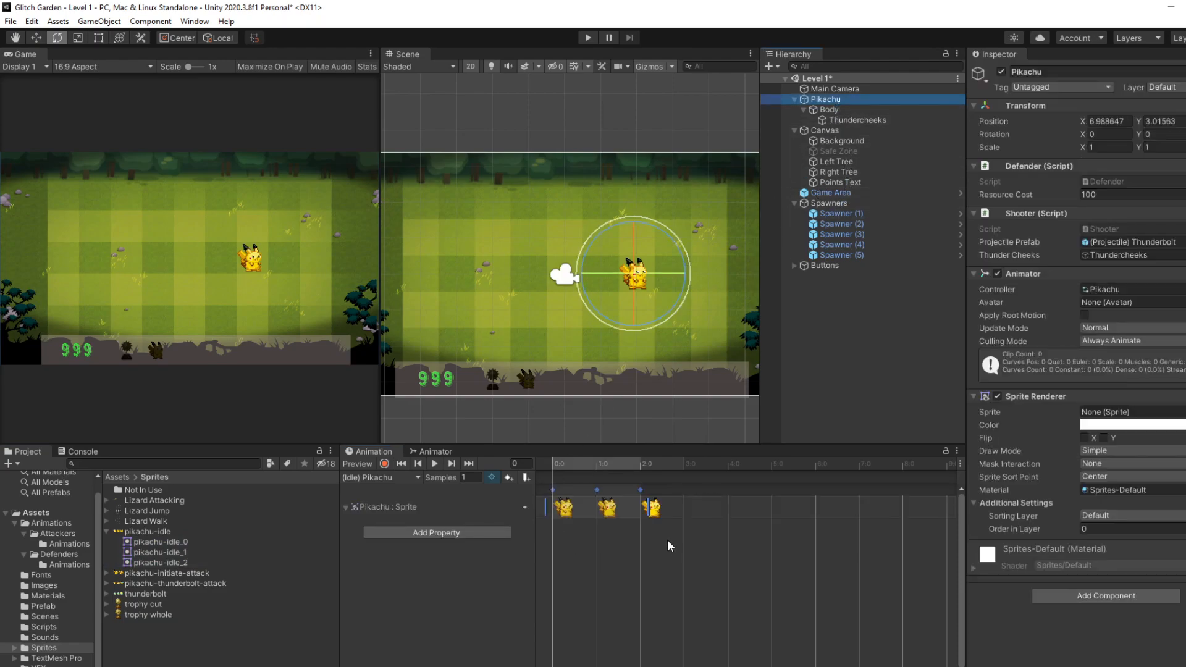
key(Delete)
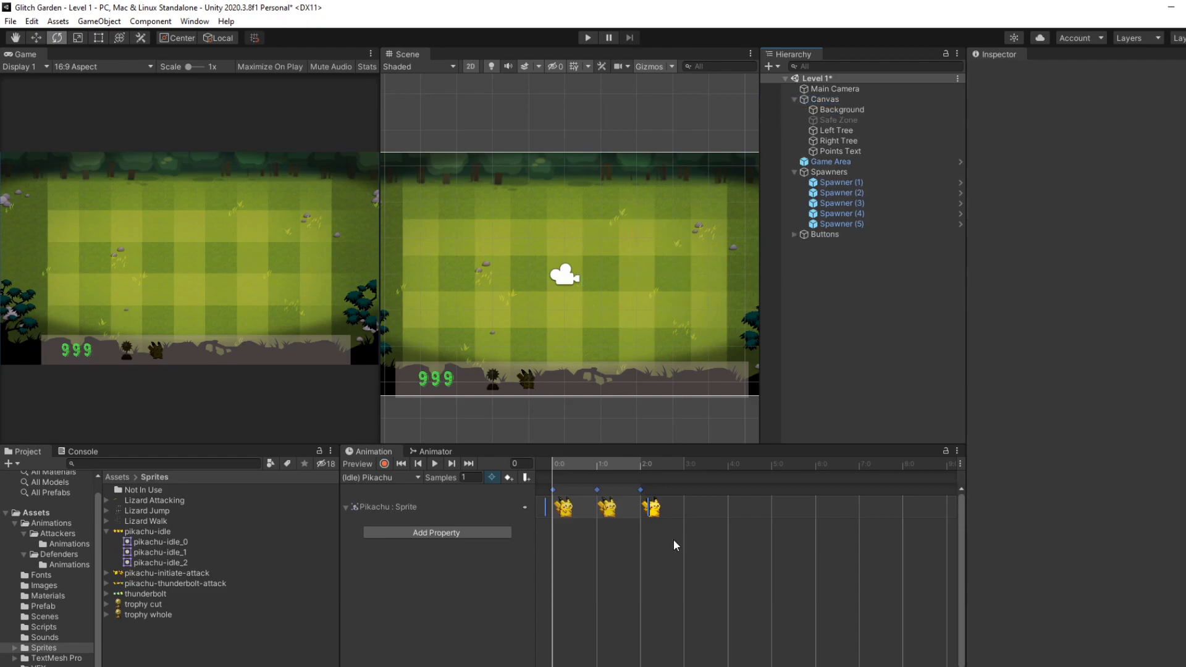
key(ctrl+z)
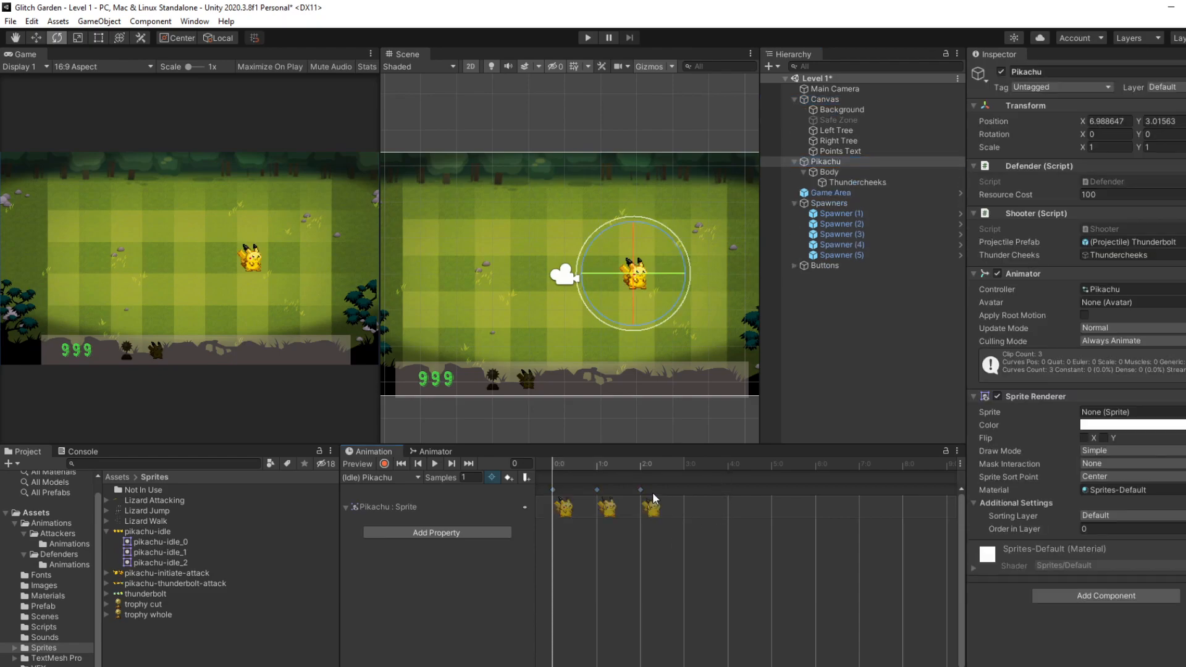
click(643, 489)
click(552, 490)
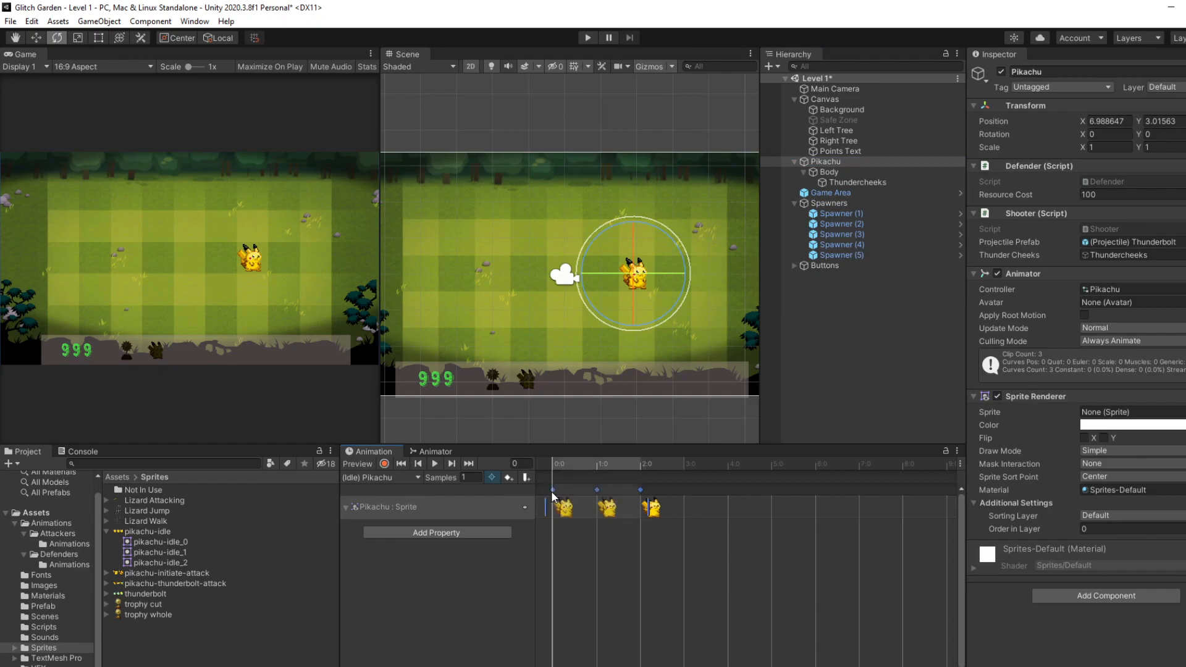
key(Delete)
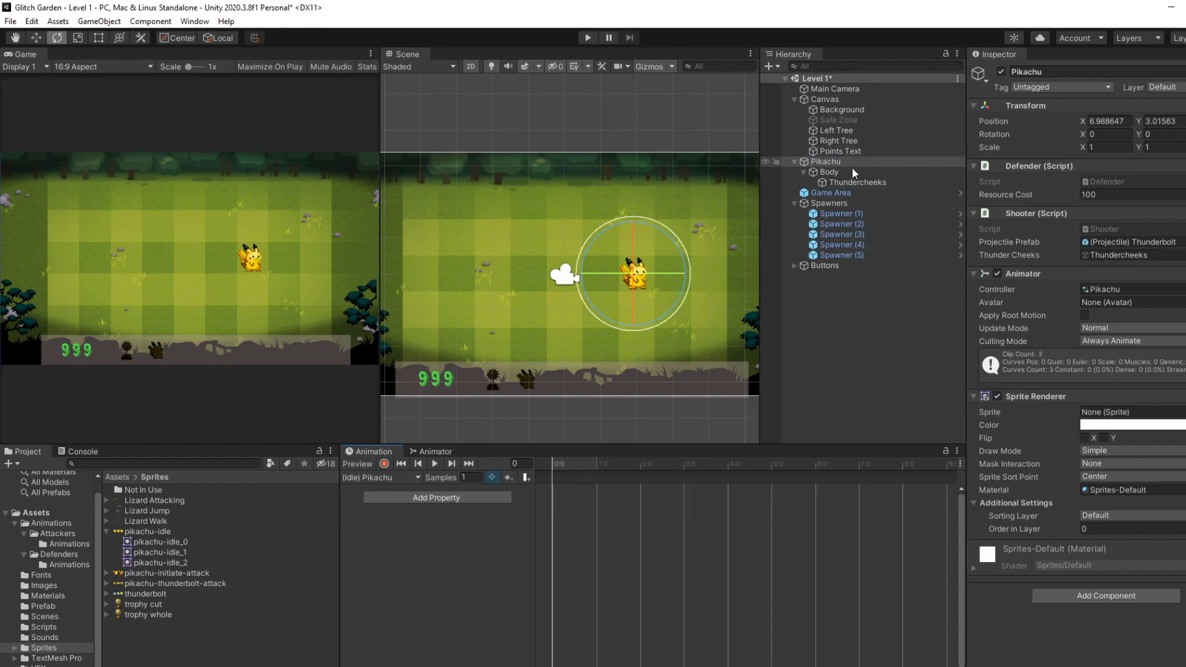
- Add the Body's Sprite Renderer Sprite property to the (Idle) Pikachu clip
click(830, 173)
click(374, 498)
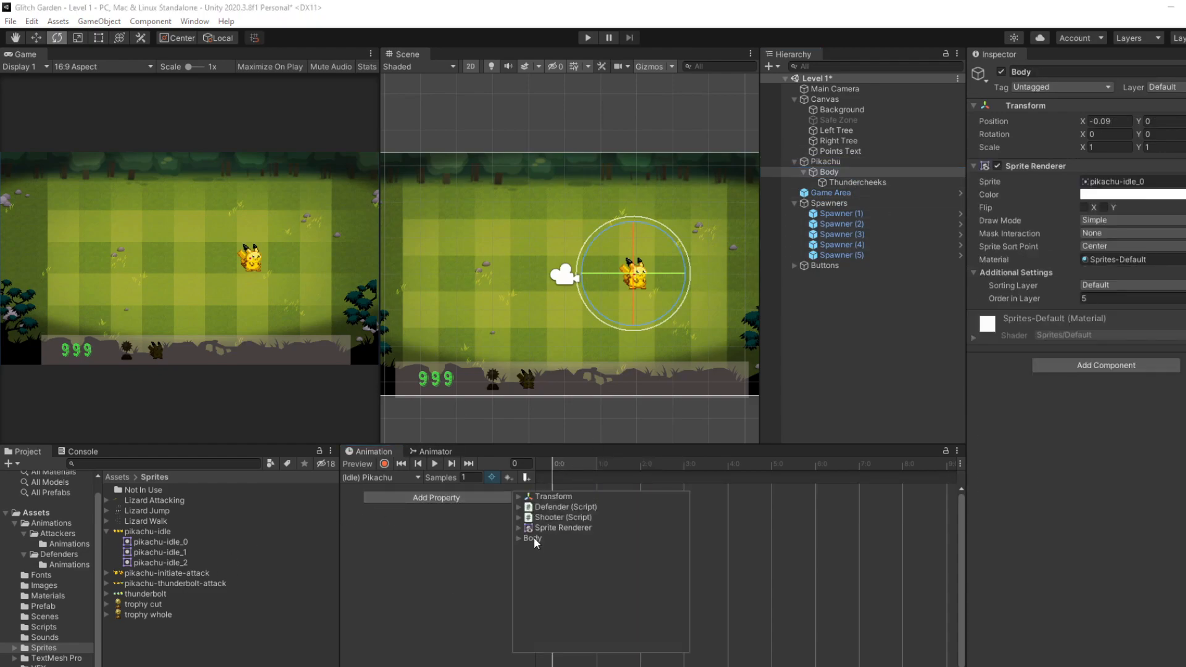
click(411, 482)
click(407, 478)
click(363, 593)
click(440, 501)
click(526, 569)
click(526, 569)
click(526, 569)
scroll(594, 587, down, 5)
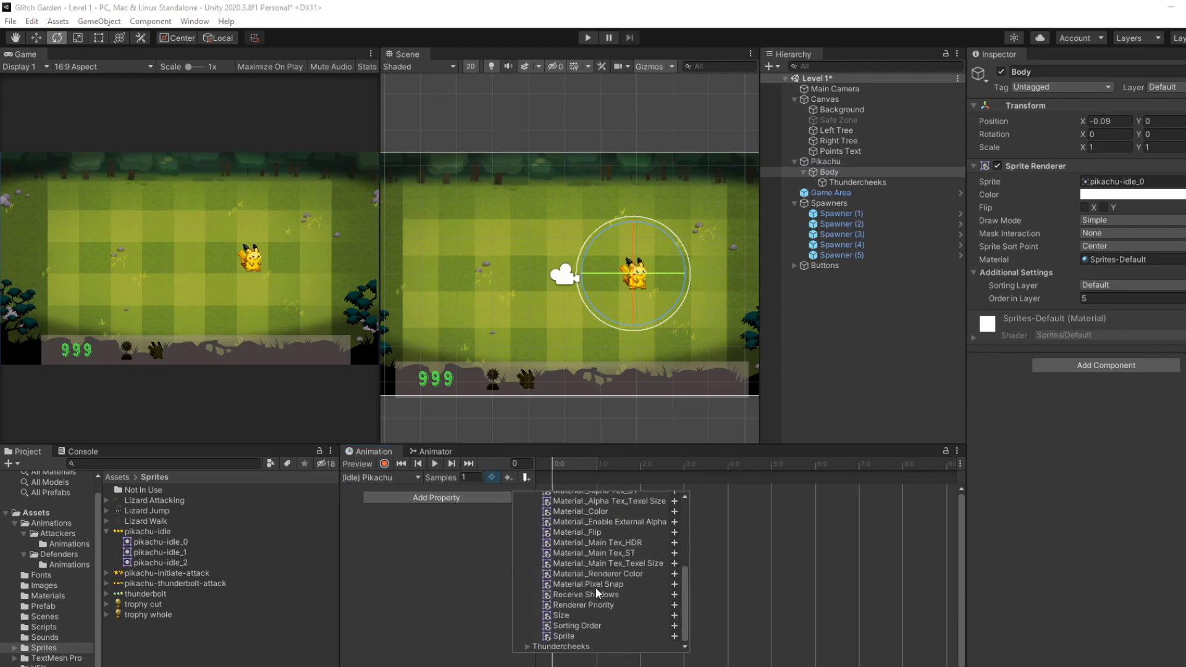
click(674, 636)
- Place sprites pikachu-idle_0 through pikachu-idle_2 on the Body track starting at 3:0 and delete the keyframes at 0:0 and 1:0
click(164, 543)
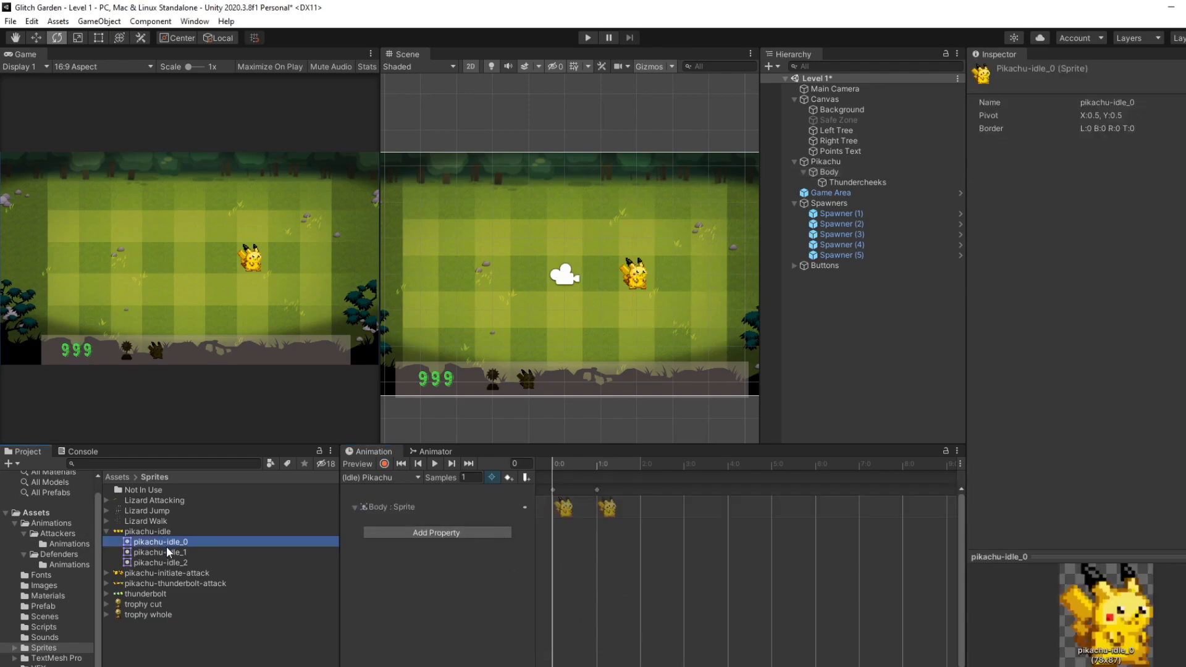
shift+click(169, 557)
drag(167, 548, 665, 511)
click(597, 490)
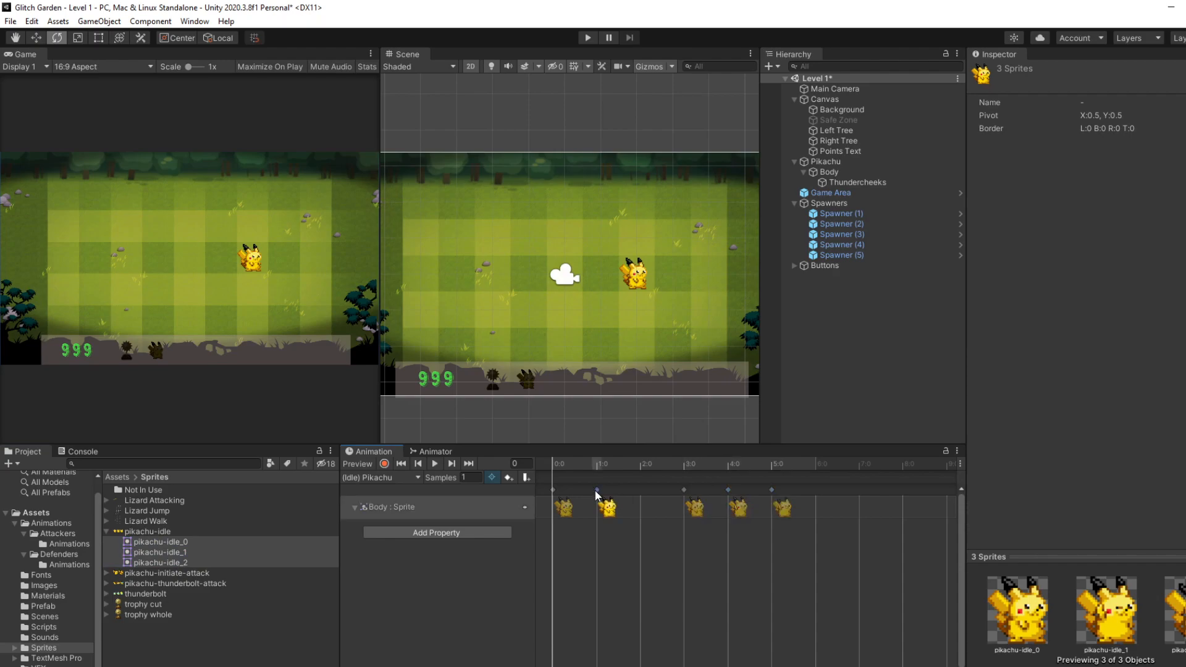
shift+click(554, 491)
key(Delete)
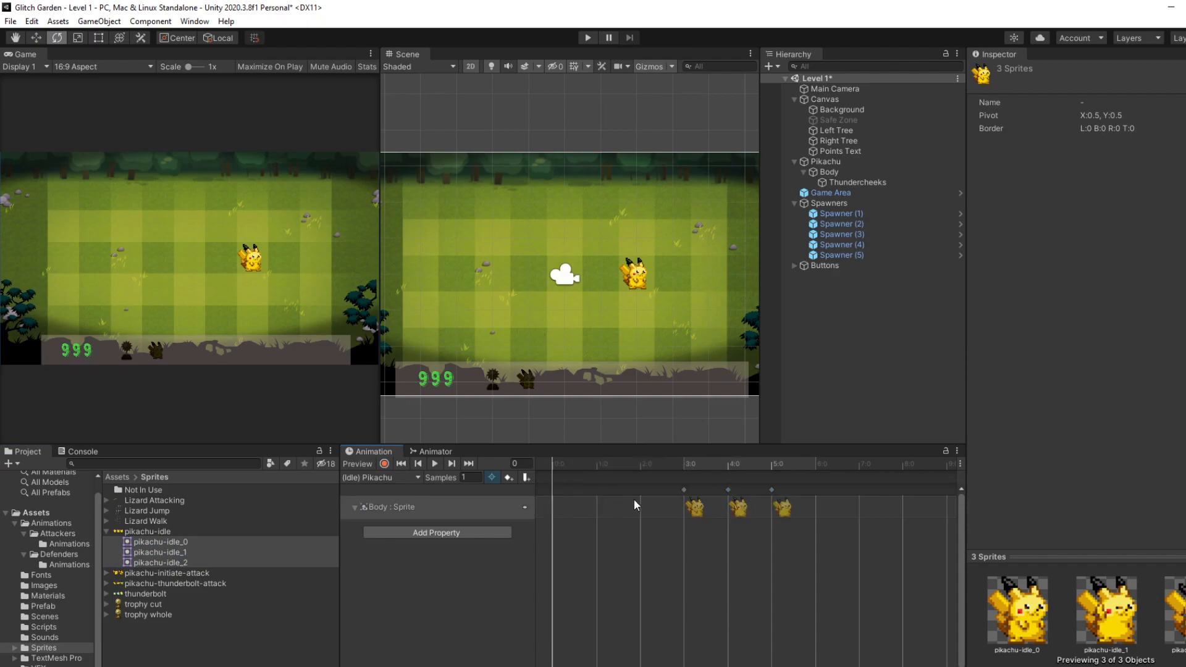
- Move the three idle sprite keyframes together so they sit at 0:0, 1:0 and 2:0
click(772, 496)
drag(686, 490, 593, 491)
click(772, 491)
shift+click(686, 491)
drag(686, 494, 561, 494)
click(630, 566)
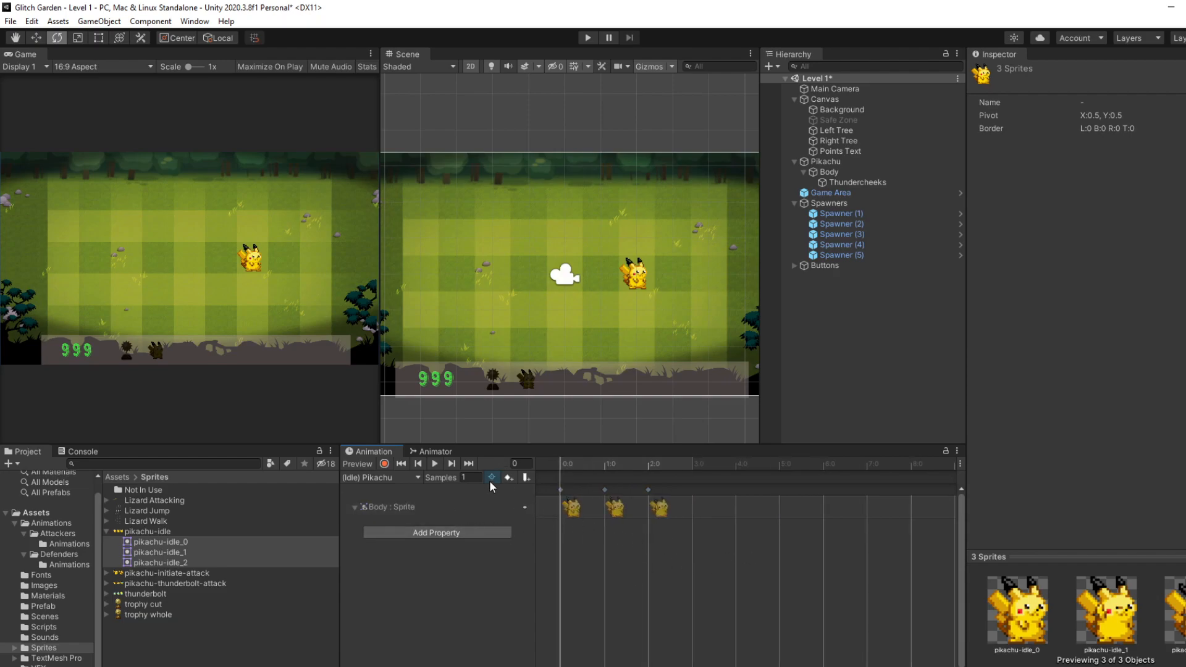
- Preview the (Idle) Pikachu clip and check the tracks of the Pikachu parent and its Body
click(437, 466)
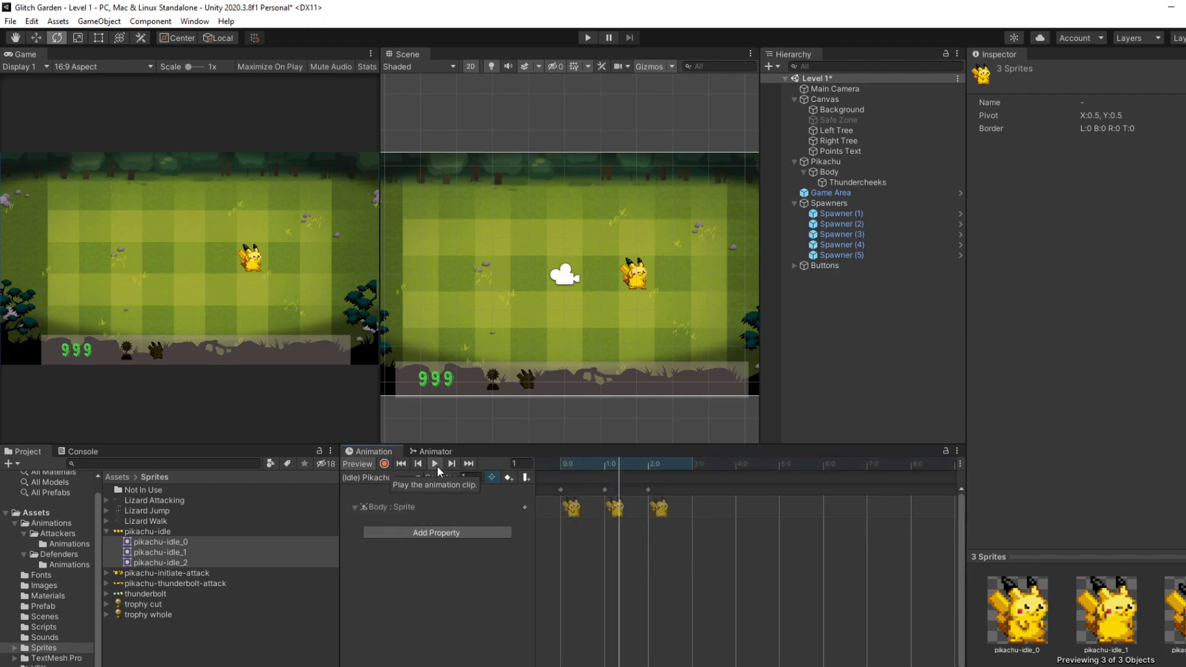
click(434, 463)
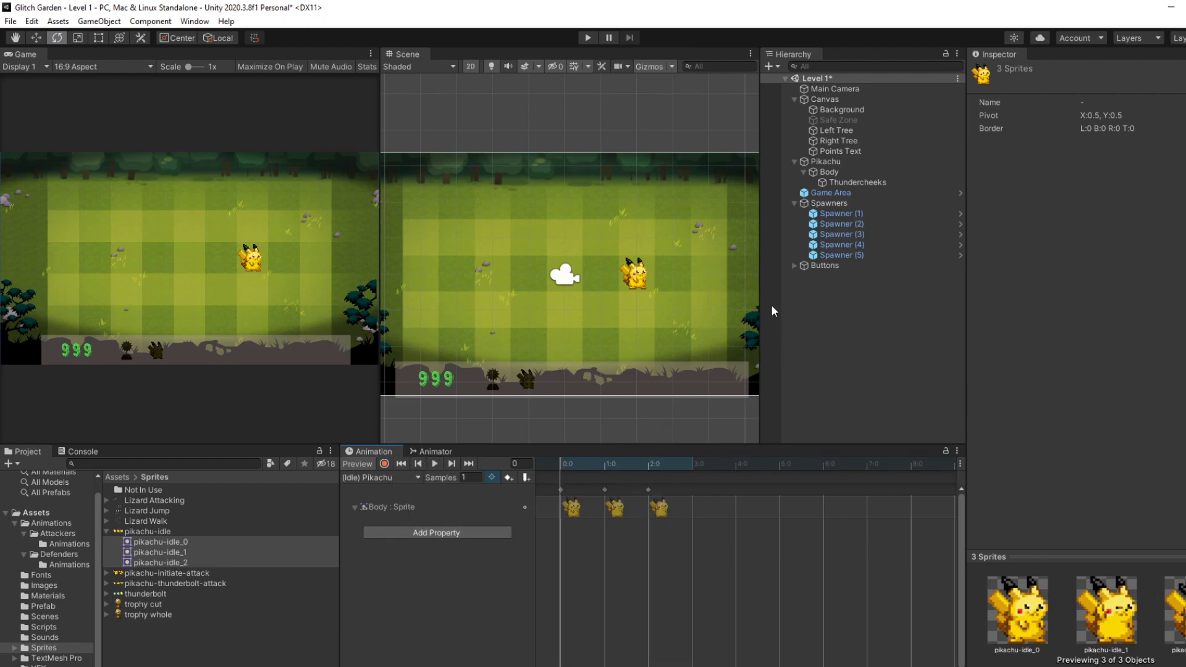
click(835, 162)
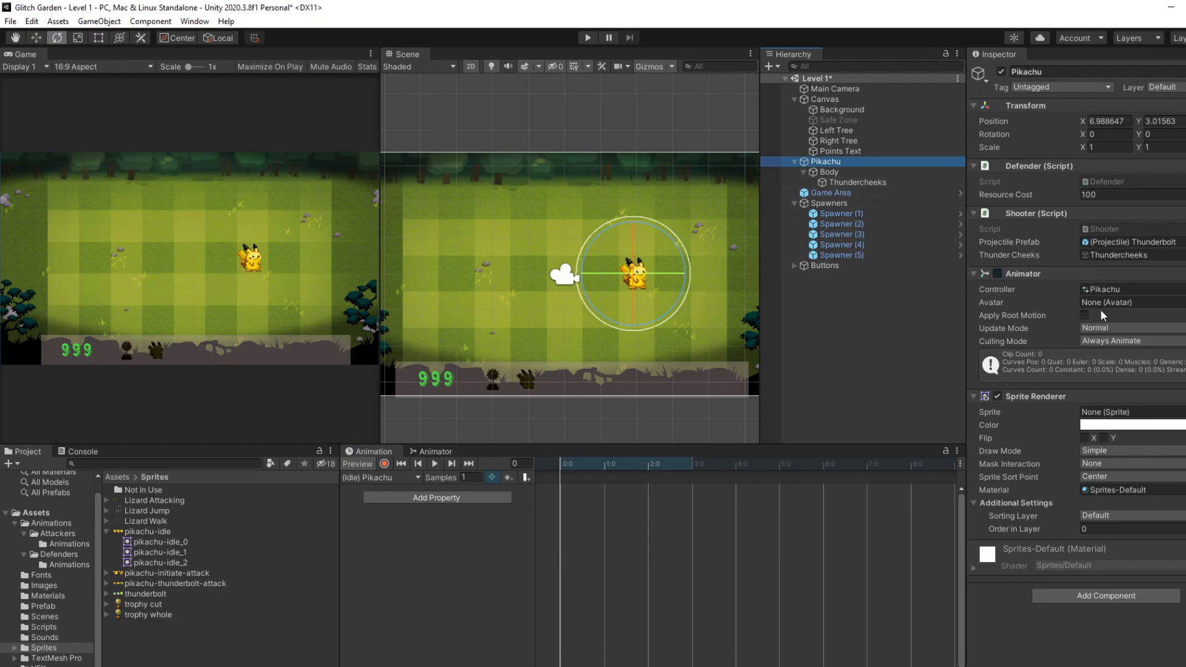
click(822, 174)
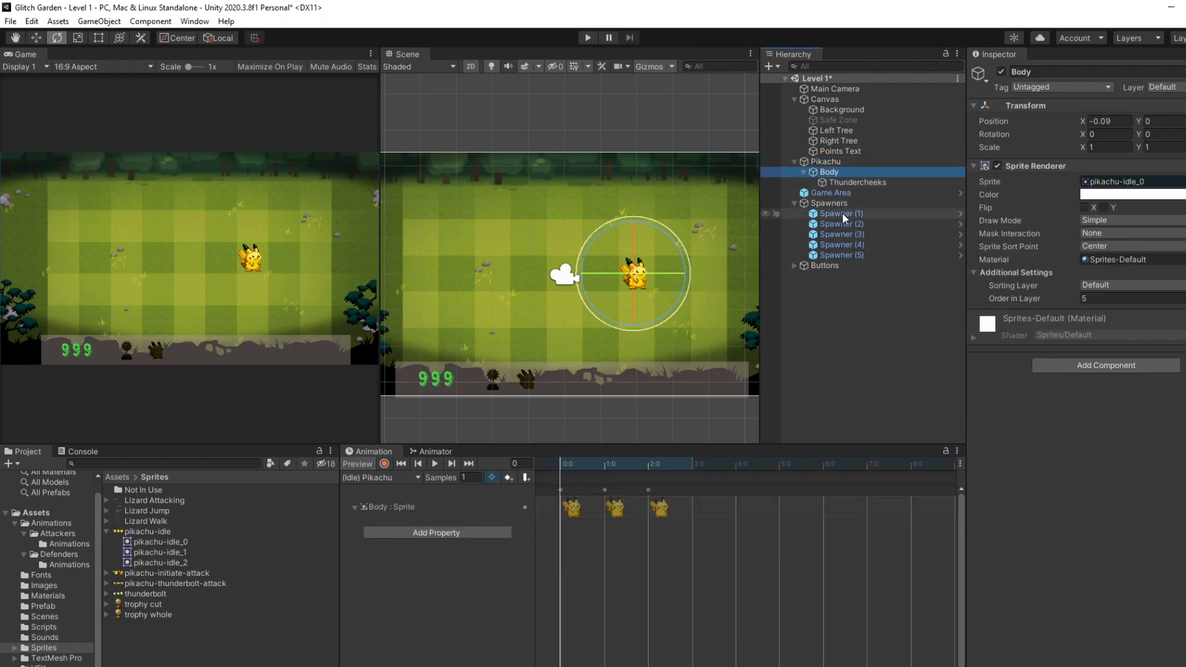
- Open the Pikachu animator controller from the Animations/Defenders folder and view its state graph
click(435, 451)
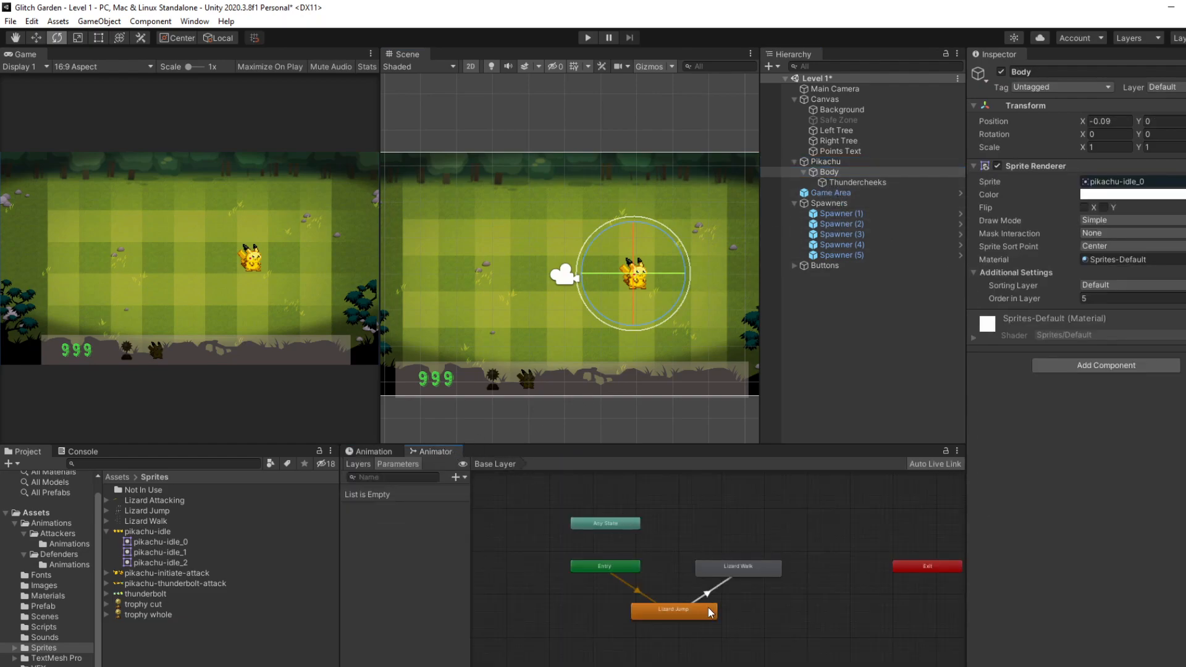
click(398, 455)
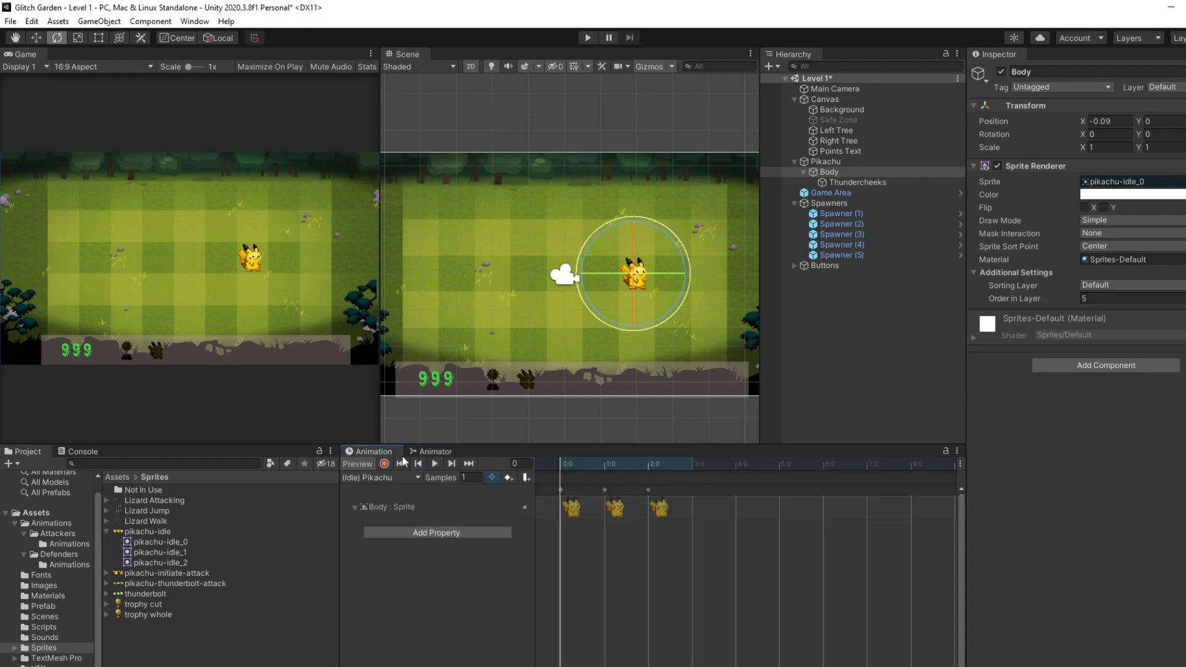
click(446, 454)
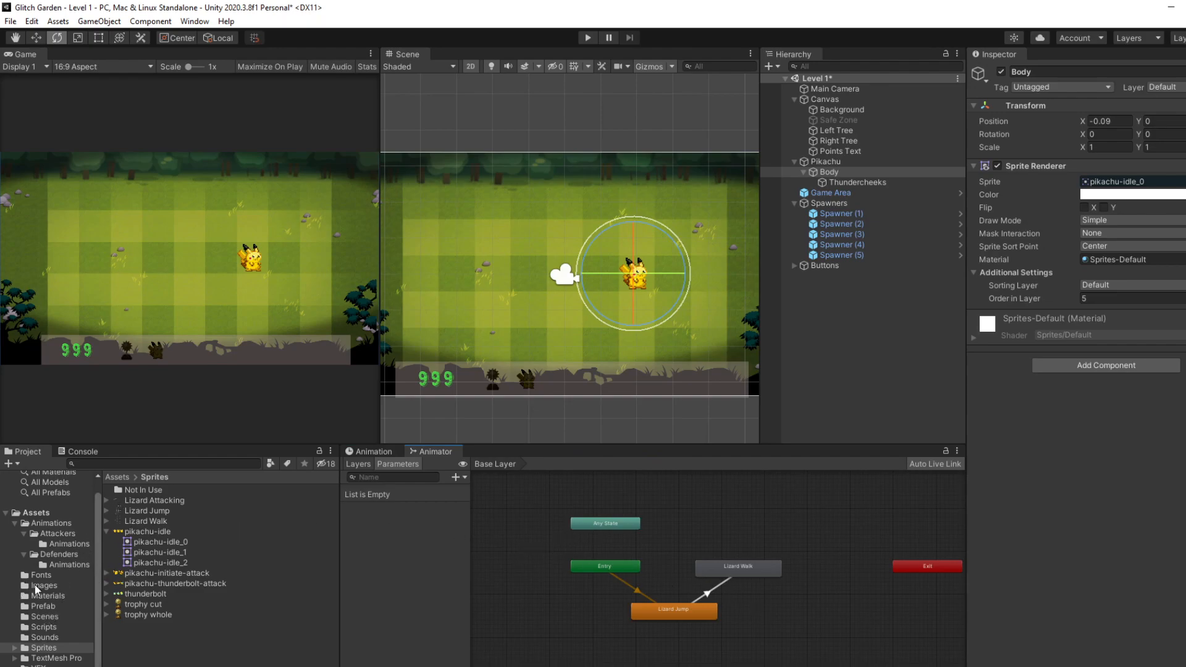
click(64, 554)
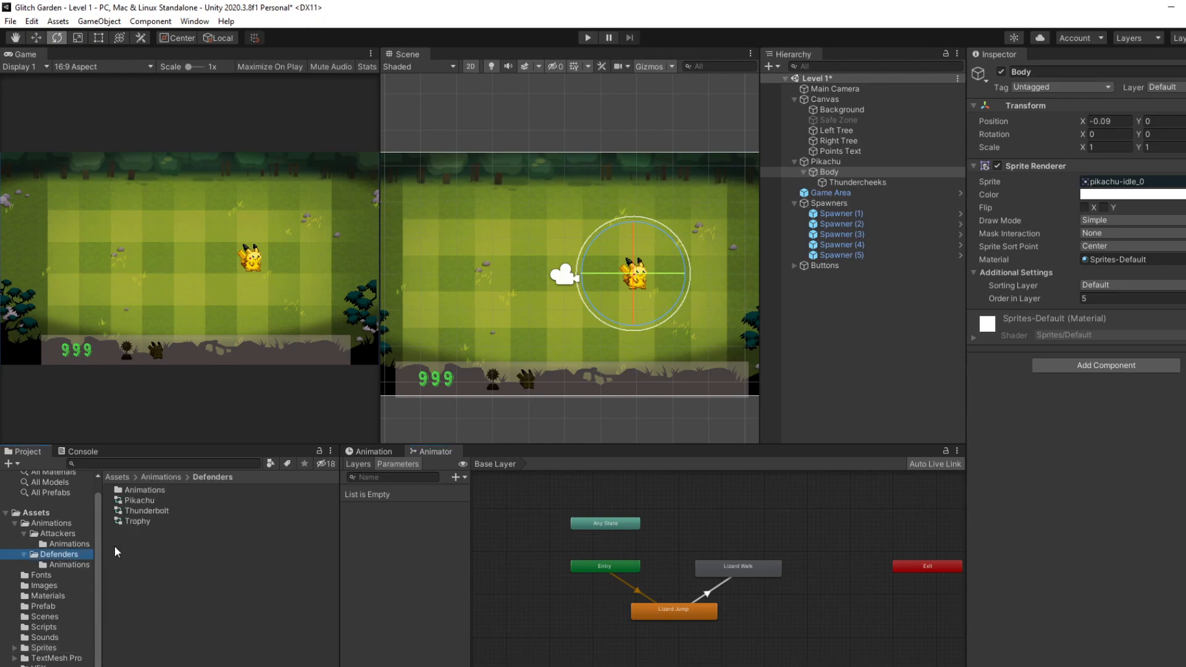
click(153, 502)
middle_drag(598, 533, 633, 505)
- Run the level to watch Pikachu's idle animation close up in the Scene view, and stop it
click(582, 37)
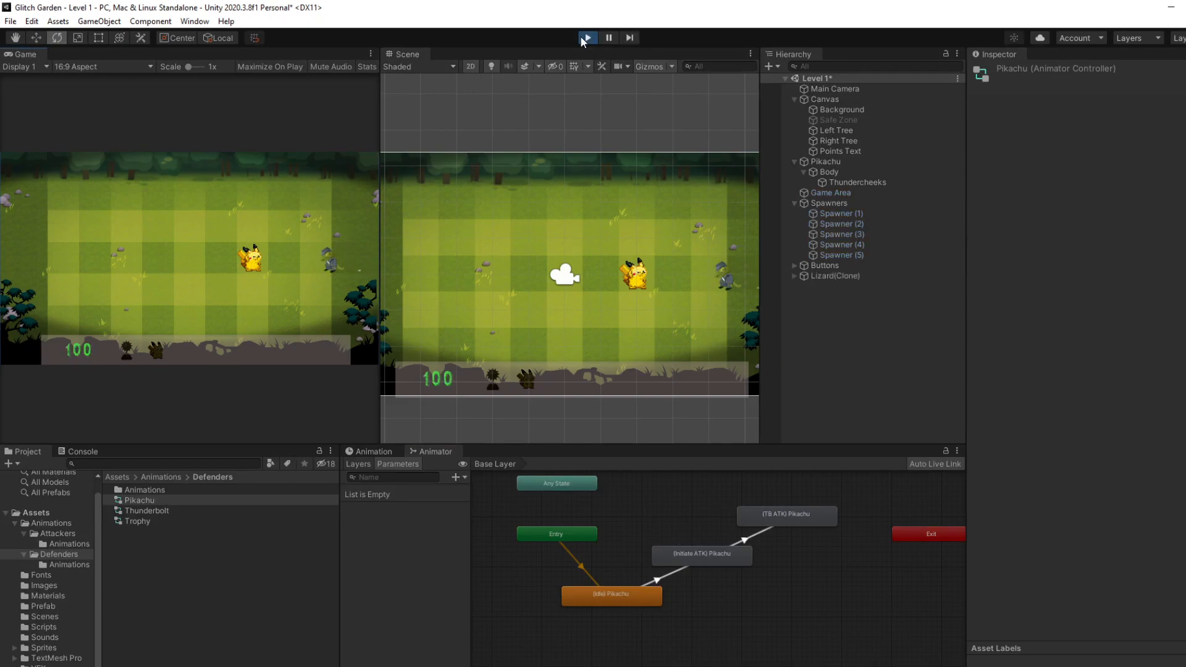
click(581, 37)
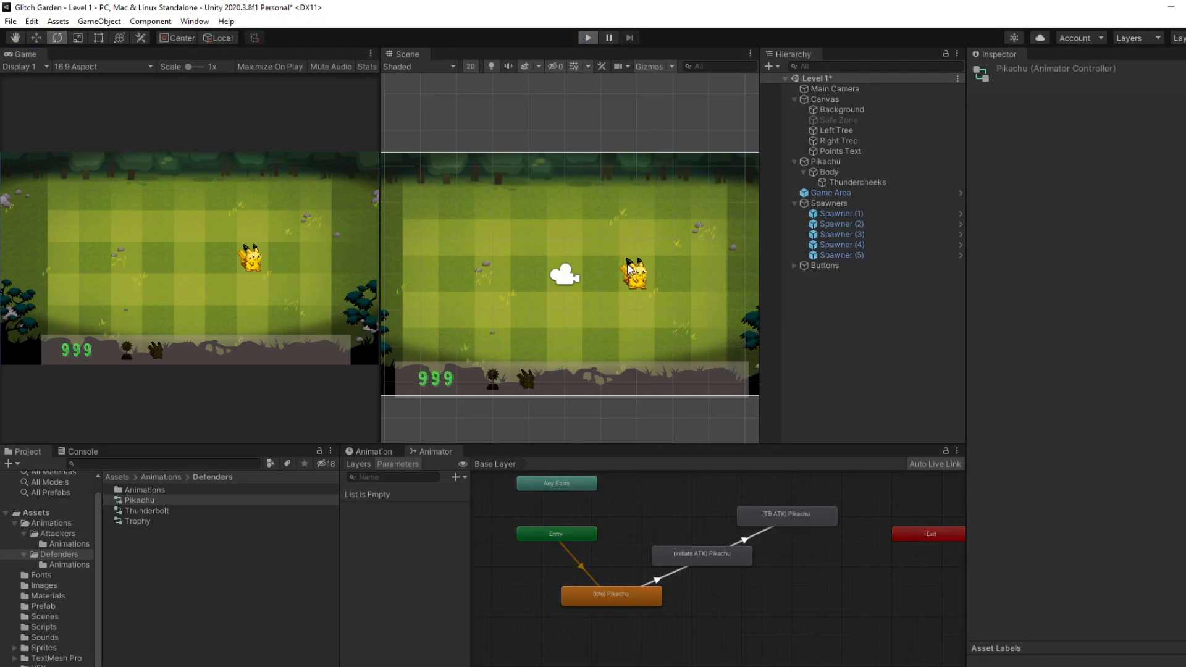
key(ctrl+p)
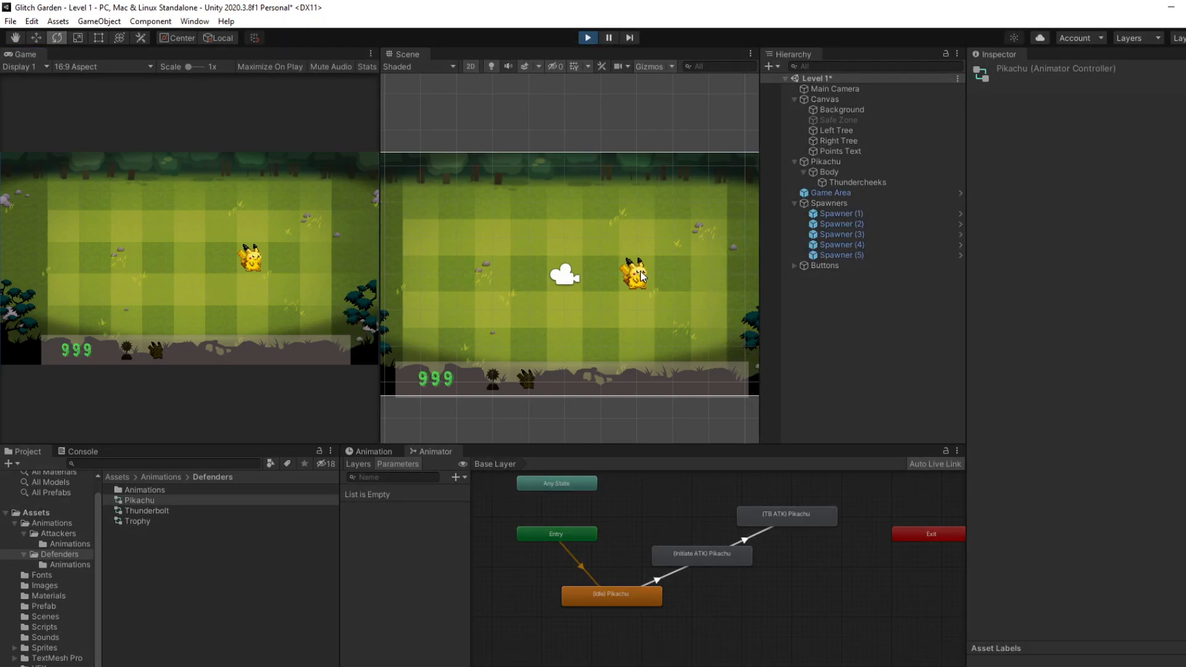
scroll(642, 285, up, 2)
scroll(650, 282, up, 3)
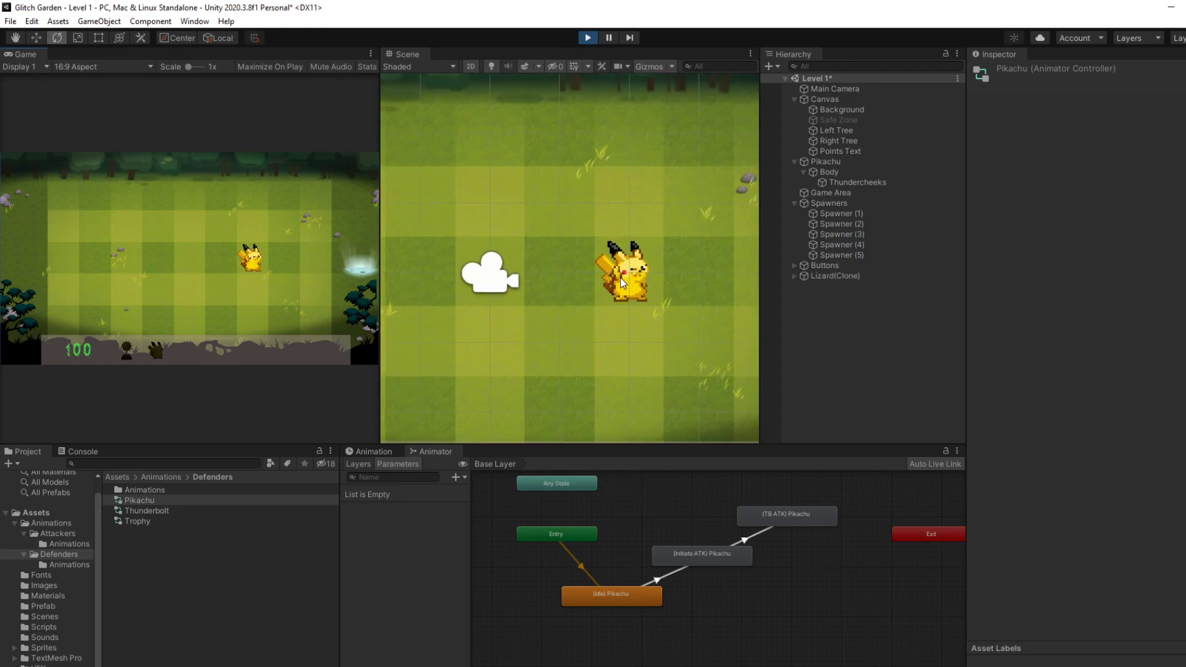
middle_drag(628, 291, 621, 296)
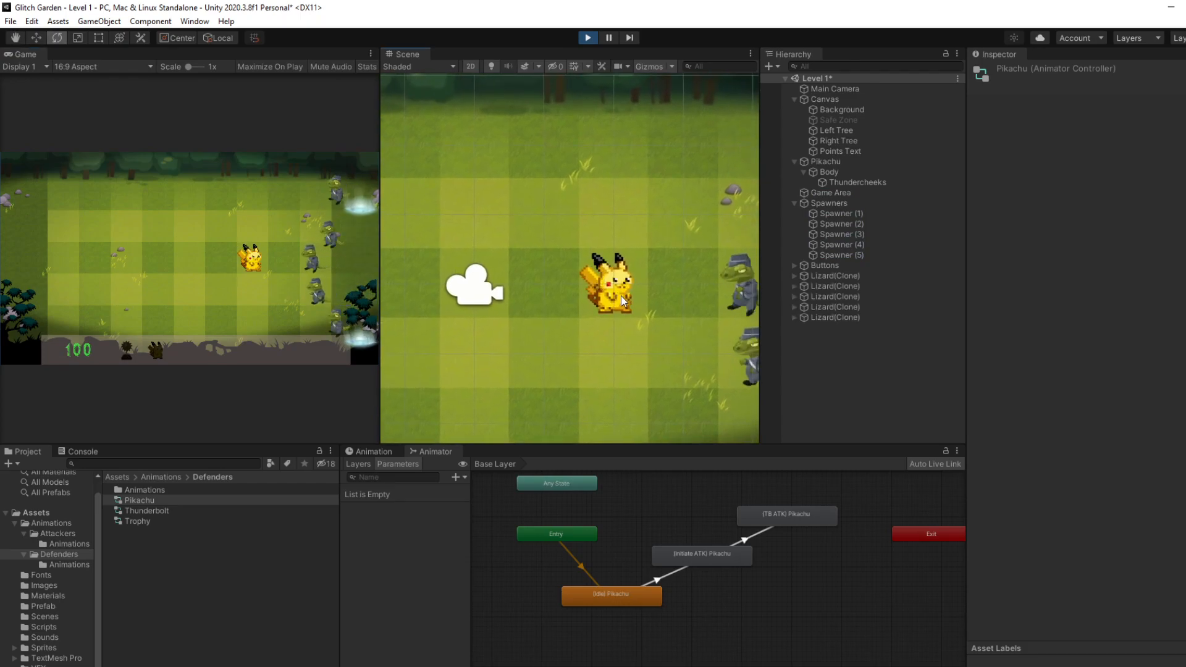
click(588, 38)
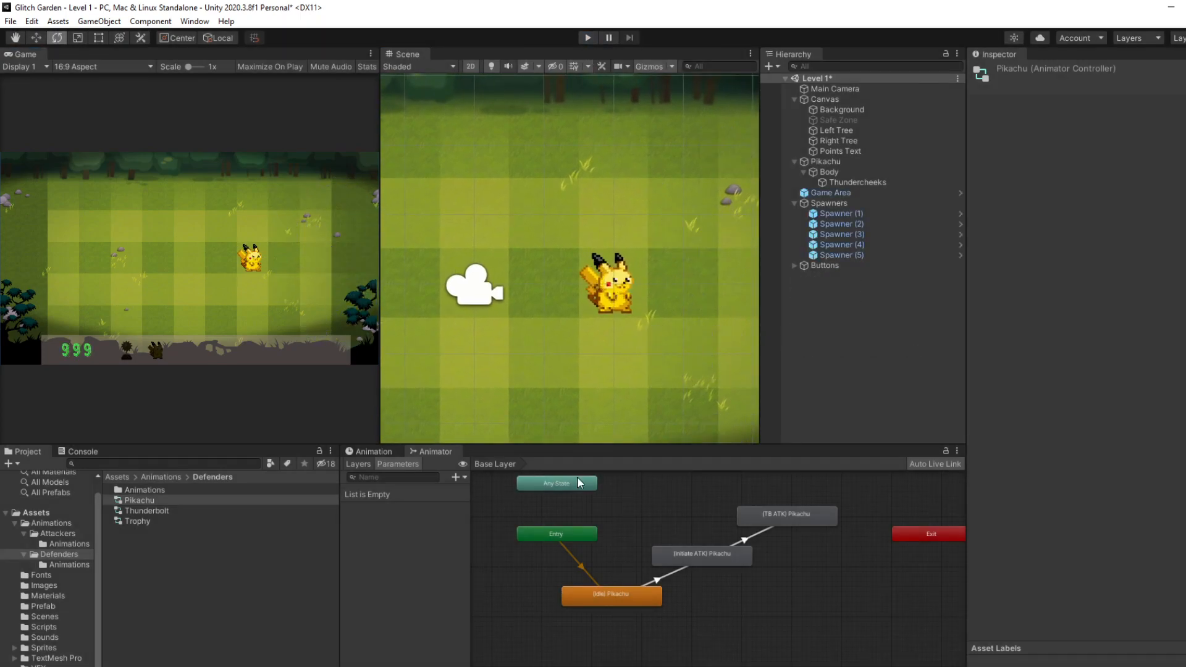
- Check the Body's tracks in the (Idle) Pikachu and (Initiate ATK) Pikachu clips
scroll(592, 575, down, 4)
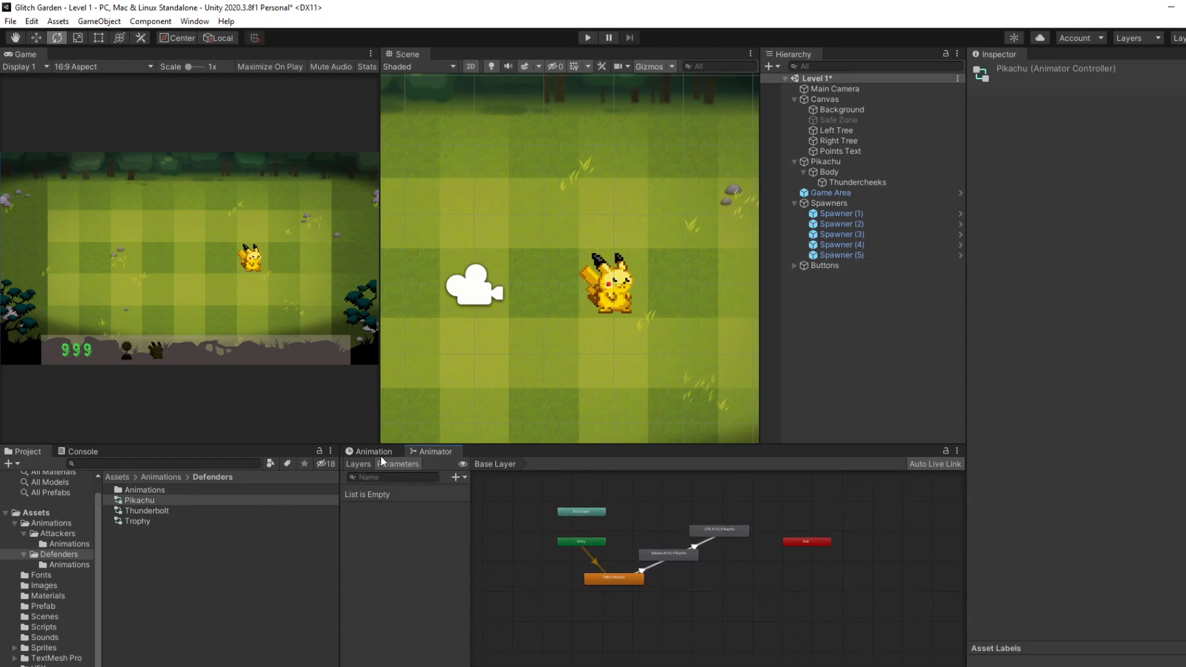
click(846, 171)
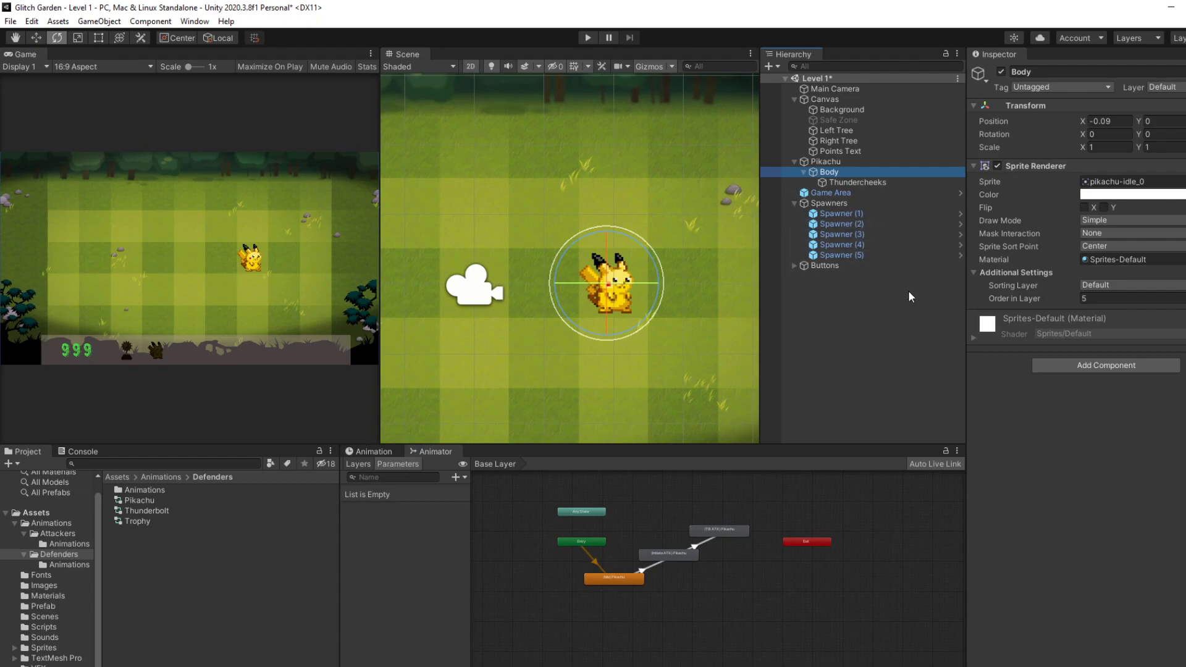
click(361, 451)
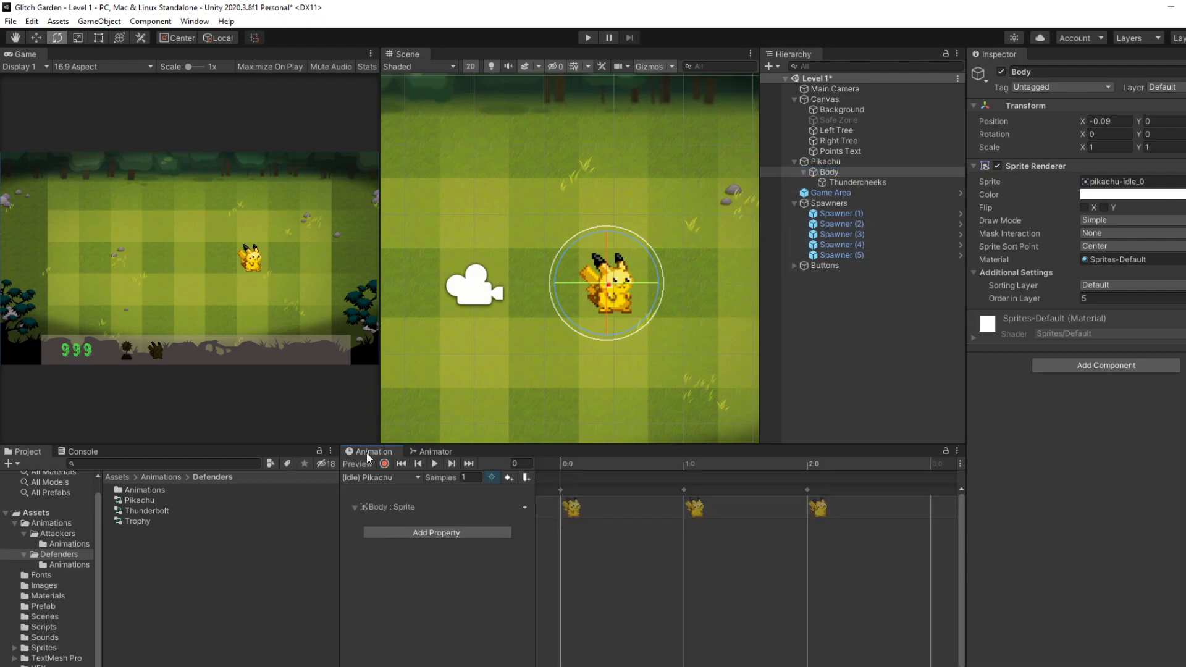
click(380, 478)
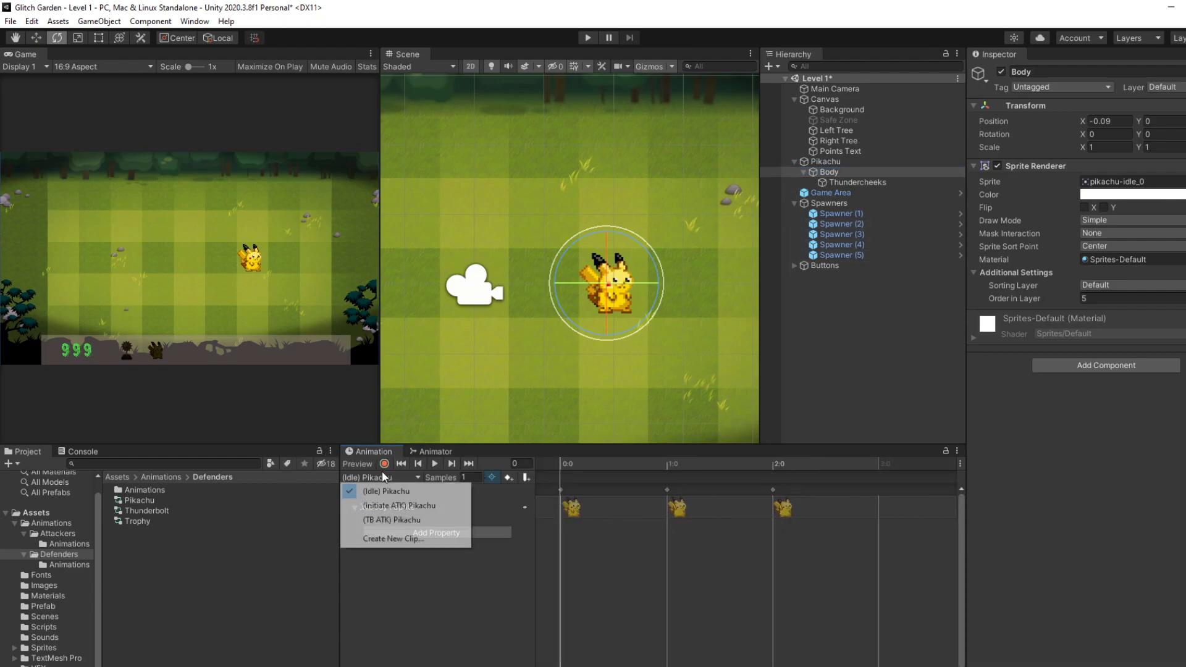
click(391, 501)
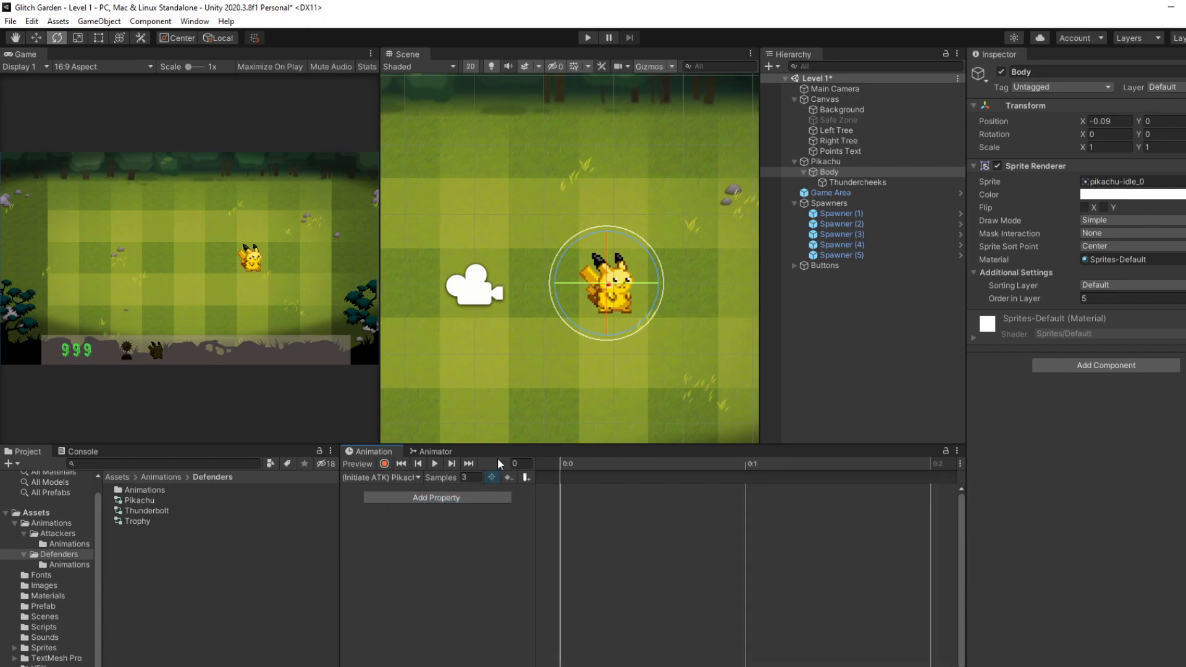
click(375, 481)
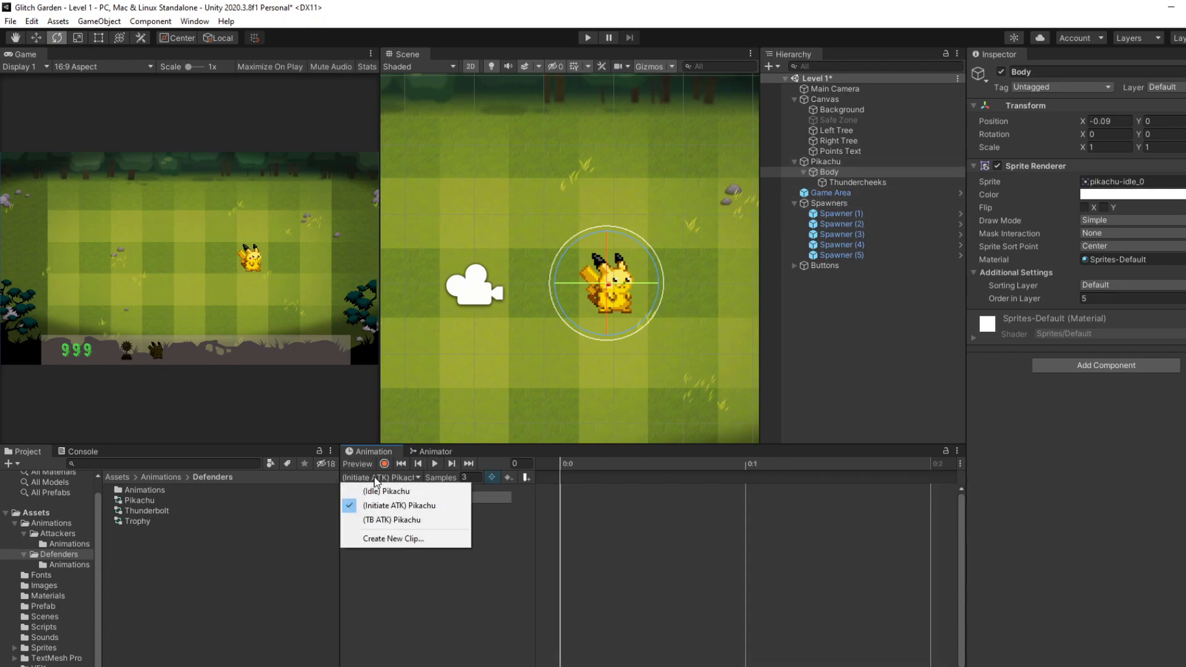
- Select the parent Pikachu and compare its tracks in the (Idle) Pikachu and (Initiate ATK) Pikachu clips
click(872, 161)
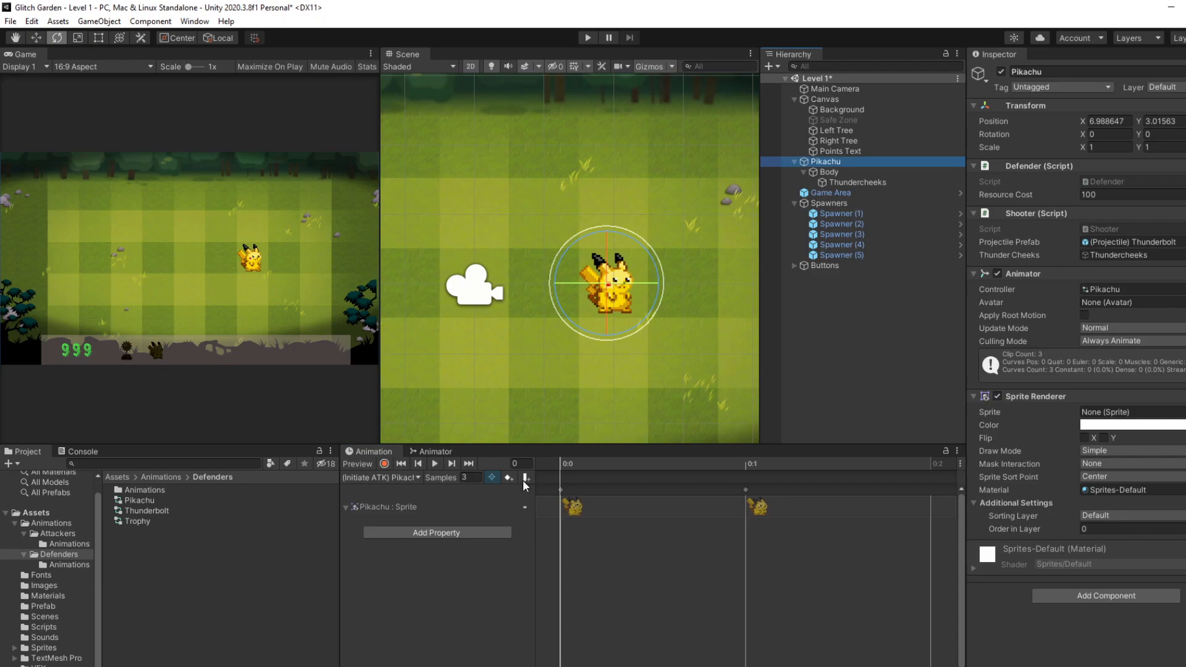
click(380, 478)
click(383, 494)
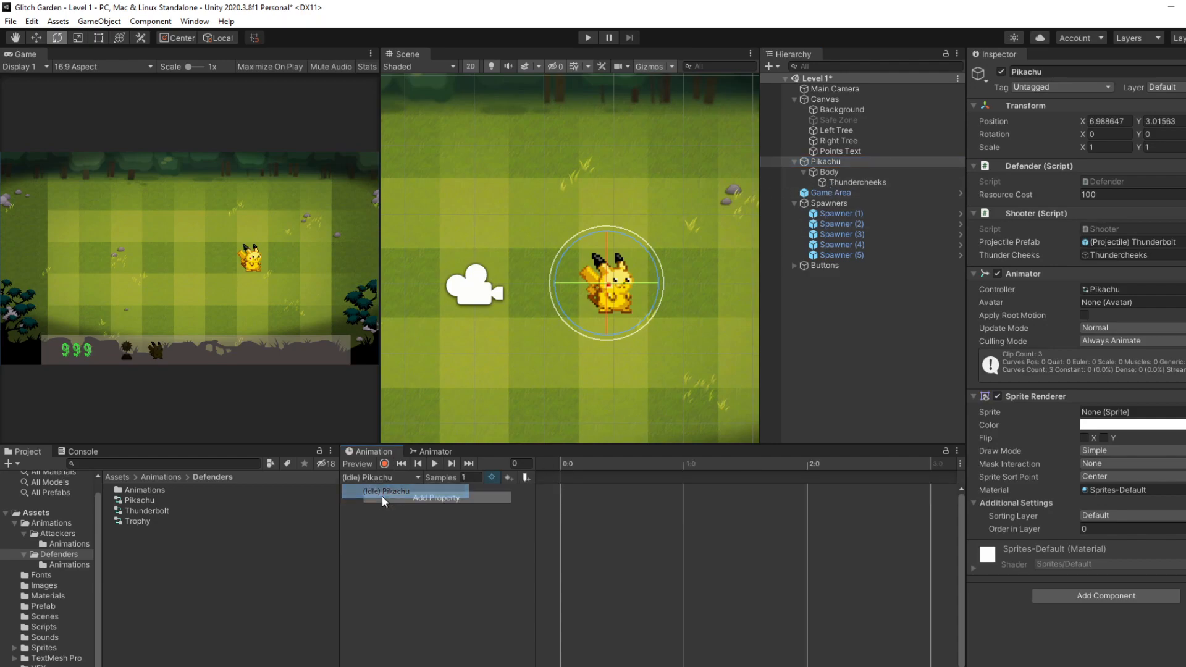
click(405, 477)
click(432, 505)
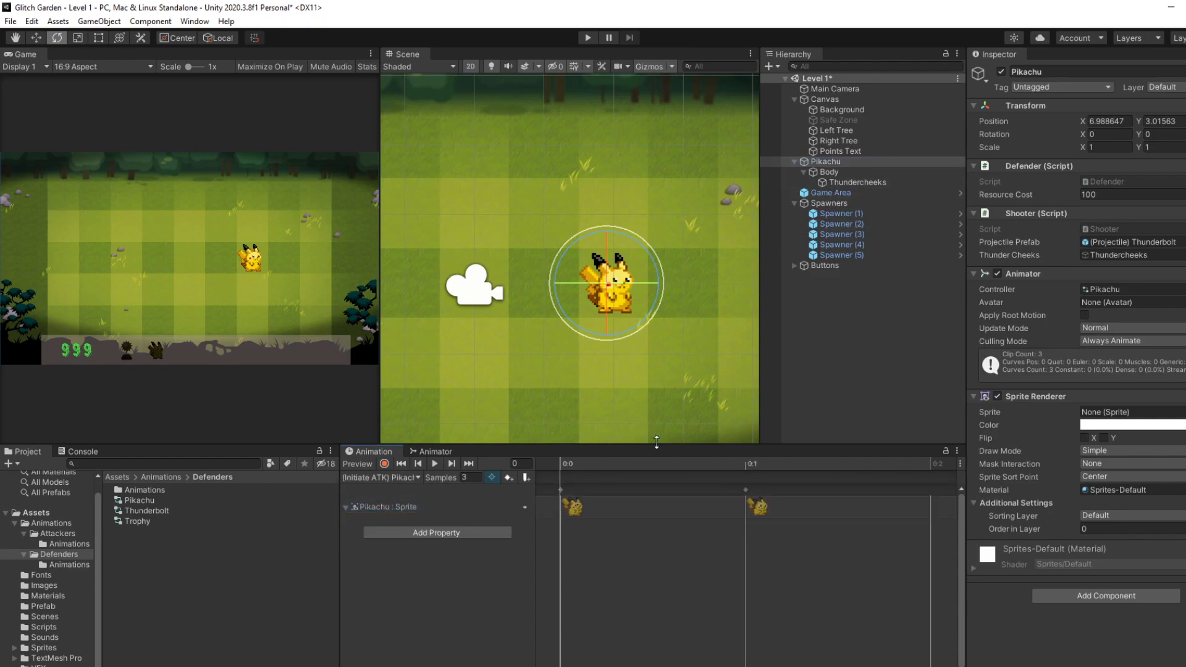
- Delete the parent's Pikachu : Sprite track from the (Initiate ATK) Pikachu and (TB ATK) Pikachu clips
right_click(455, 504)
click(494, 512)
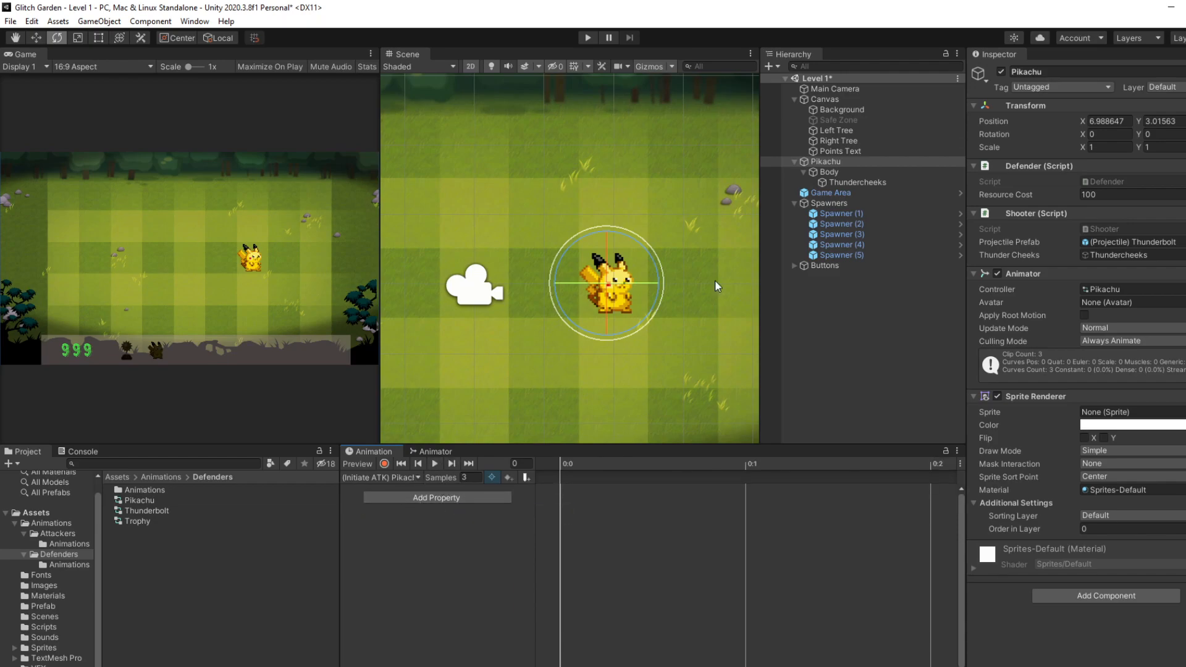
click(411, 478)
click(379, 519)
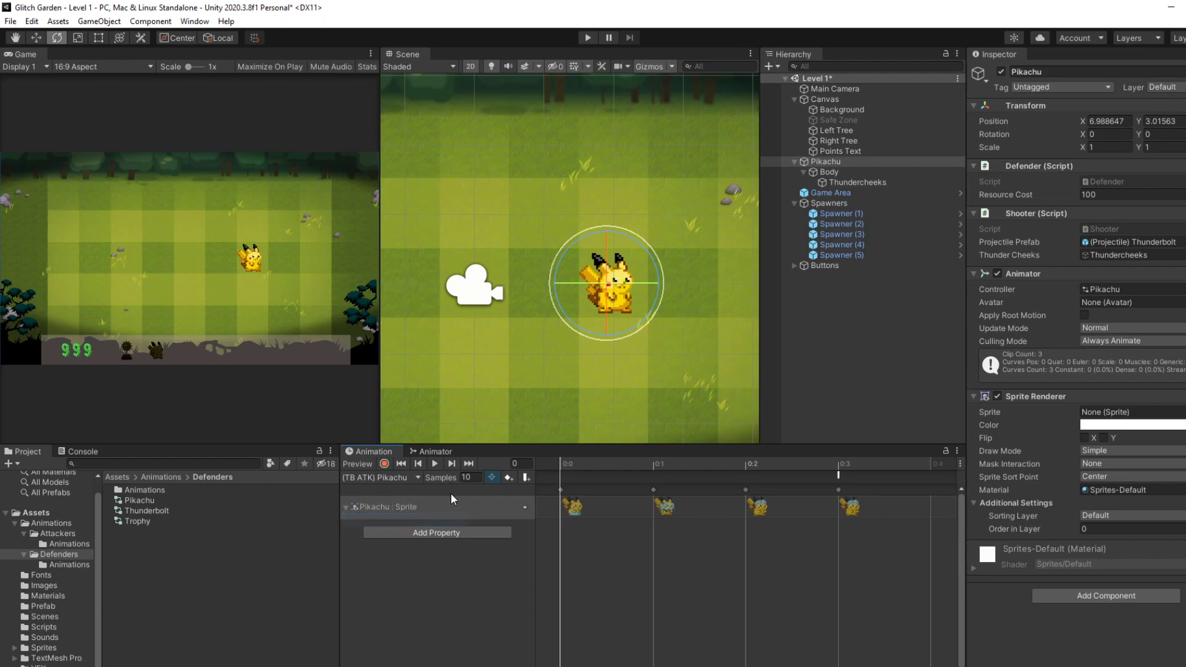
click(406, 507)
key(Delete)
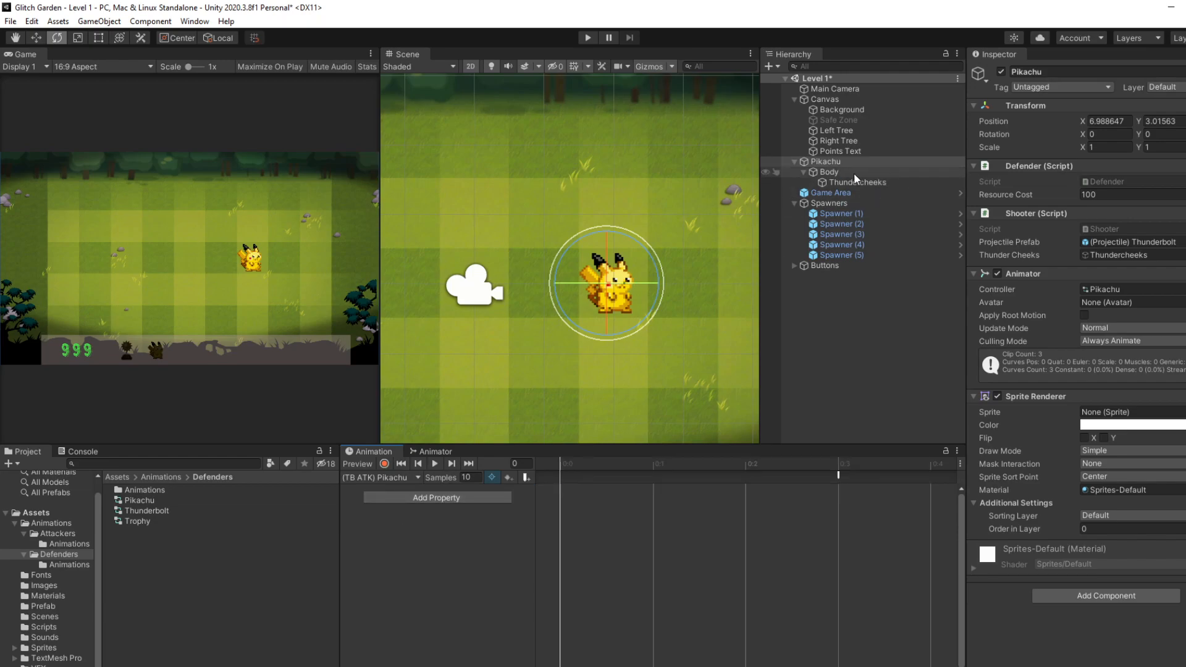
- Add the Body's Sprite Renderer Sprite property as a track in the (Initiate ATK) Pikachu clip
click(395, 478)
click(395, 498)
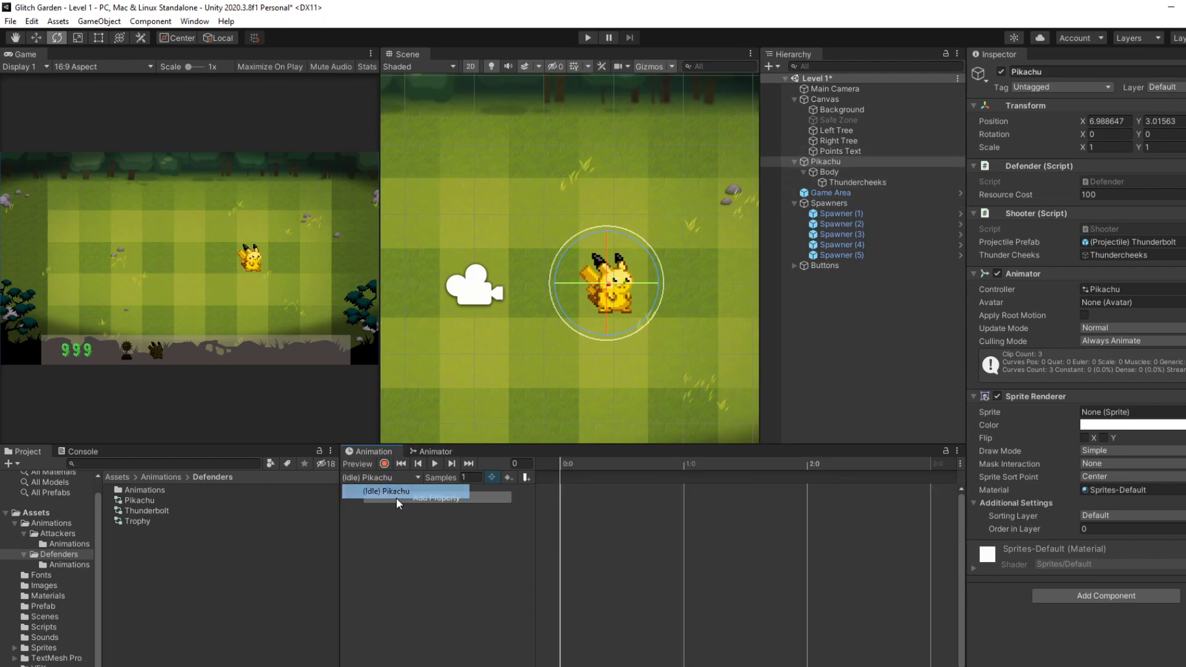
click(398, 479)
click(435, 504)
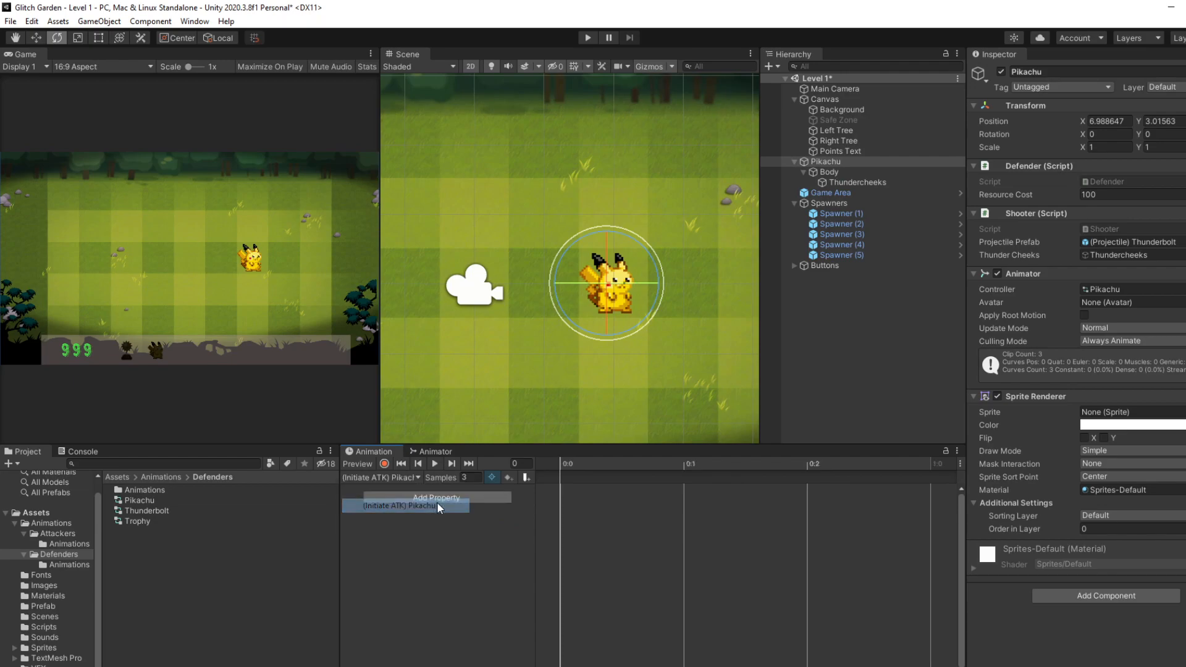
click(437, 498)
click(520, 540)
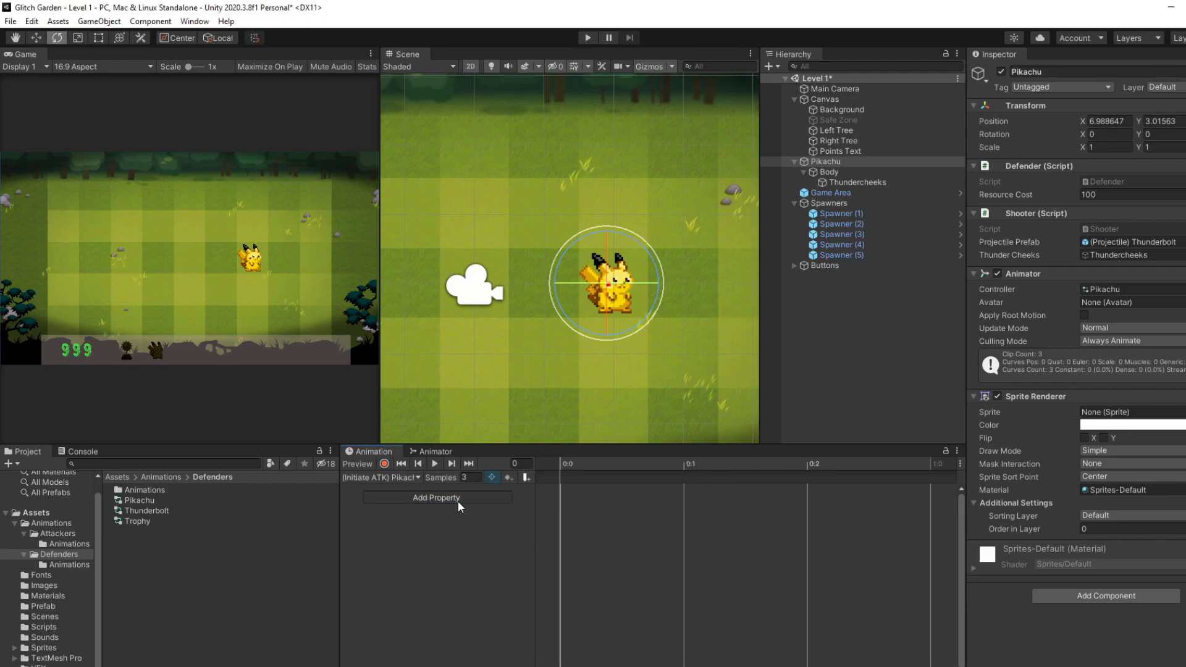
click(458, 502)
click(520, 538)
click(526, 570)
scroll(591, 588, down, 3)
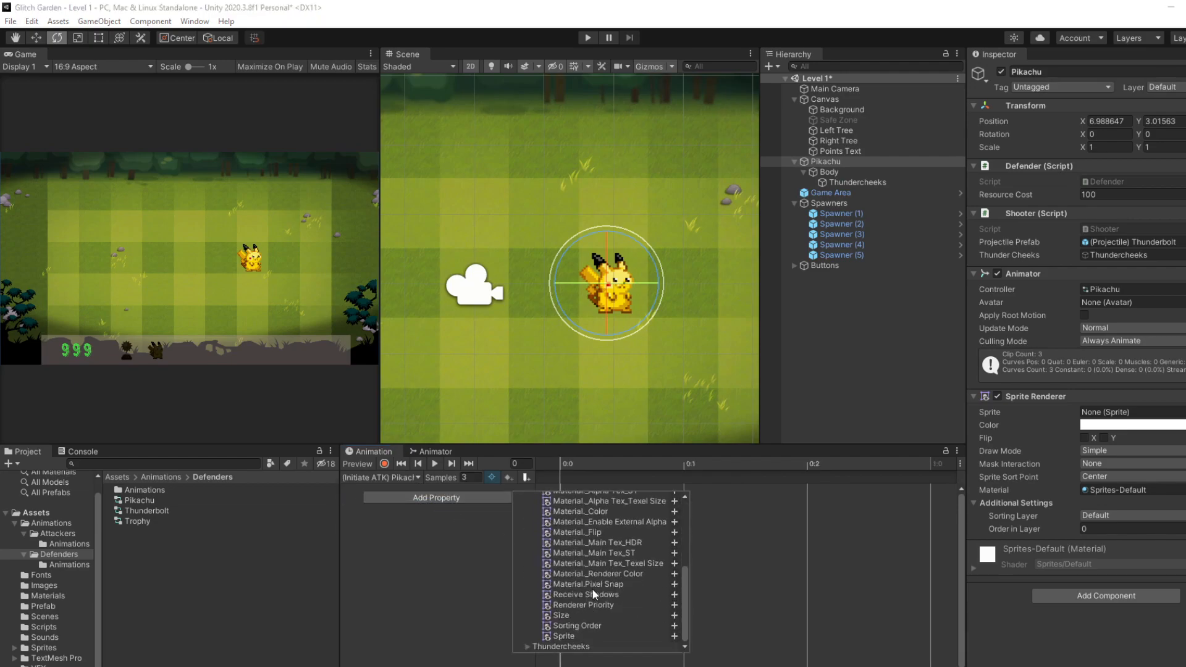
click(675, 634)
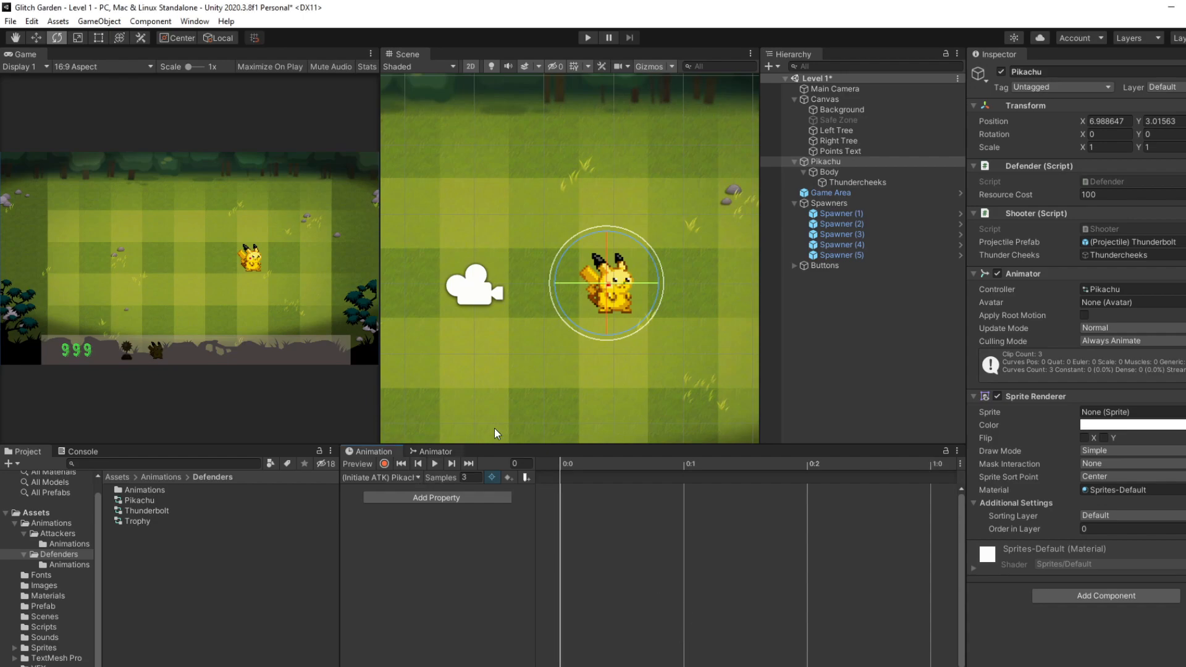
scroll(732, 534, down, 3)
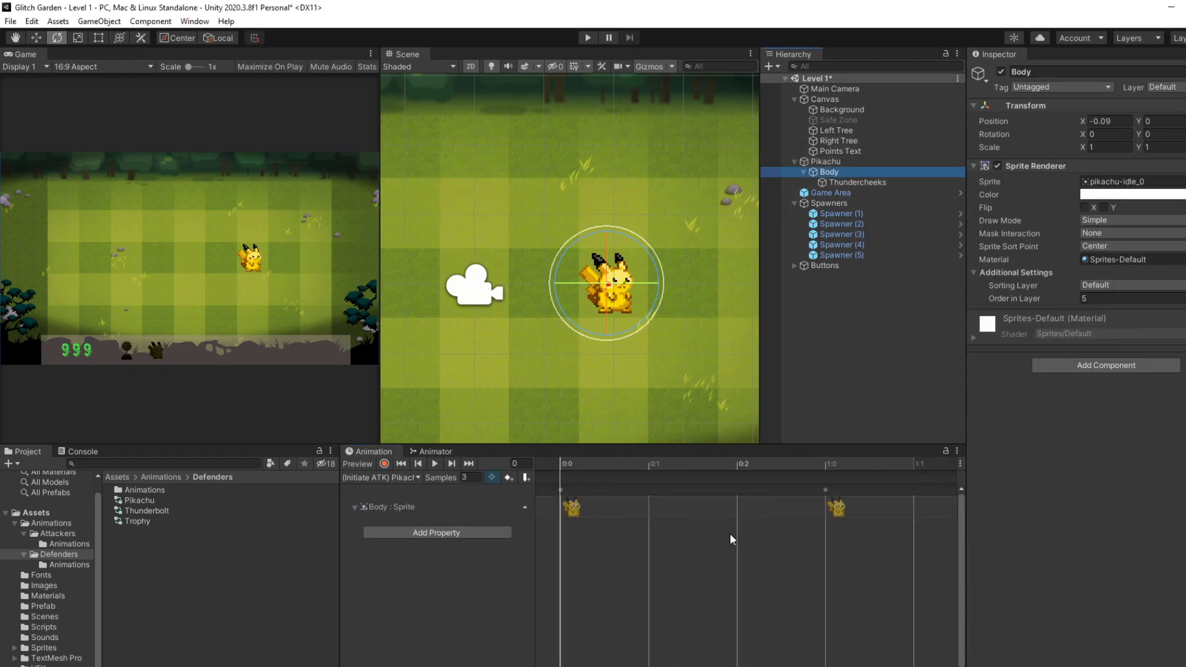
- Insert the sprites pikachu-initiate-attack_0 and pikachu-initiate-attack_1 from the Sprites folder into the Body's sprite track at 0:1 and 0:2
click(34, 649)
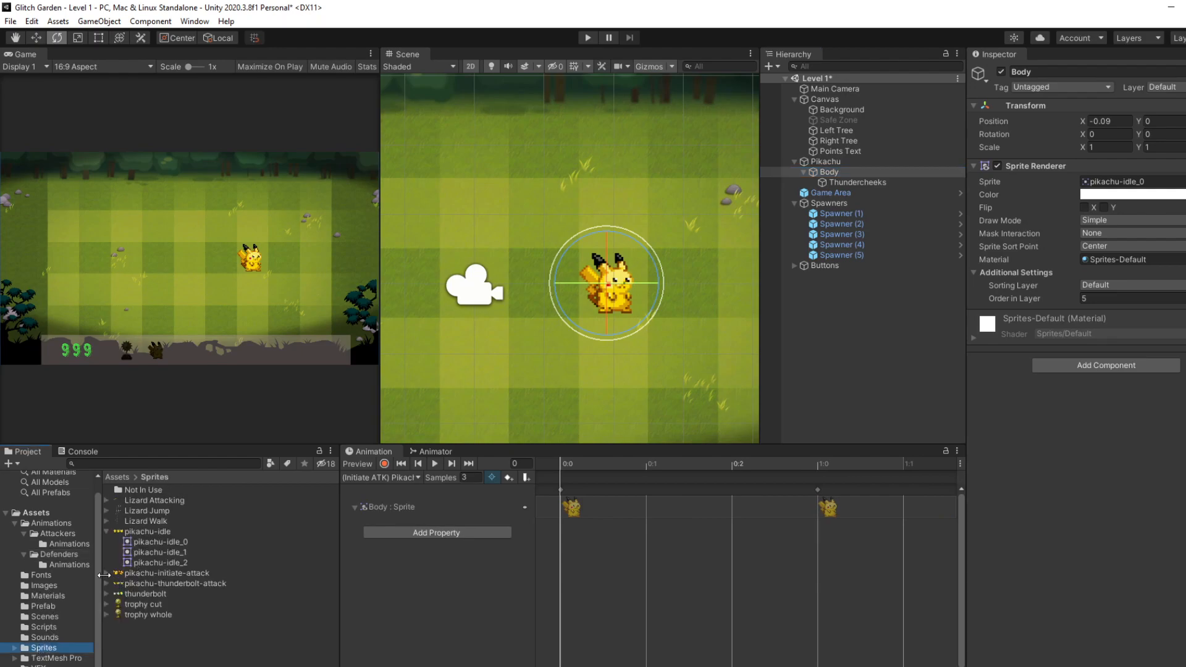
click(107, 573)
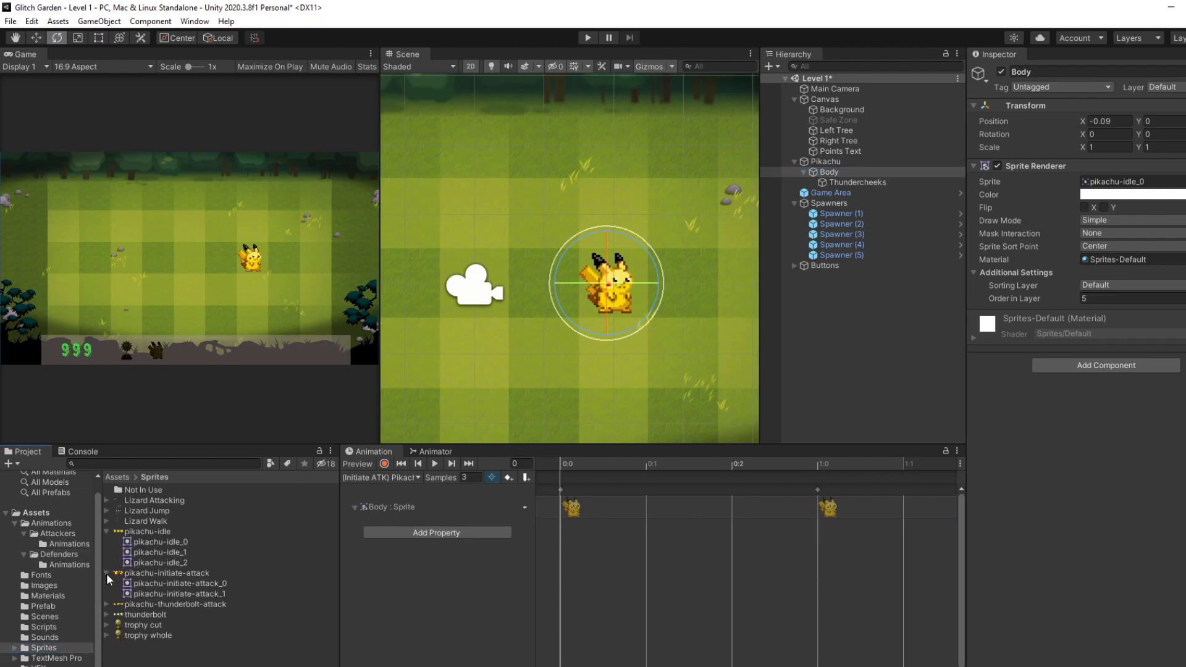
click(199, 587)
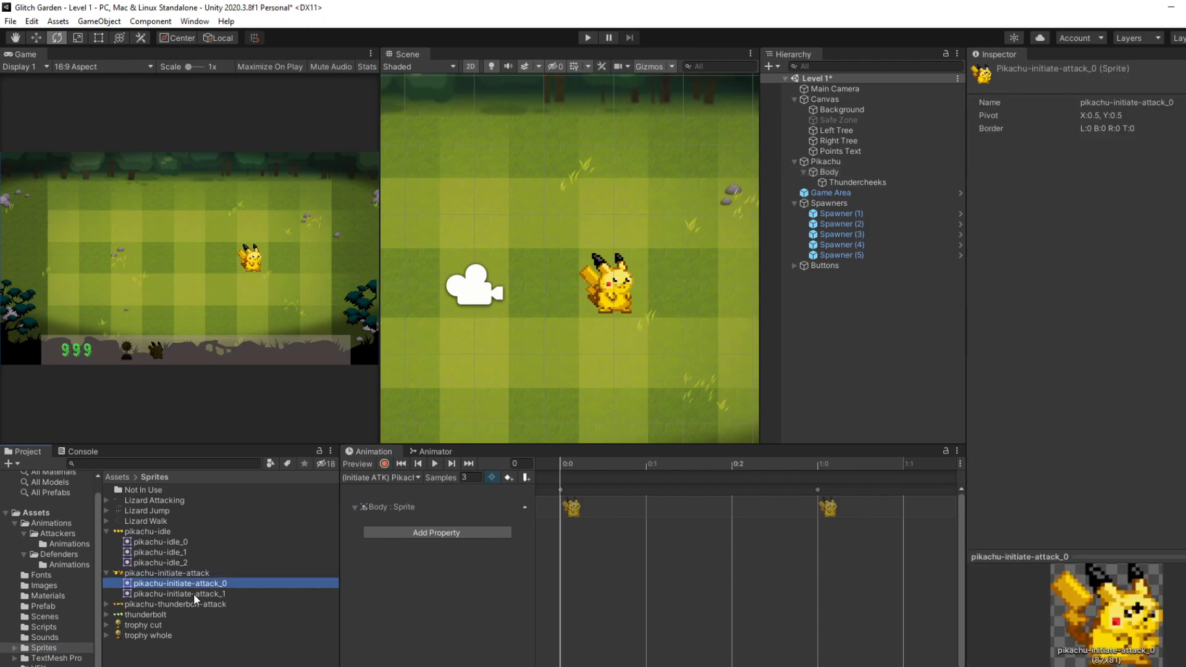
shift+click(194, 594)
drag(194, 592, 720, 504)
- Delete the idle keyframes at 0:0 and 1:0 from the (Initiate ATK) Pikachu clip, keeping the two attack keyframes
click(819, 493)
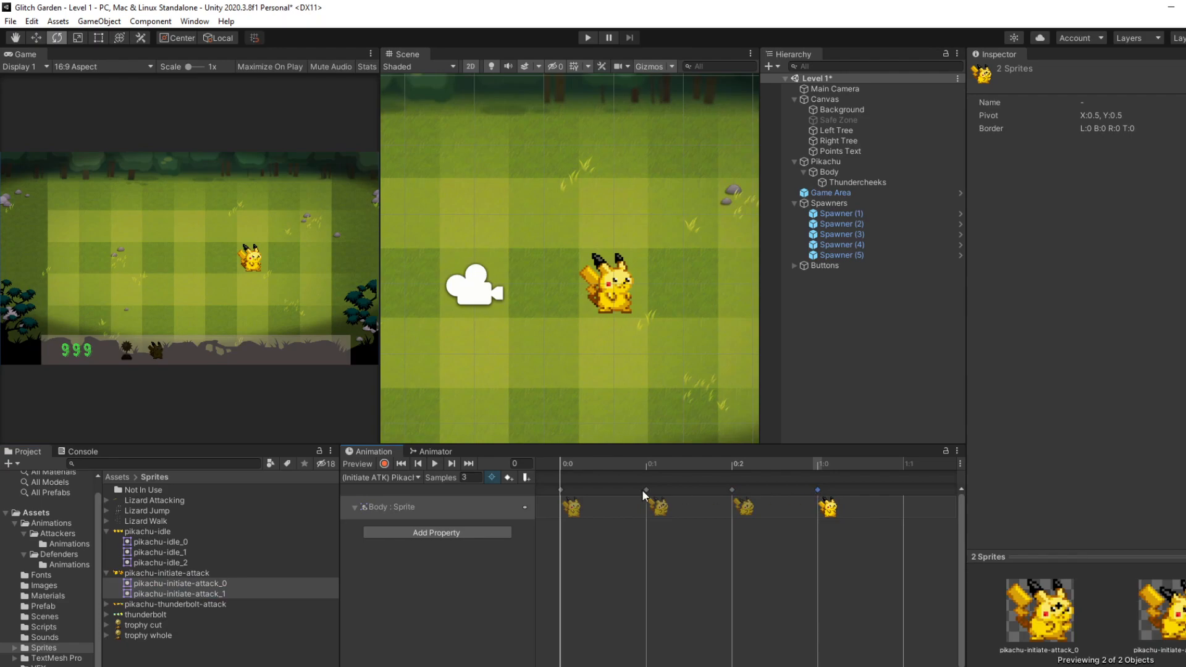
shift+click(561, 491)
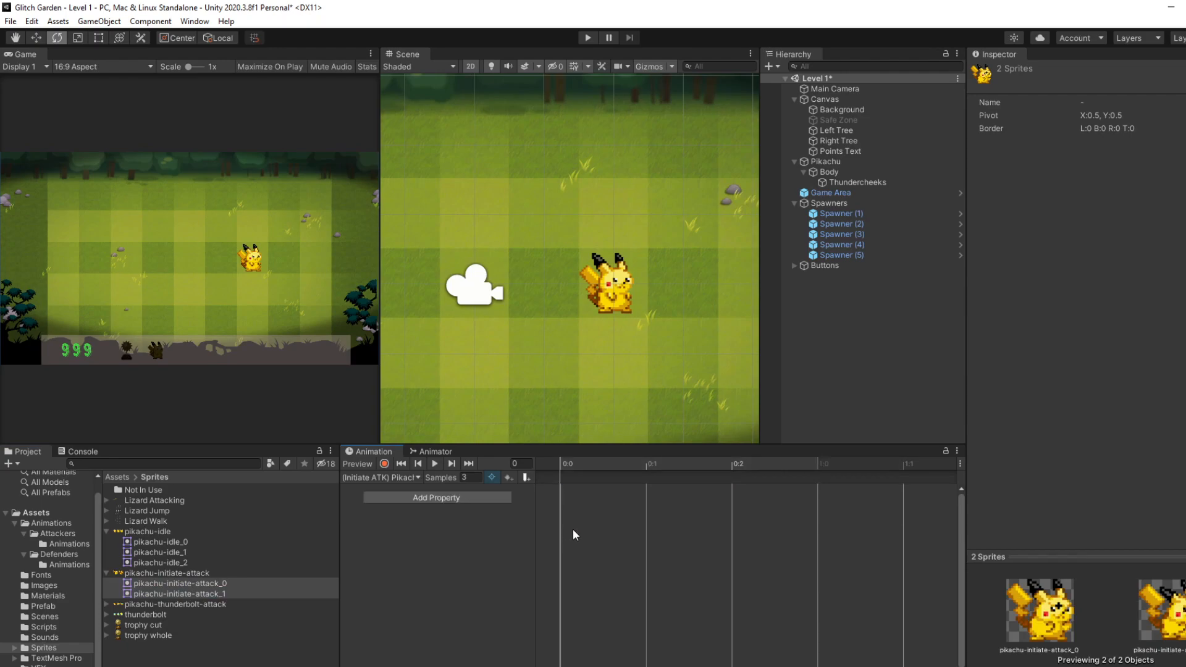
click(828, 488)
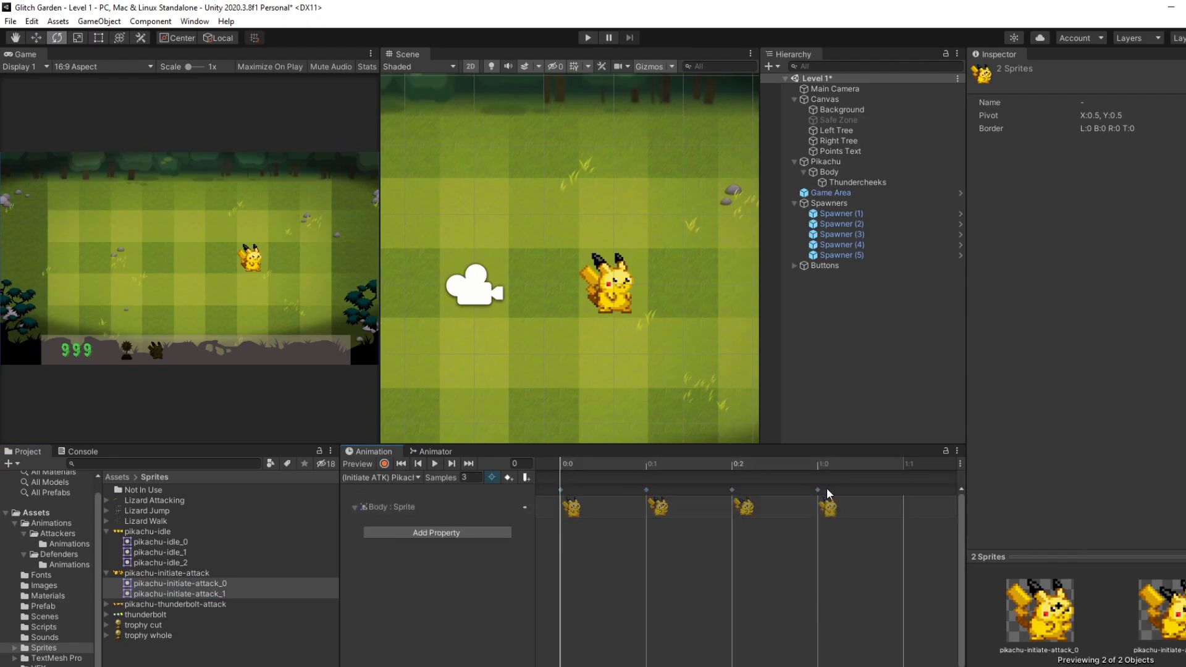
click(818, 490)
shift+click(561, 490)
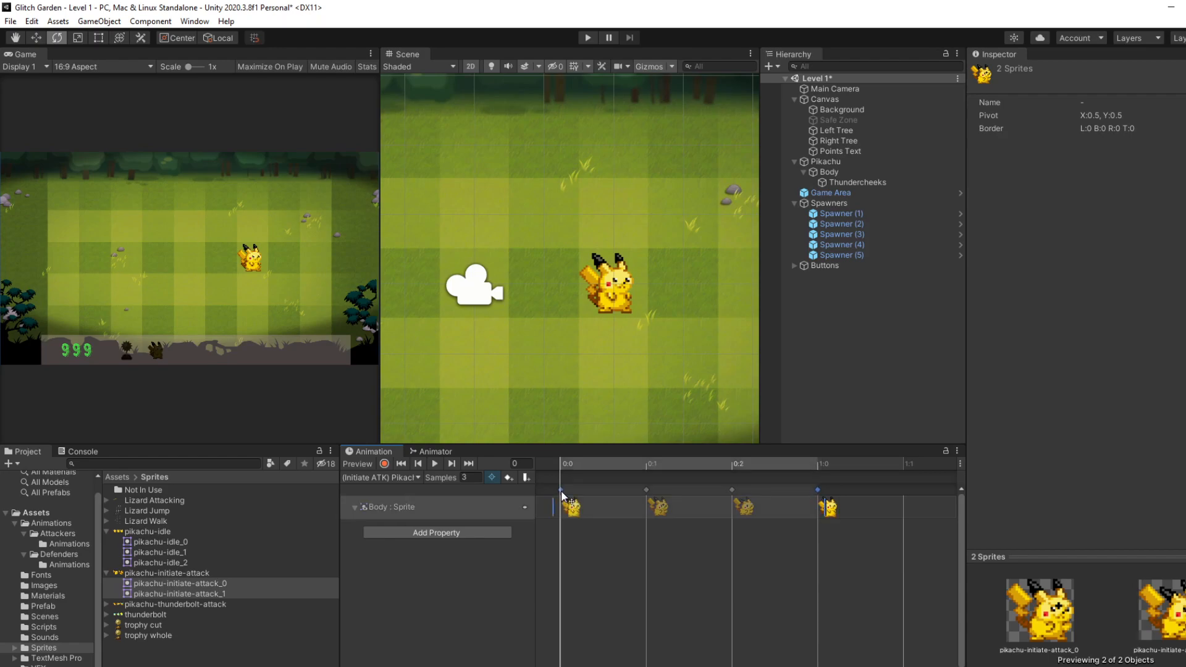
key(Delete)
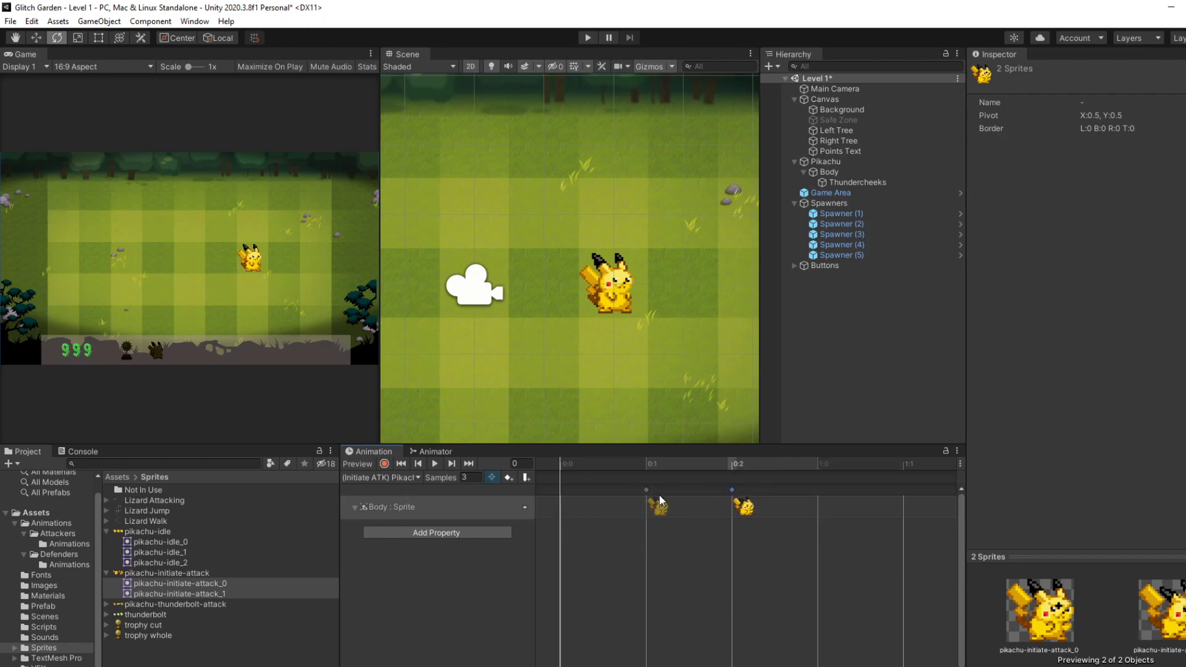
- Move the two attack keyframes to 0:0 and 0:1 and preview the (Initiate ATK) Pikachu clip
drag(646, 490, 561, 490)
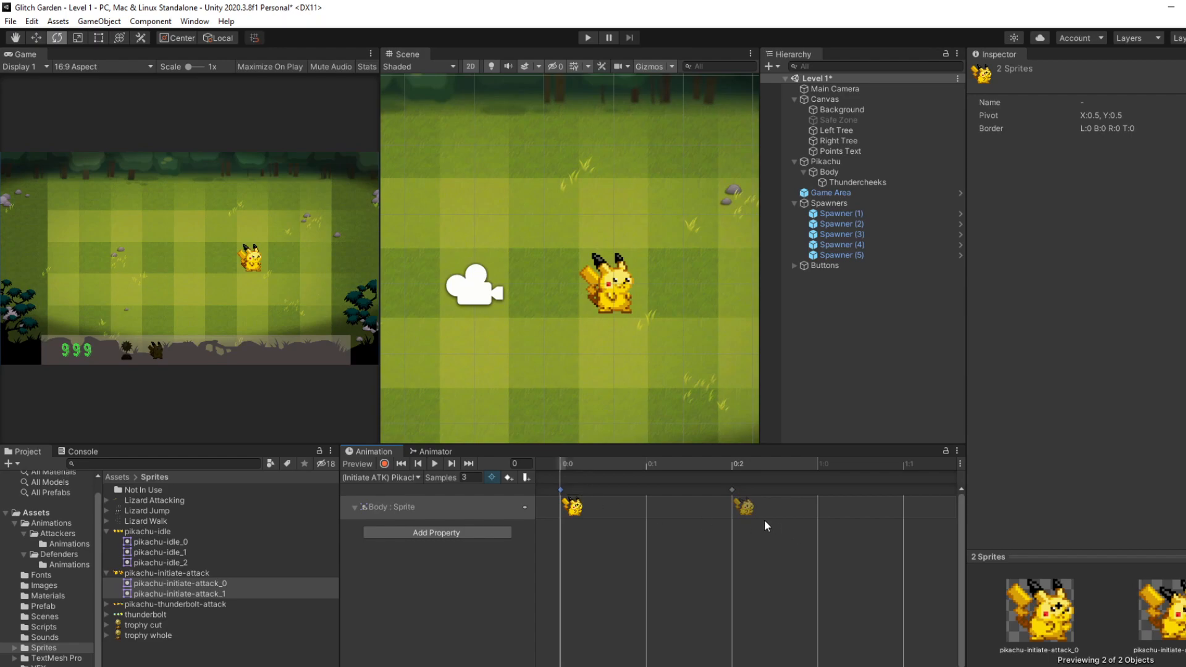
drag(733, 493, 647, 493)
click(813, 522)
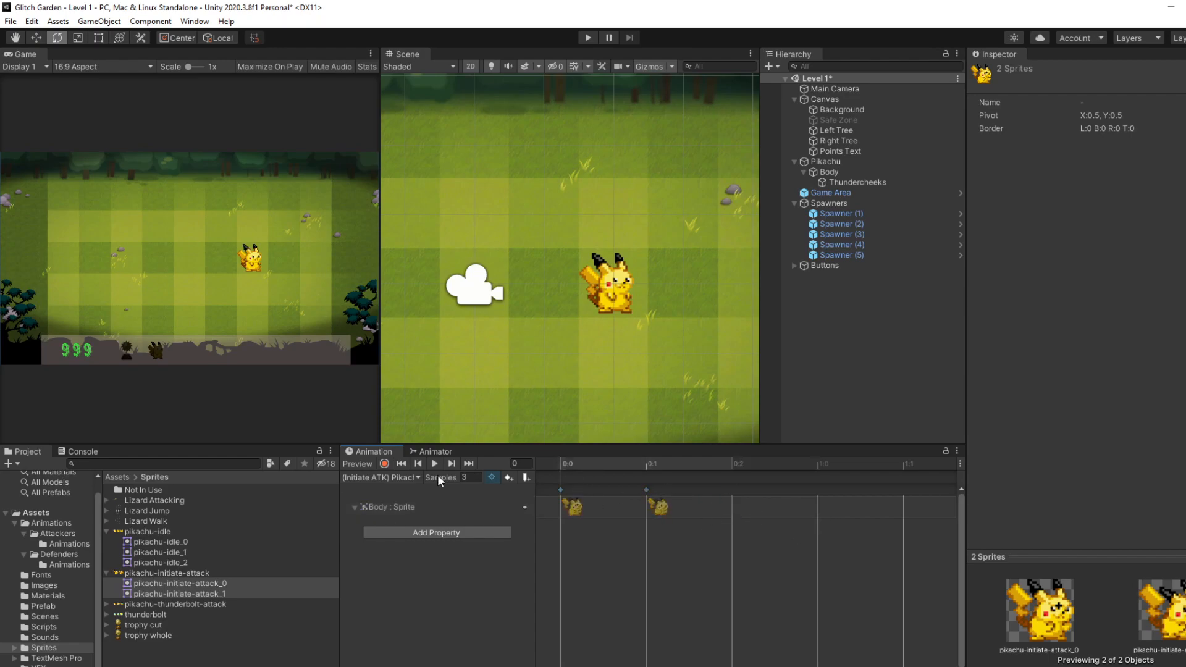
click(435, 463)
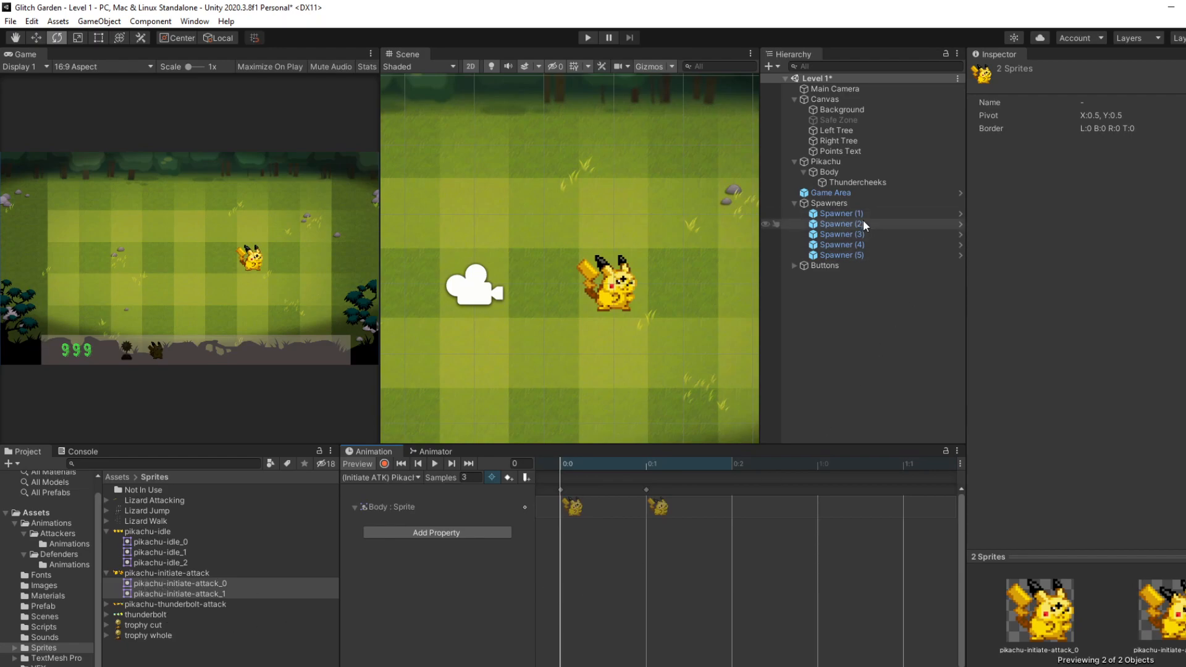
- Add the Body's Sprite property as a track in the (TB ATK) Pikachu clip and delete its keyframe at 0:3
click(828, 172)
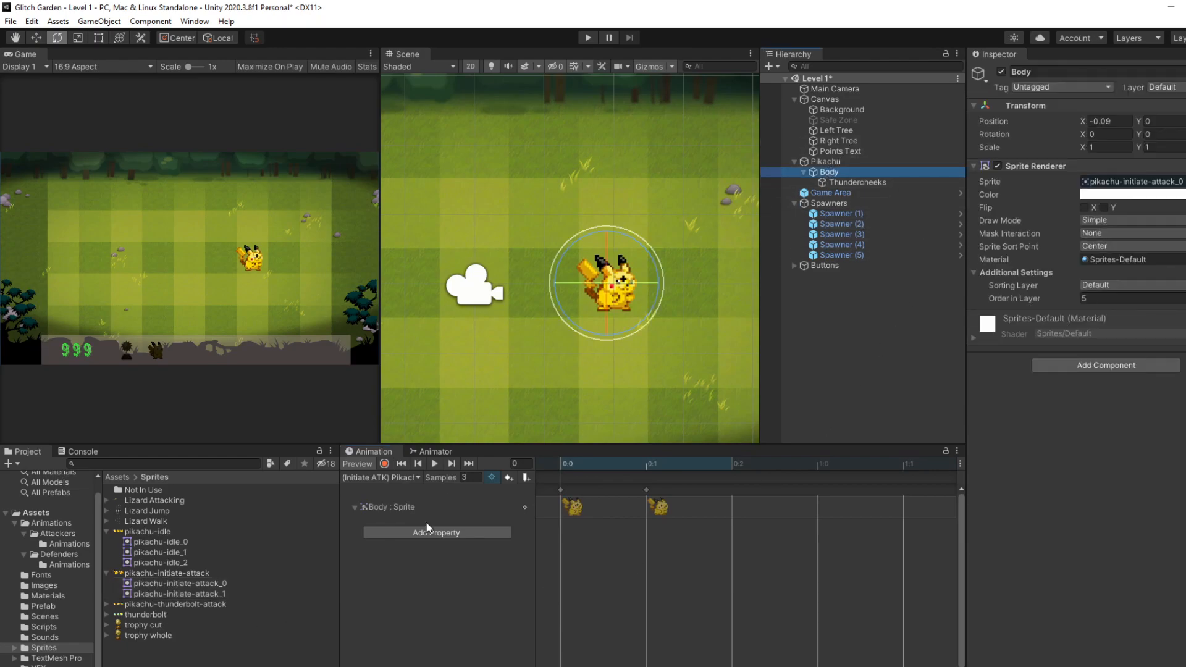
click(398, 480)
click(397, 522)
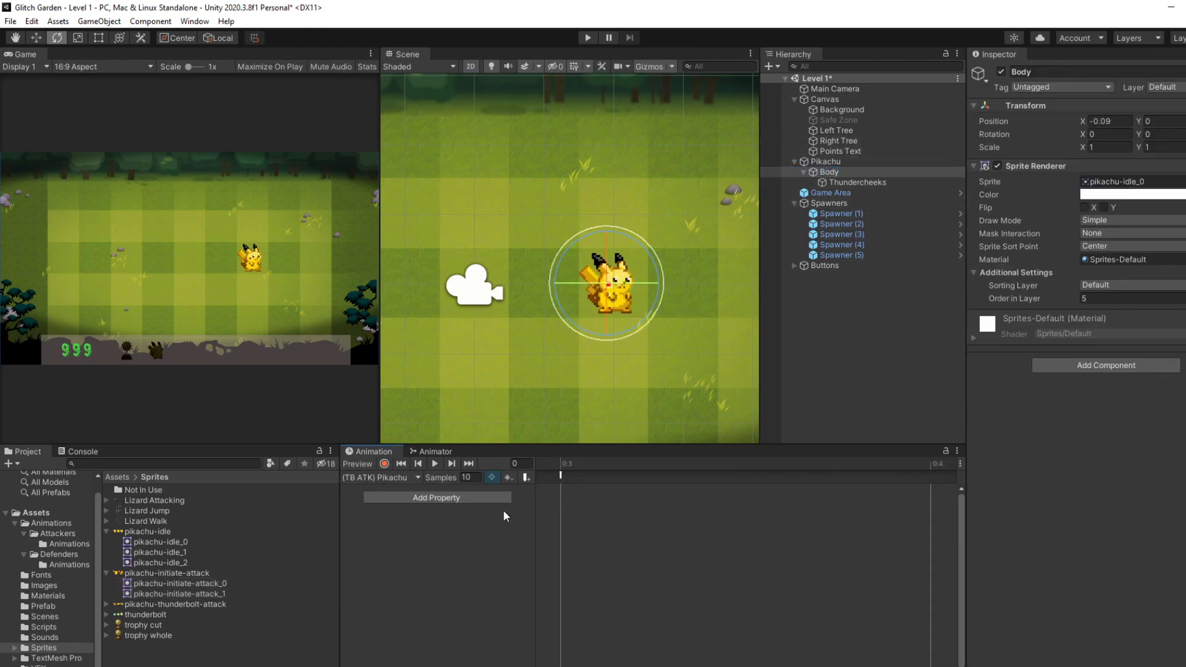
click(436, 498)
click(518, 539)
click(527, 569)
scroll(611, 576, down, 5)
click(674, 636)
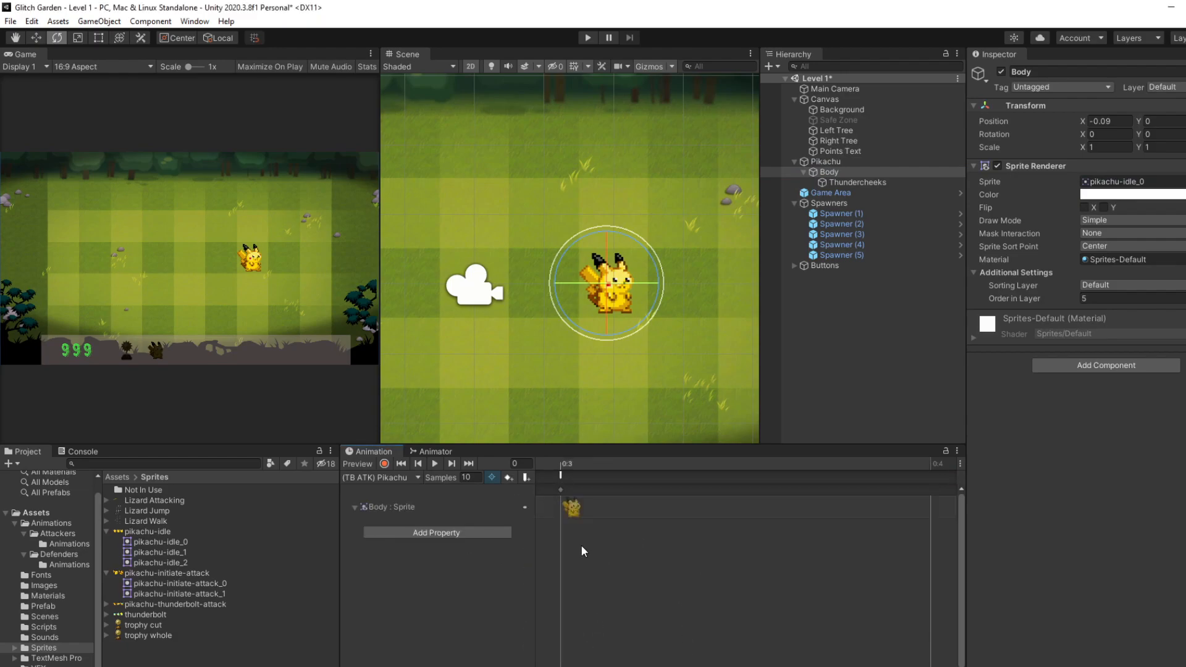
scroll(692, 540, down, 4)
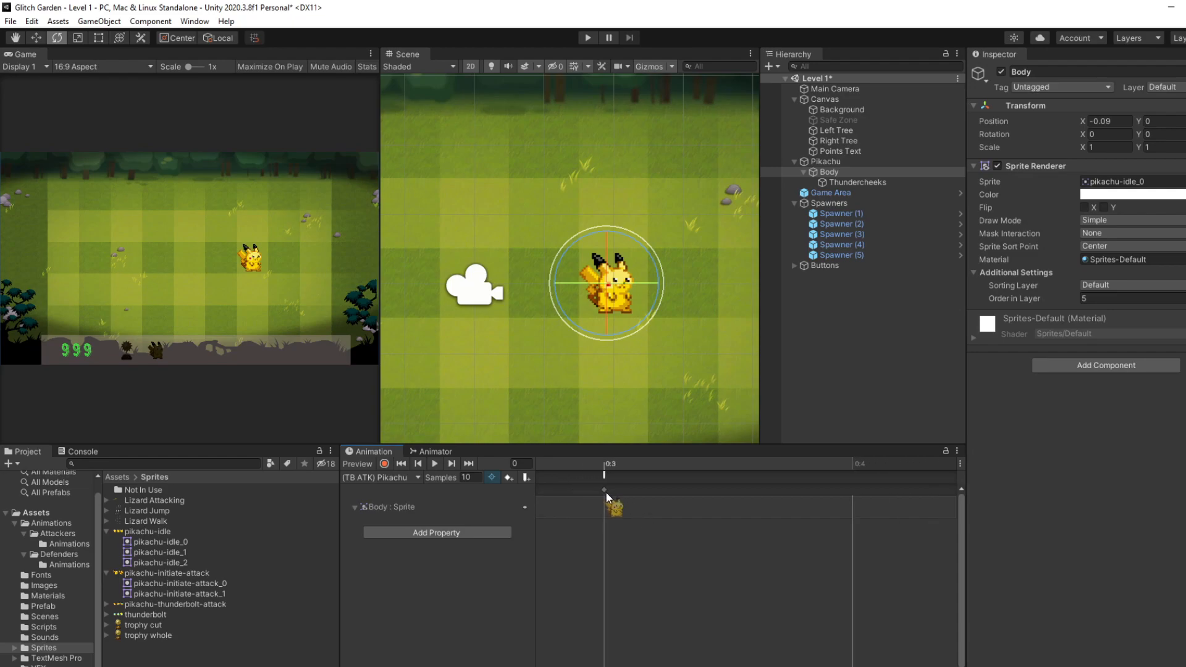
click(605, 490)
key(Delete)
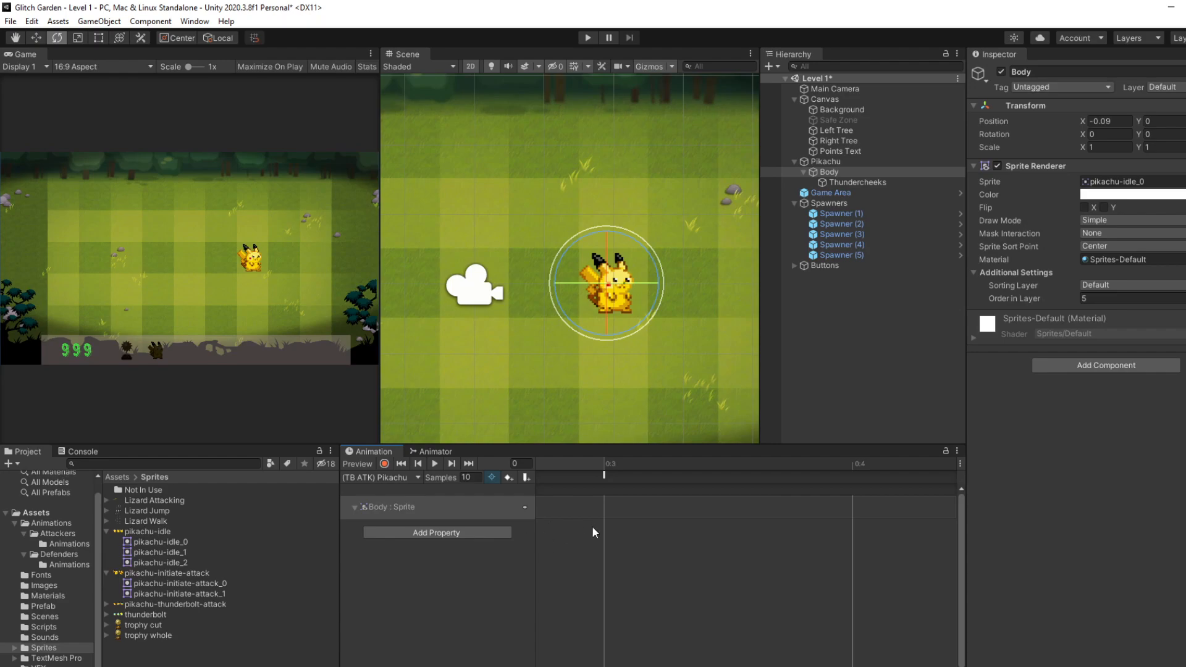
- Insert the sprites pikachu-thunderbolt-attack_0 to pikachu-thunderbolt-attack_2 into the Body's sprite track of the (TB ATK) Pikachu clip, starting at 0:1
click(450, 503)
scroll(760, 540, down, 3)
middle_drag(654, 569, 828, 550)
middle_drag(637, 530, 809, 529)
mouse_move(587, 528)
middle_down()
mouse_move(798, 525)
mouse_move(740, 523)
middle_up()
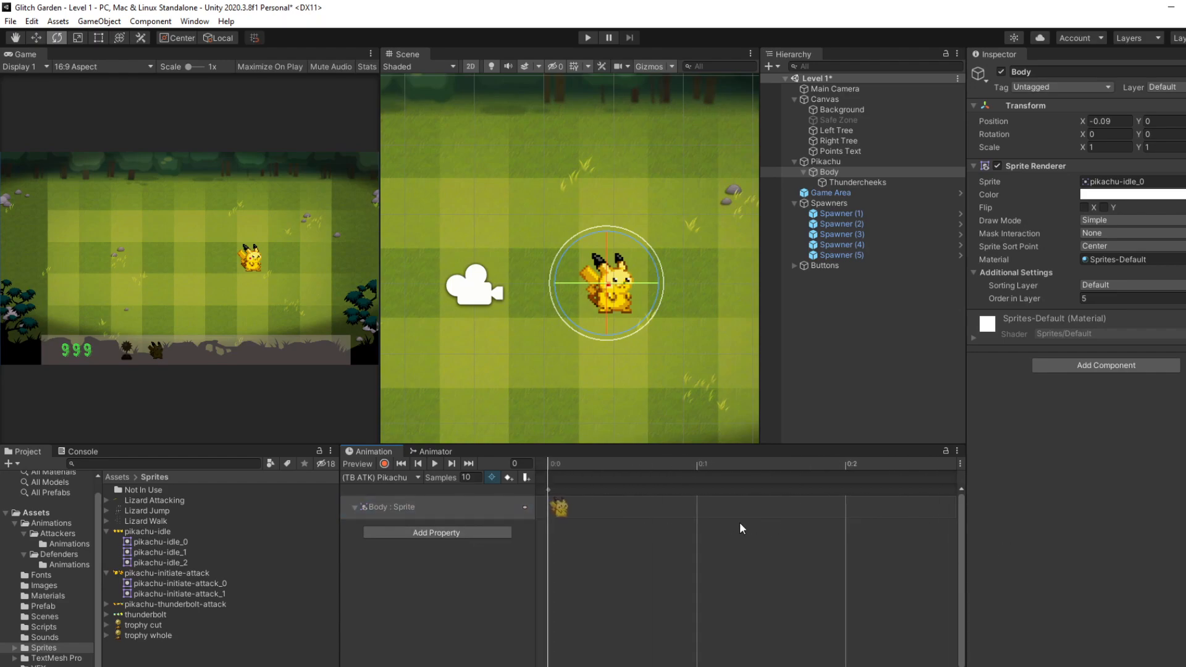
click(107, 606)
click(150, 616)
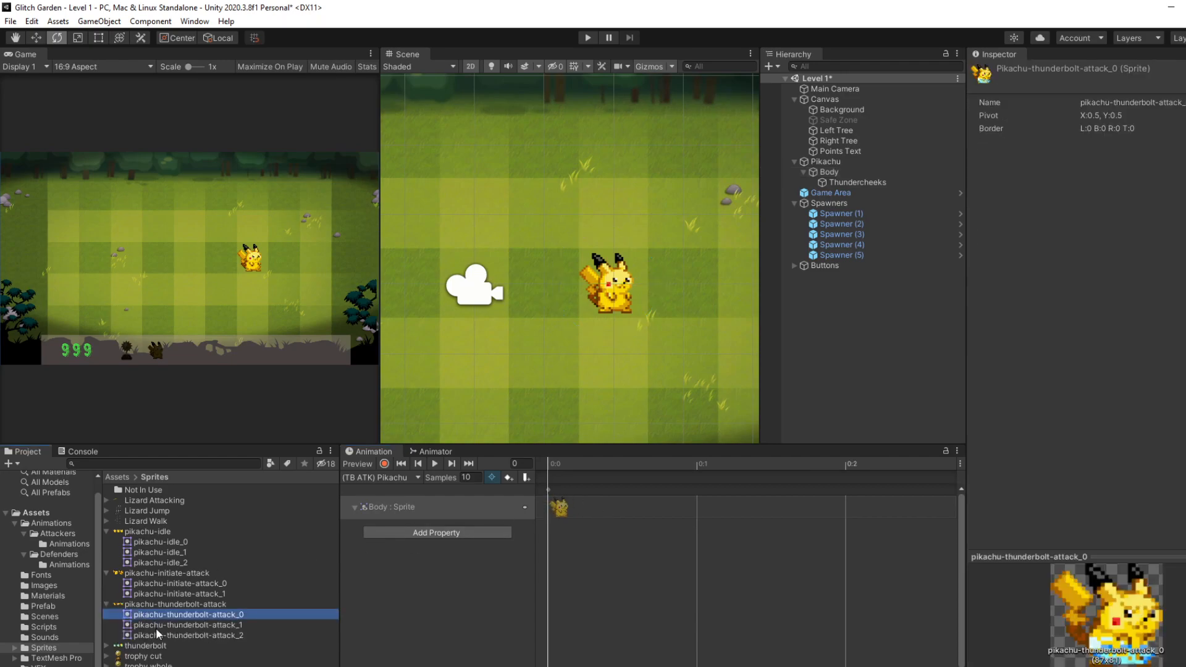
shift+click(155, 630)
drag(155, 630, 633, 503)
- Delete the idle keyframe at 0:0 and move the three thunderbolt attack keyframes to 0:0, 0:1 and 0:2
click(547, 491)
key(Delete)
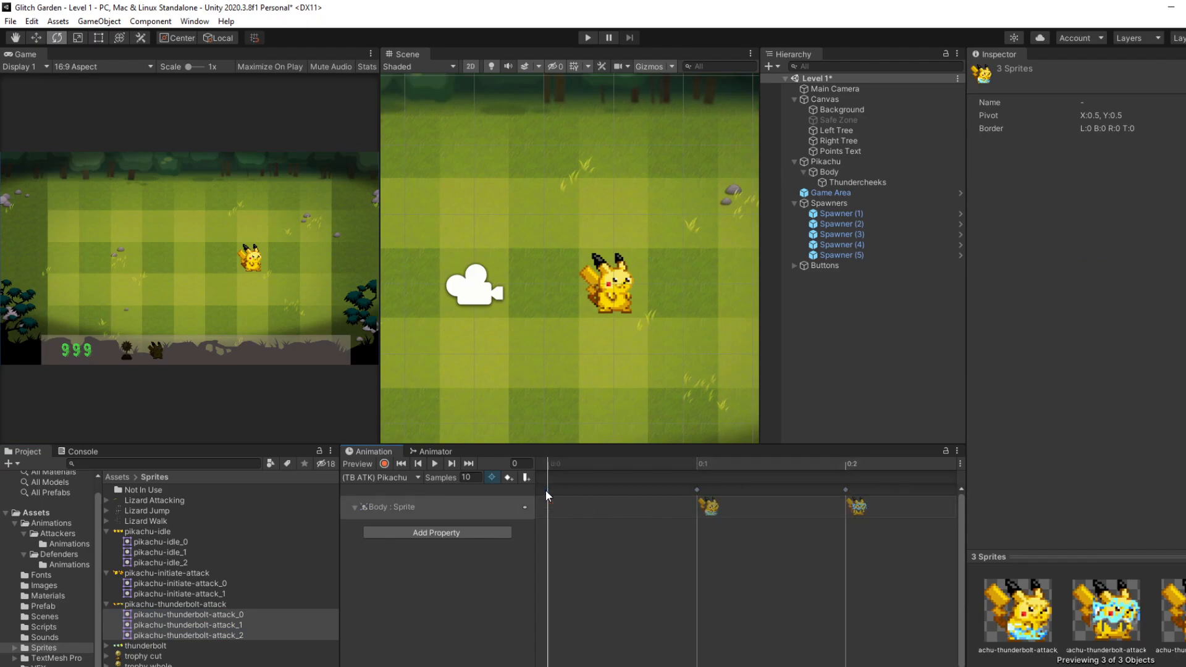
scroll(686, 515, down, 3)
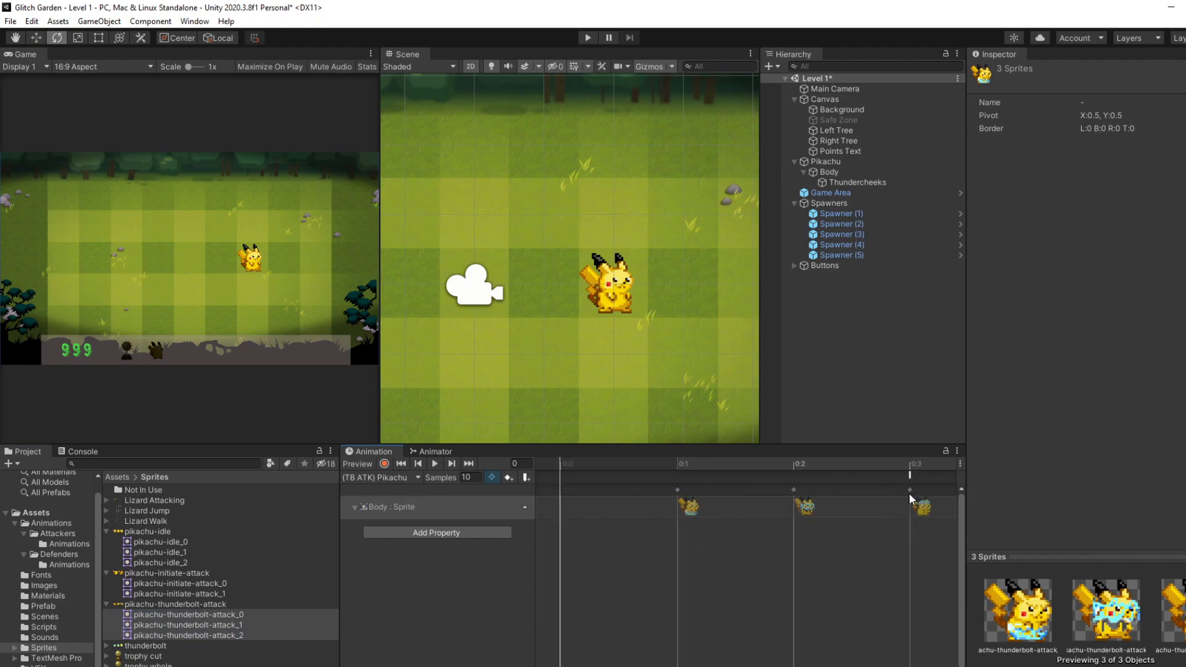
drag(677, 491, 554, 486)
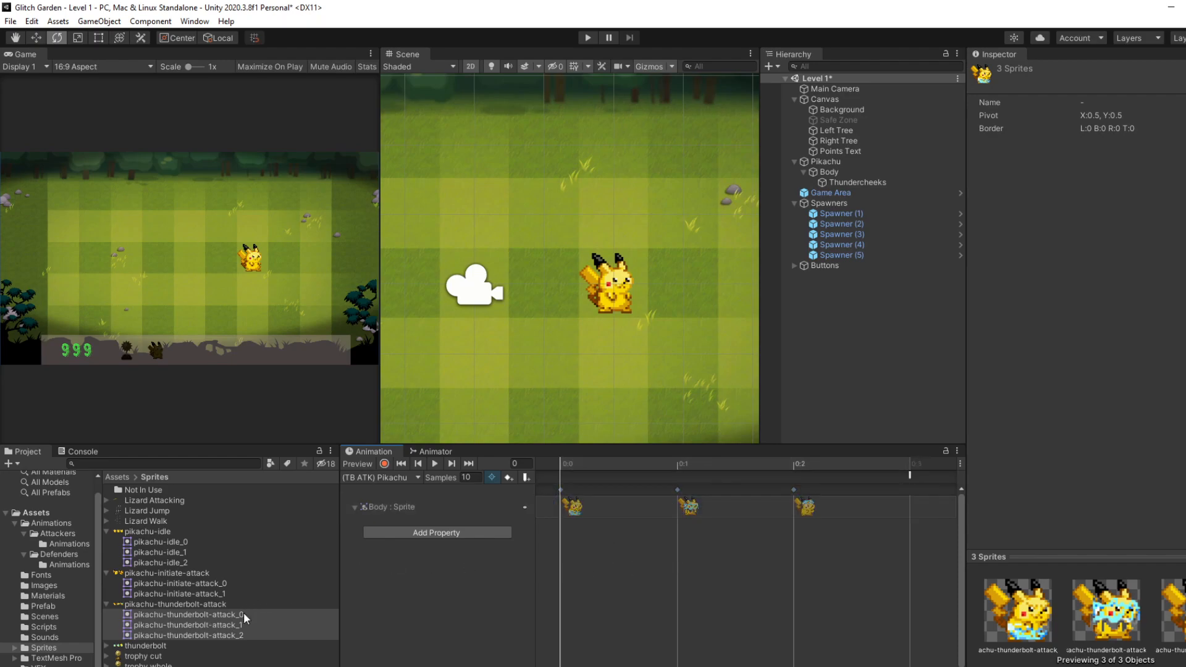
- Preview the (TB ATK) Pikachu clip, then run the level to check Pikachu's attack animation and stop it
click(375, 480)
click(373, 477)
click(373, 476)
click(818, 389)
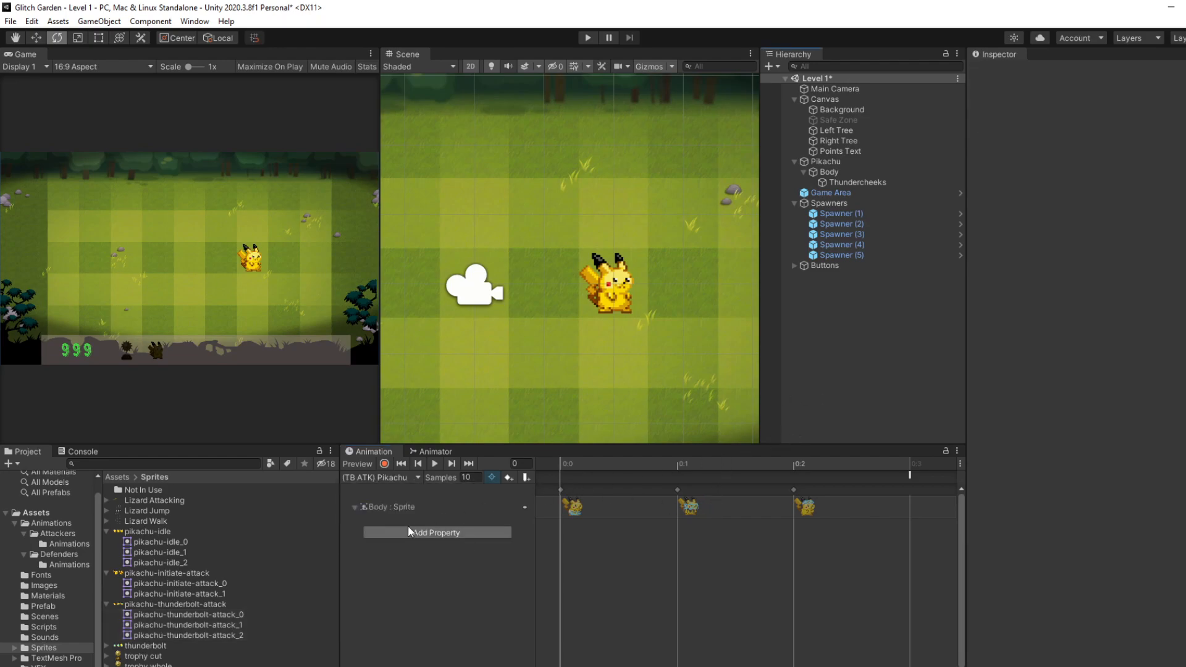
click(435, 464)
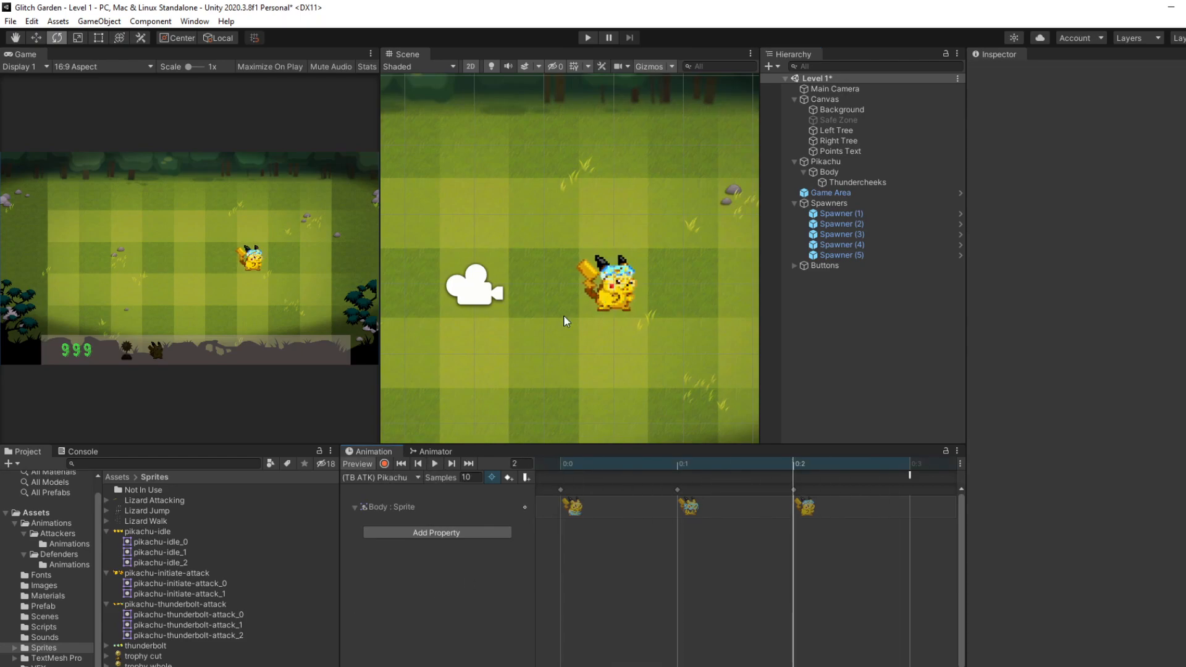
click(581, 37)
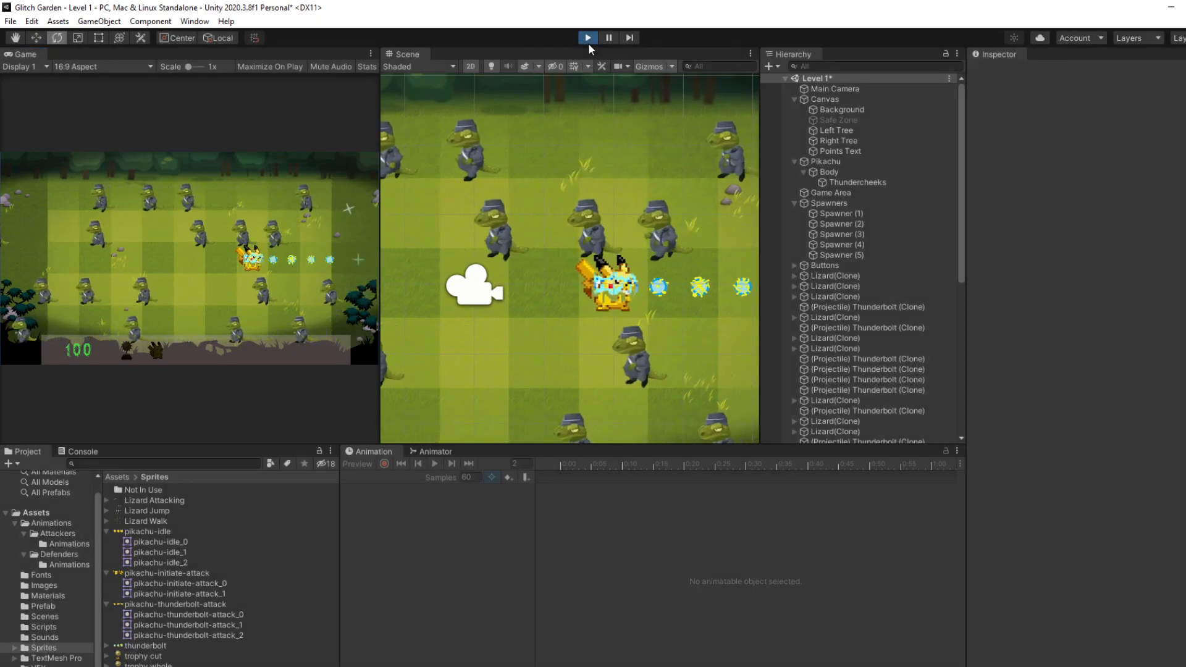
click(588, 38)
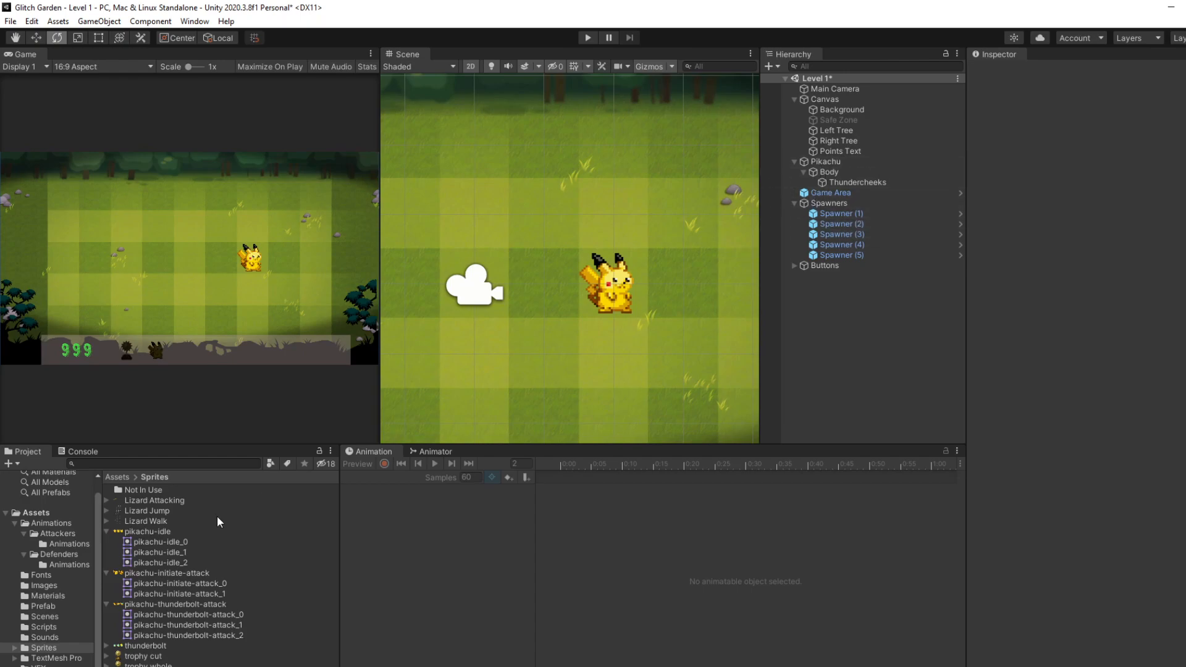
- Replace the Pikachu prefab in the Prefab folder with one made from the scene's Pikachu, and delete the scene instance
click(43, 608)
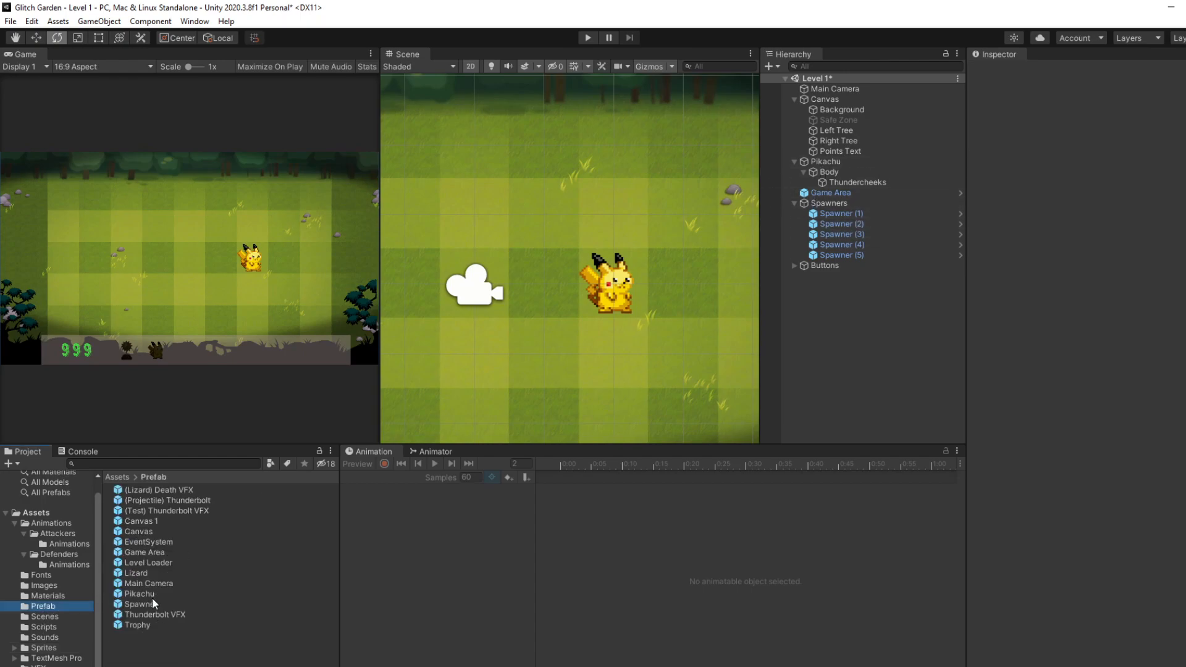
click(140, 600)
click(154, 593)
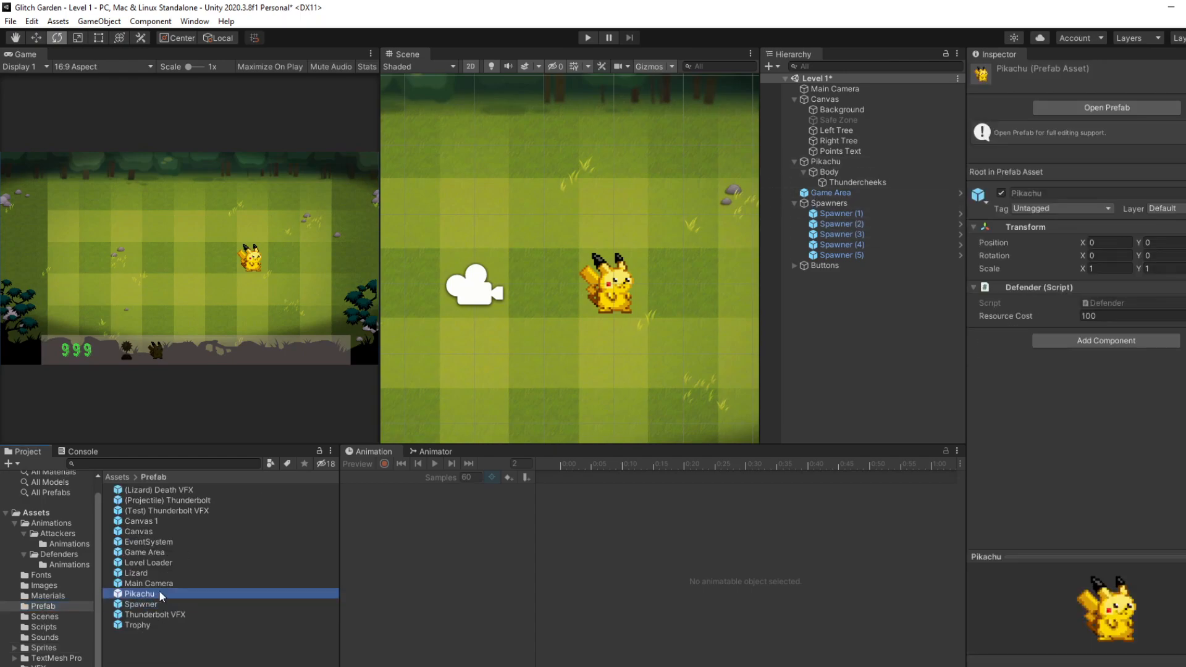
key(Delete)
click(659, 383)
drag(825, 162, 186, 642)
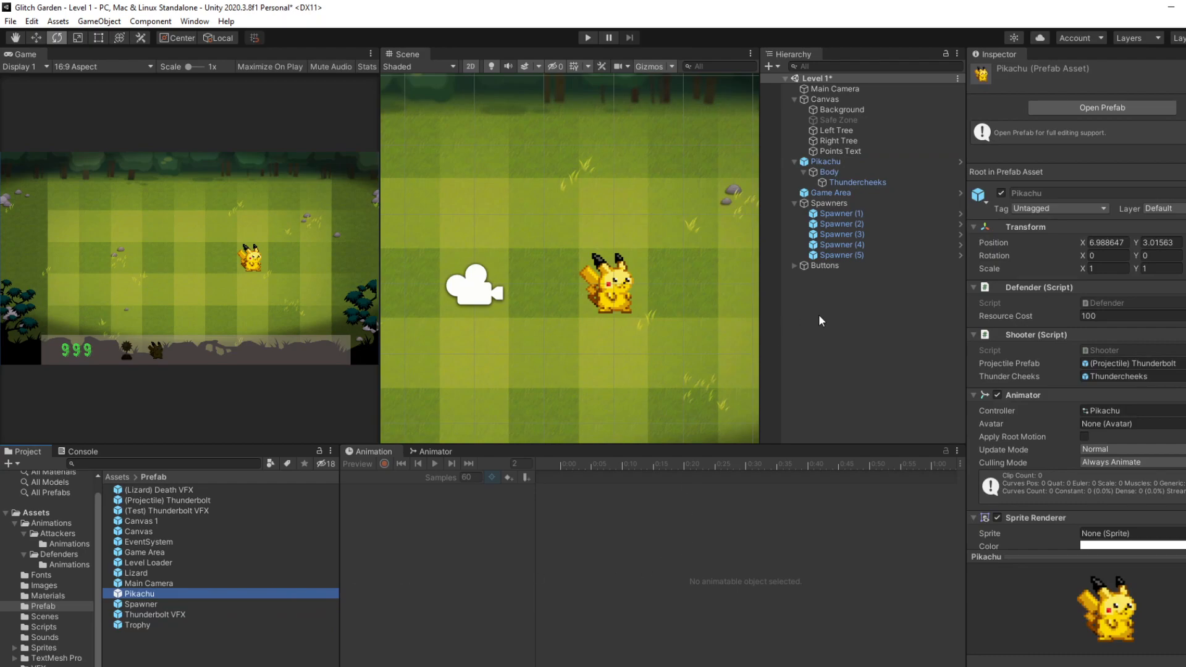
click(823, 163)
key(Delete)
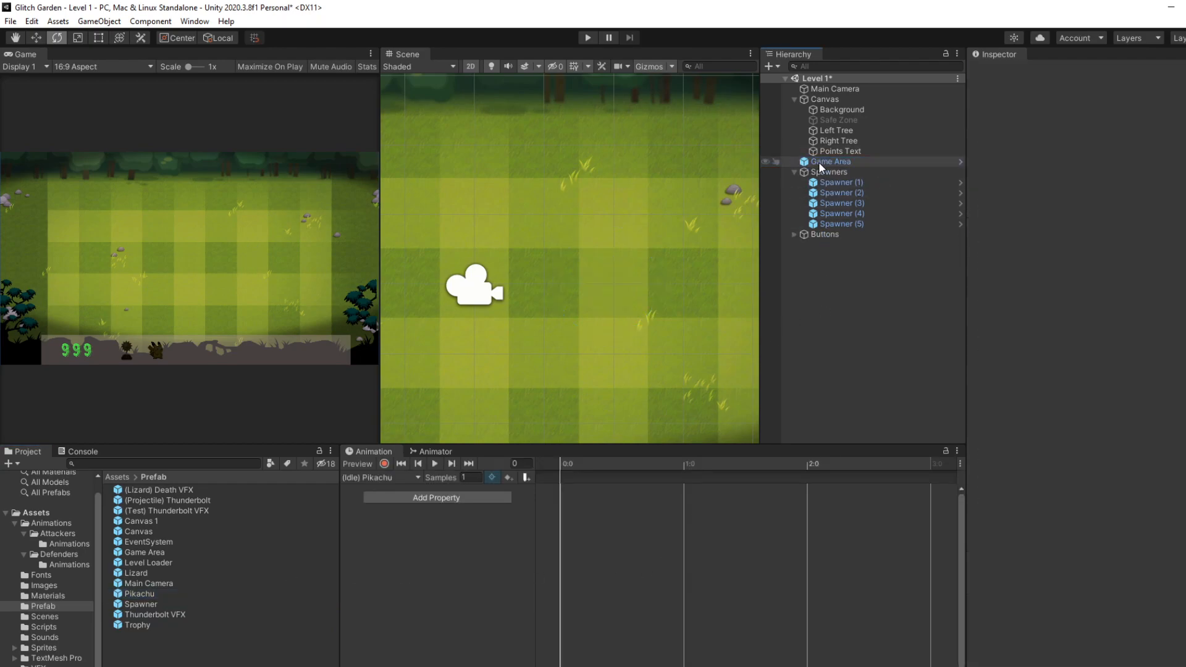
- Assign the new Pikachu prefab to the Pikachu Button object under Buttons
scroll(477, 358, down, 6)
middle_drag(501, 351, 544, 332)
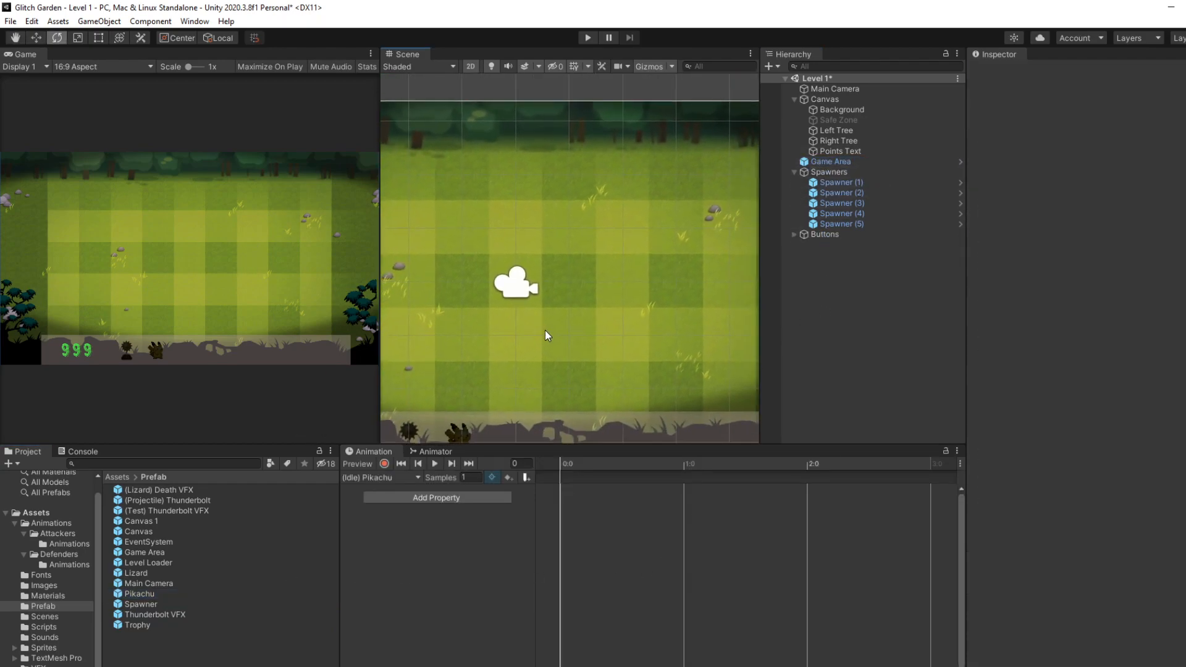
click(831, 162)
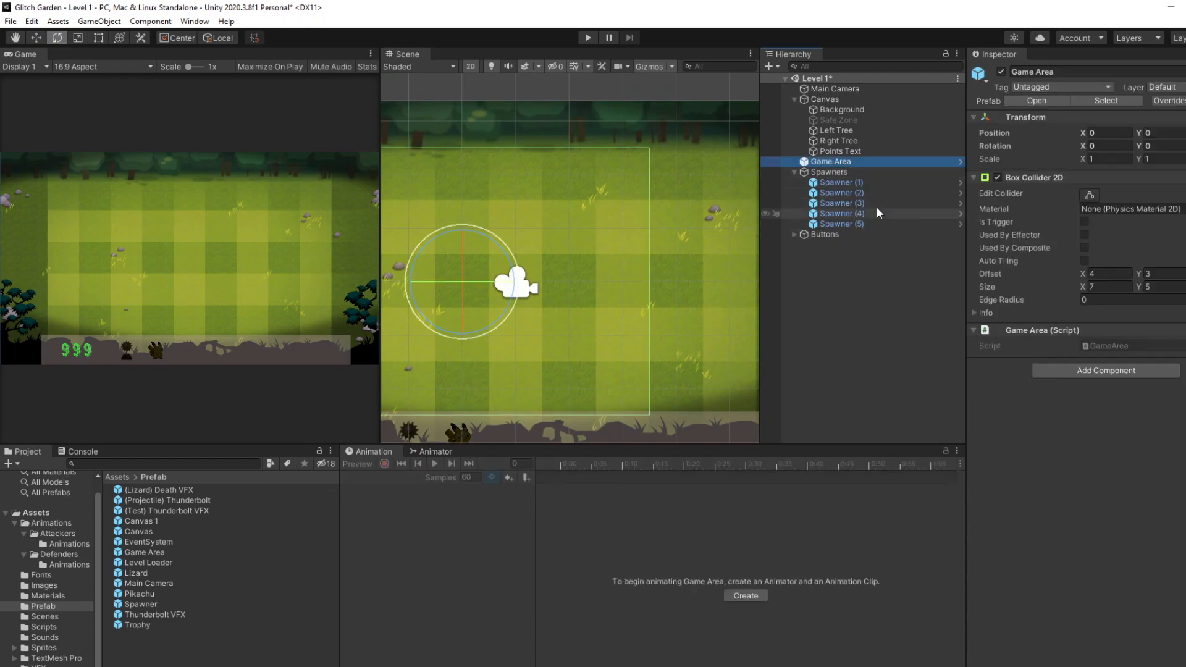
click(794, 171)
click(795, 182)
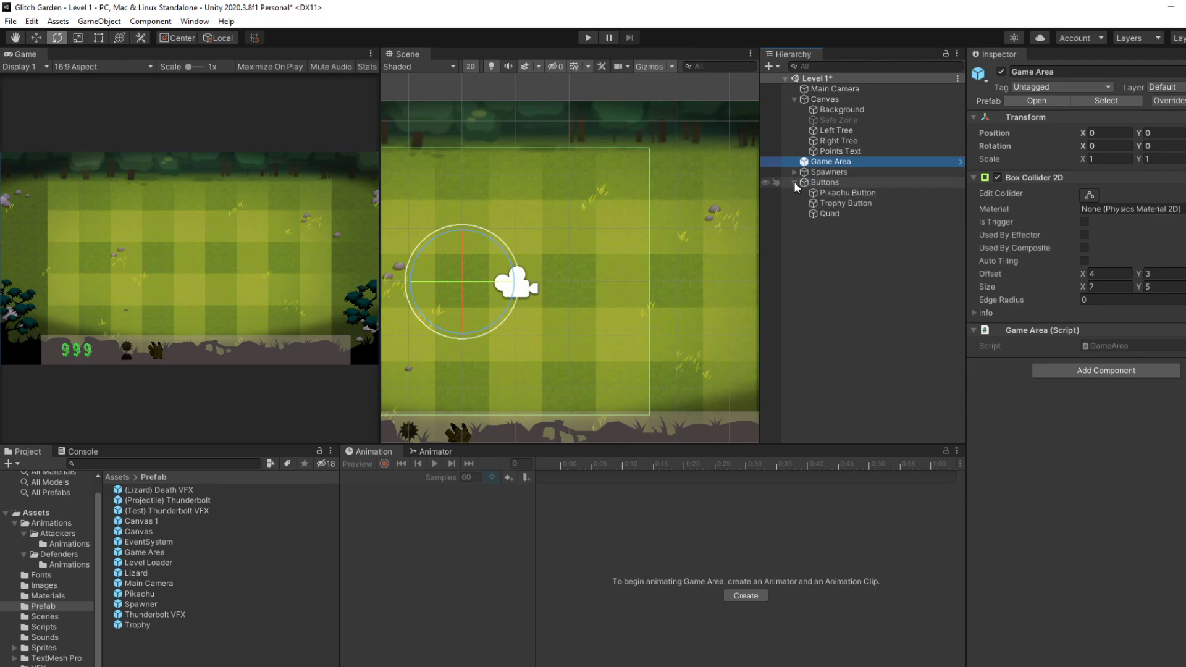
click(846, 193)
drag(147, 595, 1152, 501)
click(893, 205)
- Run the level and place three trophies in the middle rows of the lawn's first column
click(830, 214)
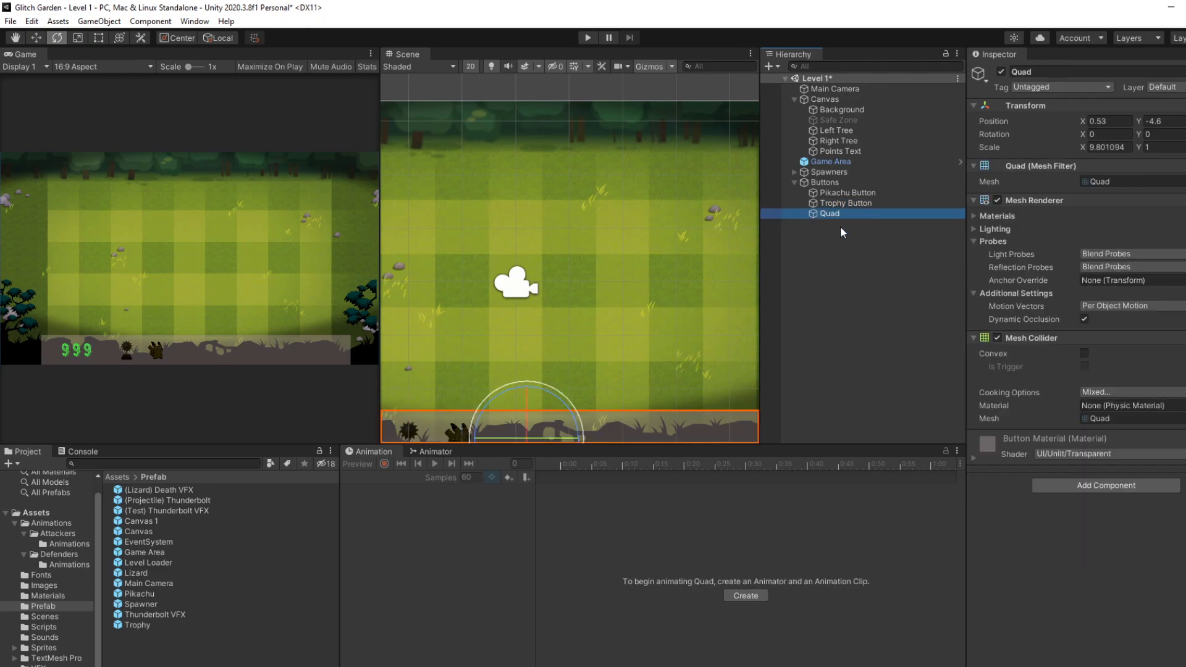
double_click(847, 214)
middle_drag(630, 310, 615, 317)
scroll(615, 318, down, 1)
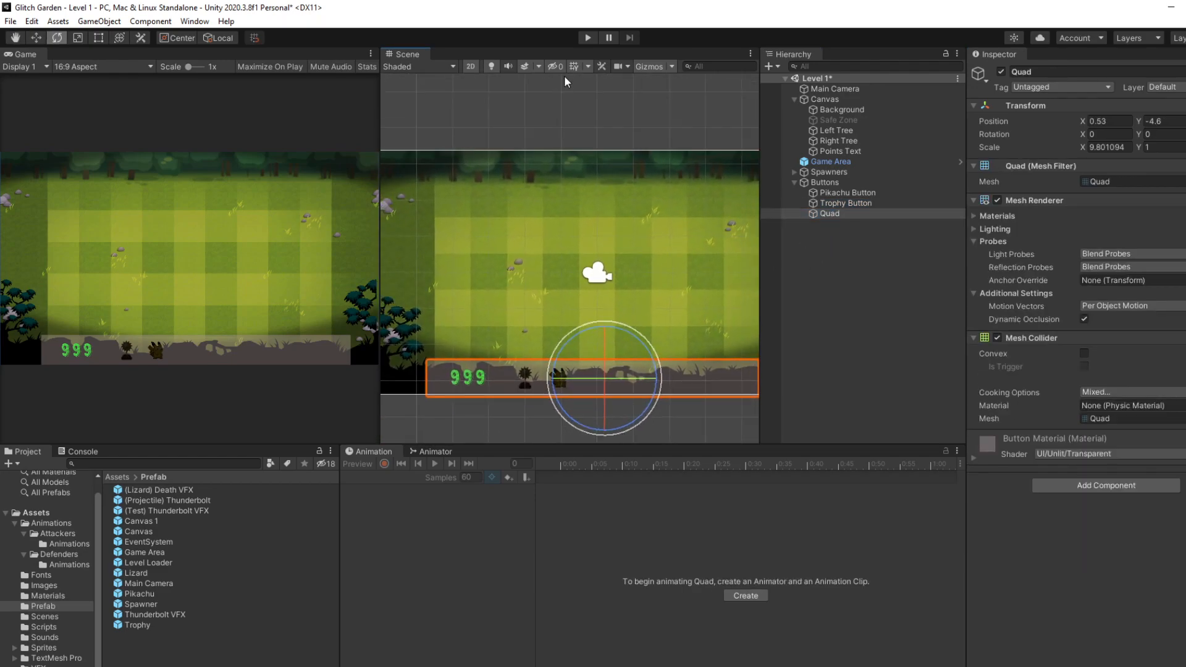
click(588, 39)
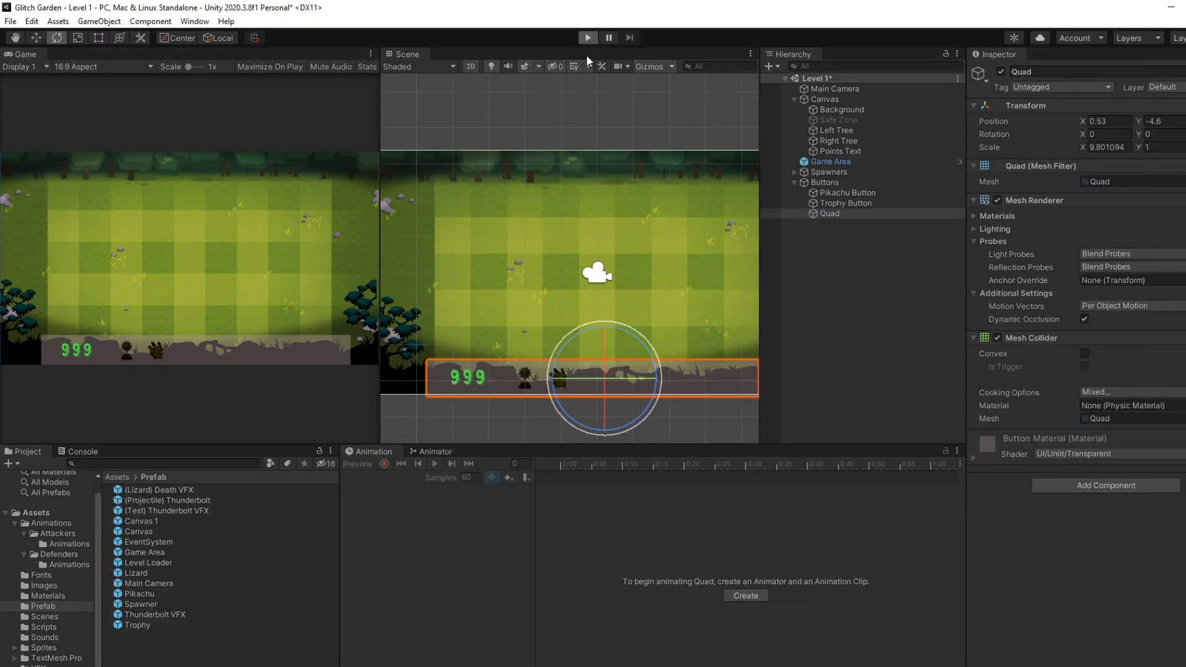
click(130, 348)
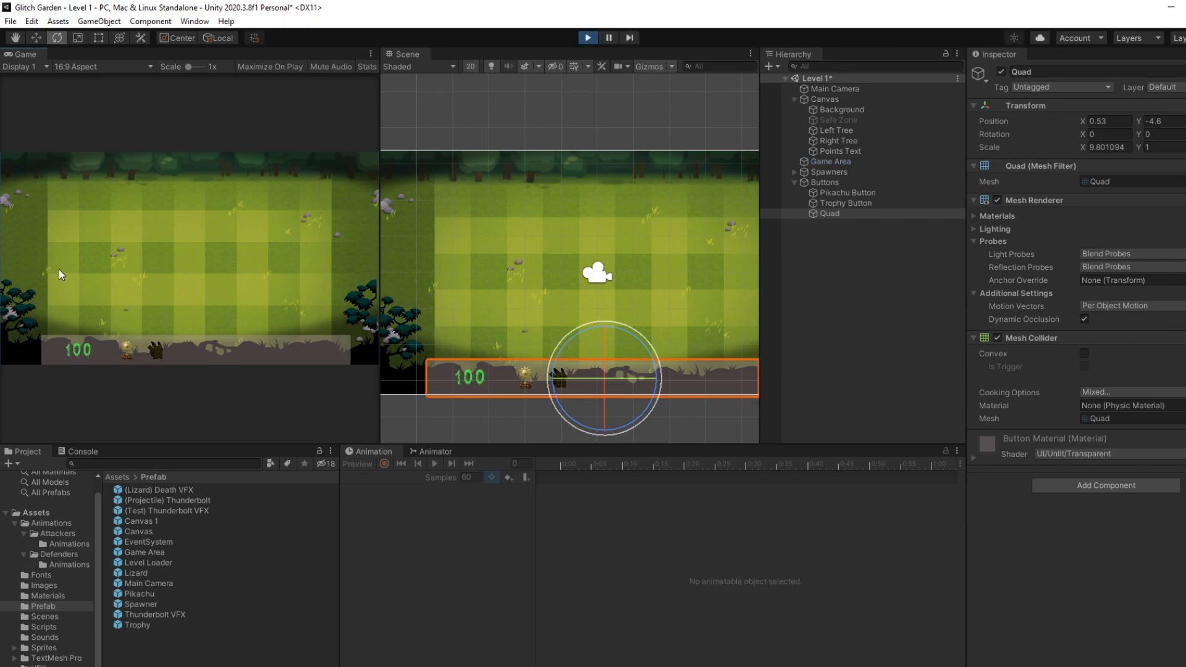
click(59, 271)
click(64, 223)
click(62, 250)
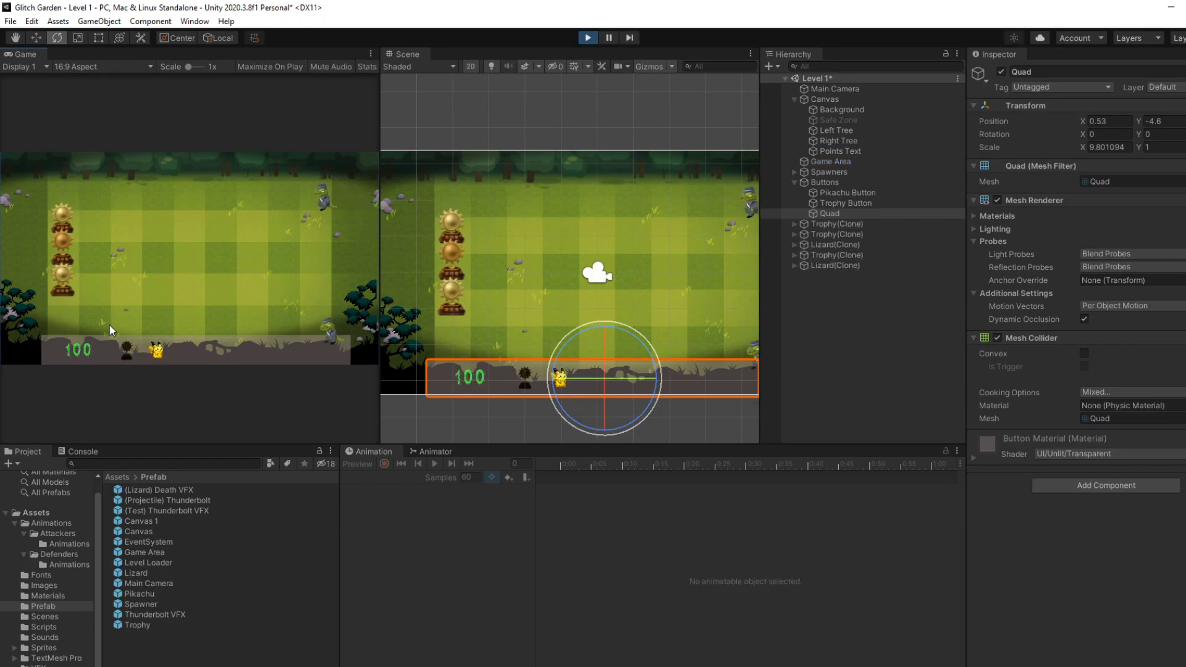
- Place a Pikachu in each of the five rows of the second column, check their thunderbolt attacks, and stop the level
click(125, 319)
click(124, 289)
click(125, 260)
click(125, 231)
click(125, 204)
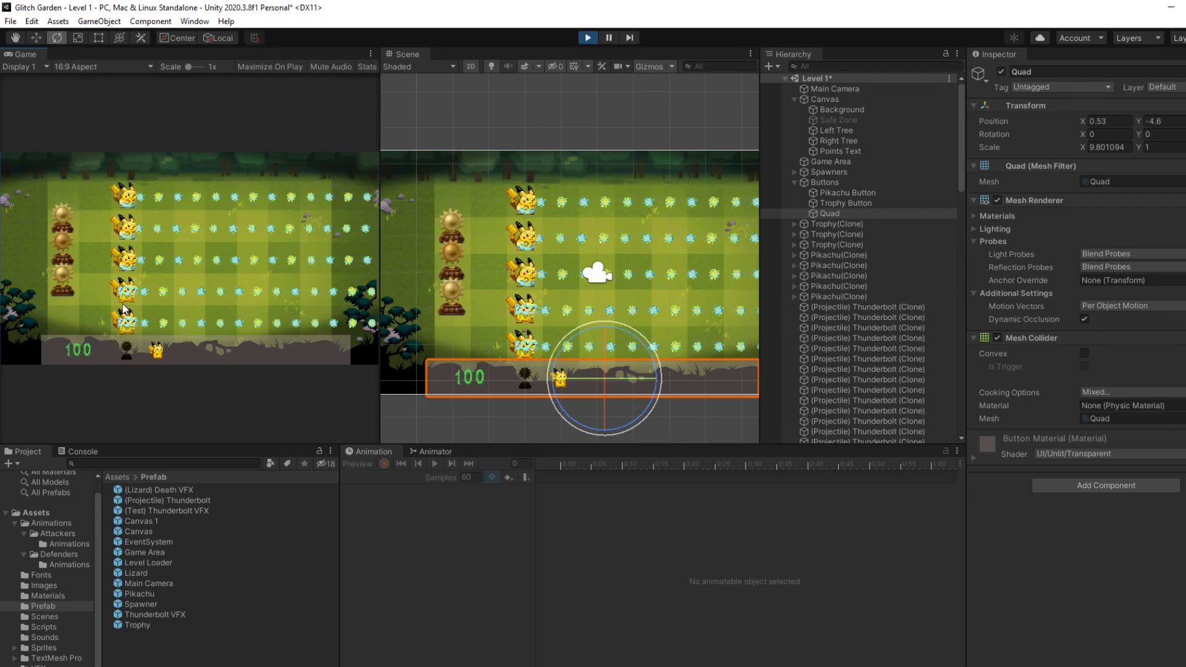
scroll(500, 278, up, 4)
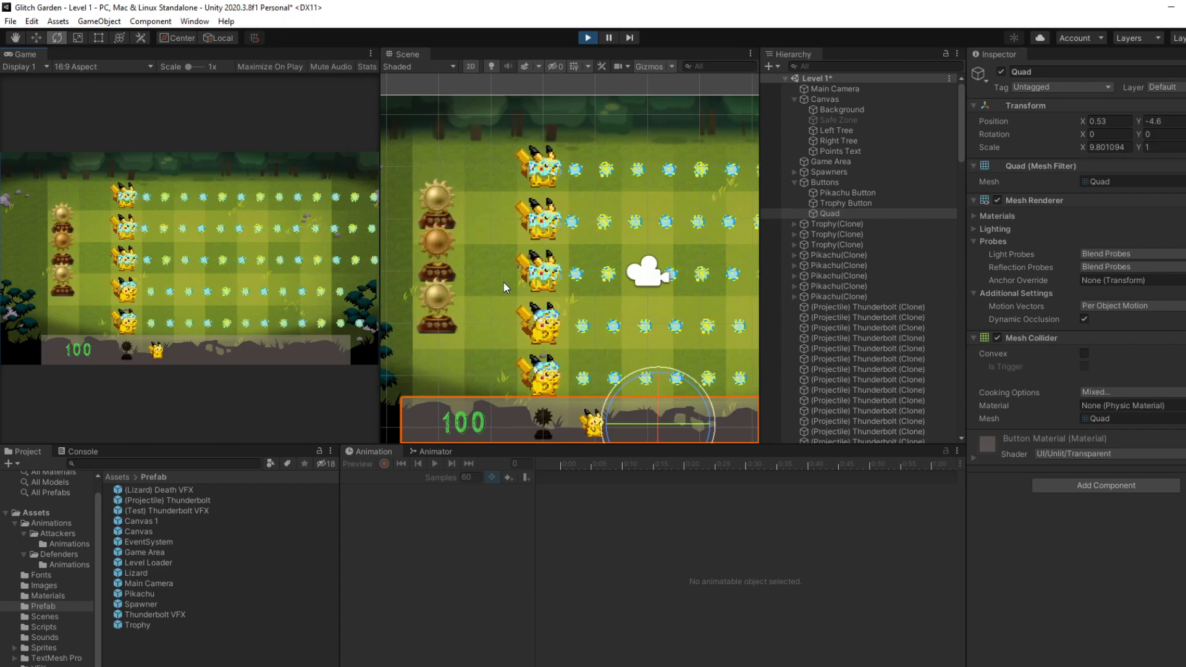
key(ctrl+p)
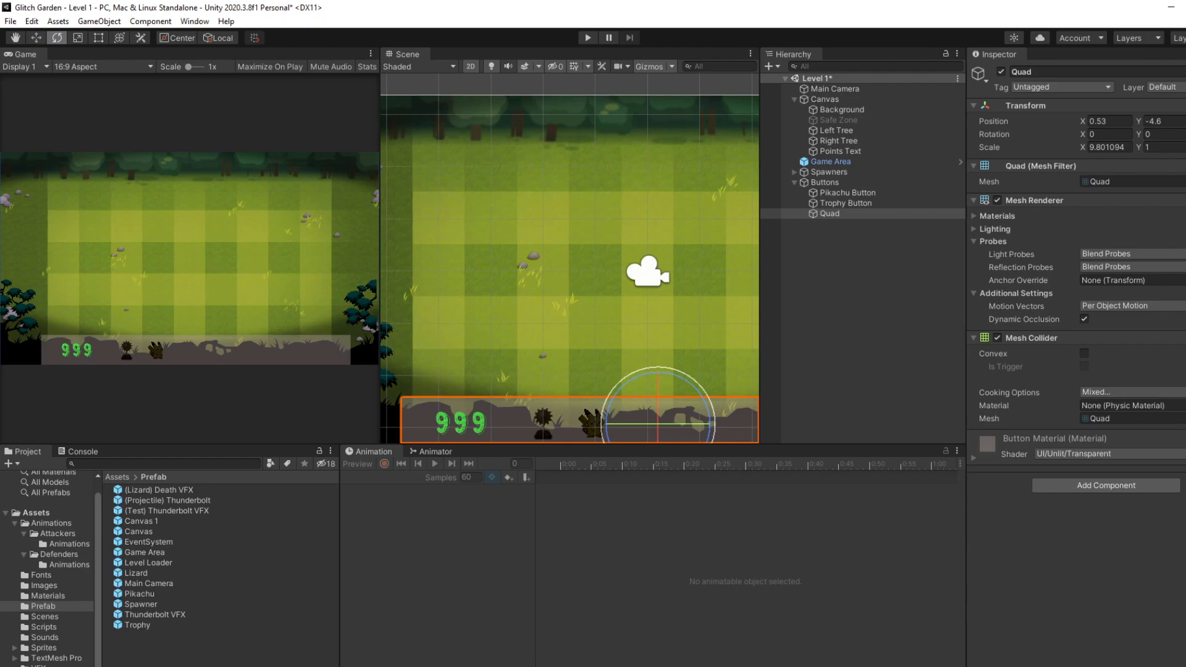
- Switch to the Udemy lecture in the browser, play and pause it, and return to Unity
mouse_move(590, 658)
click(587, 630)
click(382, 418)
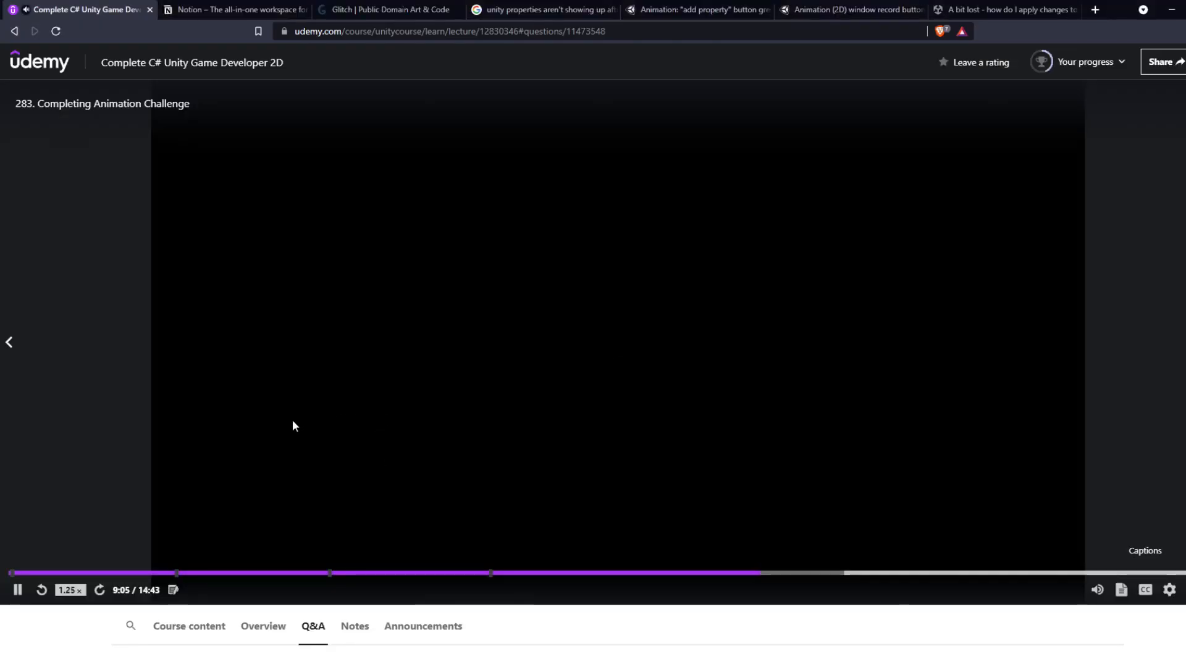
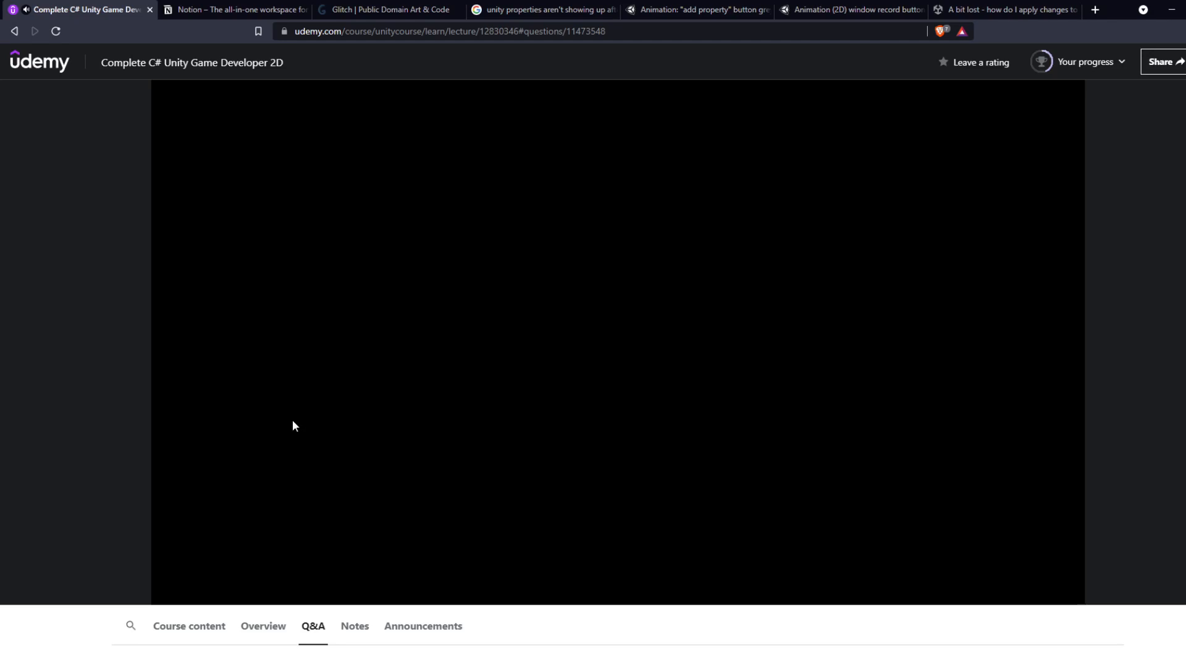
click(458, 435)
key(alt+Tab)
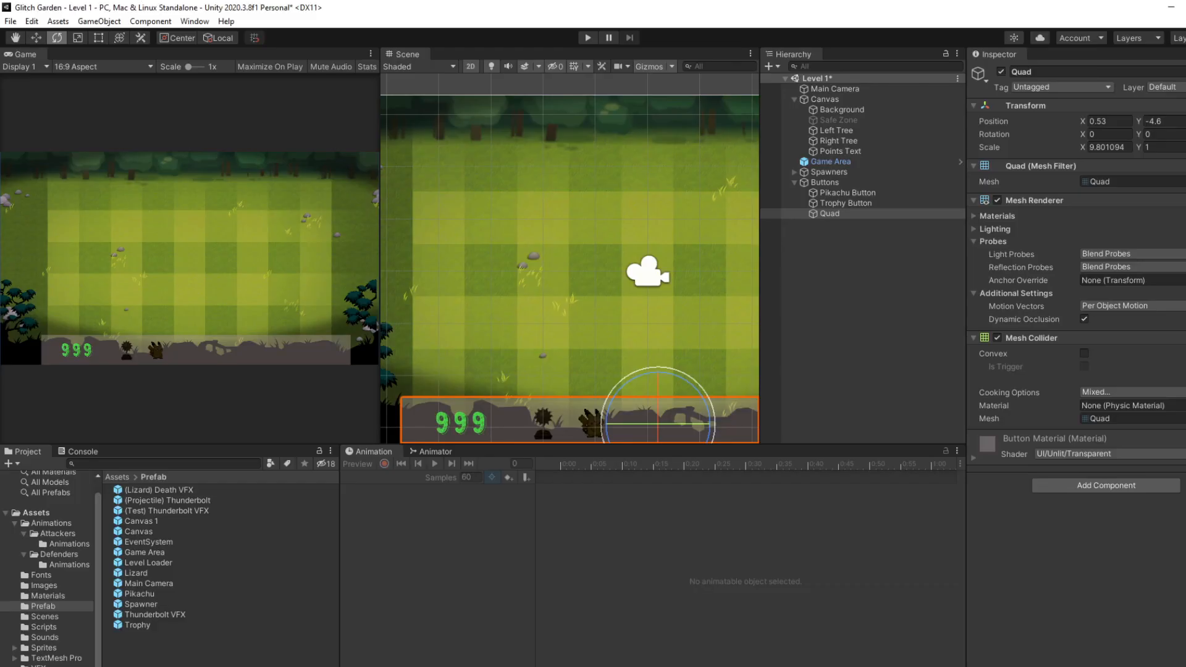
- Inspect the Pikachu prefab and its (TB ATK) Pikachu clip in the Defenders animations folder
click(138, 594)
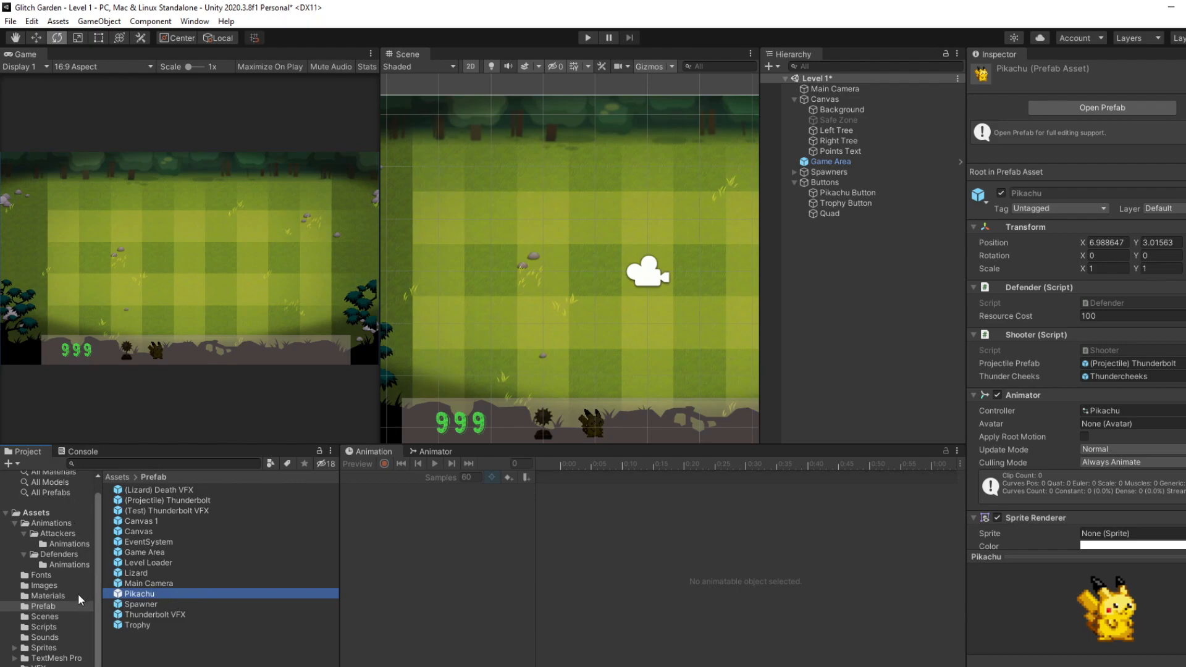
click(69, 565)
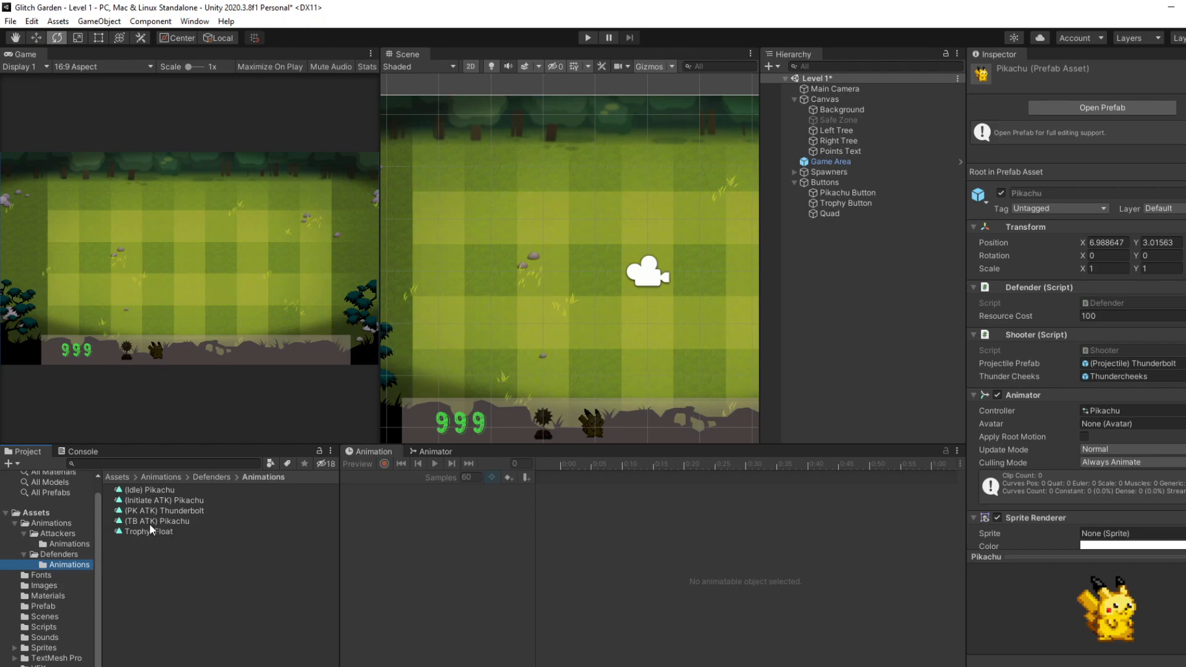
click(158, 521)
click(159, 510)
click(159, 521)
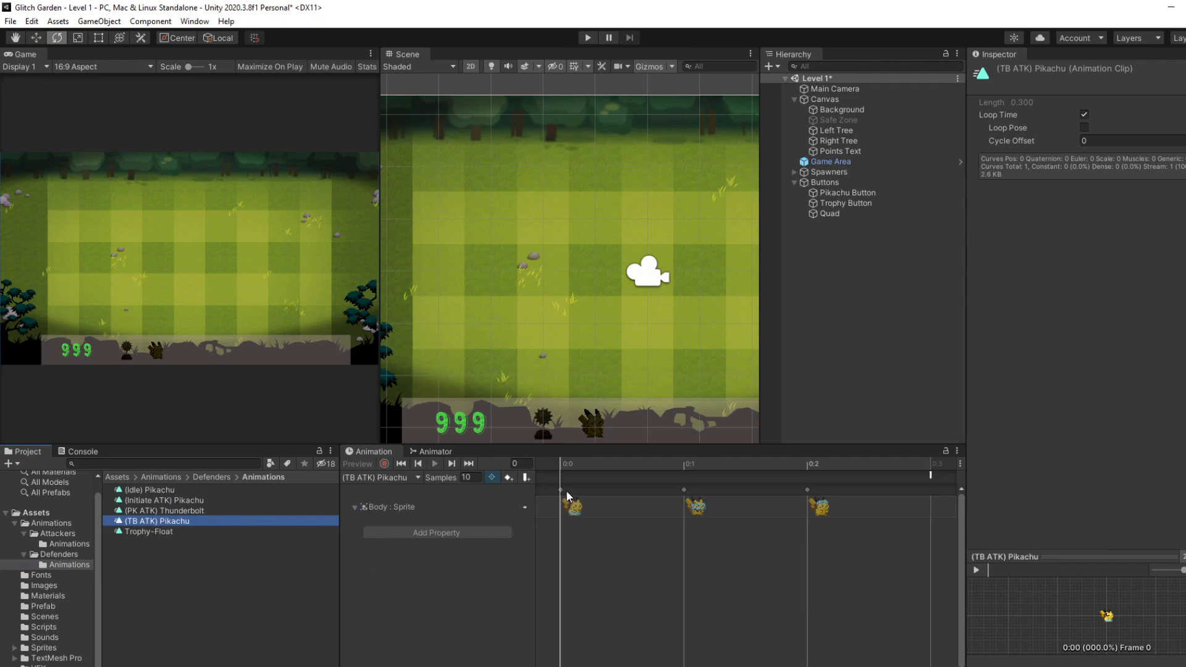
- Place an instance of the Pikachu prefab on the lawn and show its (TB ATK) Pikachu clip in the animation timeline
click(39, 606)
drag(132, 591, 456, 278)
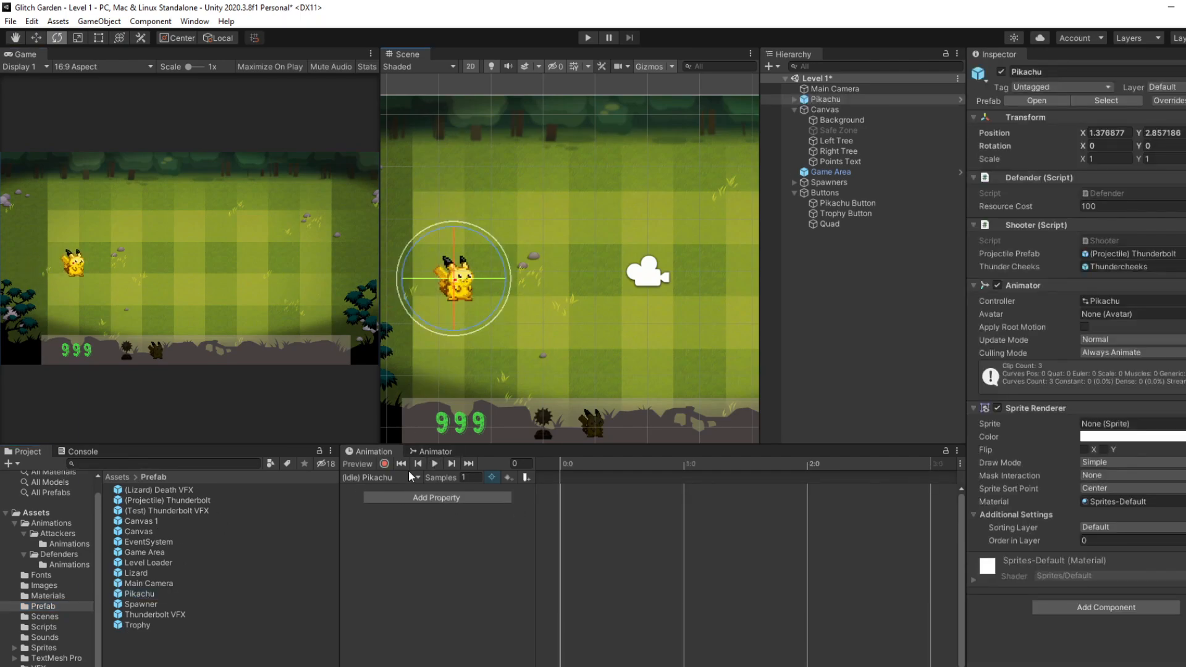
click(388, 477)
click(395, 506)
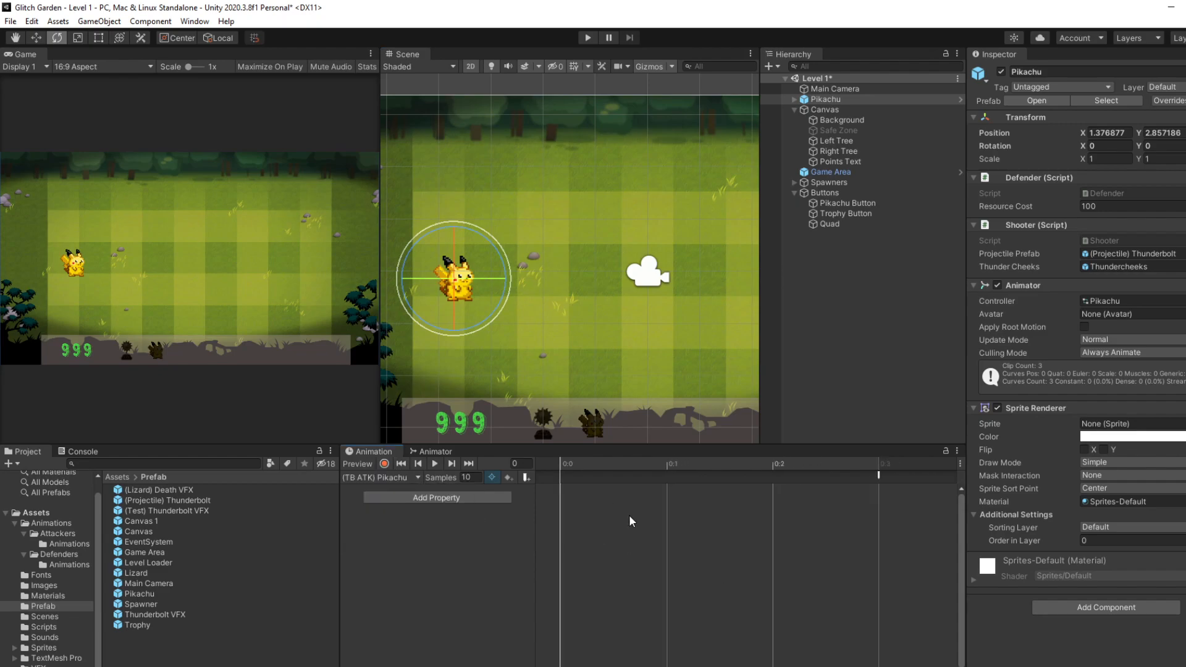
- Select Pikachu's Body and scrub the (TB ATK) Pikachu clip through 0:1 to 0:2
click(795, 100)
click(825, 110)
drag(559, 486, 584, 478)
click(661, 467)
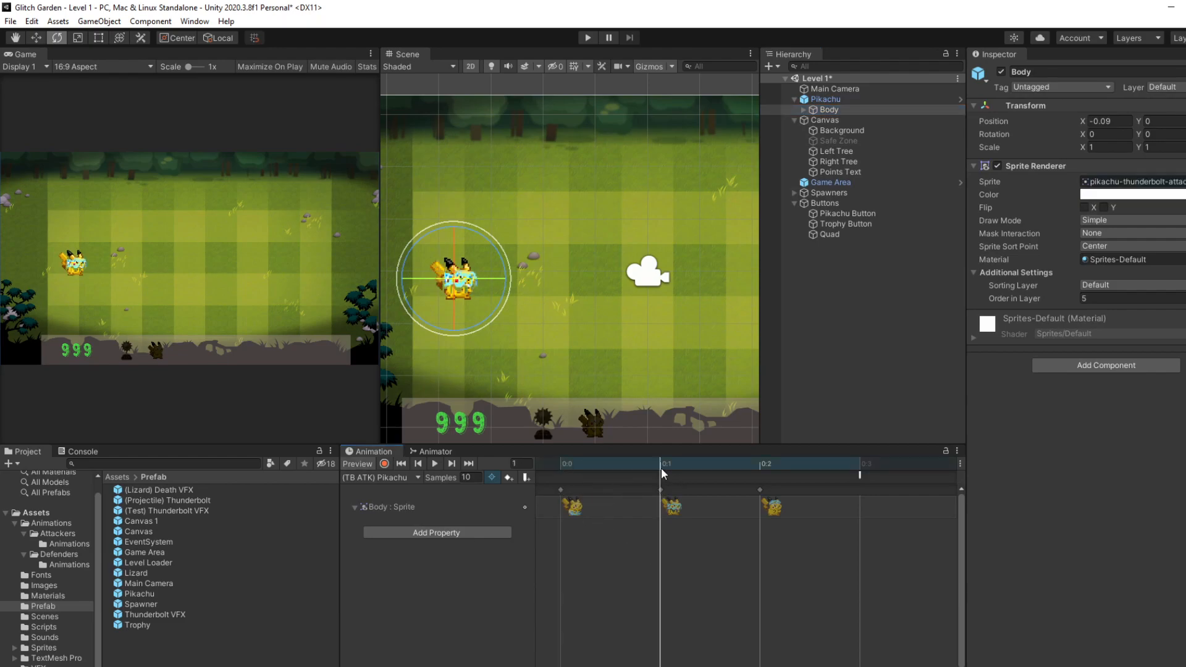
drag(661, 468, 756, 475)
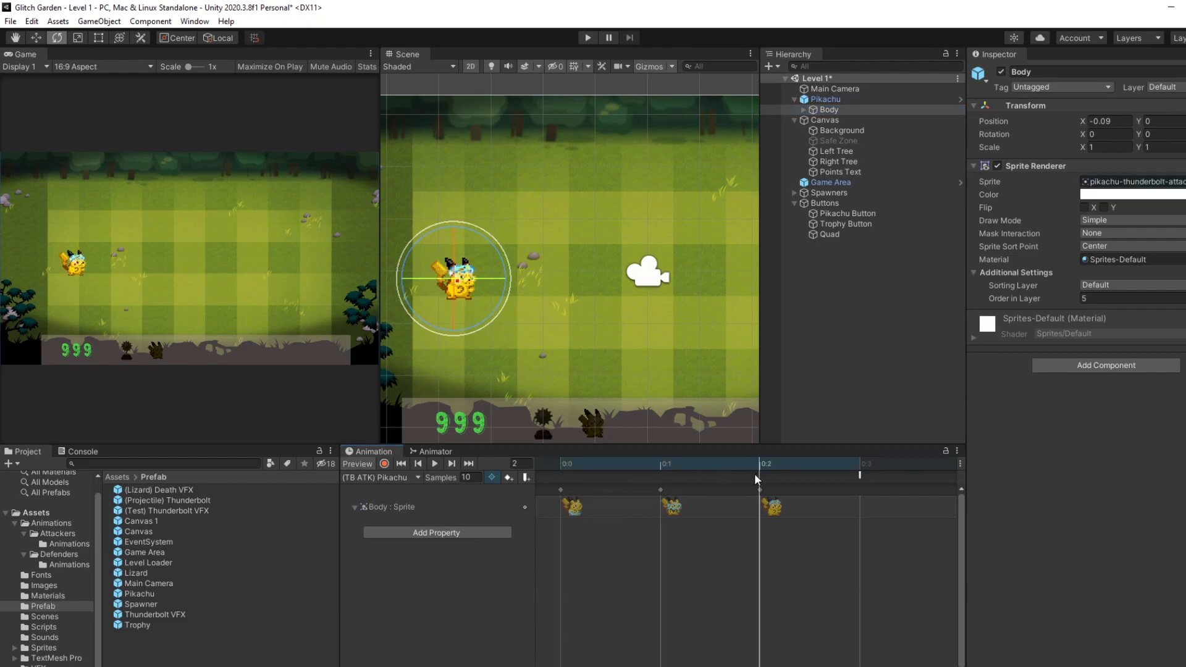
- Try tinting the Body's sprite yellow at 0:2 of the (TB ATK) Pikachu clip and reset its color to white
click(1131, 195)
mouse_move(1176, 260)
mouse_down()
mouse_move(1185, 281)
mouse_move(1162, 244)
mouse_move(1185, 263)
mouse_move(1150, 332)
mouse_move(1185, 257)
mouse_up()
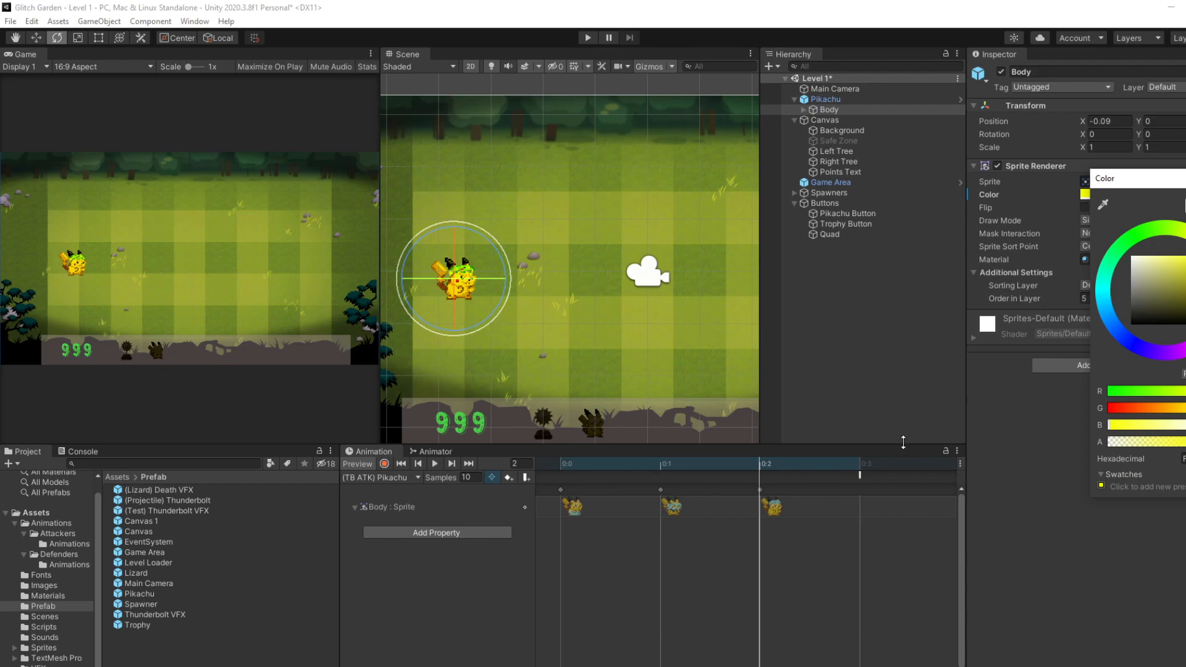
click(1050, 492)
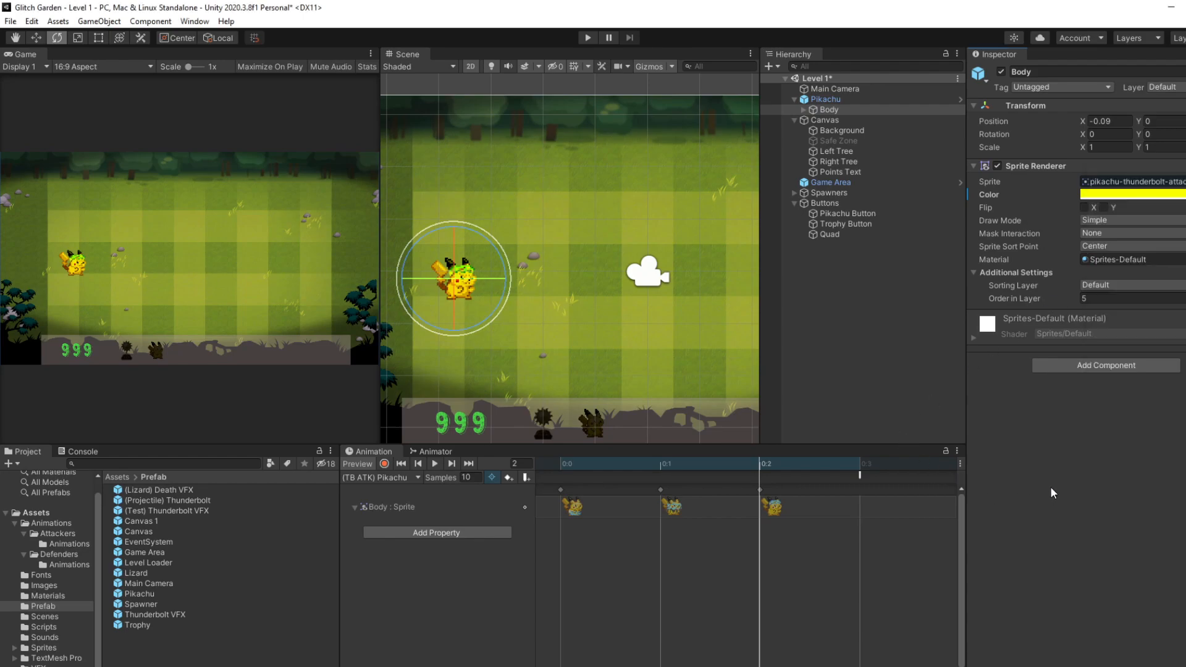
click(559, 465)
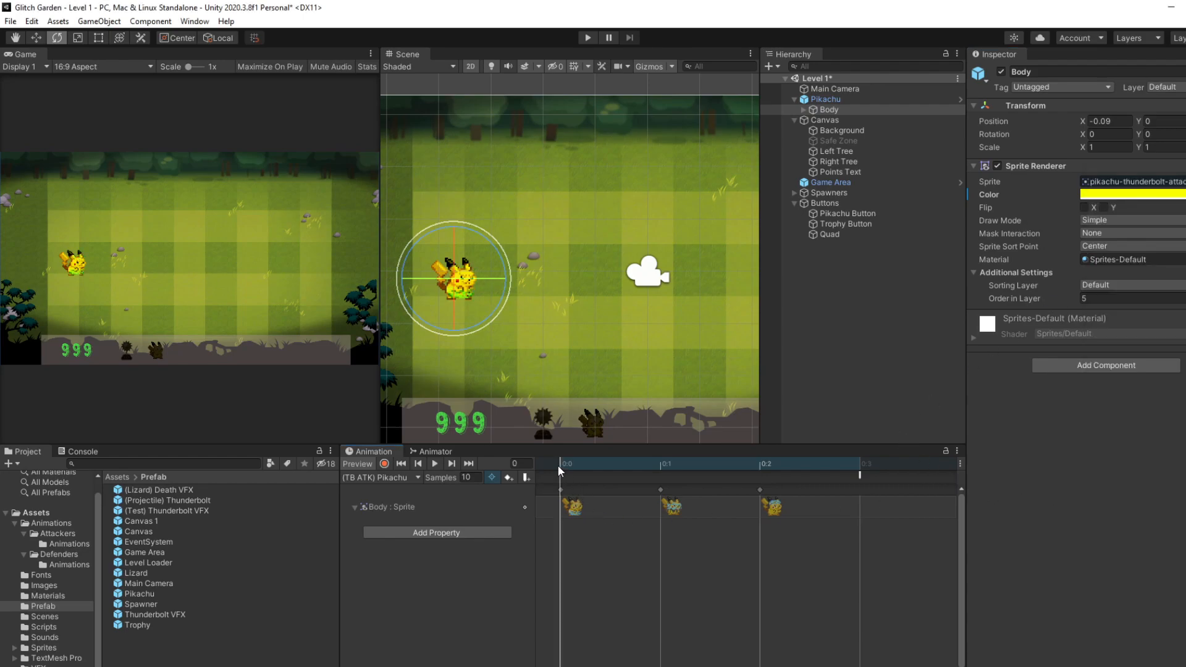
click(1089, 194)
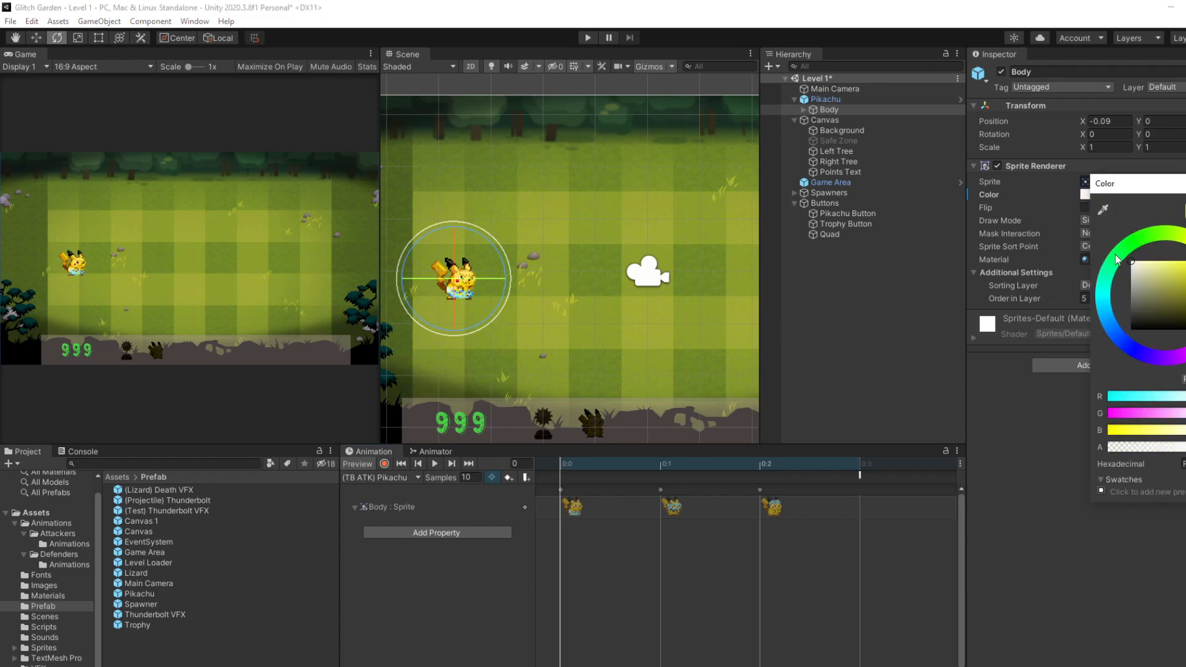
click(773, 506)
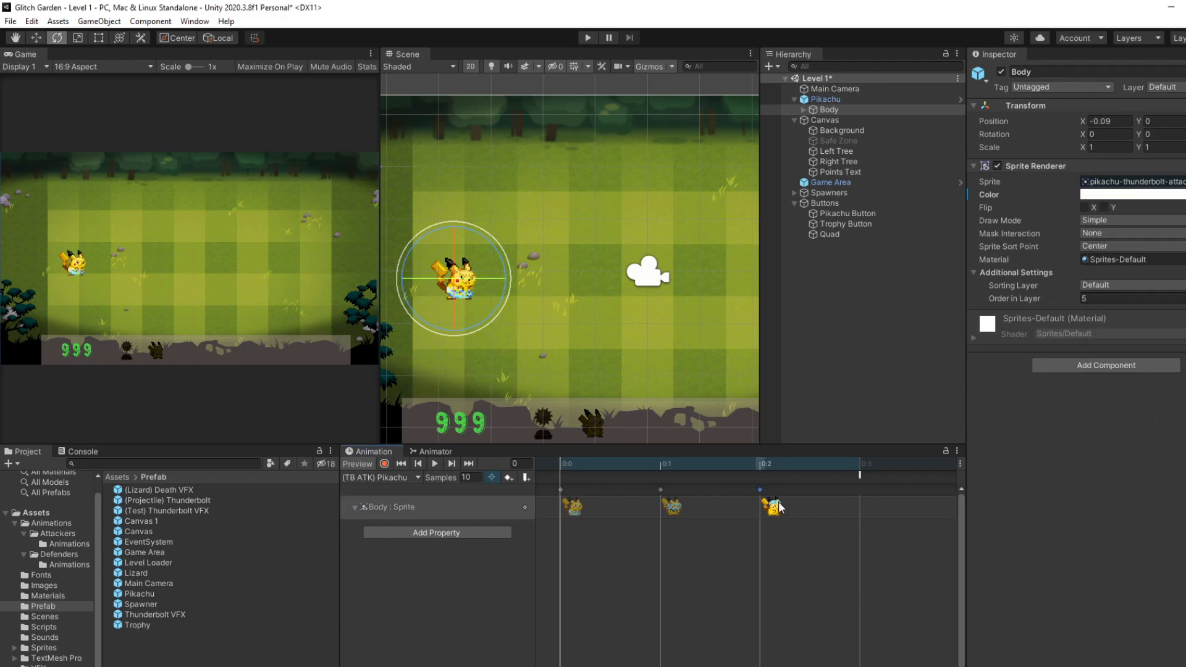
click(1088, 195)
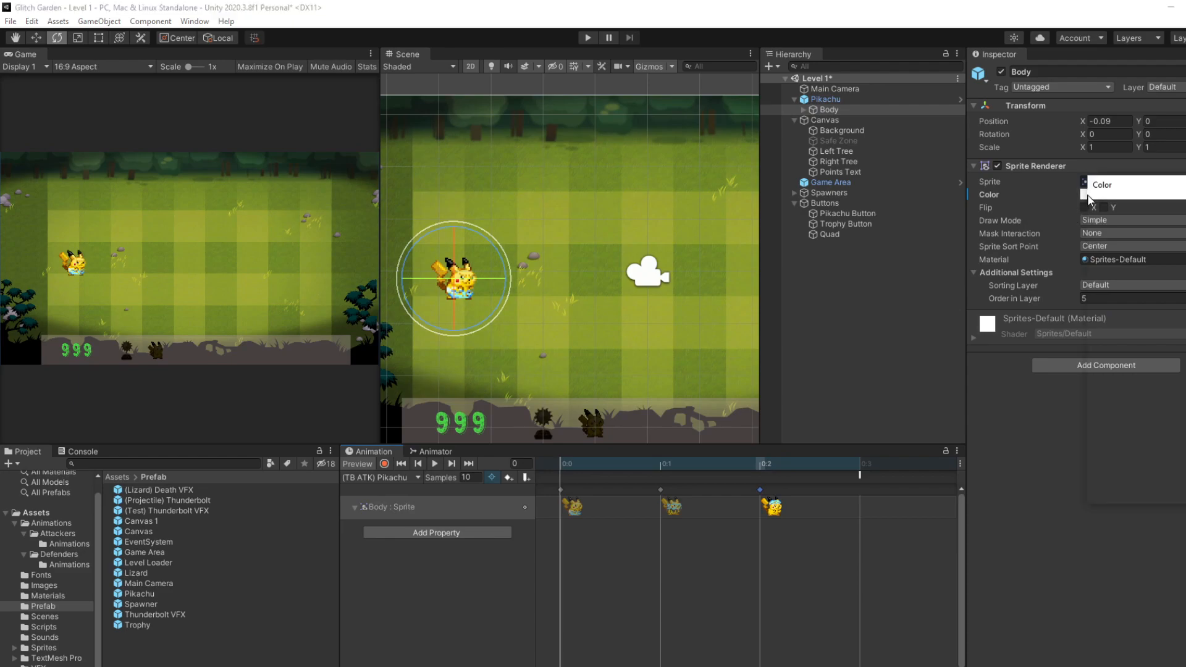
click(773, 577)
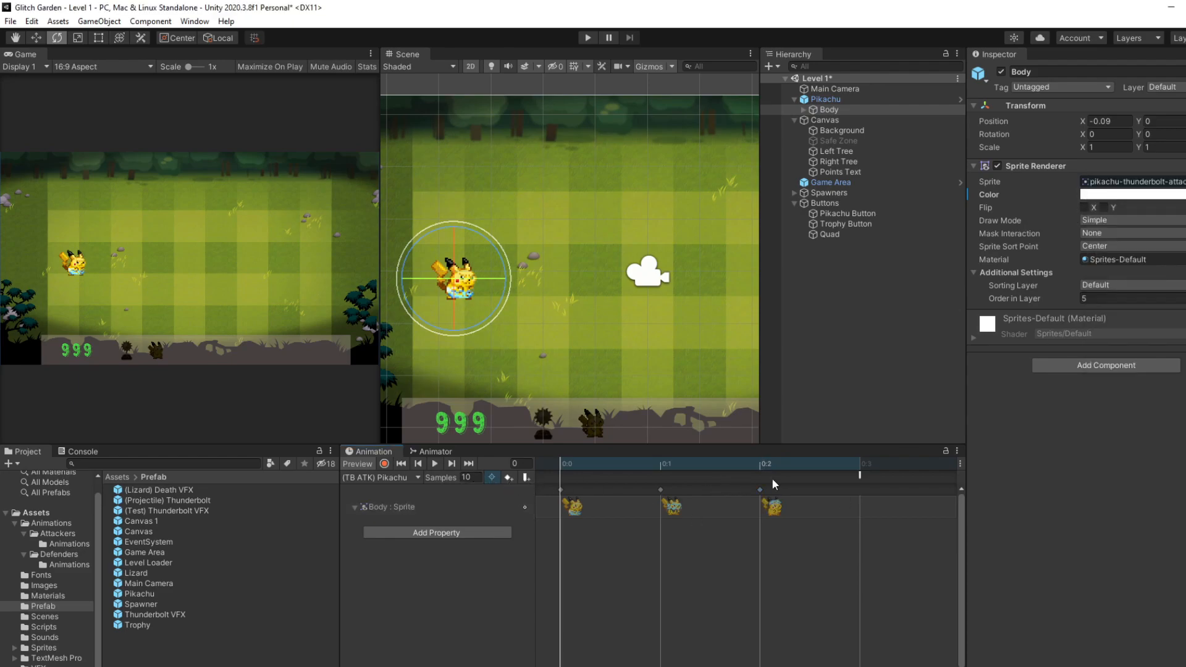
- Try to add keyframes to the Body's sprite track using the keys at 0:0 and 0:2, with recording turned on
click(760, 490)
click(506, 478)
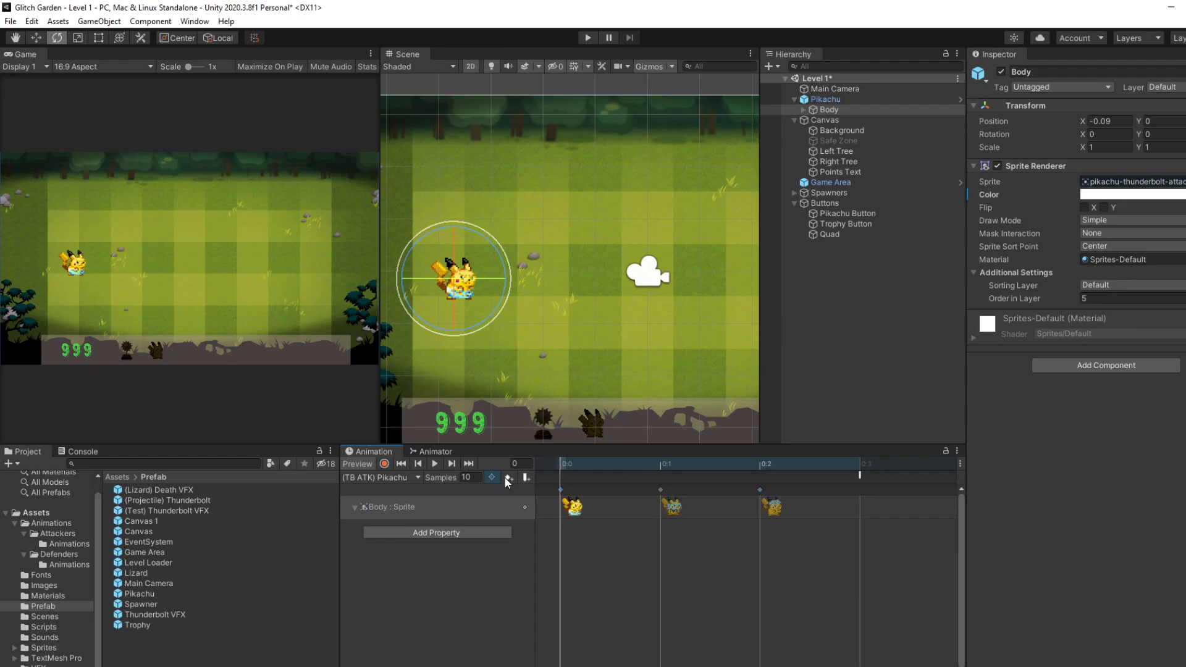
click(765, 494)
click(508, 479)
click(384, 464)
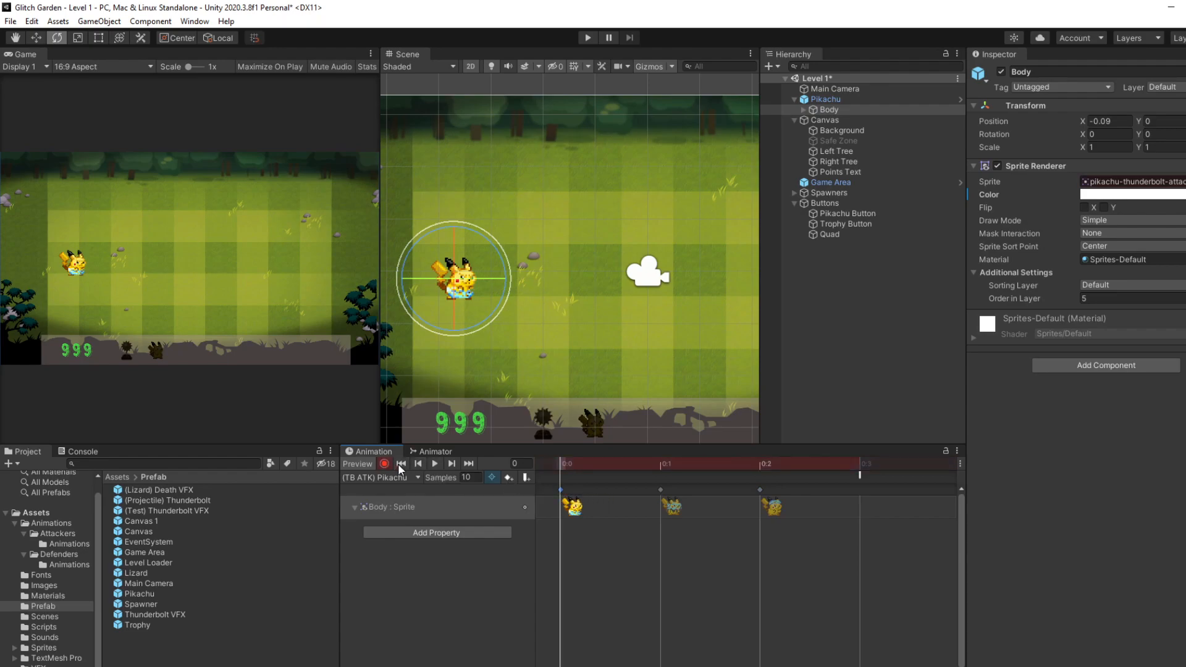
click(760, 491)
click(509, 478)
mouse_move(562, 491)
mouse_down()
mouse_move(815, 501)
mouse_move(584, 490)
mouse_up()
click(853, 492)
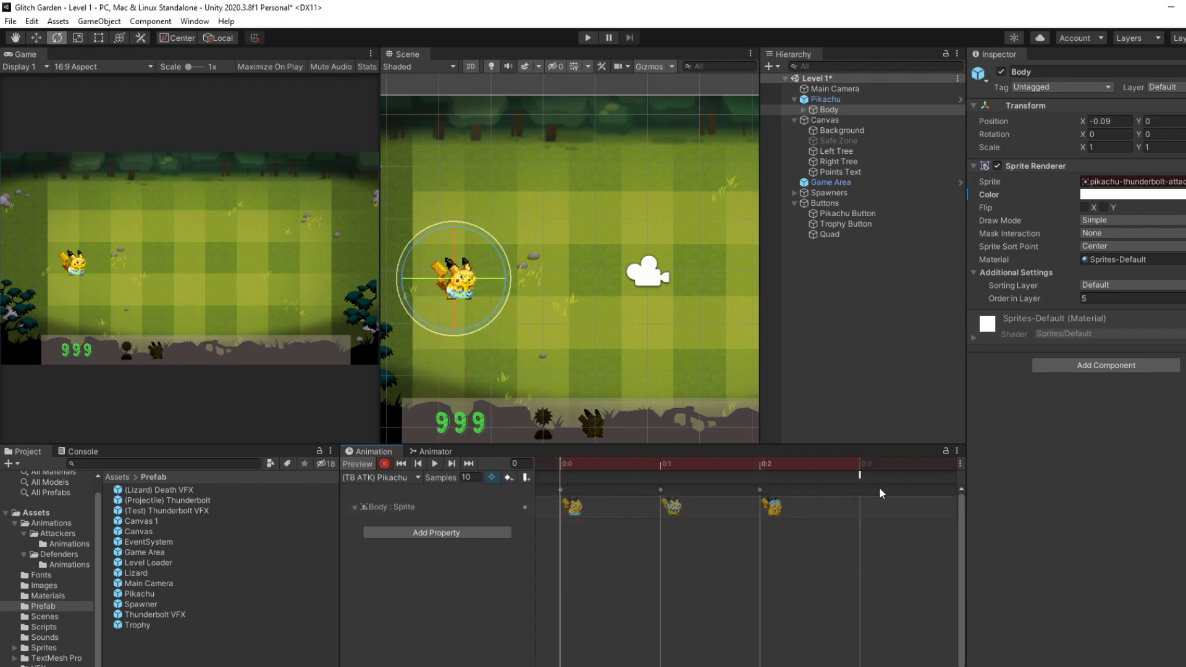
- Add a Body sprite keyframe at 0:3 of the (TB ATK) Pikachu clip and turn off recording
click(860, 476)
click(873, 504)
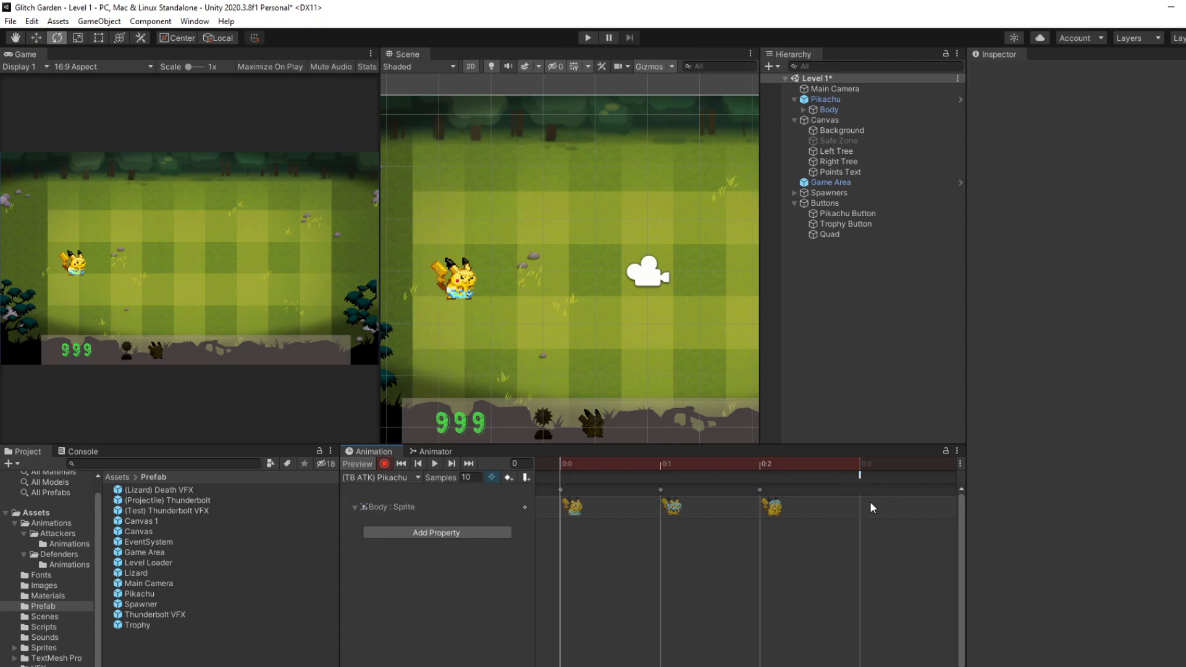
click(858, 464)
click(508, 479)
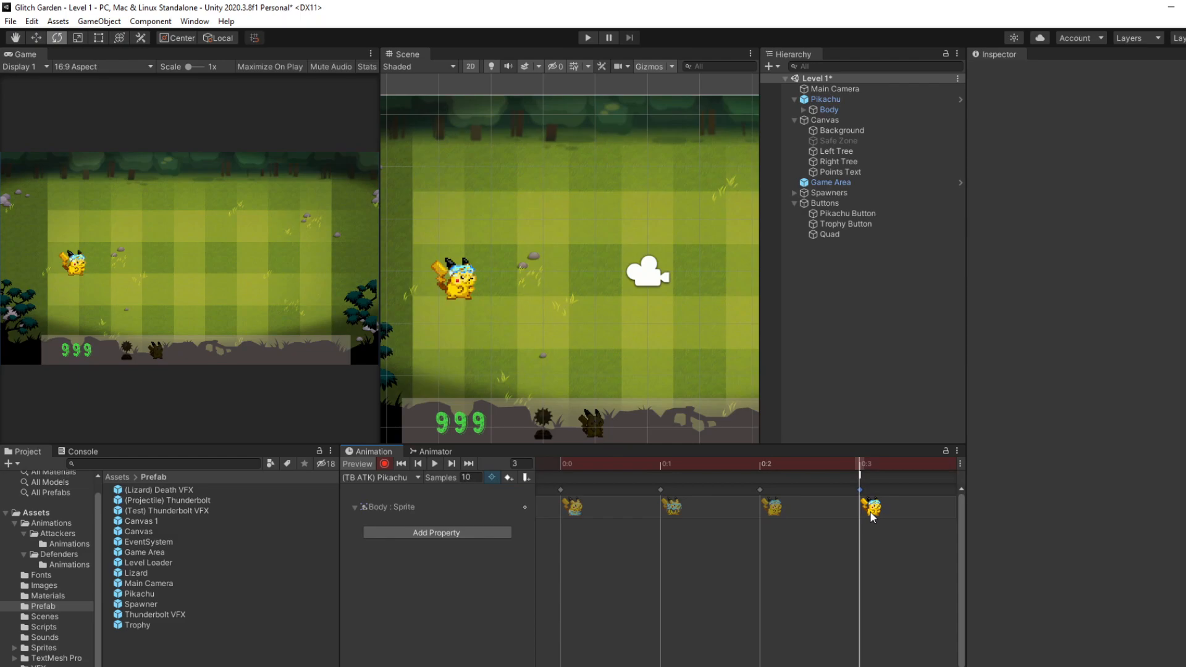
click(588, 506)
click(385, 463)
click(863, 510)
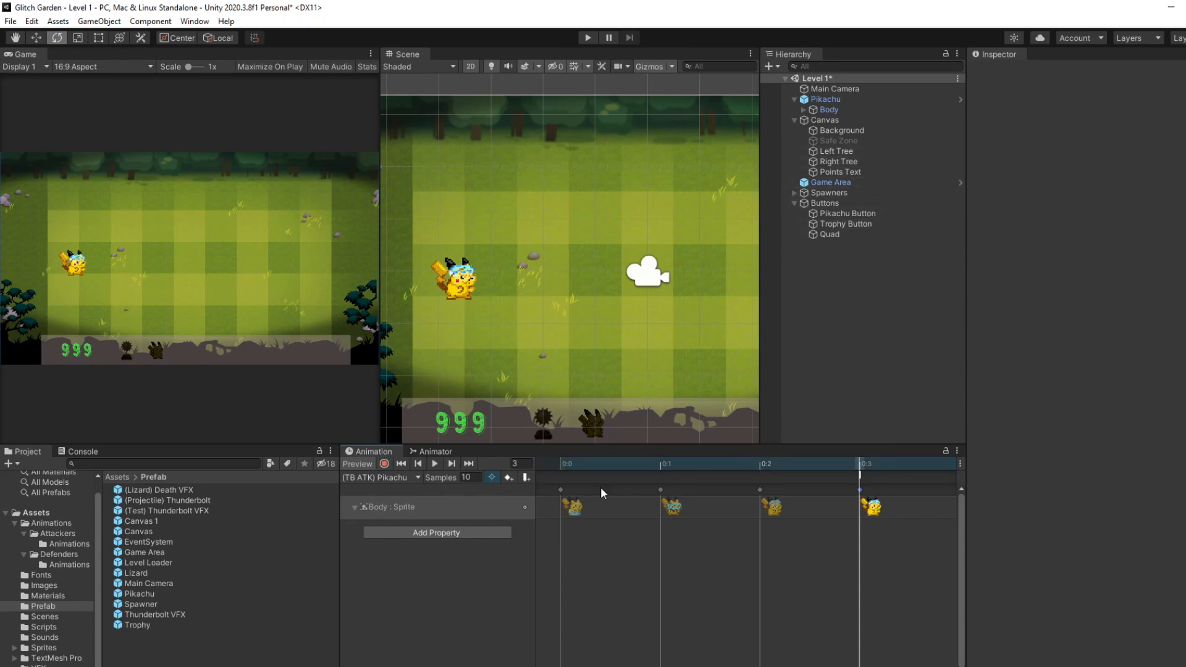
- Select Pikachu's Body and try tinting its sprite yellow-green at 0:3 of the clip
click(892, 100)
click(891, 109)
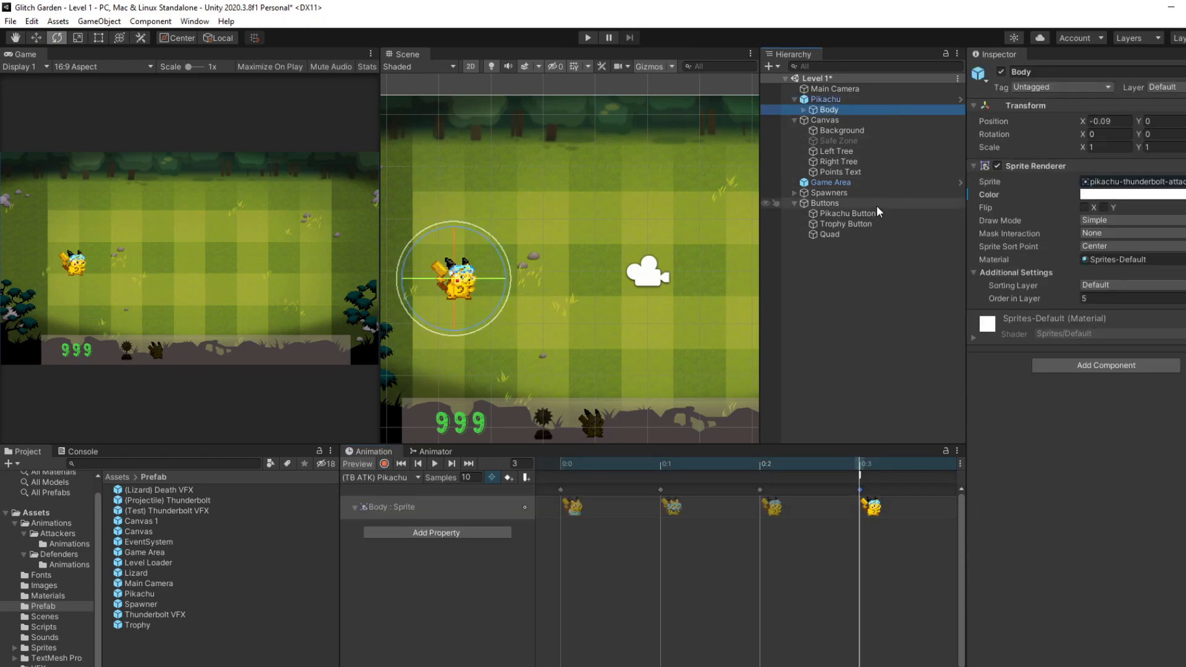
click(1131, 194)
click(1183, 237)
mouse_move(1178, 277)
mouse_down()
mouse_move(1185, 263)
mouse_move(1185, 298)
mouse_move(1185, 263)
mouse_up()
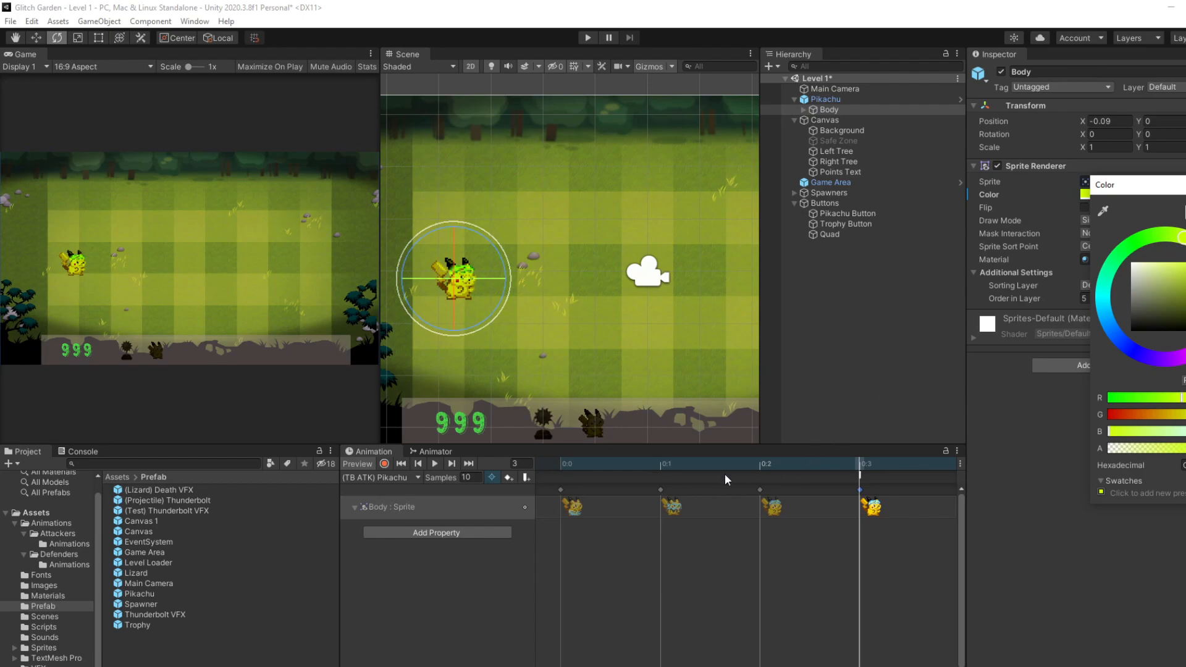
click(726, 577)
click(590, 509)
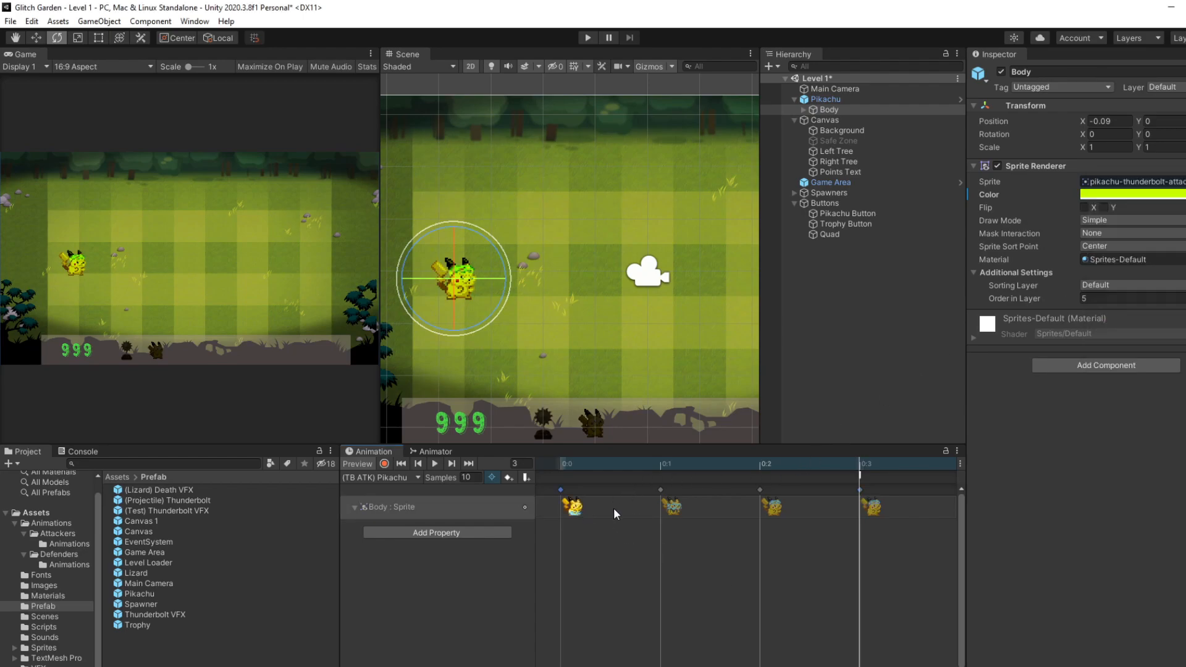
- Delete the 0:3 keyframe, try adding it again and remove the re-added key
click(859, 491)
key(Delete)
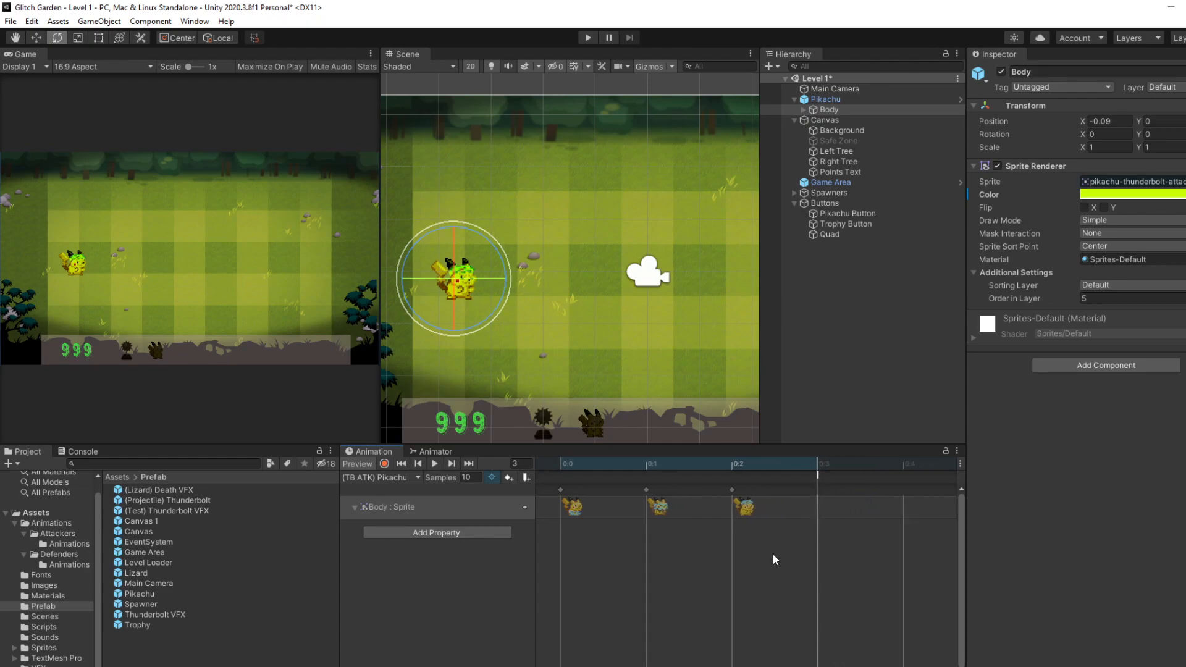
click(513, 477)
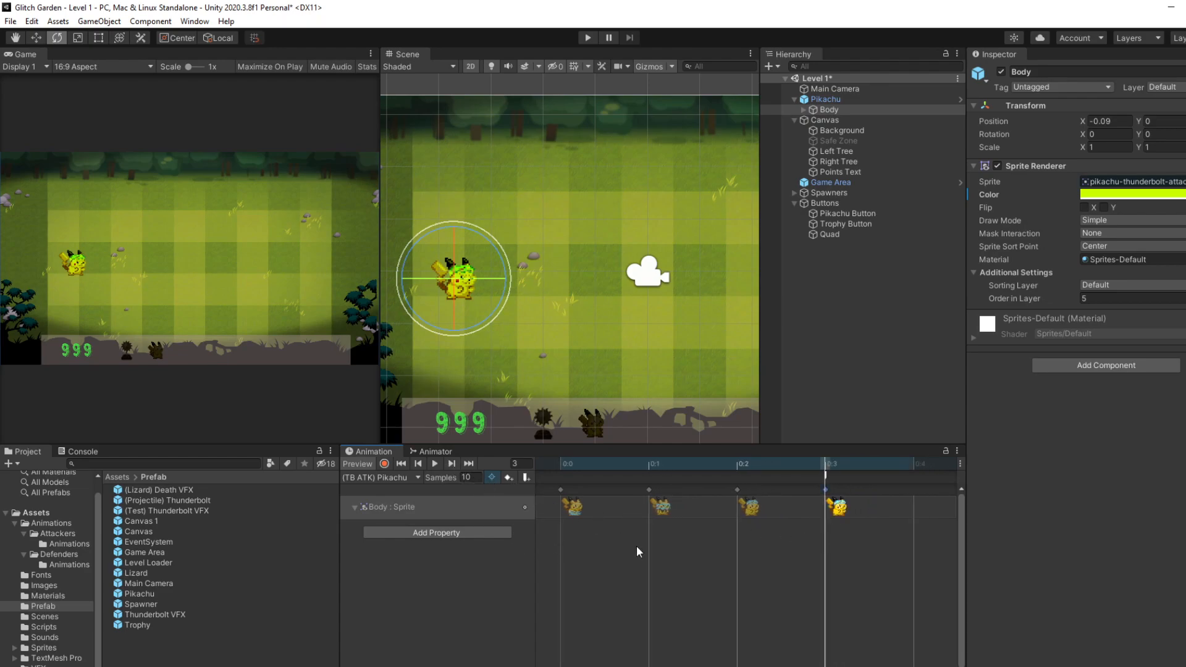
click(588, 553)
click(841, 512)
right_click(844, 516)
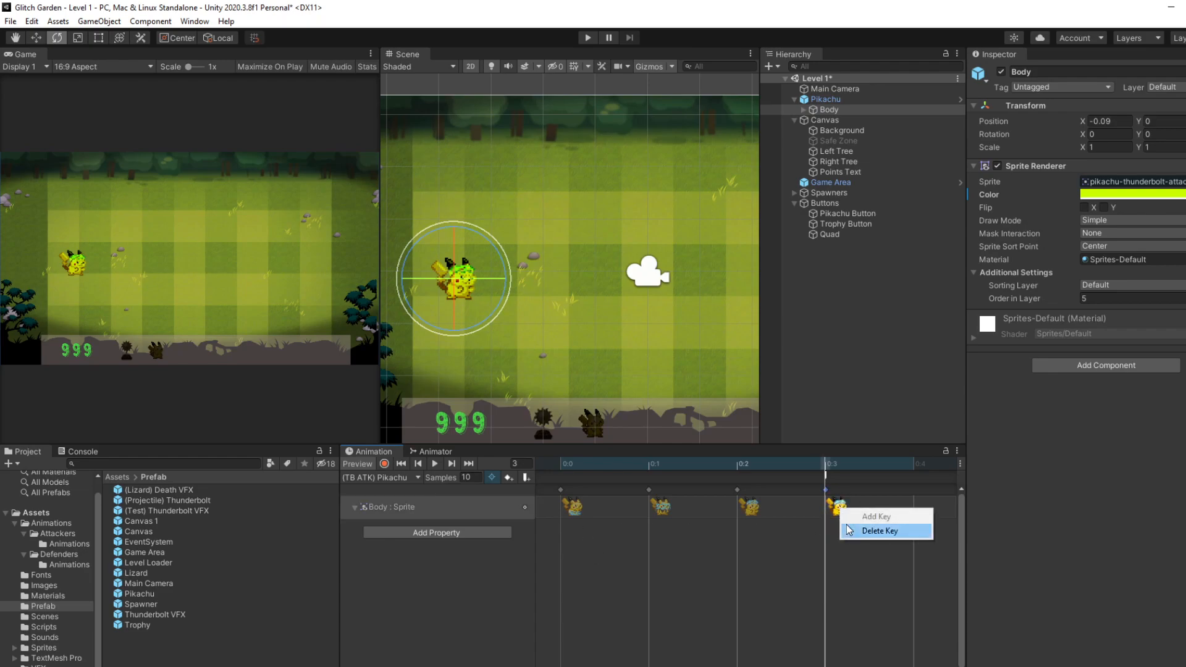
click(865, 529)
- Reset the Body's Sprite Renderer color to white
click(1132, 194)
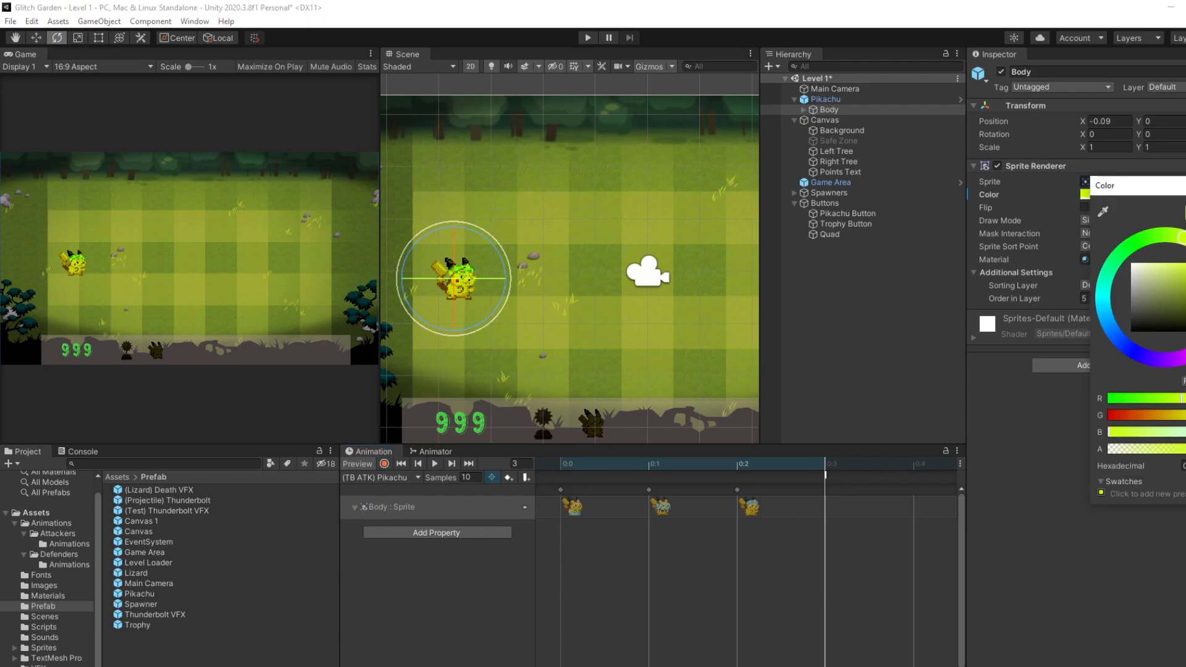
click(1185, 185)
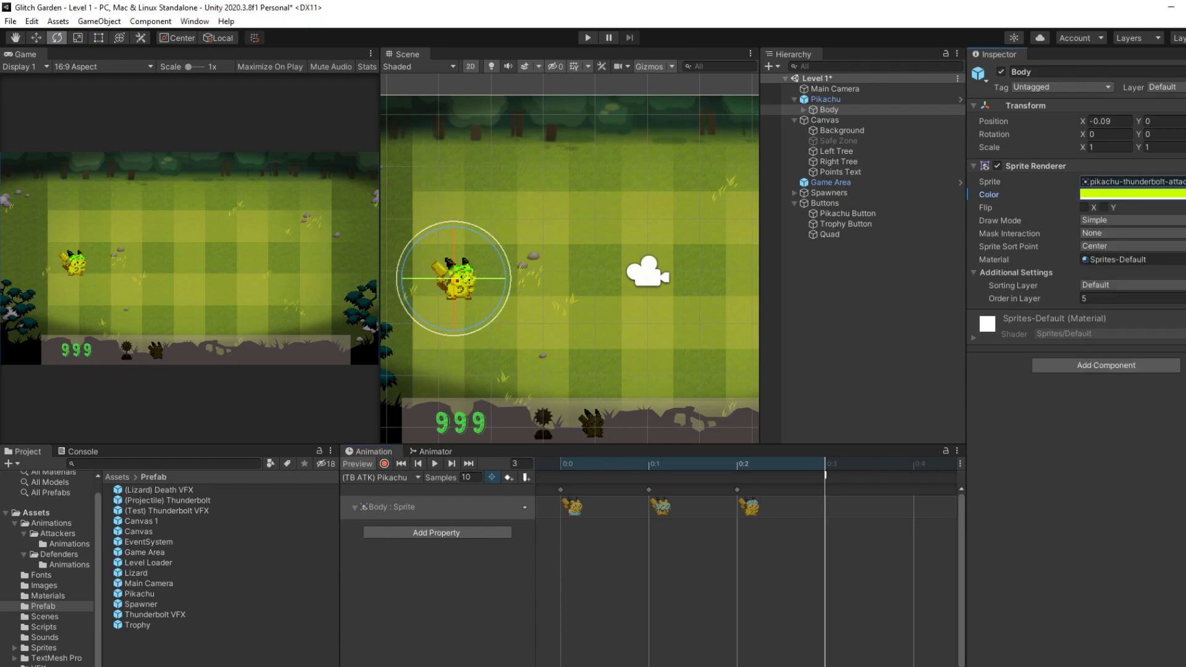
click(1167, 195)
drag(1154, 277, 1117, 263)
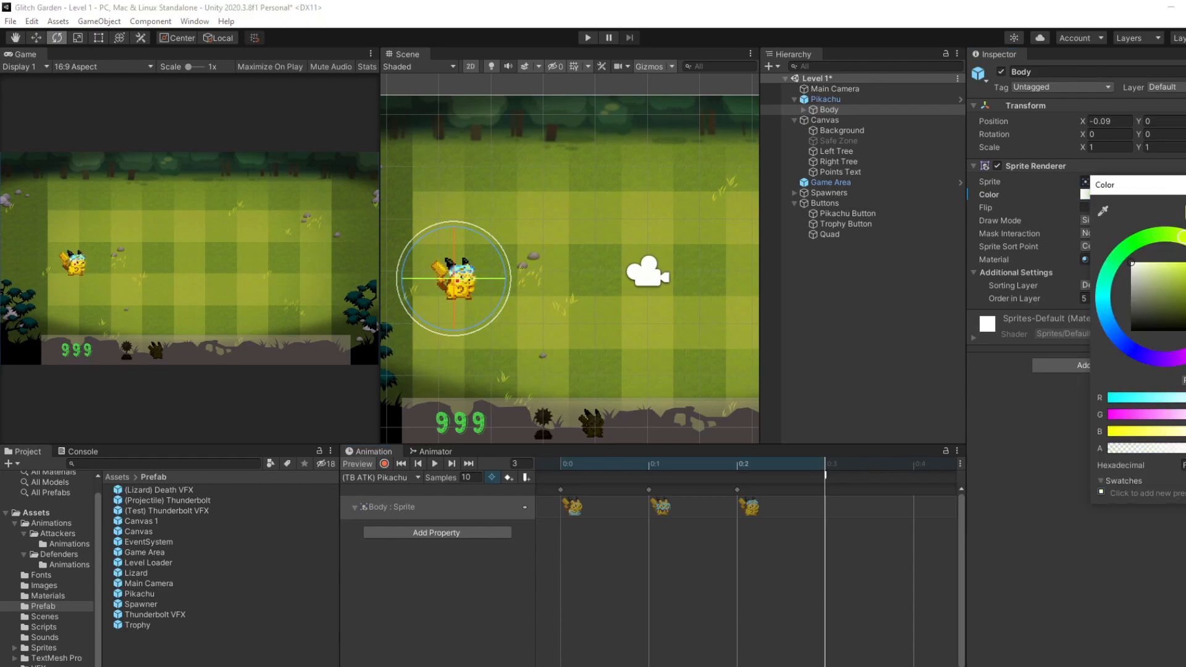
click(566, 510)
click(824, 517)
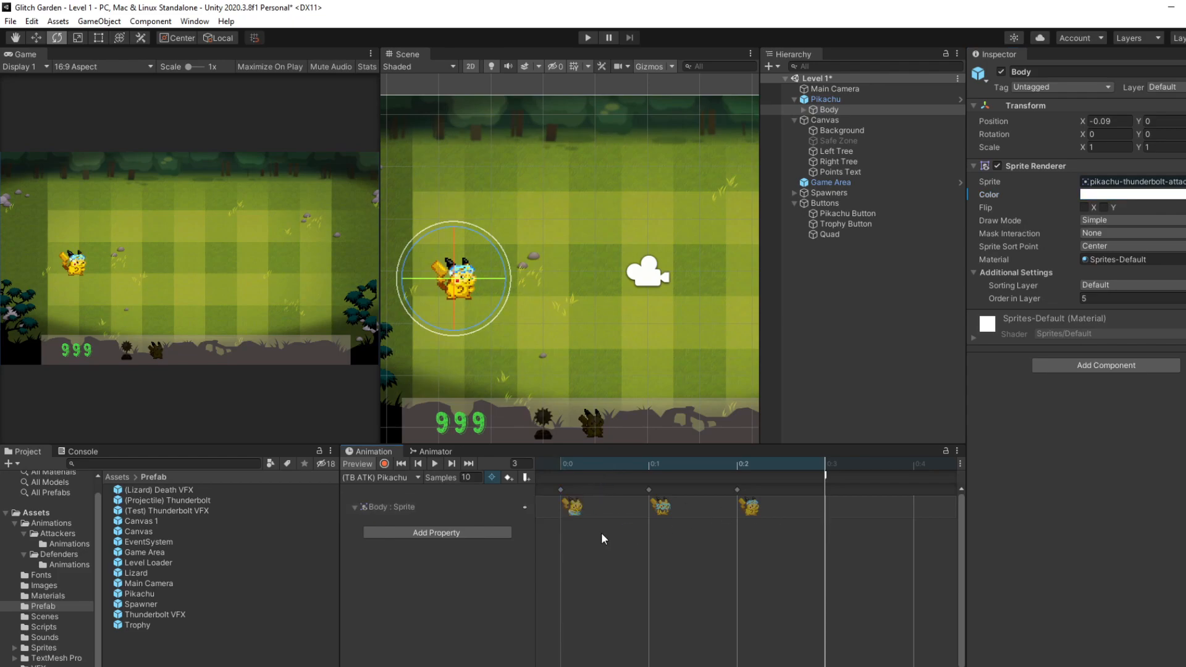
- Switch to the browser to check the Completing Animation Challenge lecture on Udemy and return to Unity
click(388, 479)
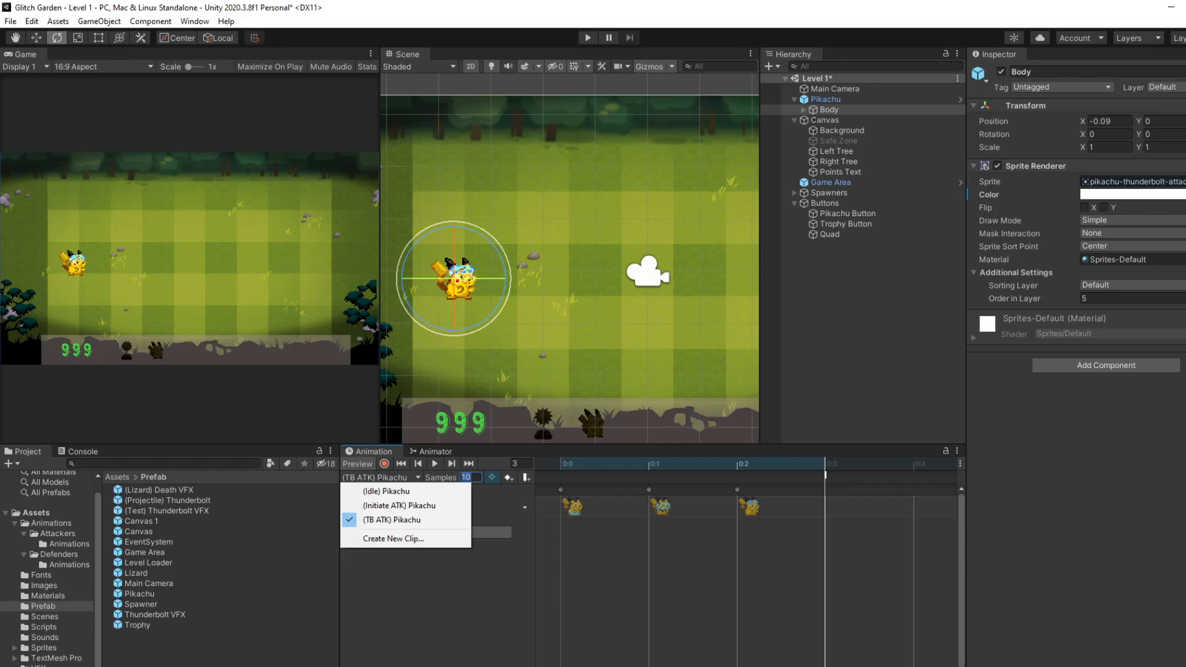
key(alt+Tab)
click(610, 338)
click(609, 342)
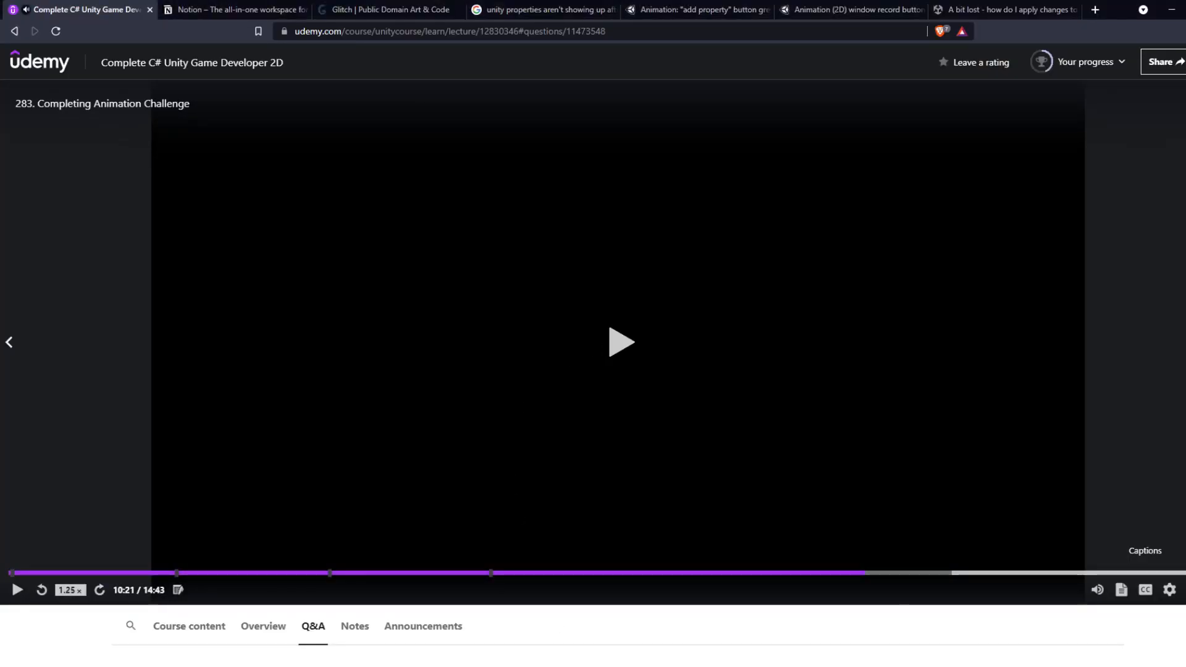
key(alt+Tab)
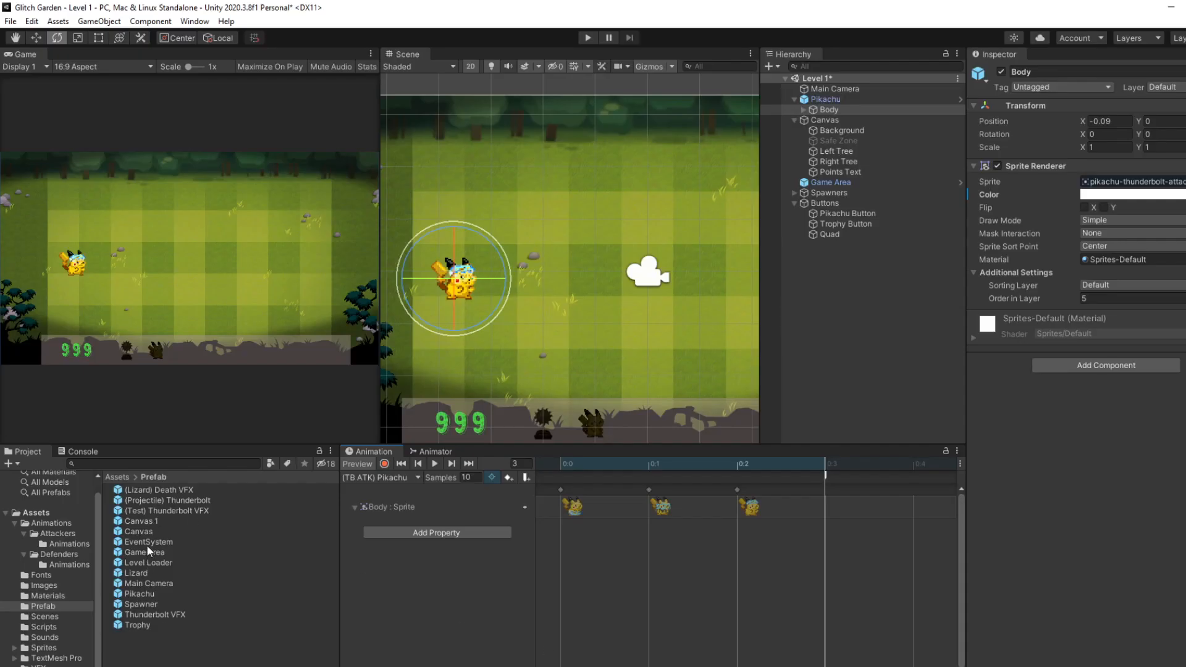
- Inspect the Trophy prefab and the animated properties of its Trophy-Float clip in the Defenders animations folder
click(134, 624)
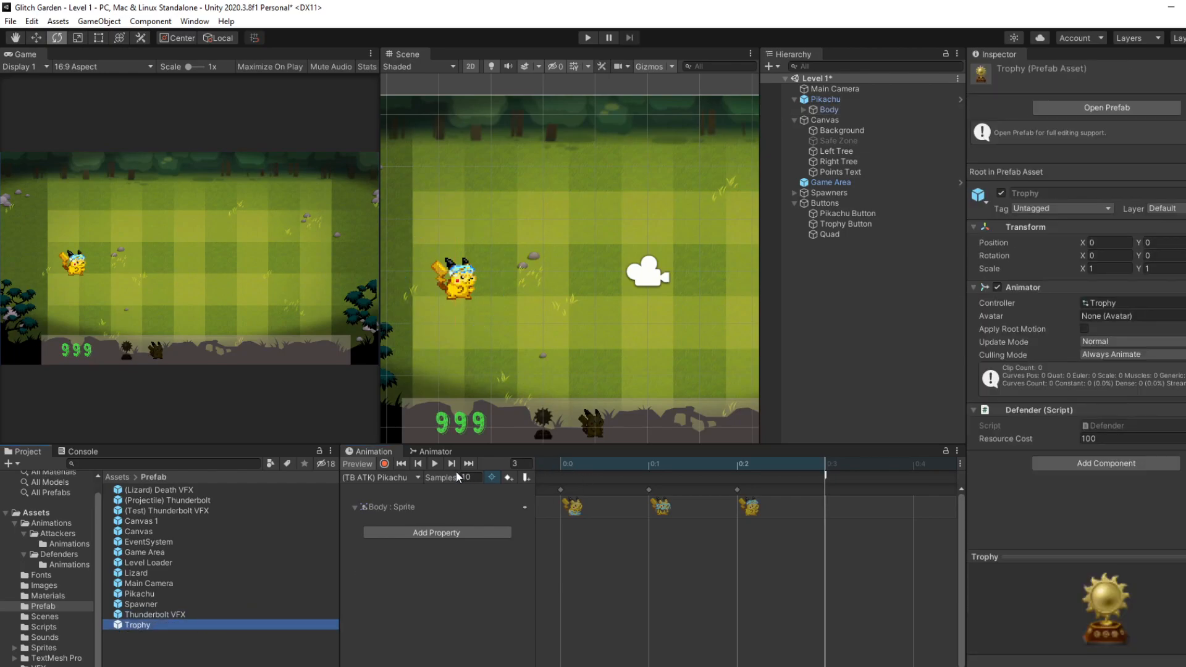
click(66, 565)
click(137, 532)
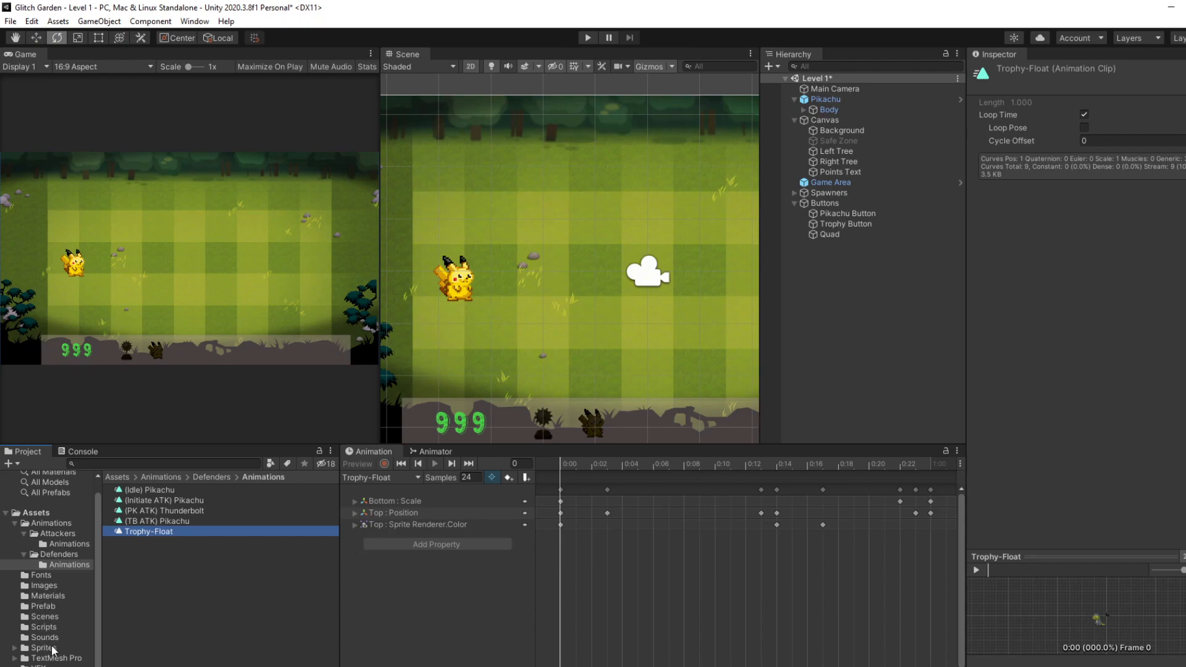
- Look through the Defenders animation clips, comparing the tracks of (PK ATK) Thunderbolt and (TB ATK) Pikachu
click(49, 606)
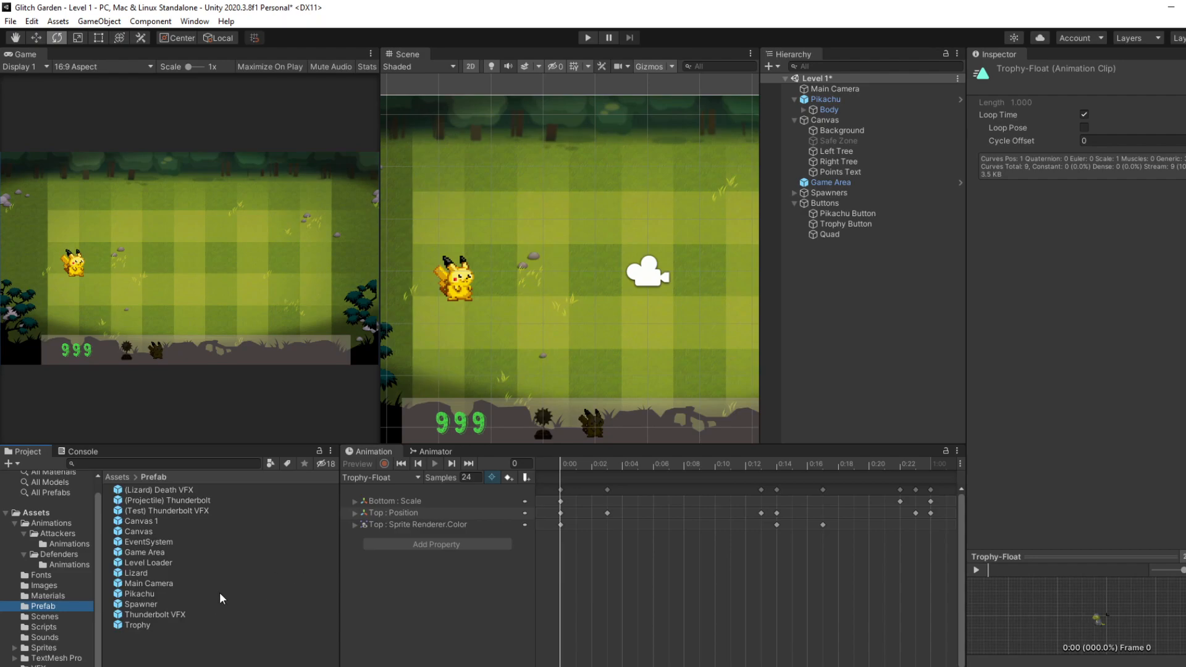
click(57, 564)
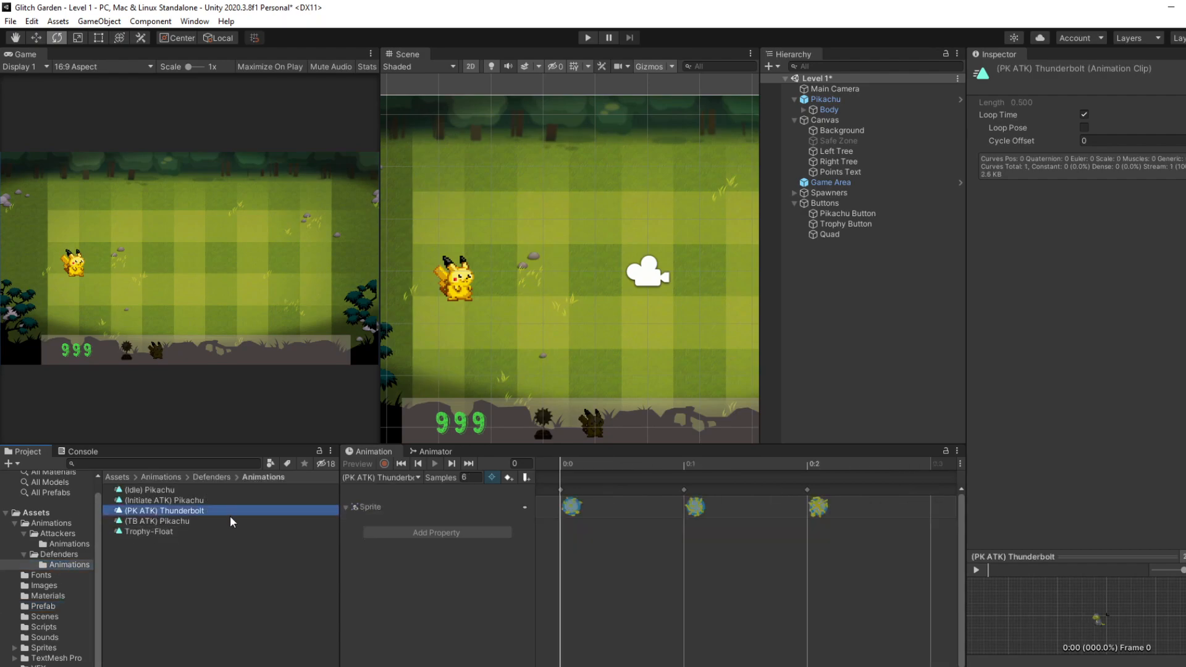
key(Up)
key(Down)
key(Down)
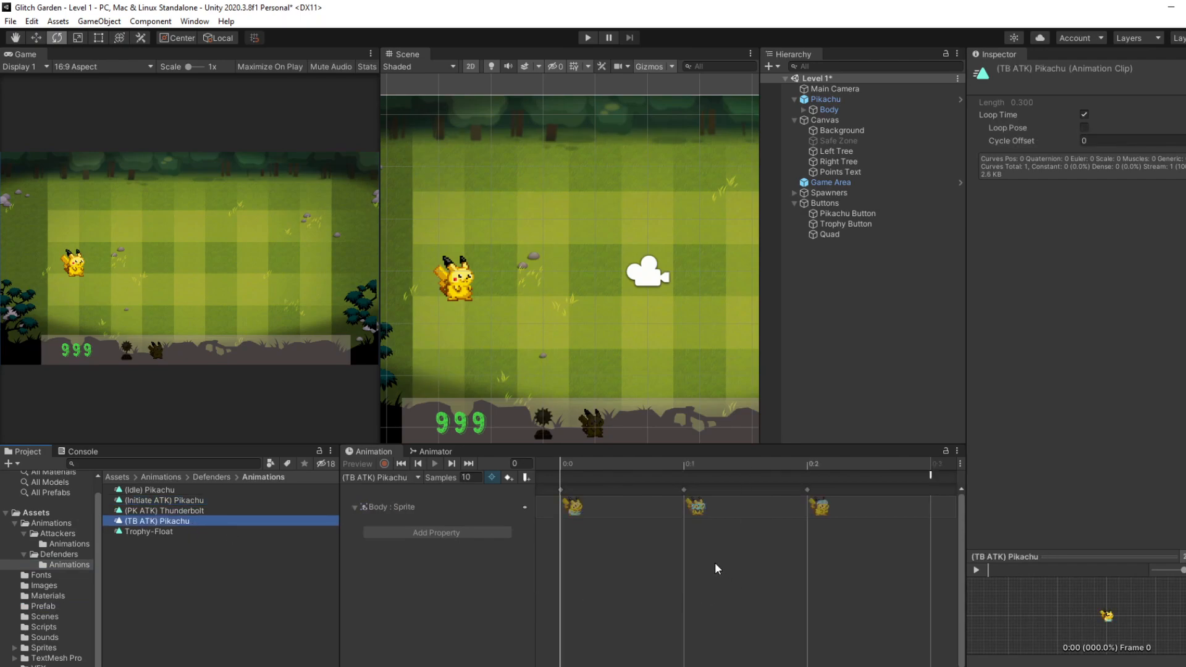
click(429, 523)
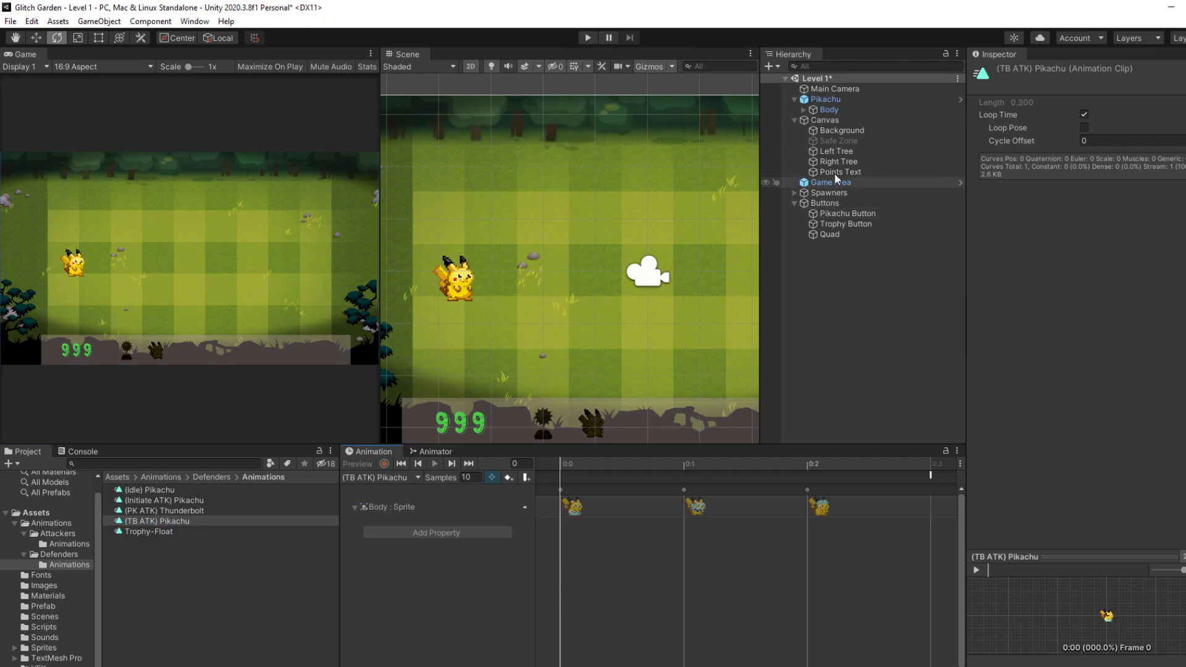
- Select the Pikachu instance's Body and list the Sprite Renderer properties that can be added to the (Idle) Pikachu clip
click(841, 100)
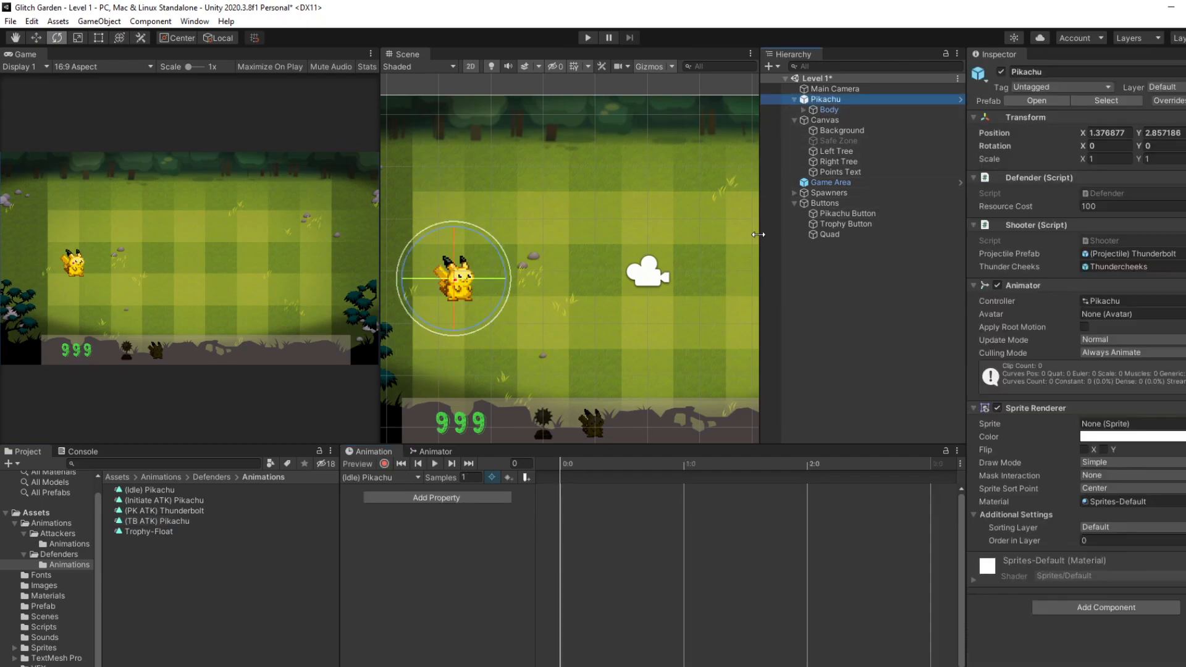
click(855, 107)
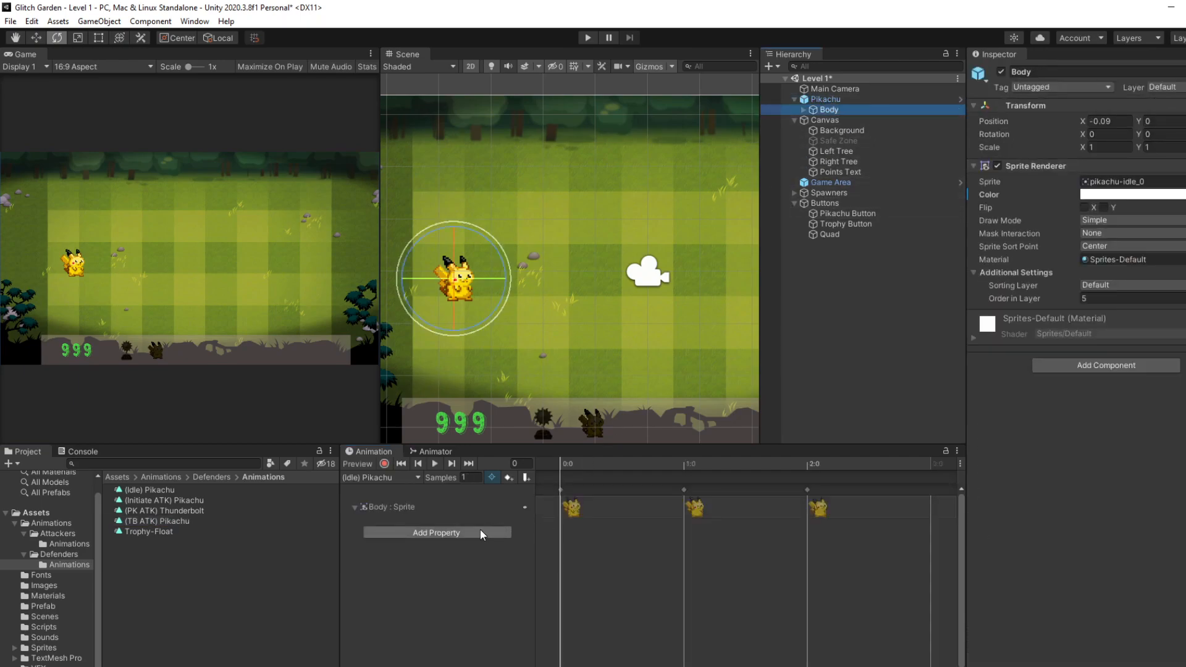
click(449, 531)
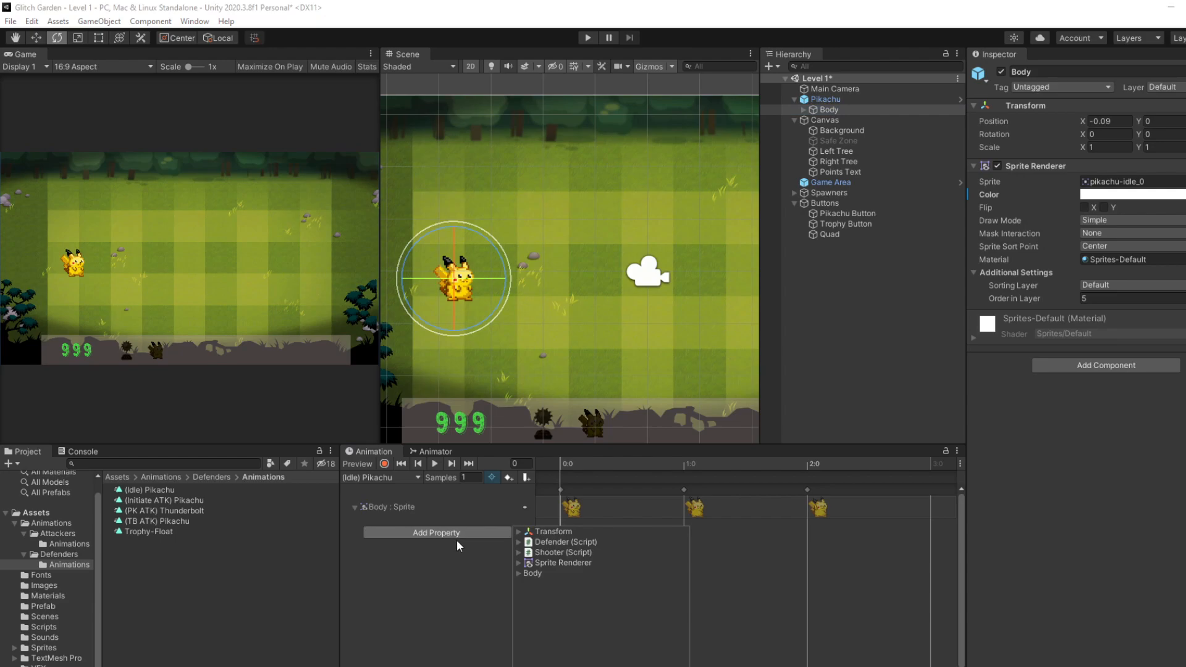
click(519, 563)
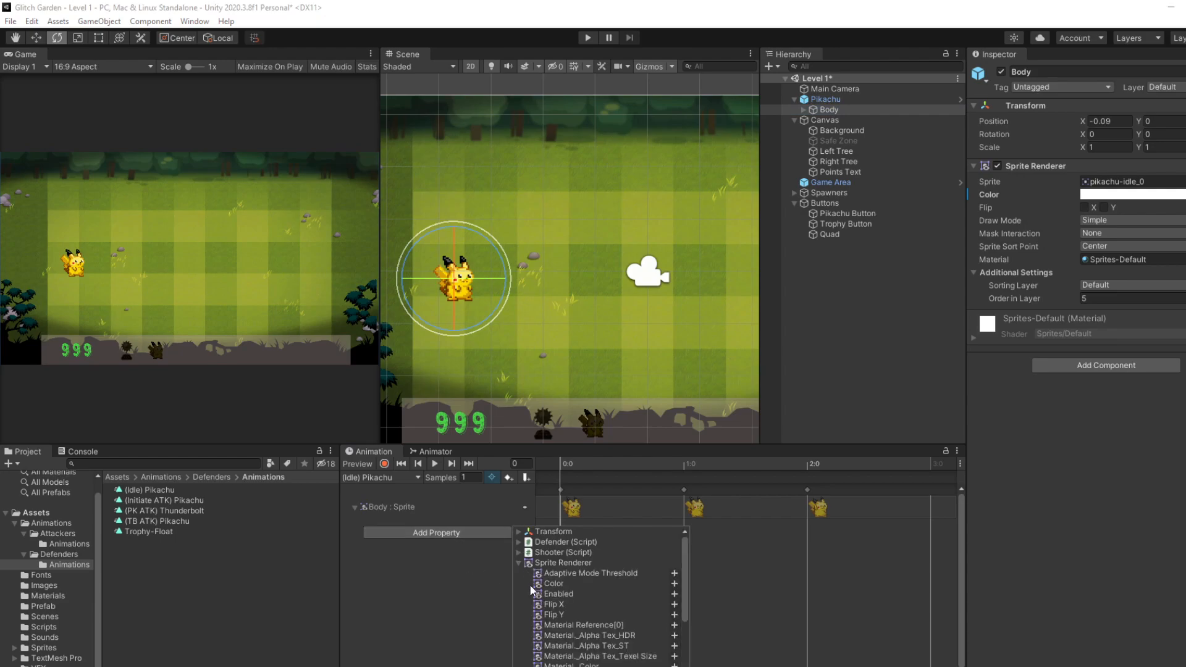
- Add the Sprite Renderer Color property to the (Idle) Pikachu clip and remove it from the Pikachu root object
click(675, 584)
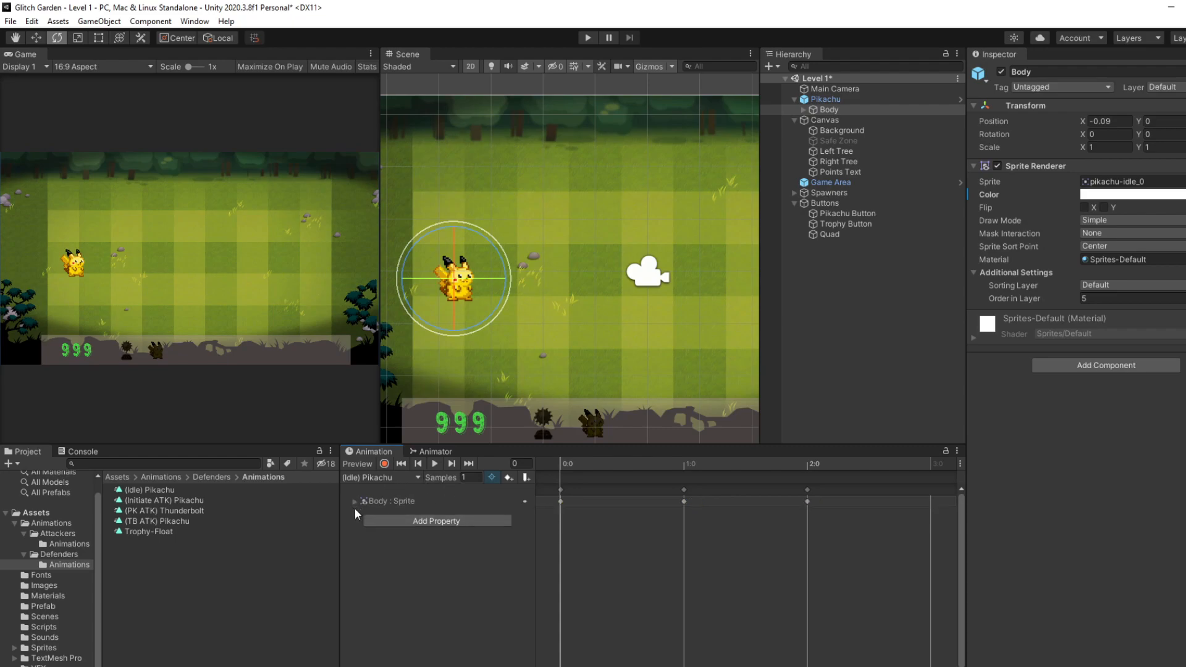
click(832, 101)
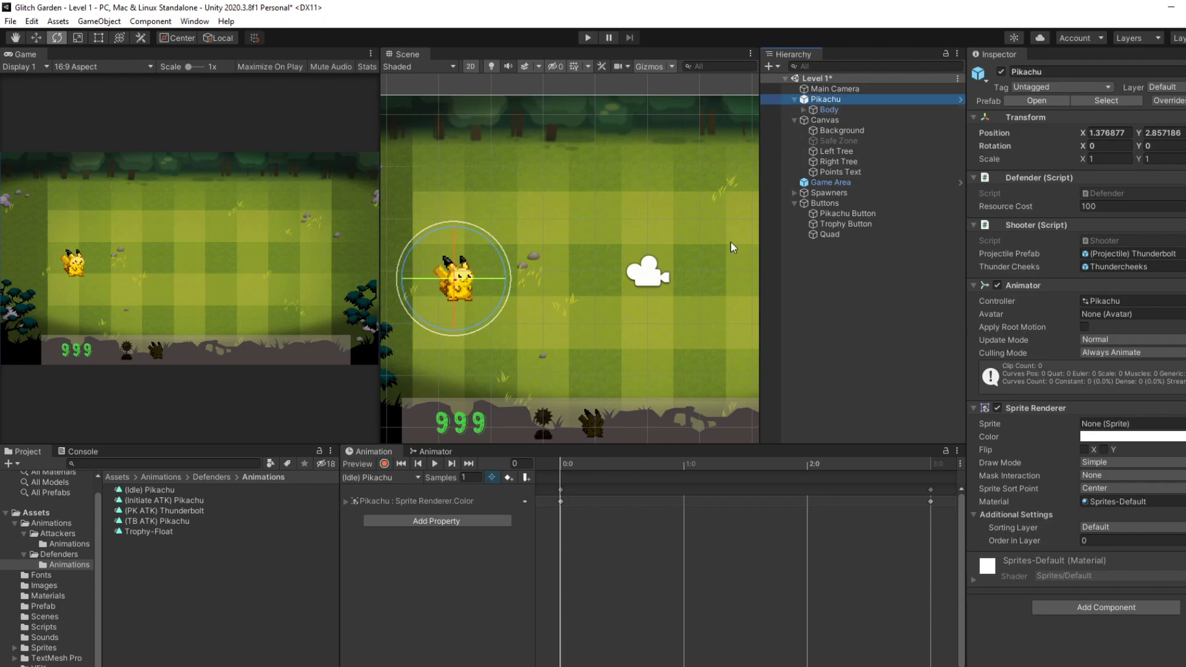
click(546, 506)
click(402, 502)
right_click(404, 502)
click(407, 508)
- Add the Body child's Sprite Renderer Color property to the (Idle) Pikachu clip and select the keyframe at 0:0
click(421, 499)
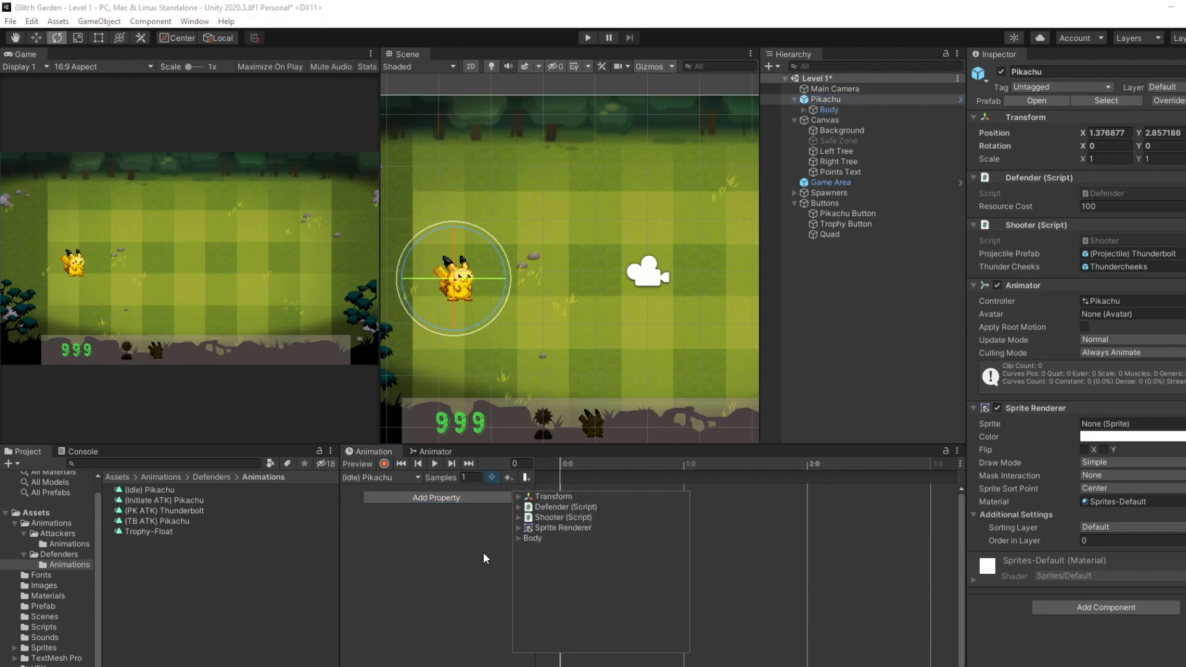
click(519, 538)
click(527, 569)
scroll(545, 598, down, 3)
click(675, 512)
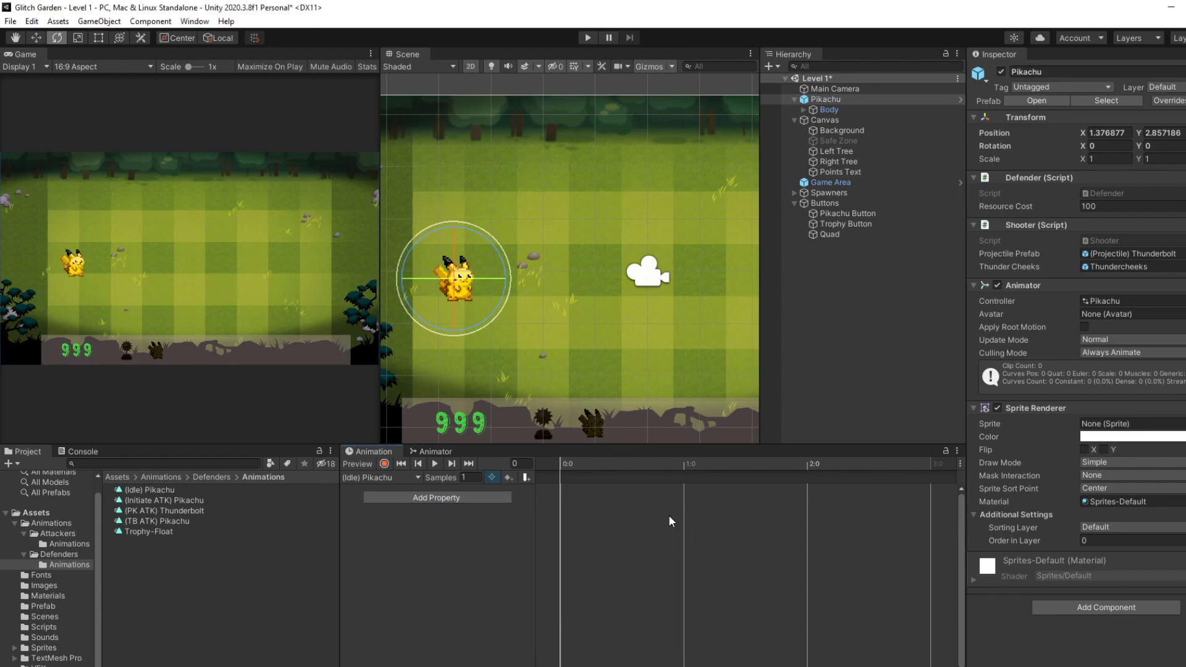
click(821, 110)
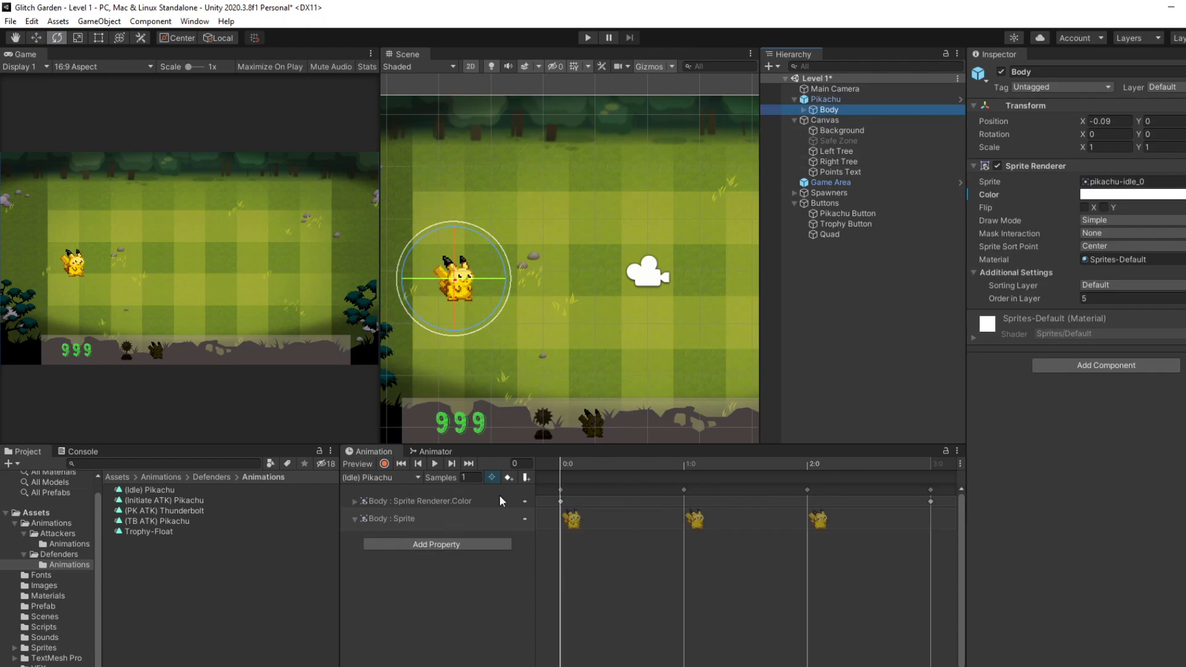
click(561, 491)
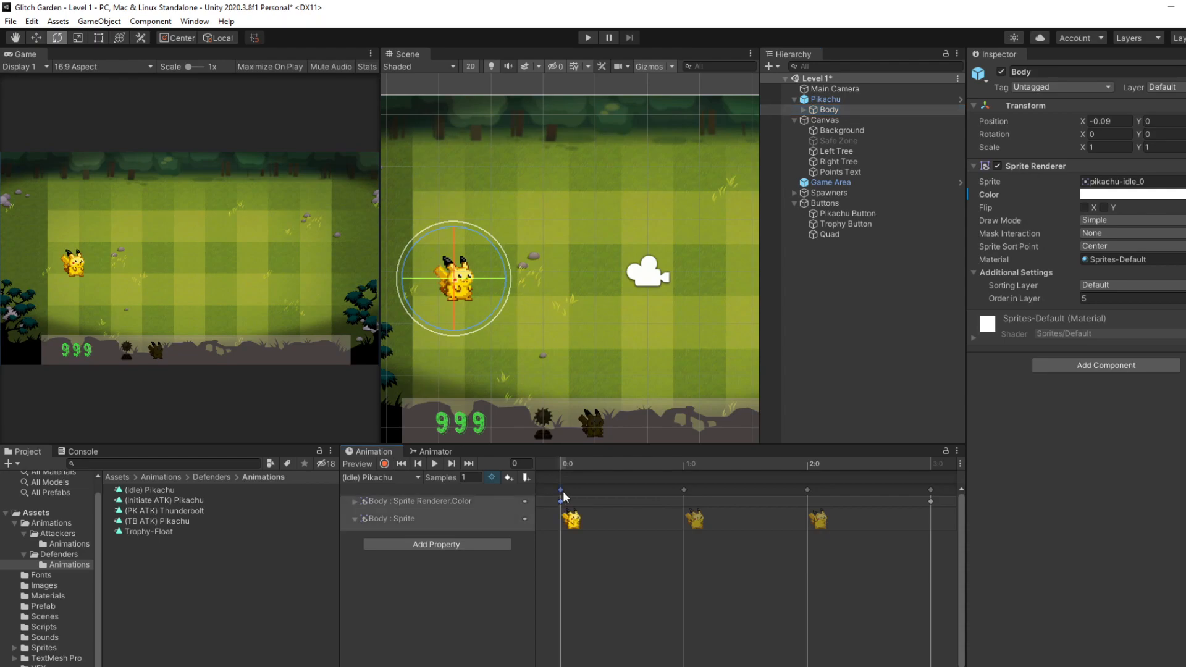
- Remove the Body Sprite Renderer Color property from the (Idle) Pikachu clip
click(452, 502)
right_click(473, 502)
click(513, 508)
- Switch to the (Initiate ATK) Pikachu clip and move the playhead to 0:1
click(383, 478)
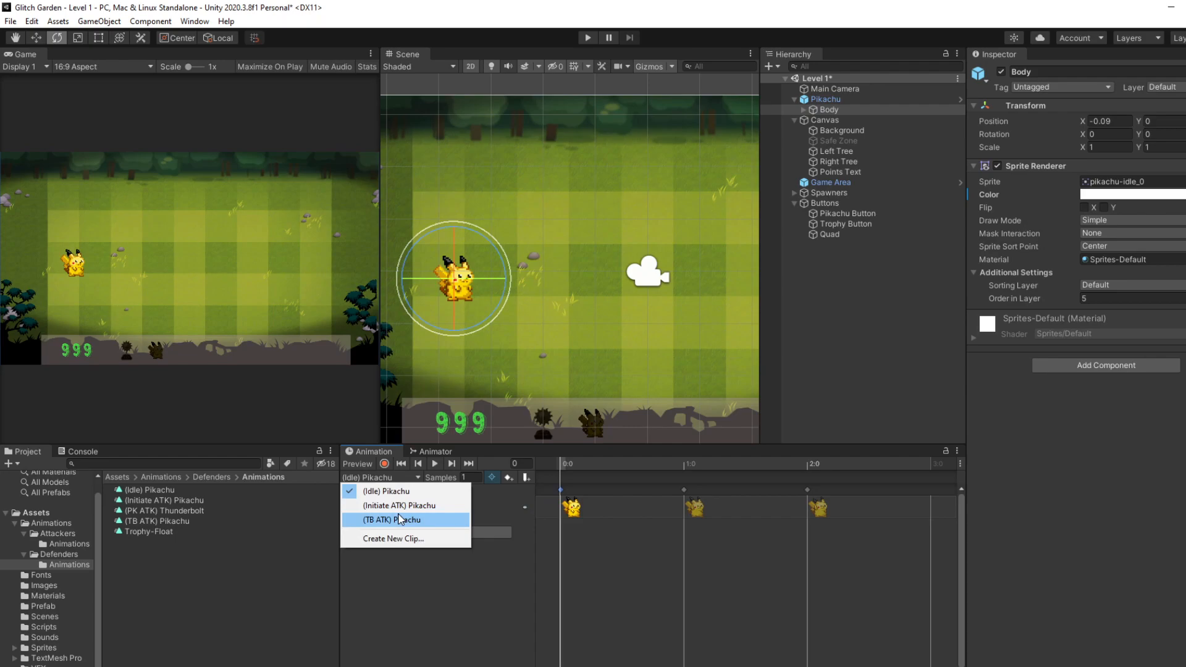
click(402, 505)
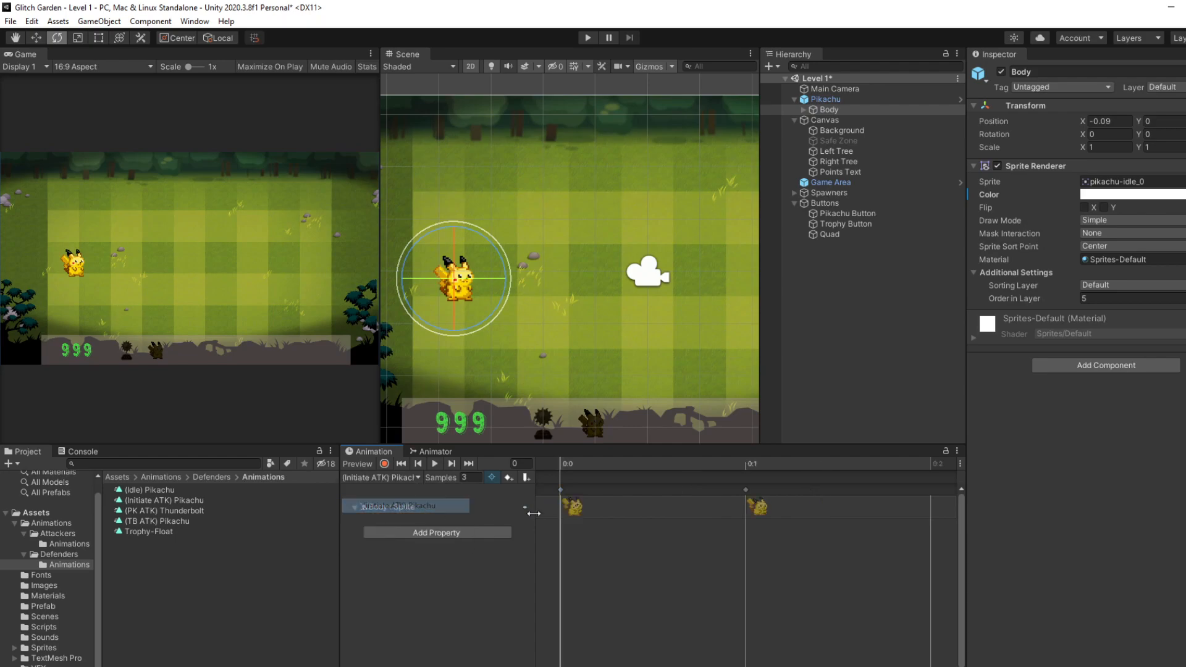
click(746, 490)
click(557, 487)
click(560, 489)
drag(561, 490, 593, 496)
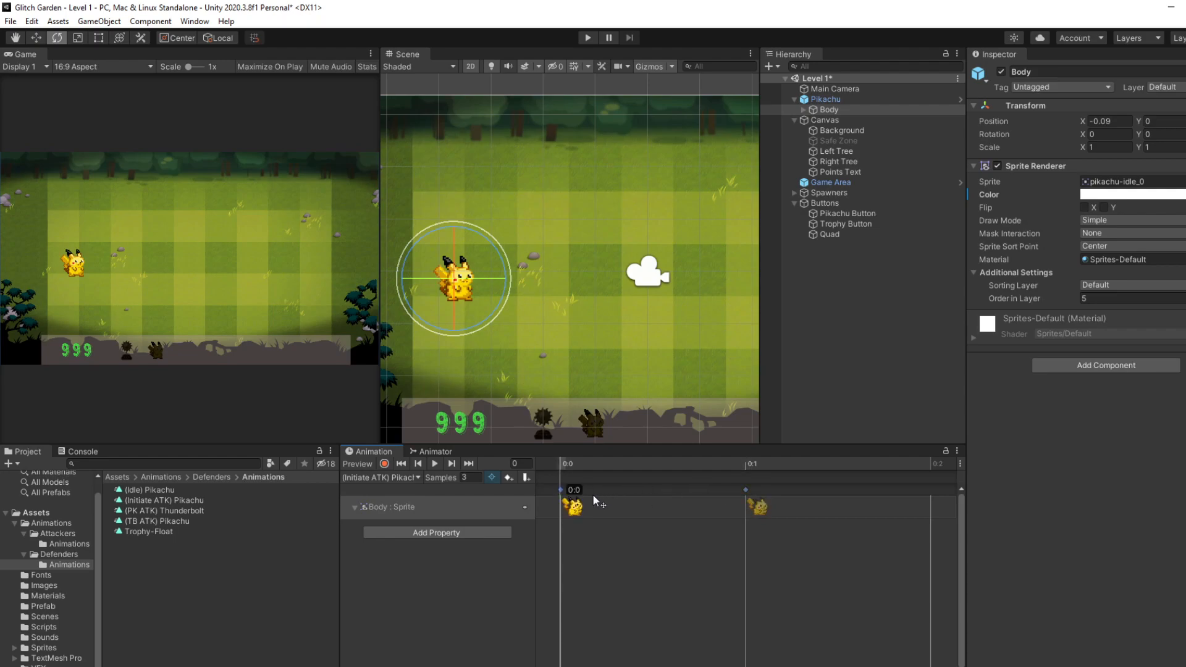
mouse_move(746, 466)
mouse_down()
mouse_move(609, 465)
mouse_move(755, 469)
mouse_move(607, 476)
mouse_move(744, 483)
mouse_up()
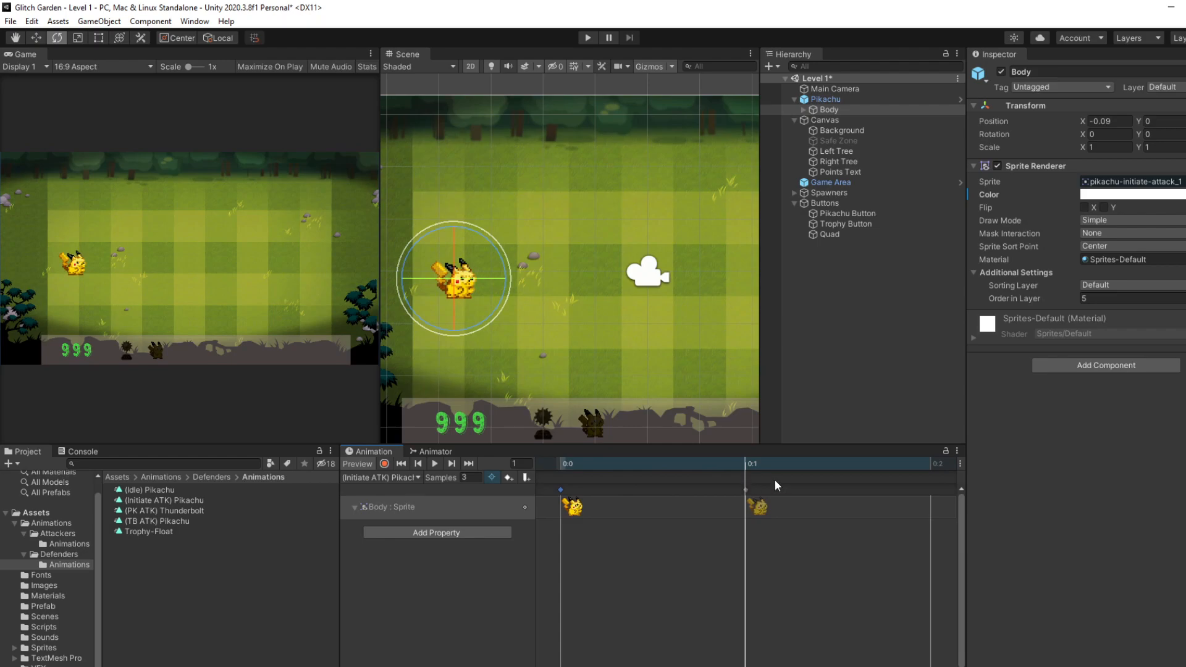
- Add the Body child's Sprite Renderer Color property to the (Initiate ATK) Pikachu clip and select its track on Body
click(461, 535)
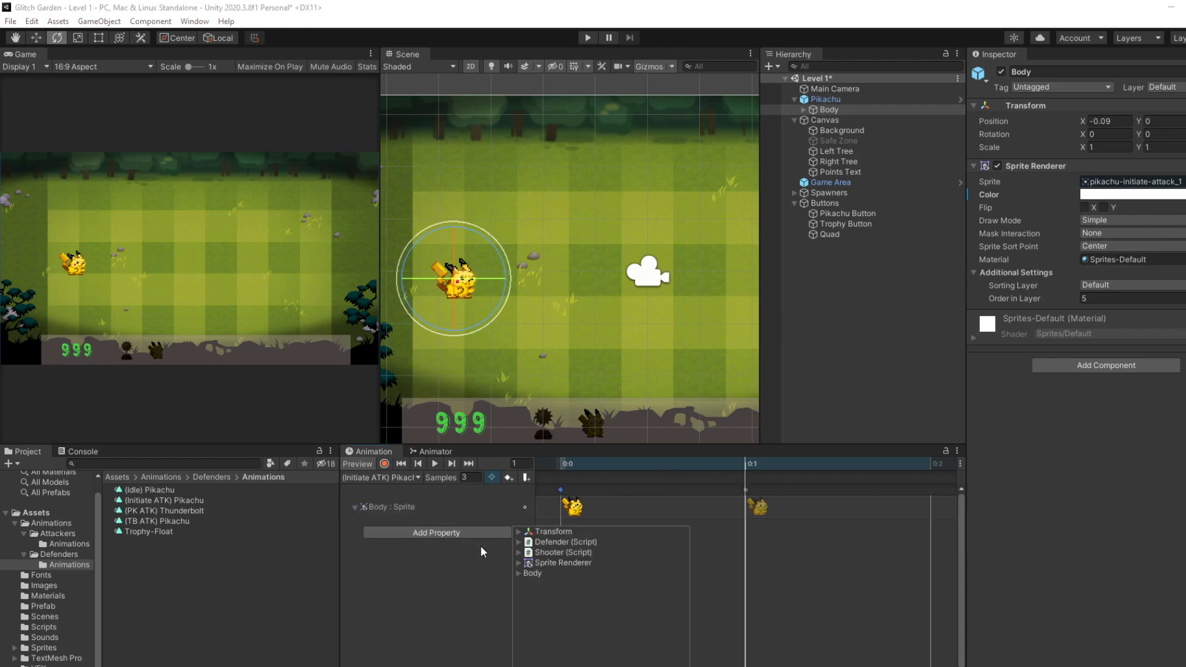
click(829, 101)
click(464, 498)
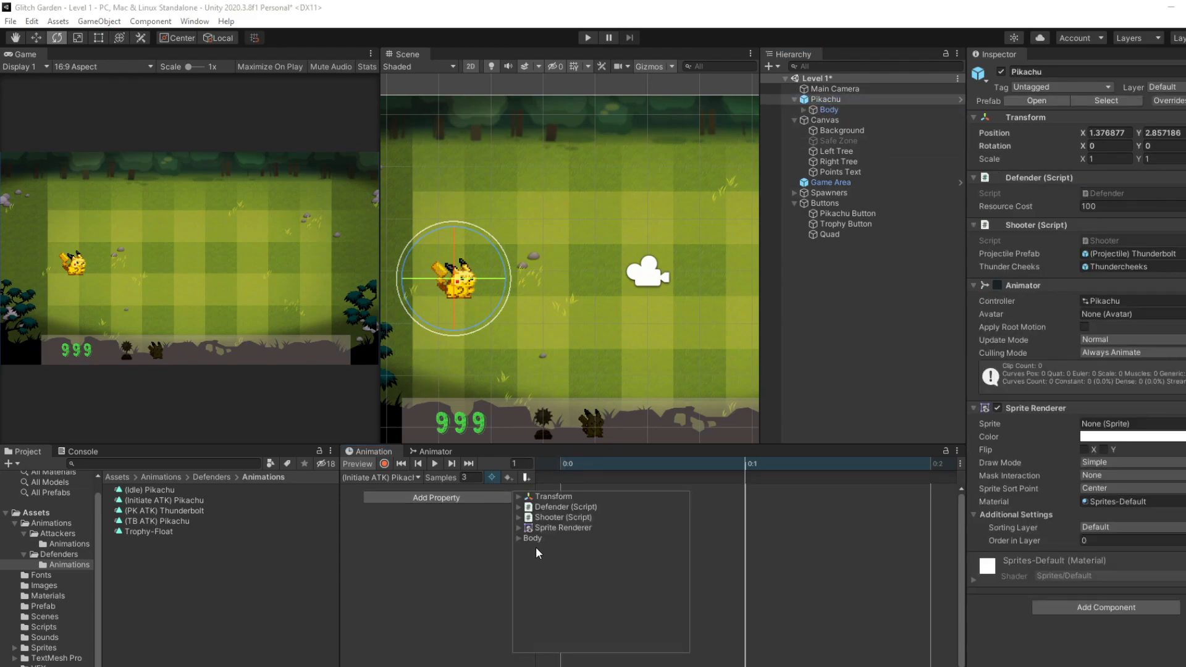
click(519, 539)
click(528, 569)
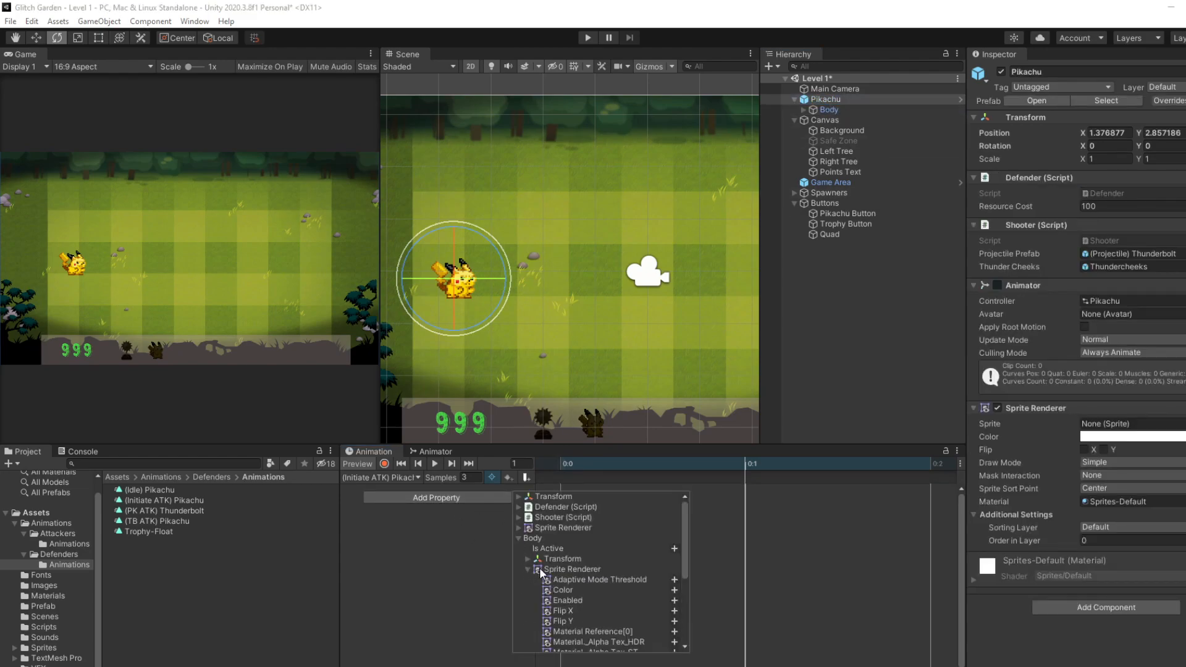
key(Escape)
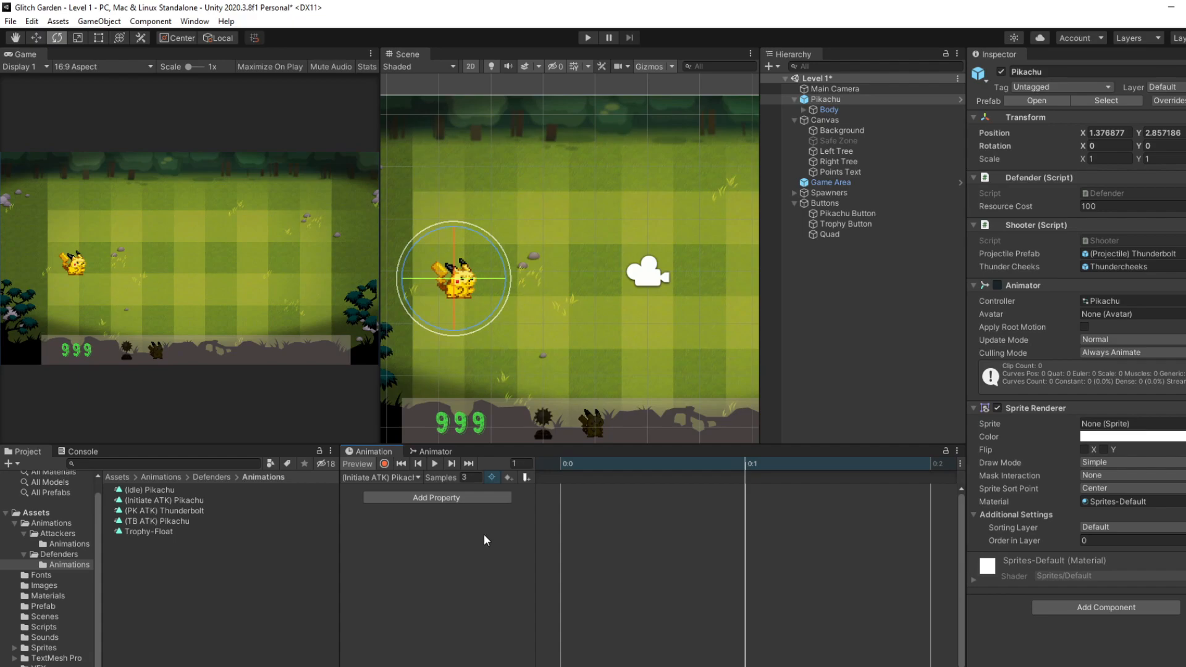
click(822, 111)
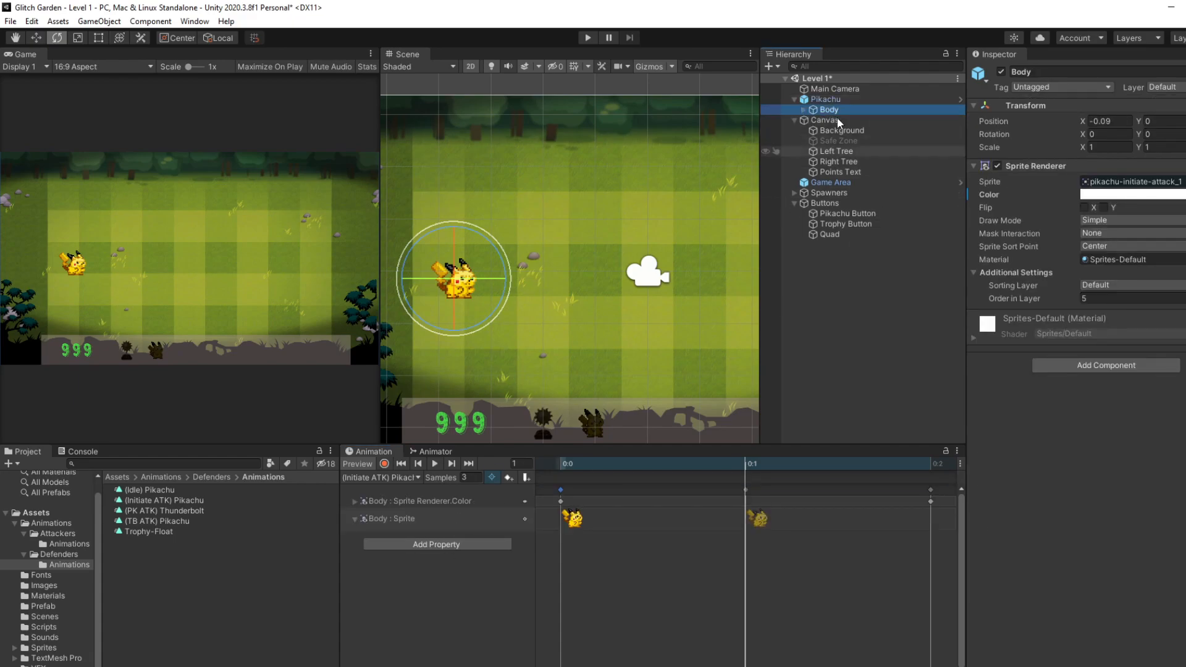
click(418, 502)
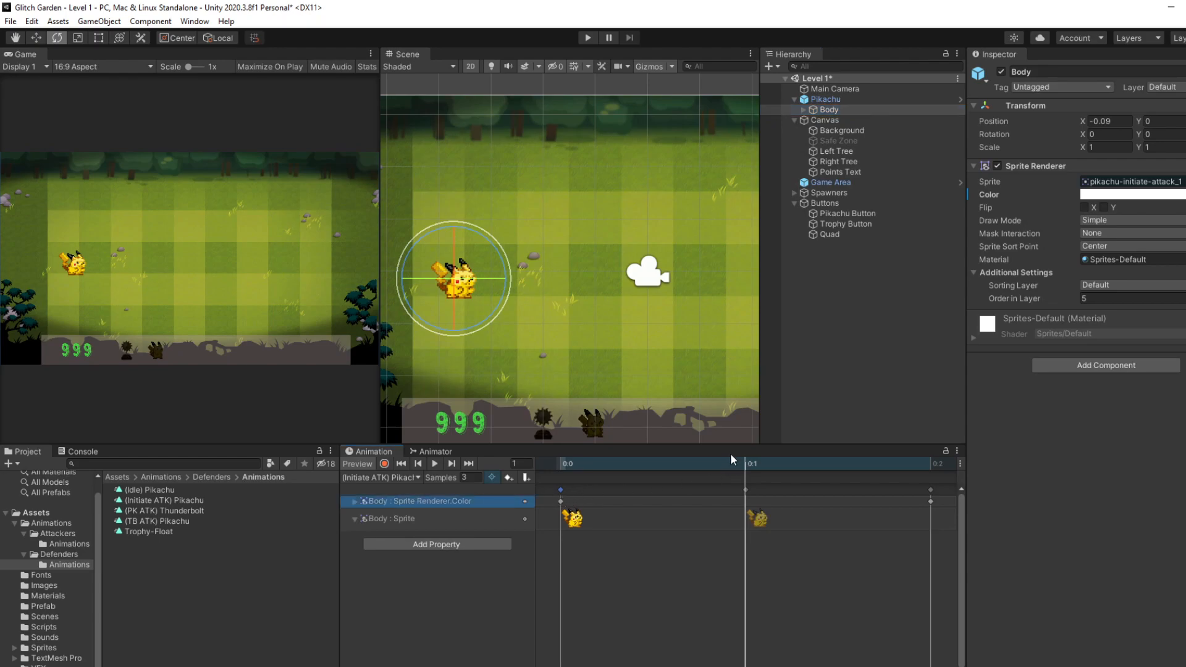
- Try a red Sprite Renderer color on Body at the 0:1 keyframe and preview the clip
click(745, 490)
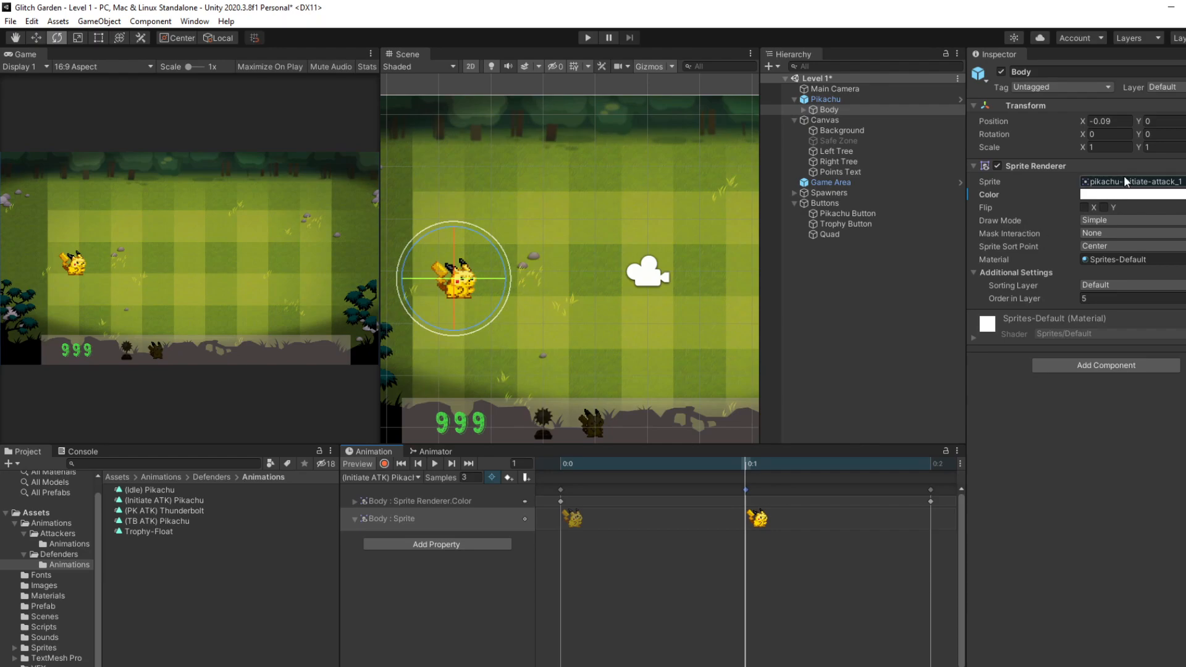
click(1114, 195)
drag(1174, 308, 1185, 314)
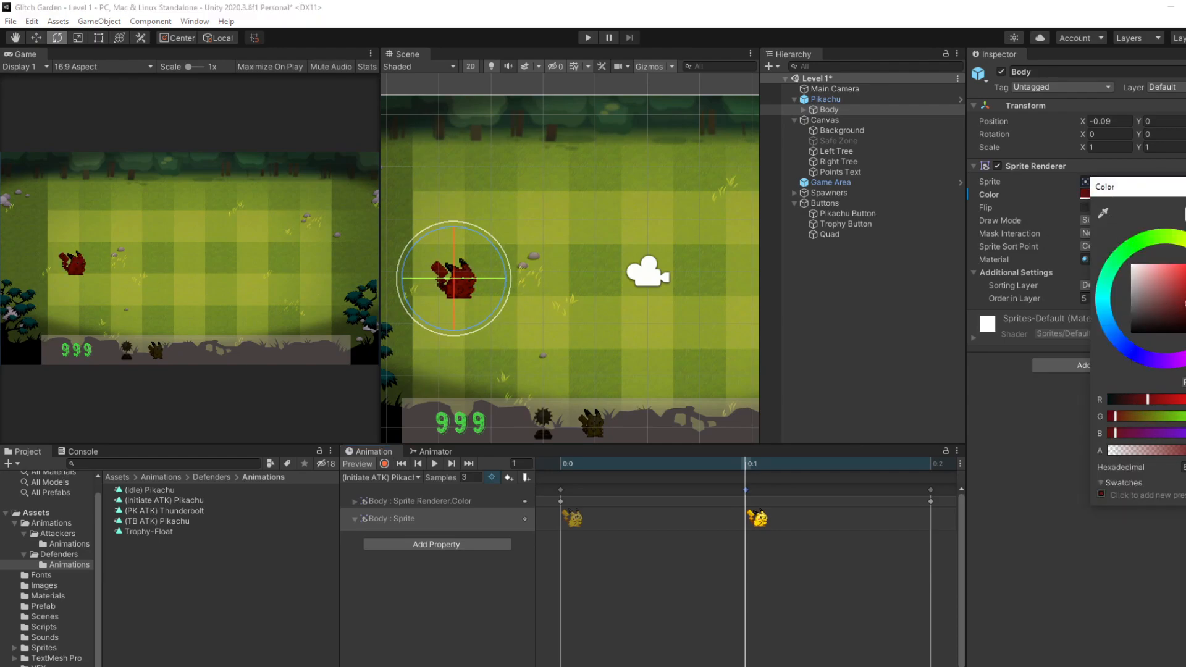
click(434, 464)
click(435, 463)
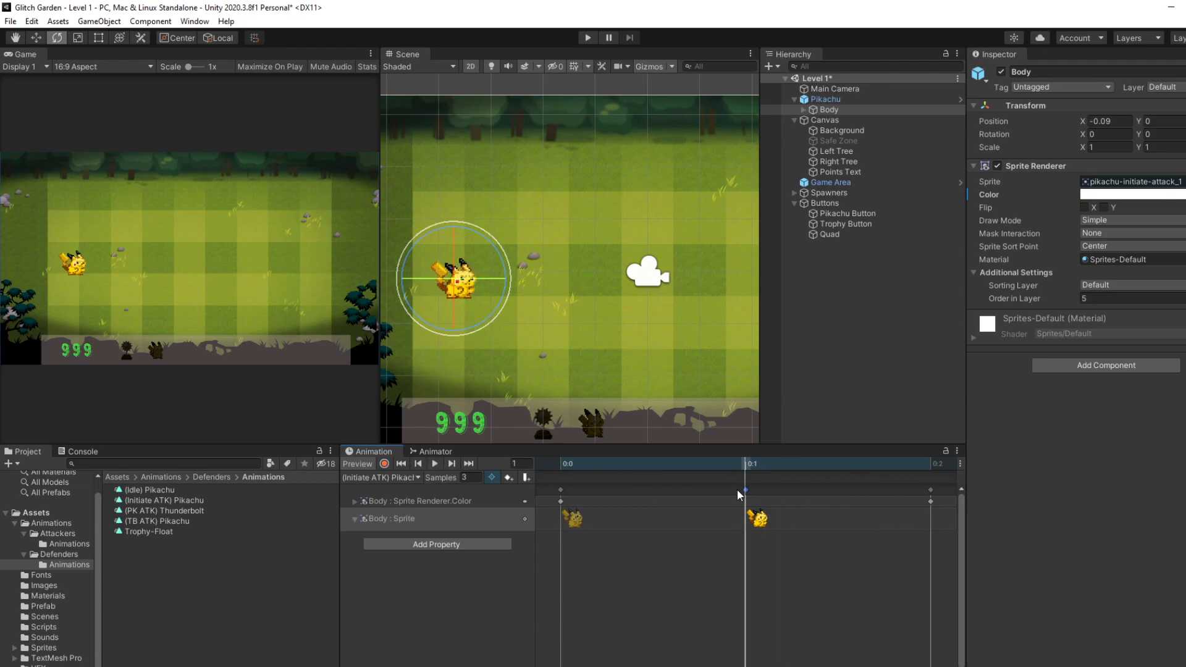
- Record Body's sprite color at 0:1 as dark red and change it to a near-white tint
click(384, 464)
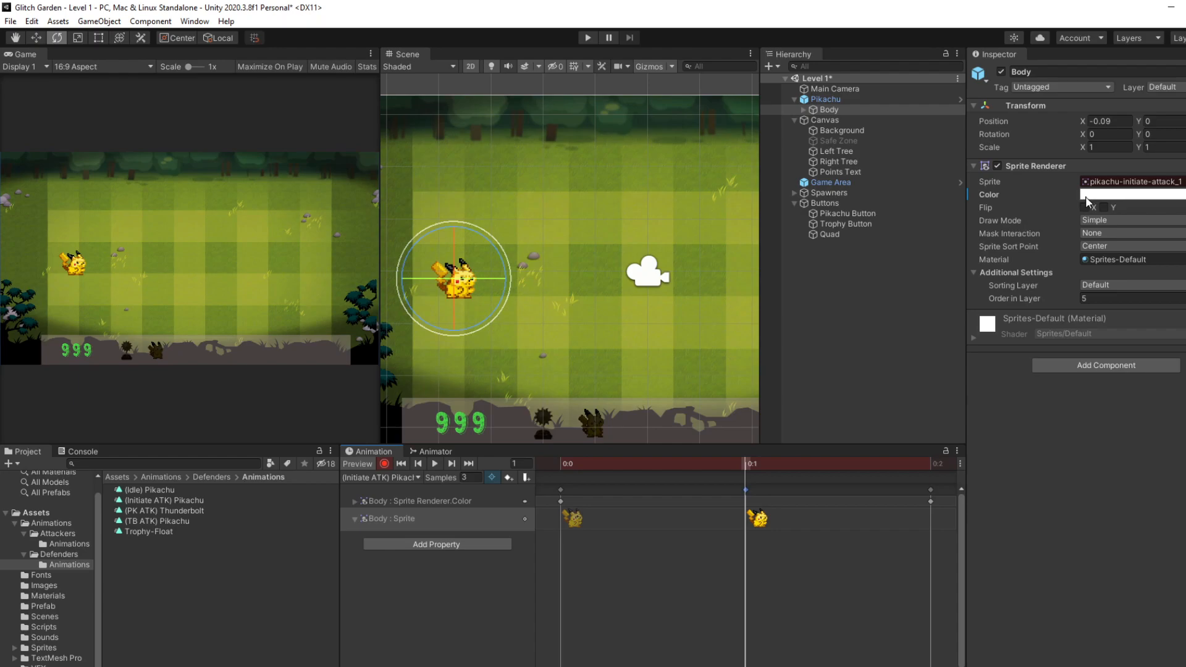
click(1130, 194)
drag(1169, 278, 1180, 317)
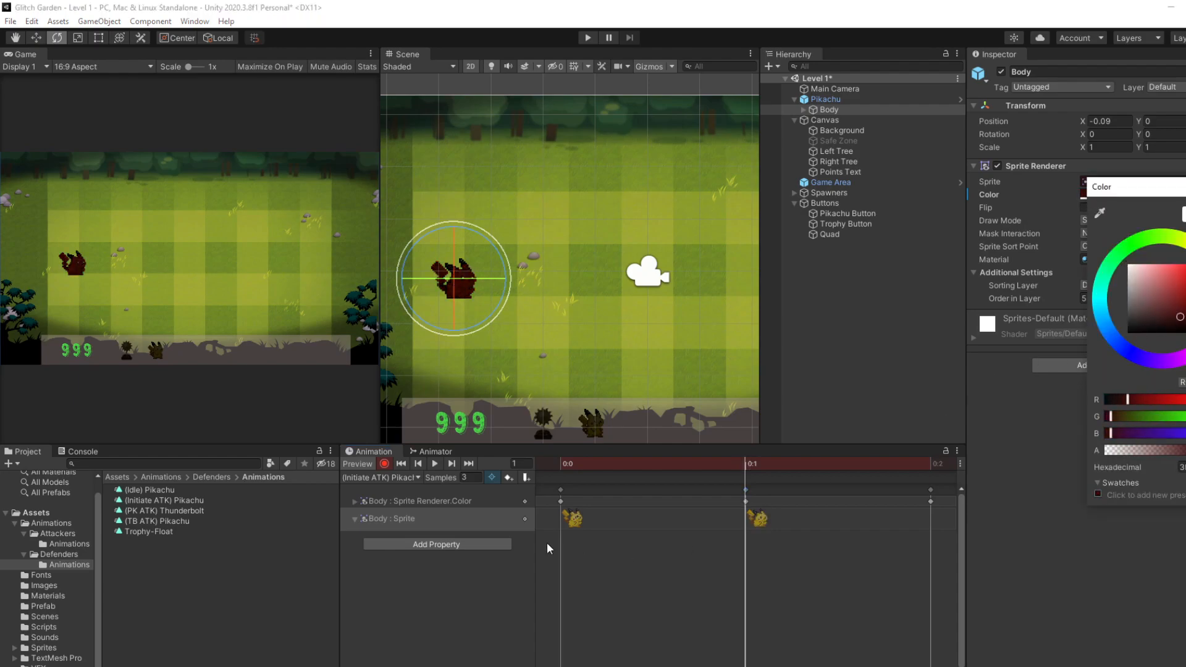
click(433, 463)
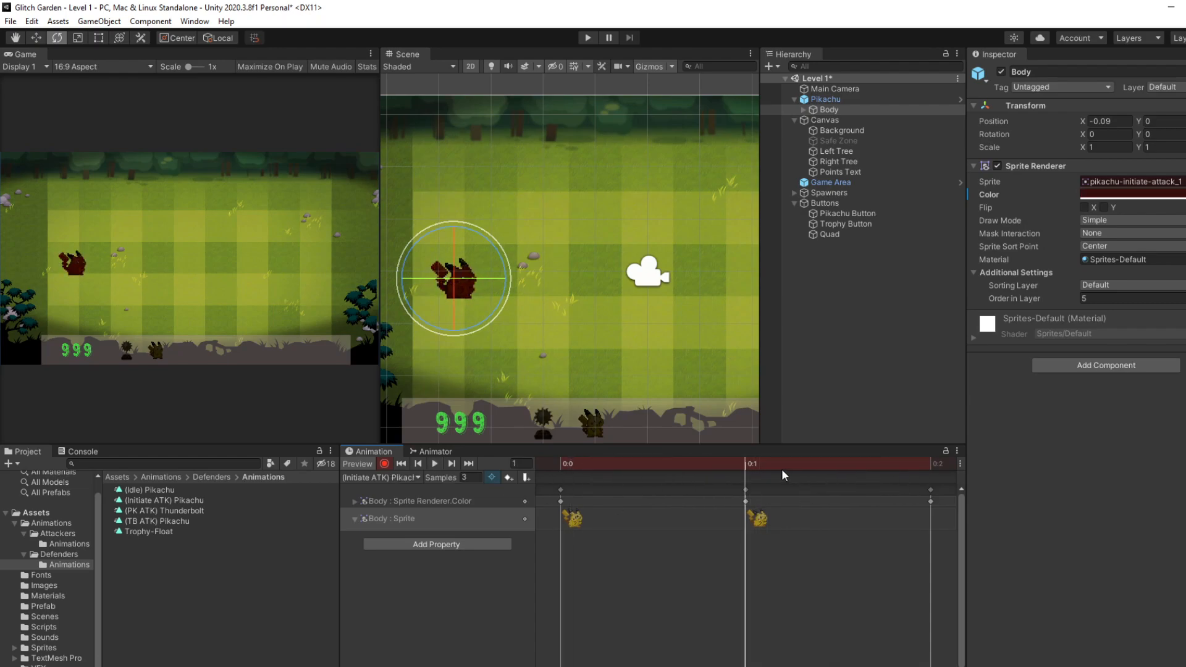
click(1107, 195)
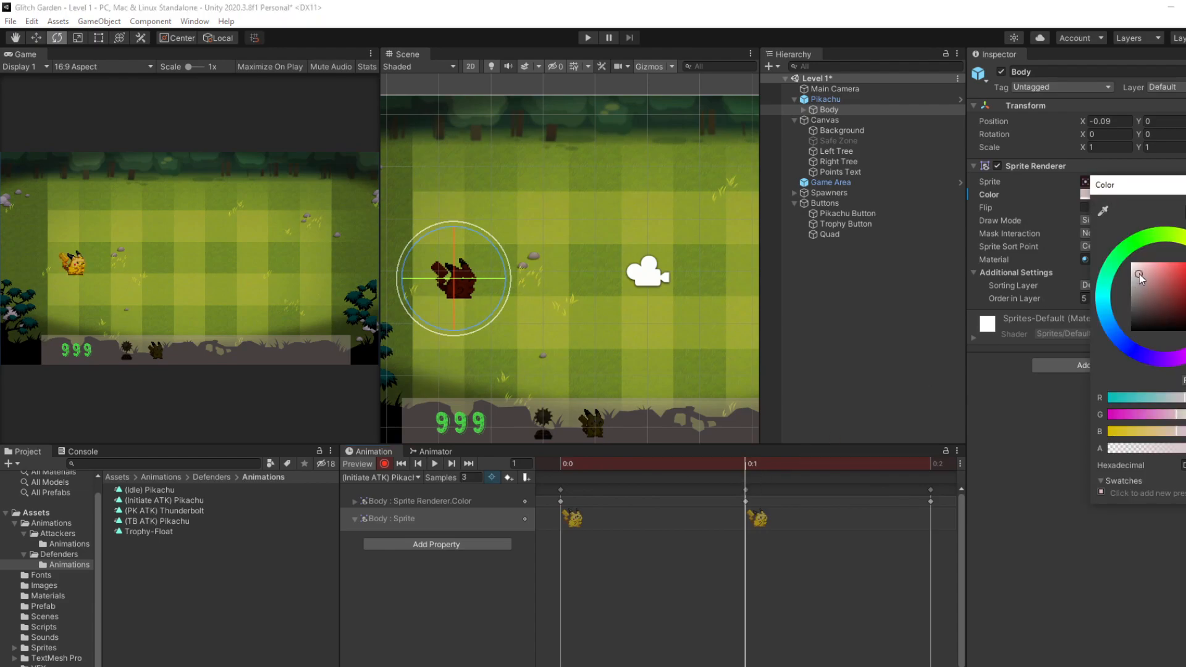
- Remove the Body Sprite Renderer Color property from the (Initiate ATK) Pikachu clip
click(389, 479)
click(499, 498)
right_click(499, 498)
click(523, 506)
- Switch the animation being edited to the (TB ATK) Pikachu clip
click(389, 478)
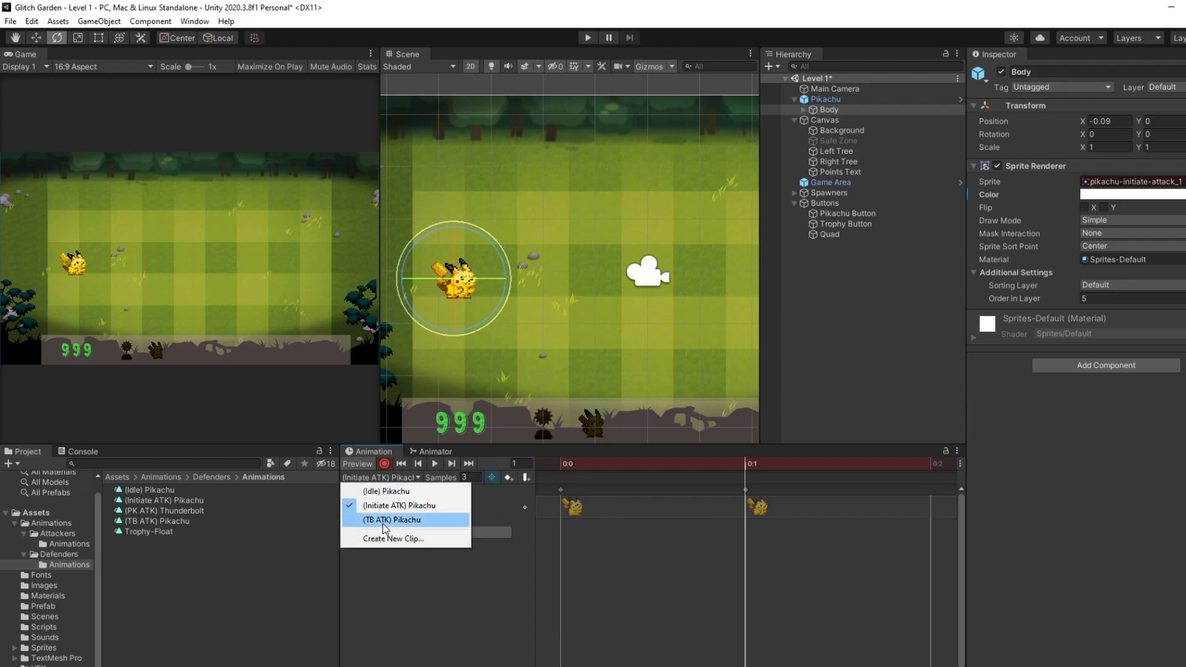
click(383, 523)
- Add the Pikachu root's Sprite Renderer Color property to the (TB ATK) Pikachu clip and remove it again
click(396, 533)
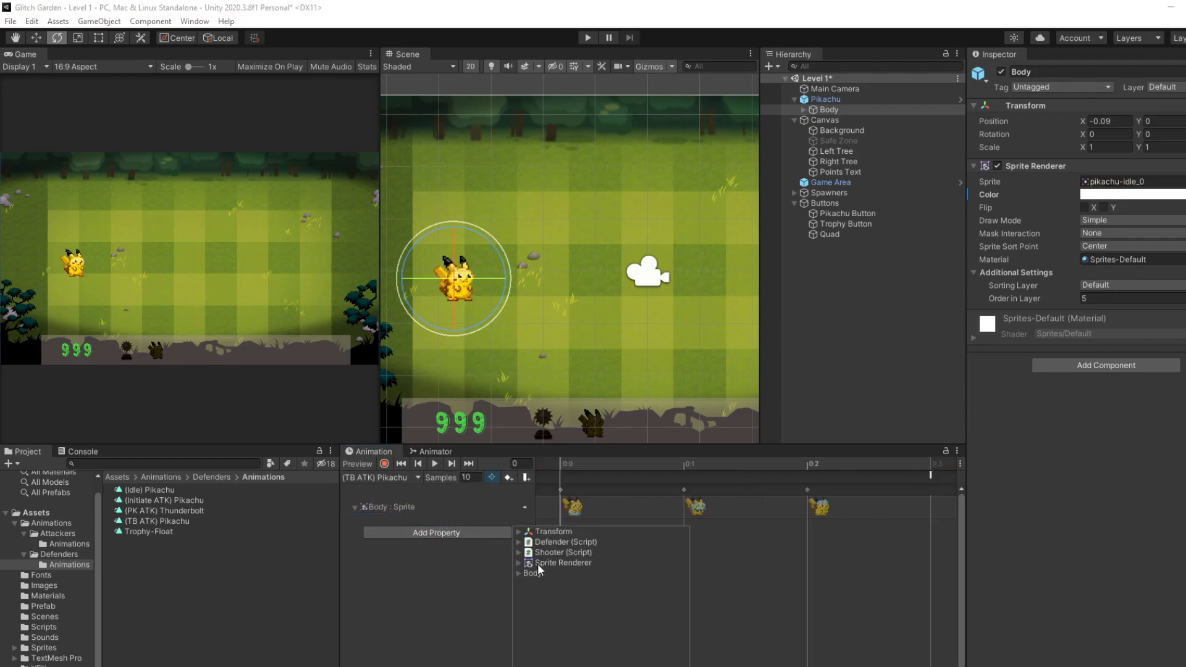
click(520, 573)
click(521, 573)
click(519, 563)
click(673, 585)
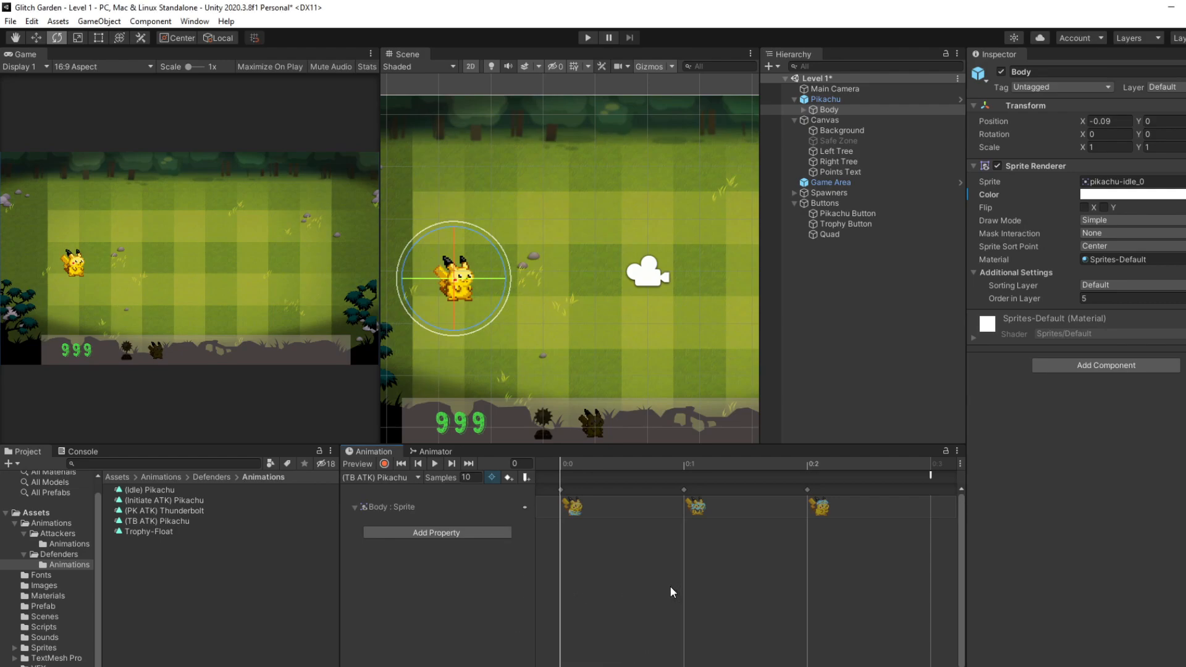
click(831, 99)
right_click(426, 501)
click(497, 506)
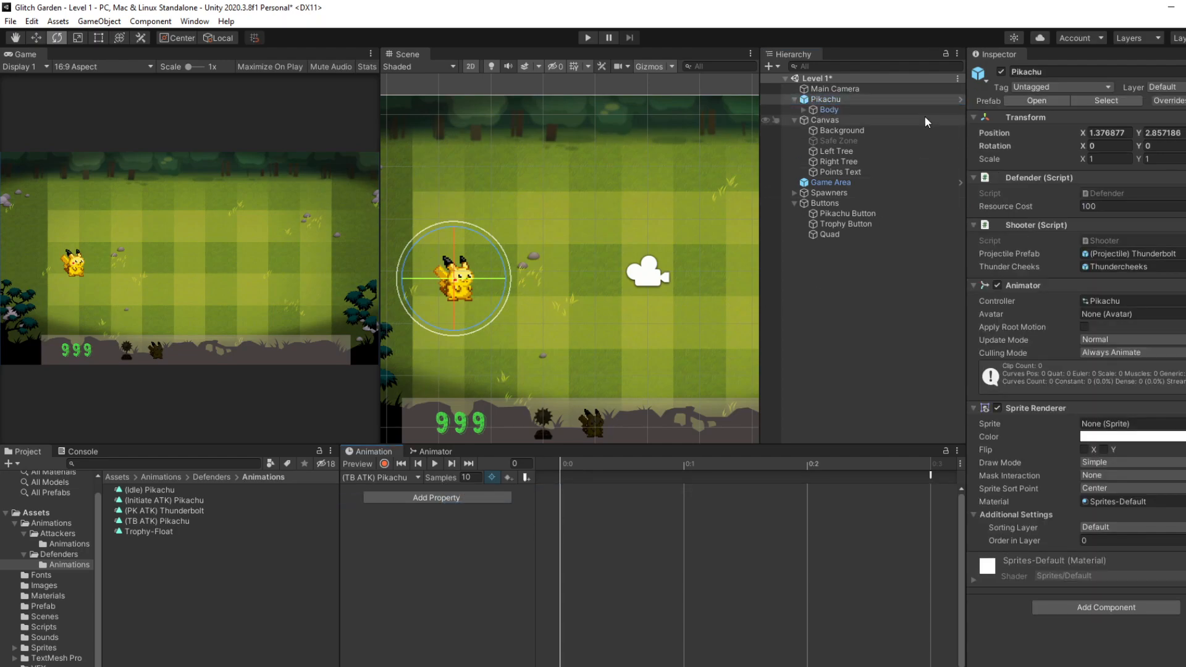
- Add the Body child's Sprite Renderer Color property to the (TB ATK) Pikachu clip
click(828, 109)
click(463, 533)
click(522, 575)
click(527, 605)
scroll(636, 631, down, 5)
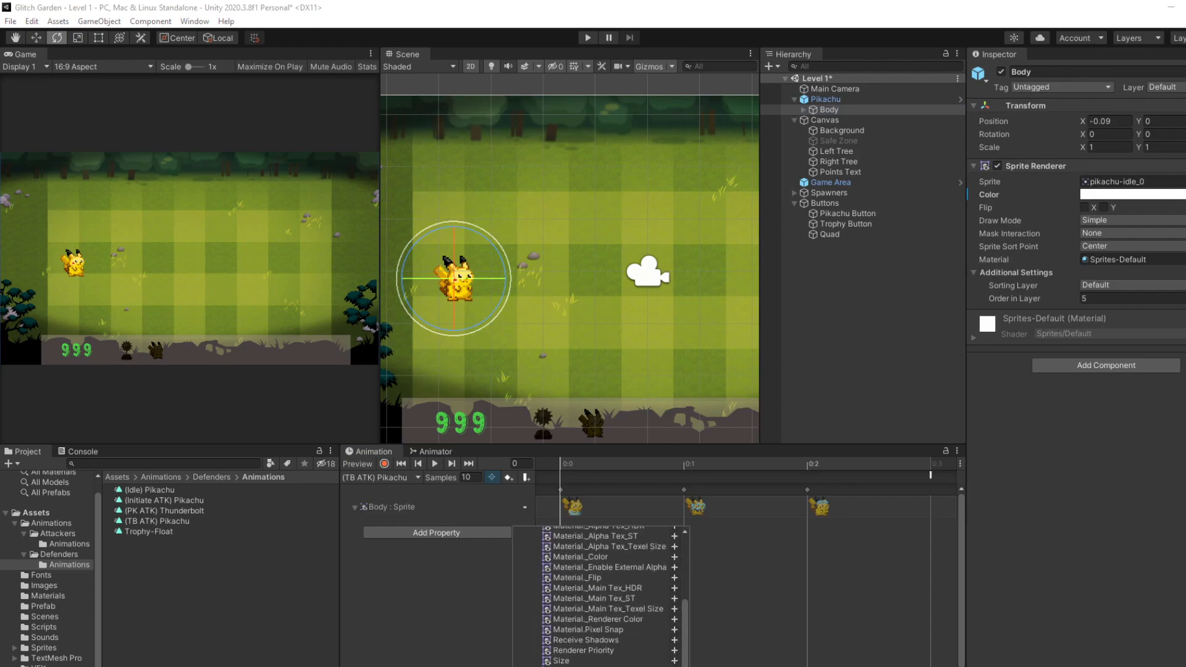
scroll(674, 612, up, 3)
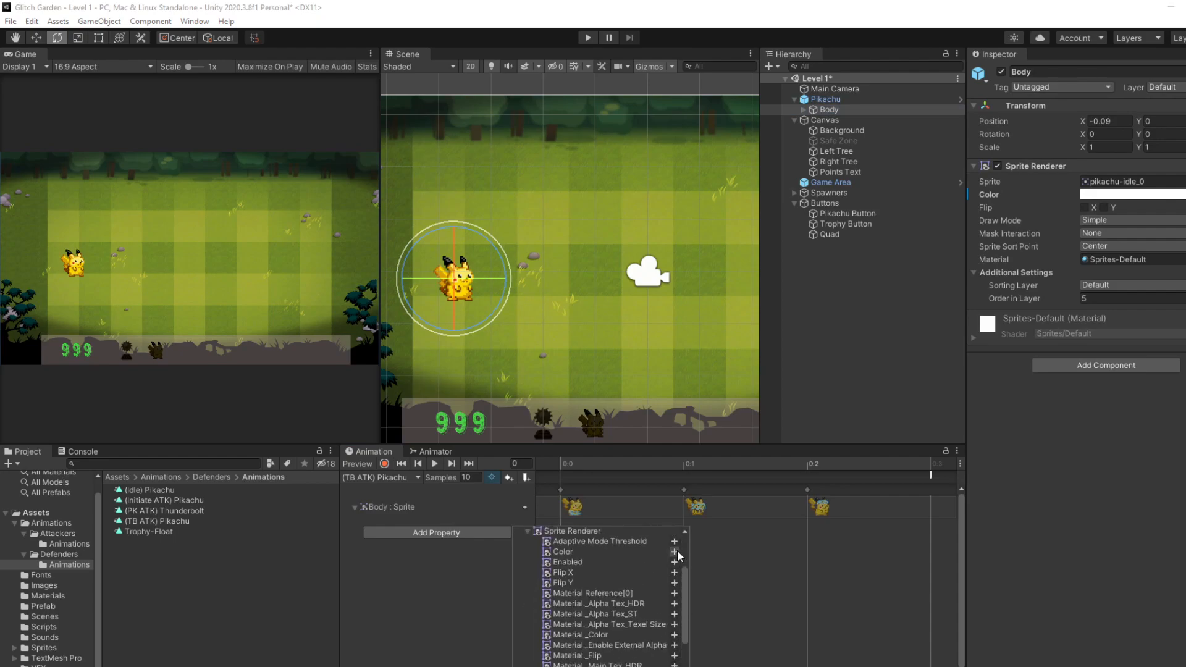
click(676, 551)
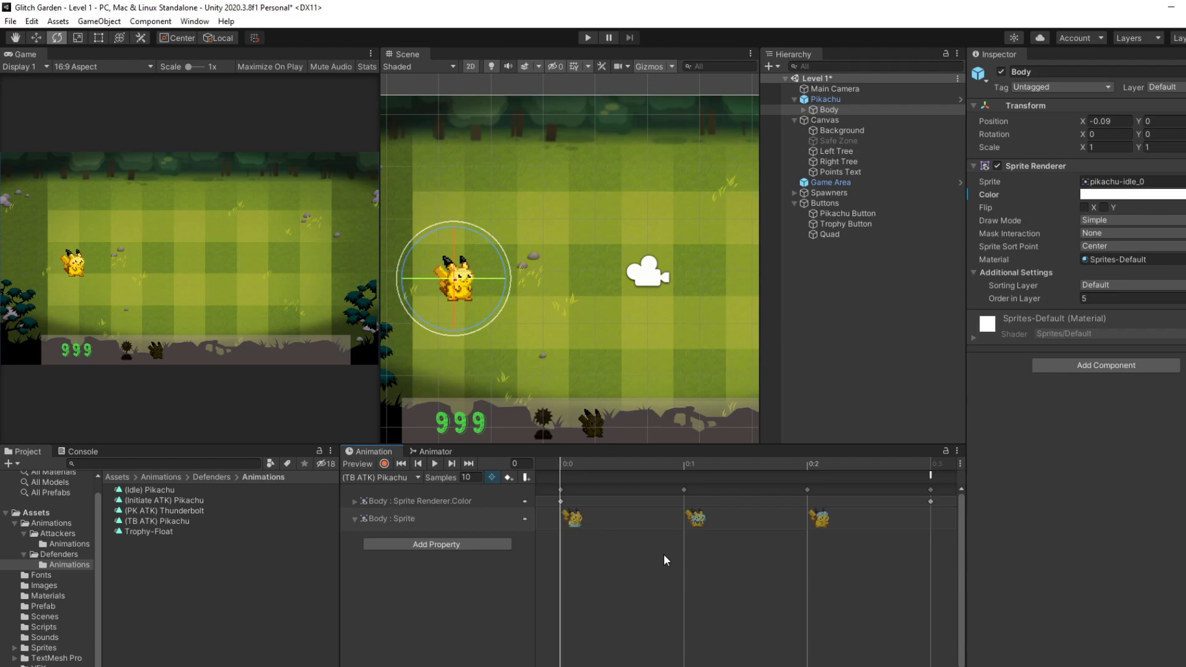
- Remove the Sprite Renderer component from the Pikachu root object
click(852, 102)
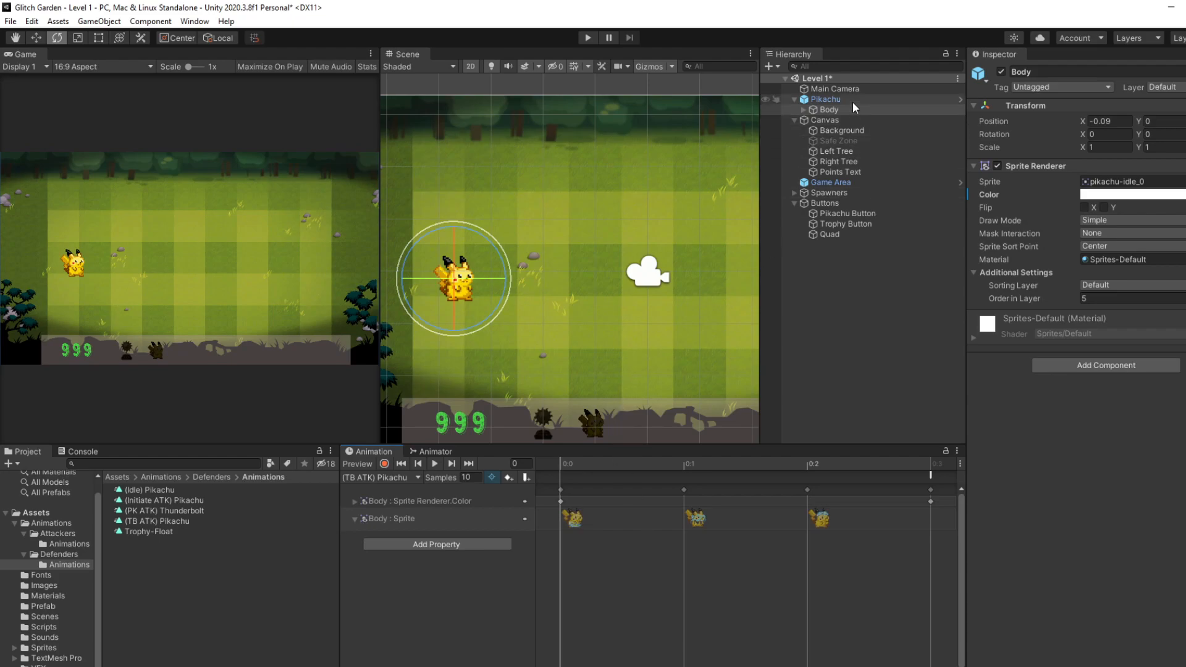
right_click(1110, 409)
click(1137, 437)
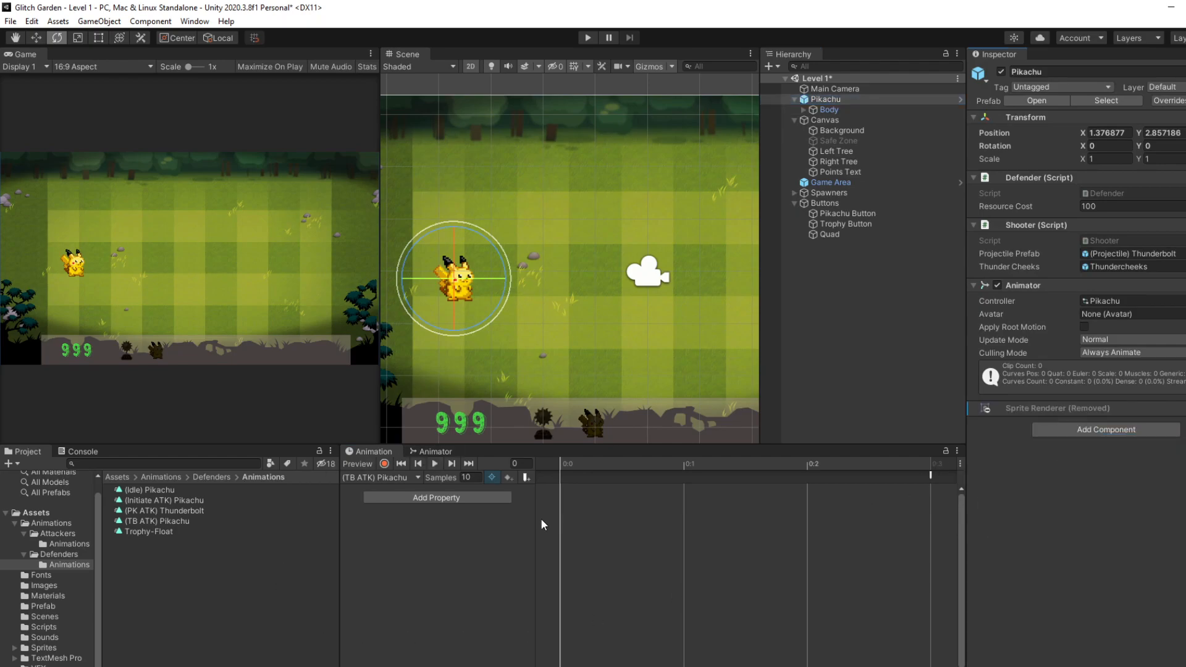
- Select Pikachu's Body and turn on keyframe recording for the (TB ATK) Pikachu clip
click(884, 109)
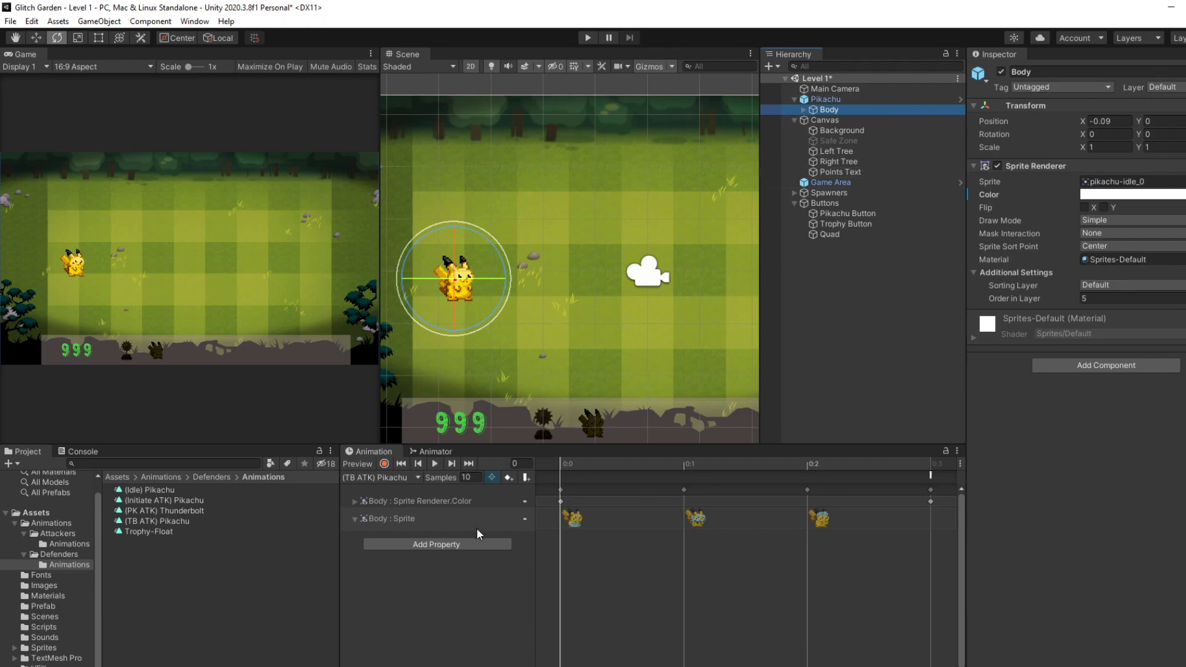
click(458, 503)
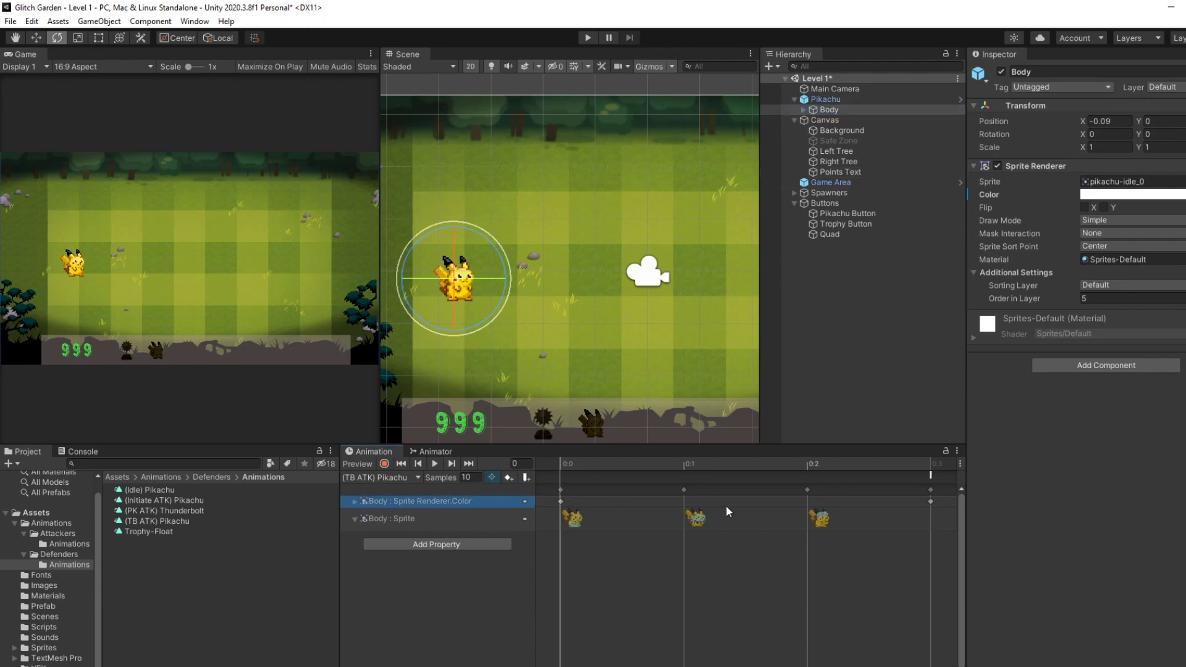
click(685, 490)
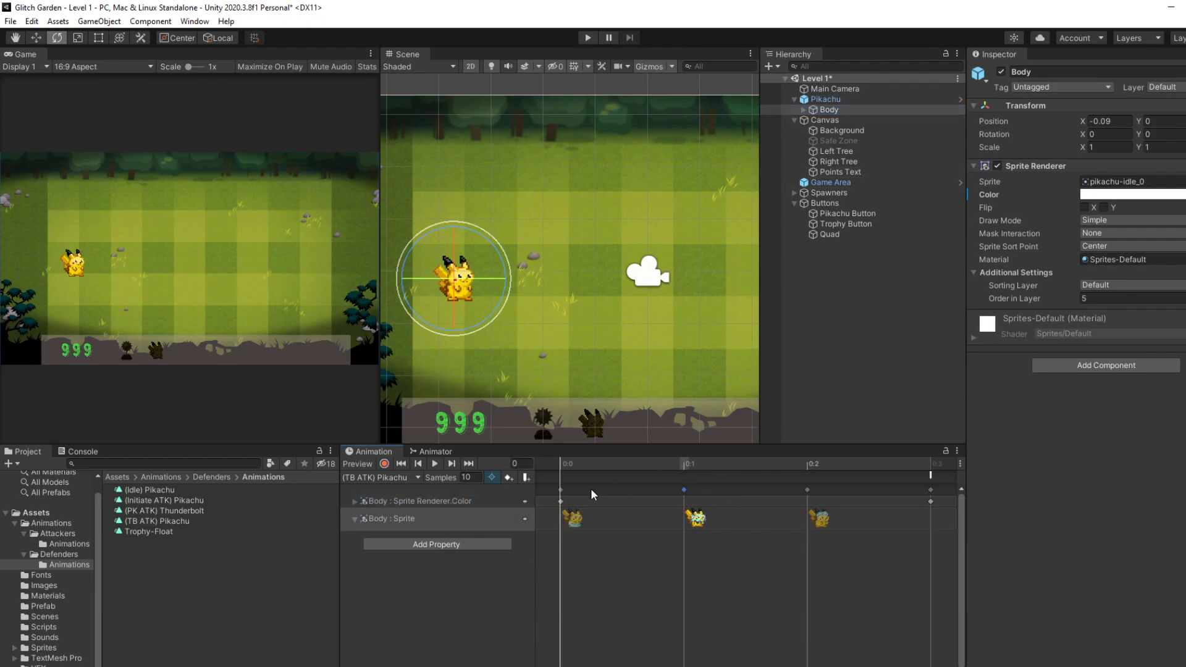
click(385, 464)
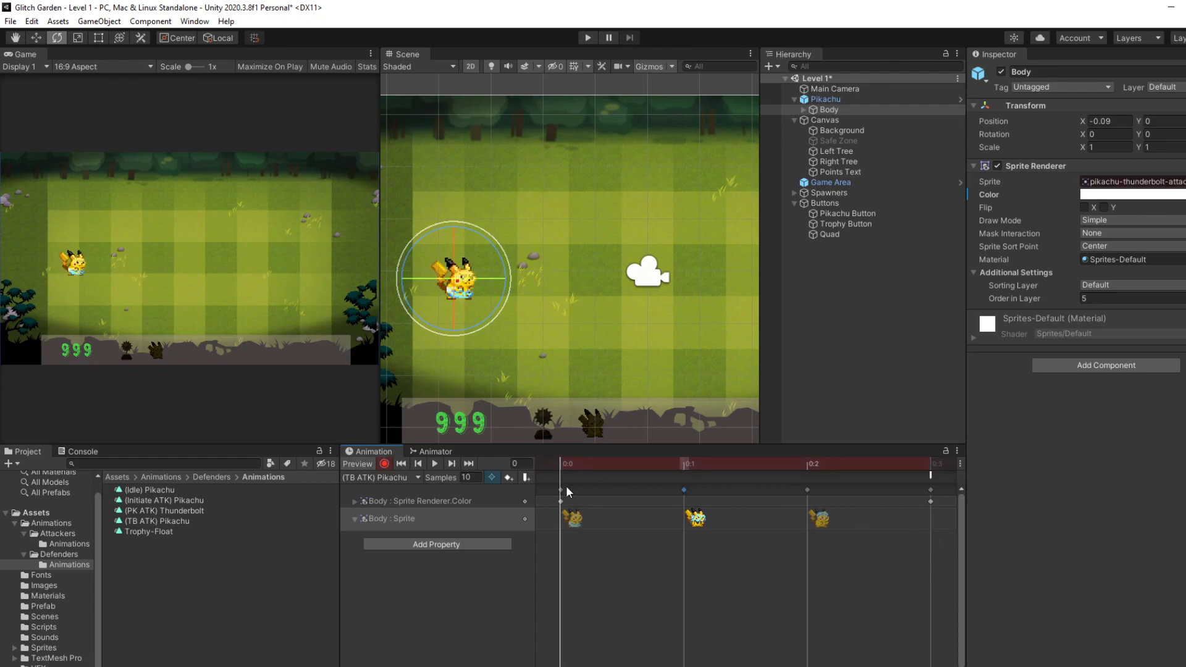
- Record a bright yellow Sprite Renderer color for the Body at frame 3 and play the clip
click(567, 485)
drag(561, 465, 908, 518)
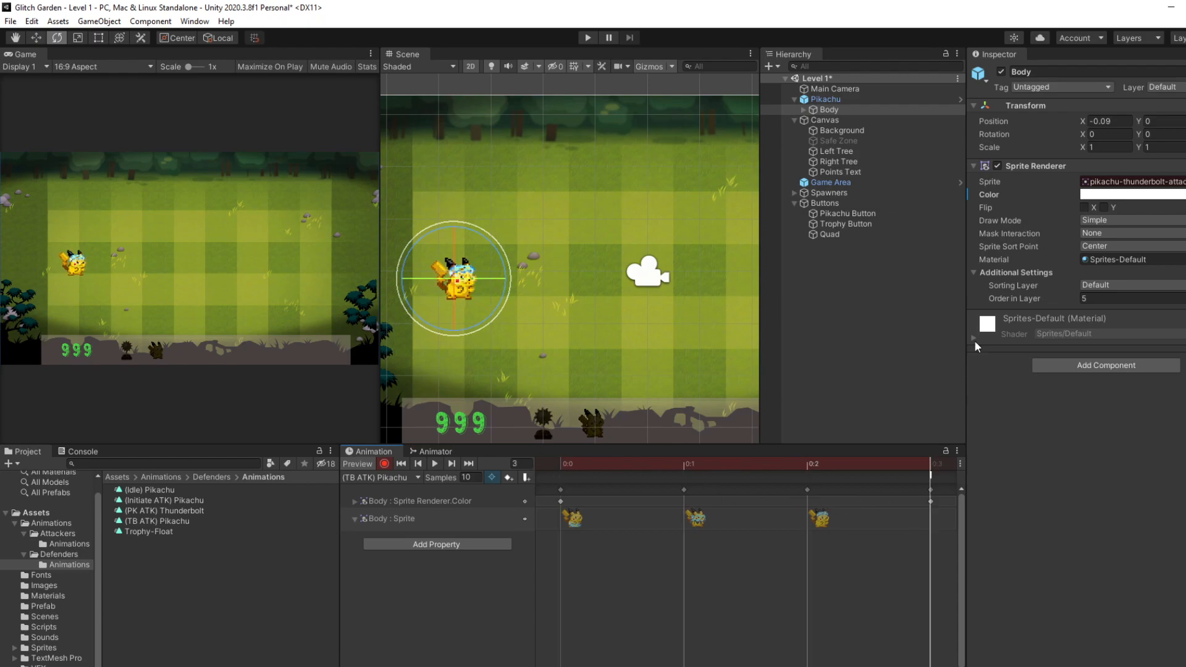
click(1133, 194)
drag(1172, 275, 1185, 262)
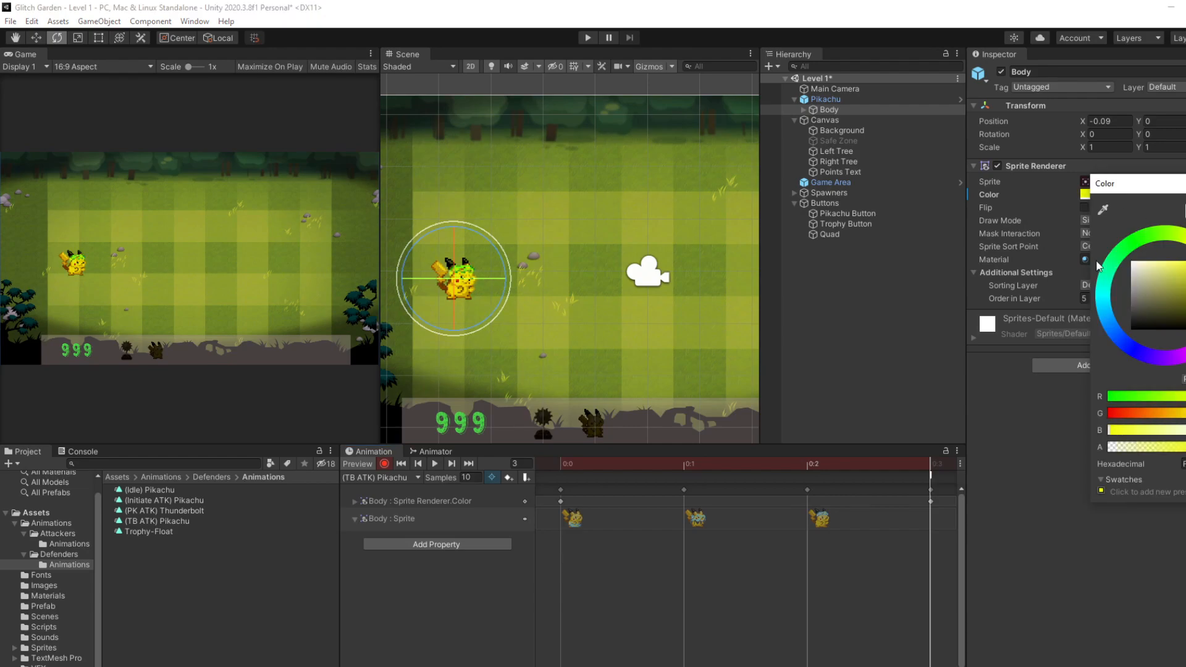
click(436, 464)
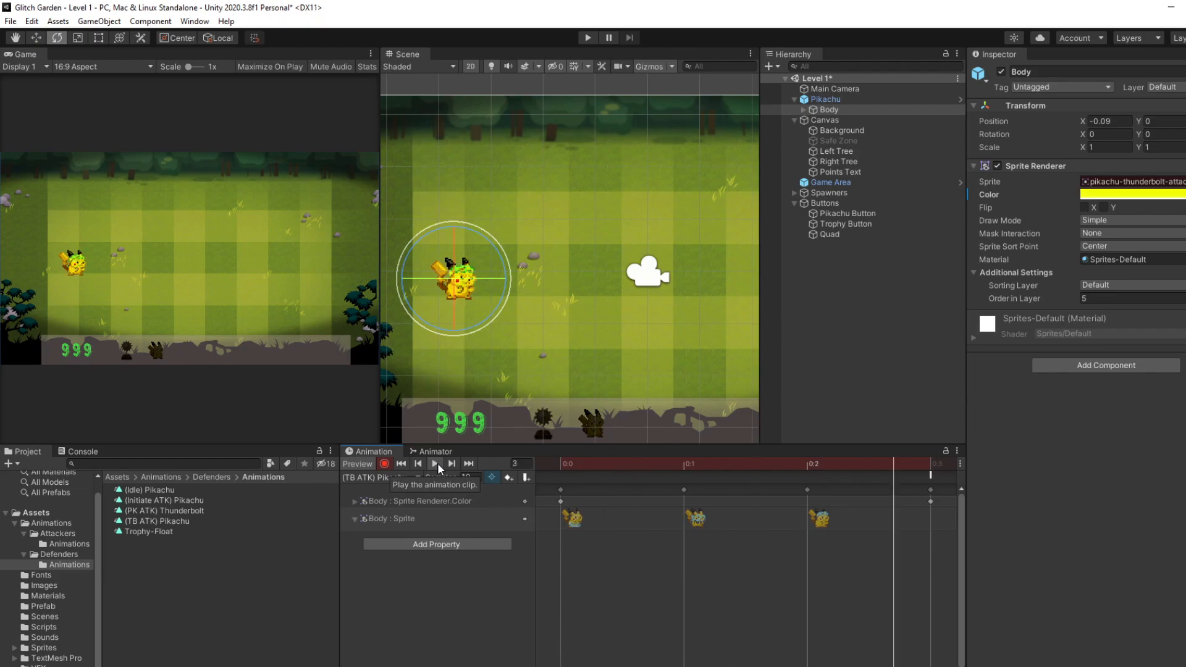
- Record a white Sprite Renderer color for the Body at frame 2
click(931, 490)
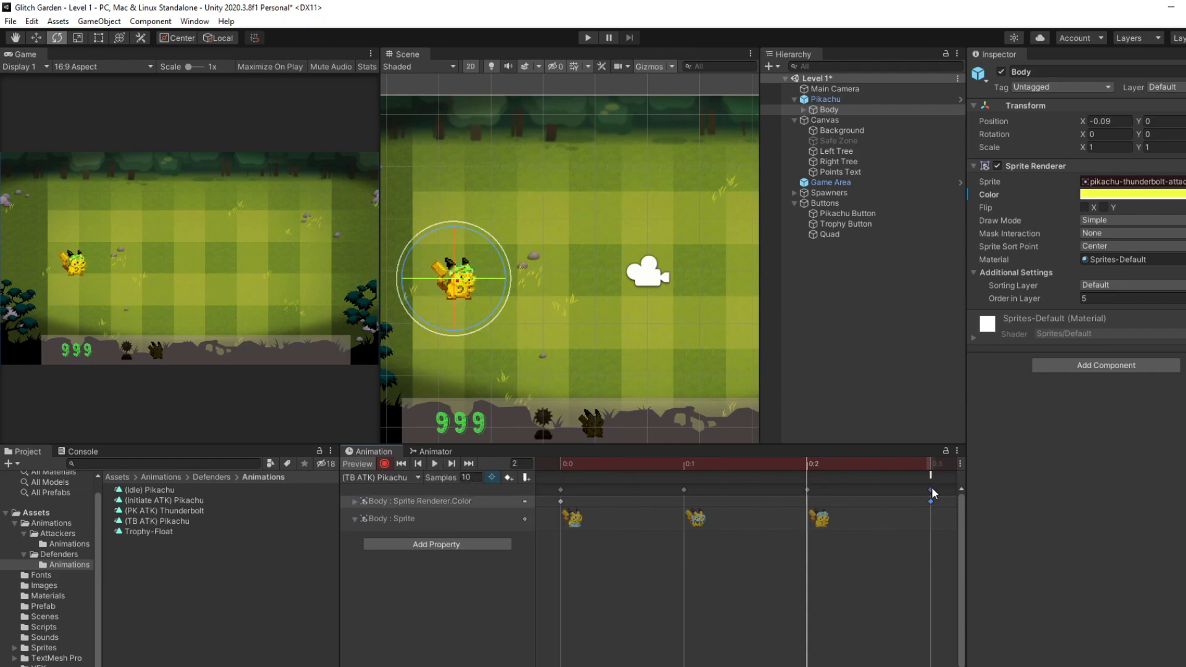
click(560, 490)
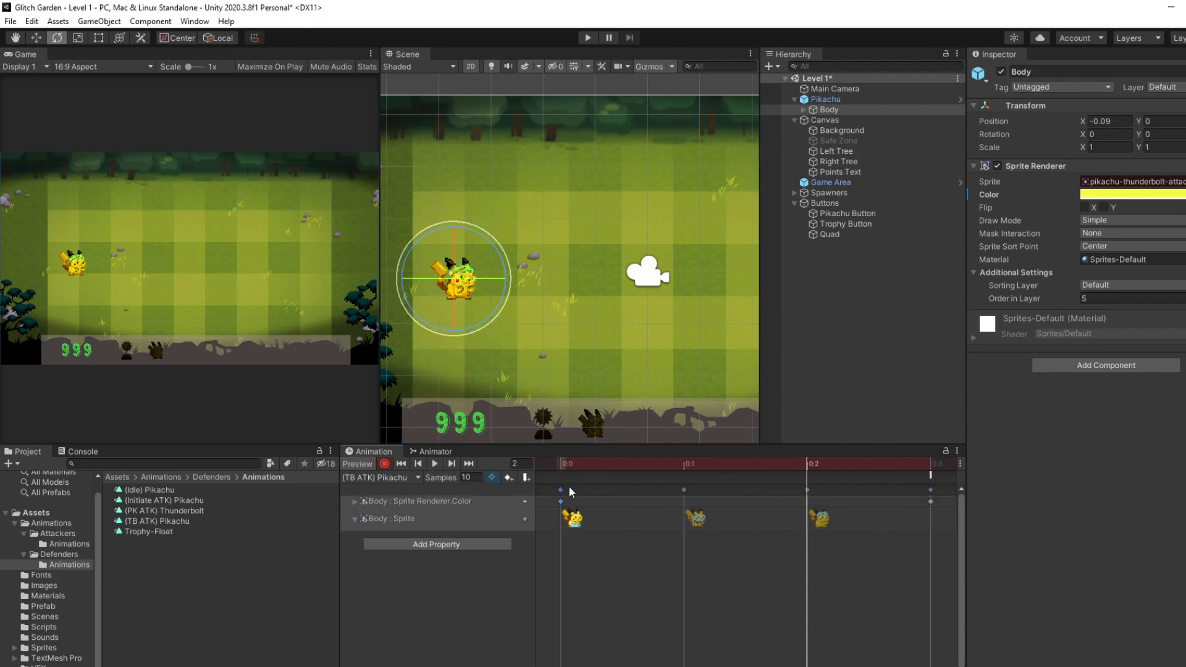
click(1112, 194)
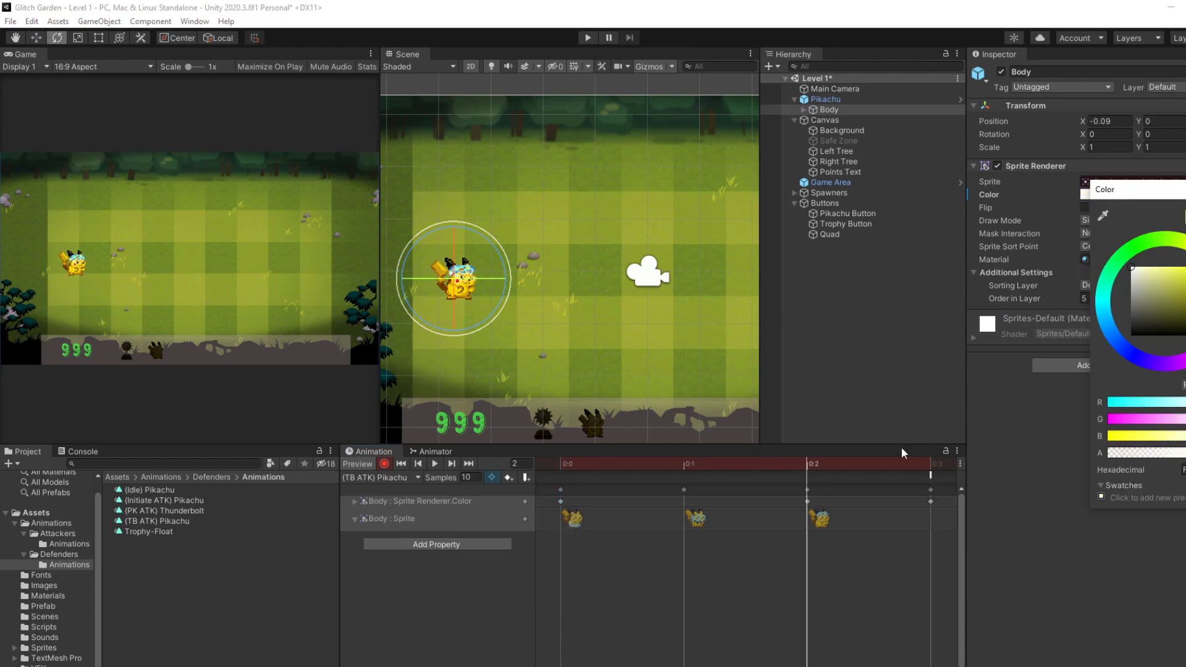
click(932, 499)
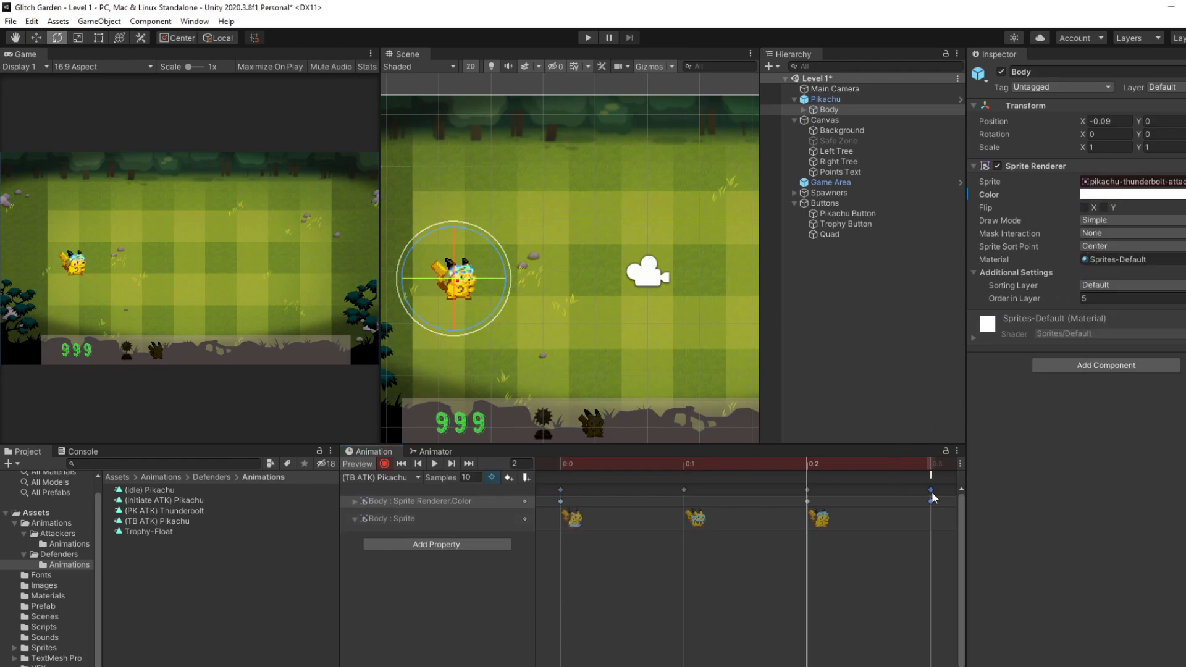
- Expand the Body's Color property into its channels and record a yellow-green color at frame 2
click(806, 490)
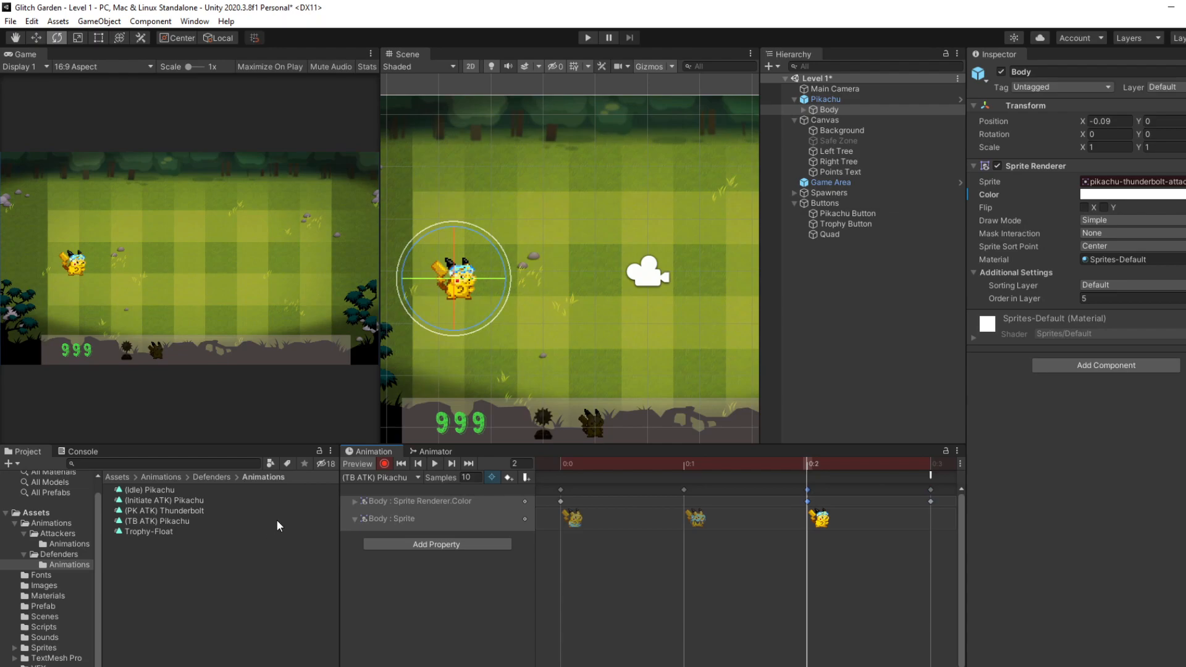
click(354, 501)
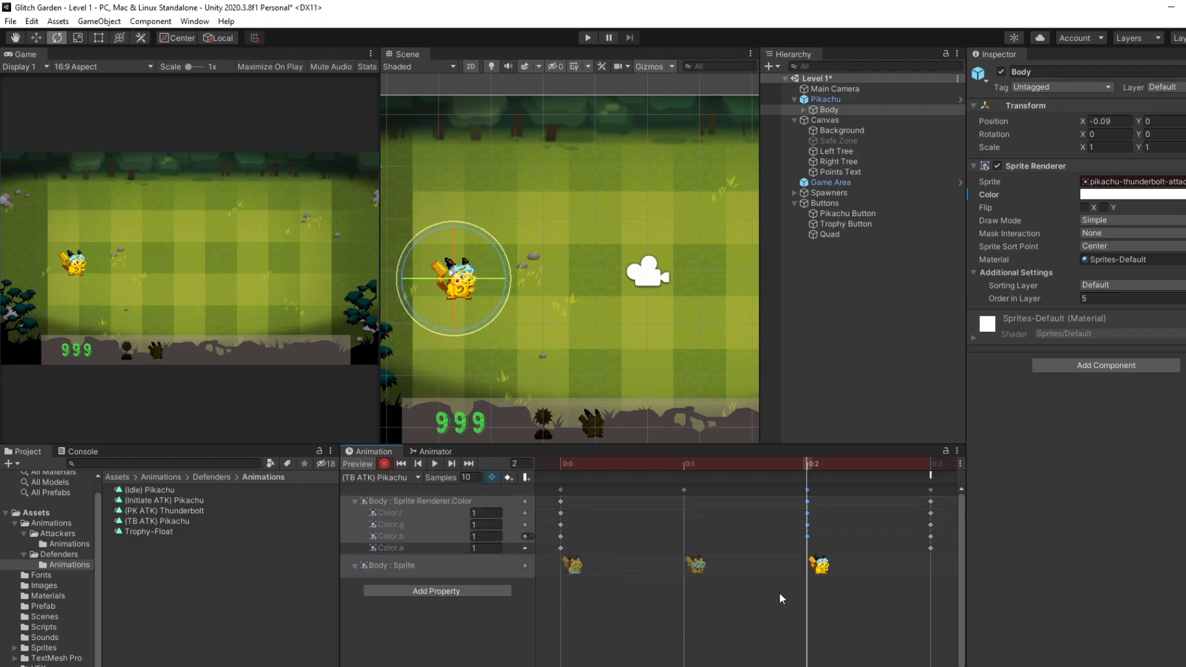
click(600, 558)
click(561, 501)
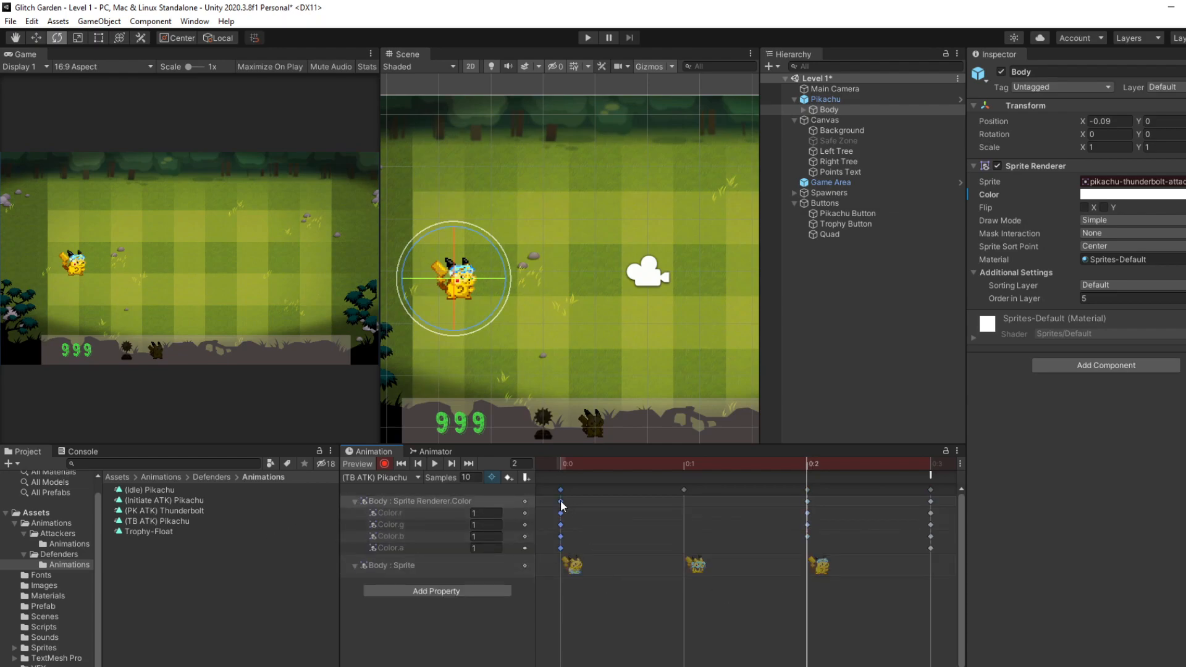
click(933, 504)
click(1112, 194)
click(1183, 235)
drag(1183, 265, 1185, 261)
click(806, 492)
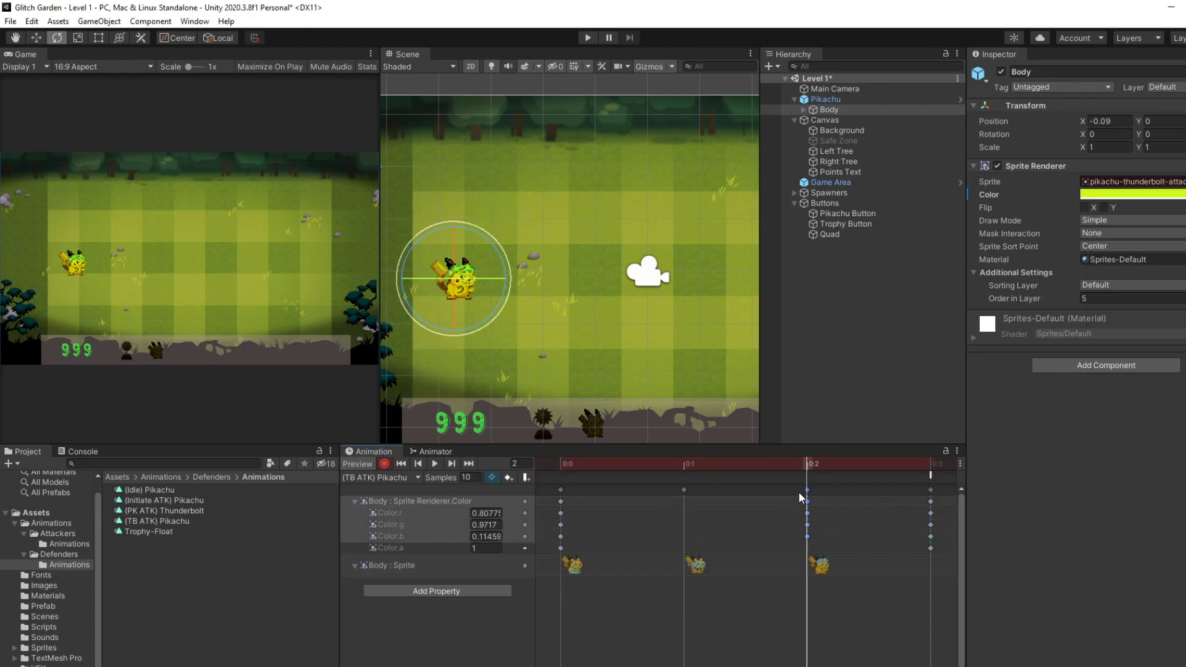
- Play back the (TB ATK) Pikachu clip to review the Body's color transition, and stop the playback
click(685, 490)
click(561, 501)
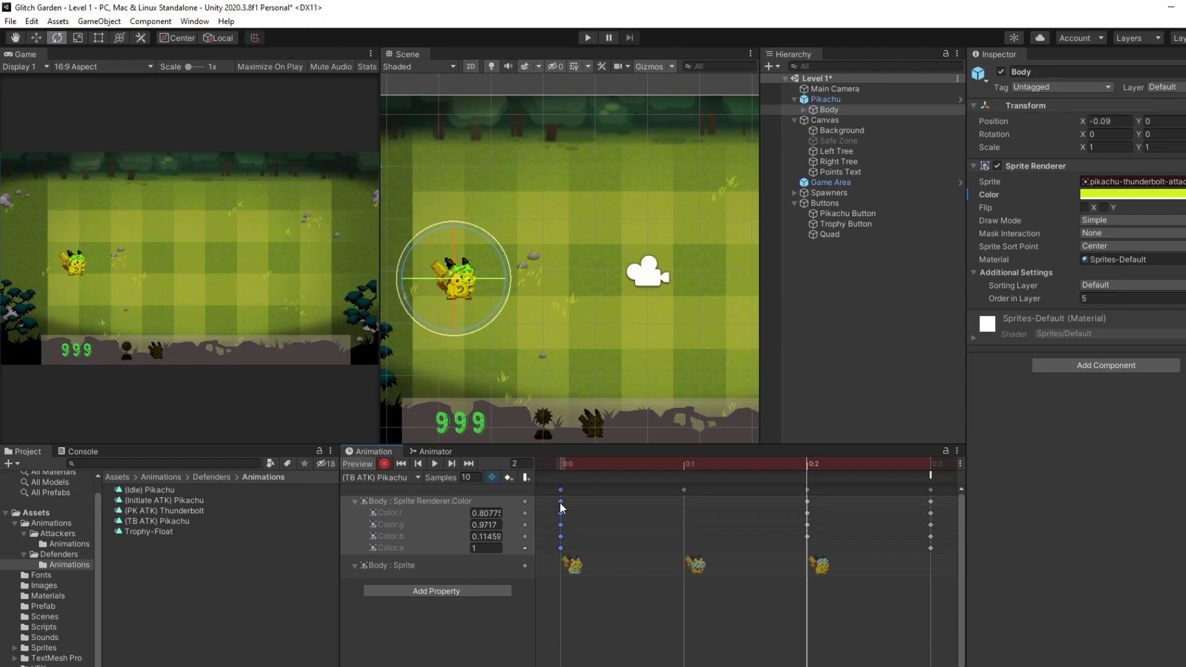
click(435, 463)
click(433, 466)
scroll(833, 540, down, 3)
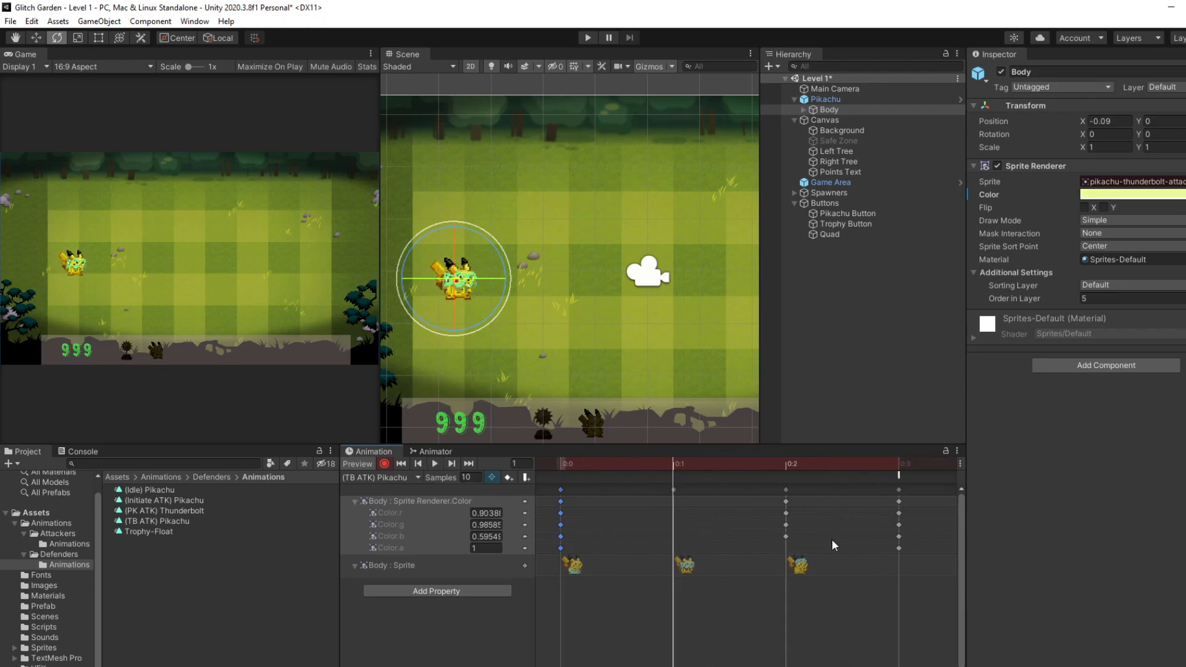
- Set the clip's sample rate to 5 and play it with all its keyframes in view
click(477, 473)
text(5)
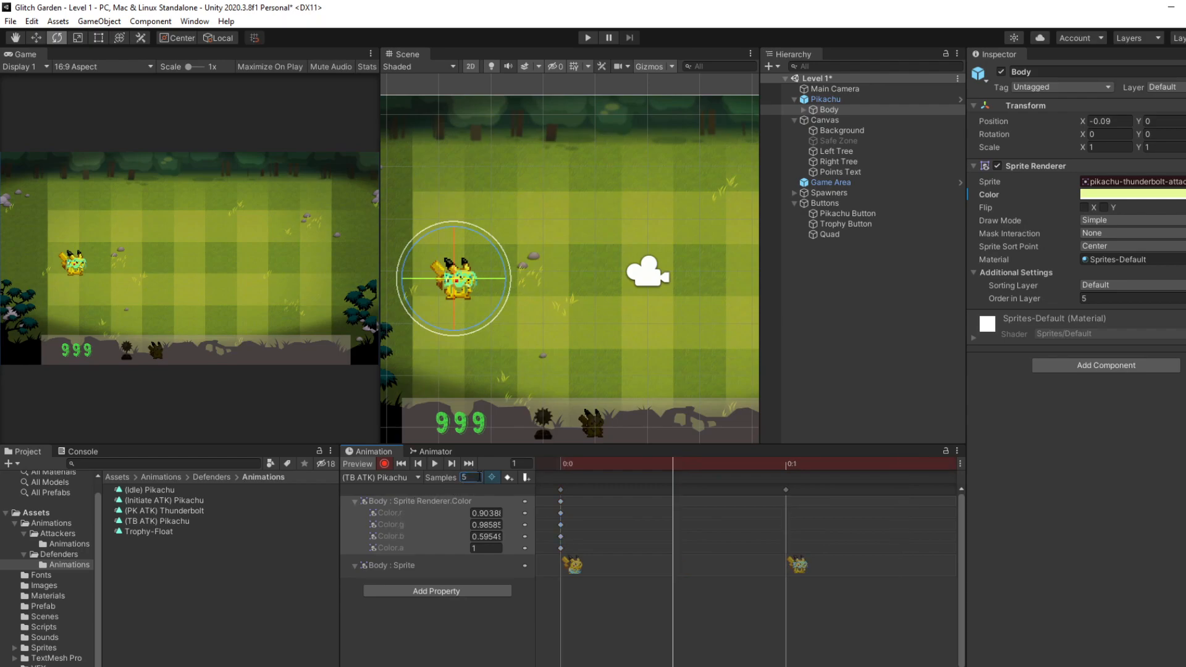
click(433, 463)
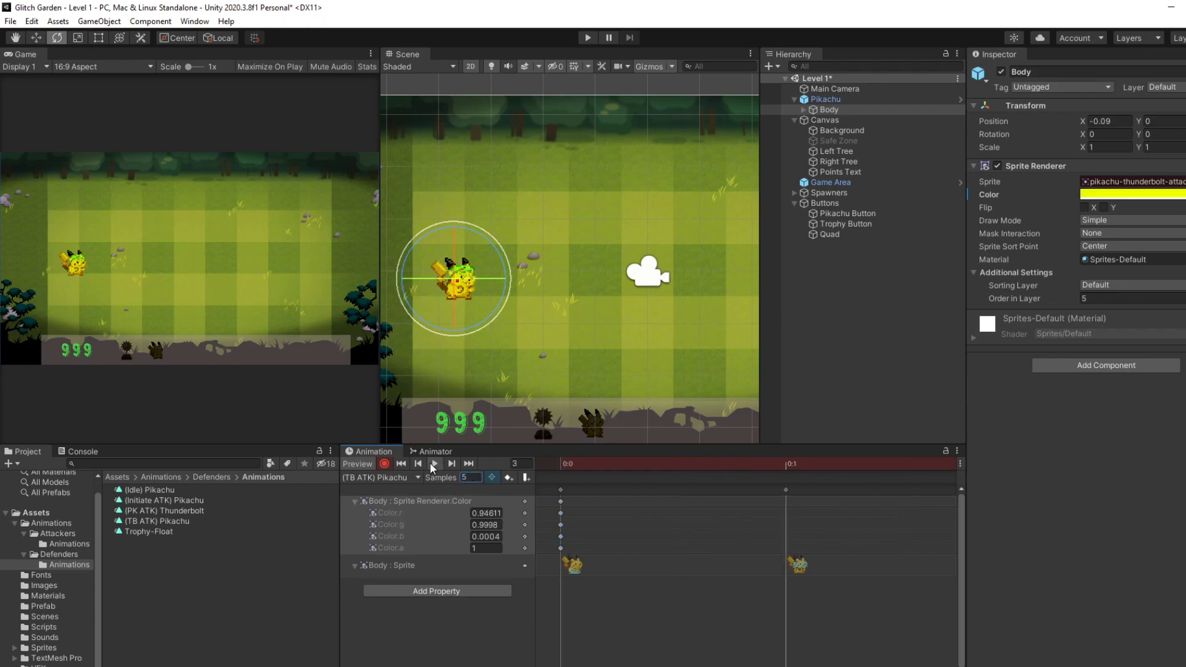
scroll(819, 534, down, 5)
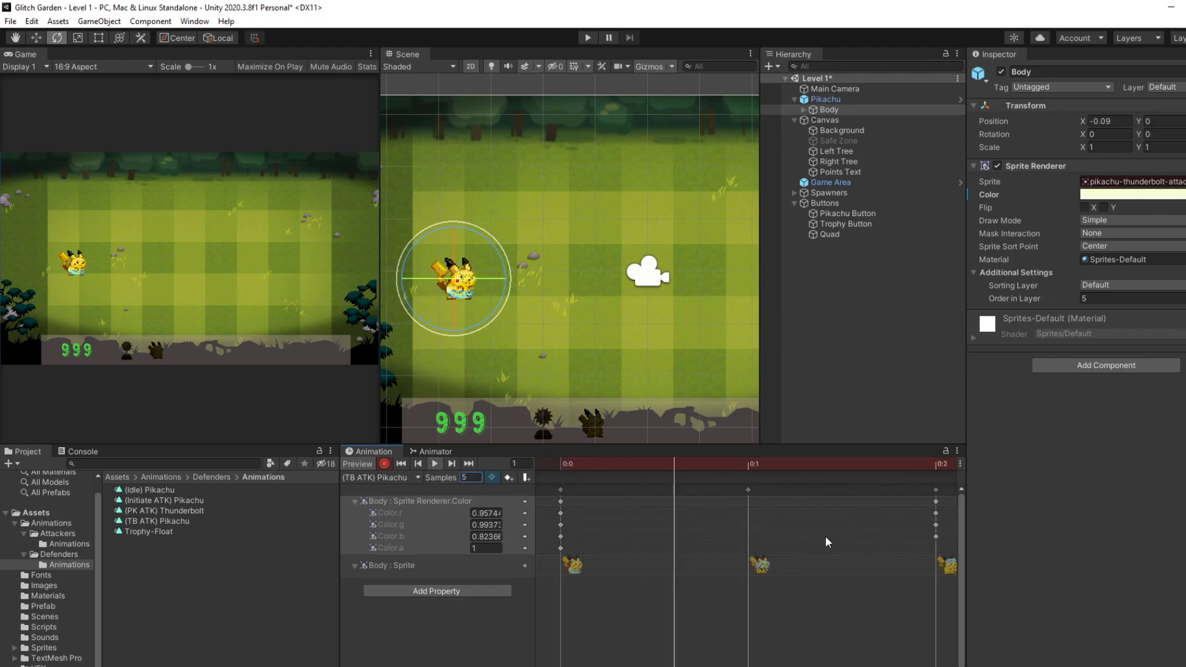
scroll(829, 537, down, 1)
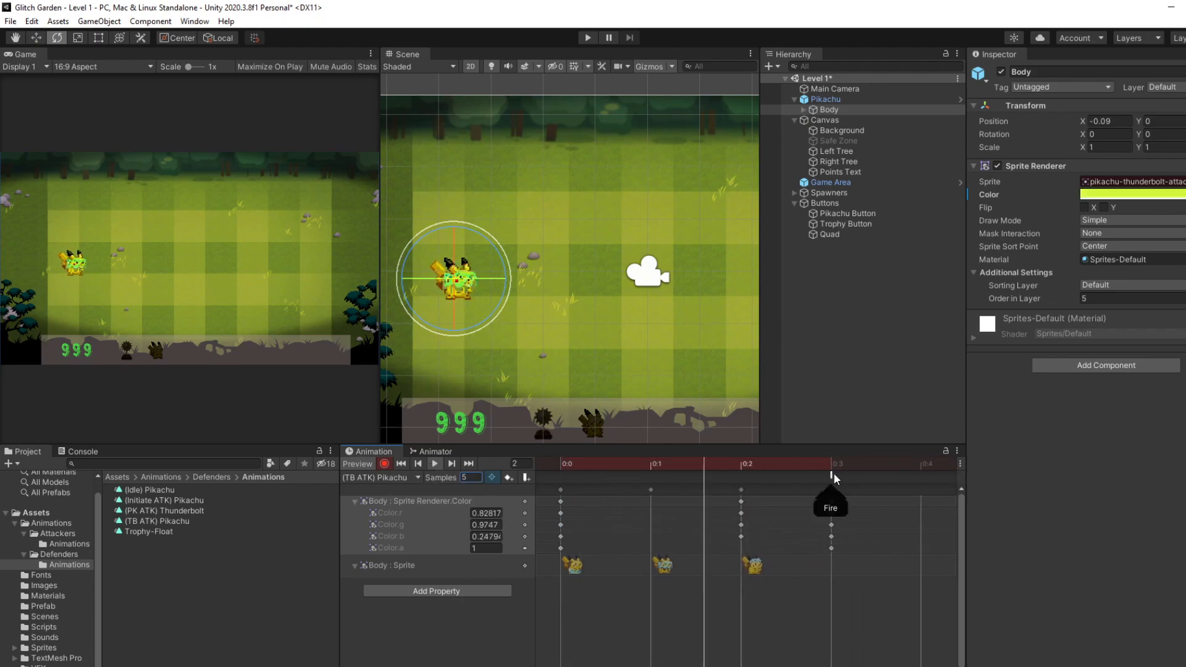
- Stop playback and step through the keyframes to examine the Body's color from frame 0 to frame 3
click(831, 502)
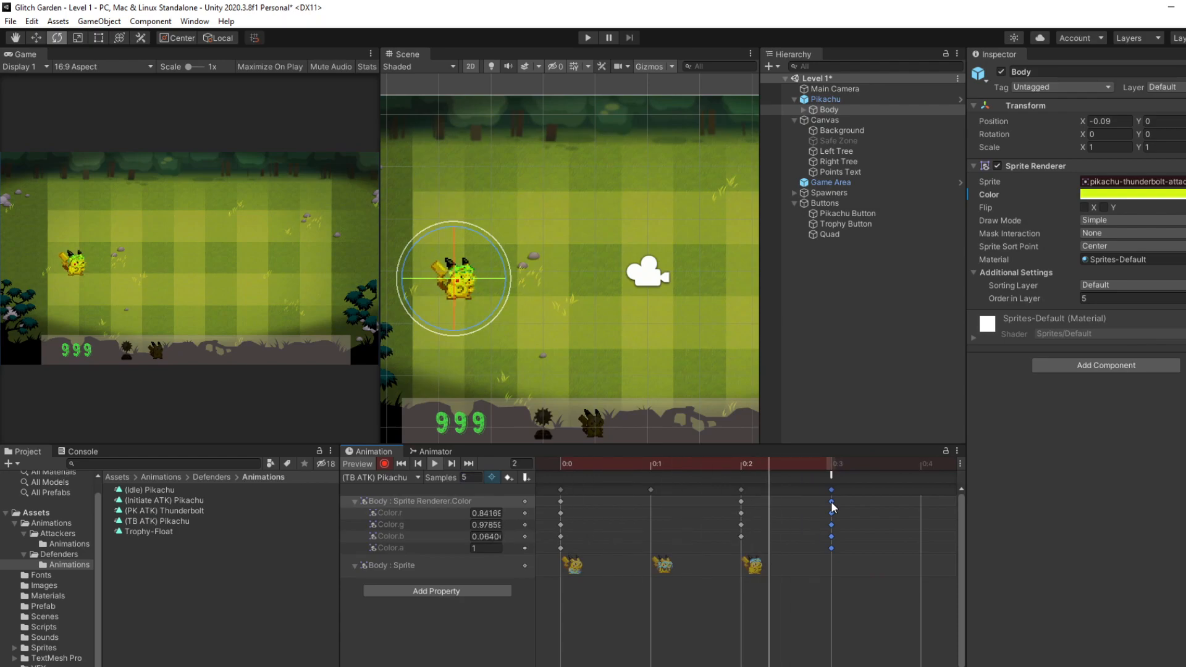
click(433, 464)
click(451, 463)
click(450, 463)
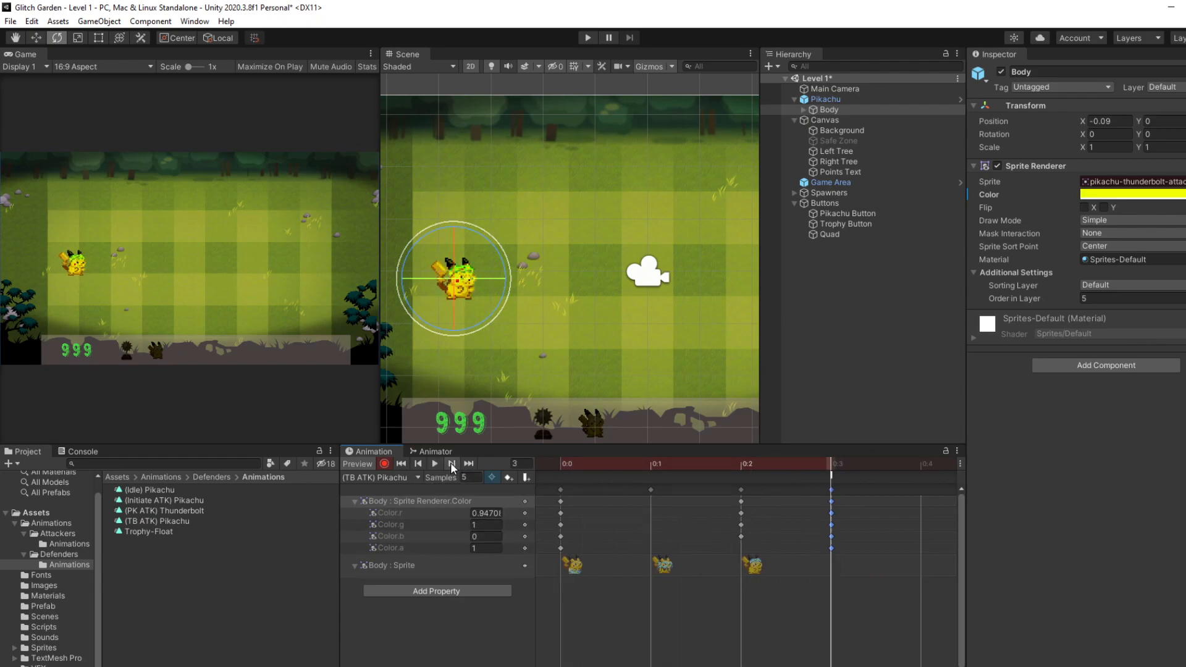
click(418, 465)
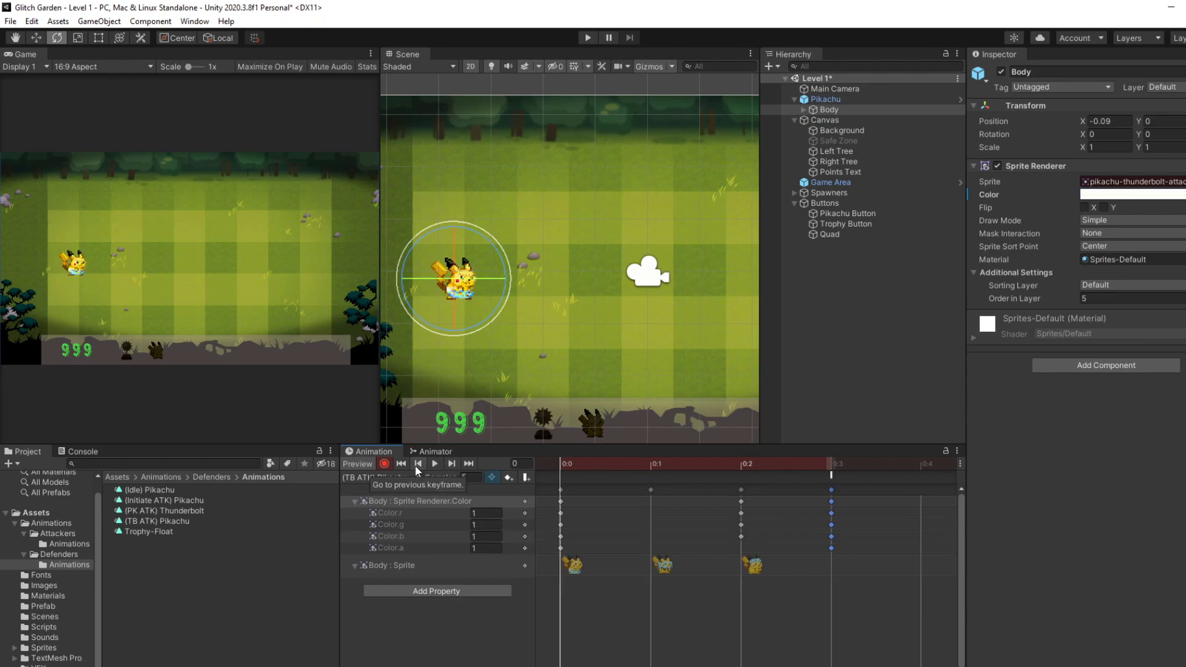
click(452, 465)
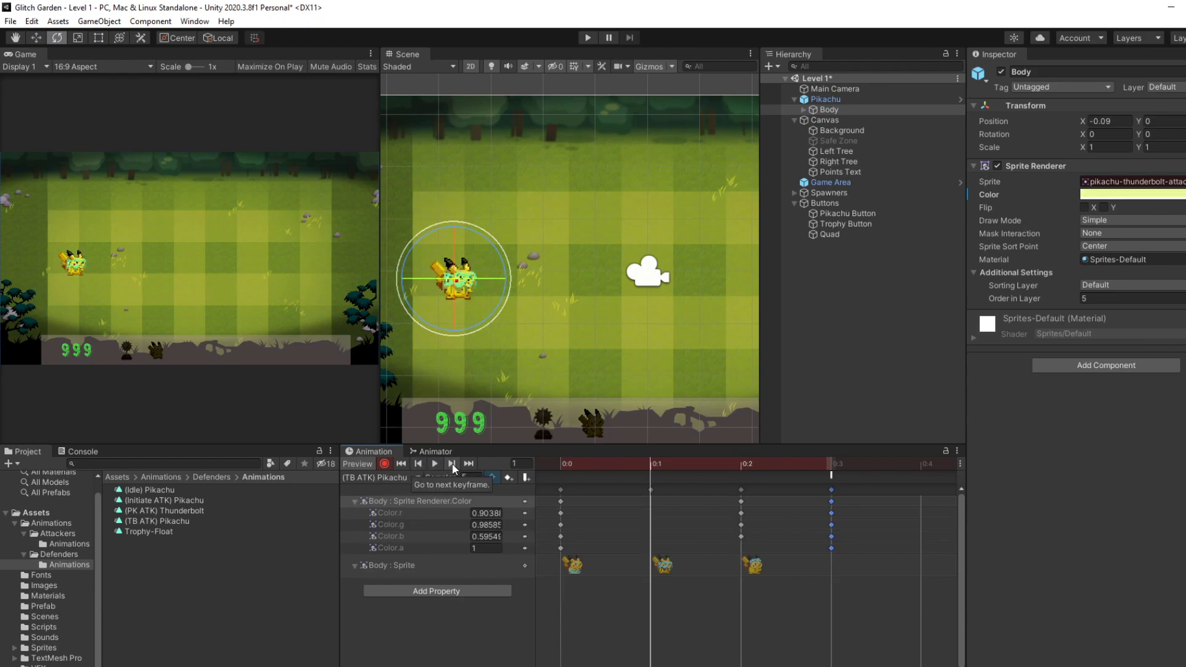
click(452, 464)
click(452, 465)
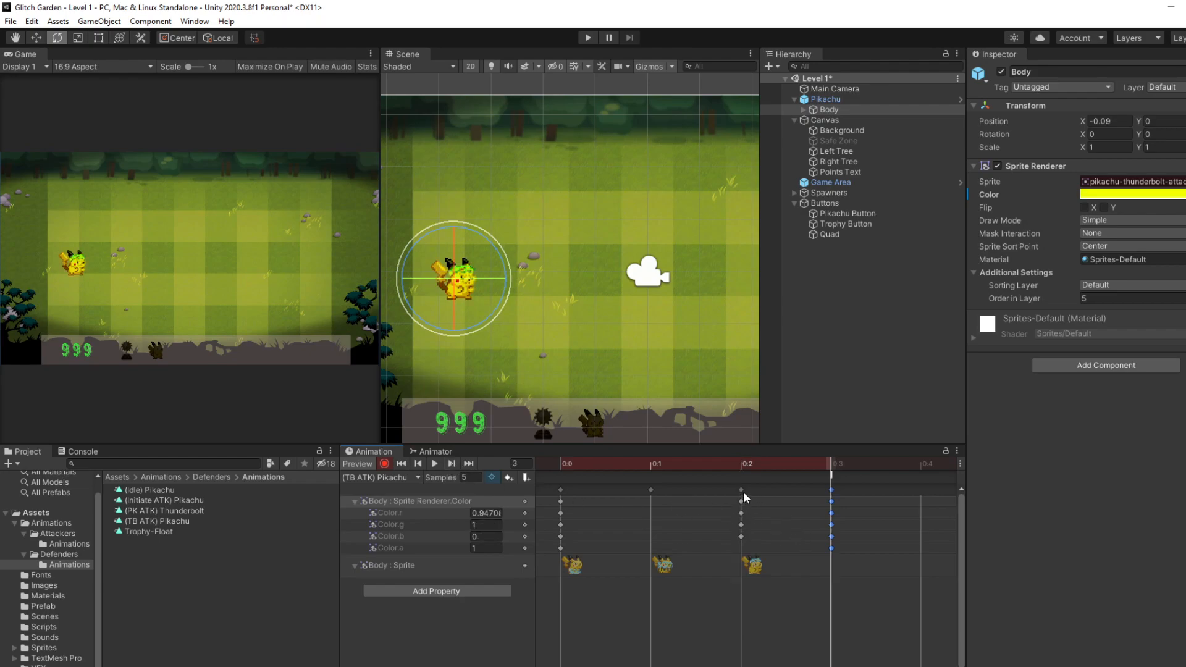
- Record a white Sprite Renderer color for the Body at frame 3
click(649, 490)
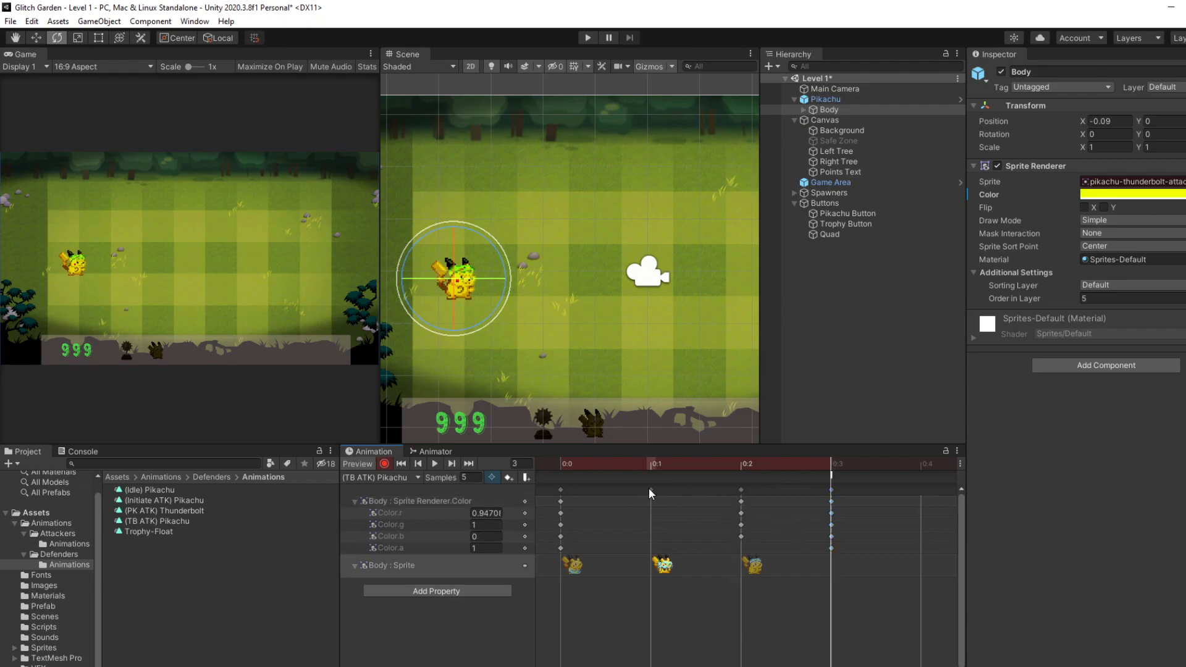
click(1092, 201)
click(1141, 272)
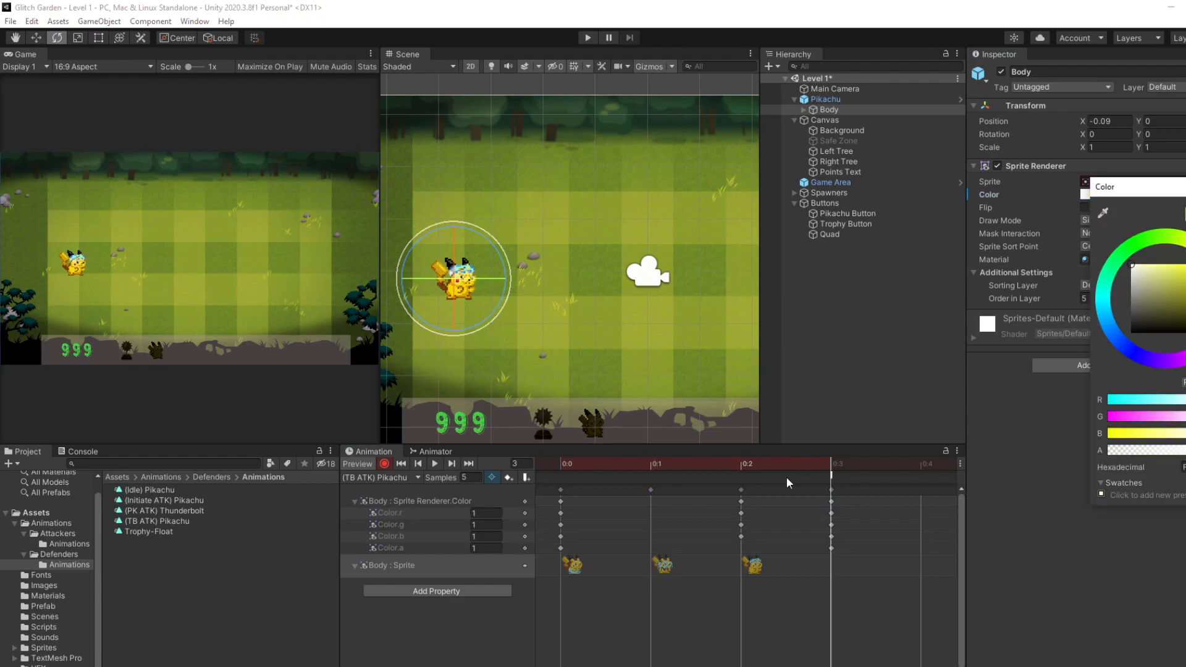
click(737, 505)
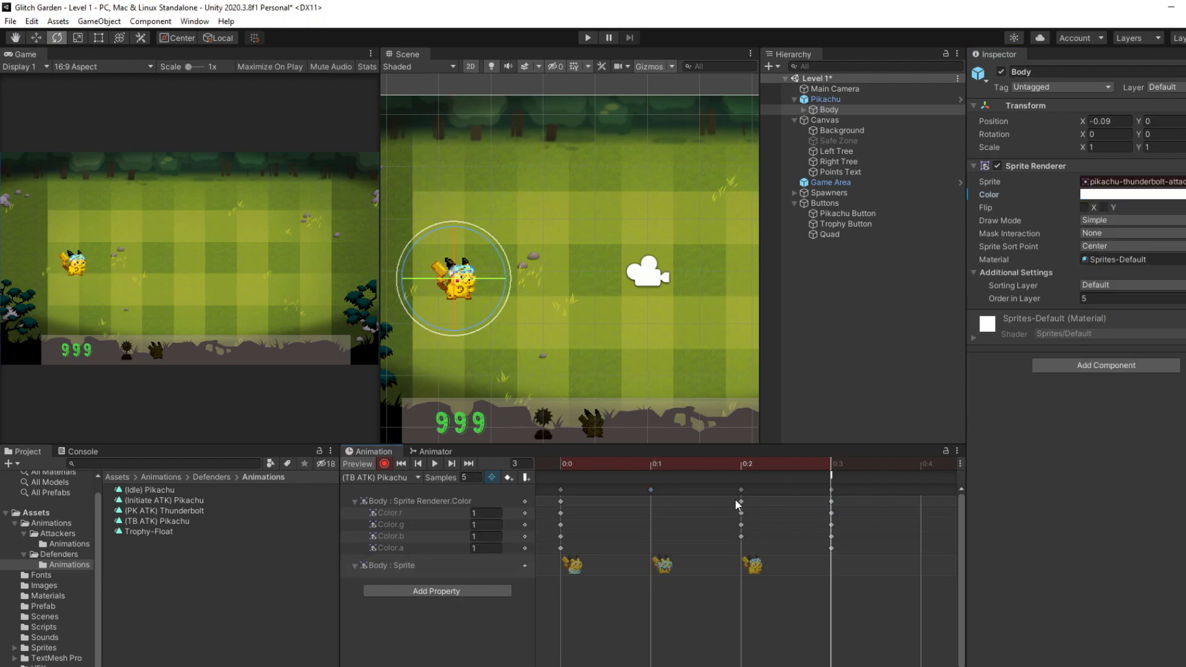
- Record a yellow-green Body color at frame 3 with red 0.81555, green 1 and blue 0
click(833, 495)
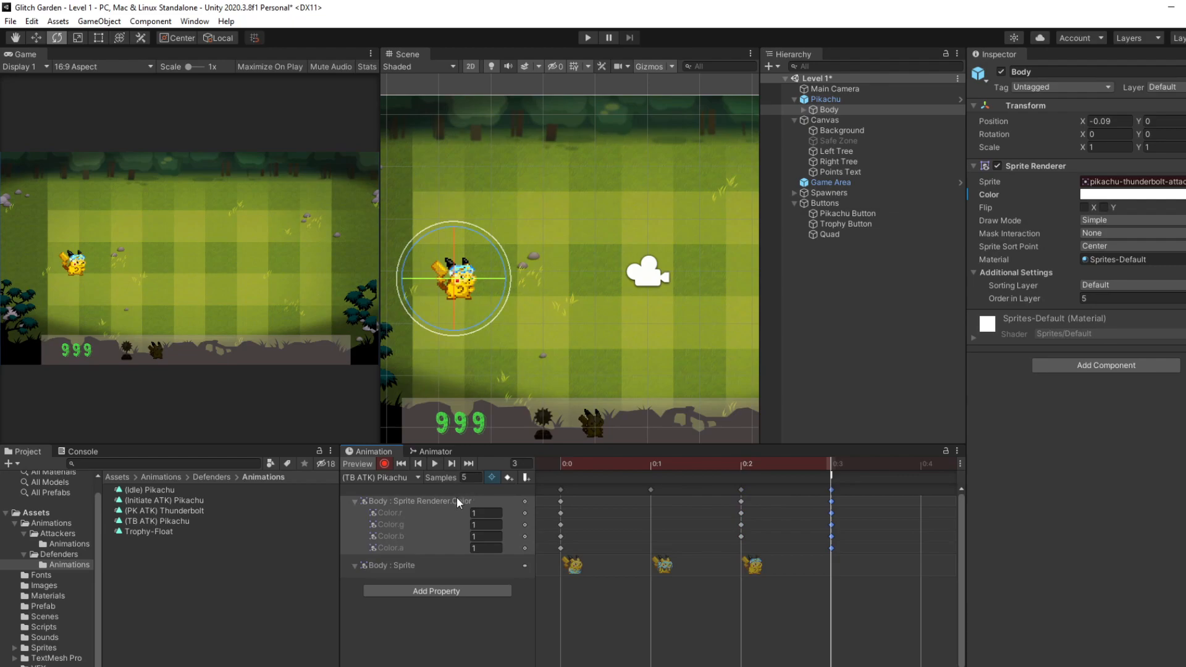
shift+click(741, 501)
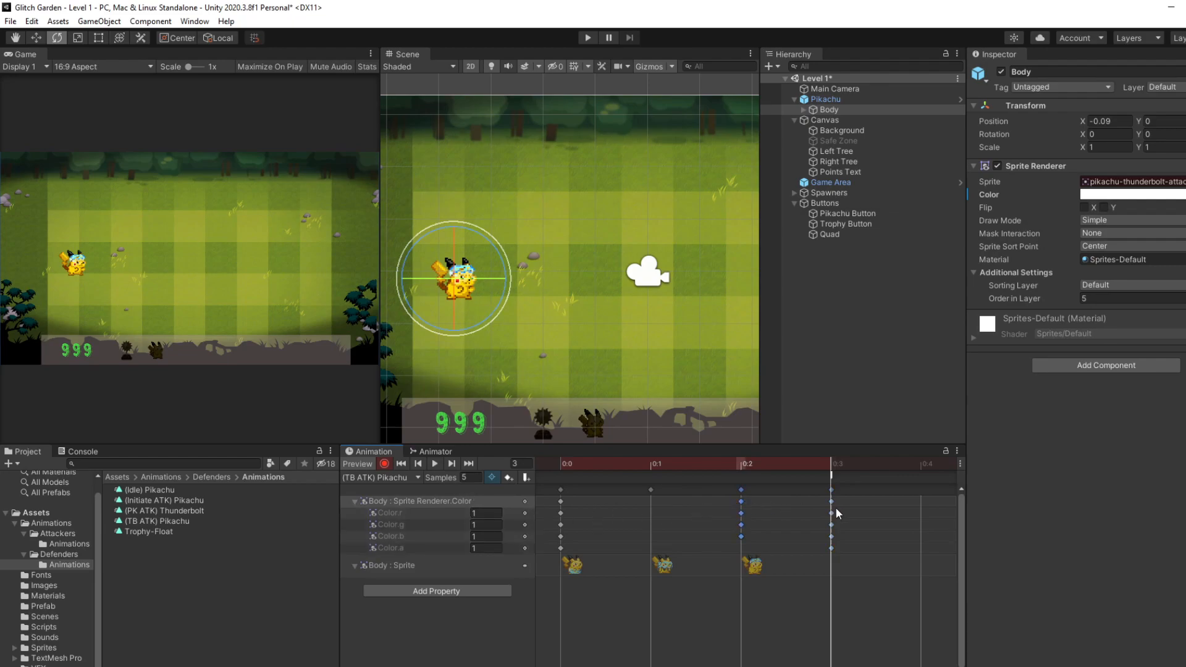
click(1094, 195)
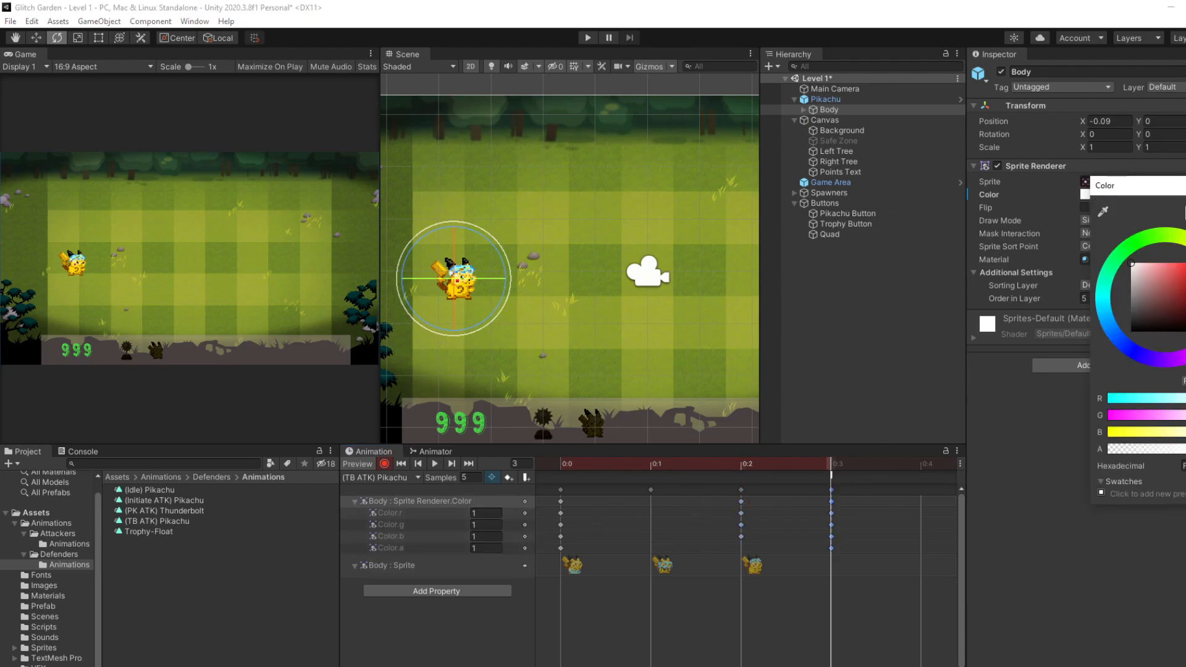
click(1182, 238)
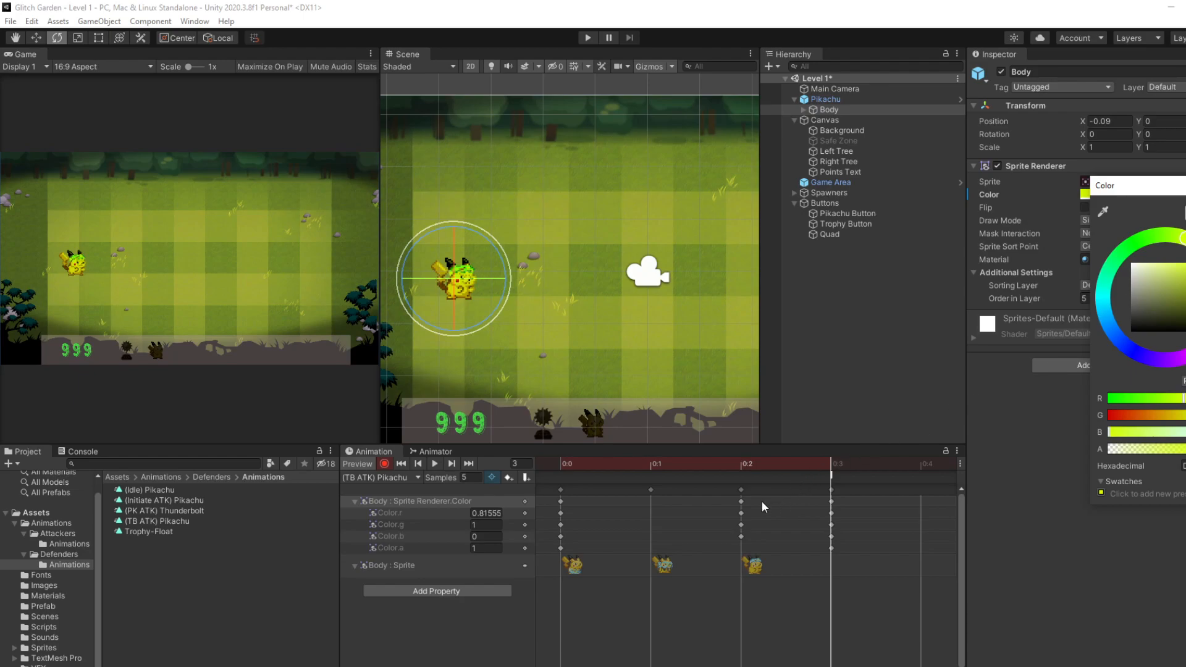
click(742, 502)
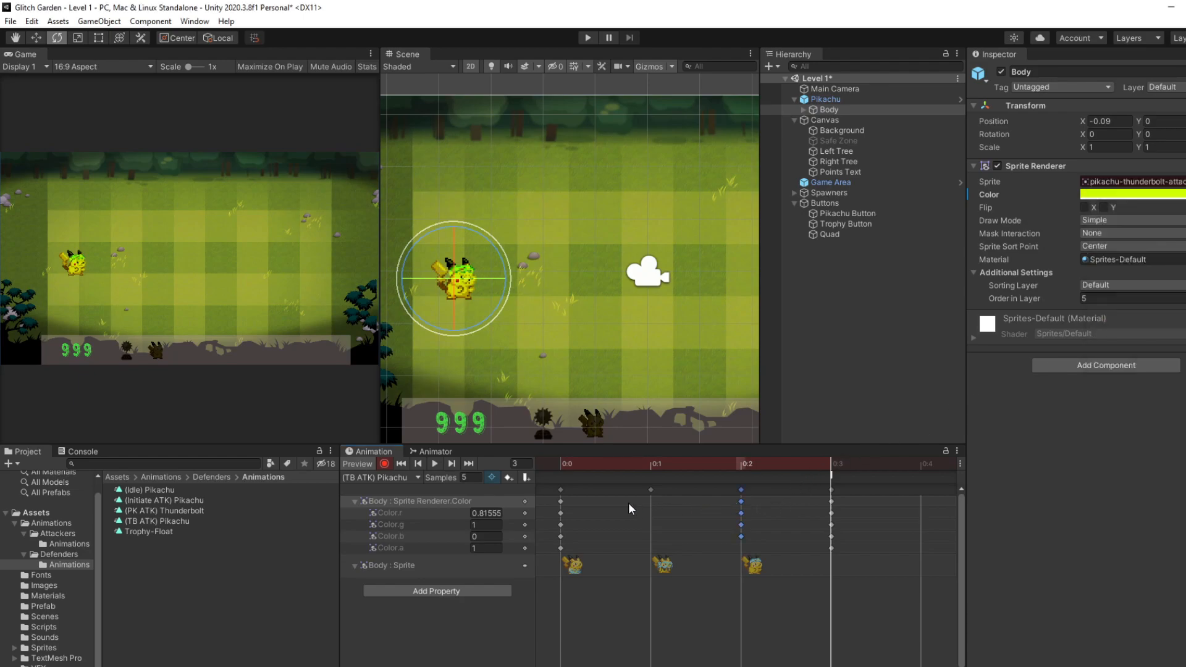
click(561, 502)
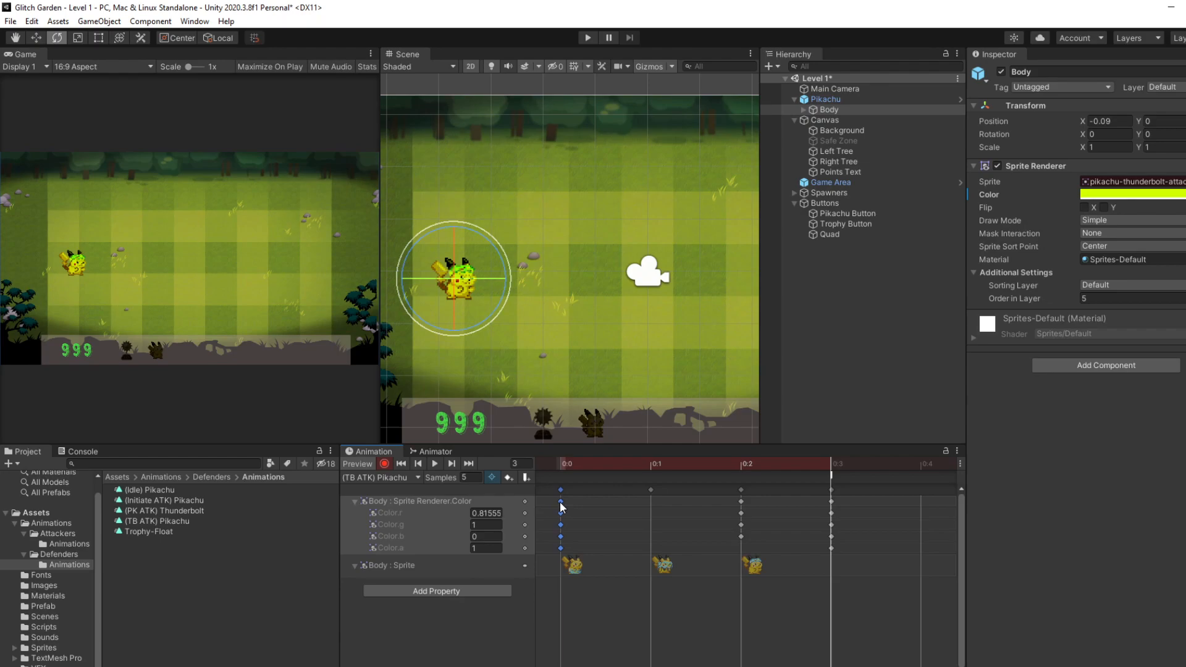
- Reset the Body's recorded Sprite Renderer color at frame 3 to white and select that color keyframe
click(561, 502)
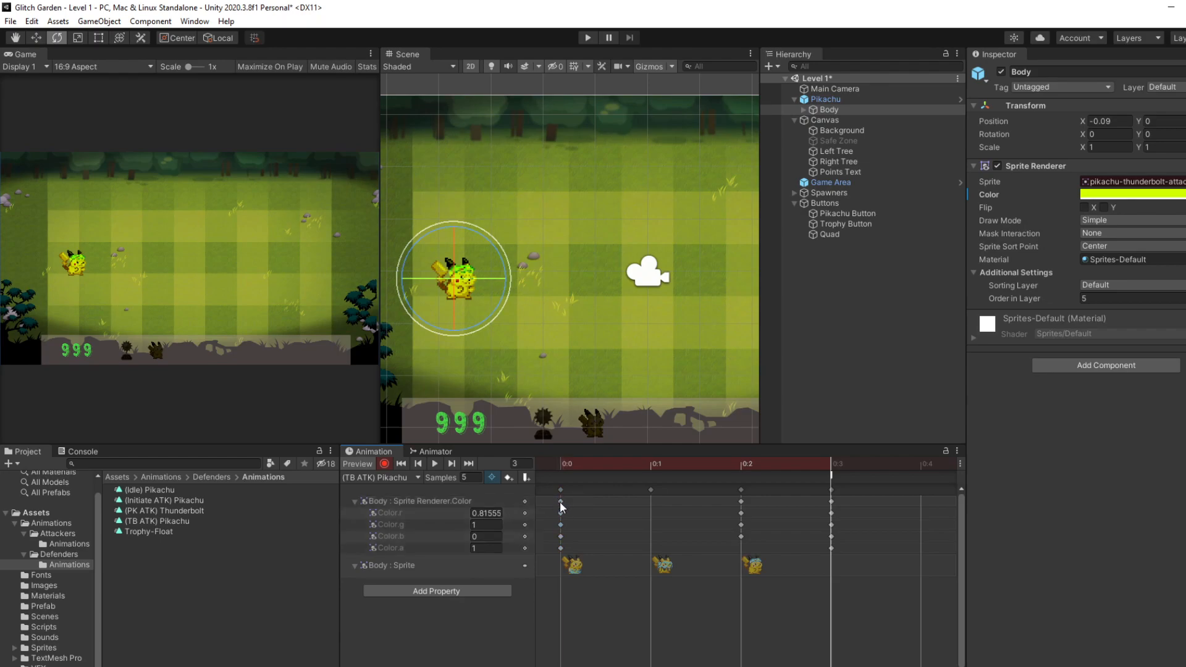
click(1133, 194)
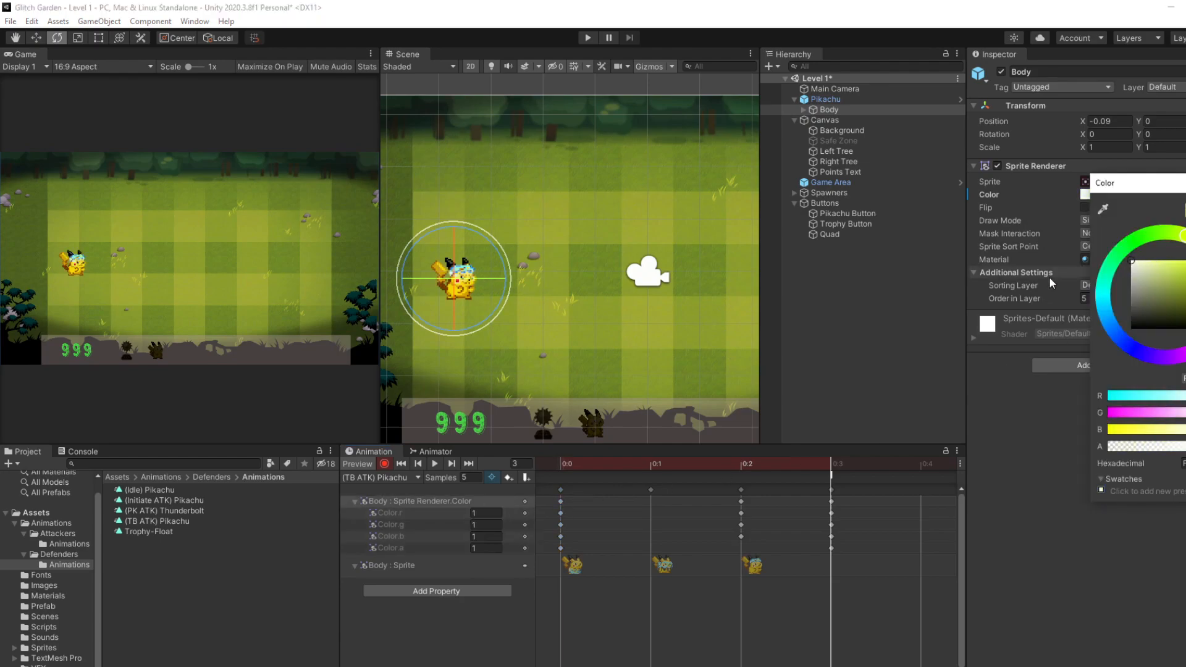
click(817, 503)
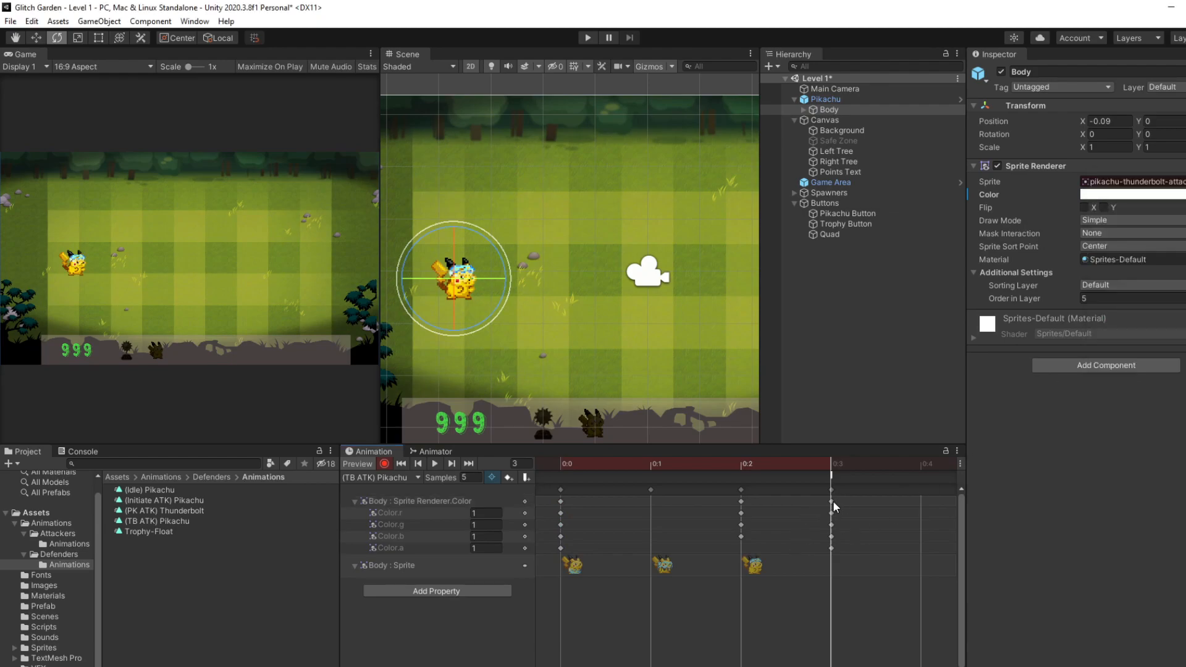
click(832, 501)
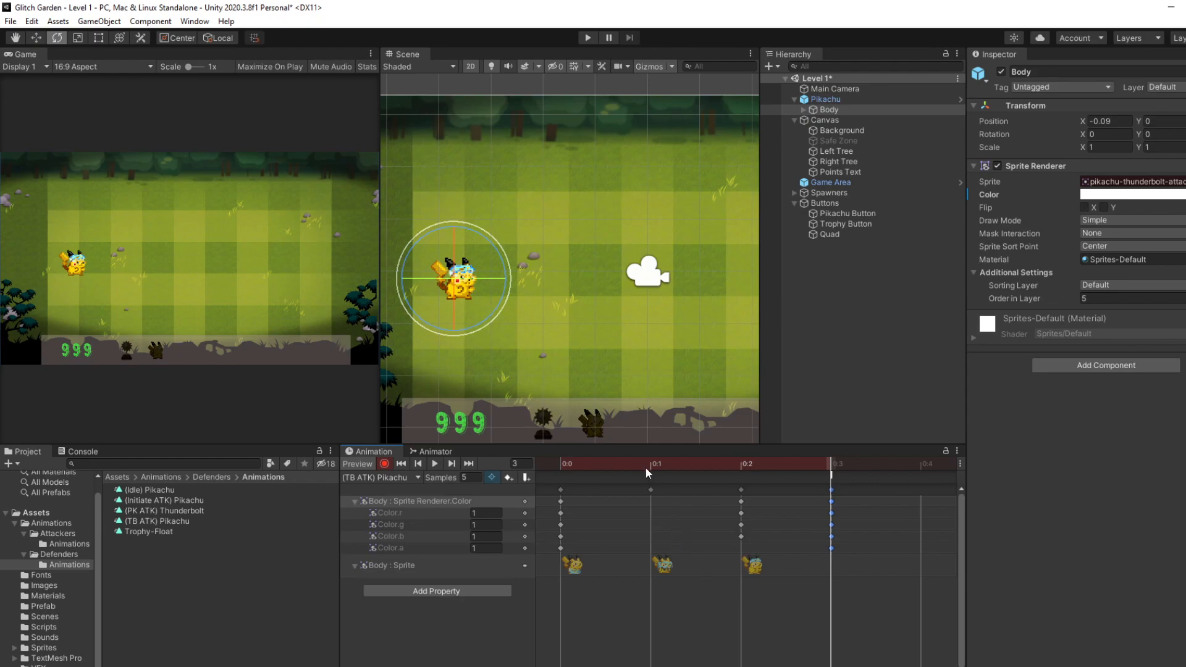
- Collapse the Body's Sprite Renderer.Color and Sprite tracks in the clip and select the color keyframe at frame 3
click(650, 490)
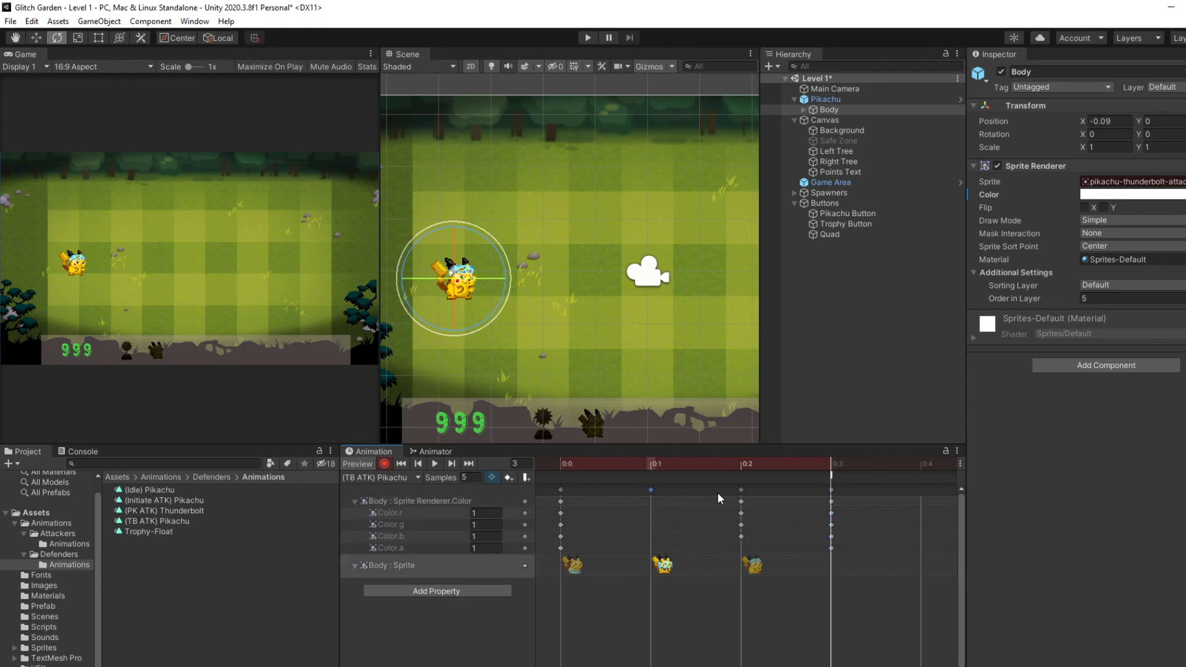
click(742, 490)
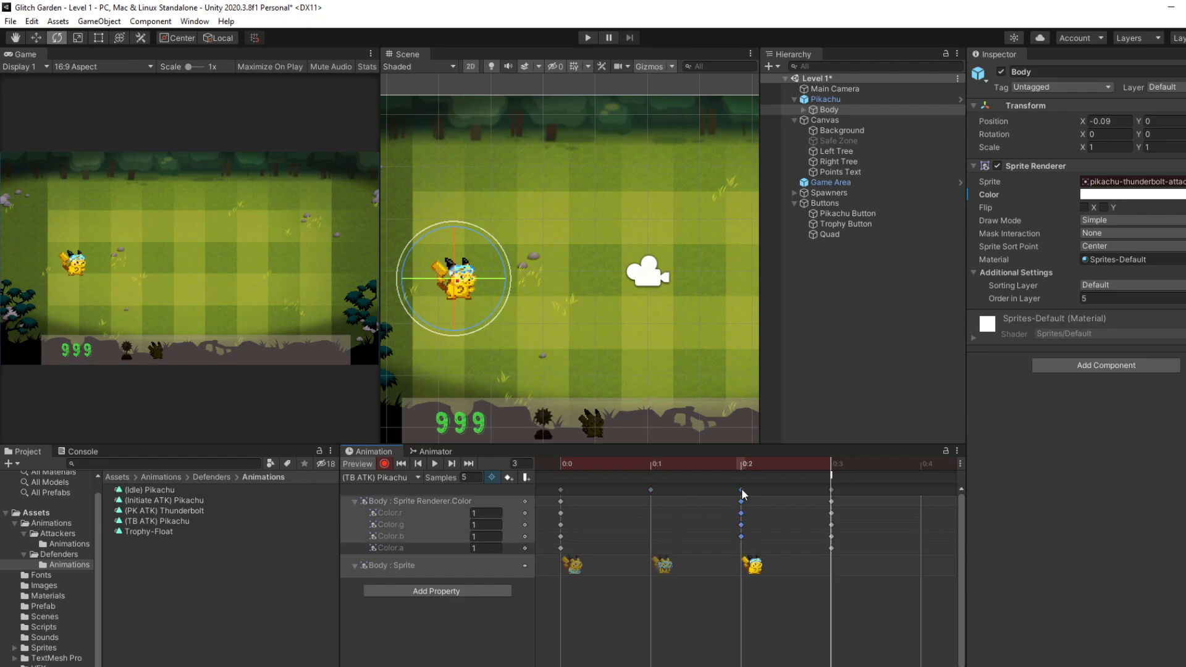
click(354, 502)
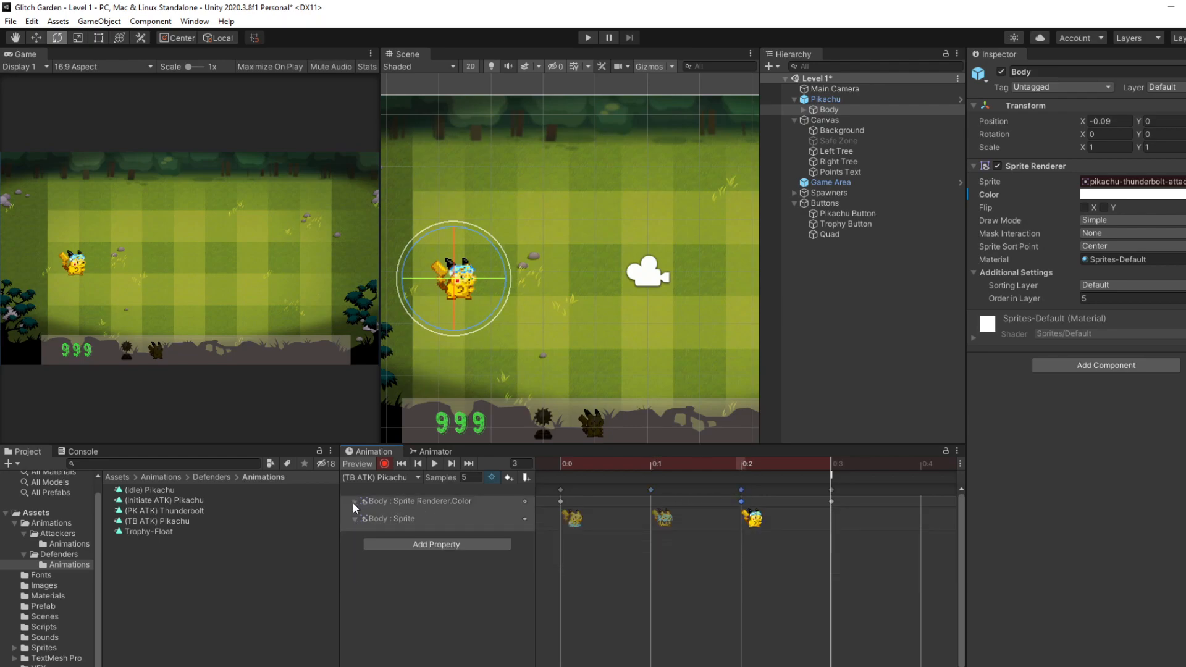
click(722, 571)
click(355, 519)
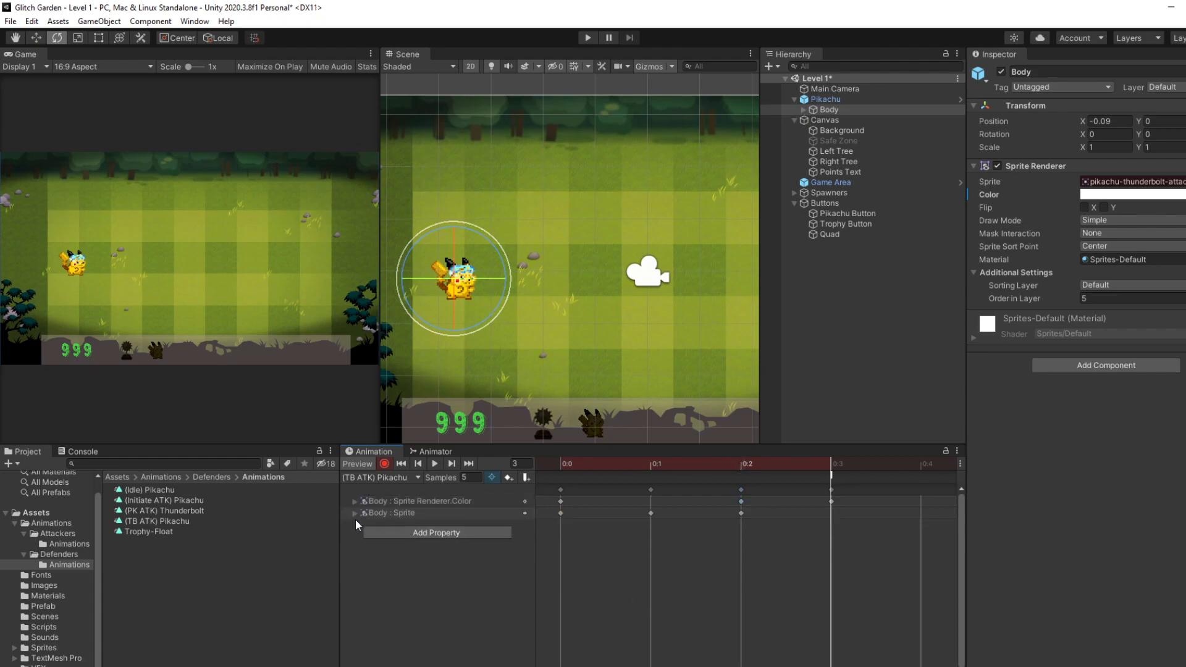
click(832, 501)
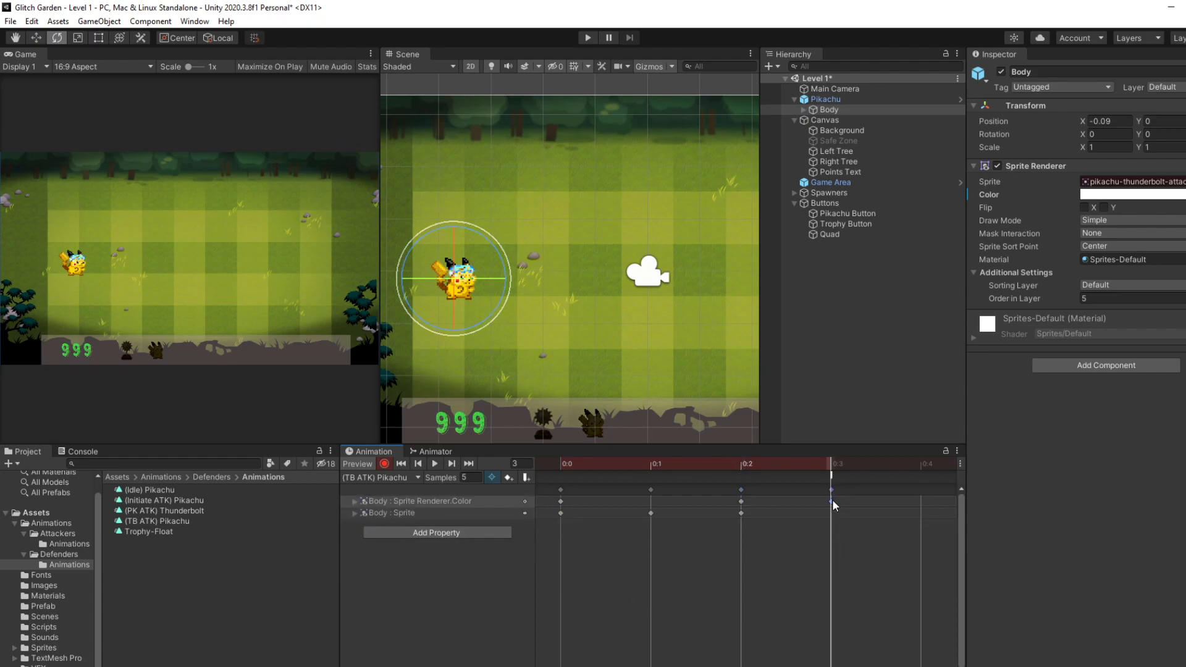
- Record a white Sprite Renderer color for the Body at frame 1
click(561, 501)
click(651, 491)
drag(832, 469, 647, 475)
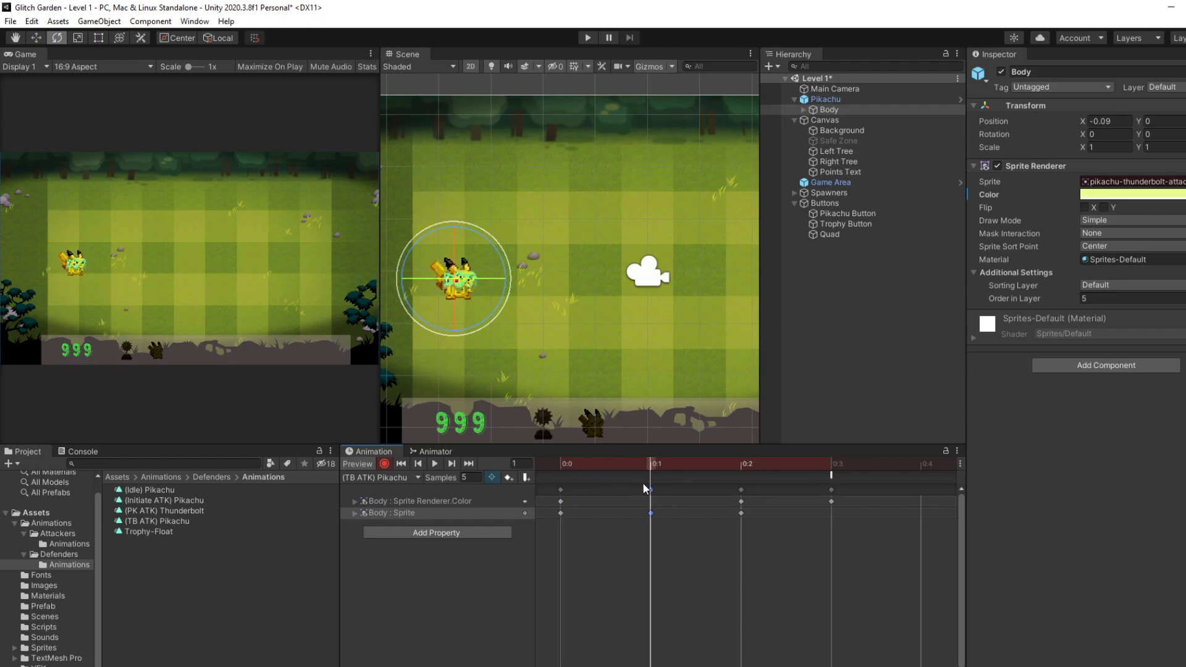
click(1108, 196)
drag(1135, 277, 1118, 261)
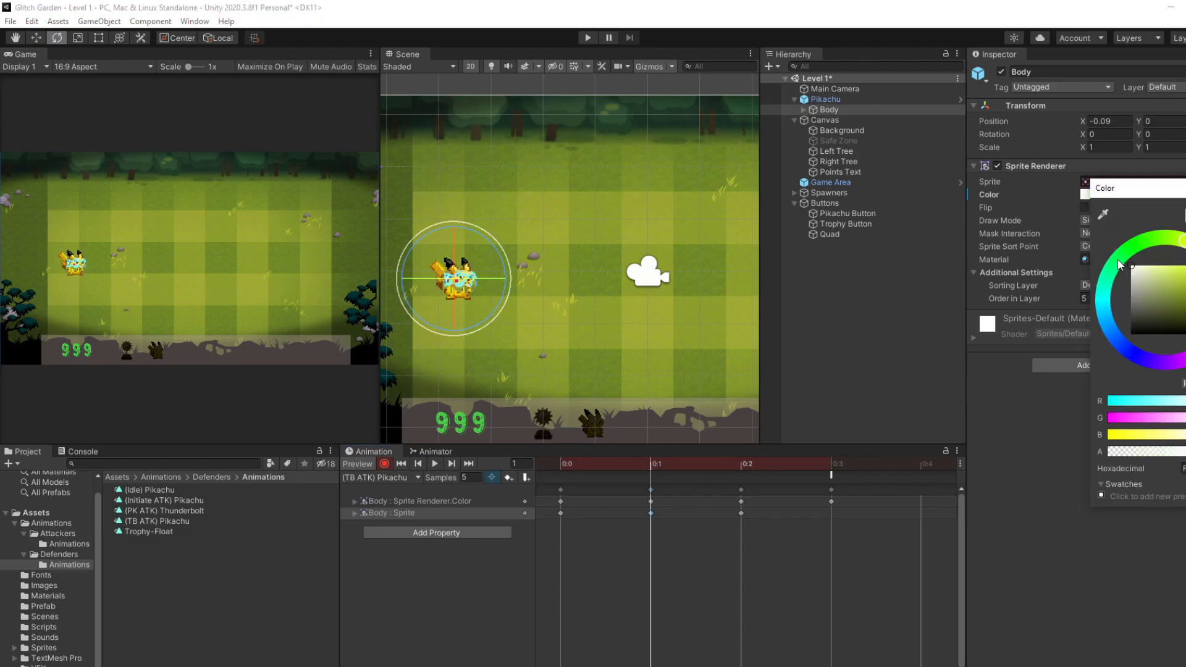
- Record a yellow Sprite Renderer color for the Body at frame 3
click(668, 472)
drag(651, 467, 840, 482)
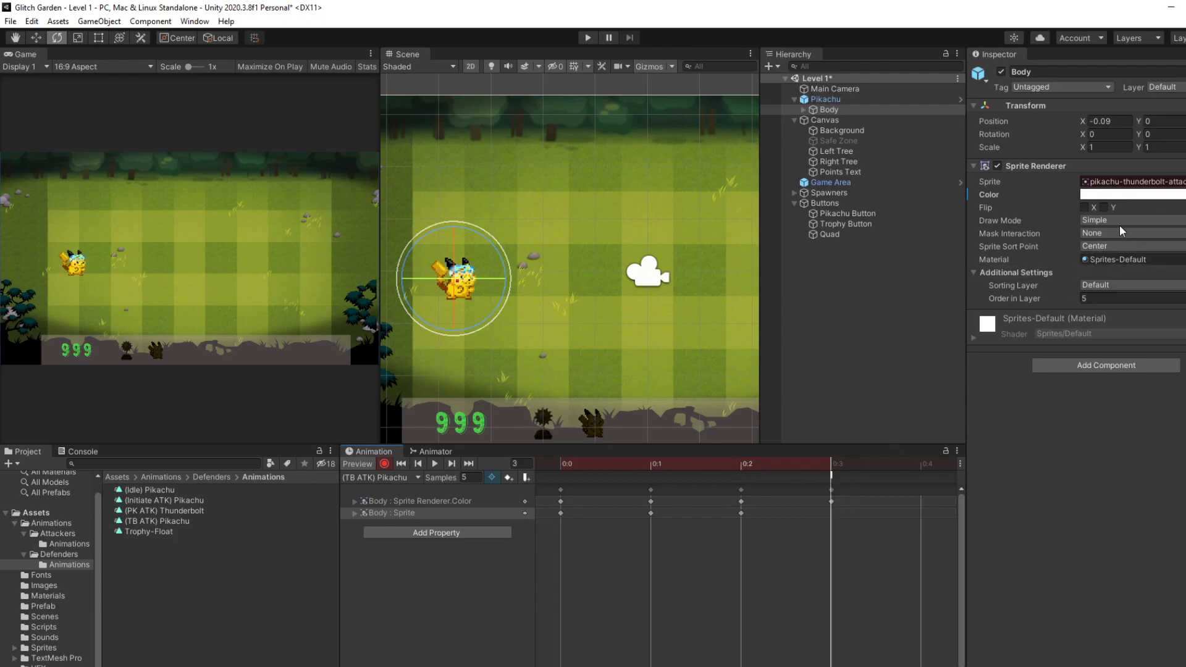
click(1136, 195)
click(1185, 240)
click(1185, 263)
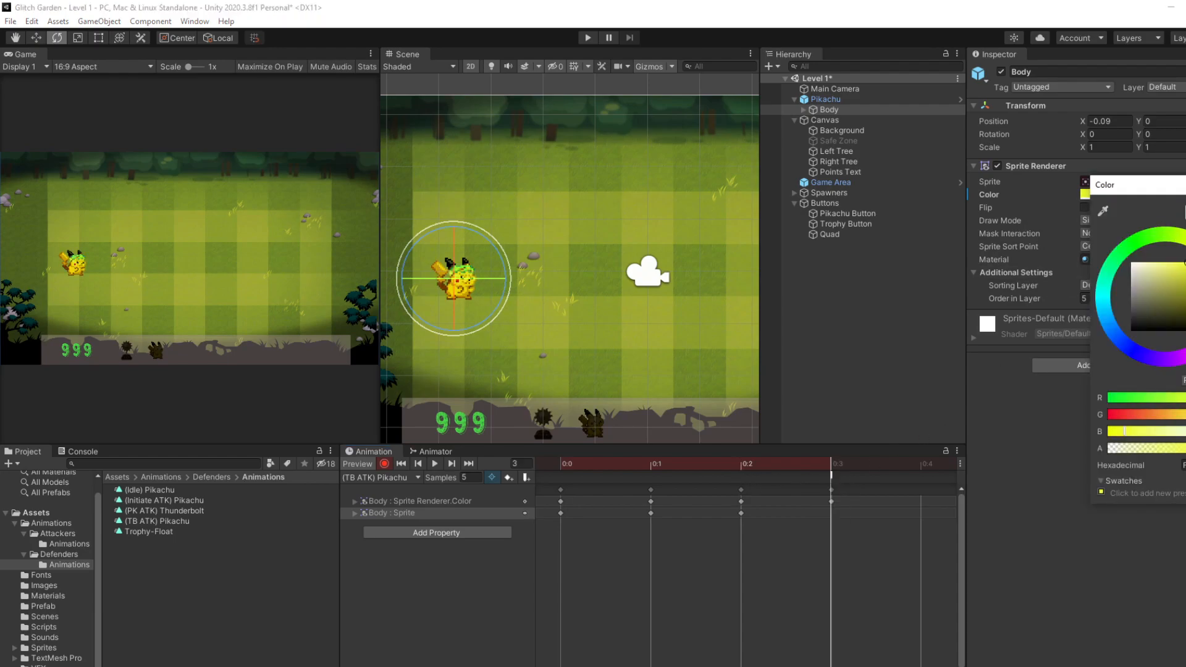
- Record a white Body color at frame 2, then scrub and play the clip to check the color change
click(740, 464)
click(1134, 195)
drag(565, 460, 875, 489)
click(436, 463)
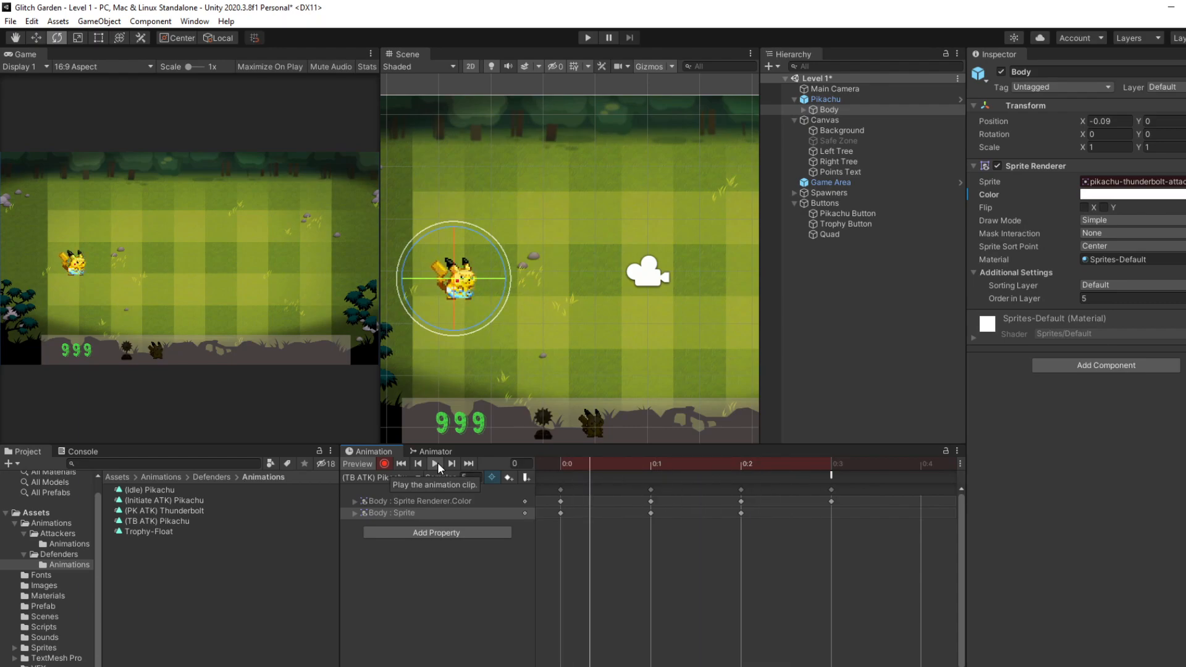
click(436, 463)
- Check the Fire() event at frame 3 and adjust the Body's Sprite Renderer color at that frame
click(831, 490)
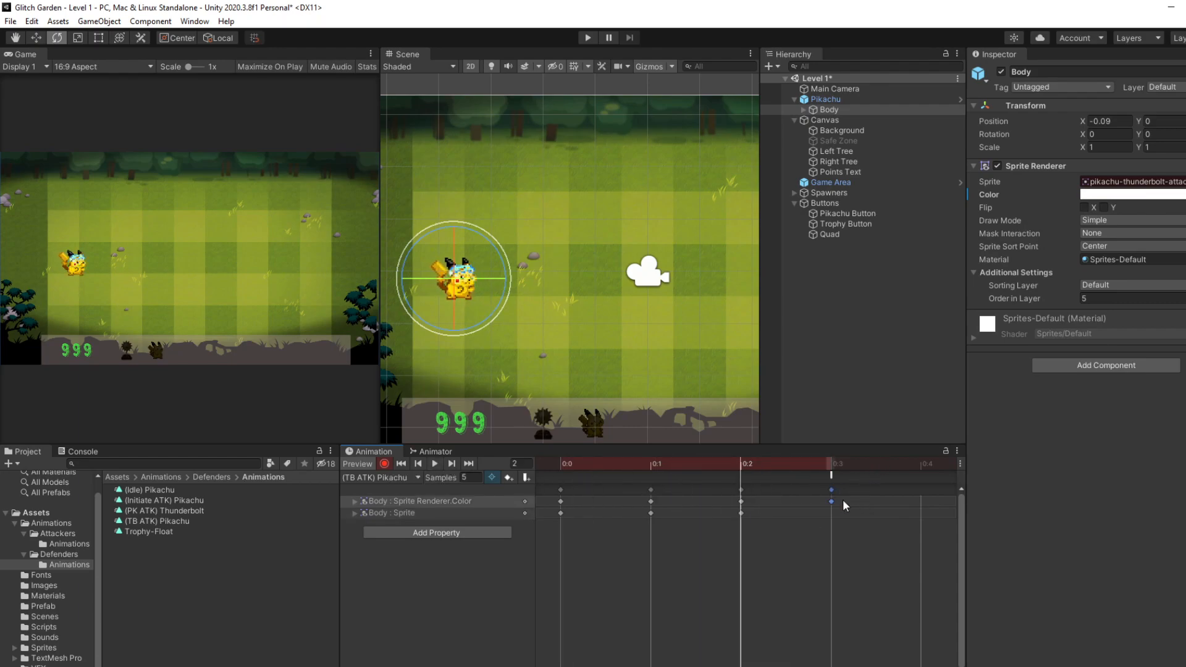
click(831, 474)
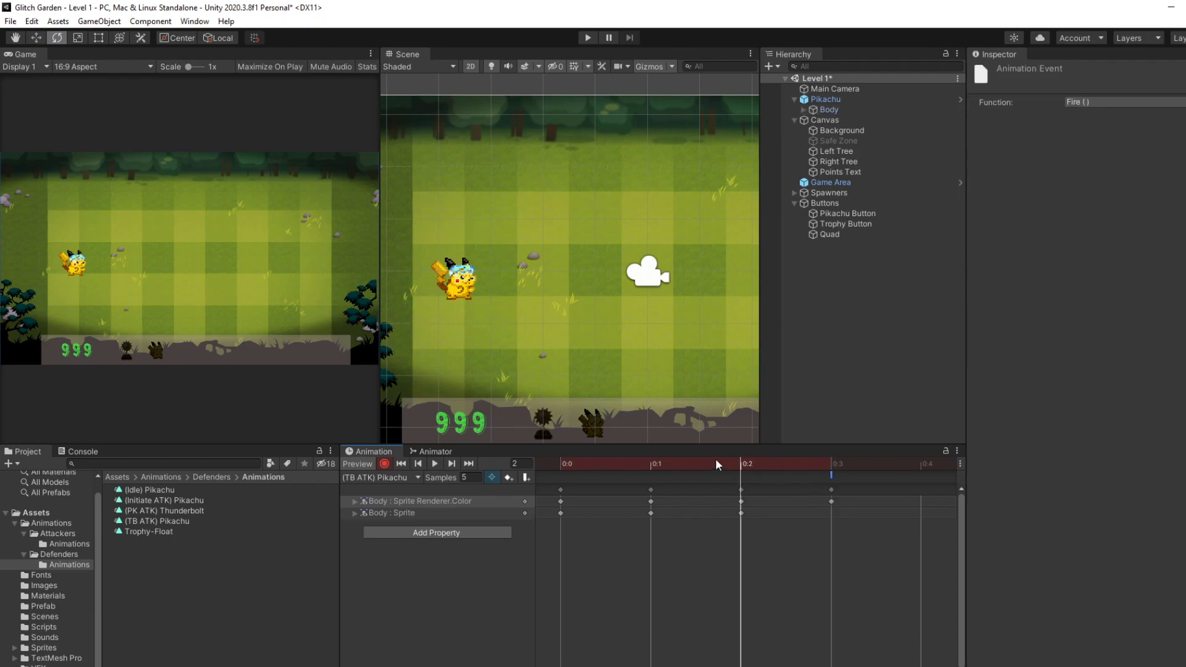
click(828, 464)
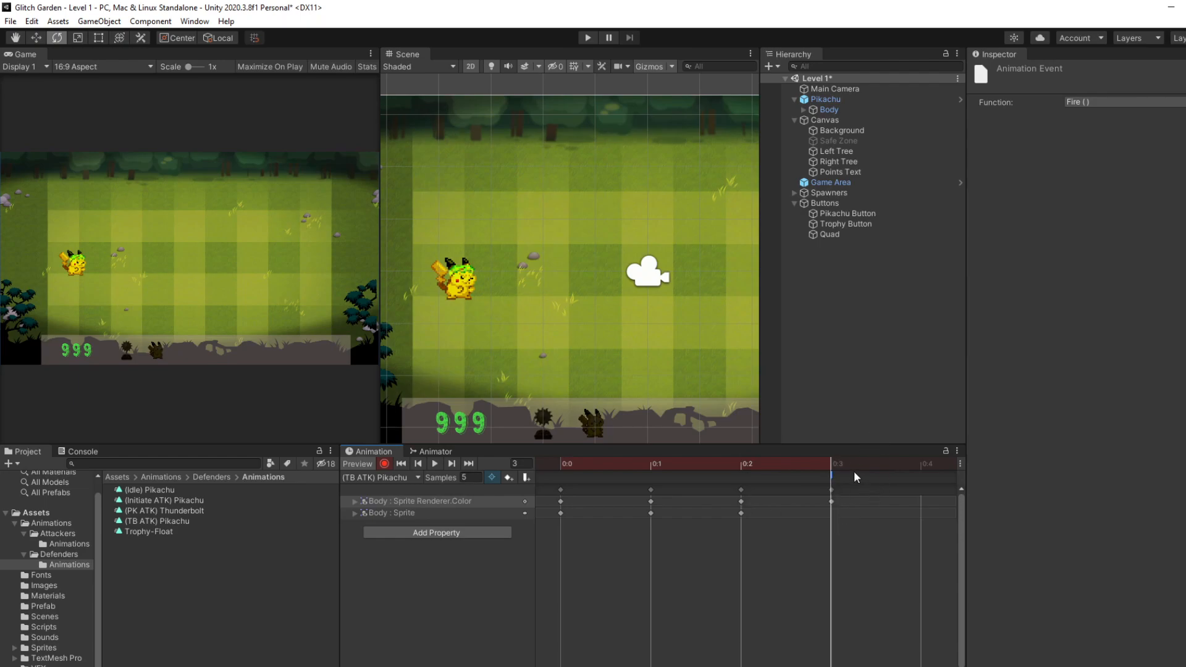
click(832, 502)
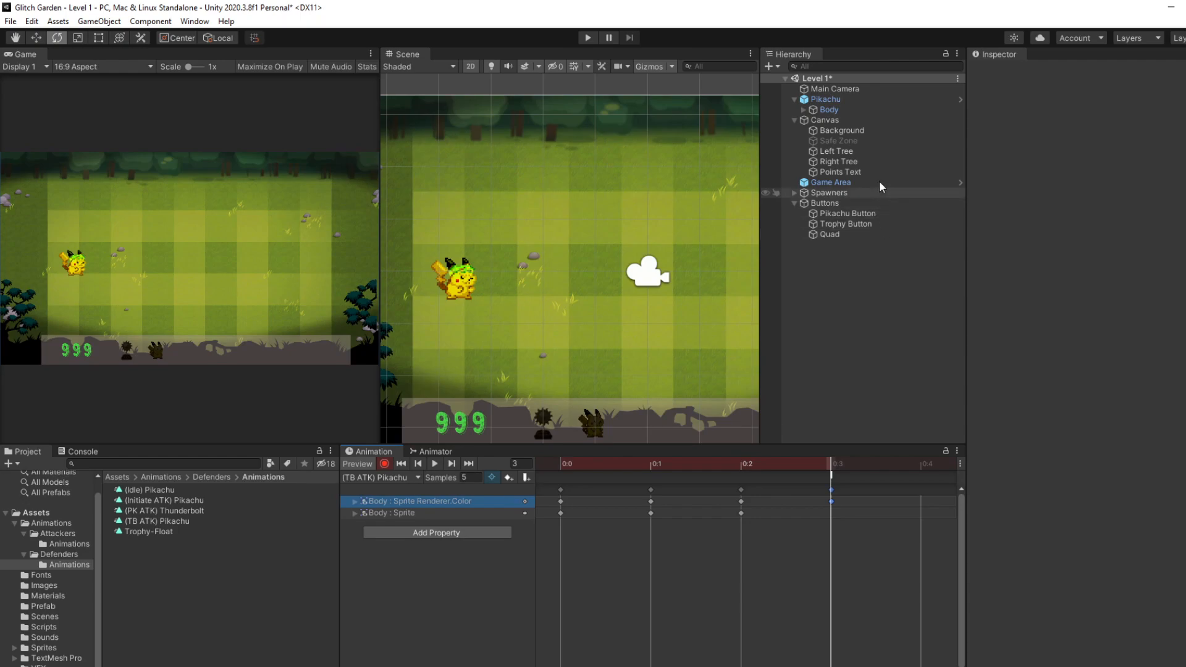
click(883, 110)
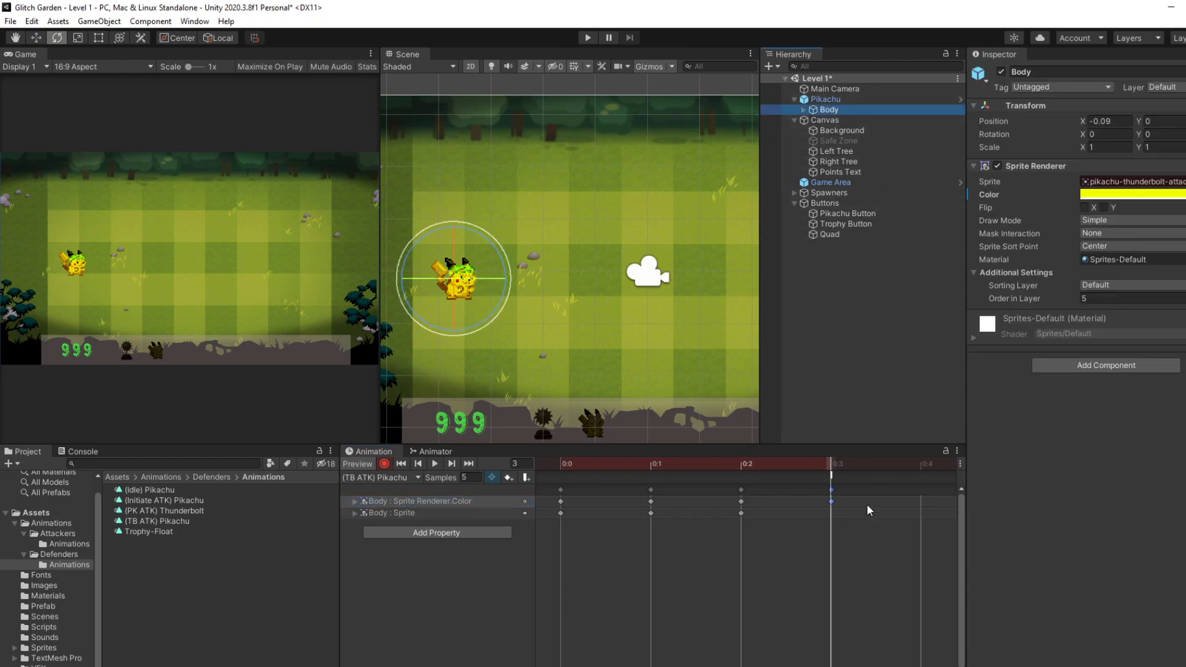
click(1177, 195)
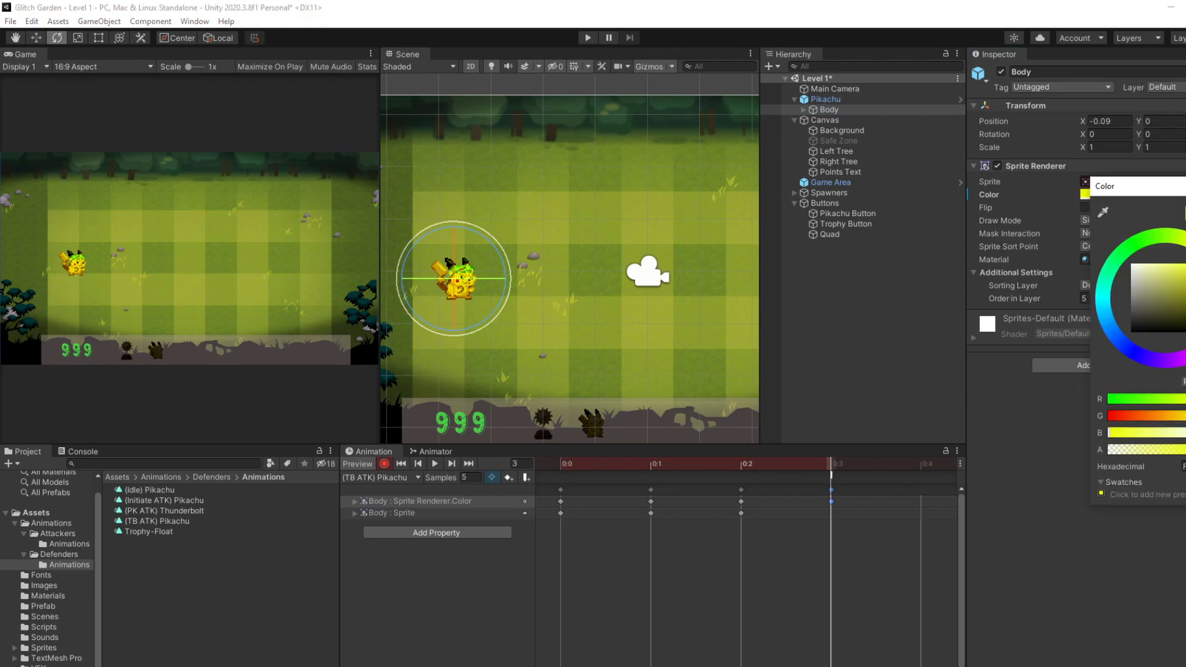
drag(1177, 349, 1104, 305)
- Preview the attack clip, then run the game to check Pikachu's attack color and stop it
click(432, 466)
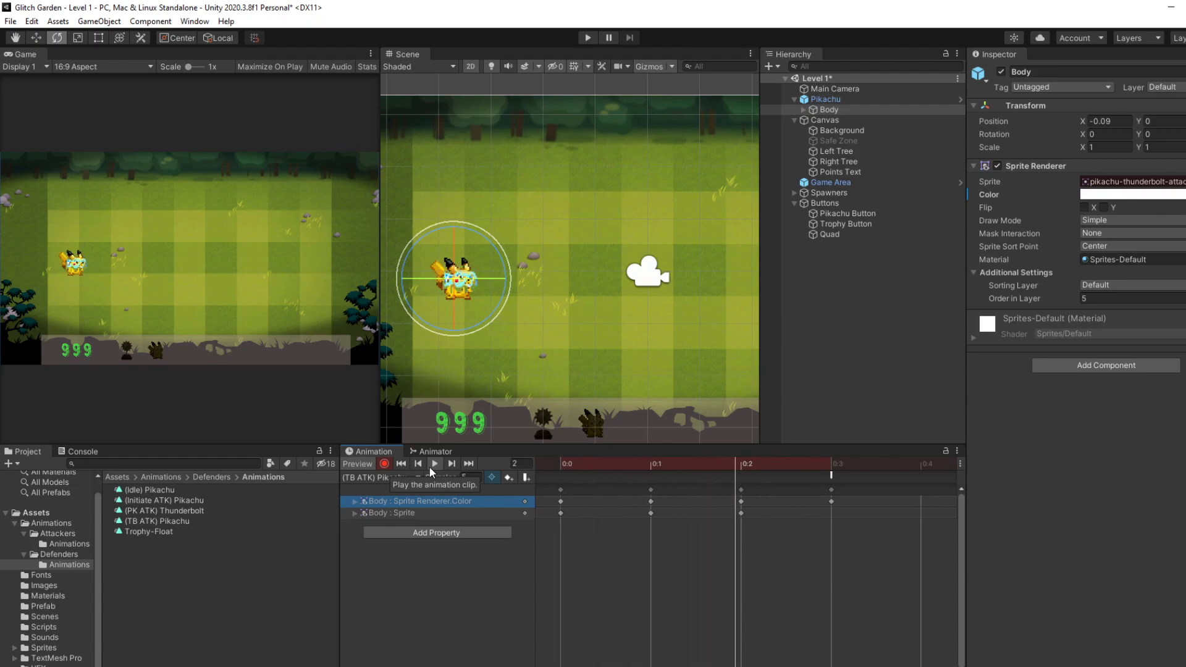
click(588, 41)
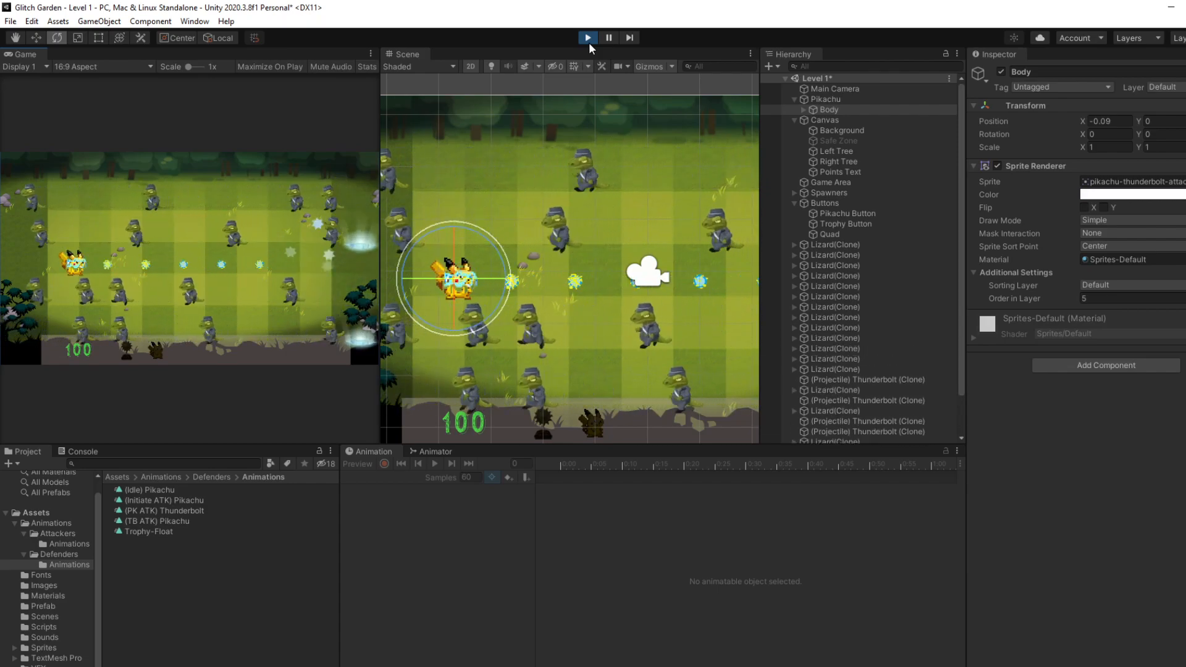
click(588, 42)
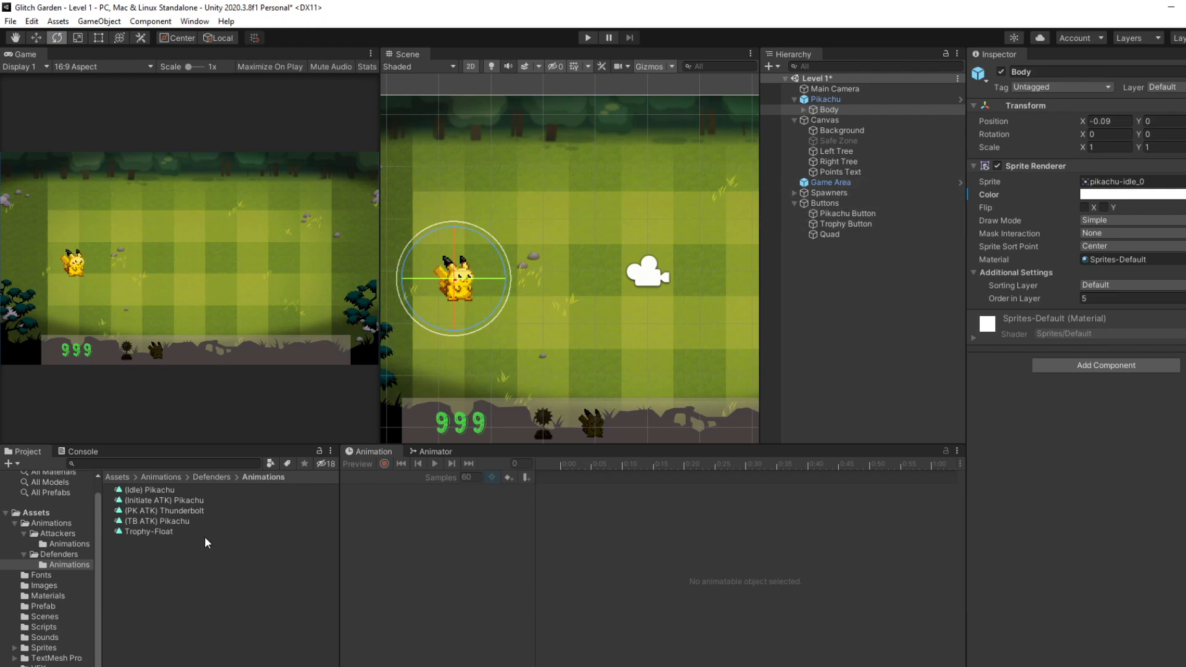
- Run the game with four more Pikachus placed in one column, examine their attack animation up close, and stop it
click(588, 37)
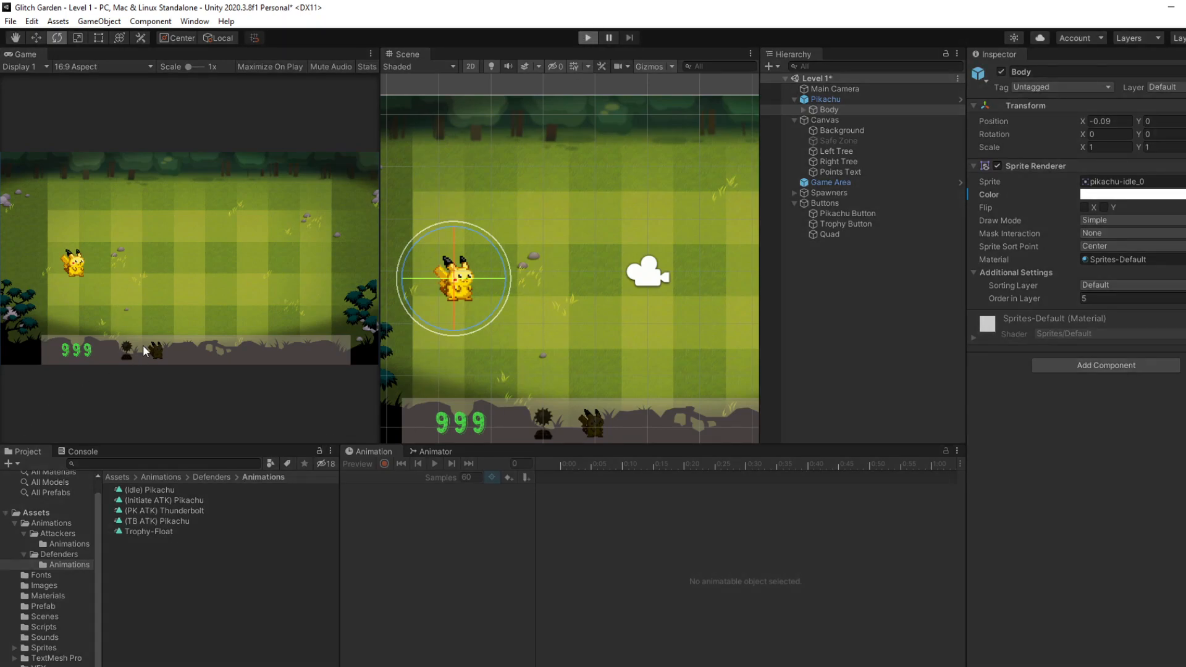
click(158, 354)
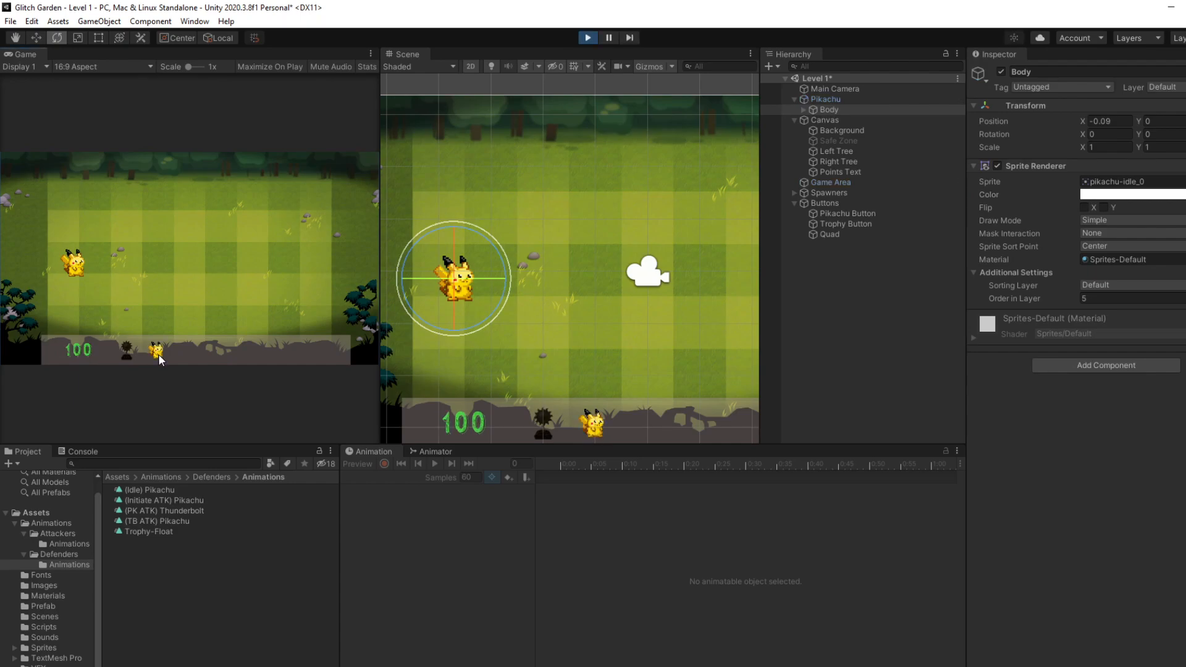
click(126, 319)
click(129, 286)
click(131, 223)
click(130, 198)
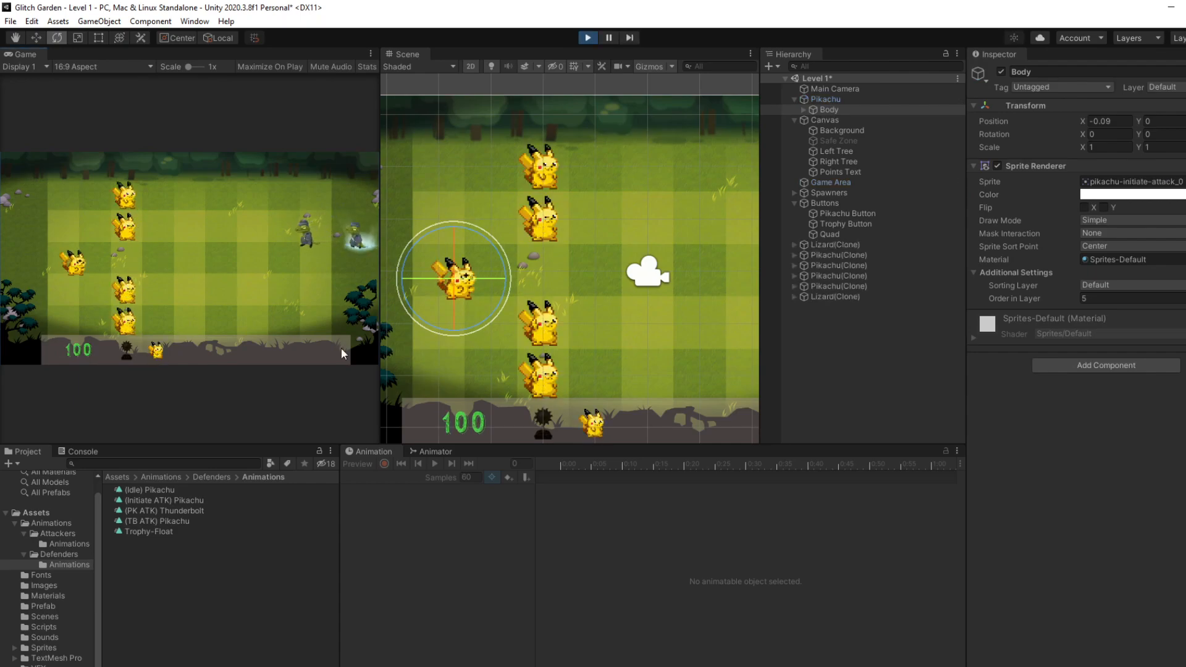
scroll(538, 374, up, 5)
scroll(553, 380, up, 3)
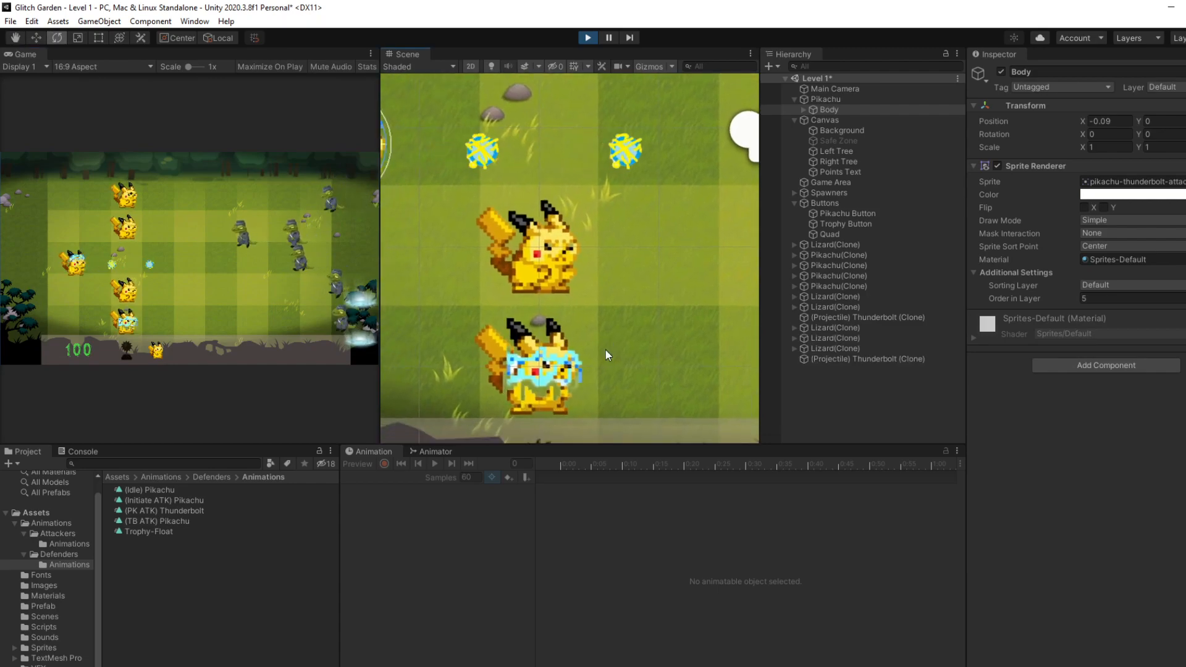
click(588, 38)
- Delete the Pikachu object from the Level 1 scene
click(831, 100)
key(Delete)
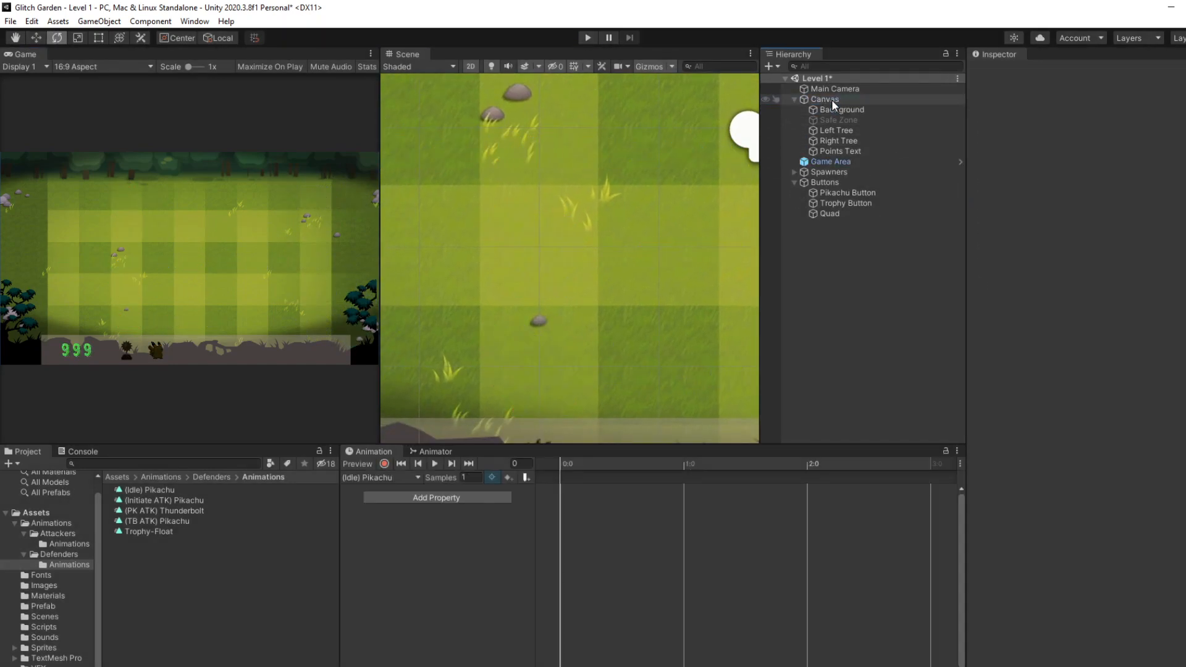
scroll(539, 318, down, 2)
scroll(539, 317, down, 6)
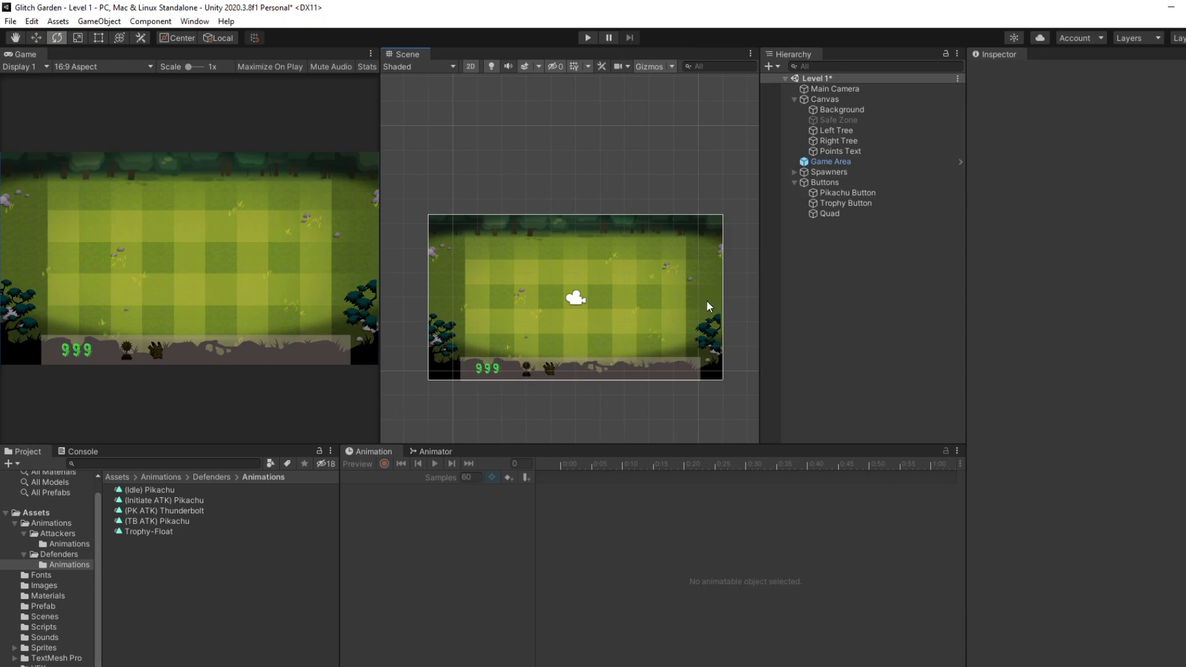
- Switch to the Udemy lecture in the browser and look over its Q&A section
key(alt+Tab)
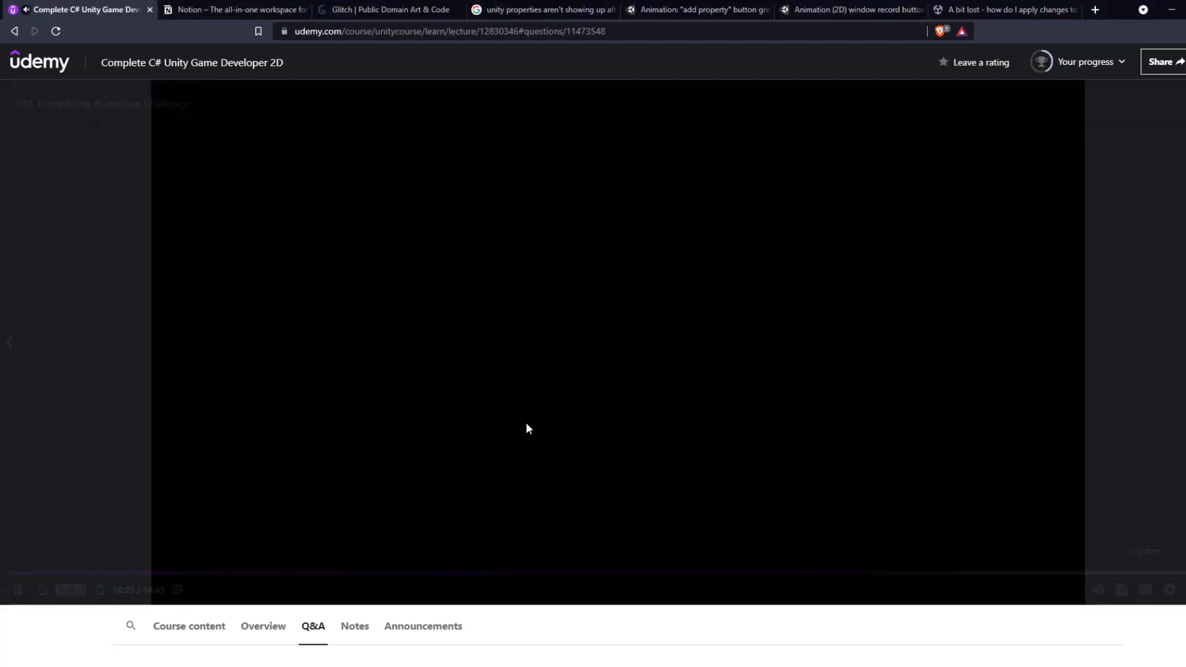
scroll(581, 319, down, 4)
scroll(581, 319, up, 2)
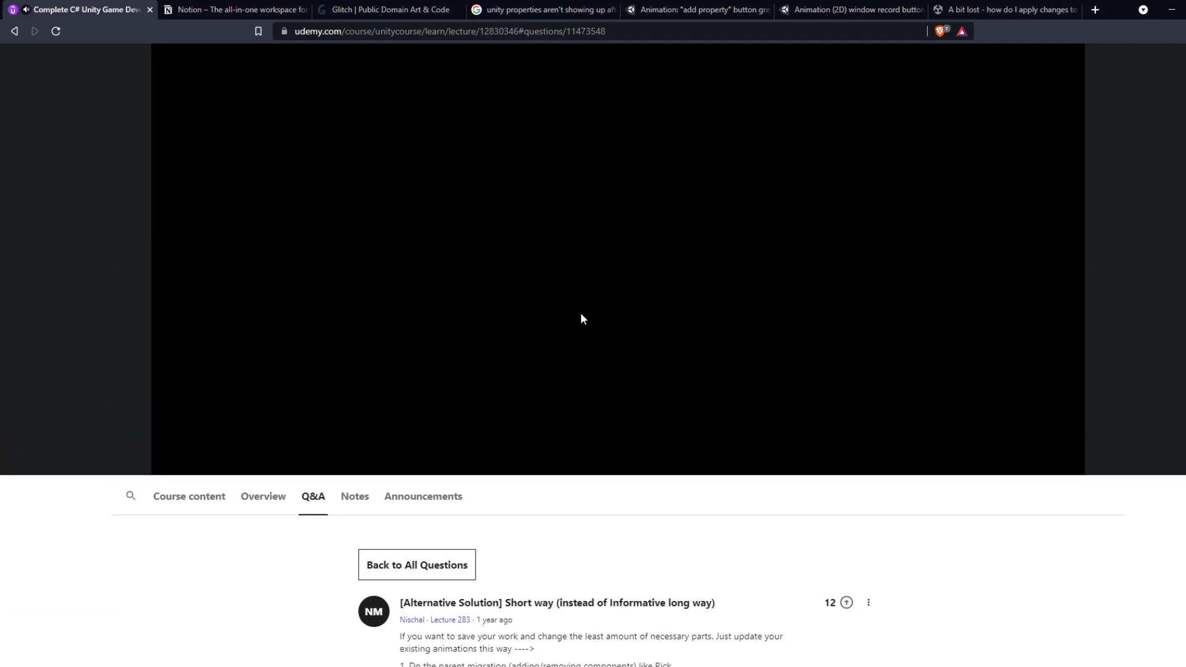
scroll(581, 319, up, 2)
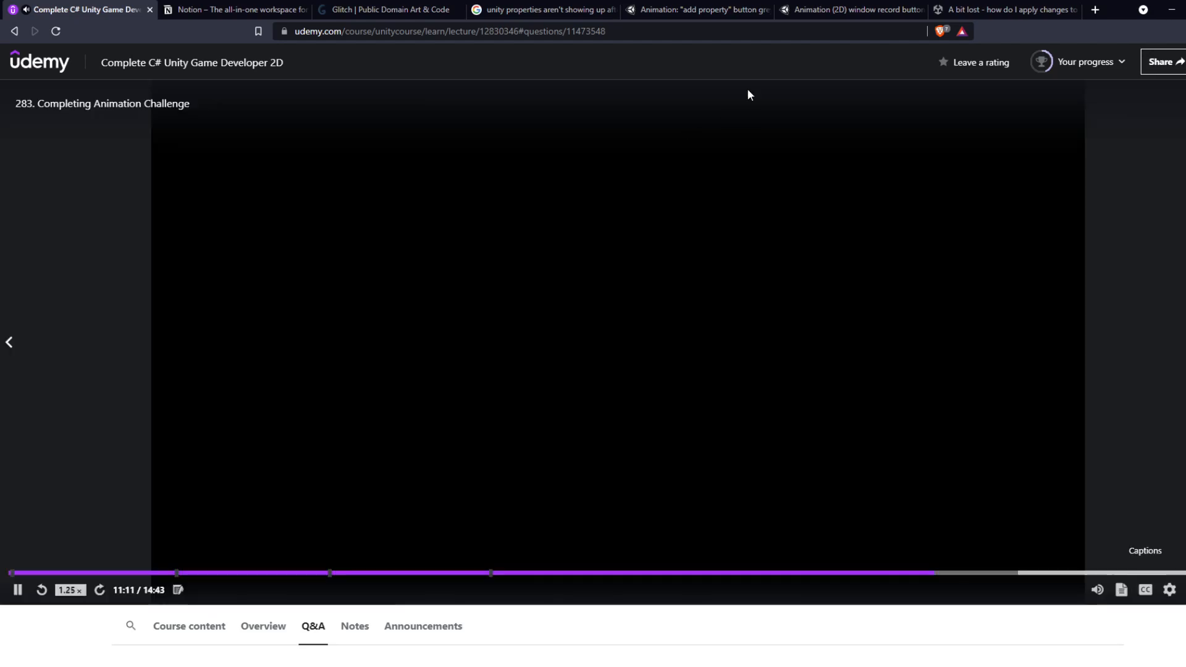
- Pause and resume the Completing Animation Challenge lecture, and set its playback speed to 1.5x
click(725, 277)
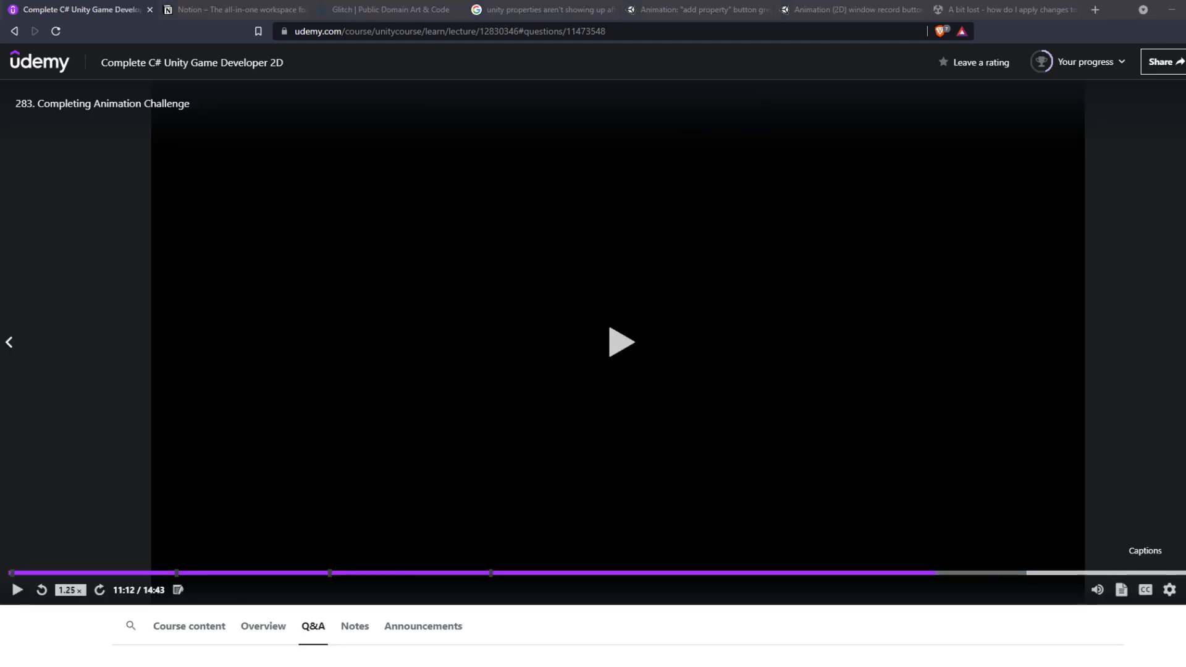
click(880, 353)
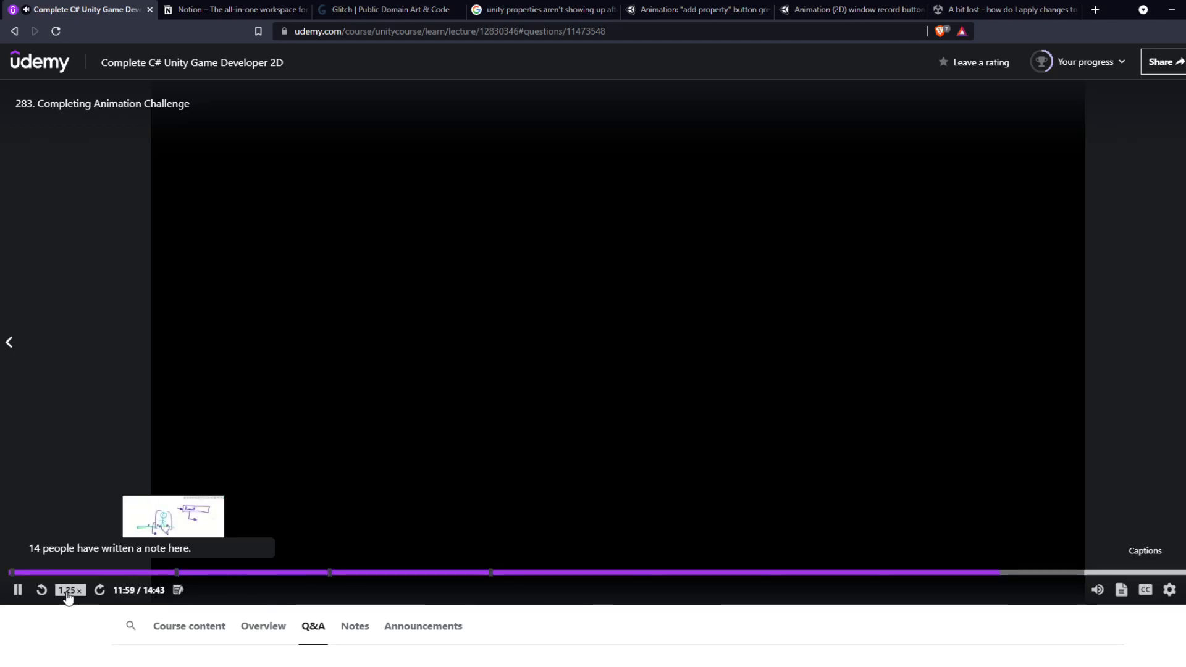
click(70, 590)
click(107, 501)
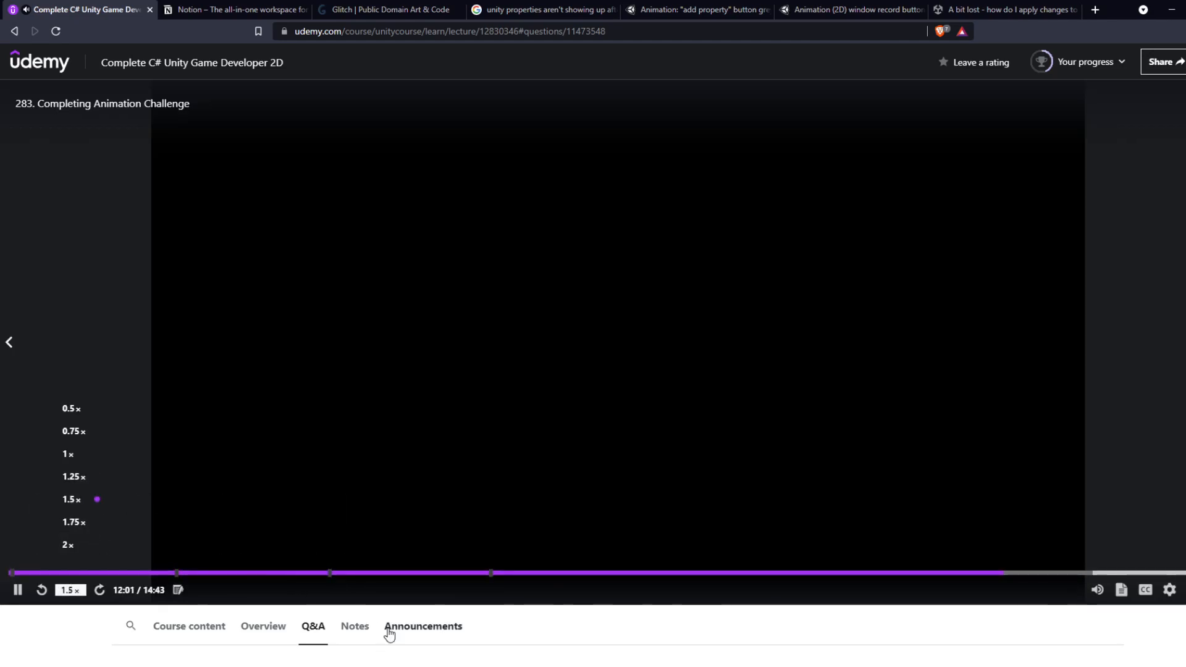
- Read the "[Alternative Solution] Short way" thread in the Q&A while the Completing Animation Challenge lecture plays
scroll(657, 636, down, 1)
scroll(658, 630, down, 6)
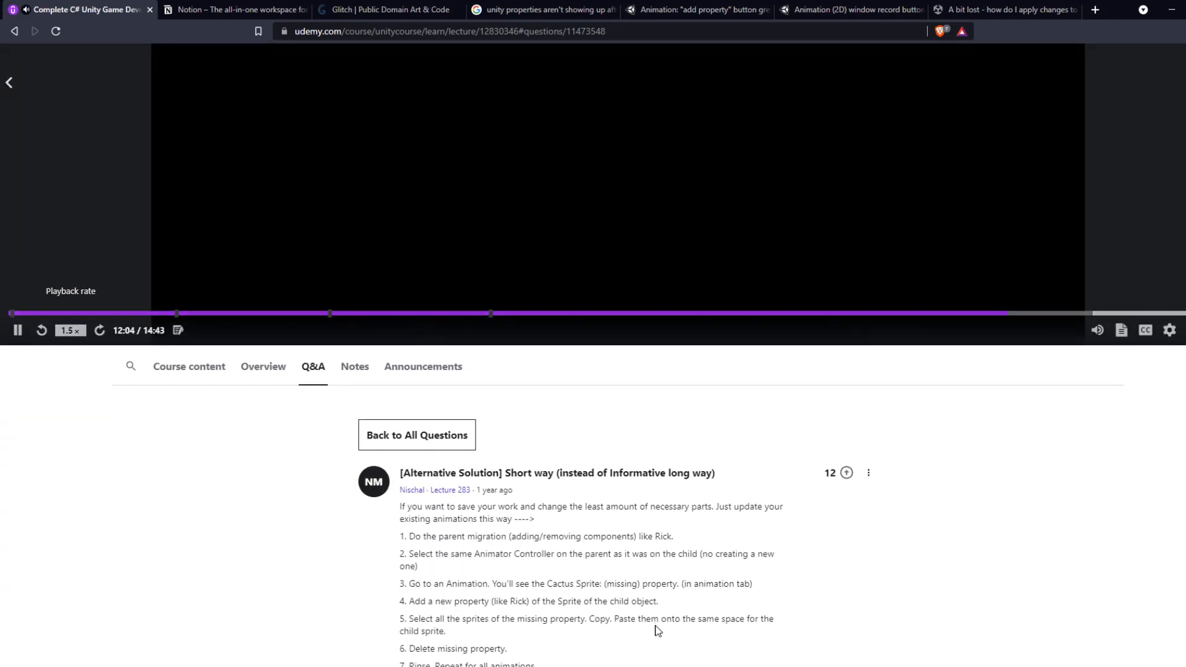
scroll(662, 603, up, 1)
scroll(603, 582, up, 1)
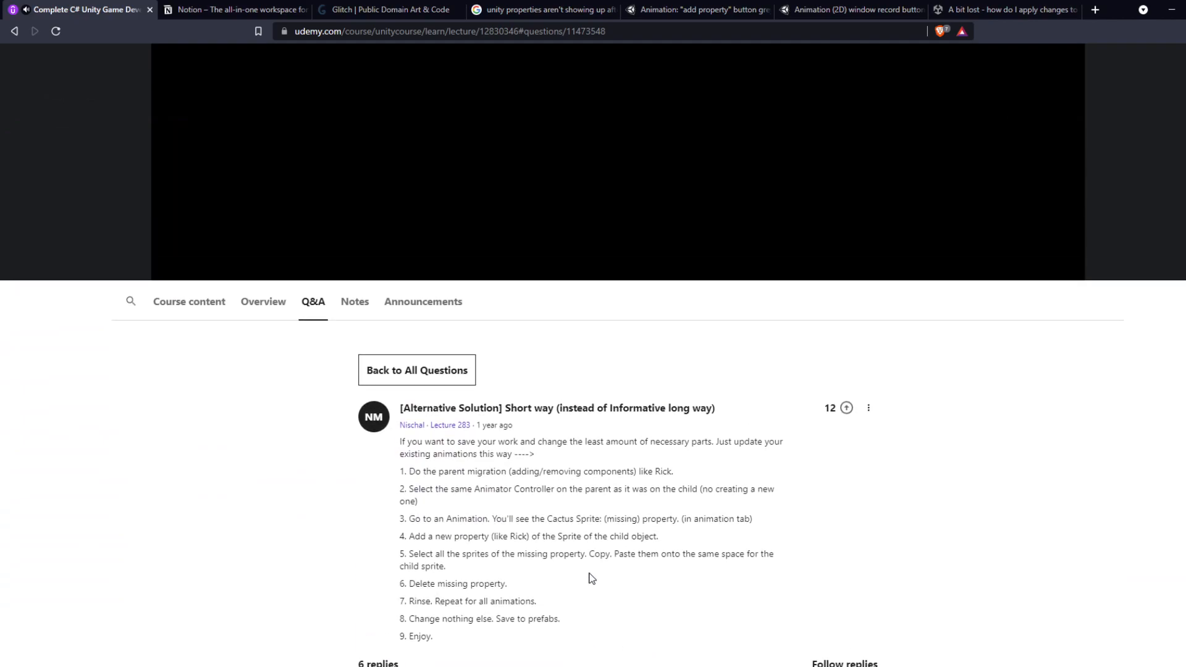
scroll(581, 565, up, 2)
scroll(587, 559, up, 3)
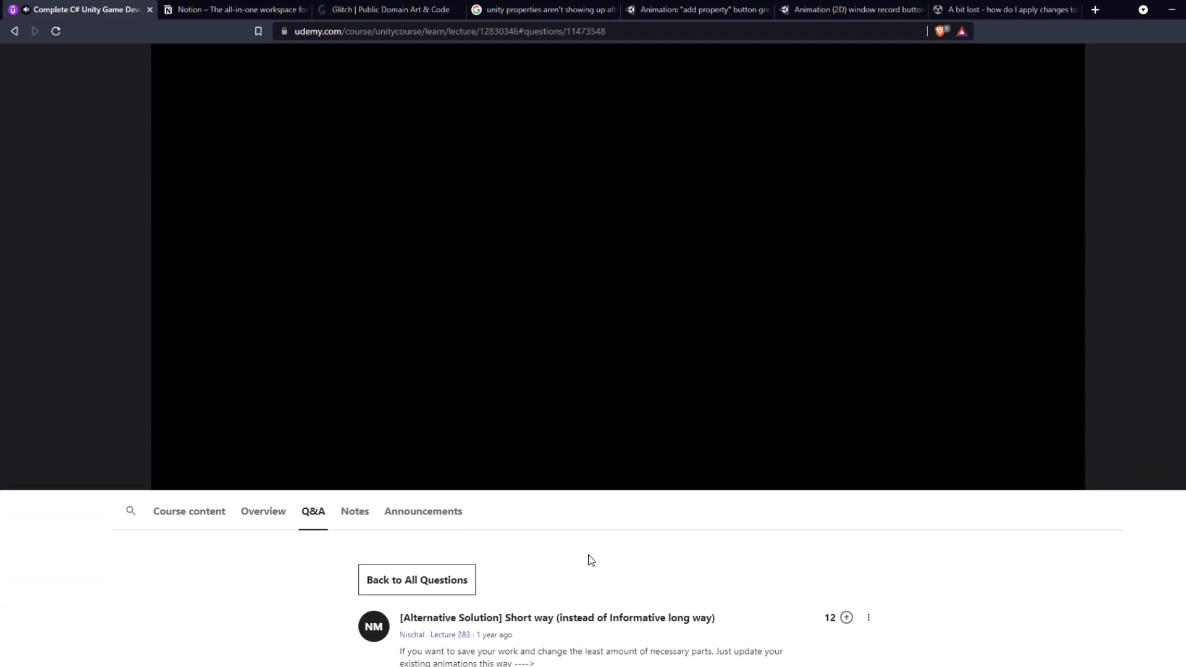
scroll(587, 558, down, 8)
drag(409, 324, 582, 387)
scroll(618, 402, up, 8)
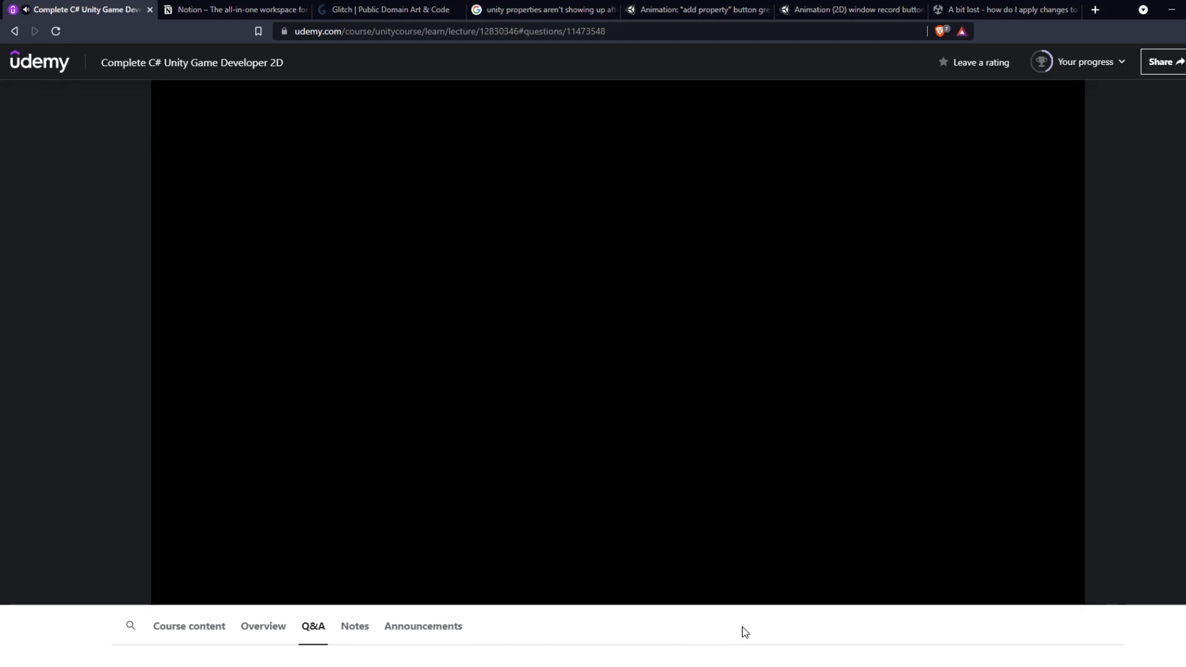
- Turn on the English [Auto] captions for the lecture and cancel autoplay of lecture 284, Add Resources As Anim Event
click(1145, 590)
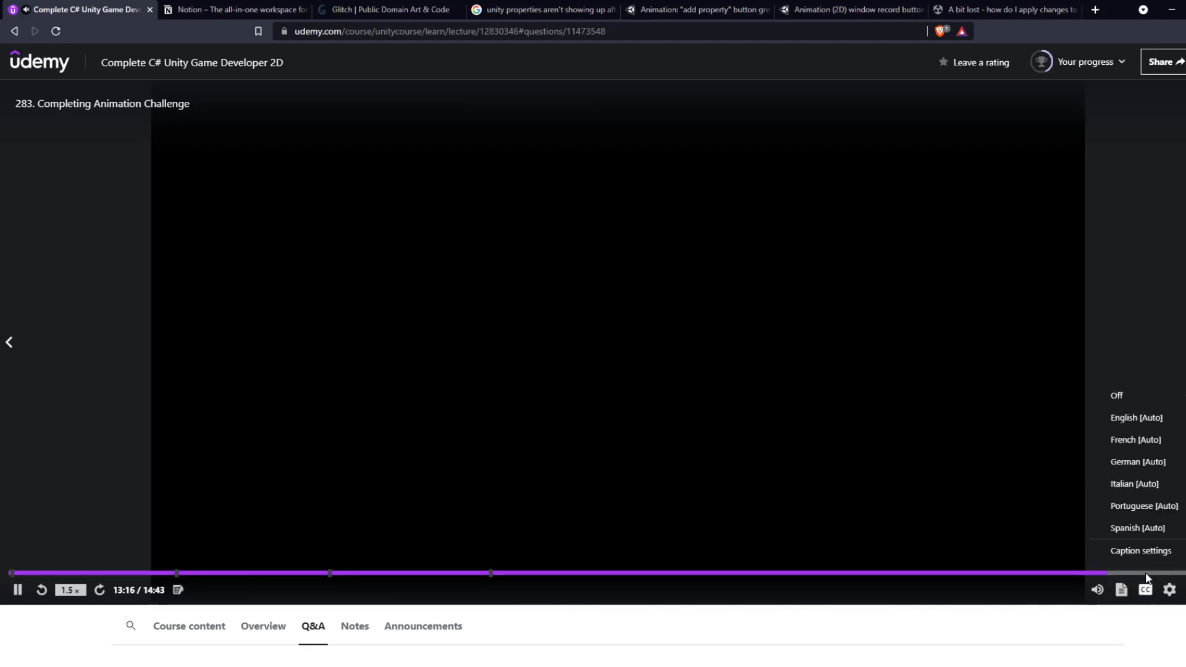
click(1149, 421)
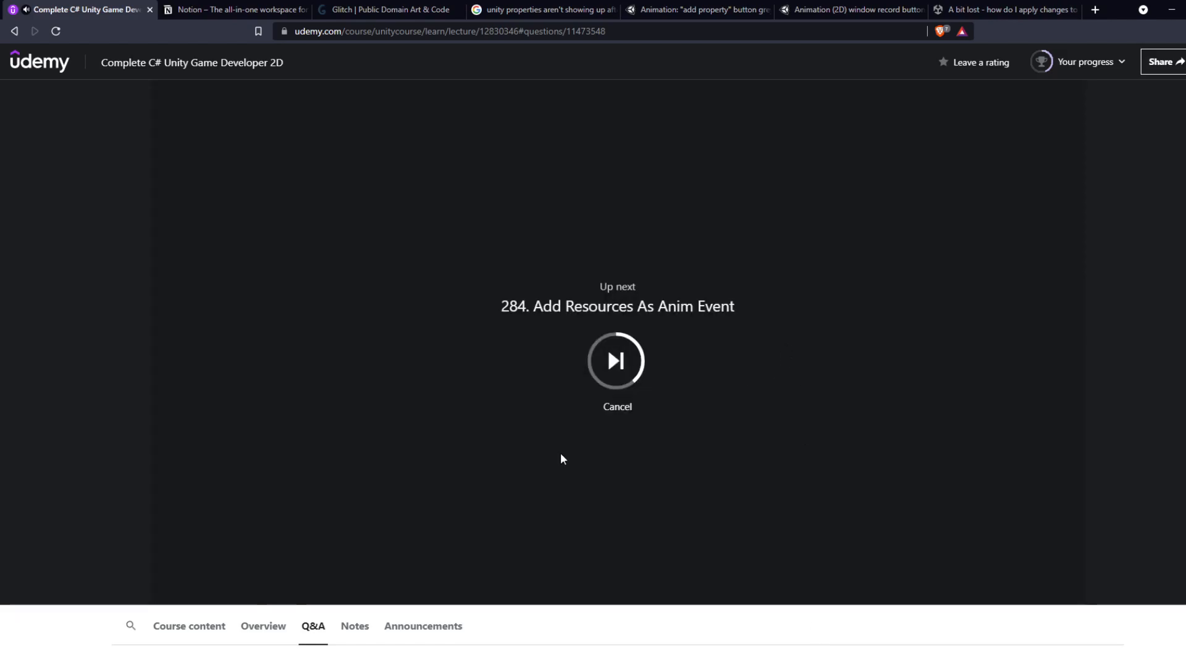
click(626, 407)
- Go through the alternative solution's nine numbered instructions for updating existing animations, from parent migration to saving to prefabs
scroll(629, 431, down, 5)
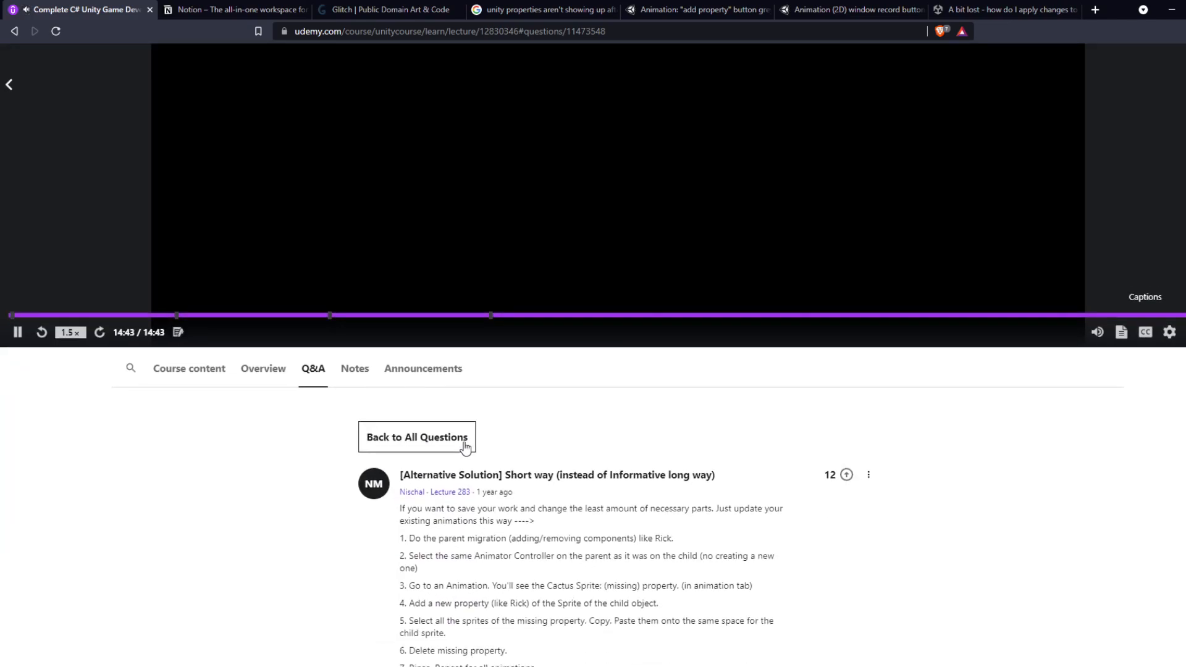
scroll(489, 463, down, 3)
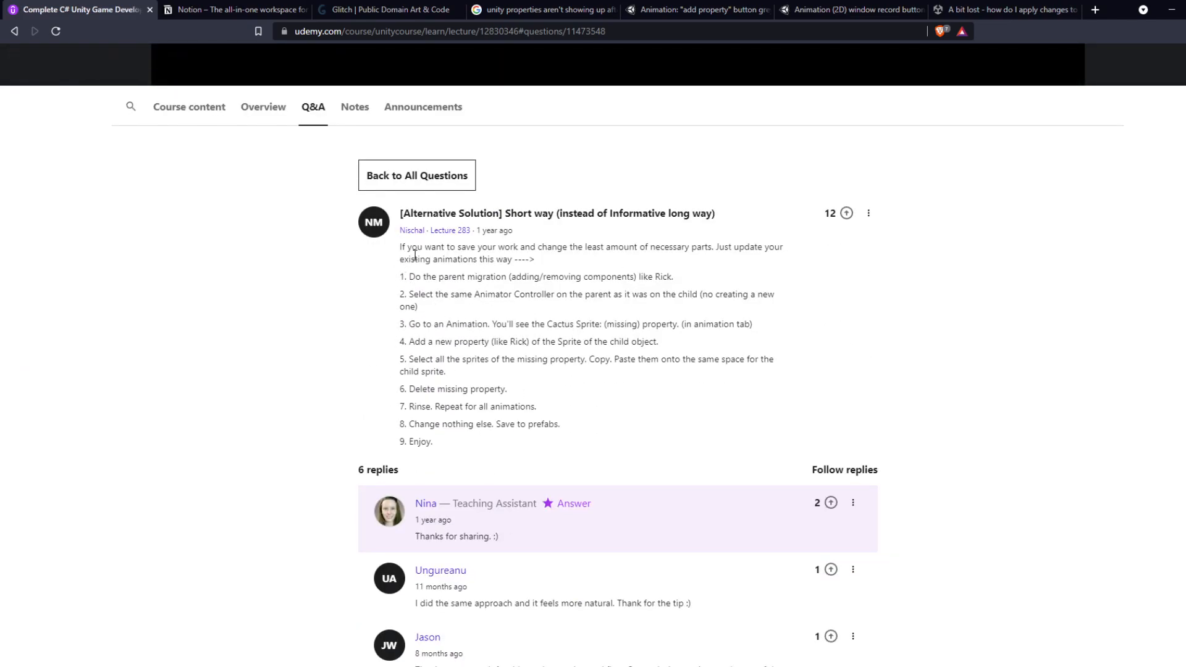
drag(541, 250, 690, 251)
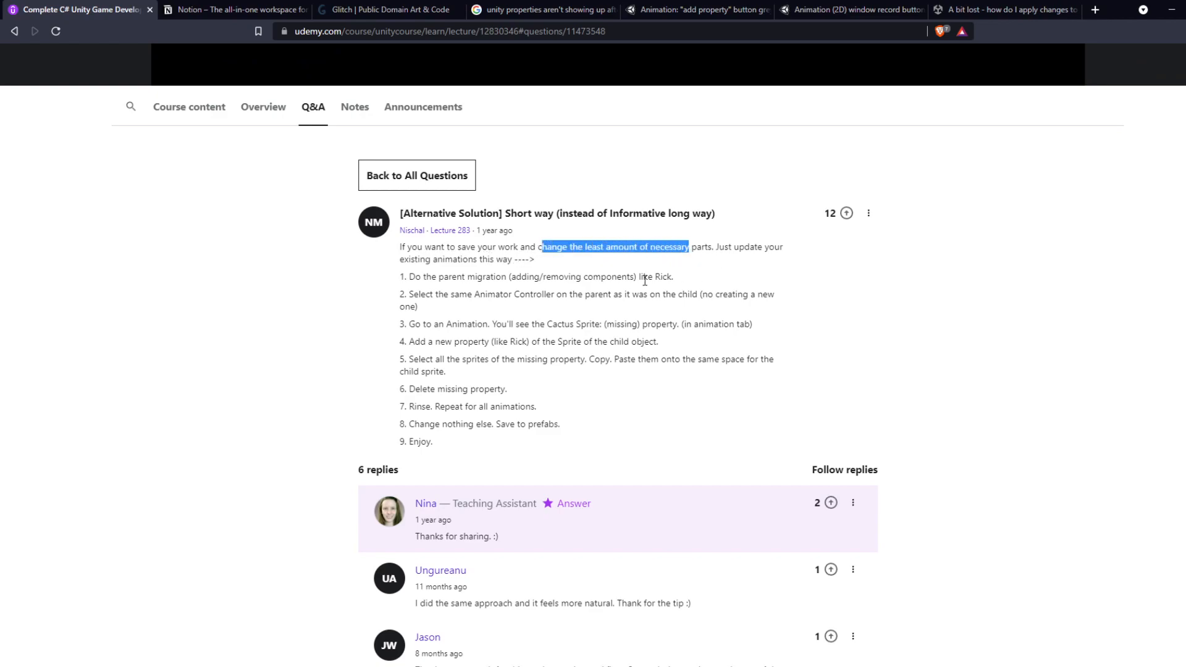
drag(424, 277, 527, 263)
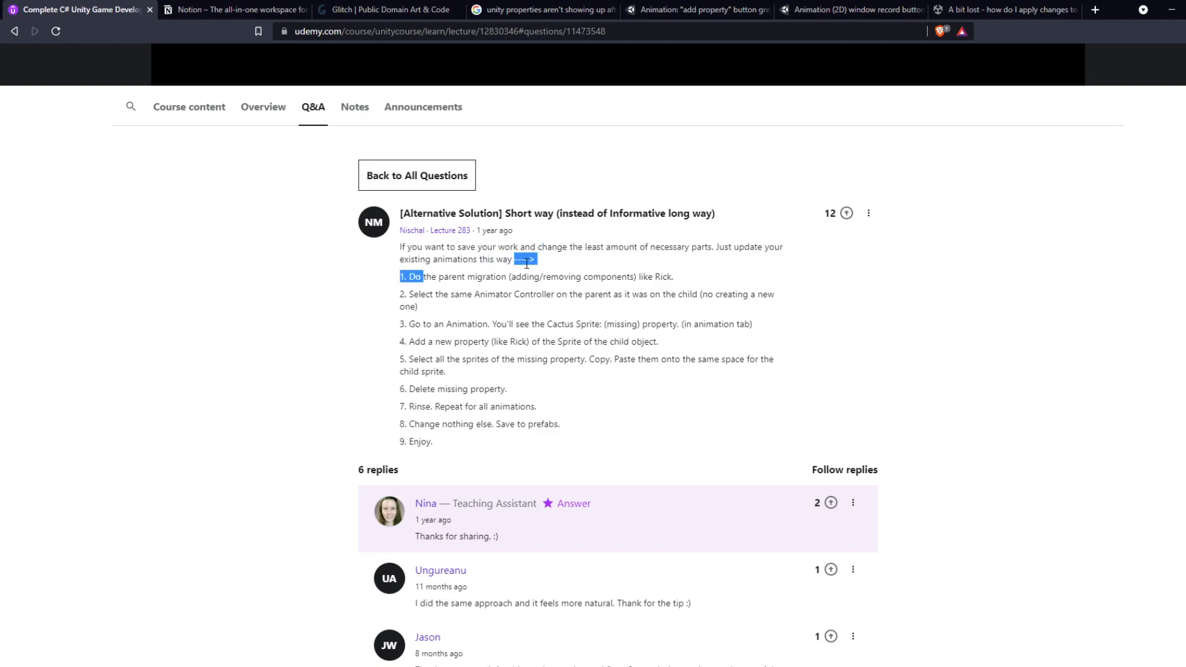
click(418, 282)
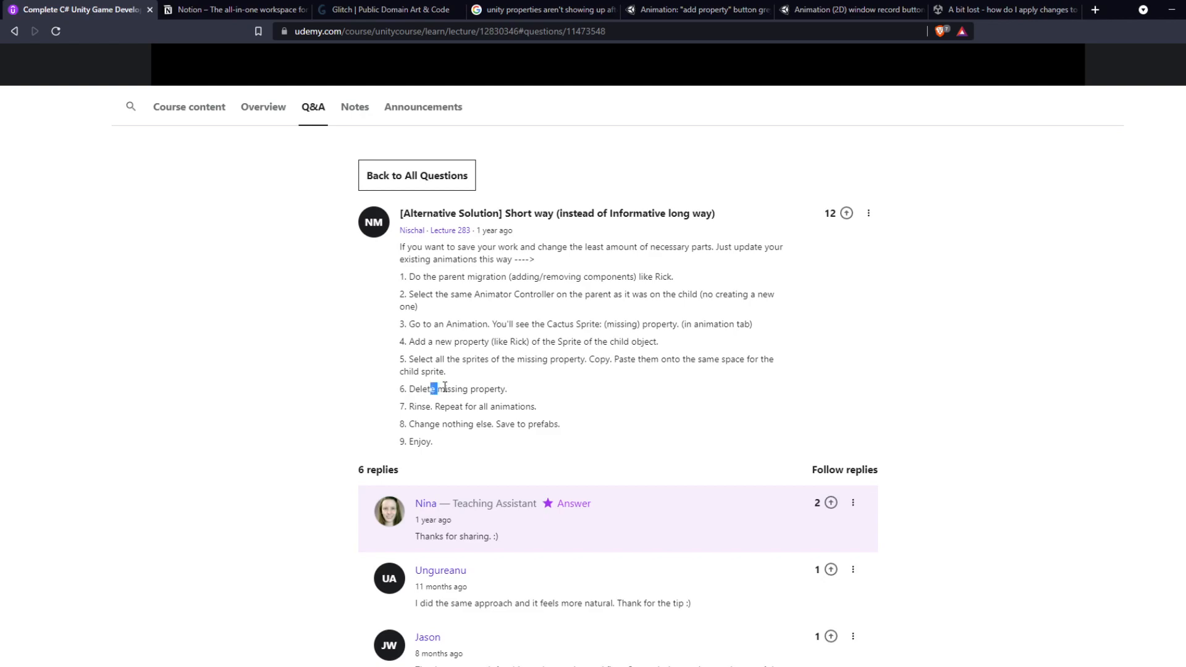
drag(430, 389, 518, 395)
drag(400, 408, 491, 424)
click(469, 426)
drag(417, 425, 534, 425)
click(581, 440)
- Return to the list of all questions in this lecture and load more entries
click(426, 183)
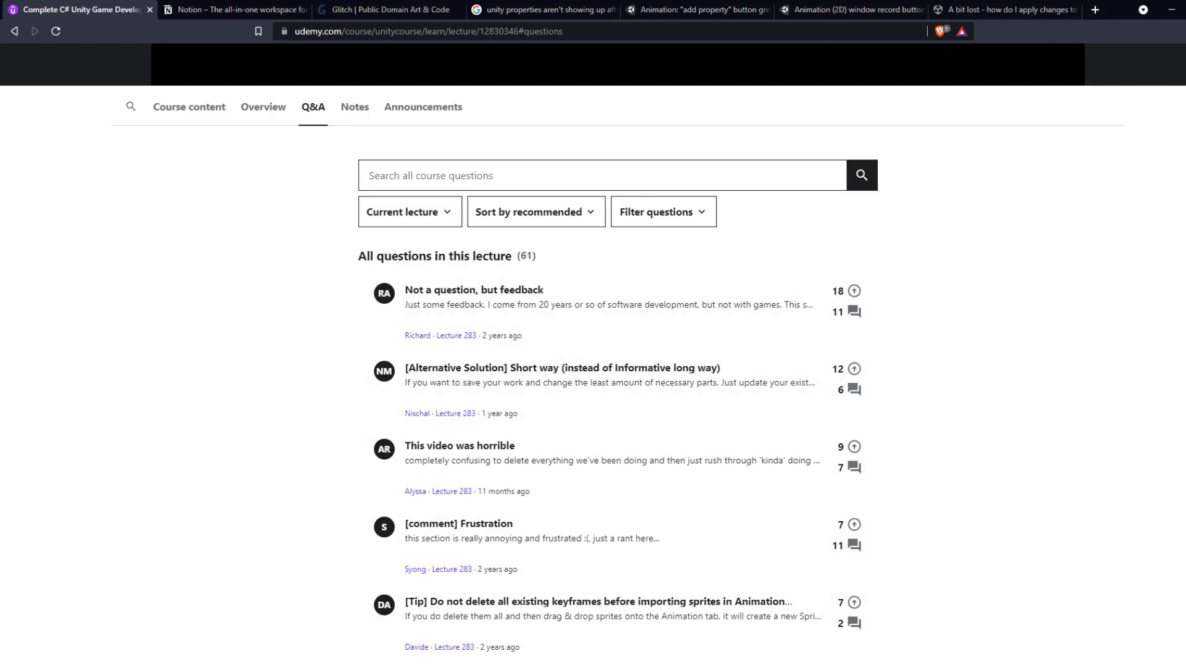
key(alt+Tab)
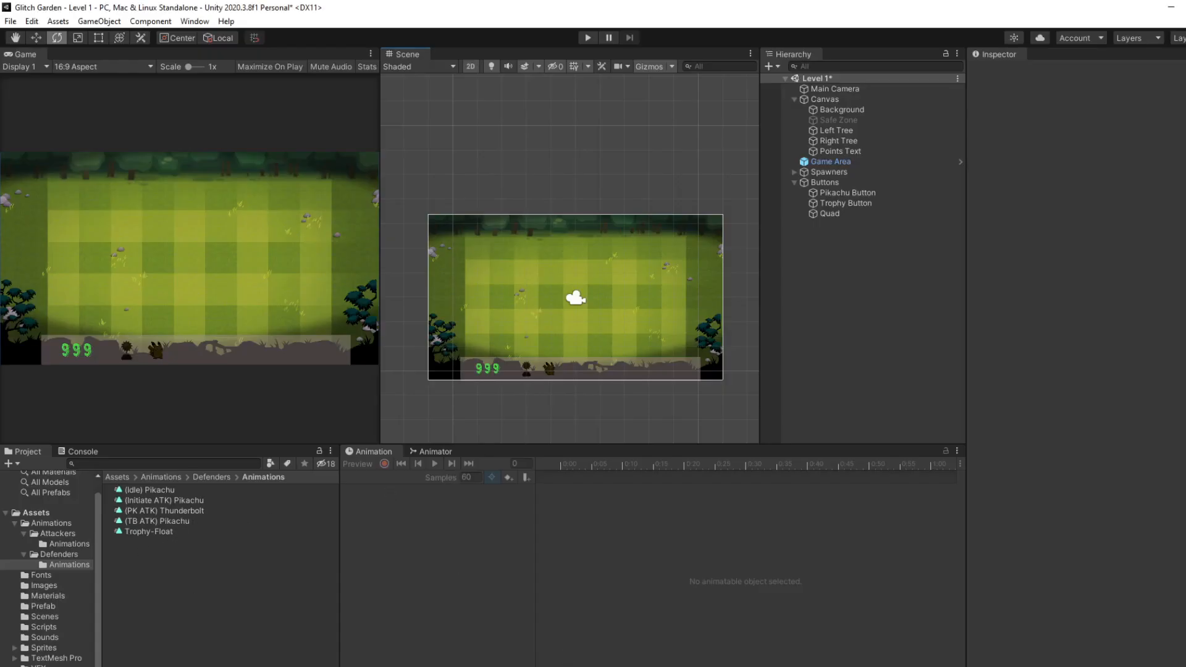
key(alt+Tab)
scroll(483, 445, down, 3)
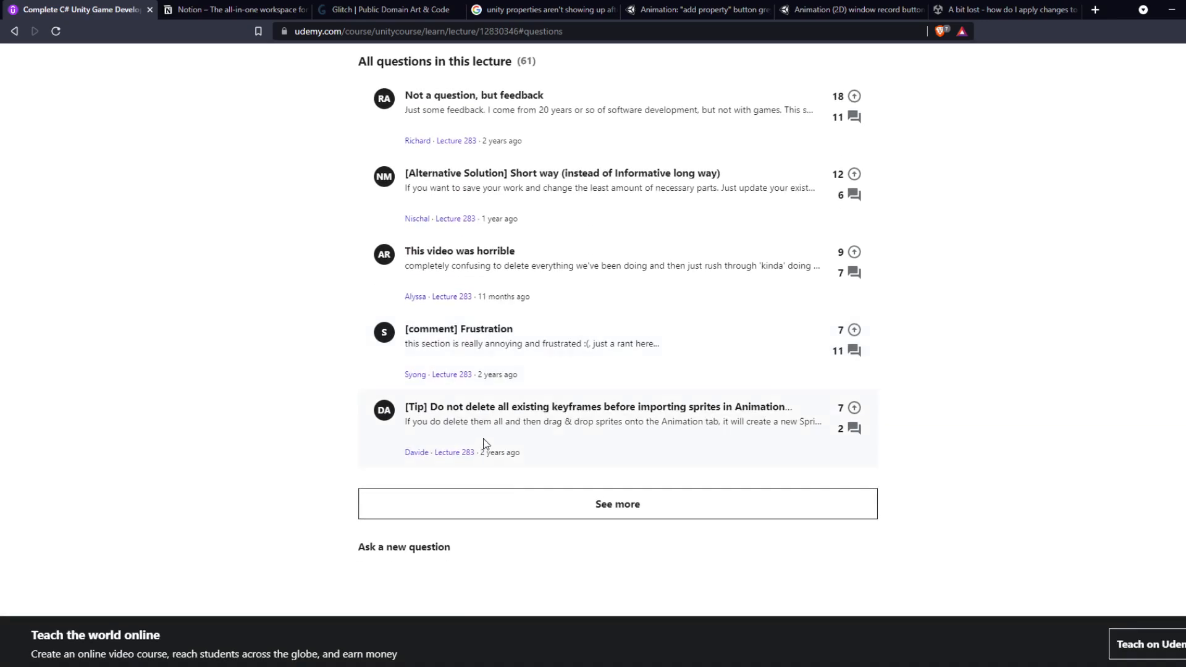
click(543, 514)
scroll(497, 412, down, 2)
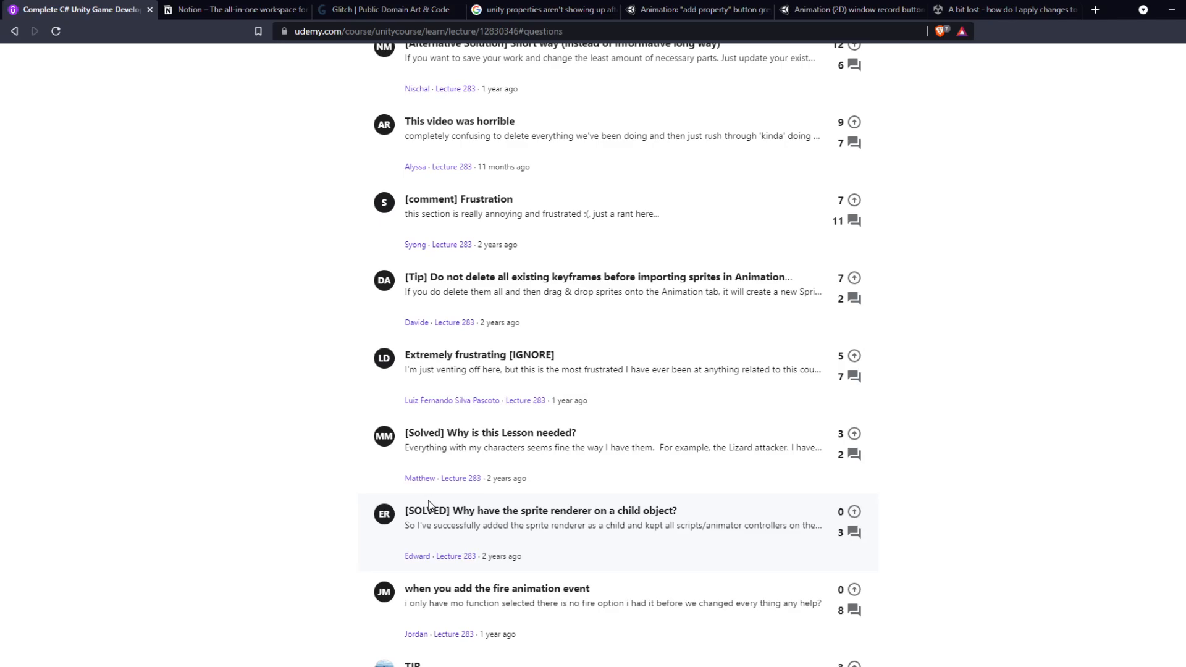
- Open "Why have the sprite renderer on a child object?" in a new browser tab and load more questions in the list
scroll(431, 504, down, 2)
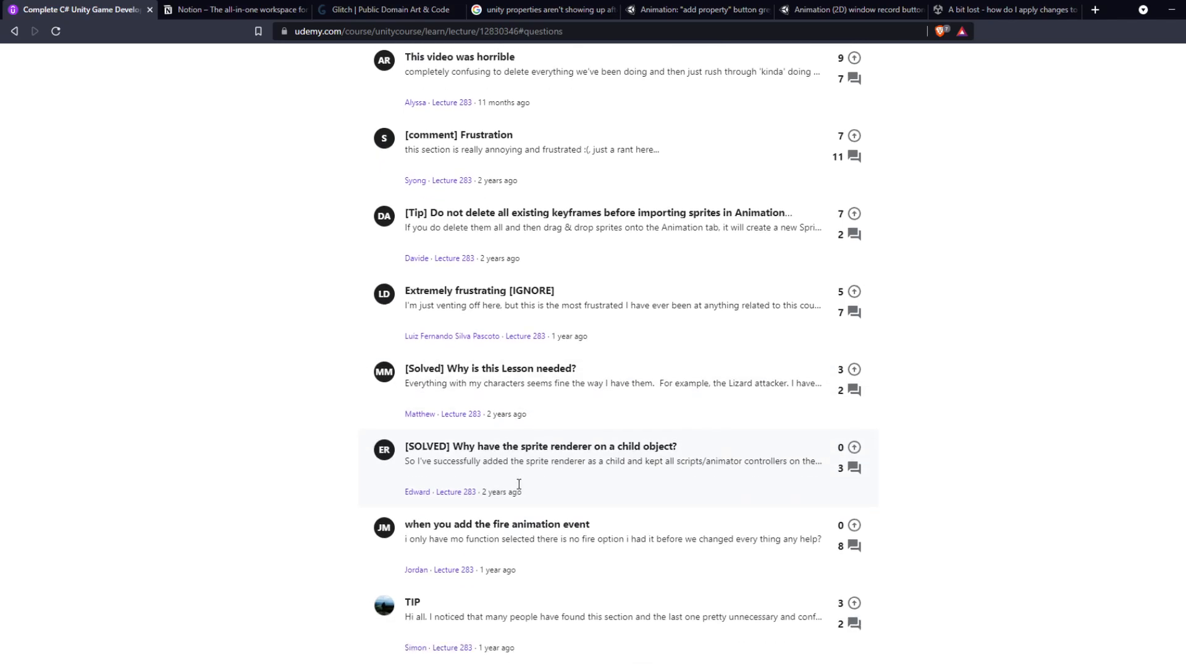
middle_click(518, 378)
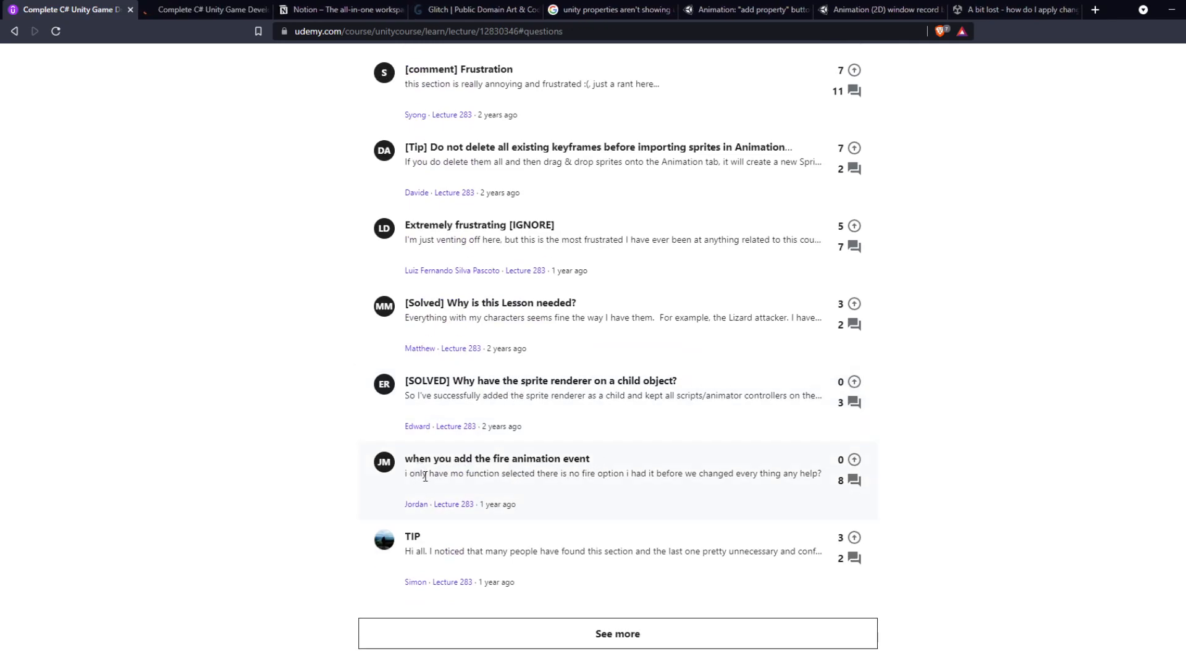
click(461, 625)
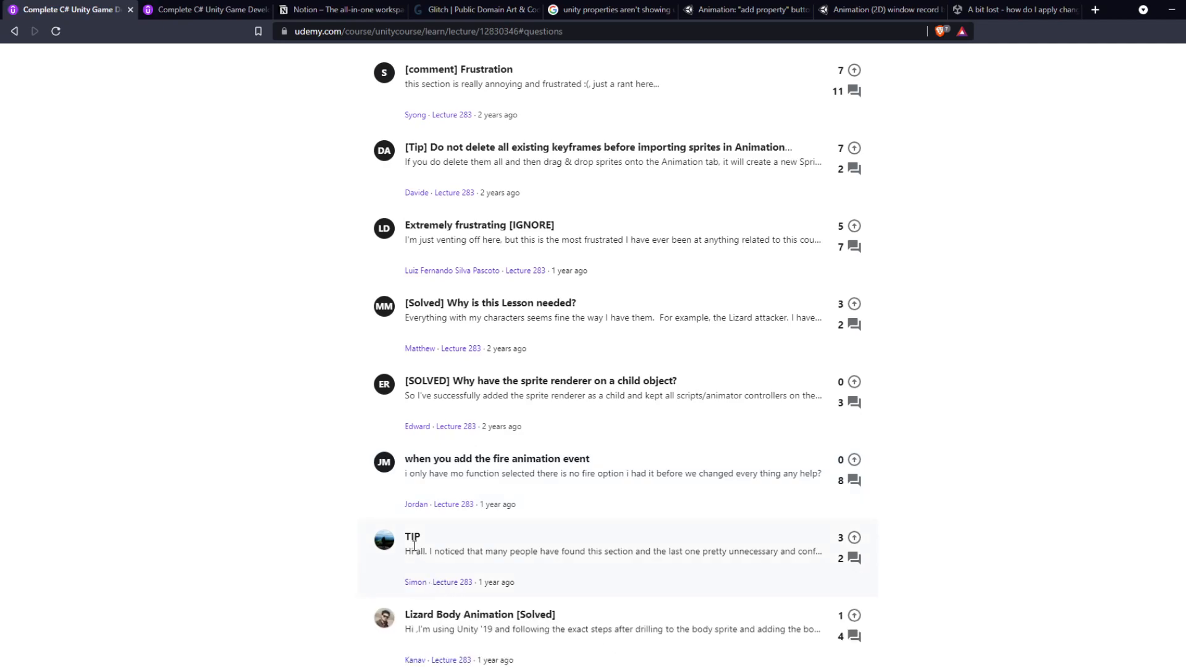
- Open the question titled "TIP" and read its explanation of using a custom pivot point instead of a child object
click(413, 536)
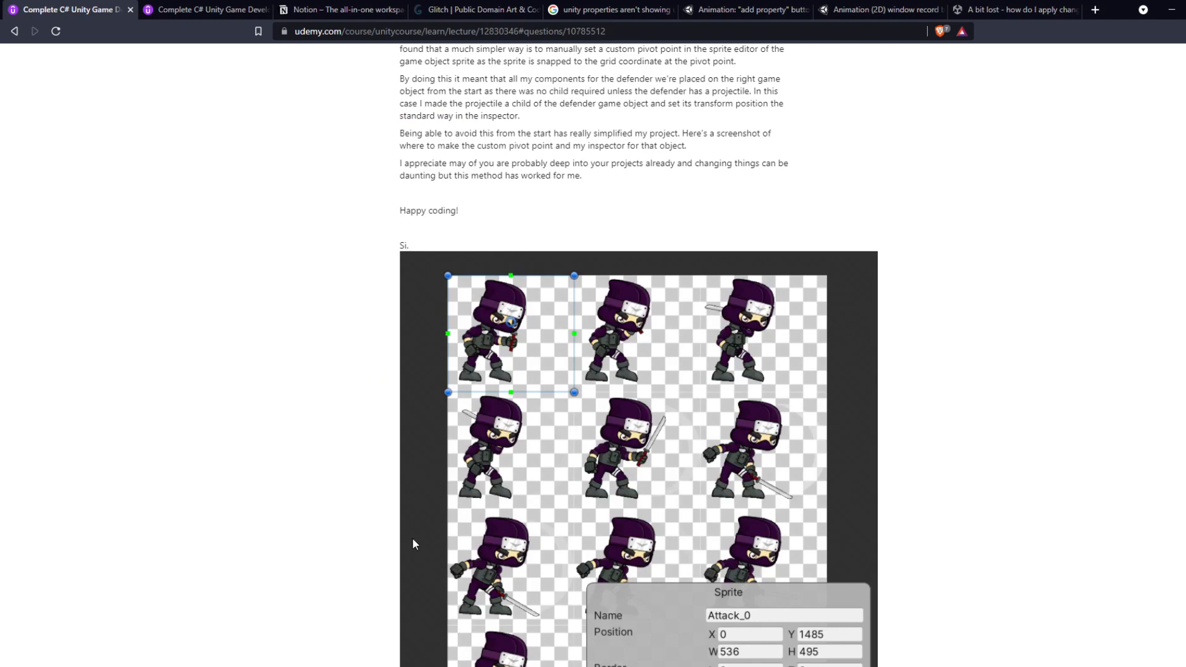
scroll(495, 438, up, 4)
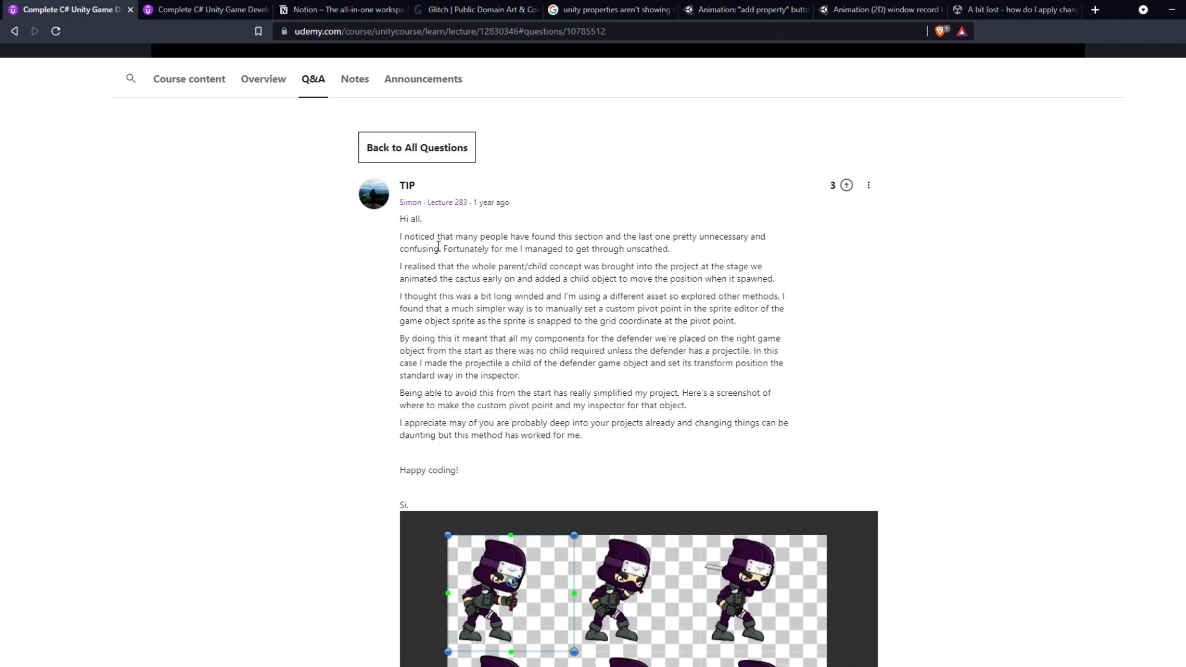
drag(445, 239, 675, 249)
click(619, 281)
drag(440, 266, 789, 289)
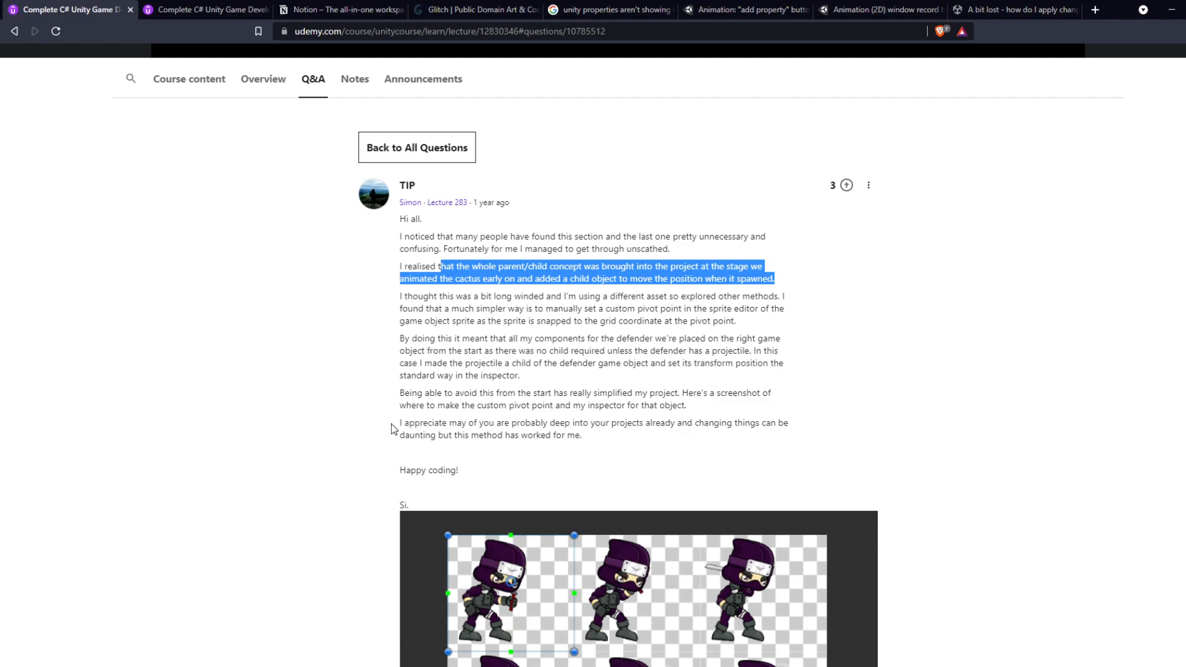
drag(448, 421, 742, 432)
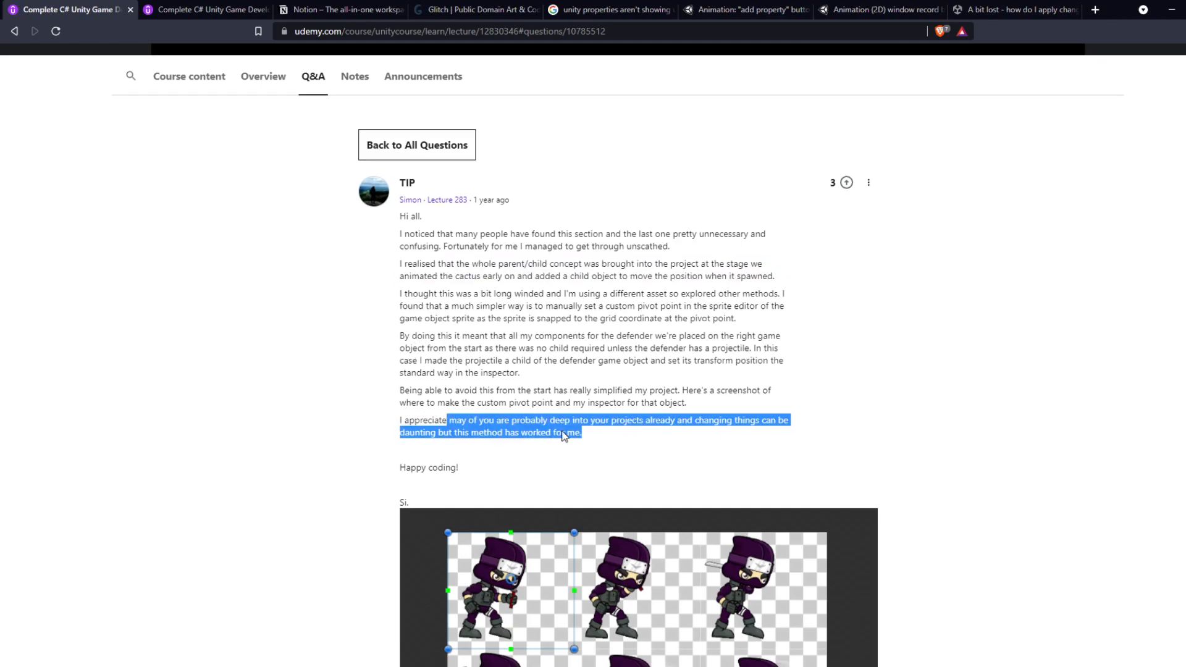
- Examine the TIP post's sprite pivot and Inspector screenshots and its replies, and go back to the lecture's question list
scroll(549, 430, down, 5)
scroll(542, 432, down, 2)
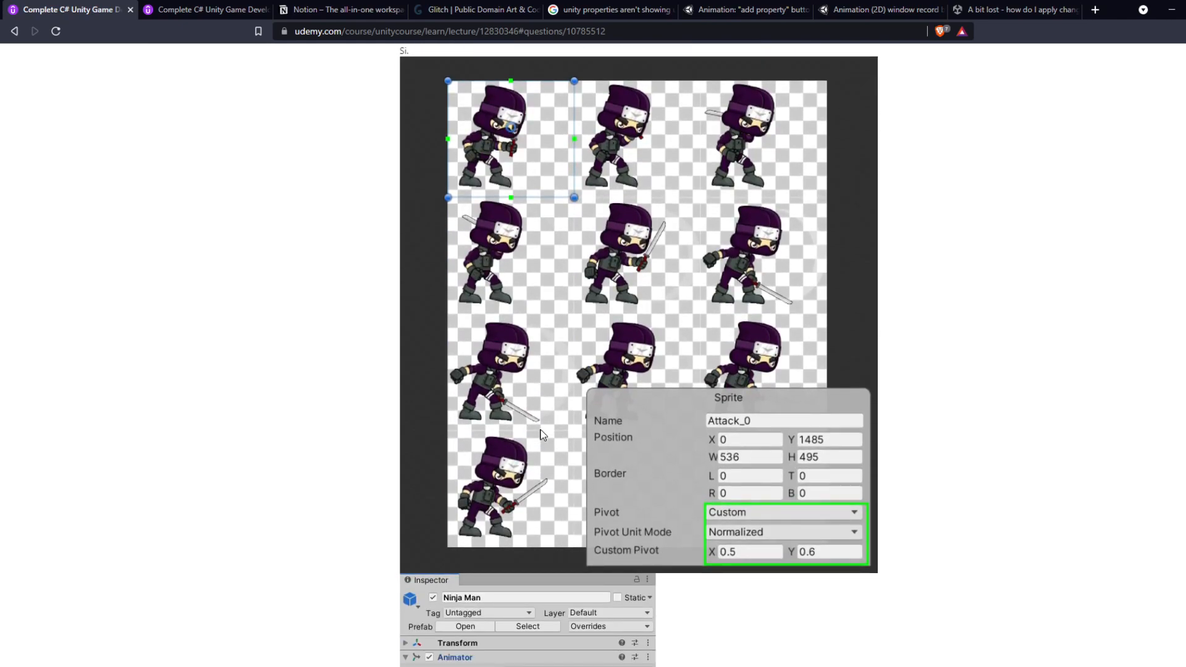
scroll(618, 438, down, 4)
scroll(739, 453, up, 4)
scroll(685, 406, down, 2)
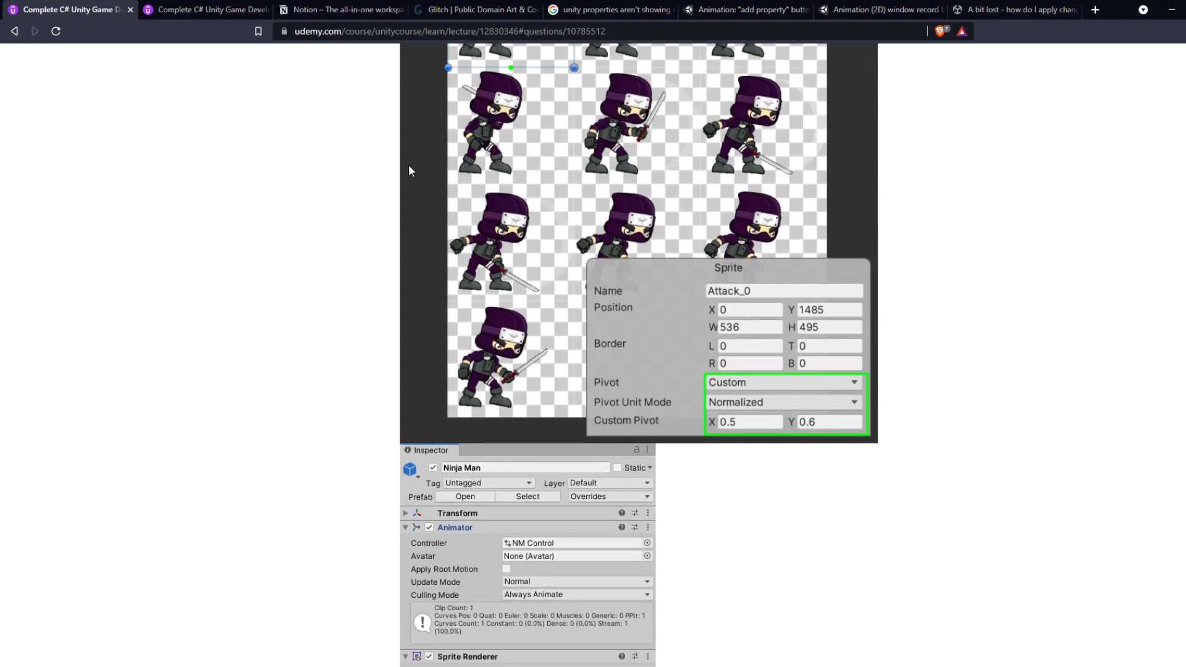
scroll(410, 178, down, 9)
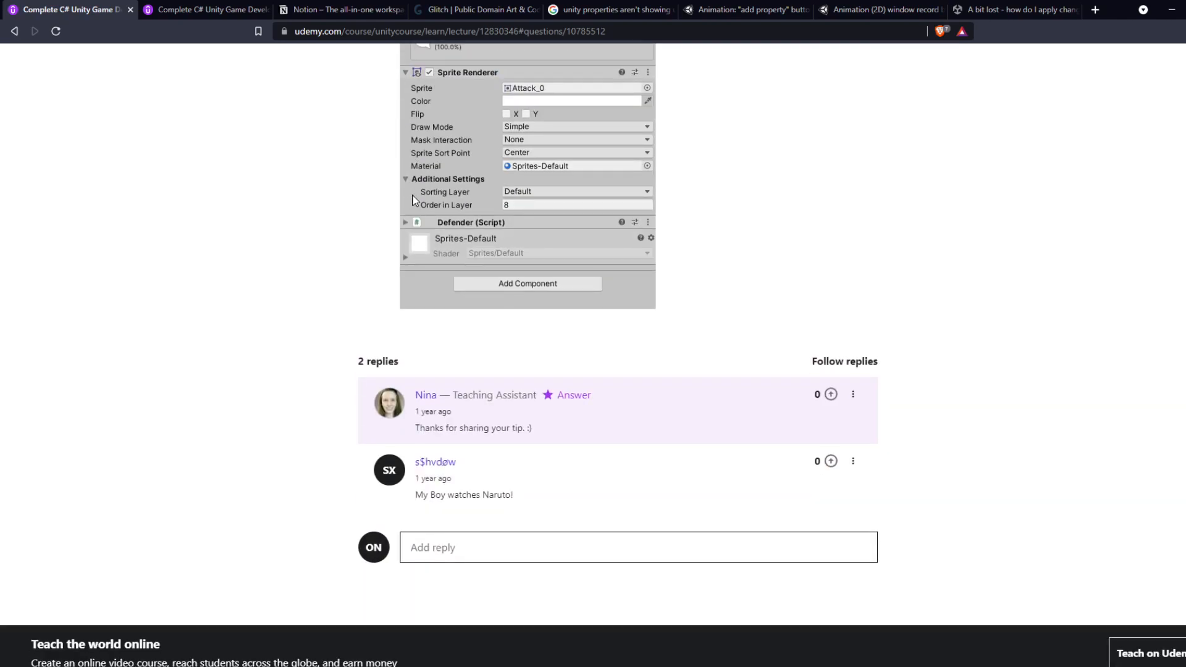
double_click(465, 495)
click(543, 494)
scroll(542, 494, up, 2)
scroll(541, 492, up, 10)
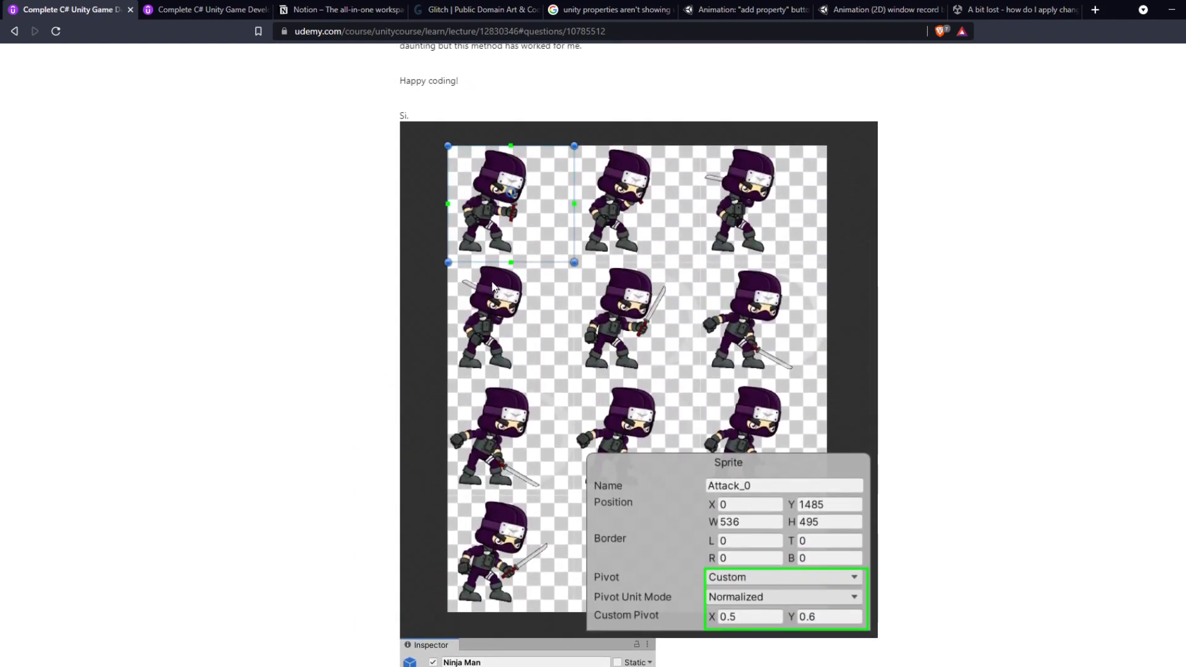
key(alt+Left)
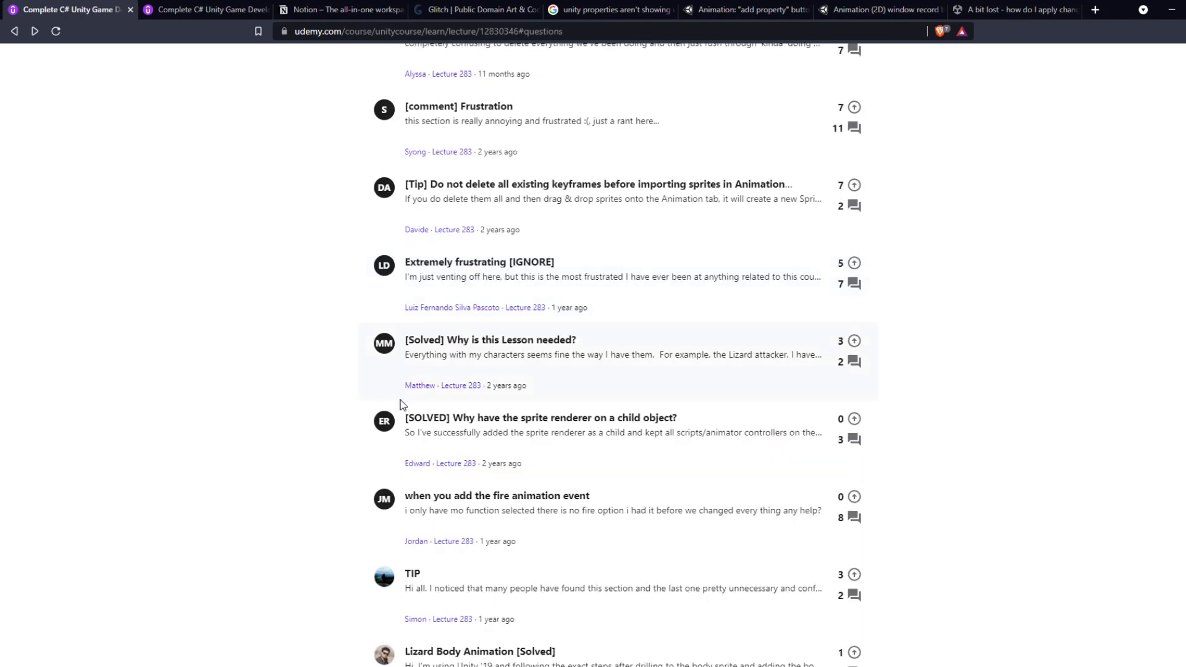
- Read the question about having the sprite renderer on a child object and its replies, and go back to all course questions
click(198, 10)
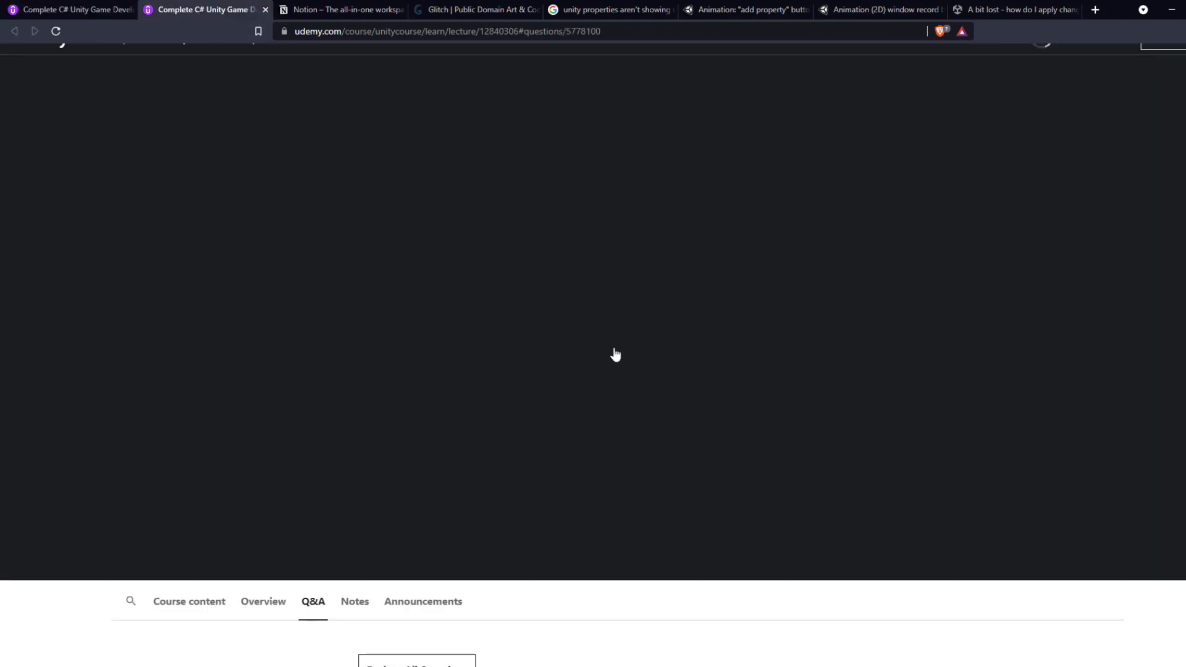
scroll(478, 373, down, 1)
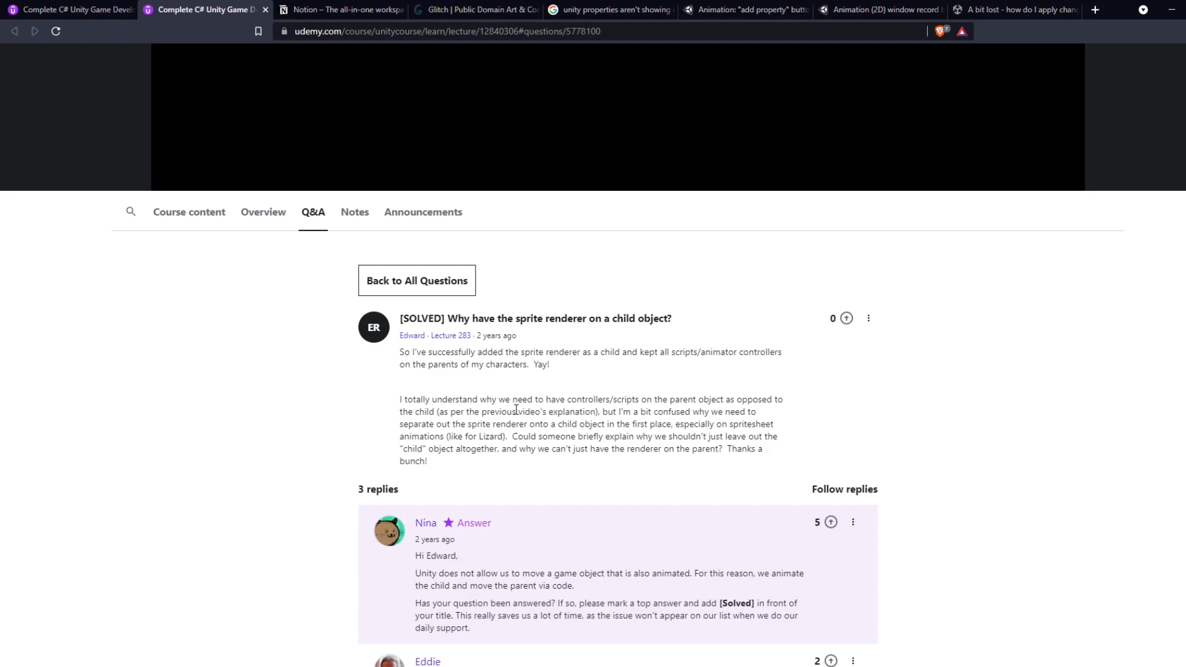
scroll(488, 525, down, 1)
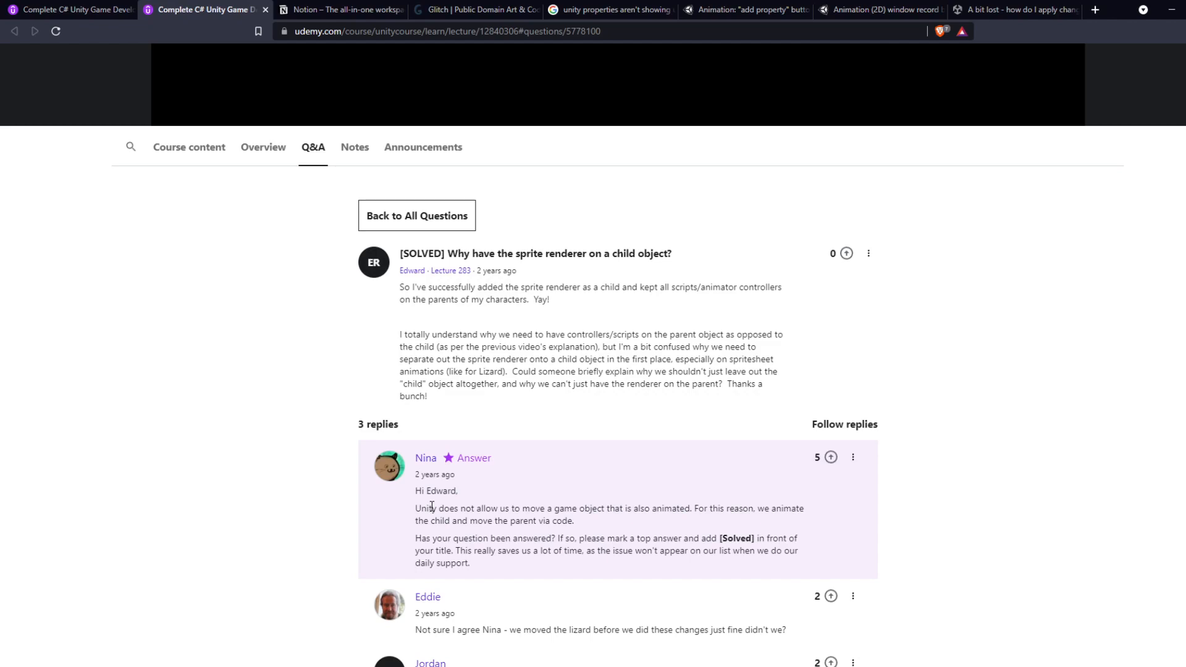
scroll(413, 538, down, 3)
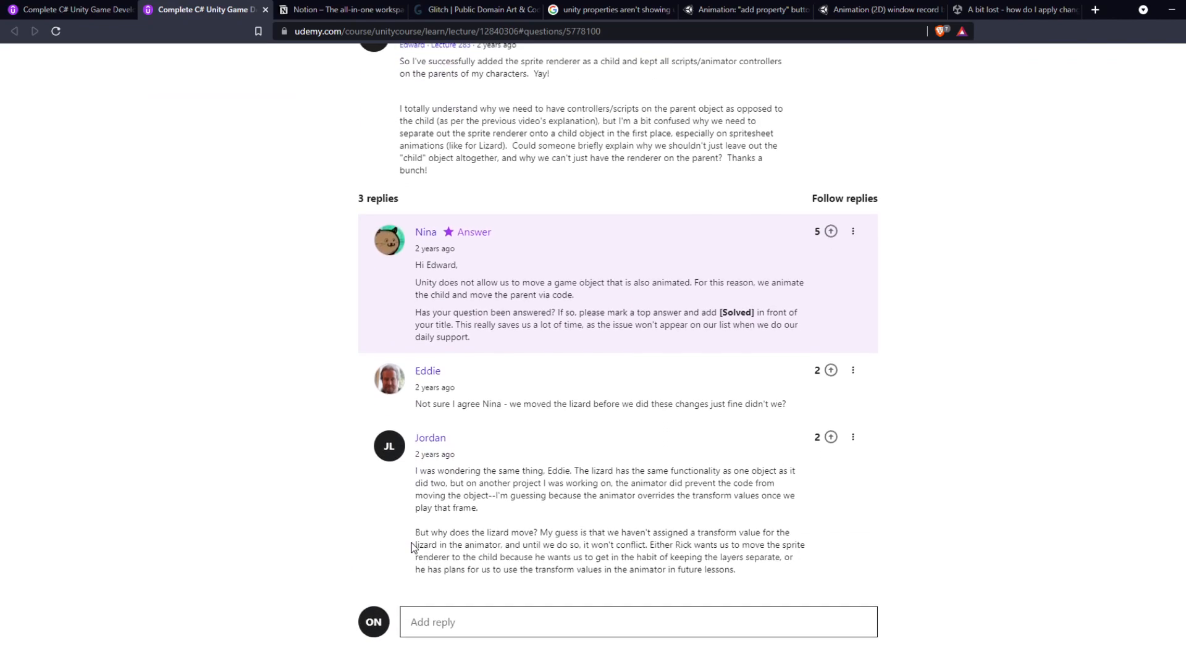
scroll(413, 547, down, 2)
scroll(406, 552, up, 6)
scroll(407, 558, down, 5)
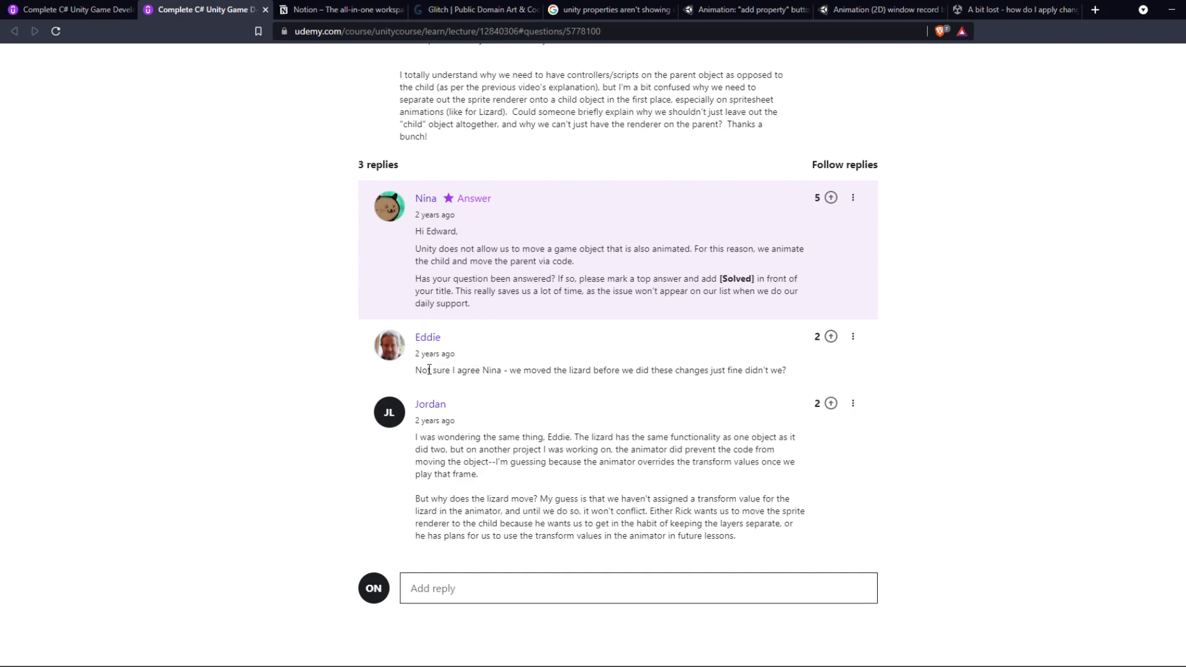
drag(429, 369, 785, 374)
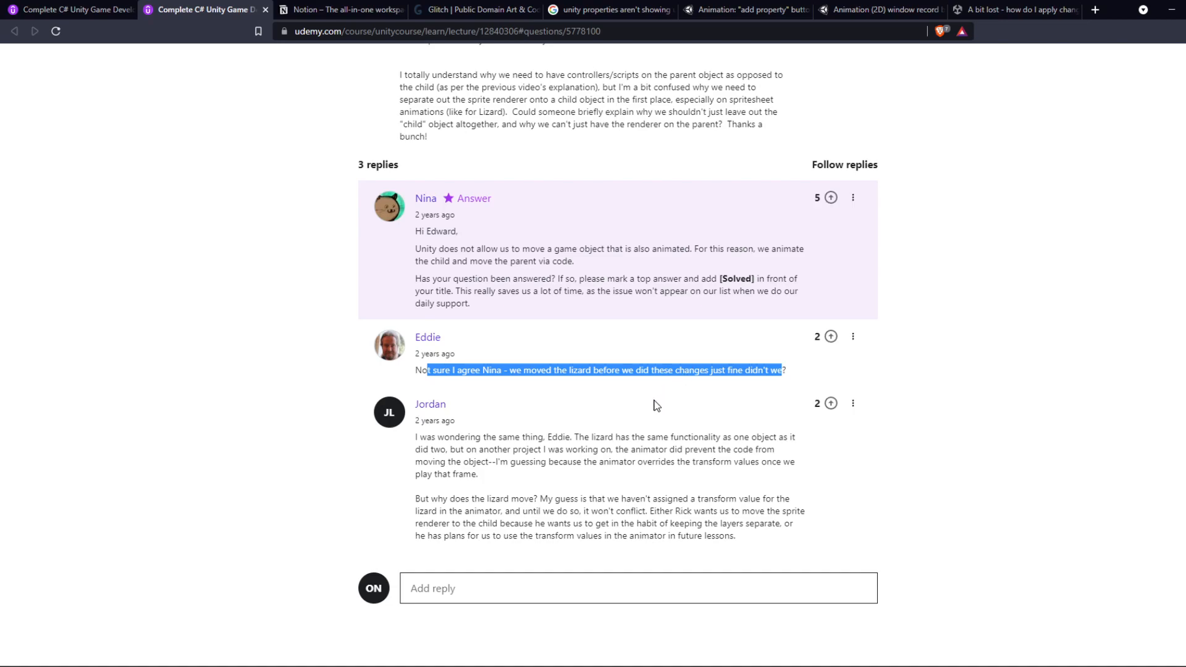
scroll(646, 406, up, 4)
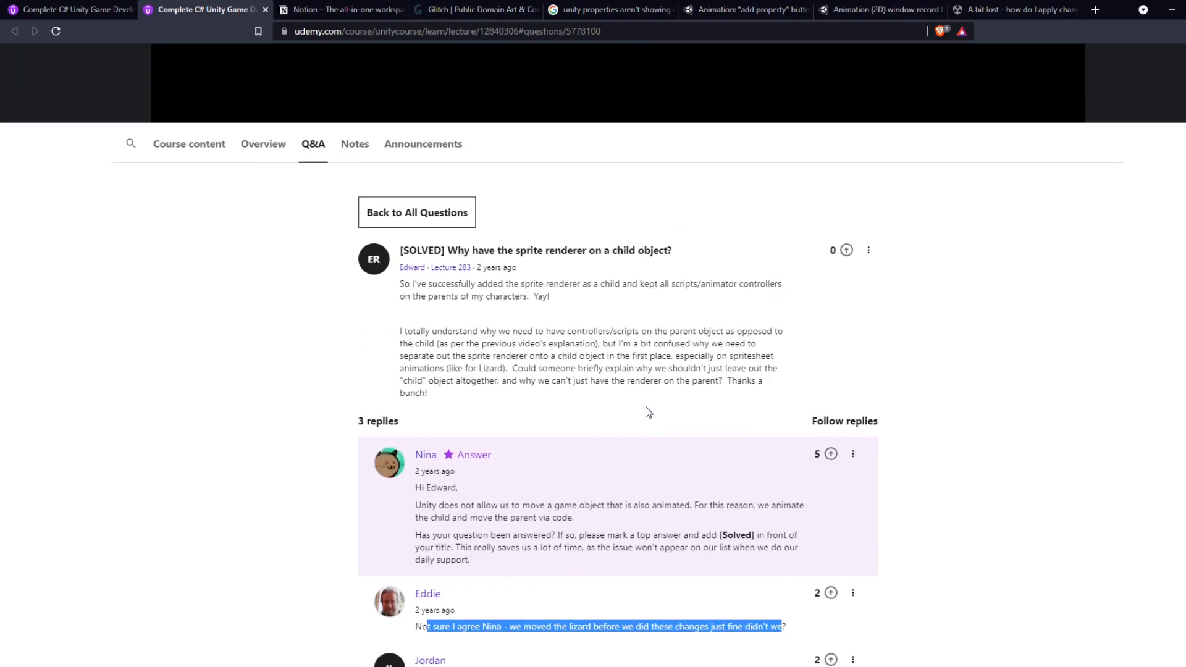
click(443, 232)
scroll(505, 352, down, 4)
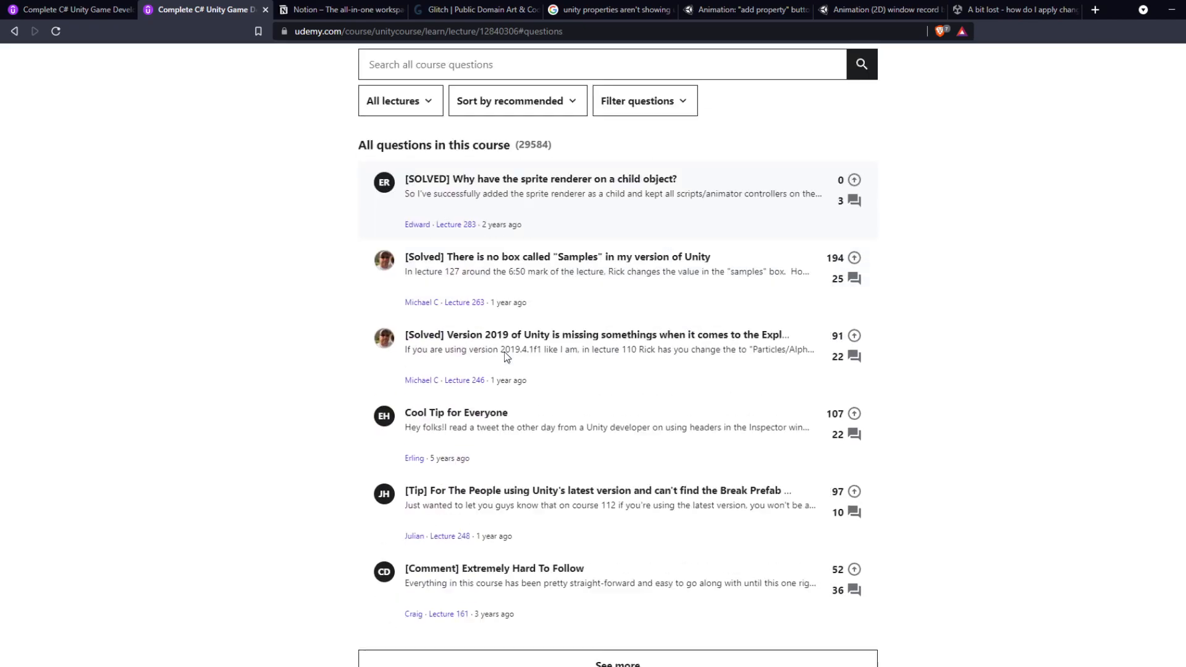
- Return to the lecture video "284. Add Resources As Anim Event", play it and set the playback speed to 1x
scroll(549, 443, up, 6)
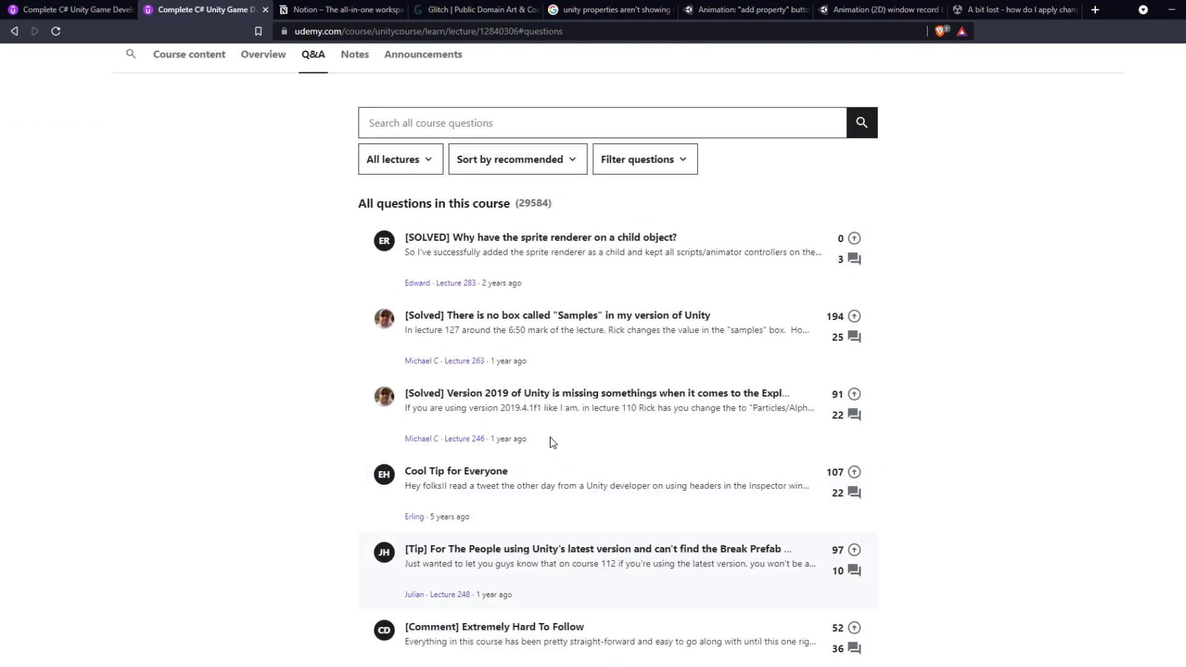
scroll(644, 419, up, 5)
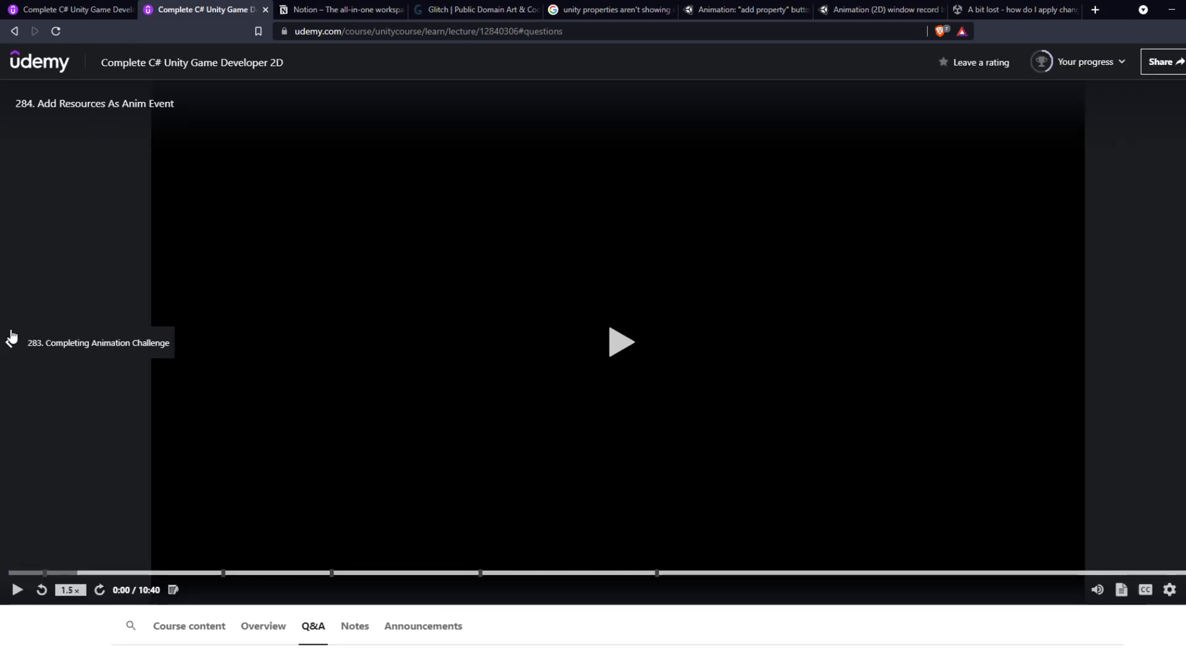
scroll(641, 492, down, 4)
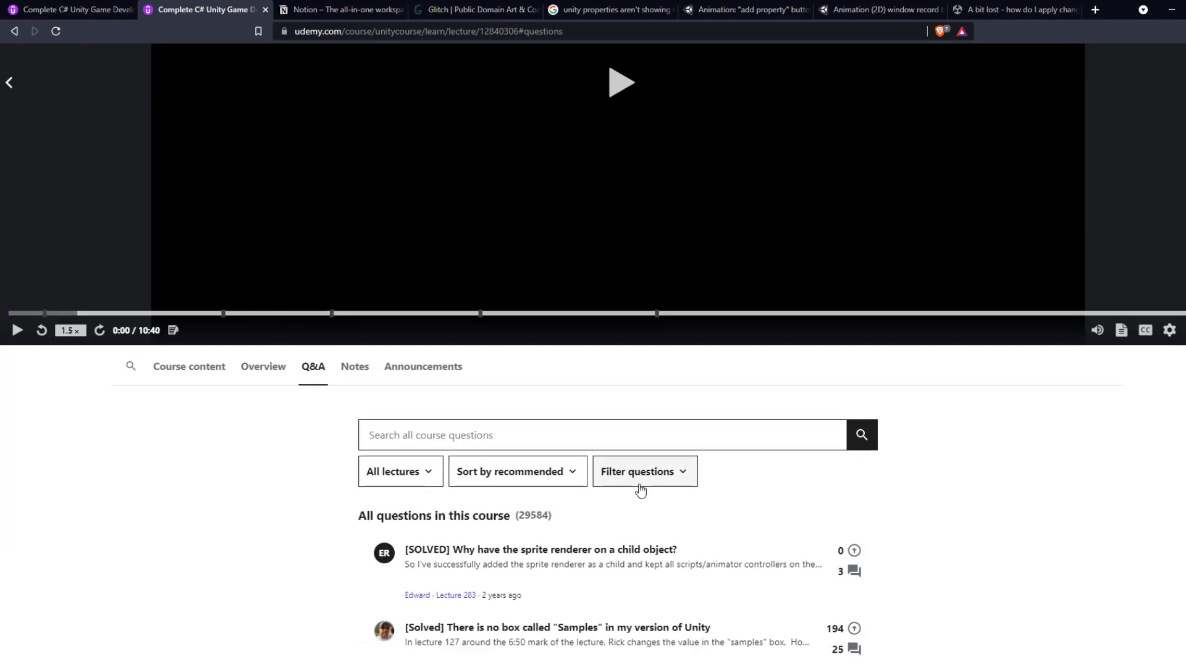
scroll(641, 490, up, 4)
click(613, 413)
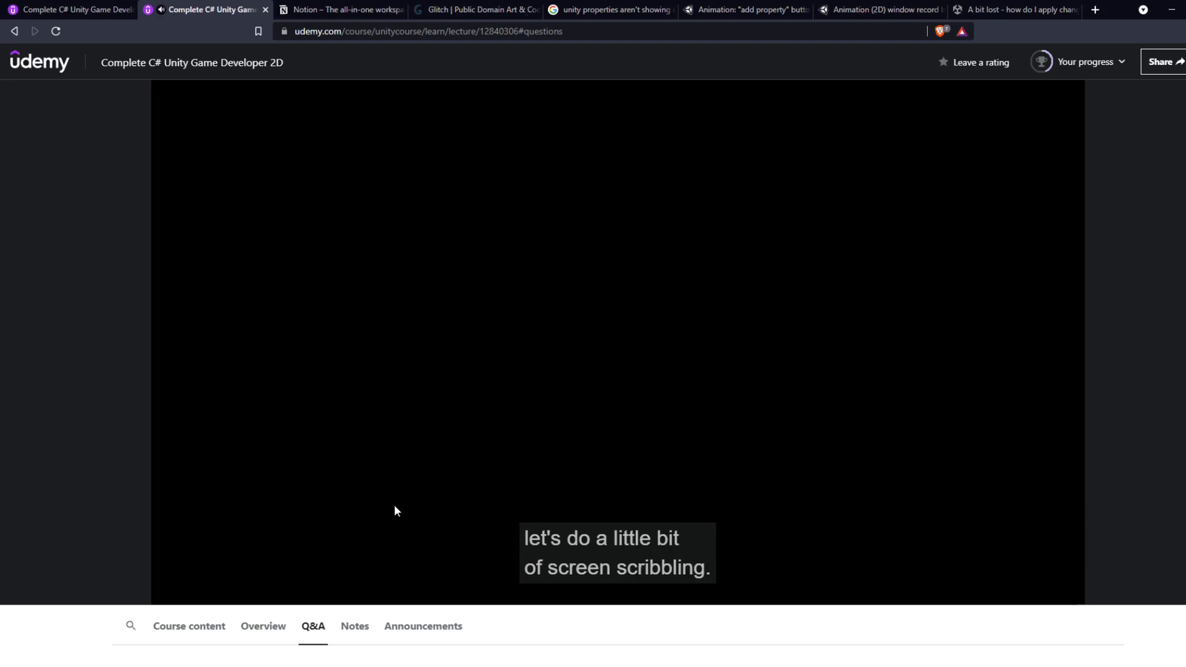
click(70, 590)
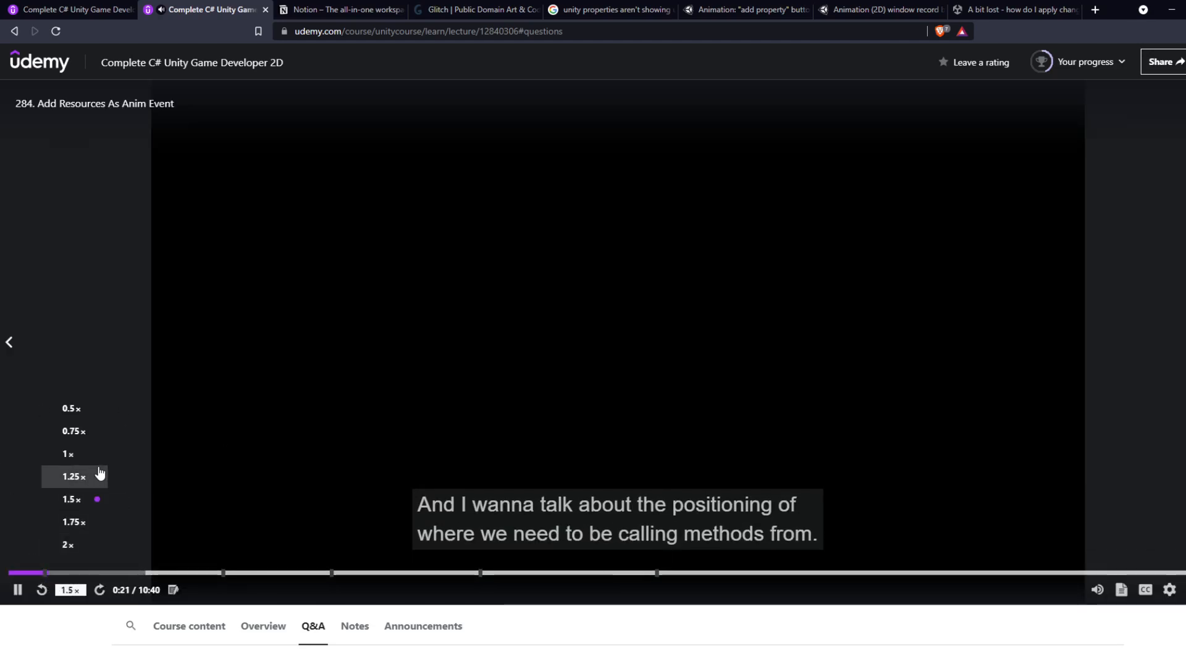
click(95, 456)
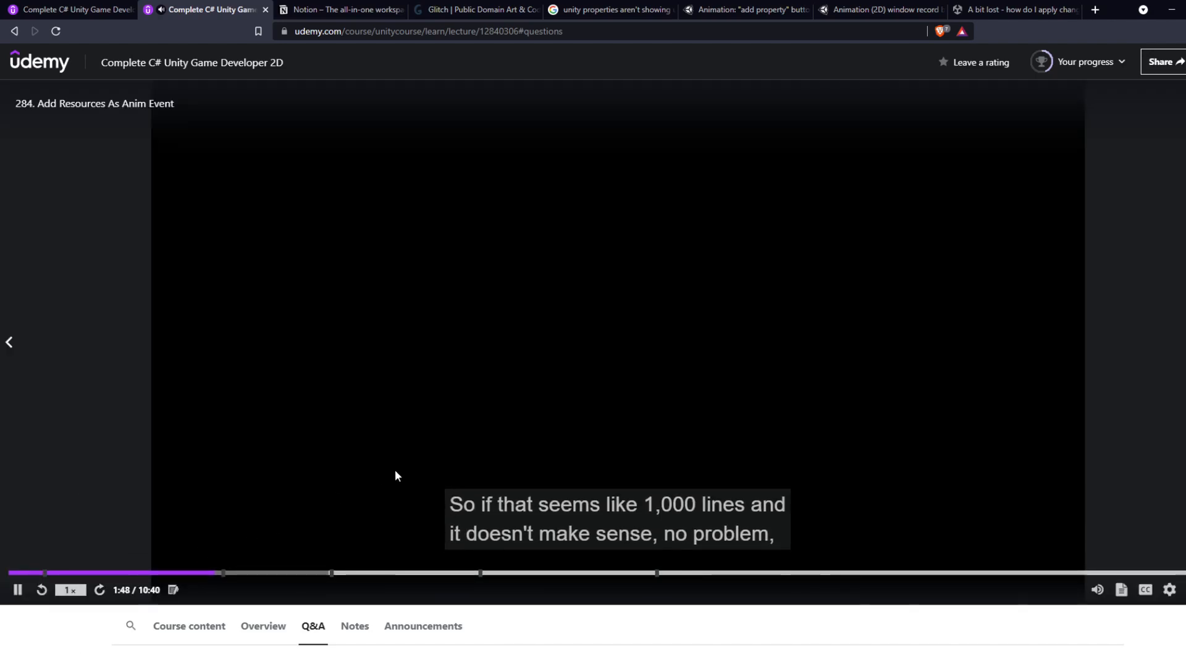
- Pause the lecture, rewind it to an earlier point and rewatch up to the part introducing the StarDisplay and Defender scripts
click(420, 469)
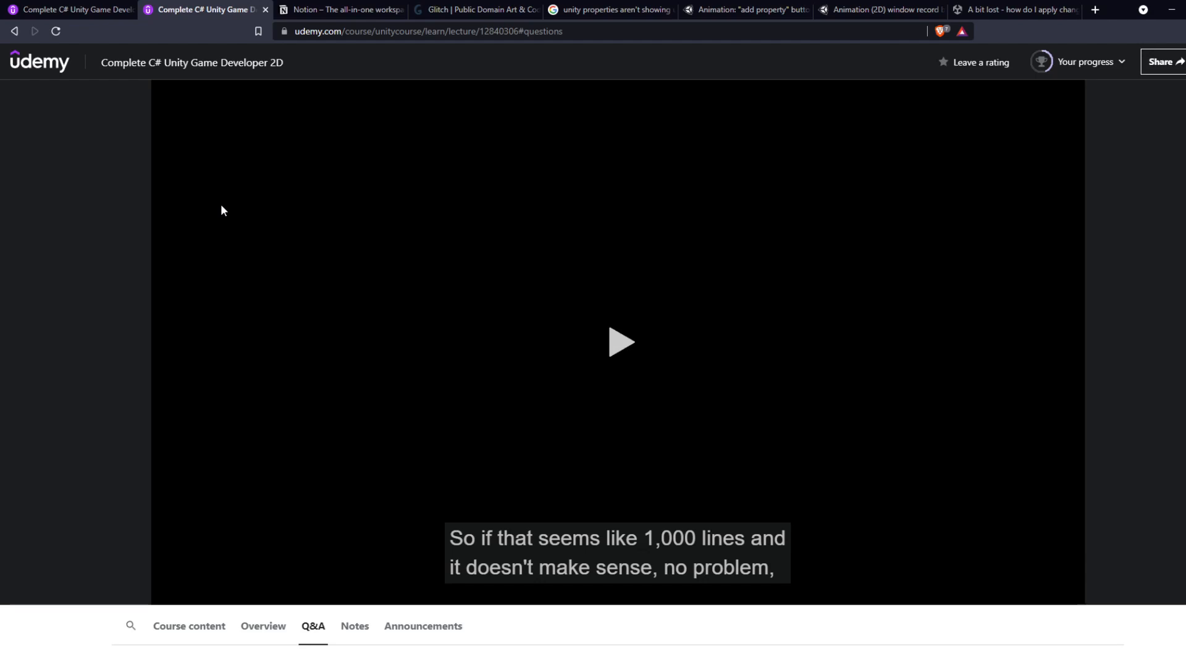
mouse_move(209, 229)
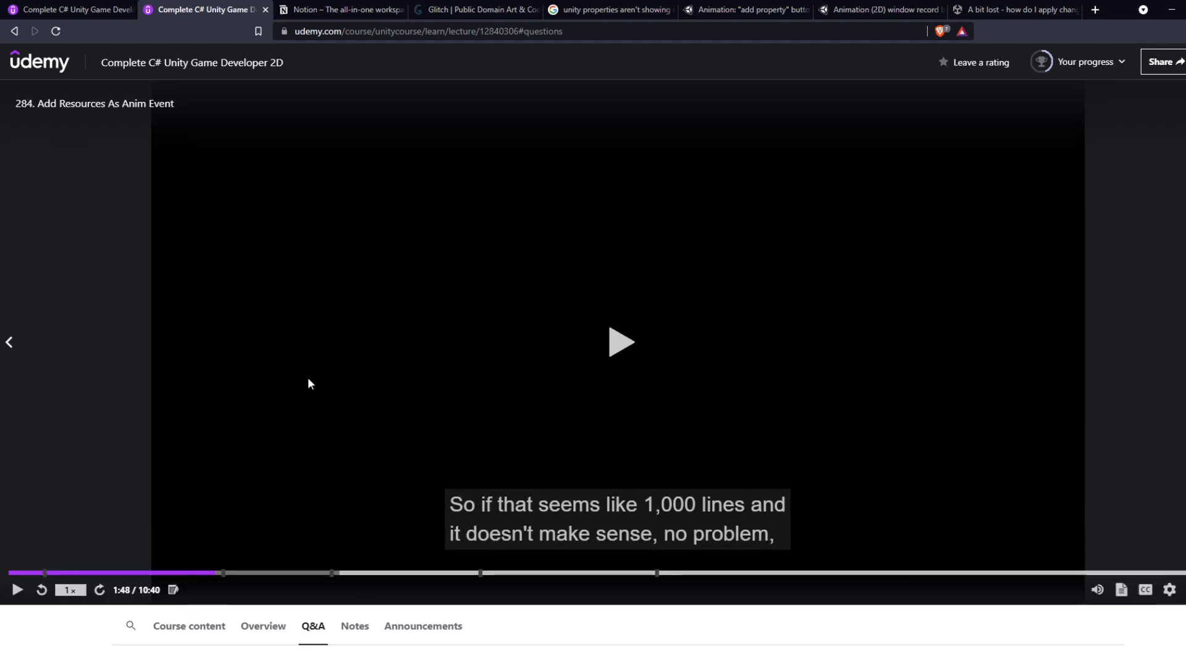
click(100, 570)
click(626, 364)
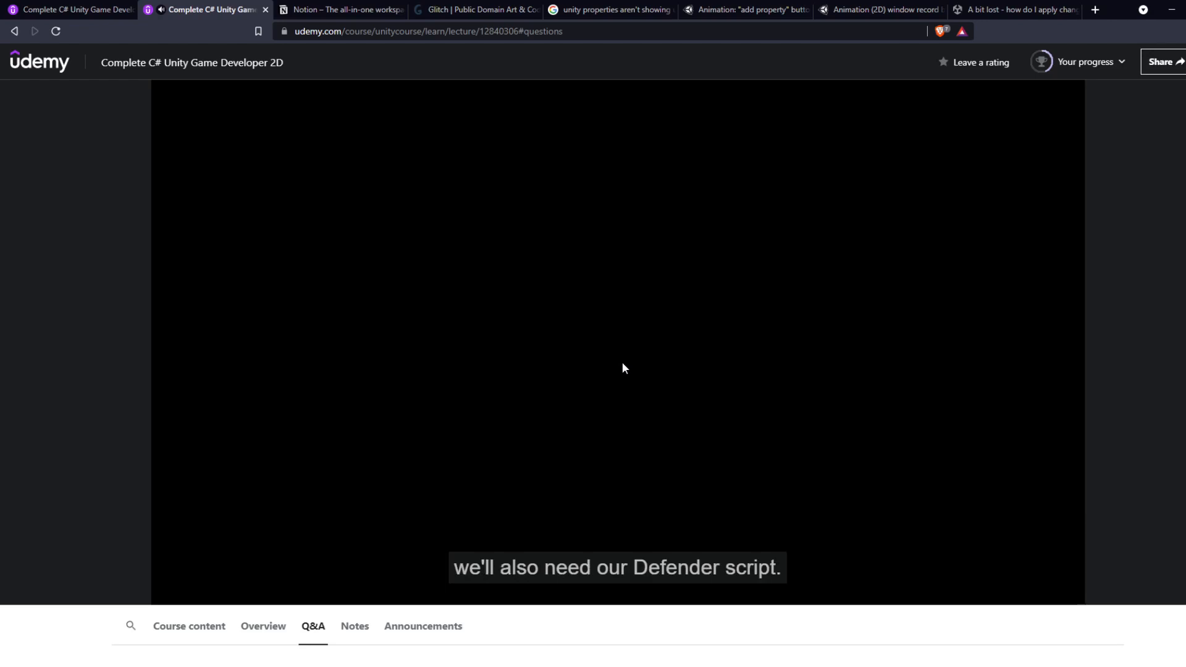
click(622, 362)
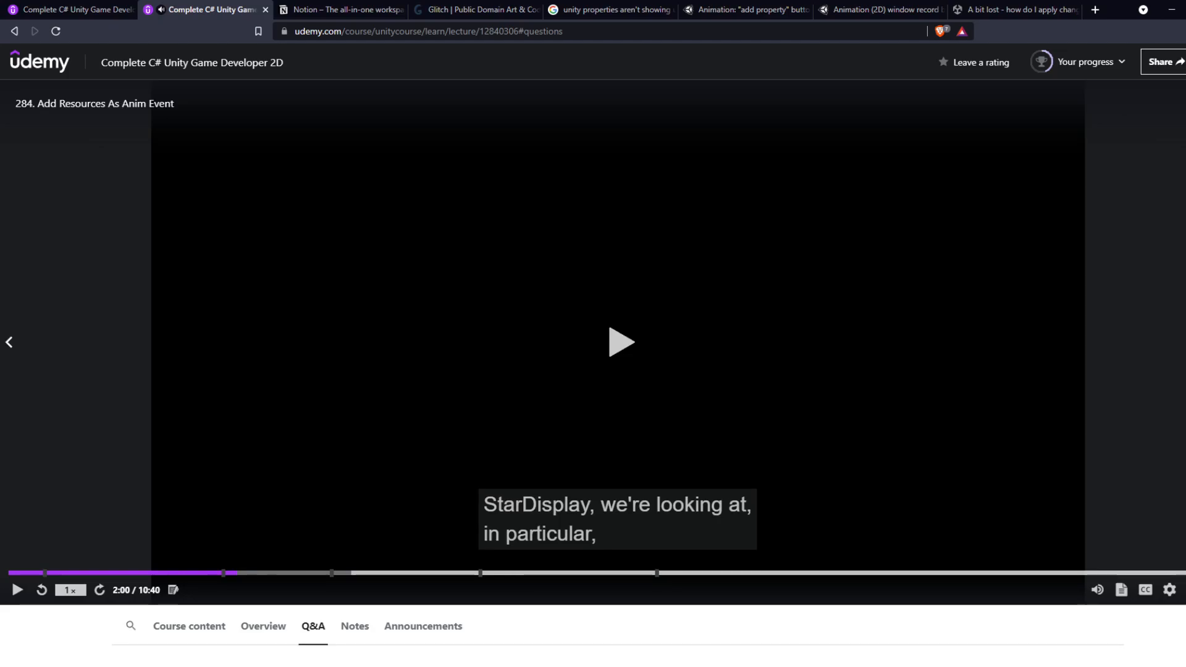
- Switch to Unity and open the StarDisplay script from the Assets Scripts folder in the code editor
key(alt+Tab)
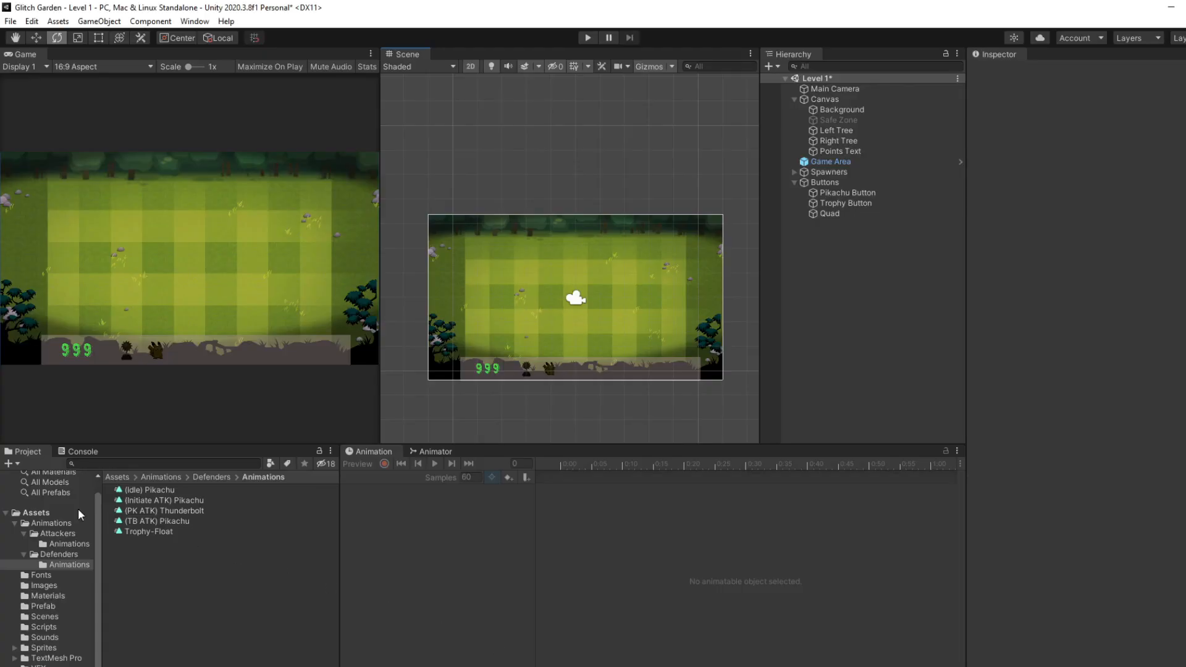
click(43, 627)
click(135, 595)
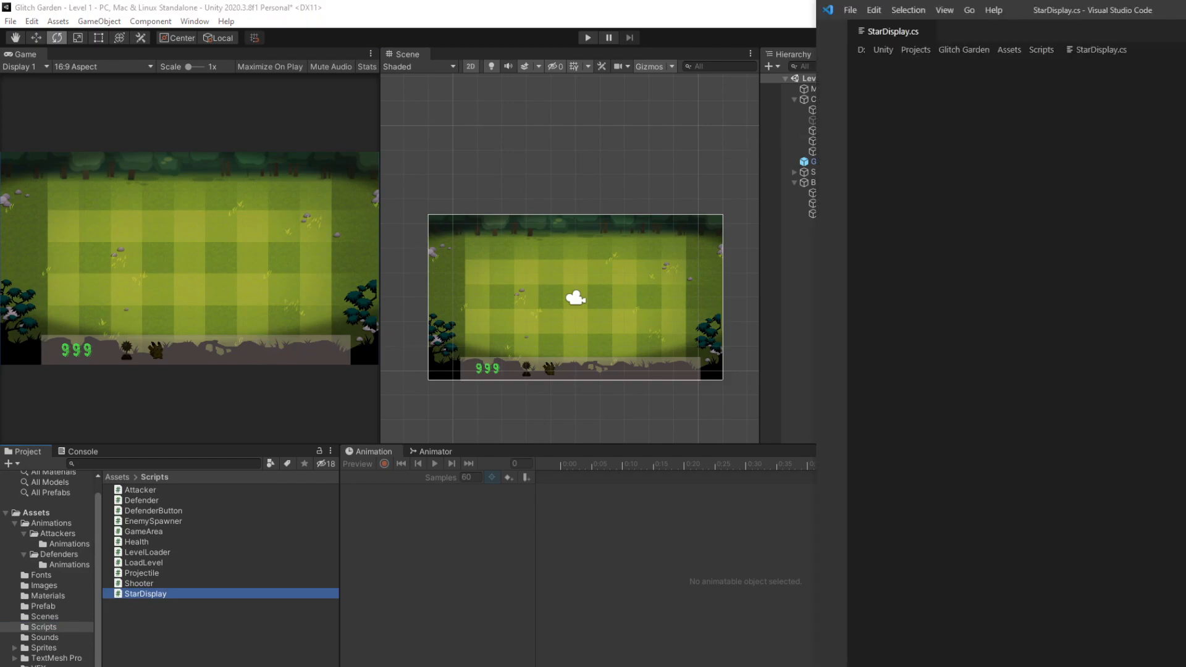
- Switch back to the browser, place the lecture window beside the code editor and widen the lecture's share of the screen
key(alt+Tab)
drag(1121, 13, 2, 133)
click(733, 184)
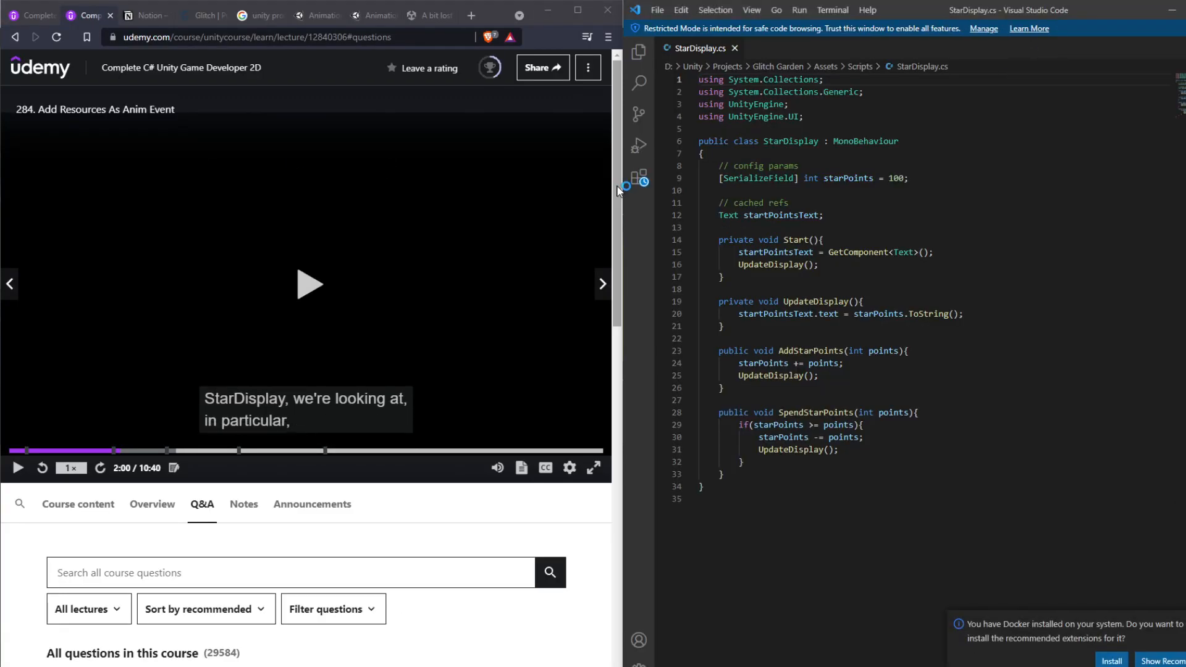
drag(621, 185, 759, 187)
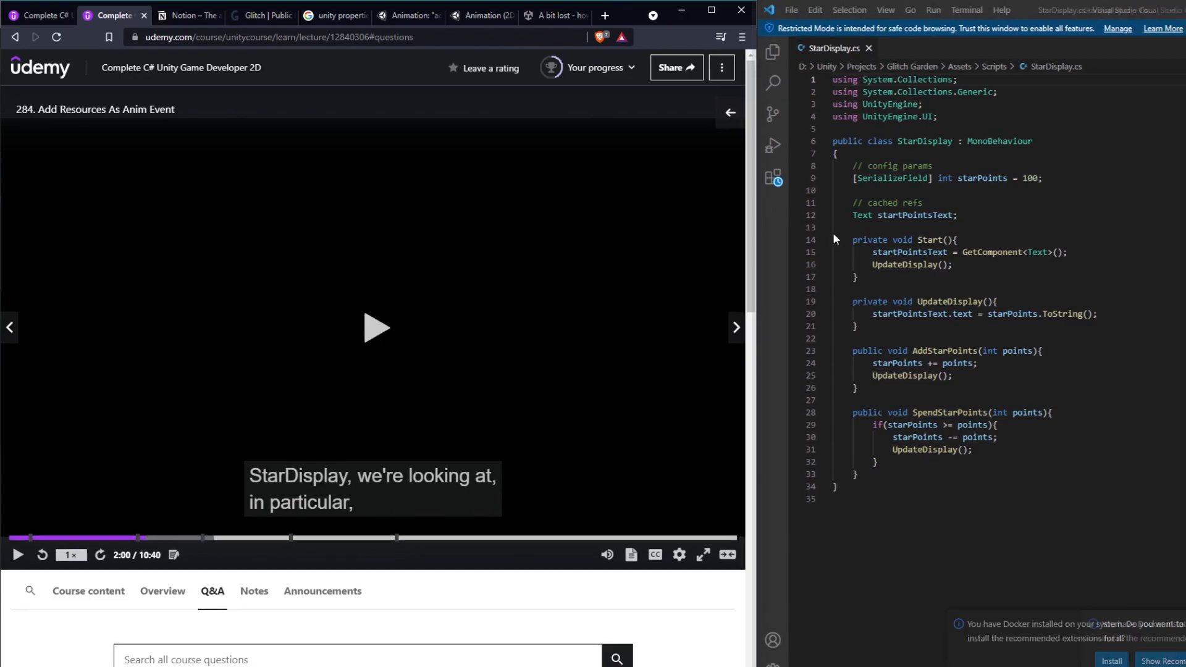
- Resume the lecture, open the Defender script from Unity's Scripts folder and bring the lecture back beside the code
click(562, 421)
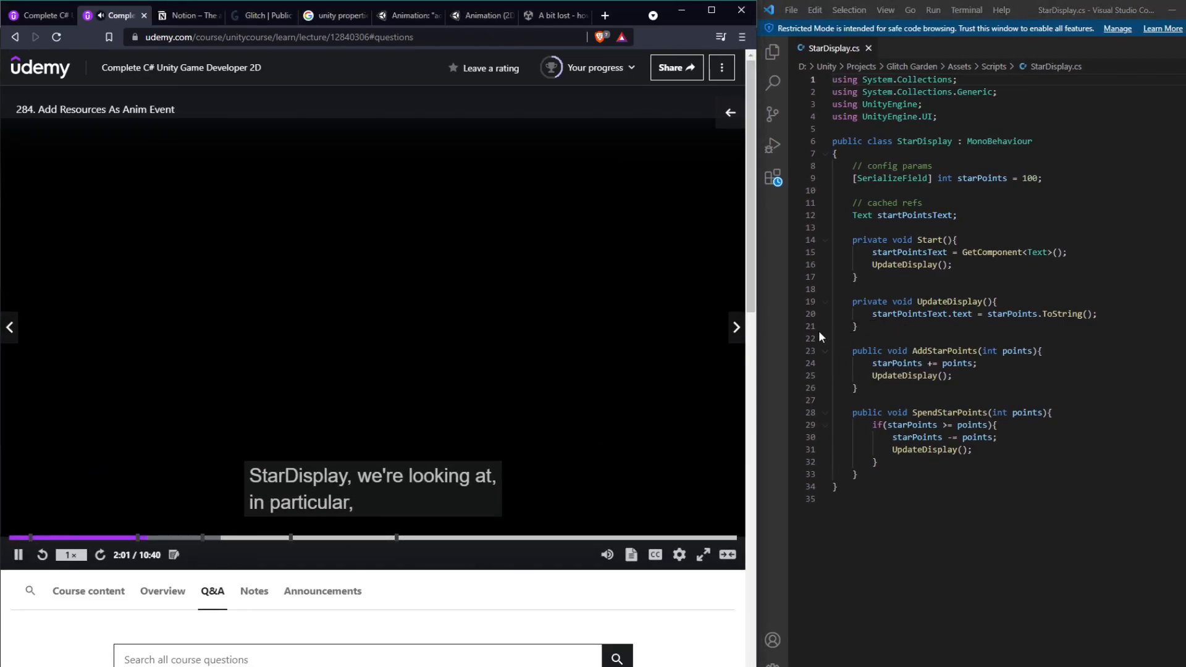
scroll(972, 425, down, 1)
scroll(972, 425, up, 1)
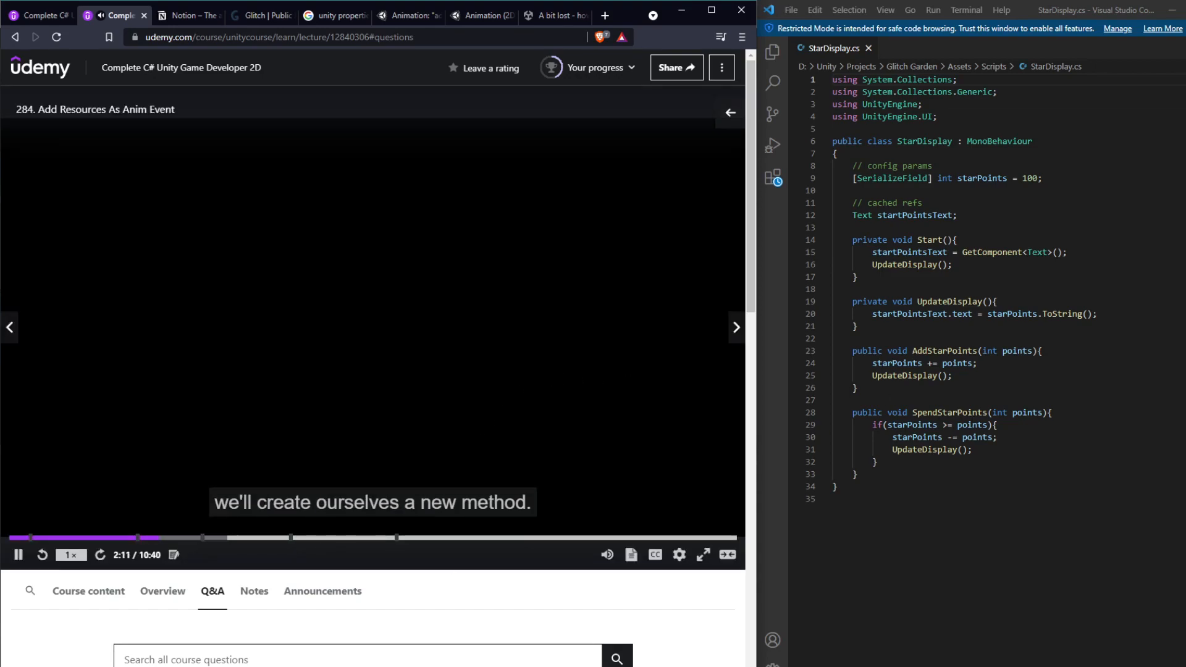
click(621, 666)
double_click(148, 503)
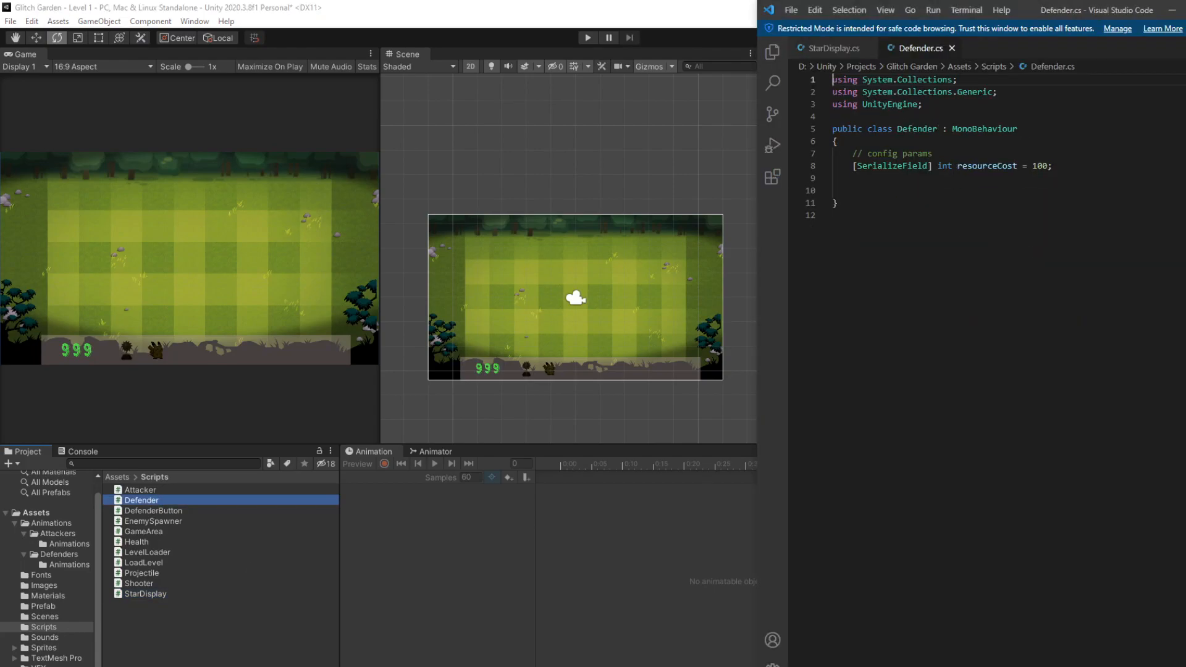
key(alt+Tab)
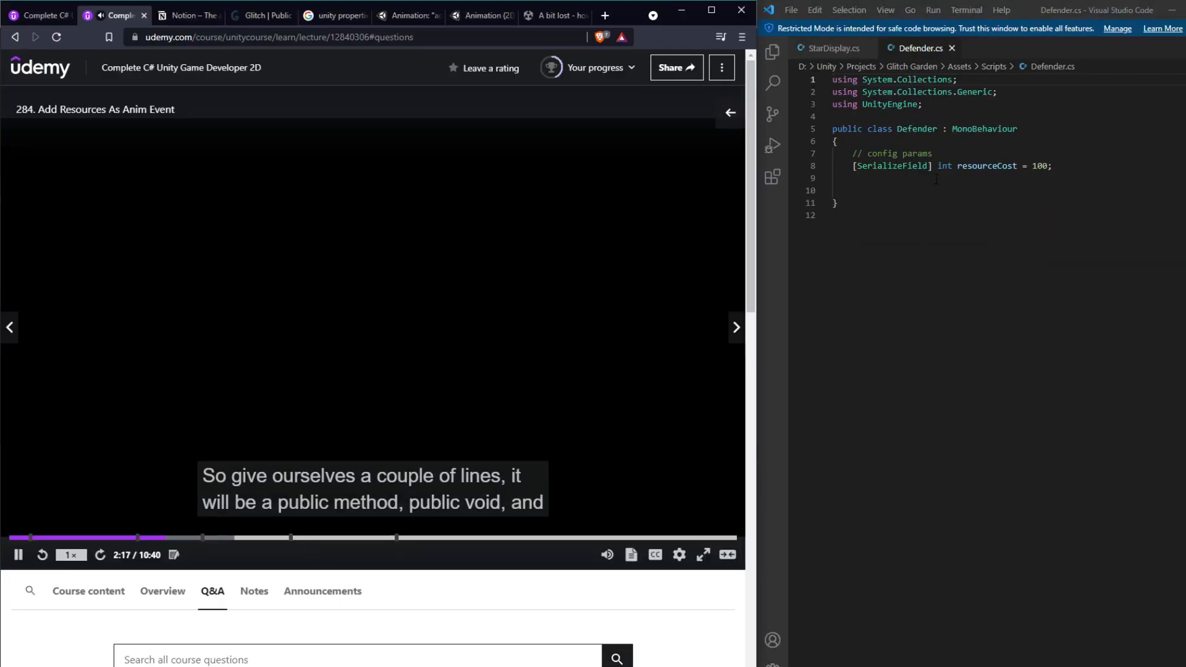
- Add an empty public void AddStars method below the resourceCost field in the Defender class
click(936, 179)
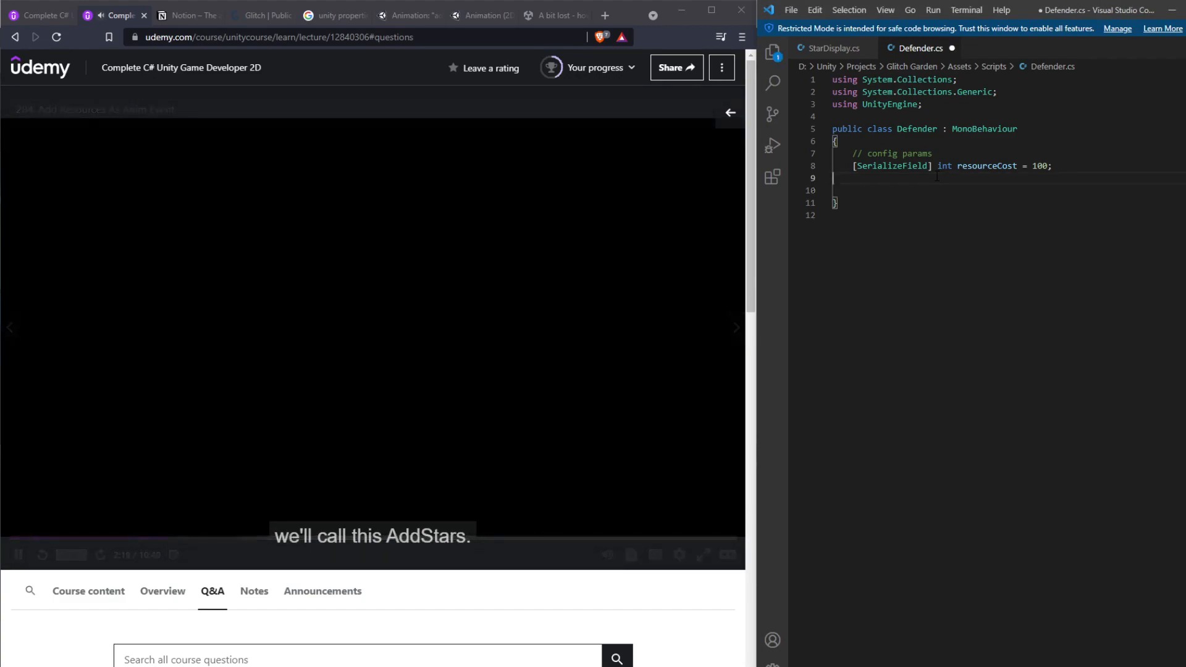
key(Return)
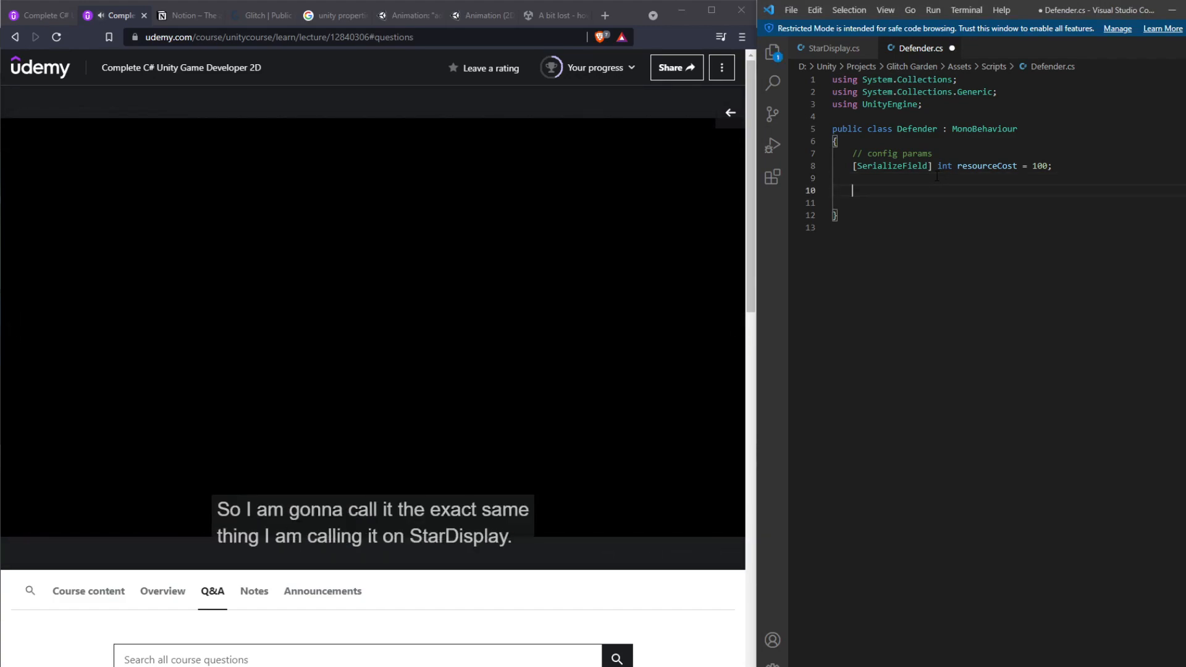
text(public void AddStars)
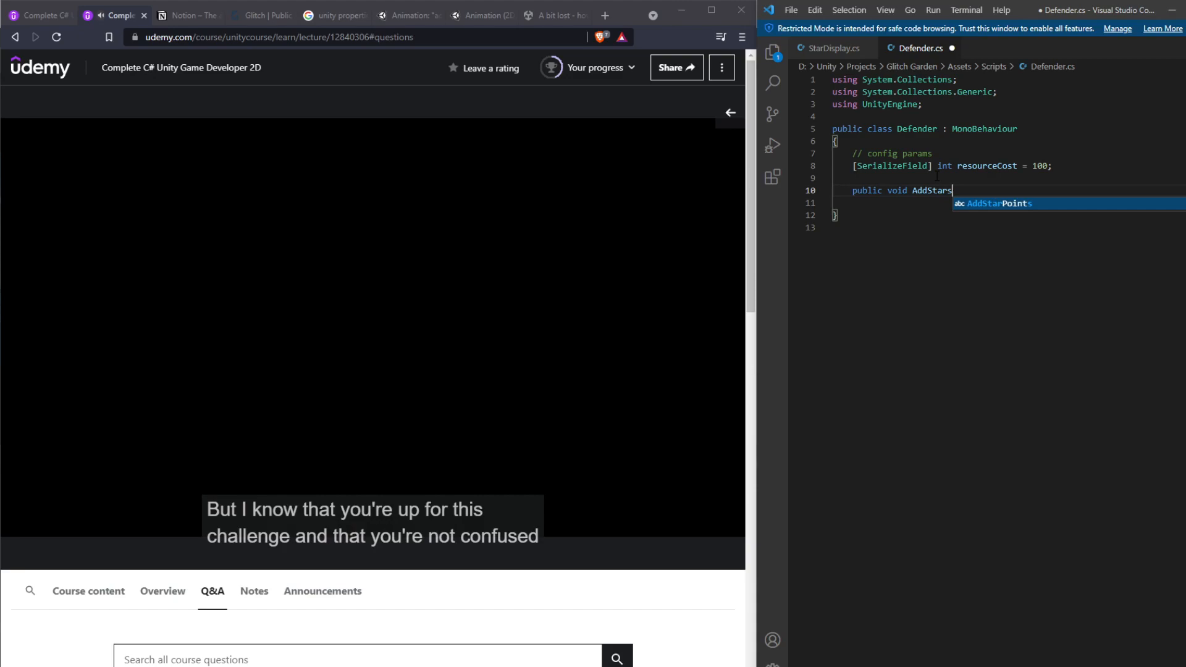
text((){)
key(Return)
- Give the AddStars method an int parameter named amount and return to its empty body
key(Left)
key(Left)
key(Left)
key(Left)
key(Left)
key(Left)
key(Left)
key(Left)
key(Left)
key(Left)
key(Left)
text(int a)
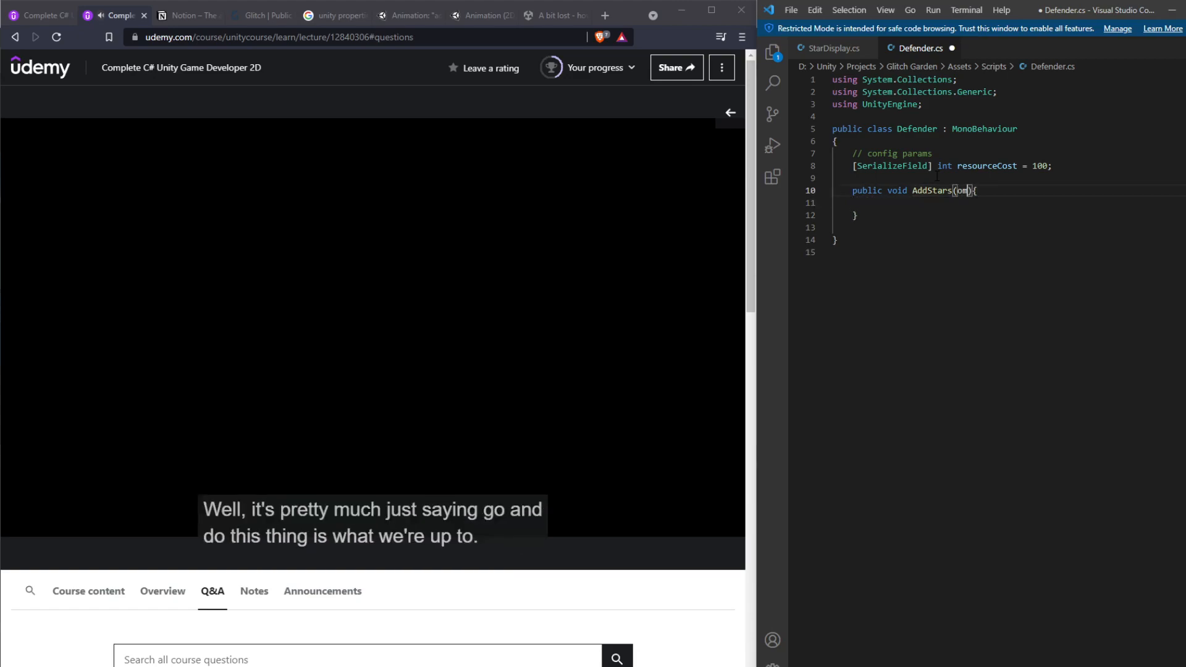
text(mount)
key(Down)
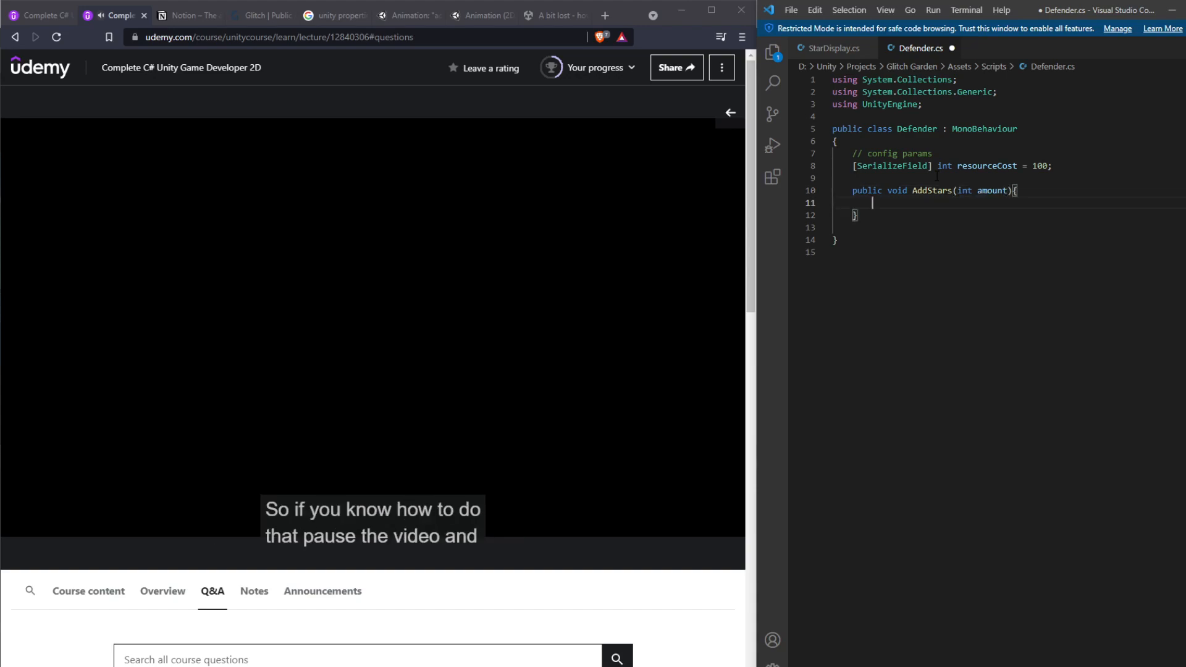
- Rewind the lecture a few seconds, replay the challenge instructions for AddStars and pause the video
mouse_move(569, 269)
click(501, 301)
key(Left)
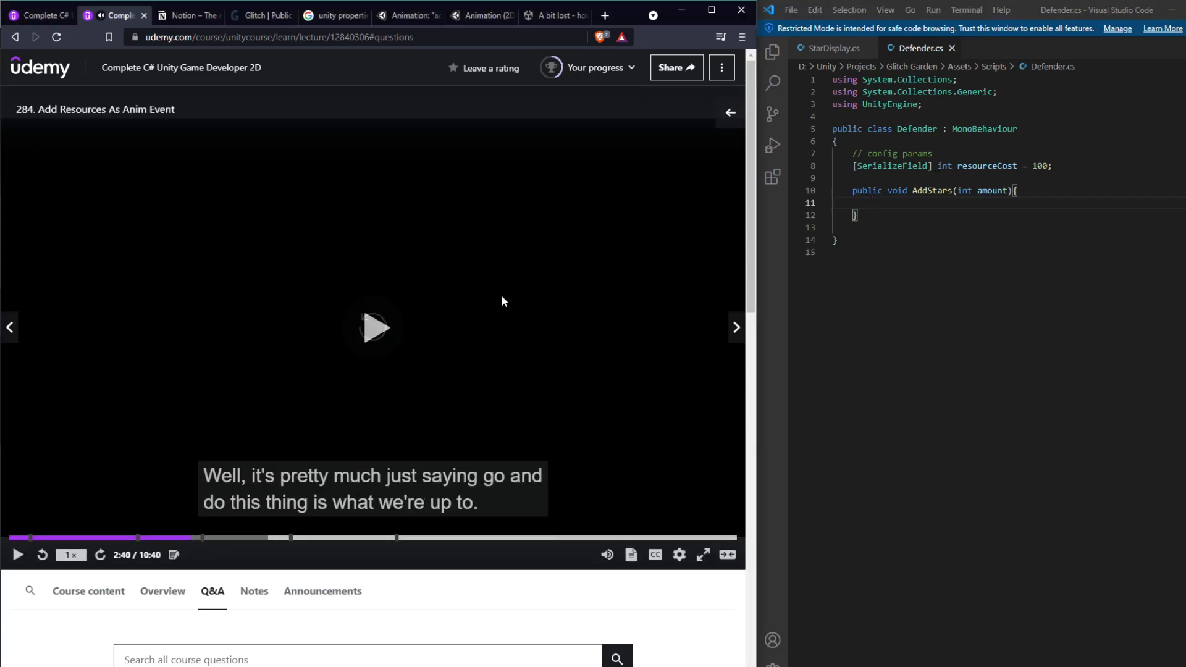
click(502, 300)
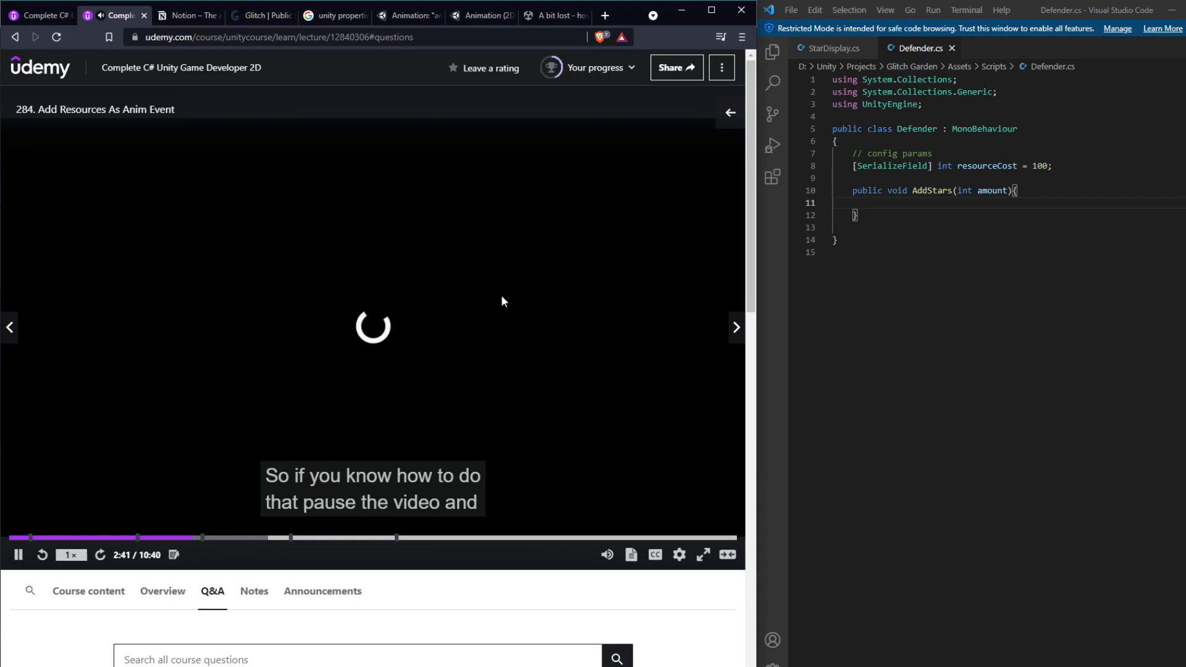
key(Left)
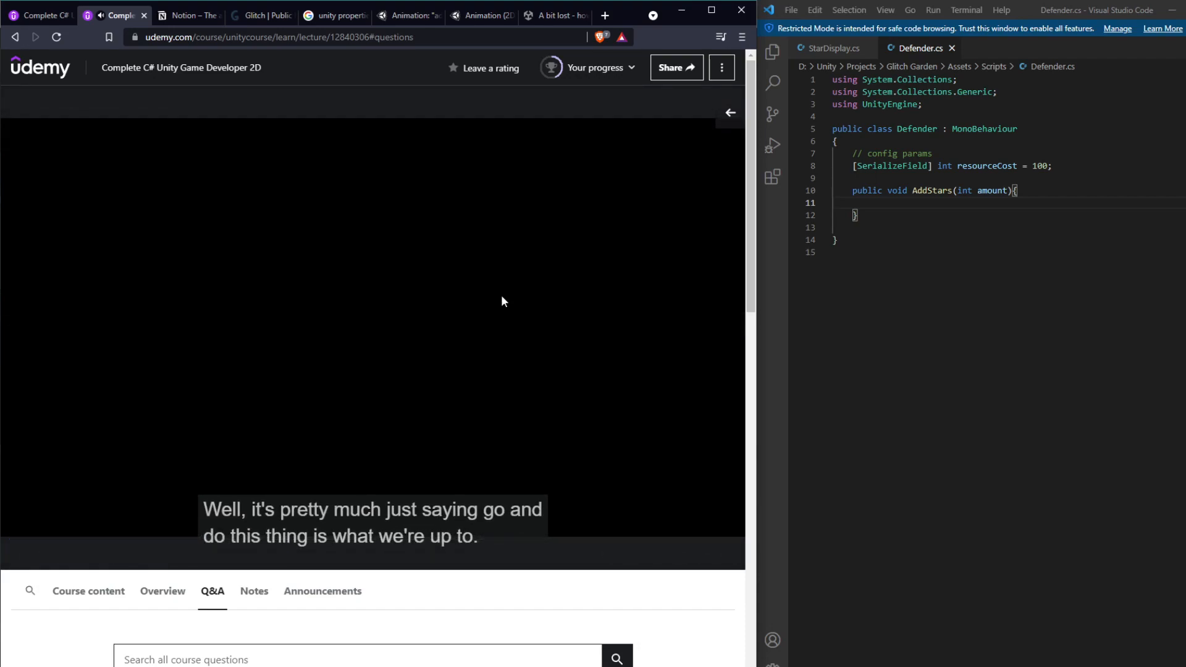
key(space)
key(space)
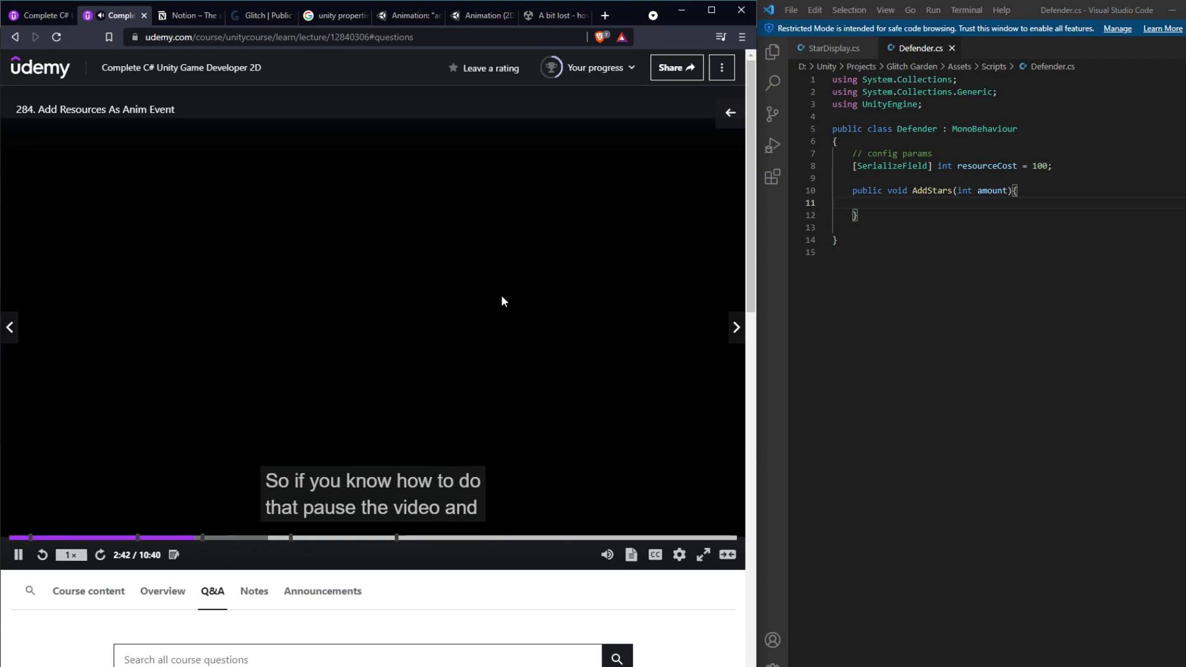
key(space)
click(1060, 166)
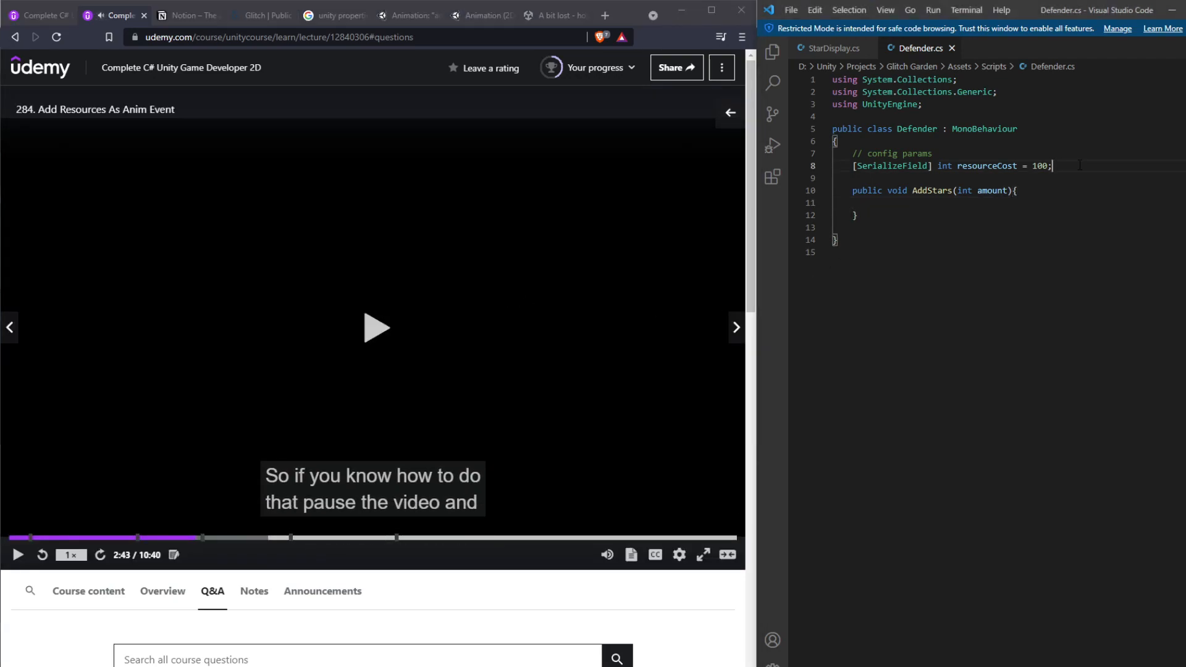
key(Return)
key(Return)
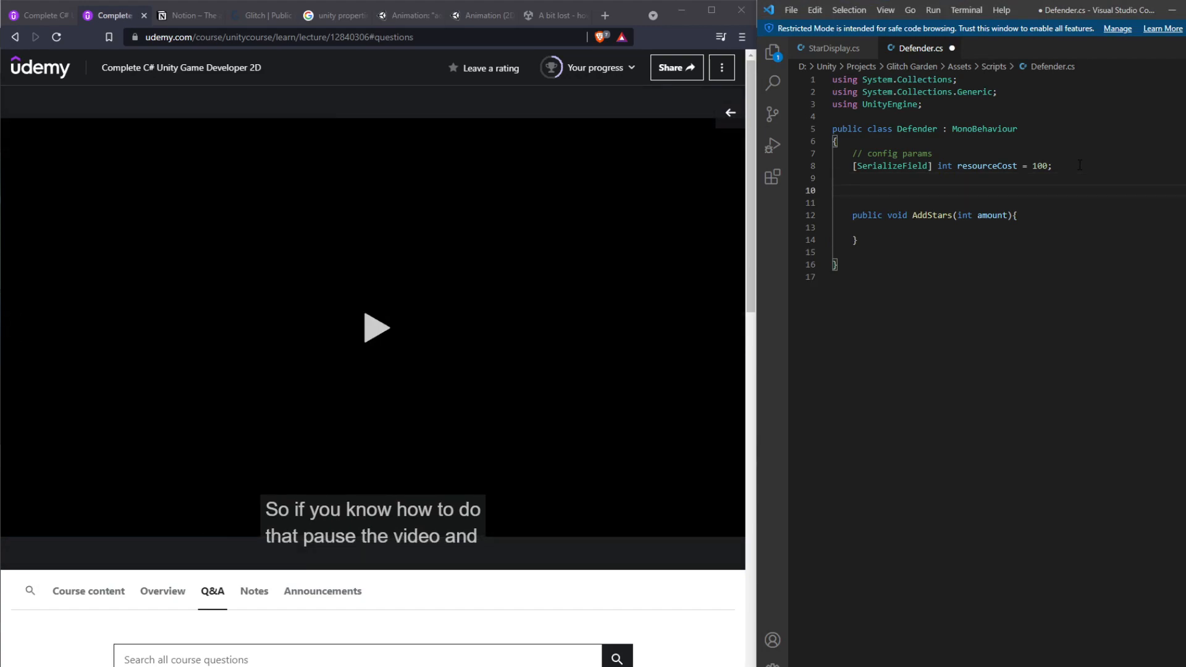
text(// cache refs)
key(Return)
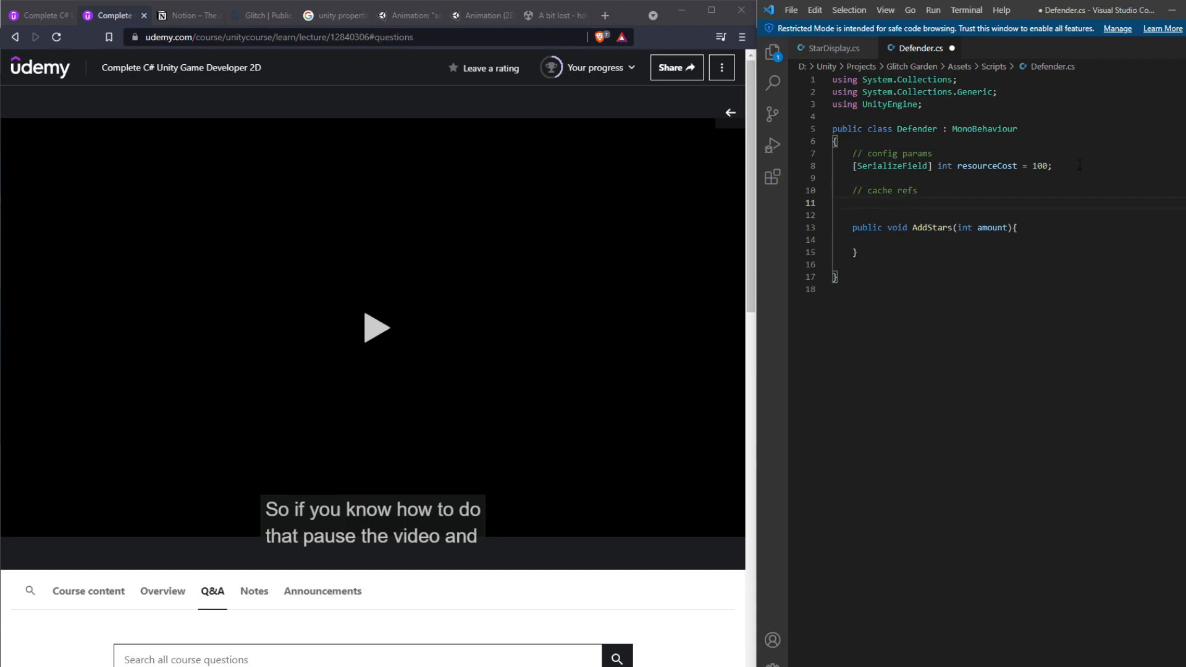
text(Star)
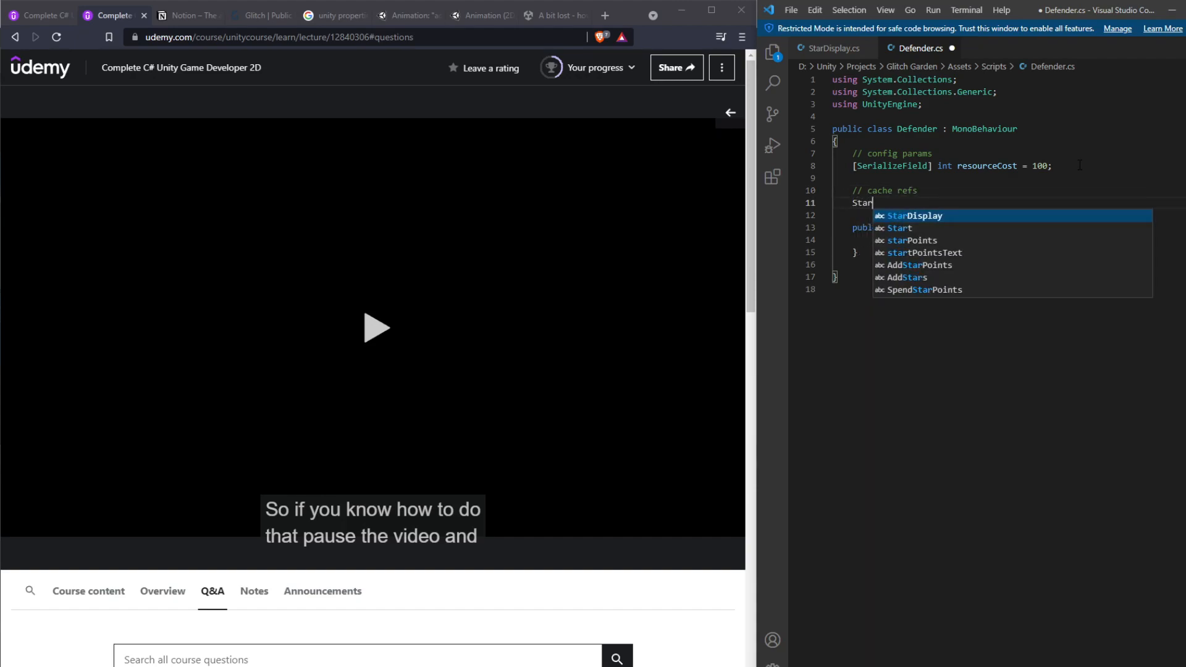
key(Tab)
text(st)
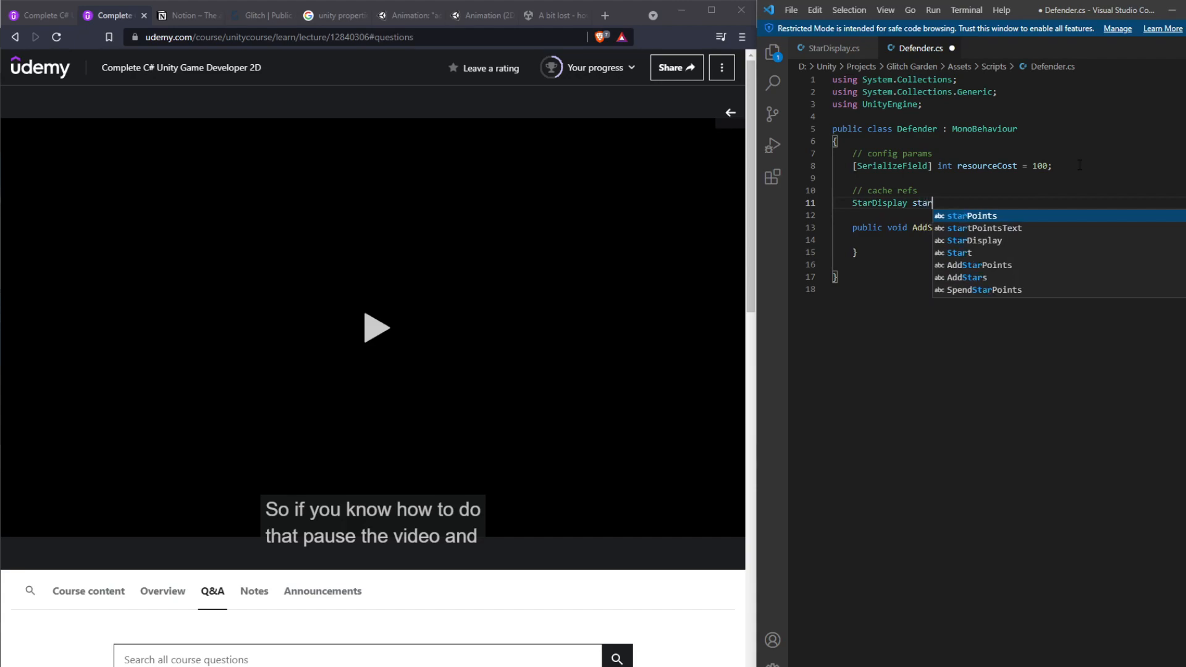
text(arD)
key(Tab)
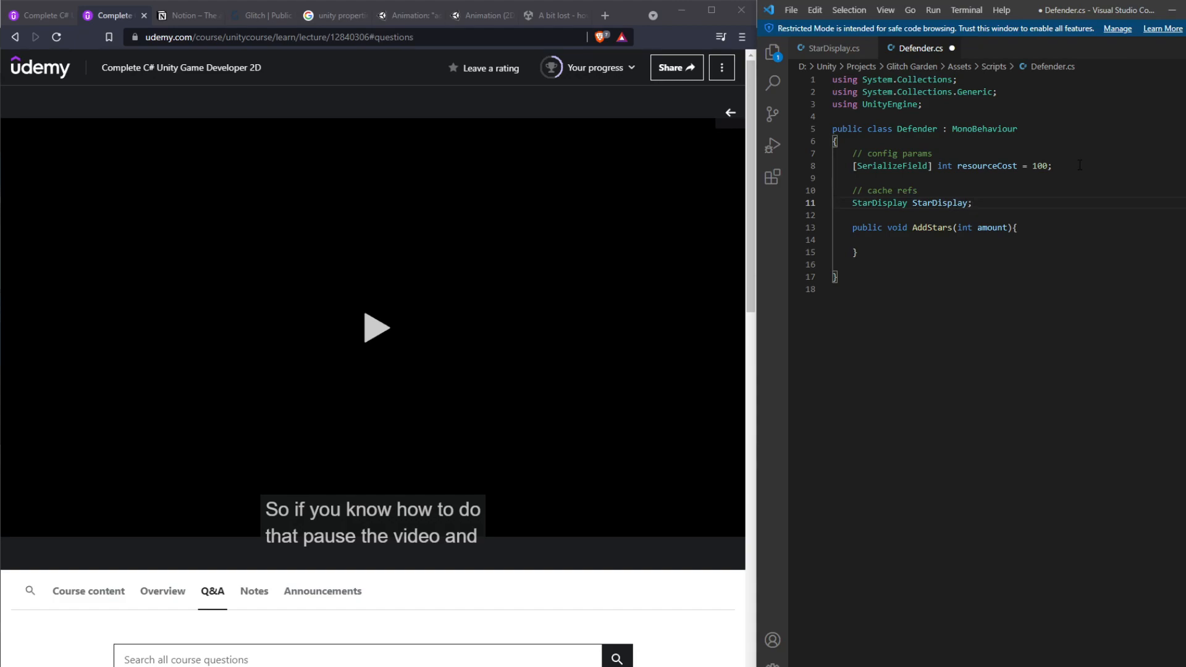
key(BackSpace)
key(BackSpace)
key(BackSpace)
key(BackSpace)
key(BackSpace)
key(BackSpace)
key(BackSpace)
key(BackSpace)
key(BackSpace)
key(BackSpace)
key(BackSpace)
key(BackSpace)
key(BackSpace)
key(BackSpace)
key(BackSpace)
key(BackSpace)
key(BackSpace)
key(BackSpace)
key(BackSpace)
key(BackSpace)
key(BackSpace)
key(BackSpace)
key(BackSpace)
key(BackSpace)
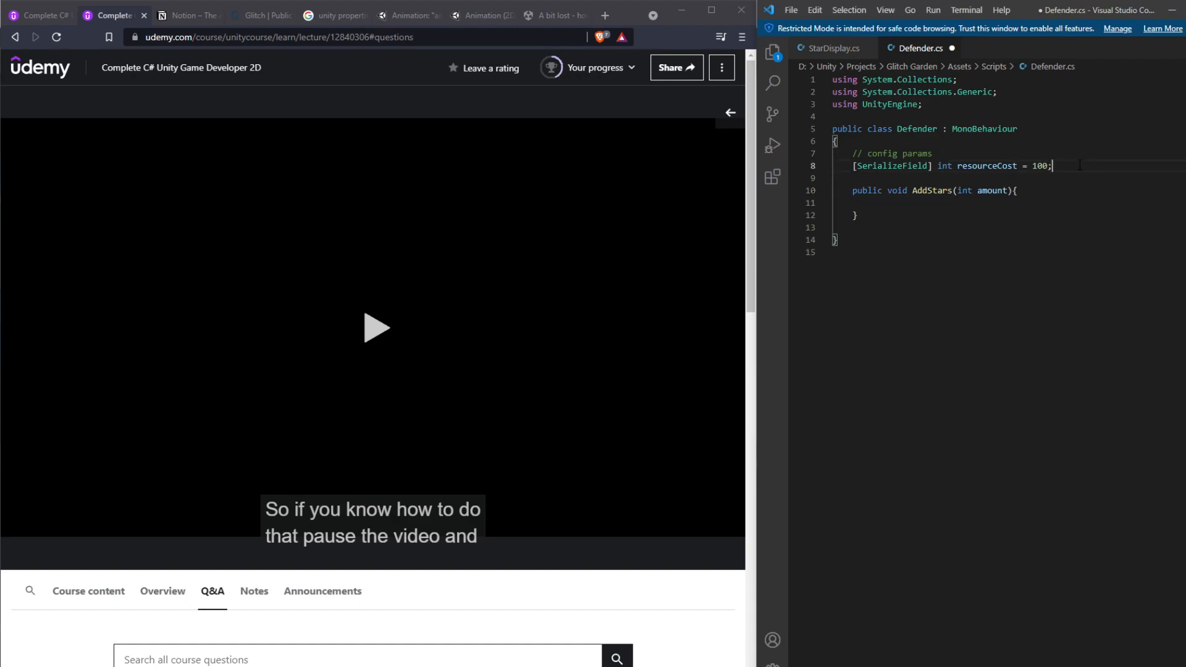
- In the AddStars body, call AddStarPoints(amount) on FindObjectOfType<StarDisplay>() and save the script
key(Down)
key(Down)
key(Down)
text(Get)
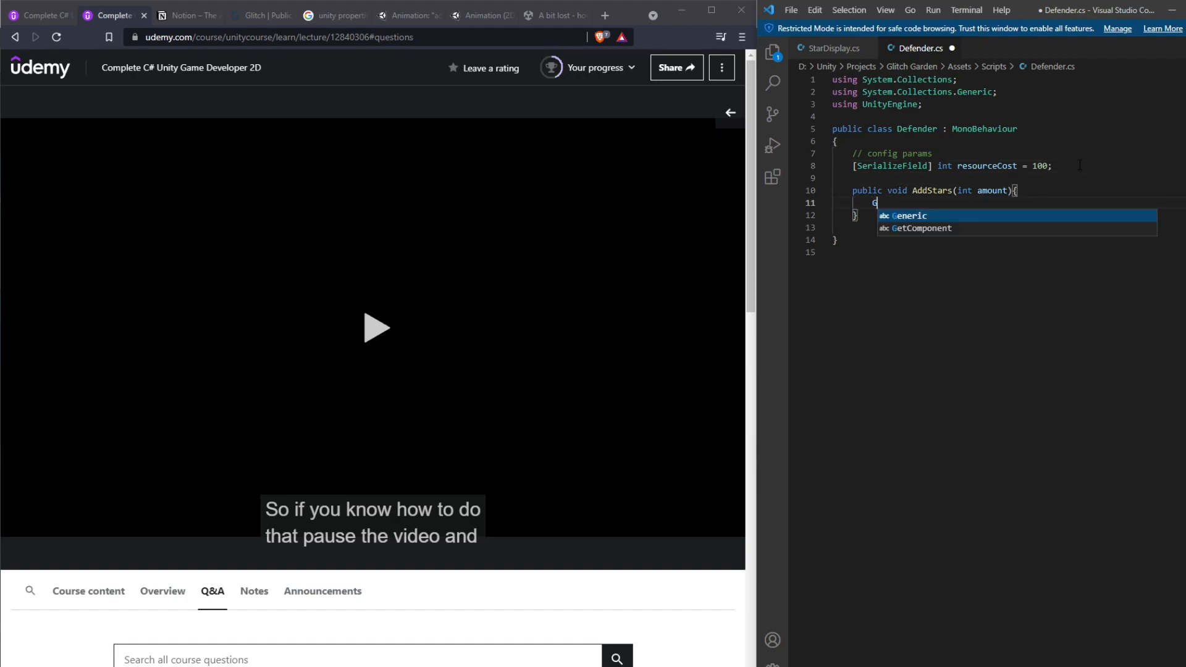
key(BackSpace)
key(BackSpace)
key(BackSpace)
text(FindOb)
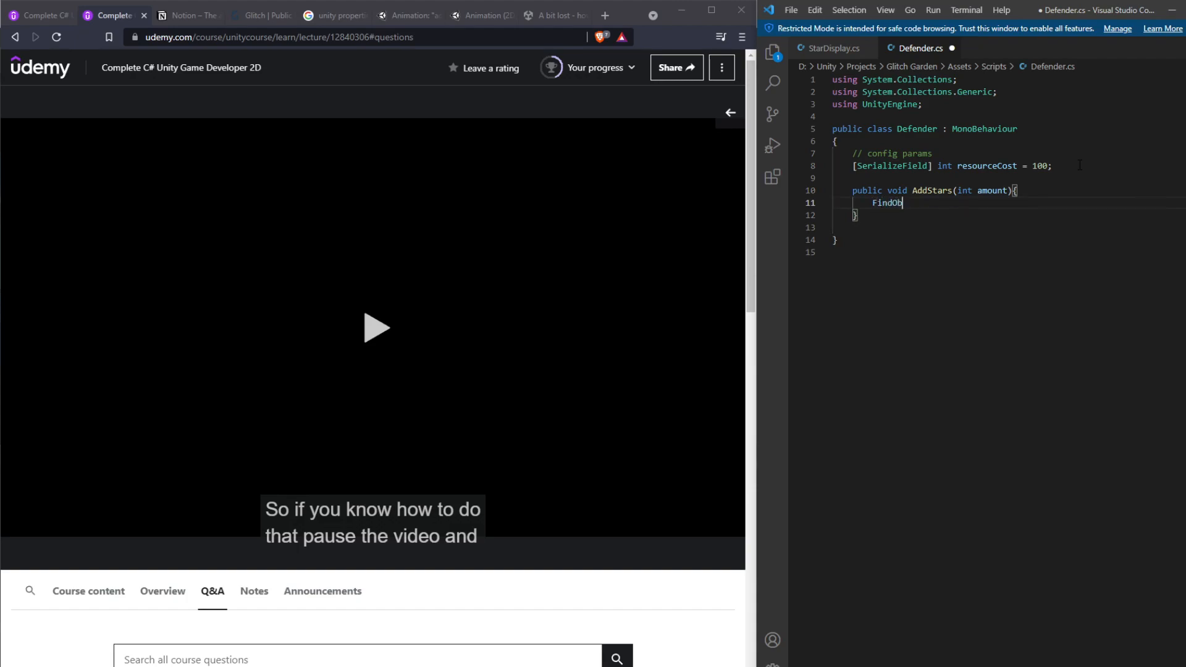
text(jectOfType<Star)
key(Tab)
text(>().AddSt)
key(Tab)
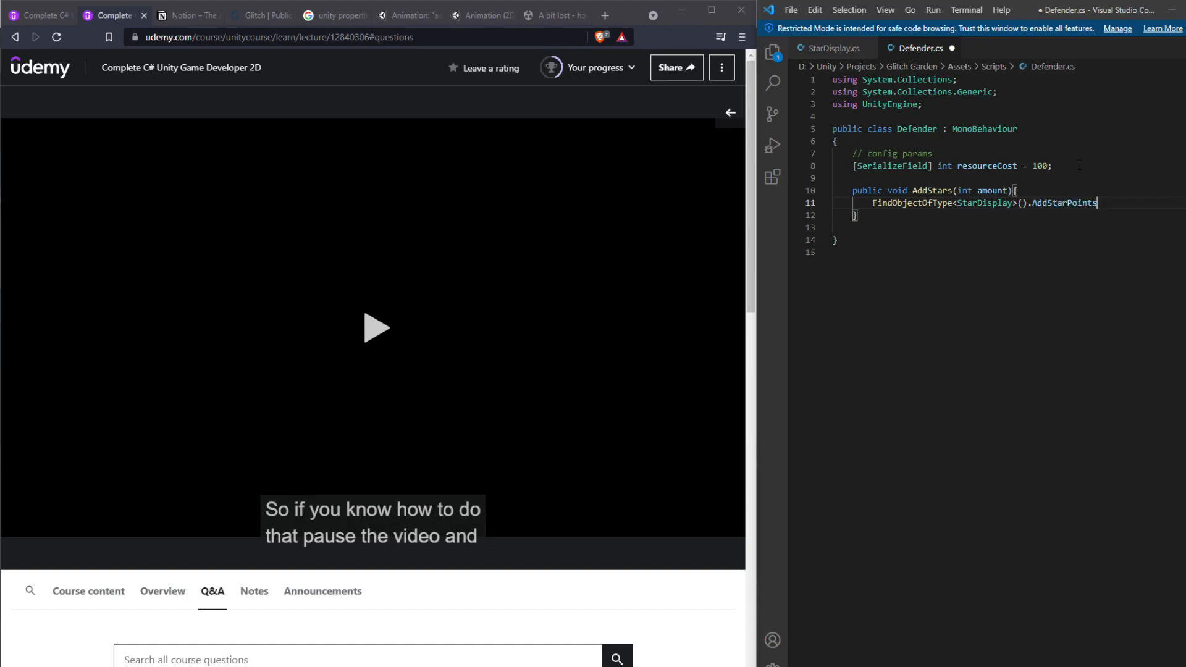
text((amount);)
key(ctrl+s)
- Watch the lecture through the star-growing animation challenge, pause it at 4:07 and switch to Unity
click(427, 371)
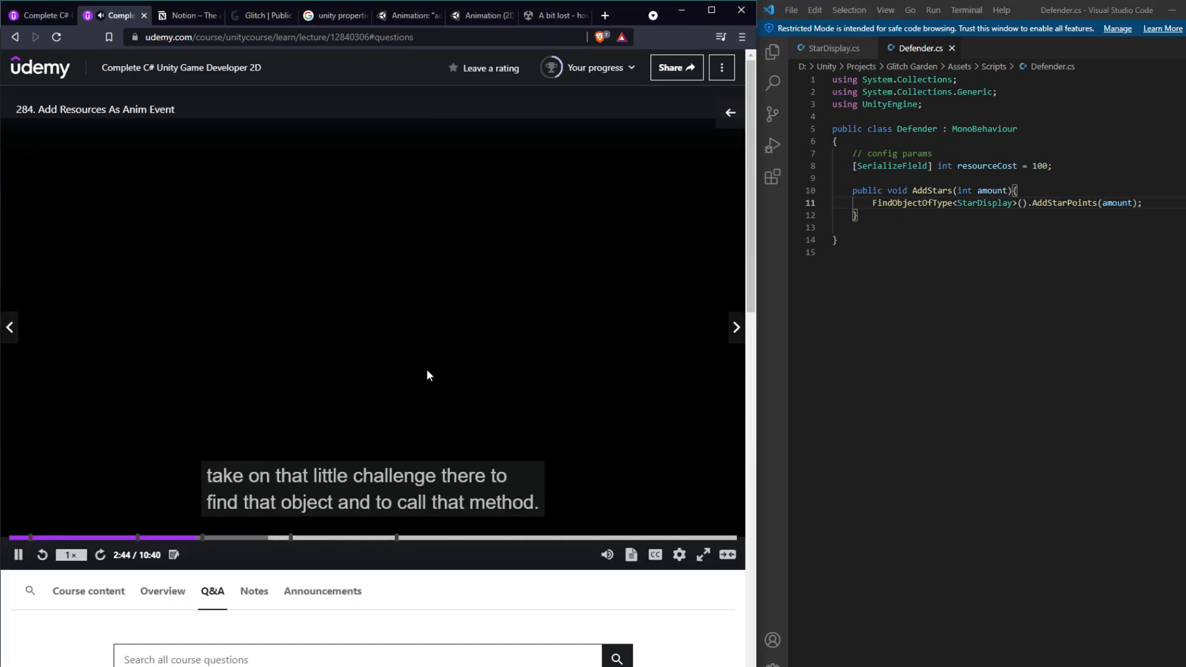
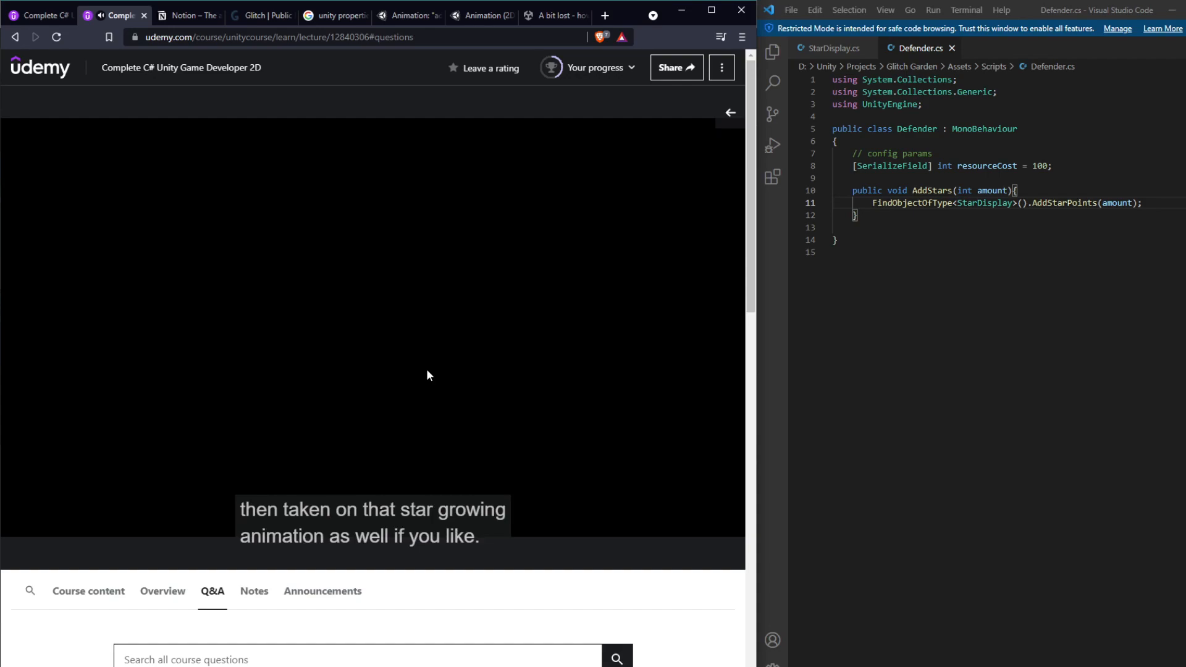
click(426, 373)
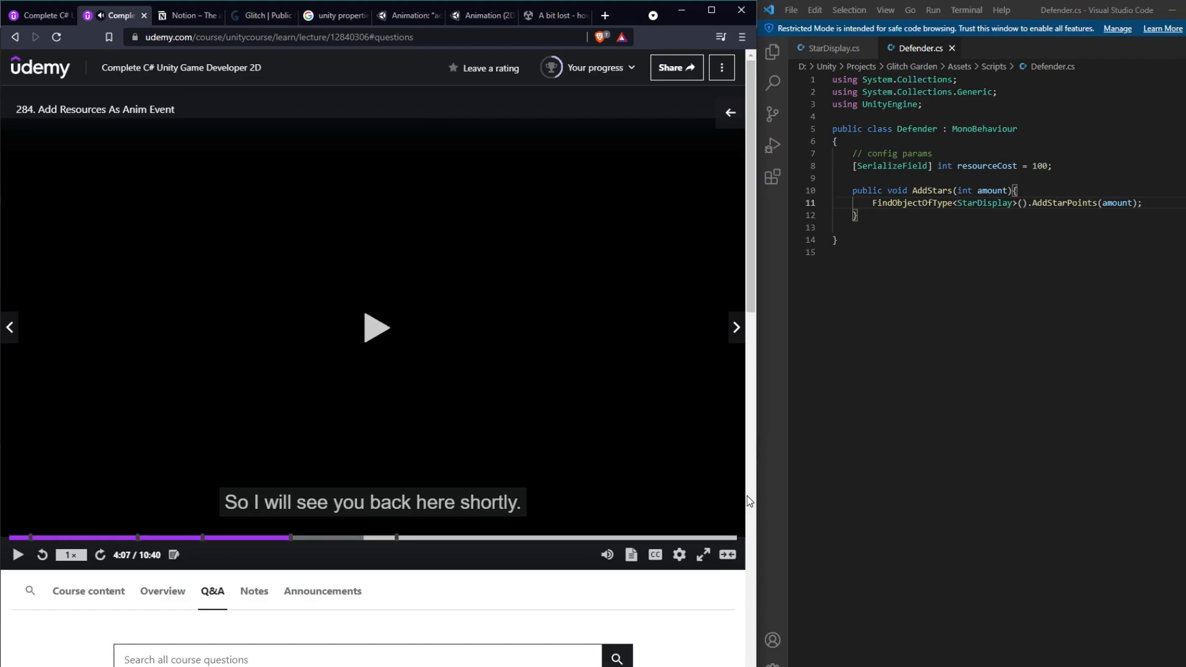
key(alt+Tab)
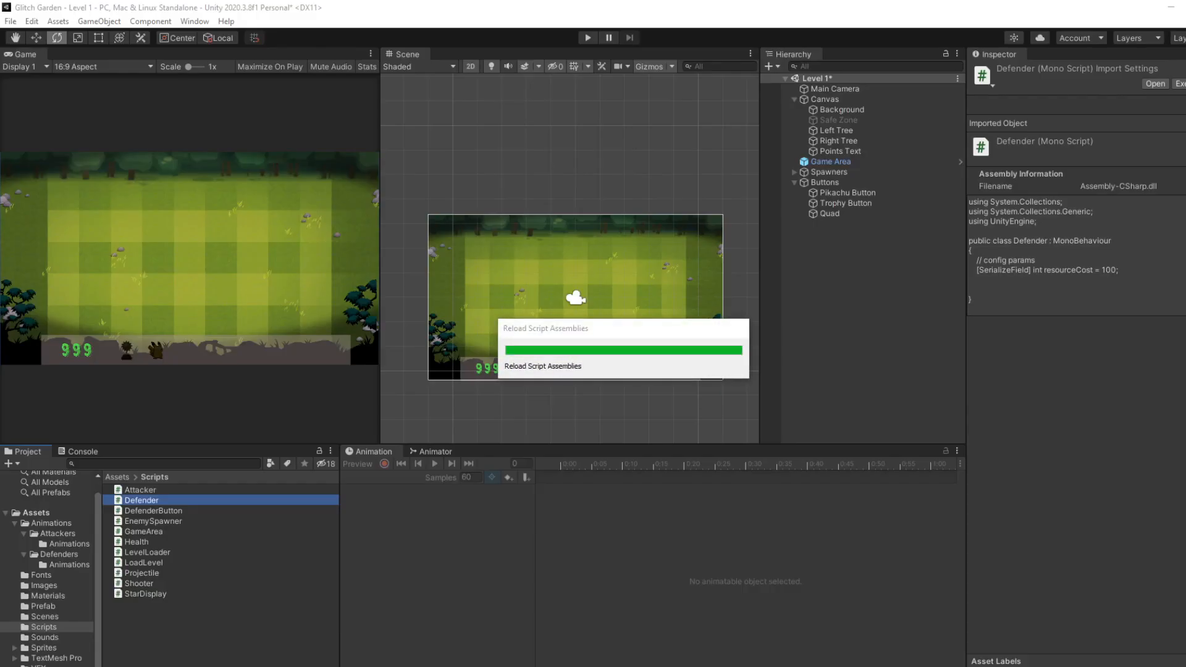
- Return to the Defender script and add an empty public void InitiateParticles method below AddStars
mouse_move(621, 666)
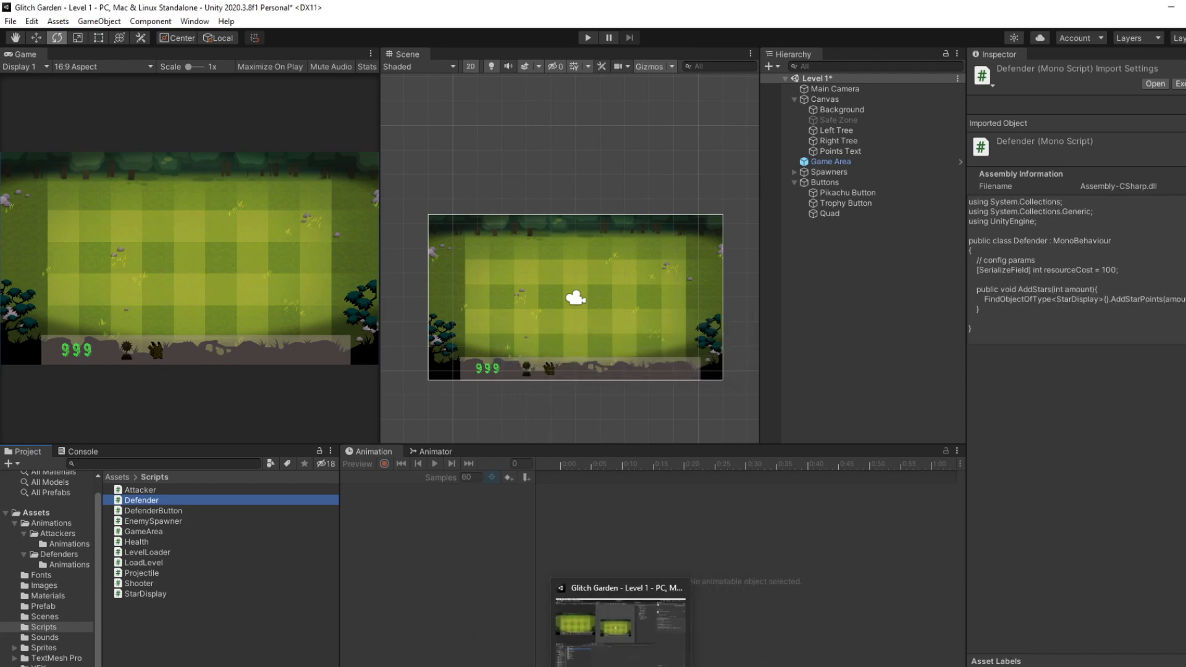
click(649, 666)
click(854, 227)
key(Return)
text(public void)
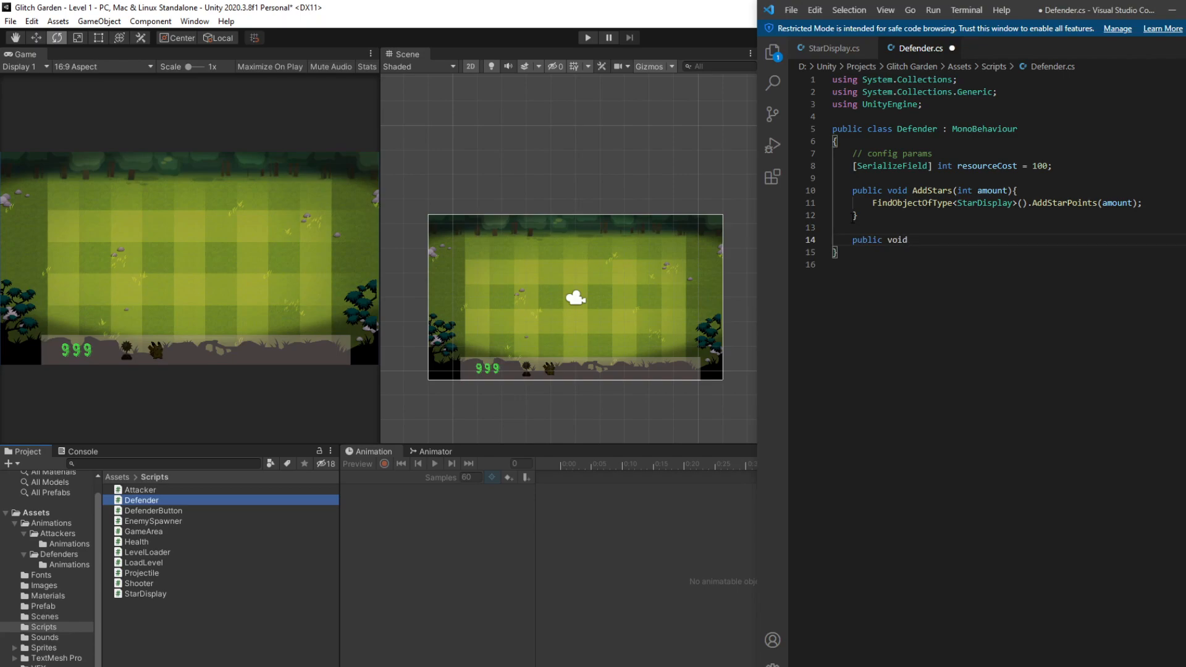
text( InitiateParticles(){)
key(Return)
- Add a serialized GameObject field named particlePrefab below the resourceCost field
click(1065, 167)
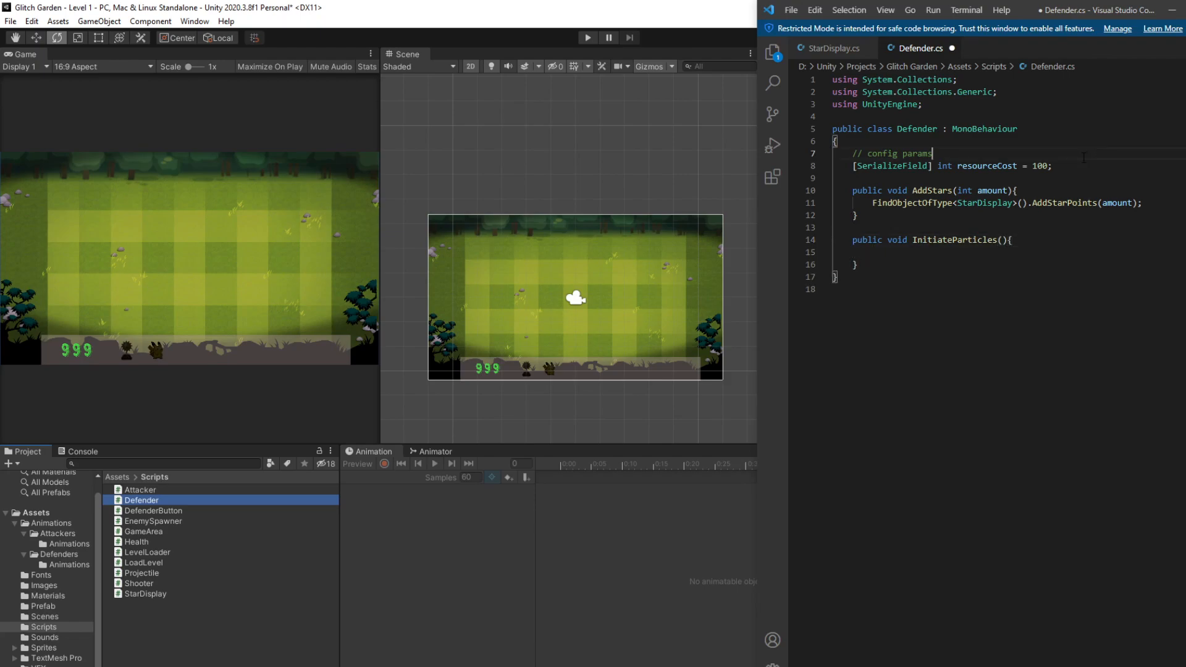
key(Return)
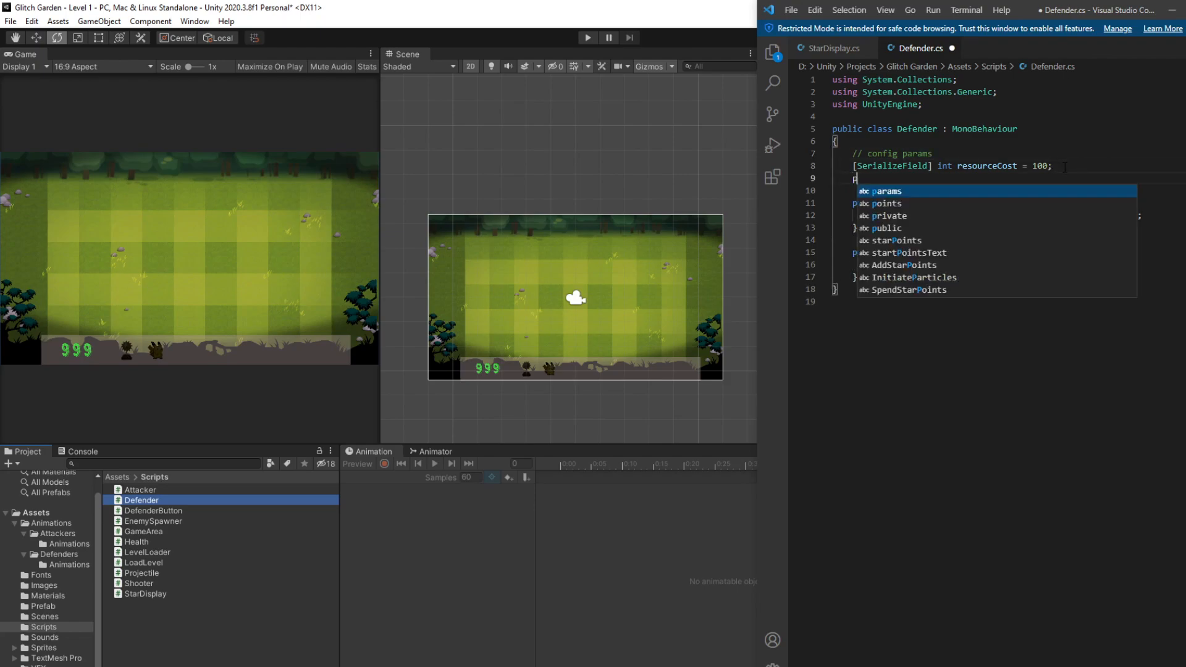
text([Ser)
key(Tab)
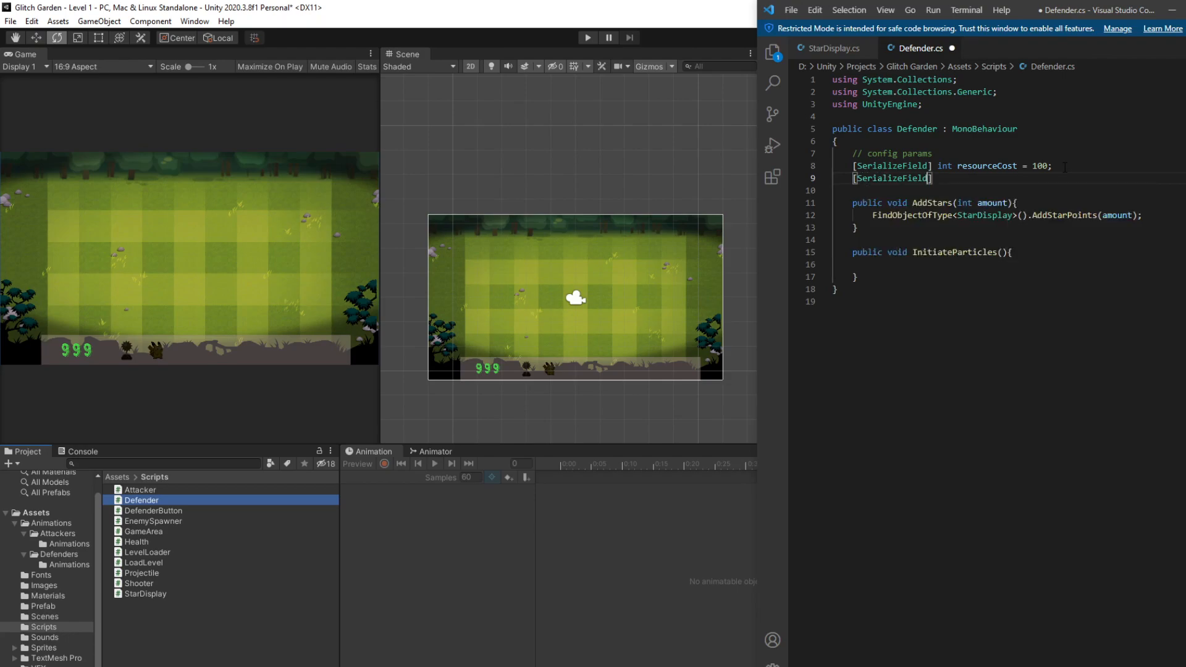
key(Right)
text(GameObject particle)
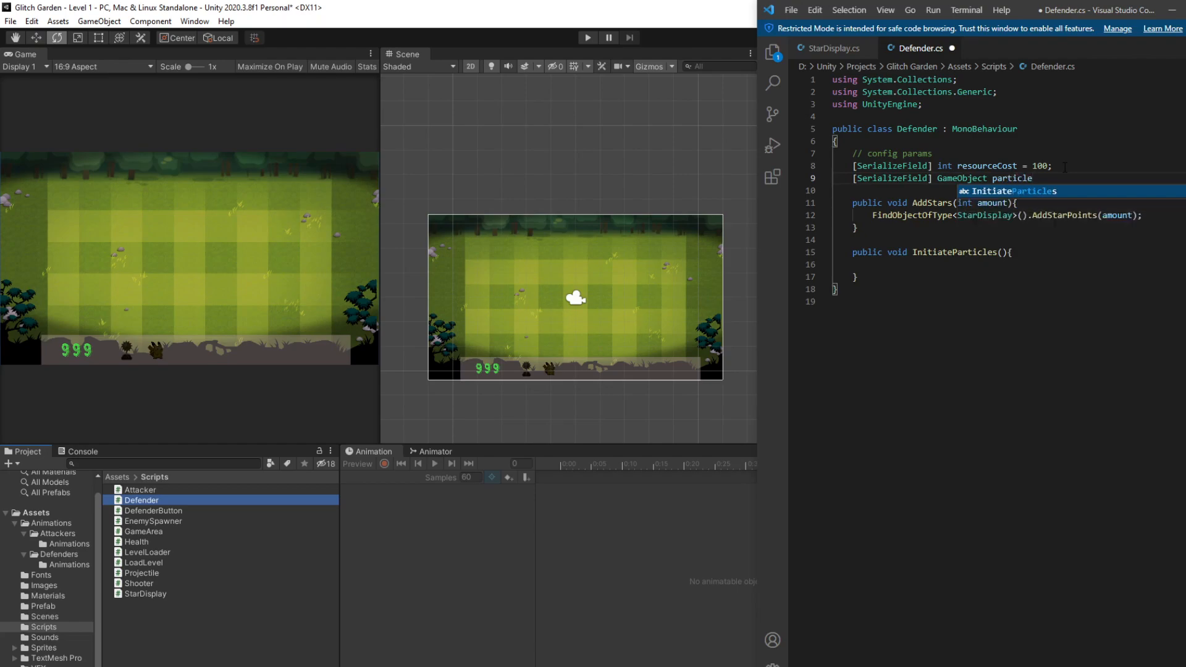
text(Prefab;)
- In InitiateParticles, call Instantiate with particlePrefab, transform.position and Quaternion.Identity on separate lines, and save the script
click(938, 269)
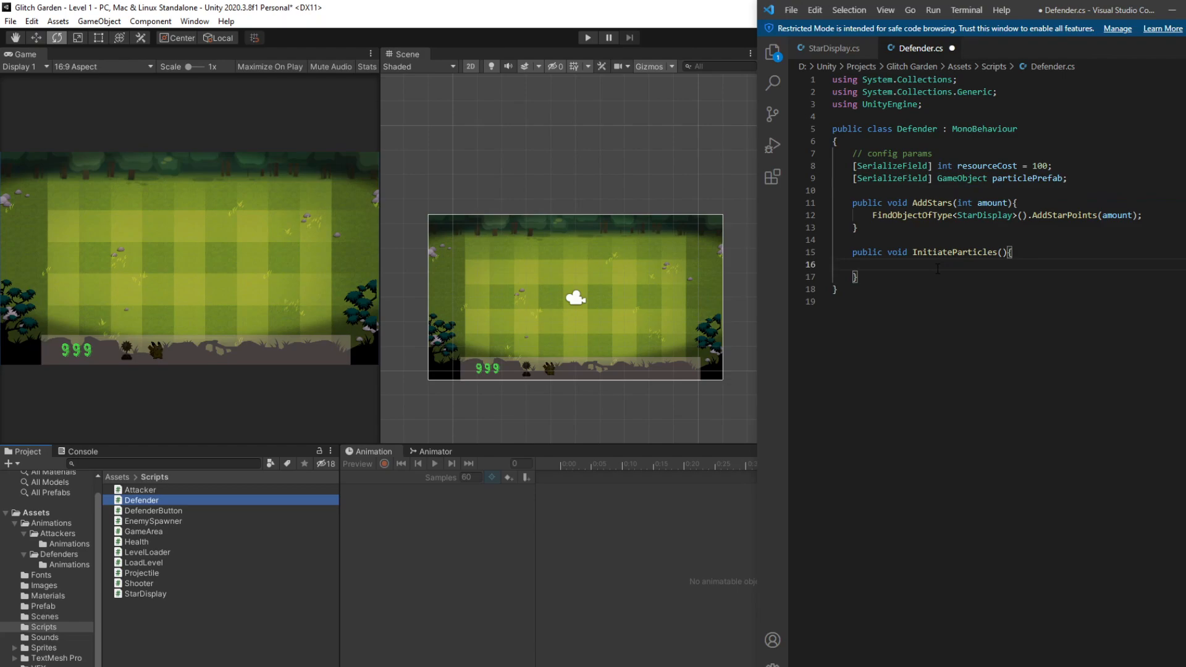
text(In)
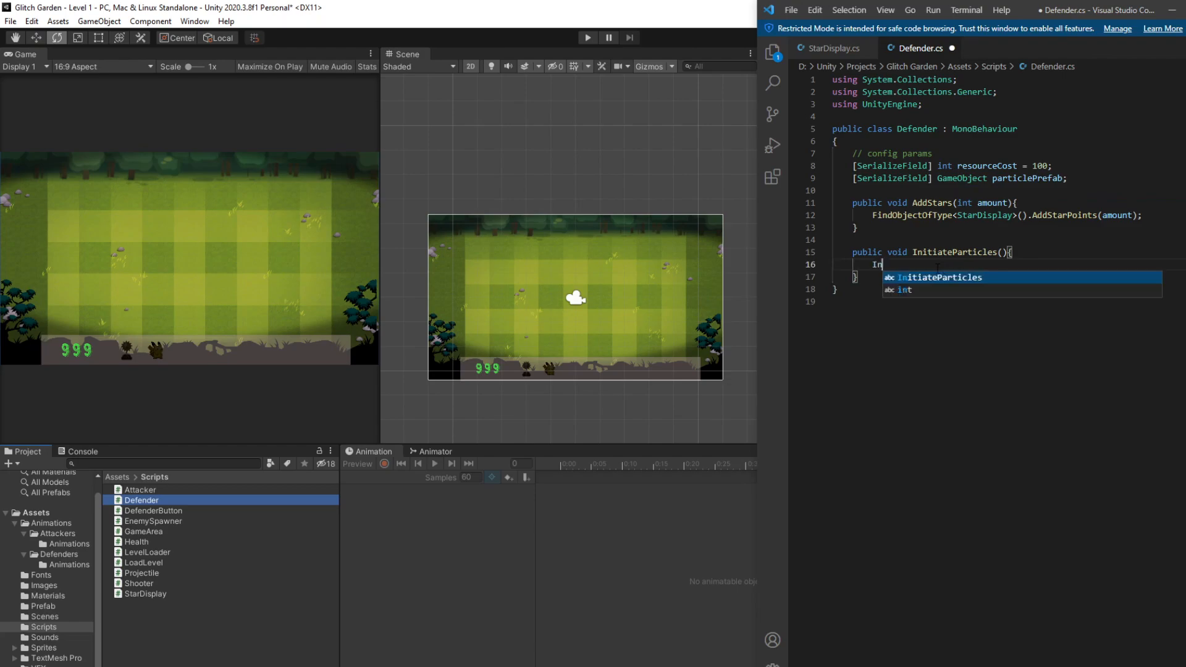
text(stantiate)
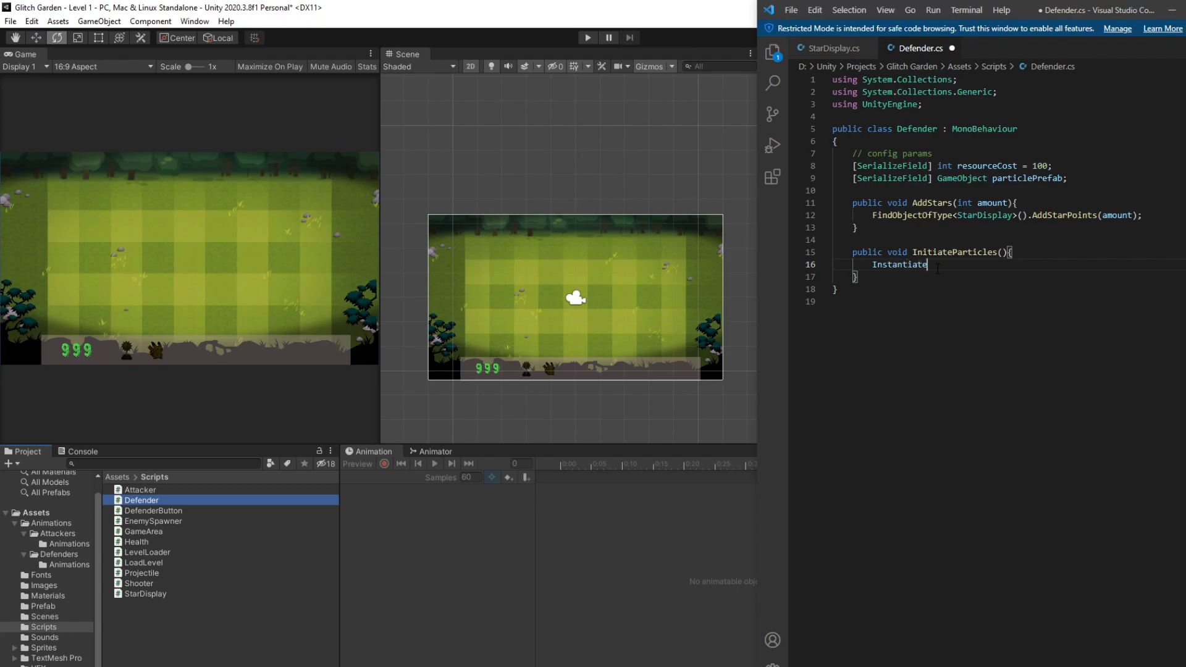
text((particlePrefab)
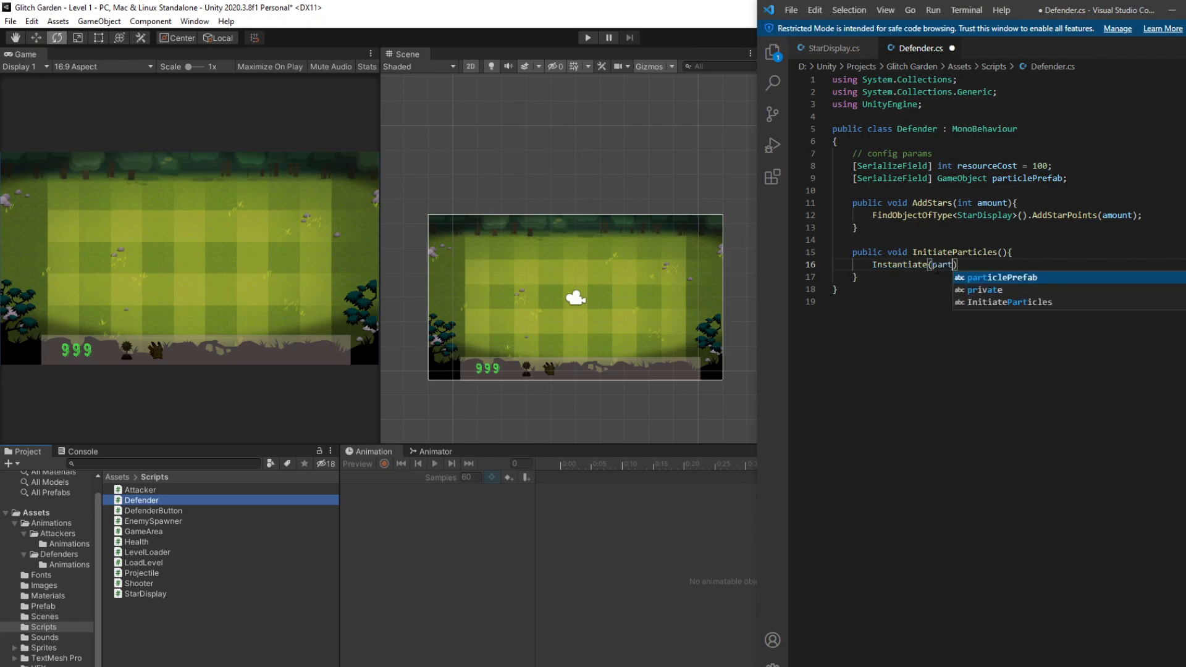
text(,)
key(Return)
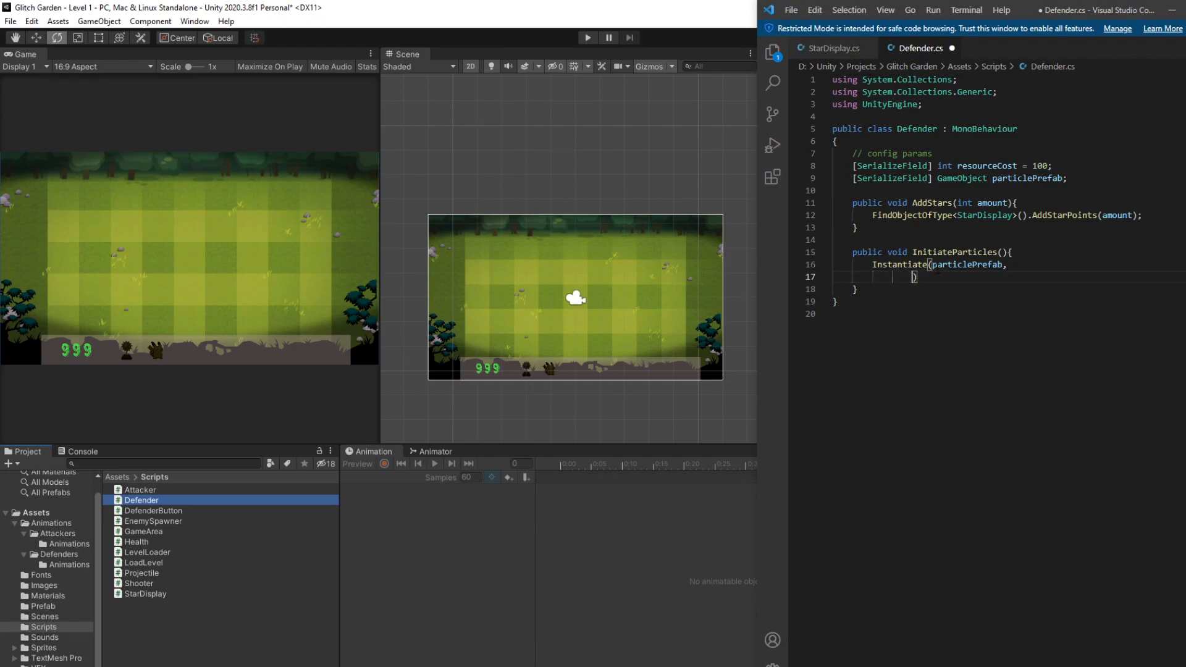
text(transform.)
text(position,)
key(Return)
key(Tab)
key(BackSpace)
text(Quaternion.Identity)
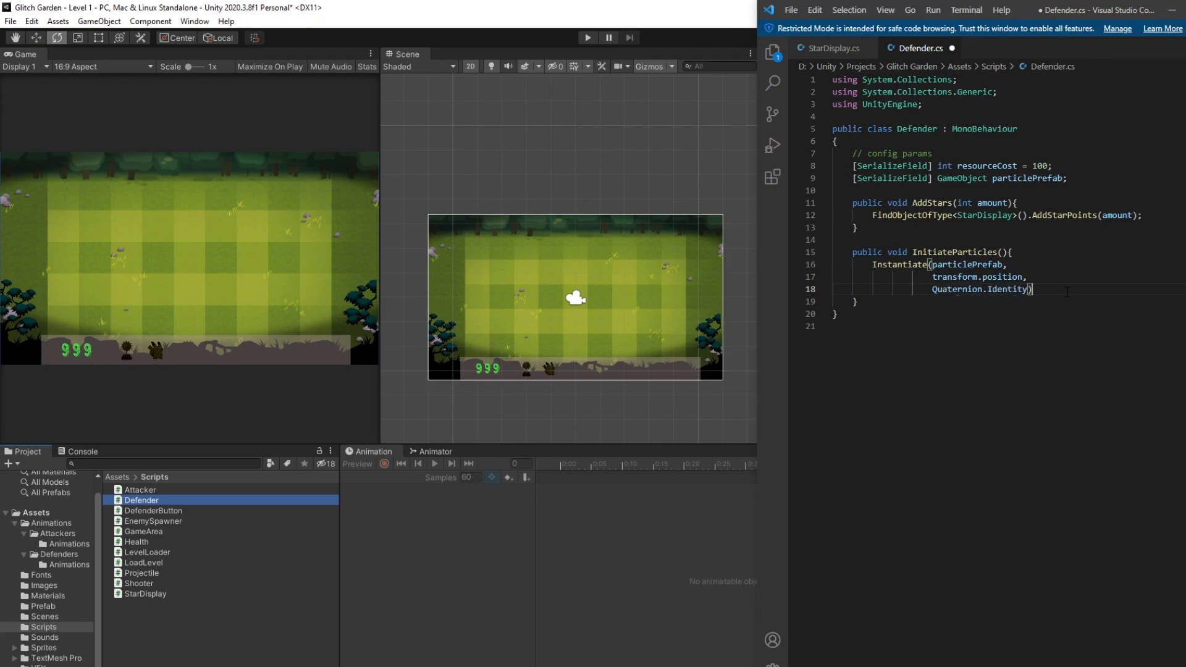
key(End)
text(;)
key(ctrl+s)
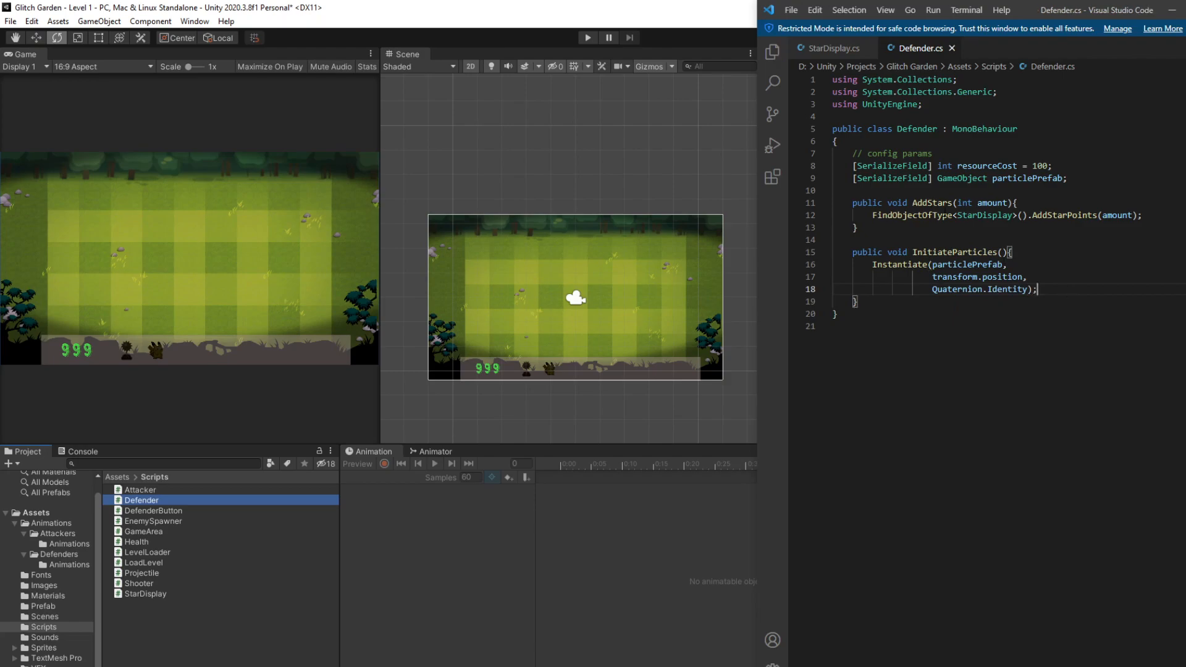
- Correct the rotation argument to lowercase Quaternion.identity, save the script and check Unity's Console for errors
click(532, 550)
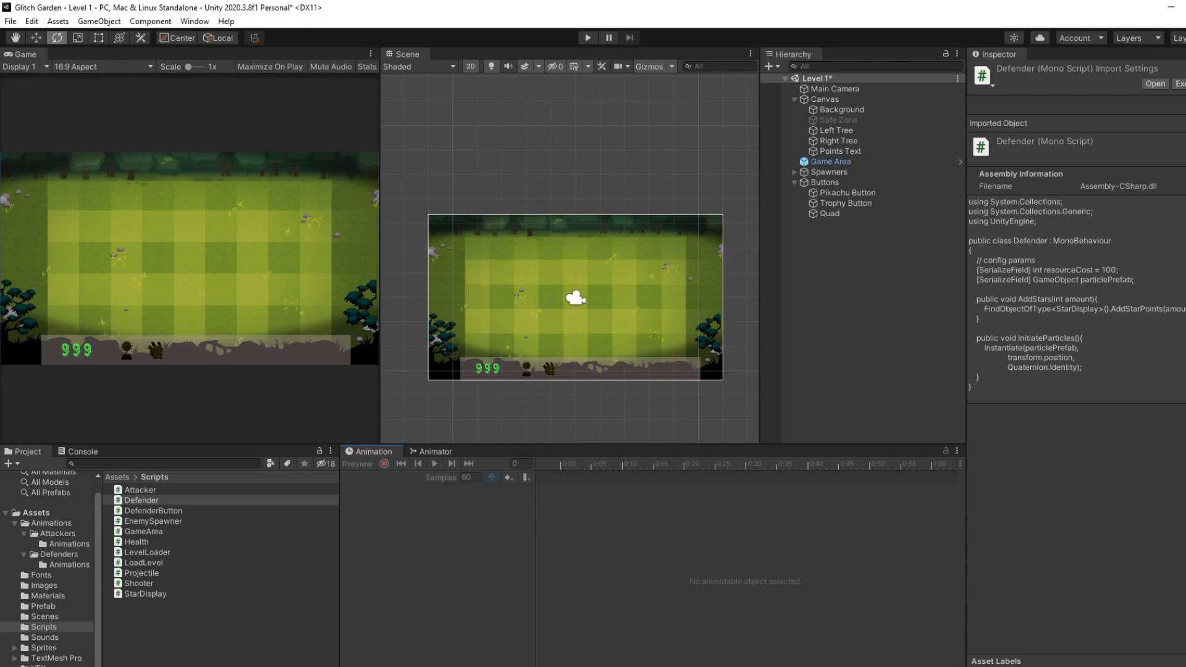
key(alt+Tab)
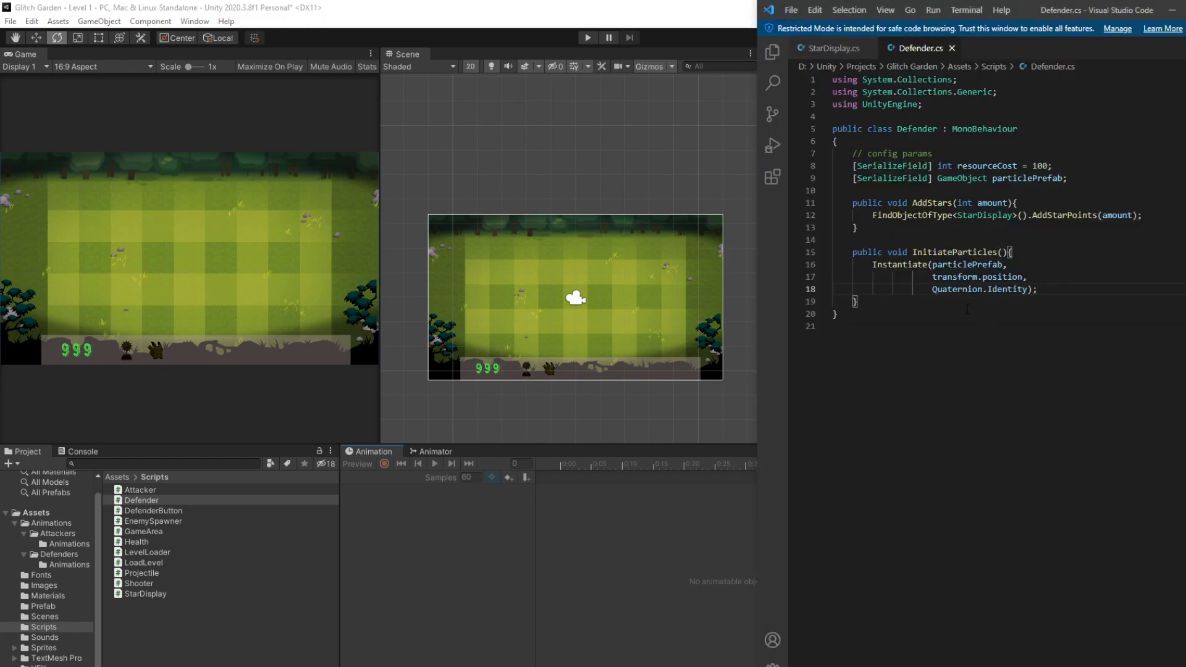
click(989, 290)
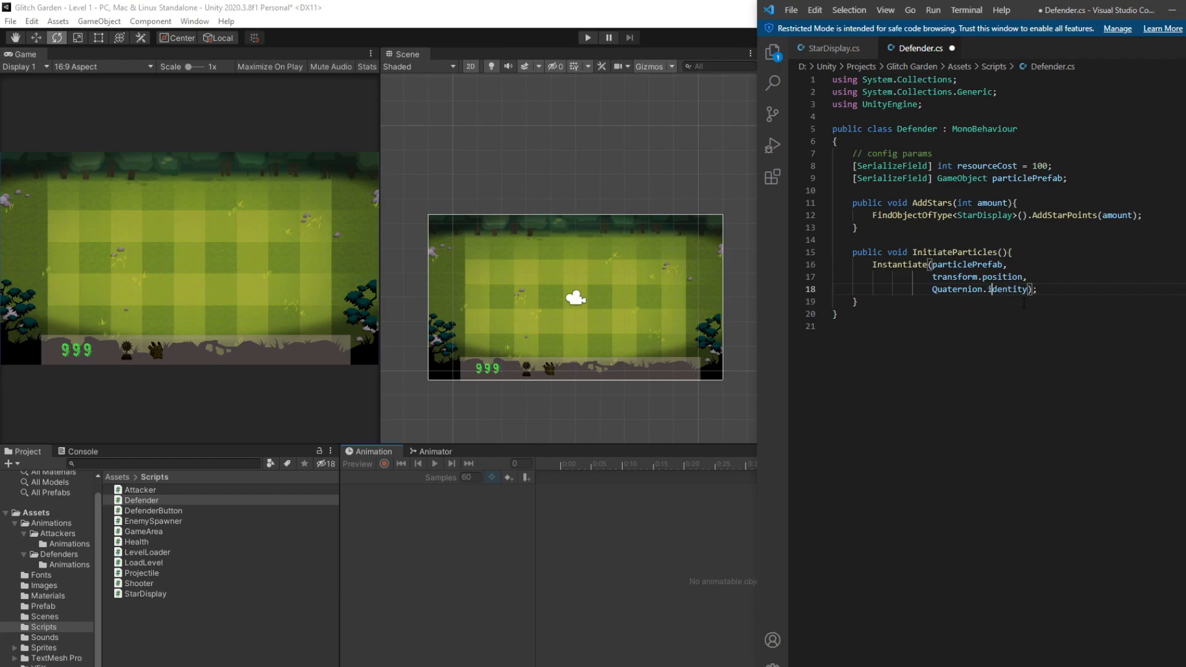
click(647, 325)
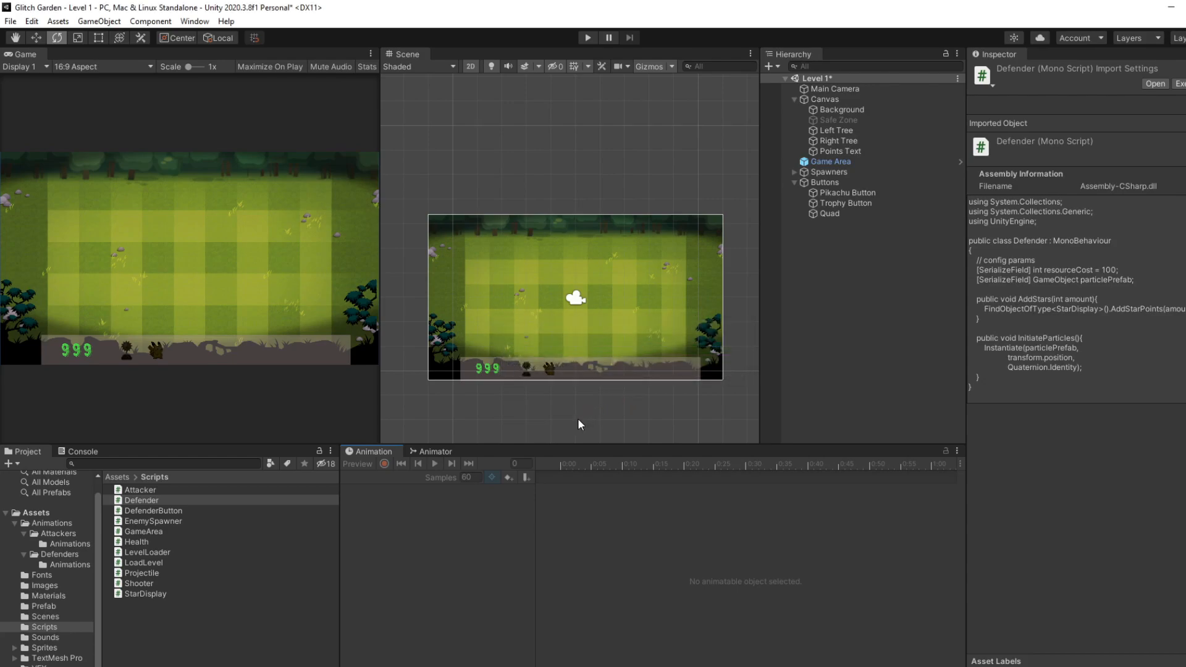
click(90, 453)
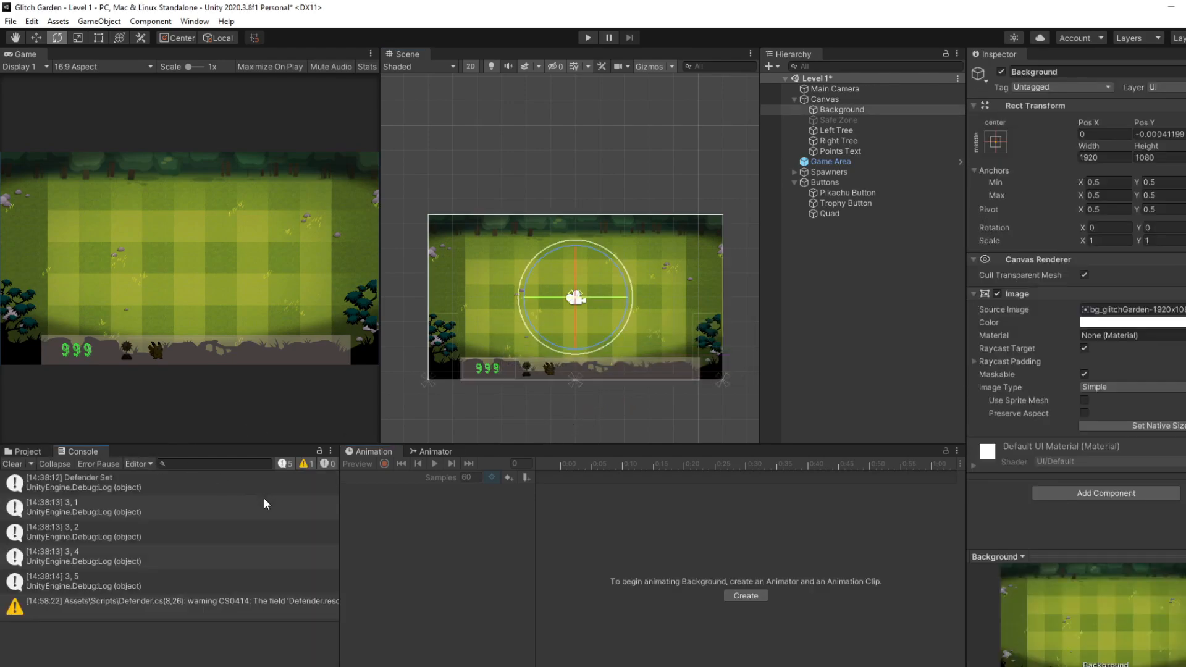
click(39, 453)
key(alt+Tab)
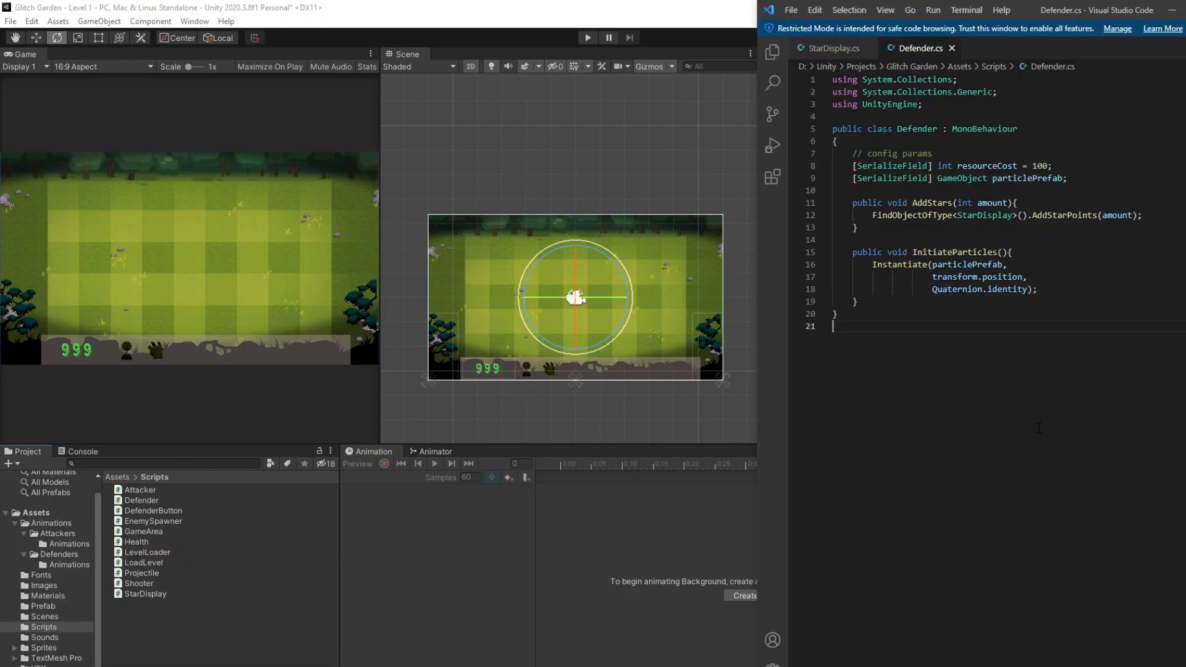
click(717, 232)
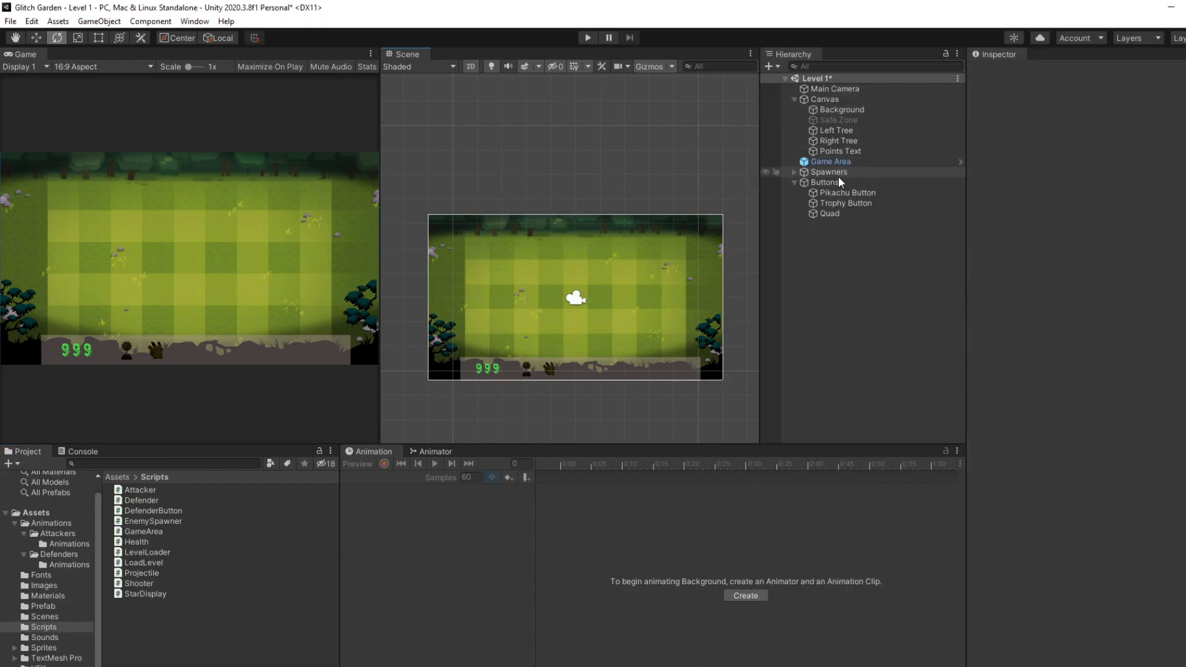
- Inspect the Trophy Button object and the Pikachu prefab's Defender component for the prefab references
click(856, 203)
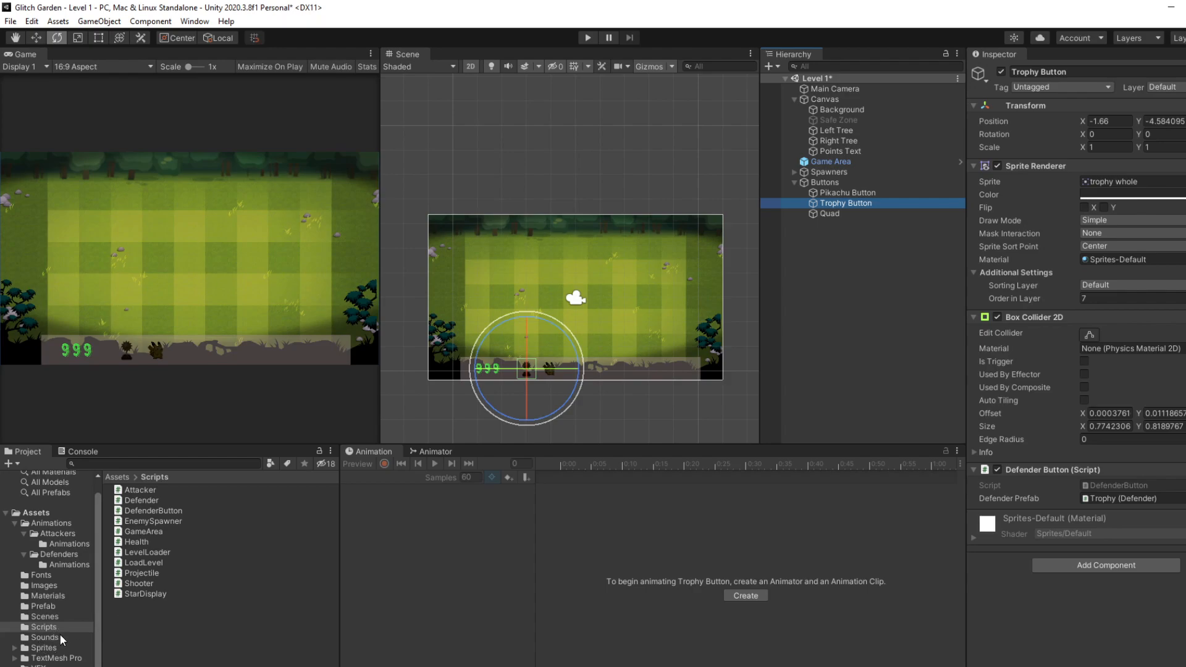
click(62, 607)
click(204, 594)
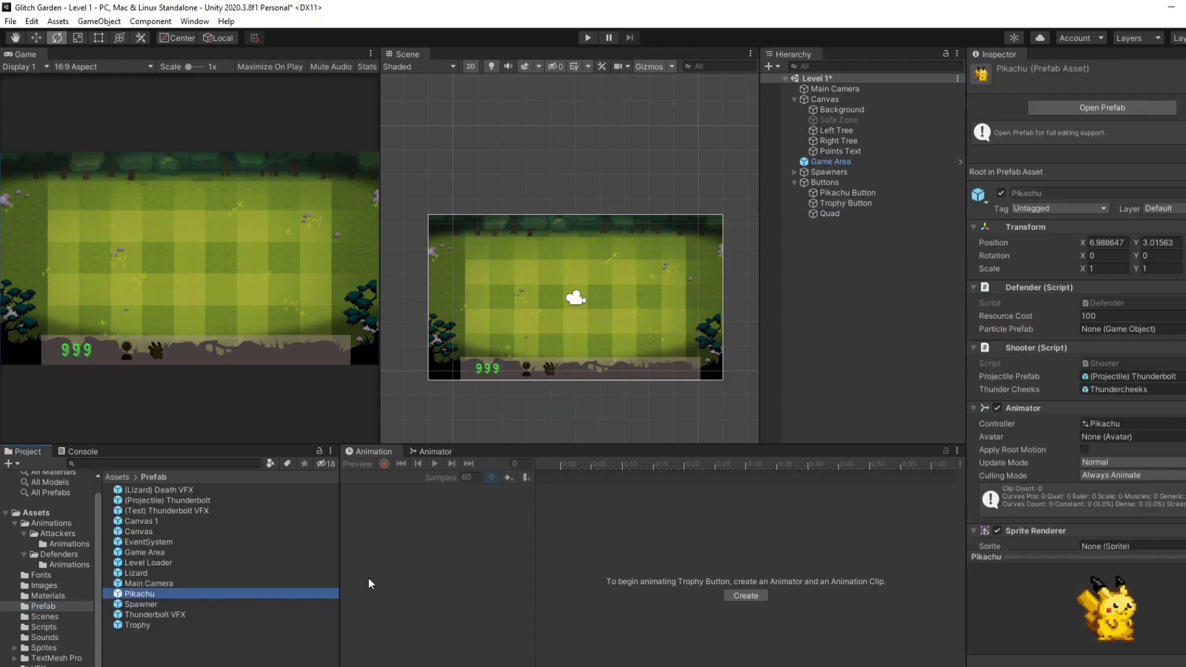
scroll(997, 514, down, 3)
scroll(1053, 293, up, 3)
scroll(530, 360, down, 1)
middle_drag(558, 211, 591, 188)
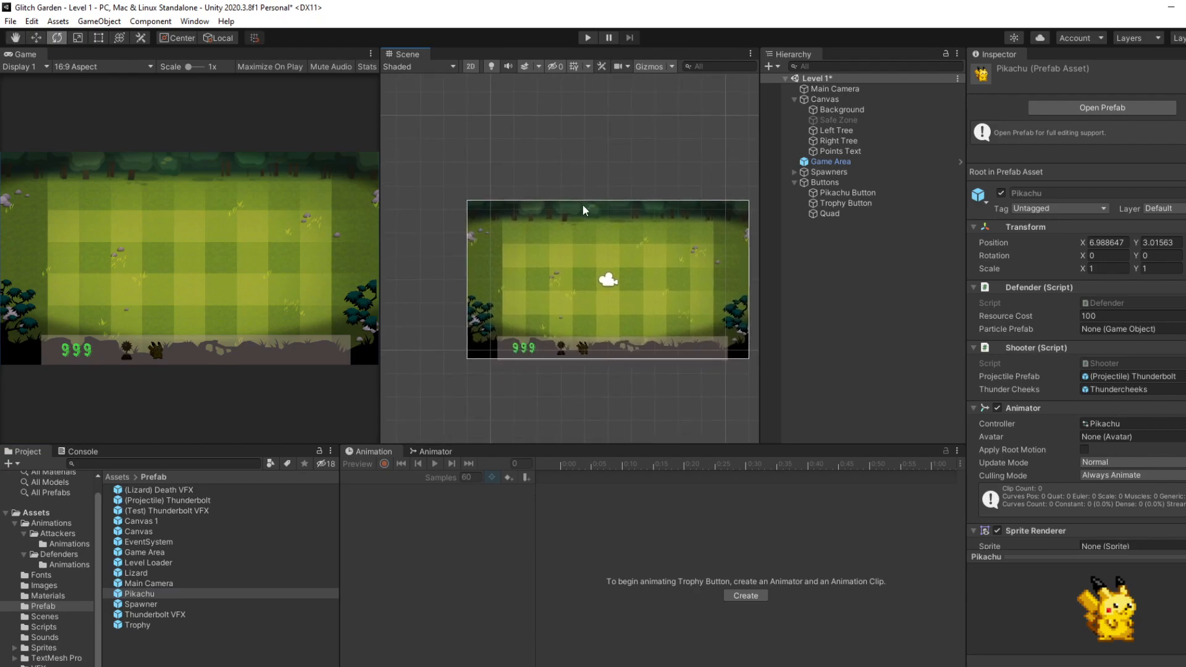
- Move the star image from the Not In Use folder up into the Sprites folder and select the star sprite inside it
click(43, 648)
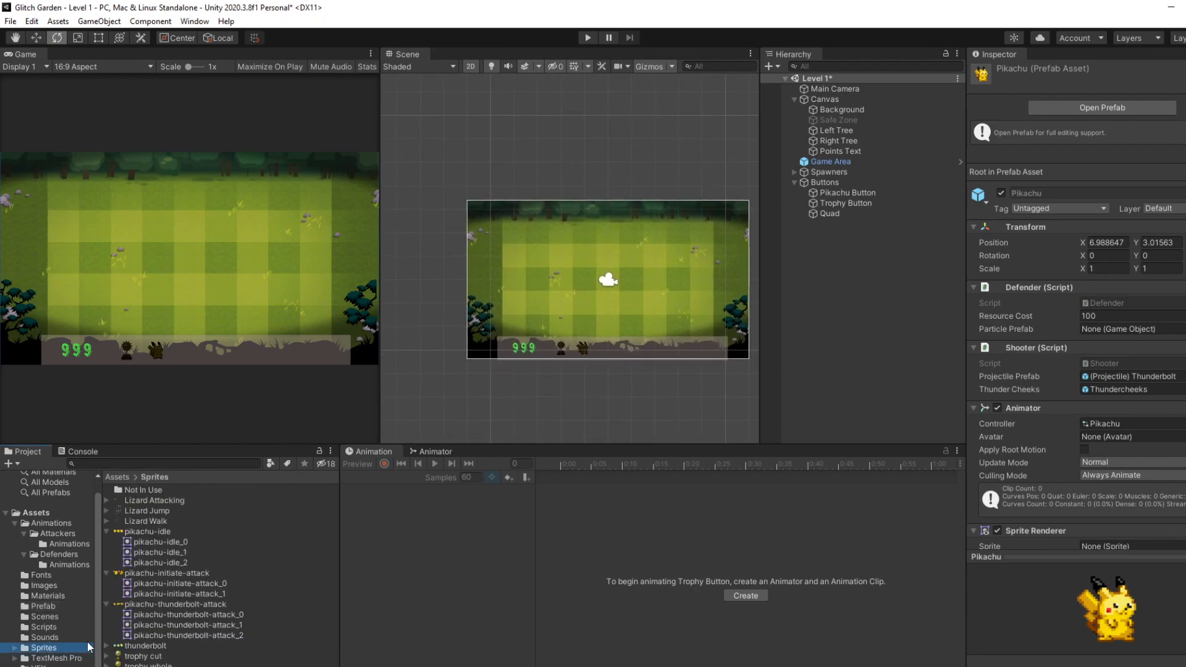
click(106, 531)
click(106, 543)
click(106, 551)
double_click(135, 490)
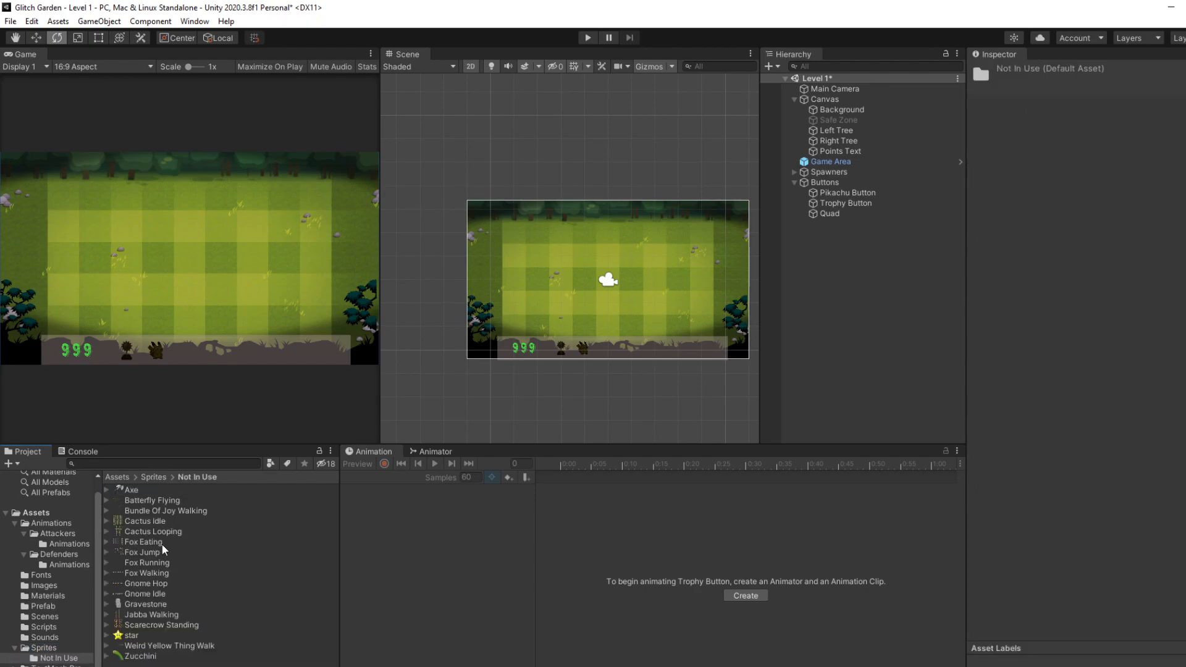
drag(127, 636, 160, 560)
drag(131, 638, 48, 651)
click(142, 563)
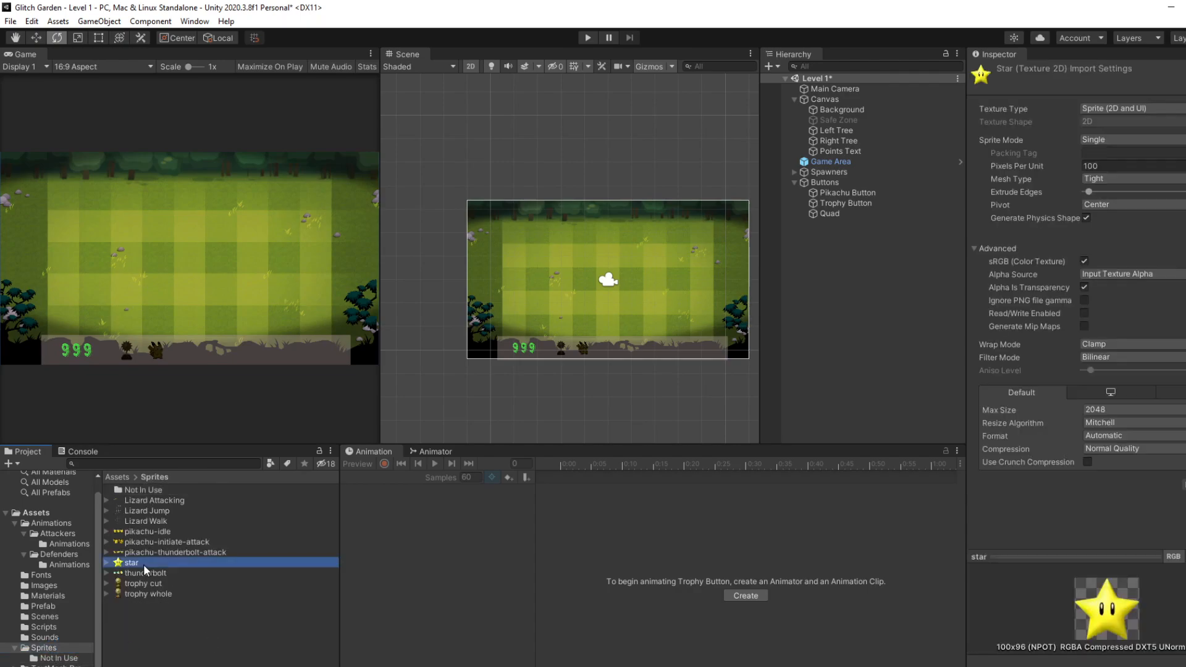
click(107, 563)
click(141, 573)
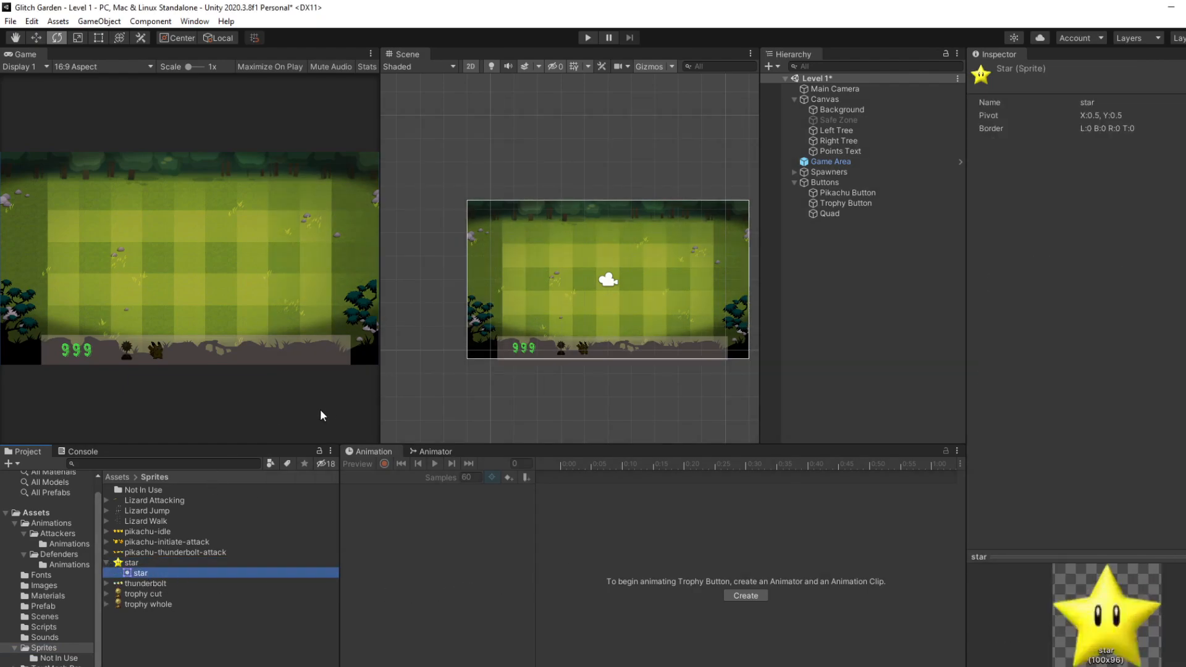
- Add a Particle System effect to the scene and reset its Transform to position 0, 0
right_click(838, 262)
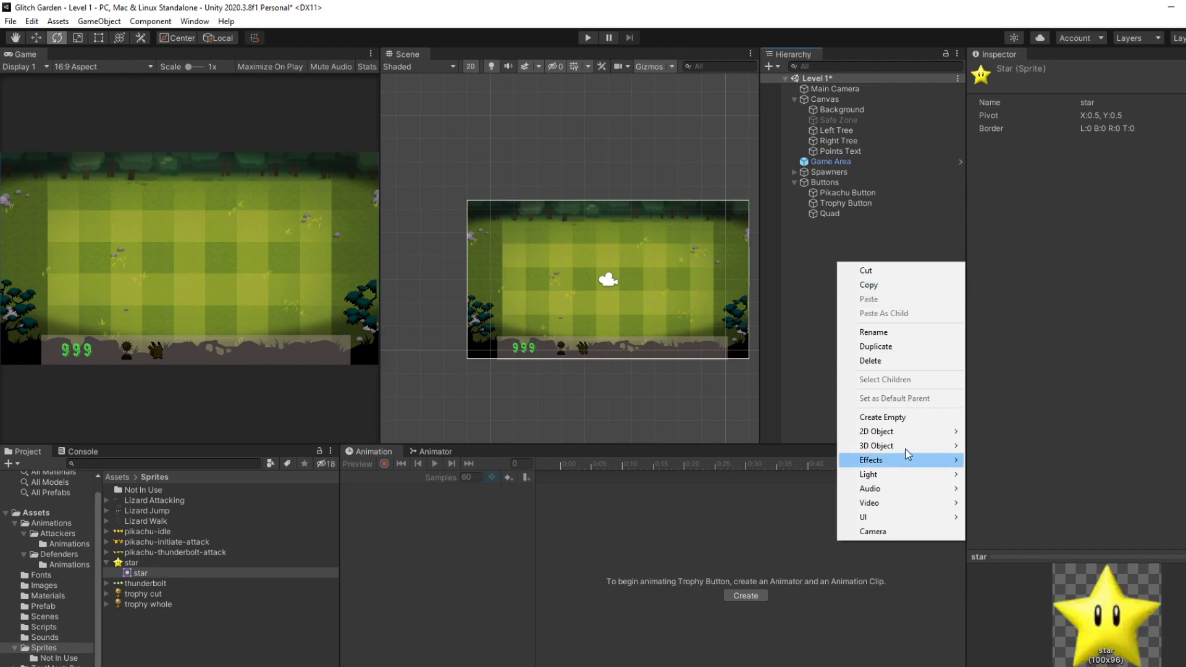
mouse_move(888, 460)
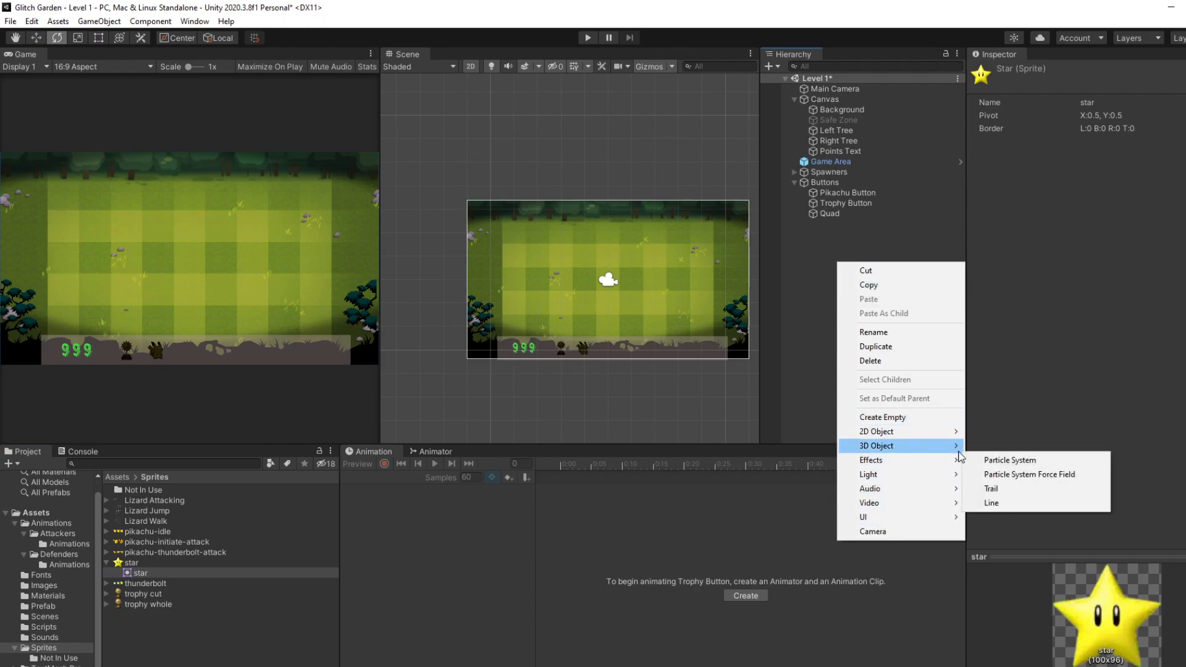
click(988, 460)
right_click(1085, 104)
click(1107, 114)
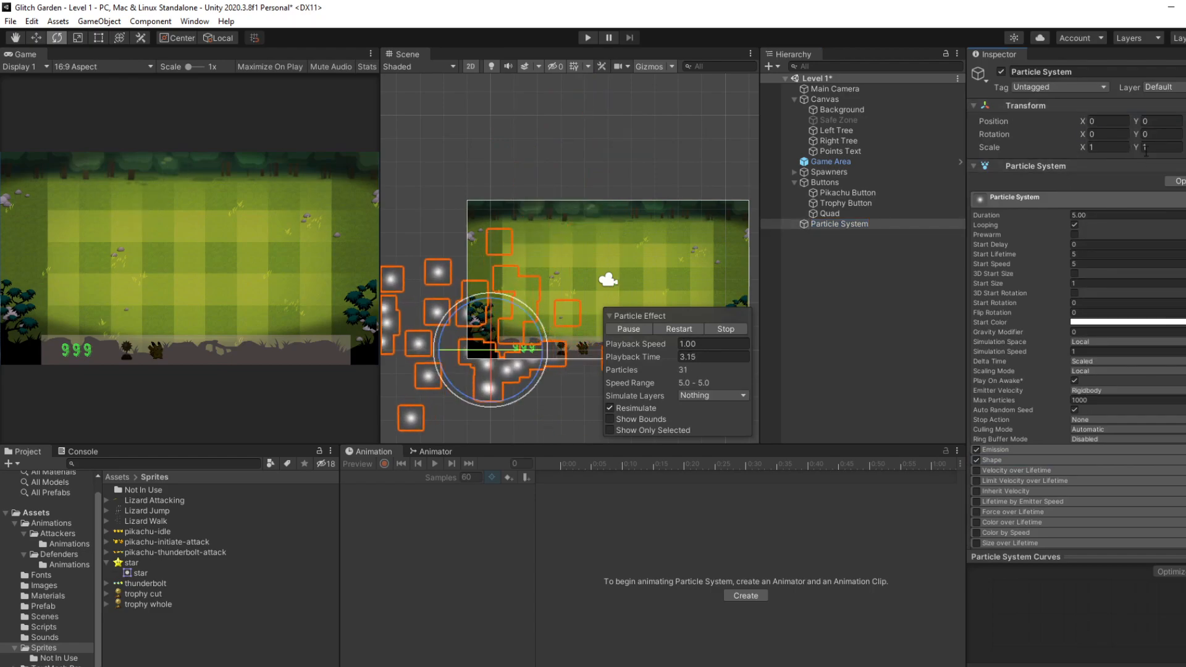
- Set the Order in Layer of the particle system's Renderer module to 5
scroll(1102, 402, down, 5)
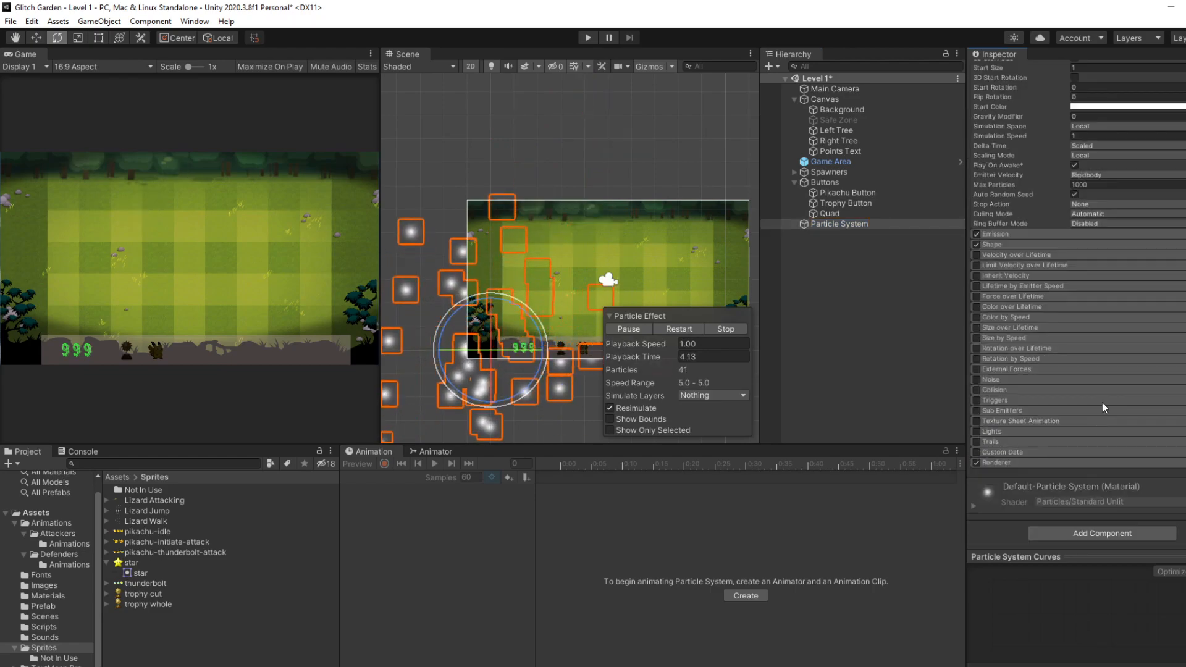
click(1036, 459)
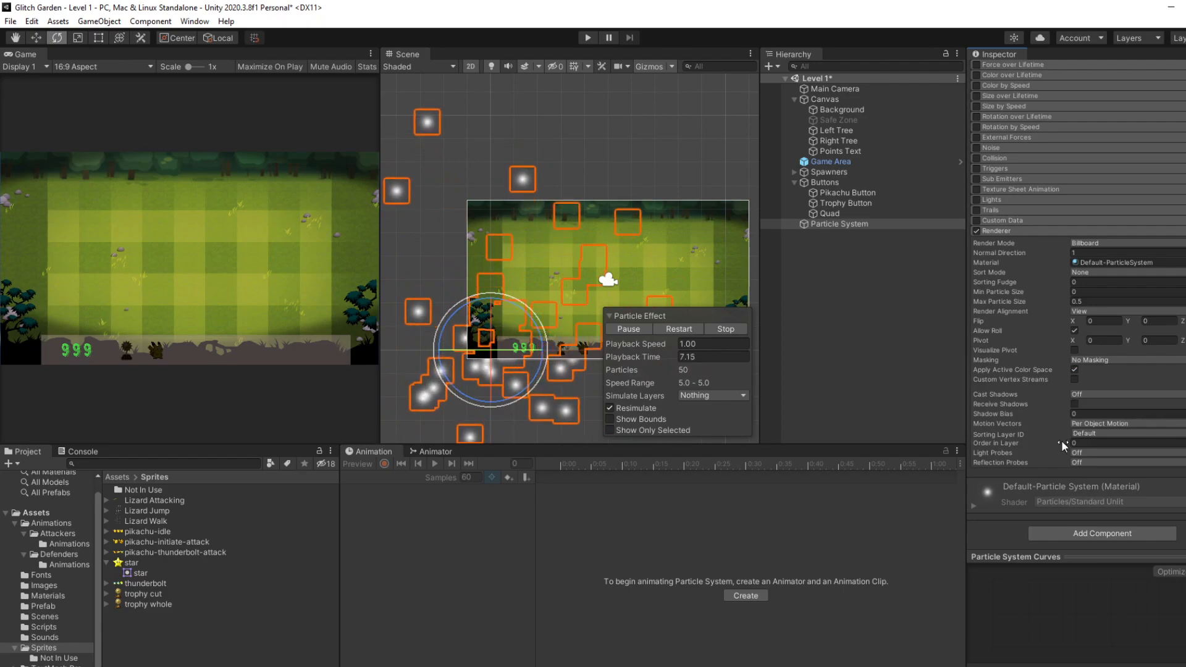
click(1085, 444)
text(5)
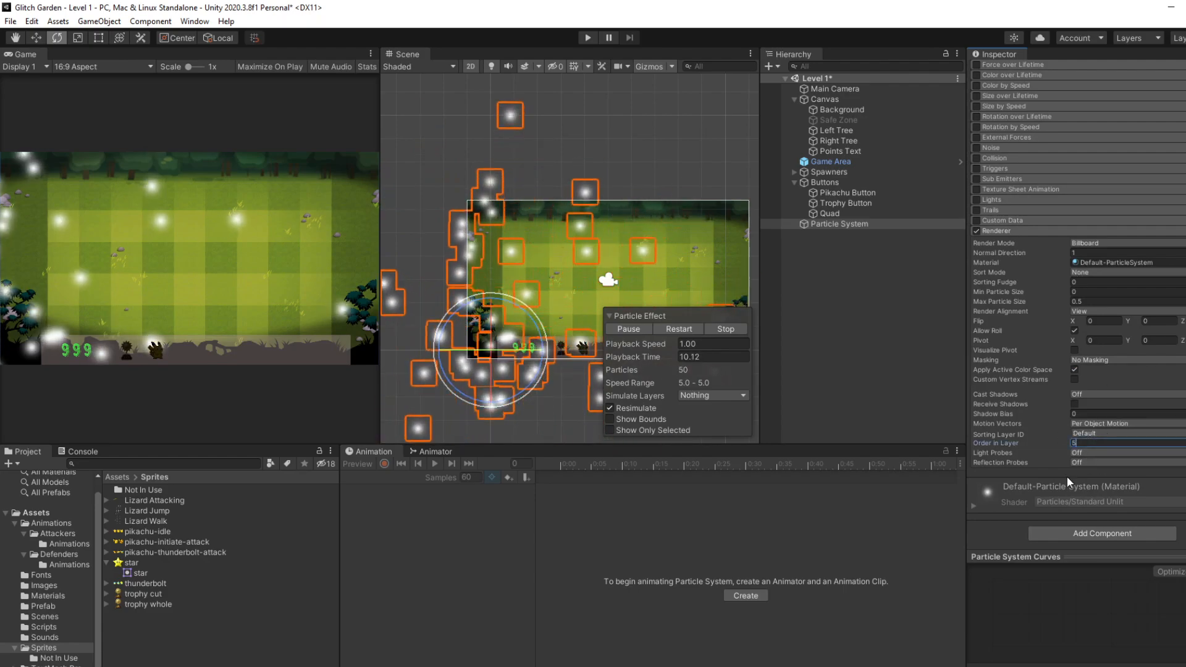
click(908, 343)
- Move the Particle System onto the middle of the lawn, at about X 6.04, Y 2.71, and keep it selected
click(865, 224)
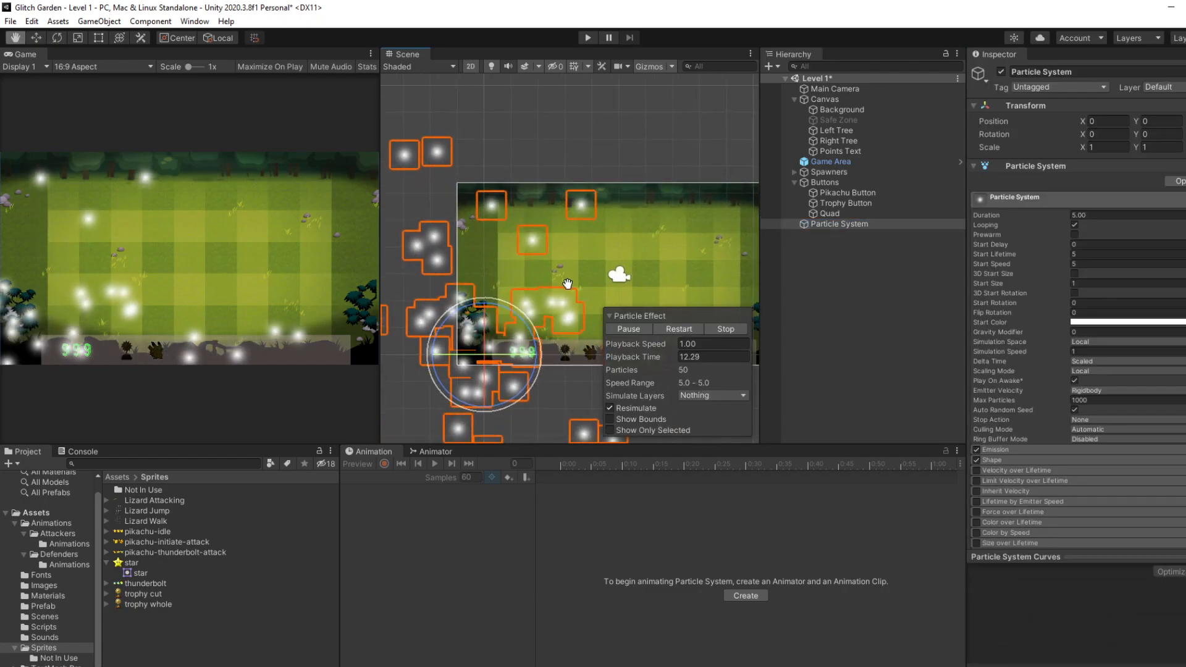
click(622, 317)
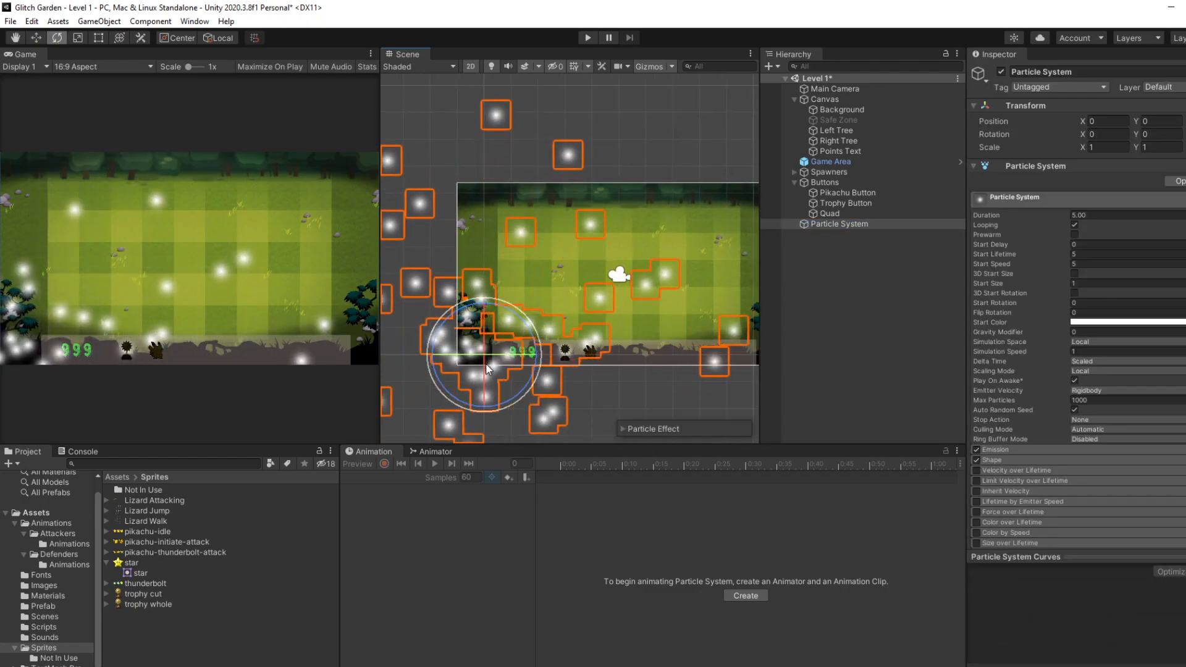
key(w)
drag(479, 353, 646, 281)
click(658, 140)
middle_drag(657, 141, 617, 146)
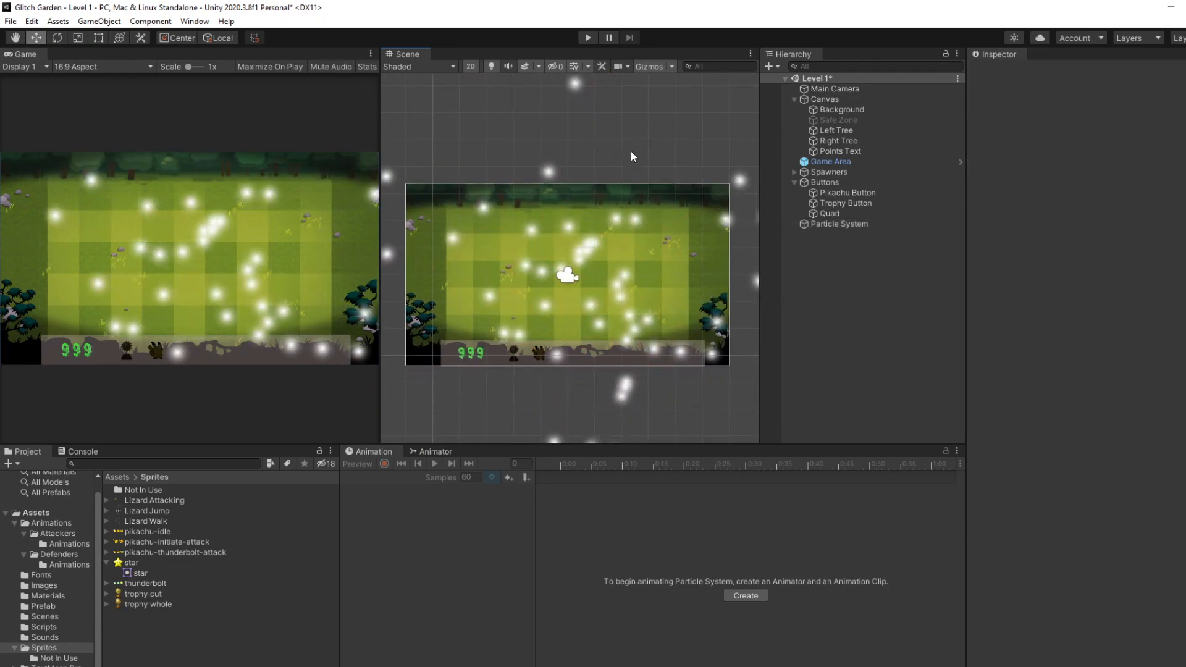
click(838, 224)
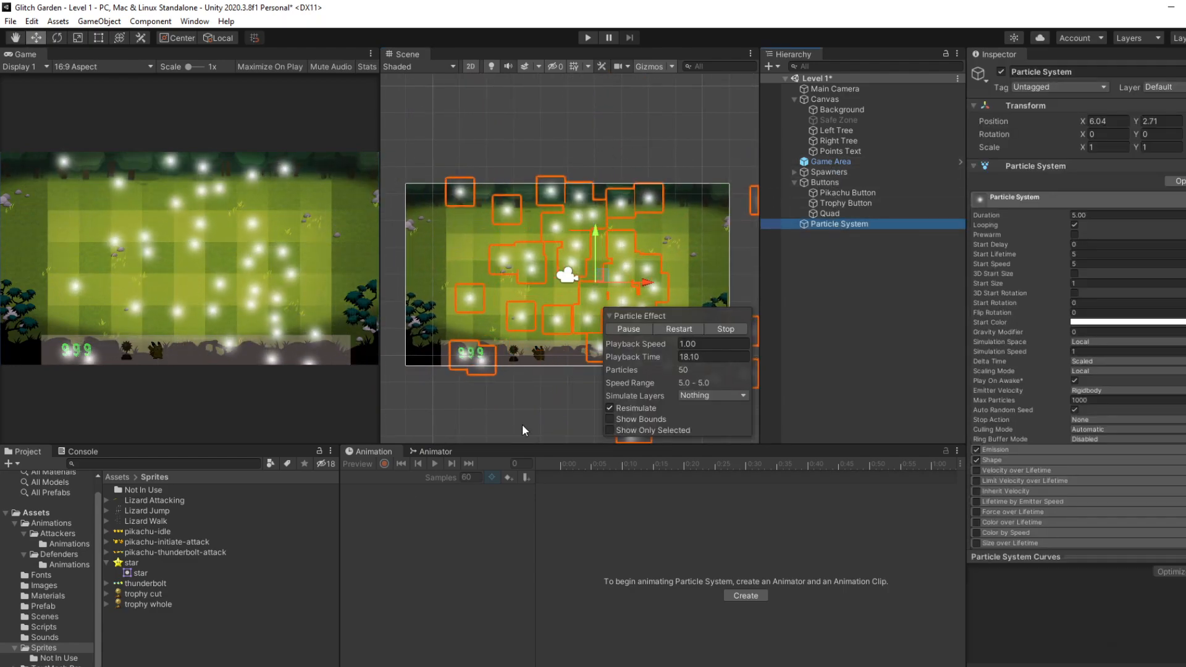
- Look through the Materials and VFX folders, move the star image from Sprites into VFX and open that folder
click(54, 596)
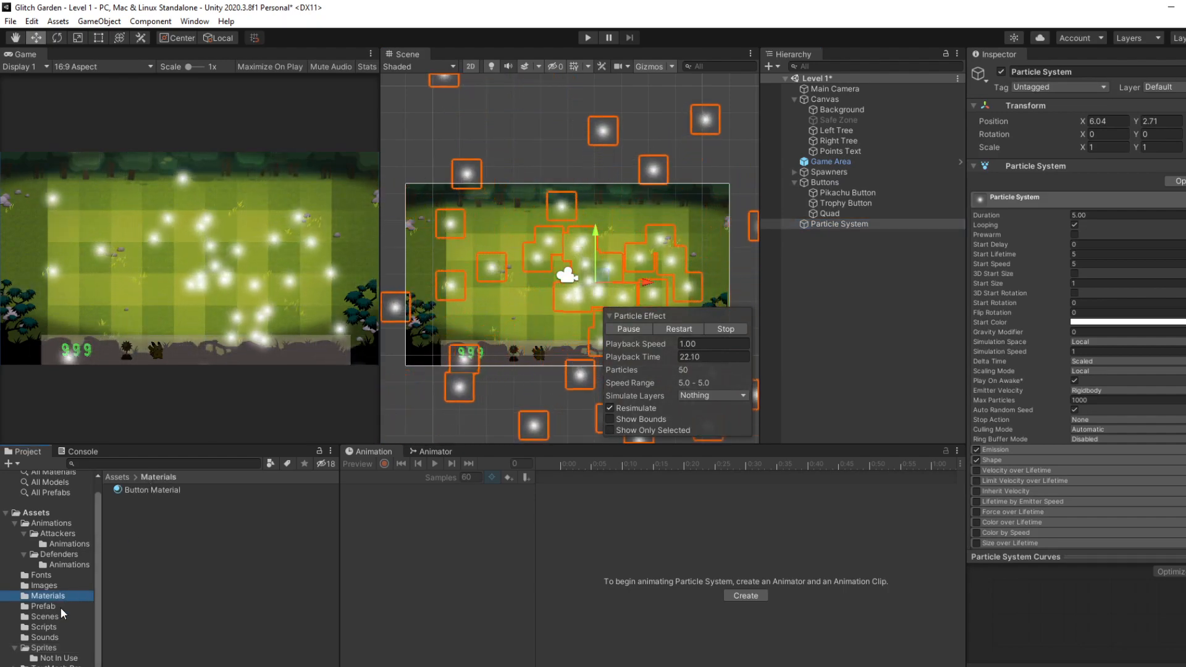
click(46, 666)
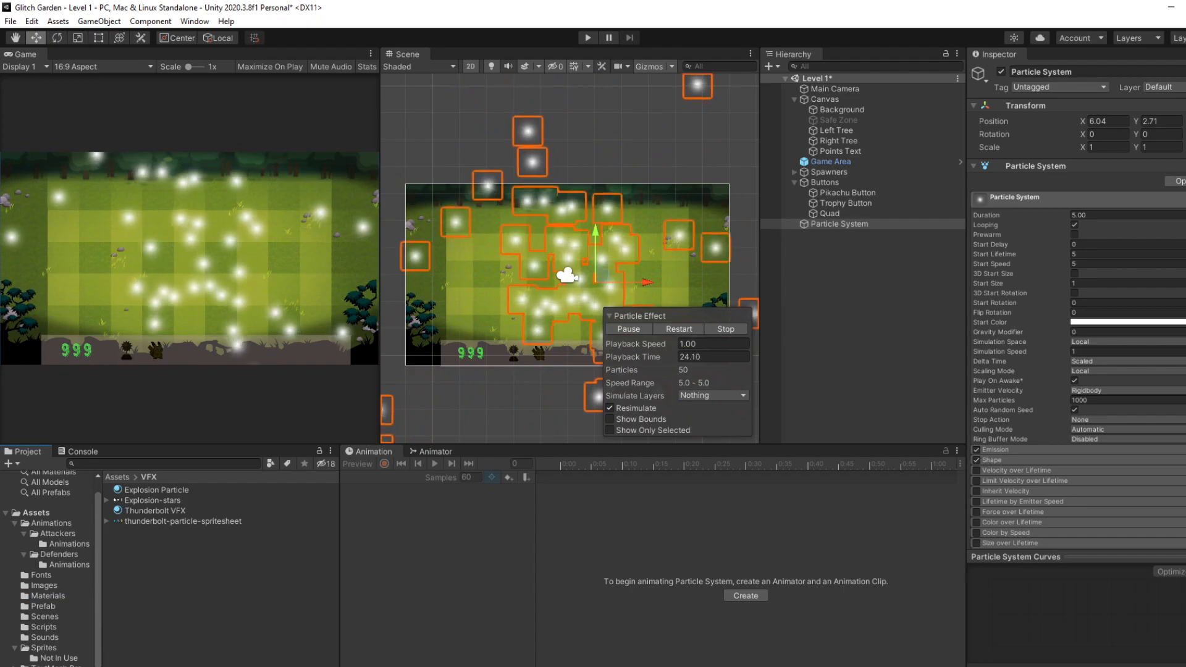
click(148, 547)
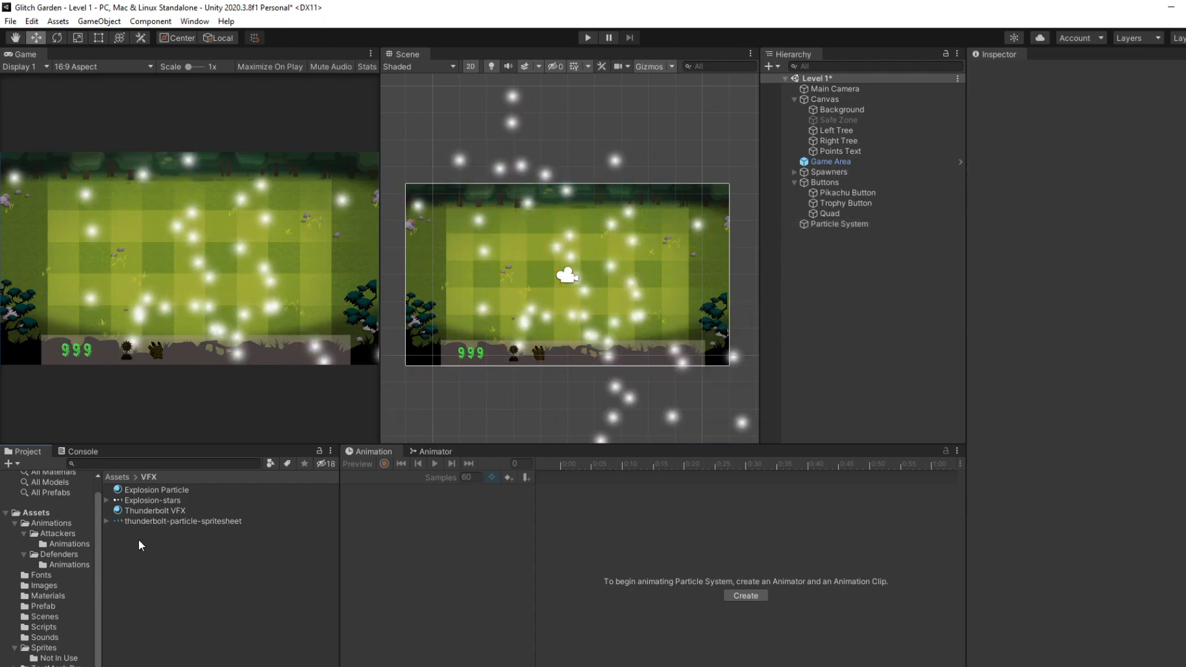
click(43, 647)
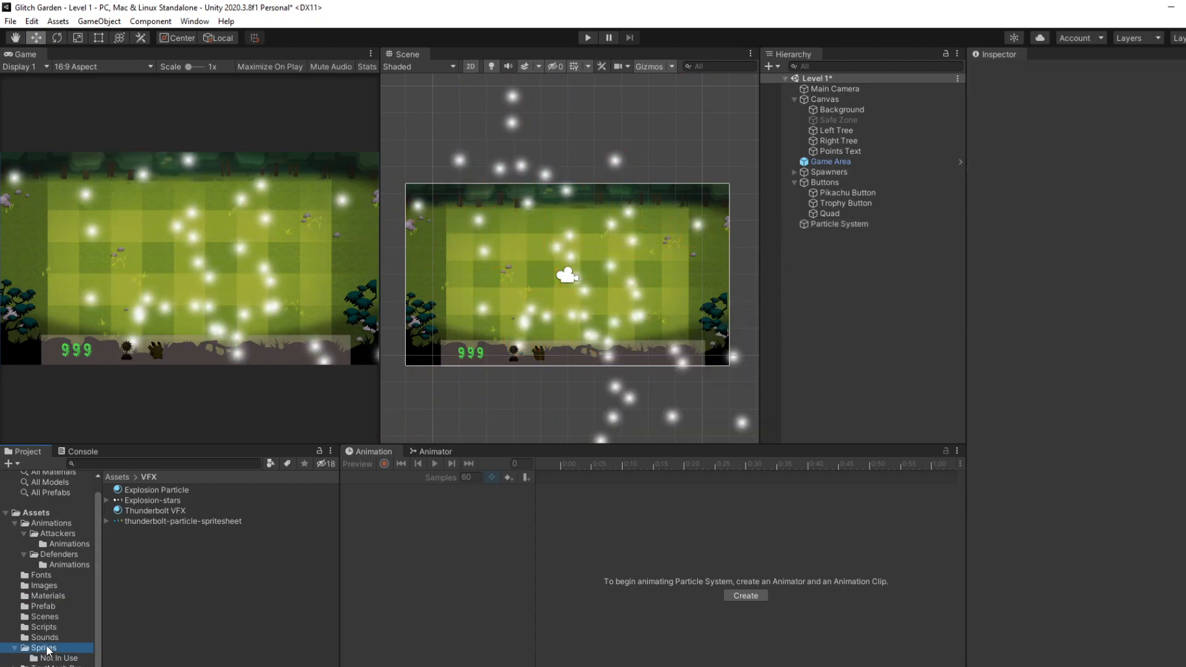
drag(132, 565, 65, 666)
click(58, 666)
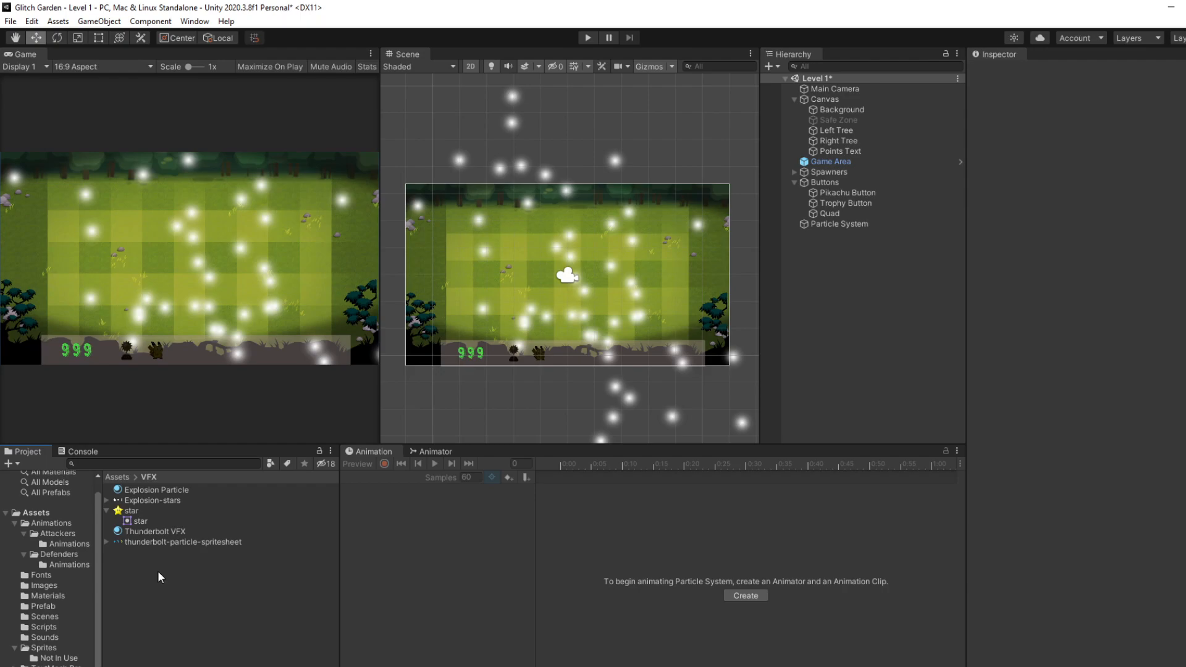
- Create a new material in the VFX folder and assign the star image as its Albedo texture
right_click(143, 559)
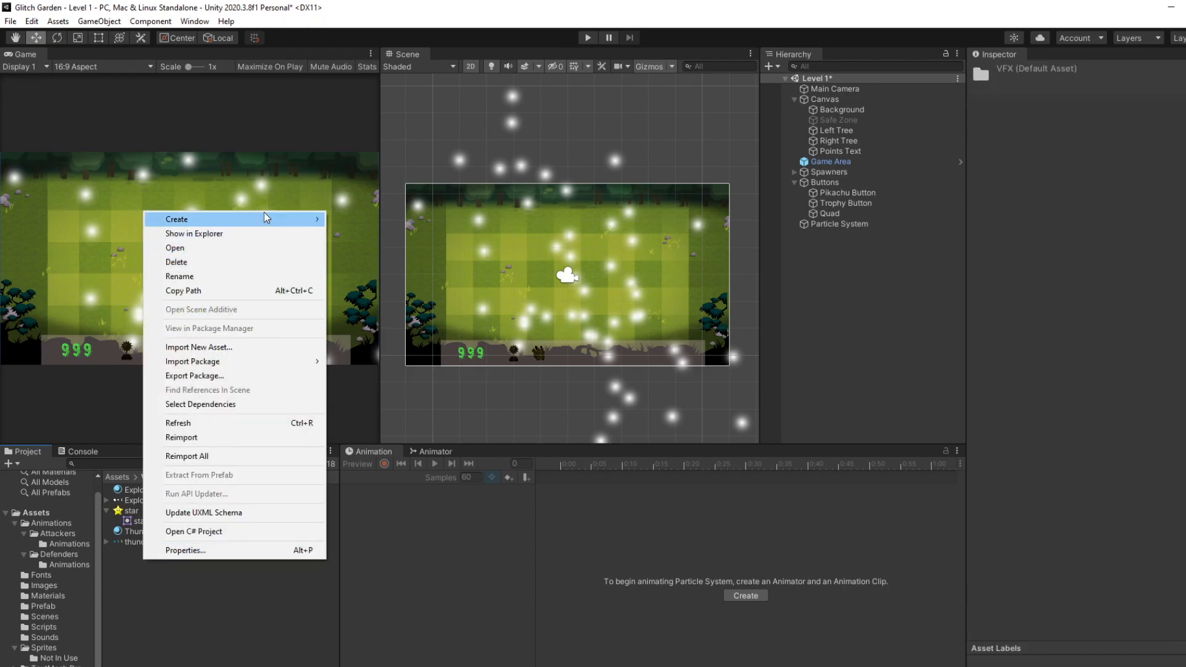
mouse_move(264, 213)
click(404, 408)
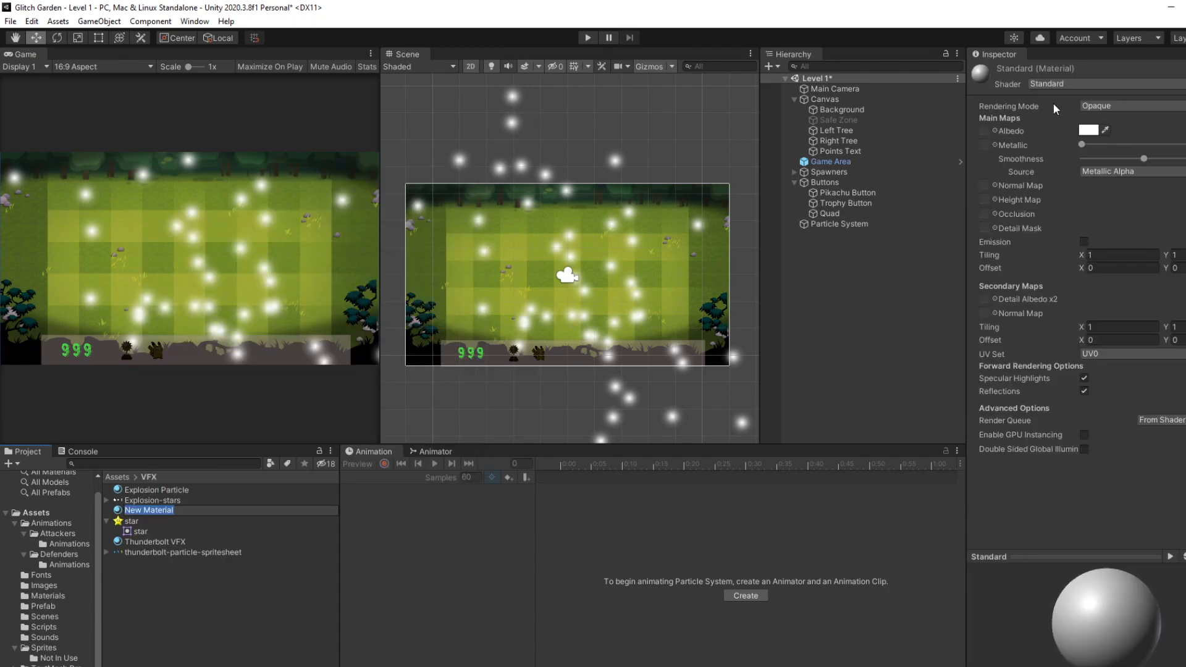
click(986, 130)
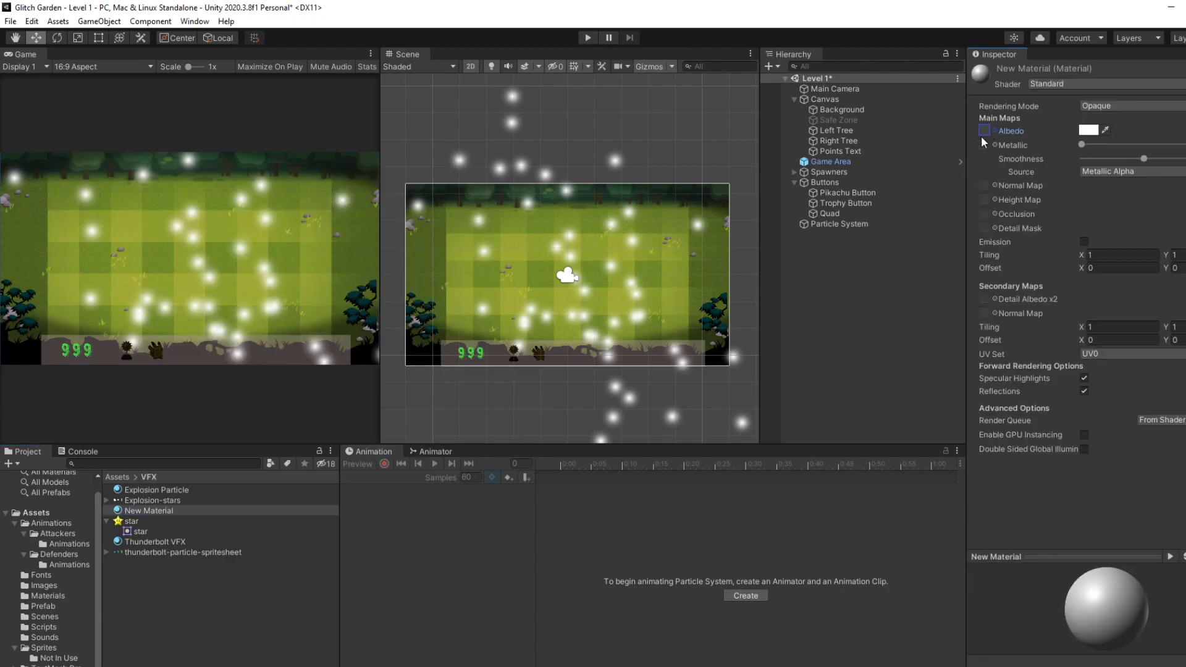
drag(126, 526, 985, 131)
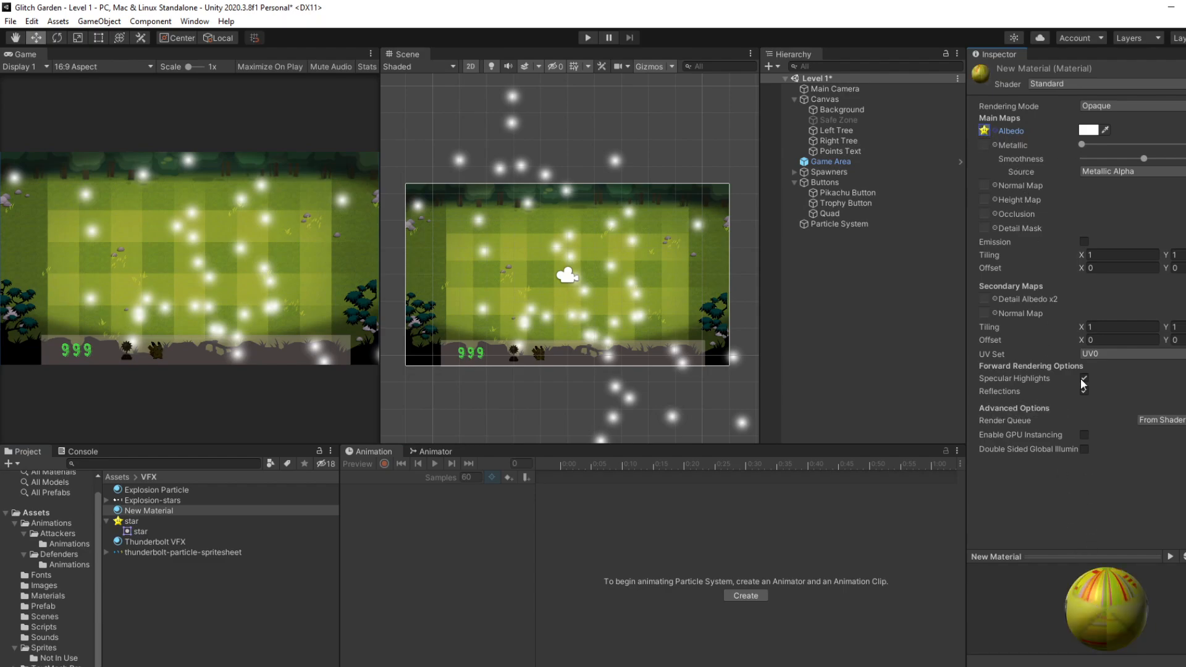
- Set the new material's shader to Mobile/Particles/Alpha Blended and rename the material Star Particle
click(1083, 84)
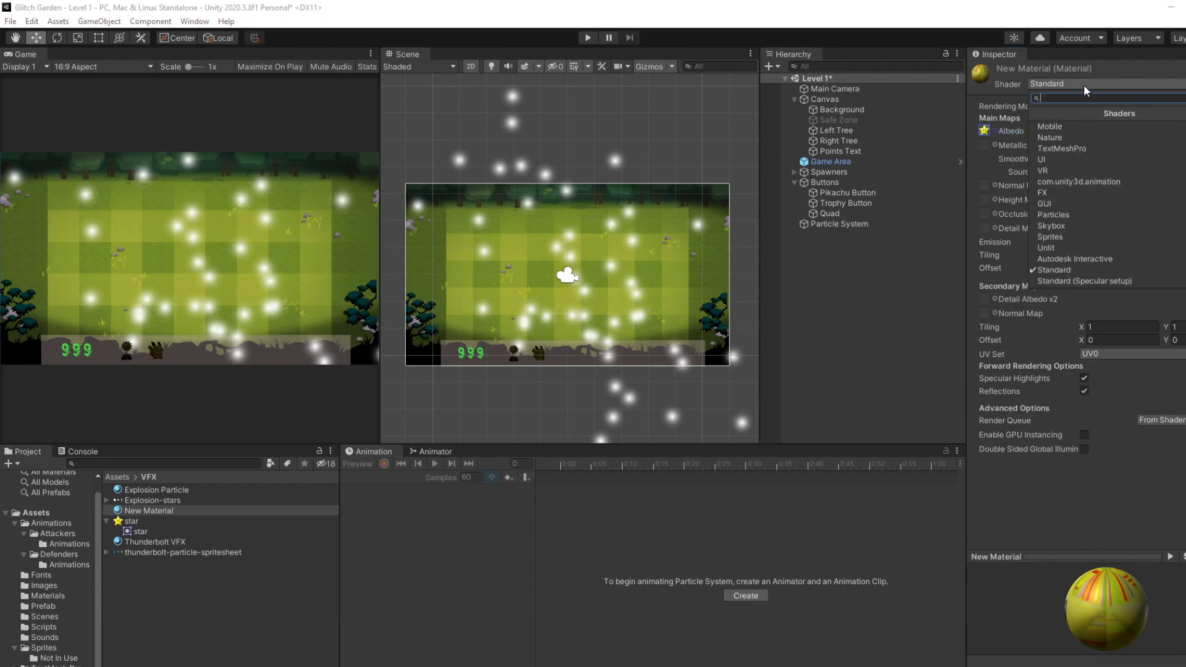
click(1069, 128)
click(1087, 127)
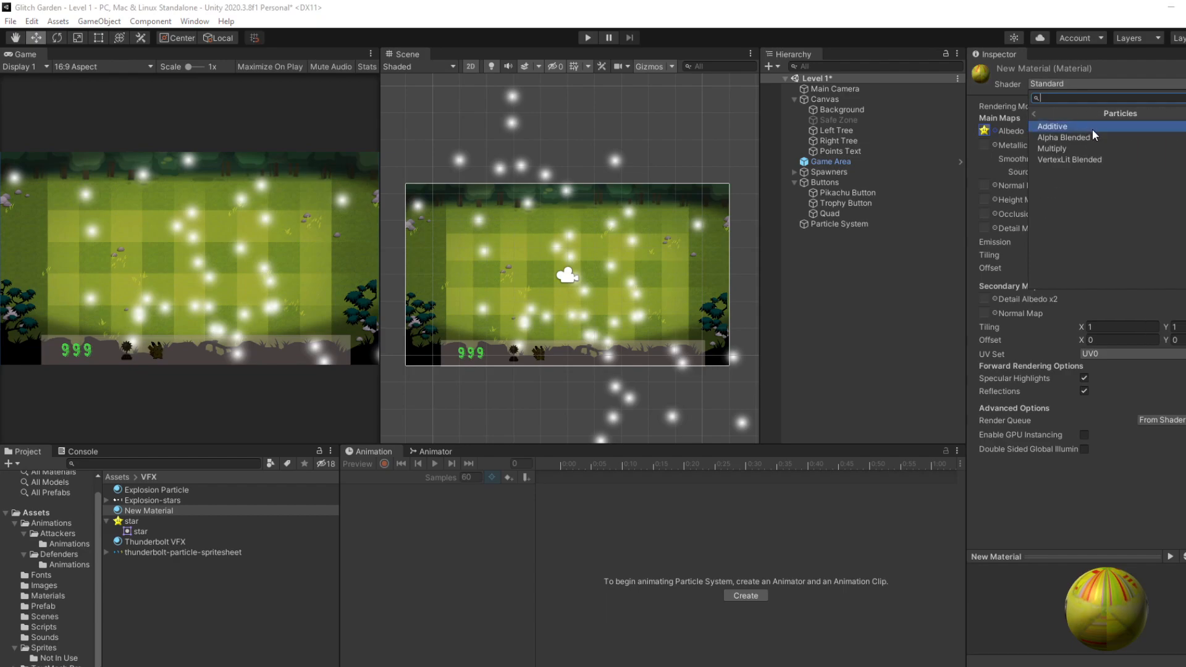
click(1092, 138)
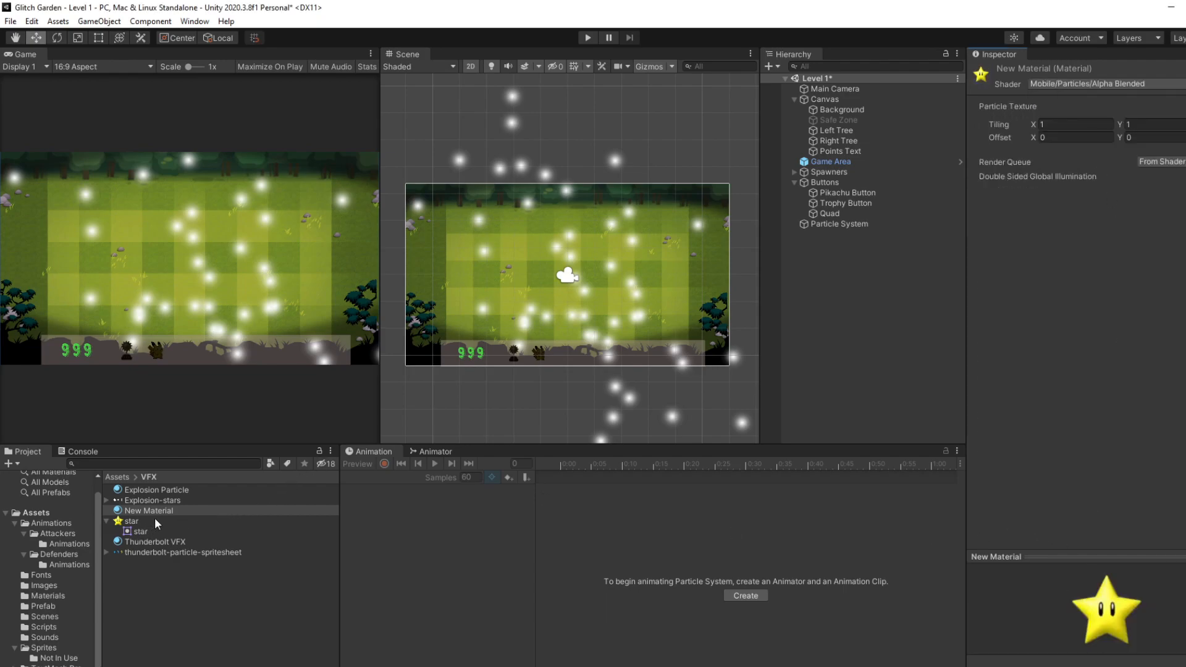
click(168, 510)
text(Star Particle)
key(Return)
- Assign the Star Particle material to the Renderer module of the Particle System
click(839, 224)
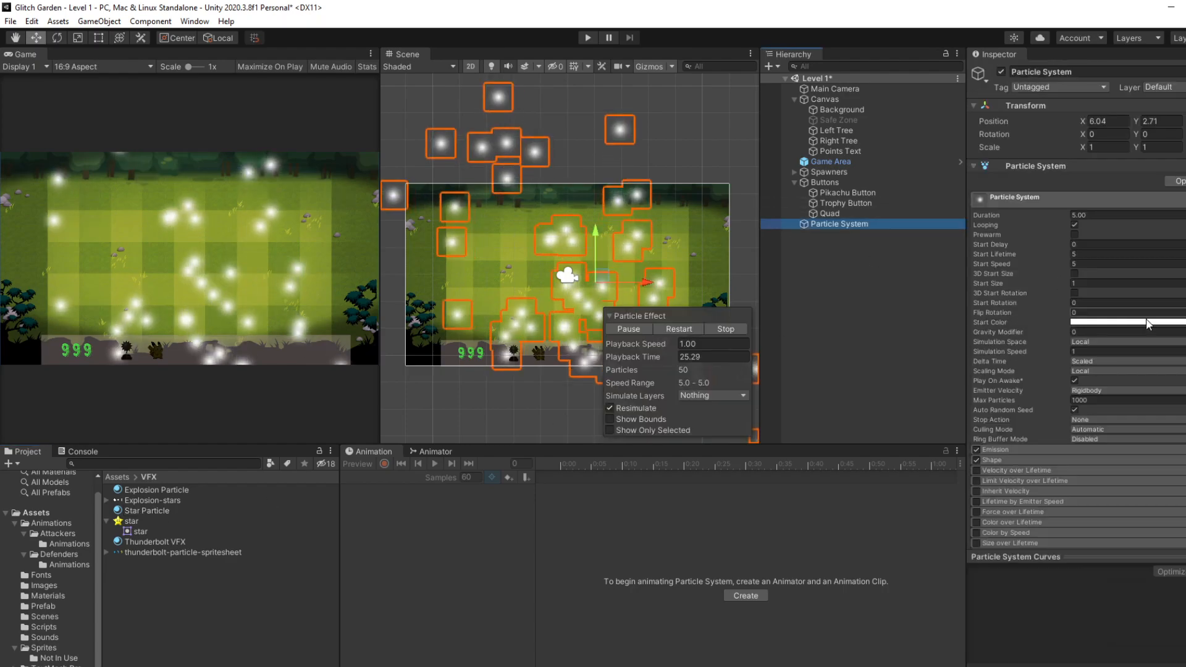
scroll(1069, 420, down, 5)
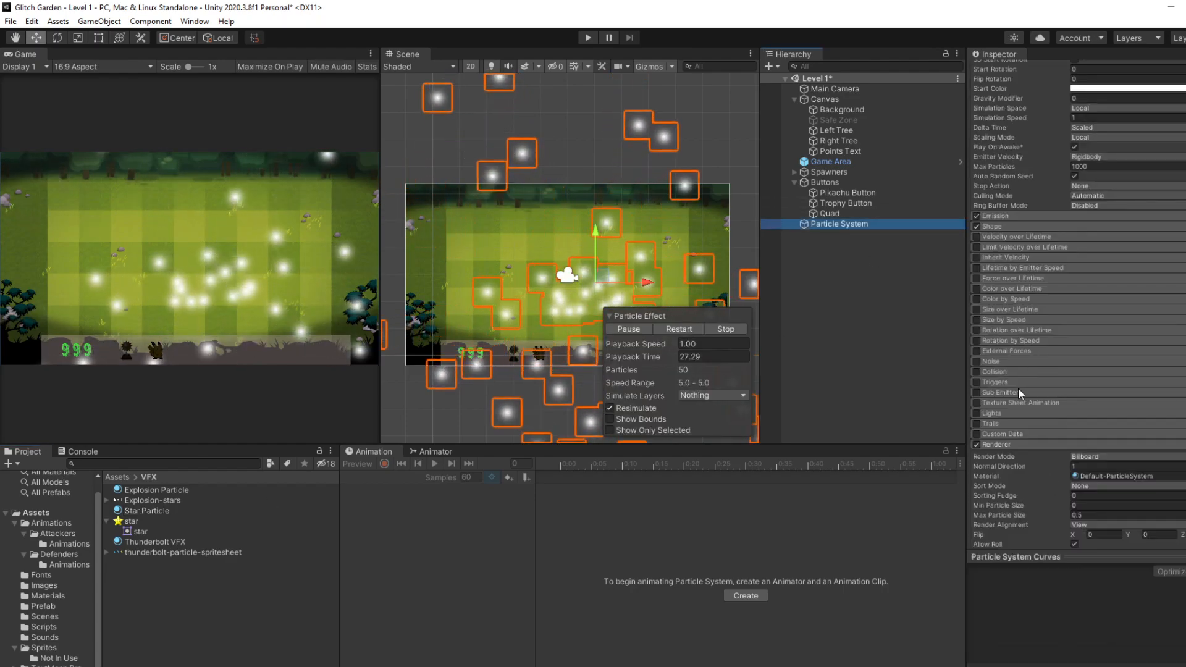
click(1014, 402)
click(1057, 405)
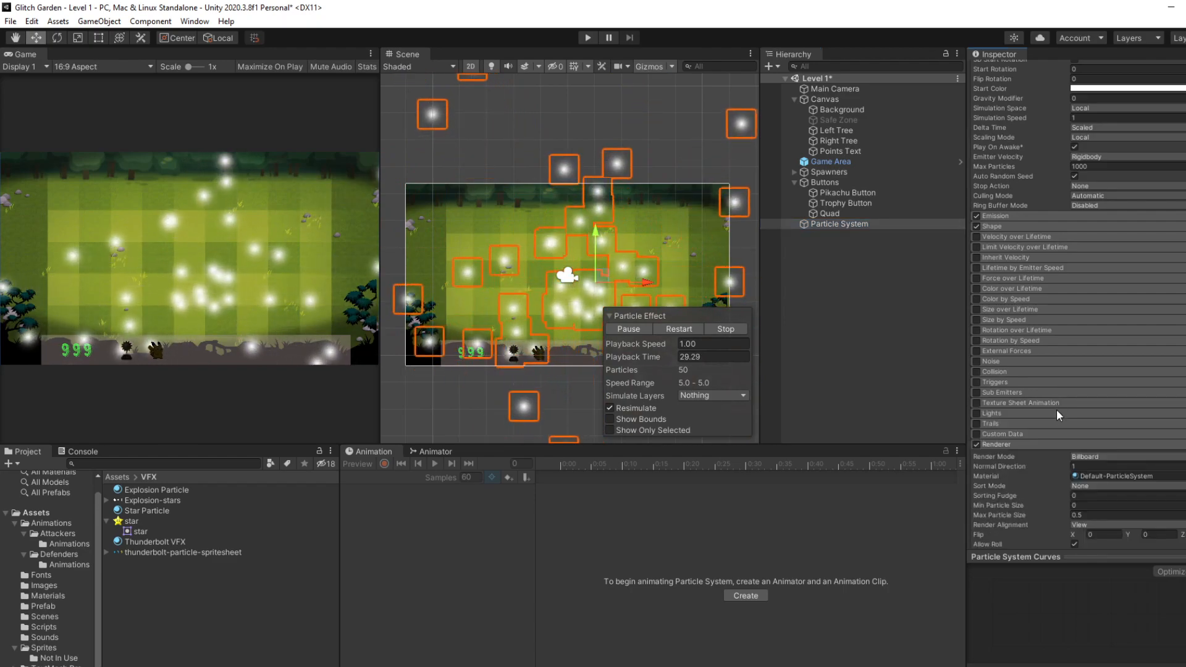
scroll(1075, 433, down, 4)
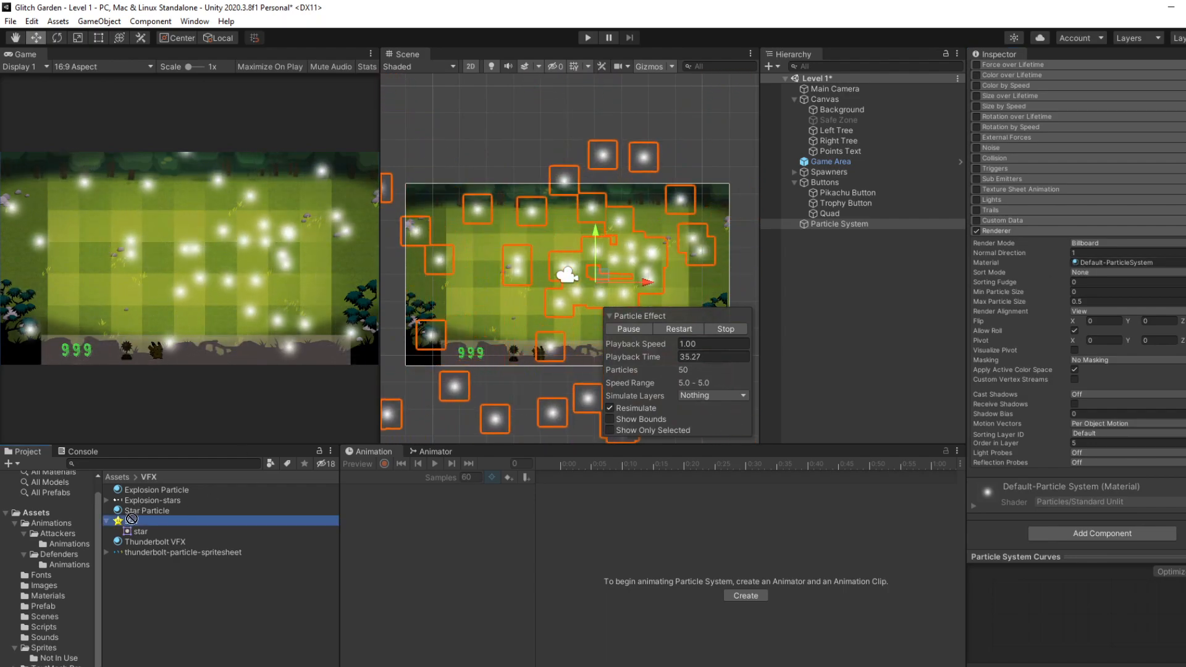
drag(147, 511, 1102, 264)
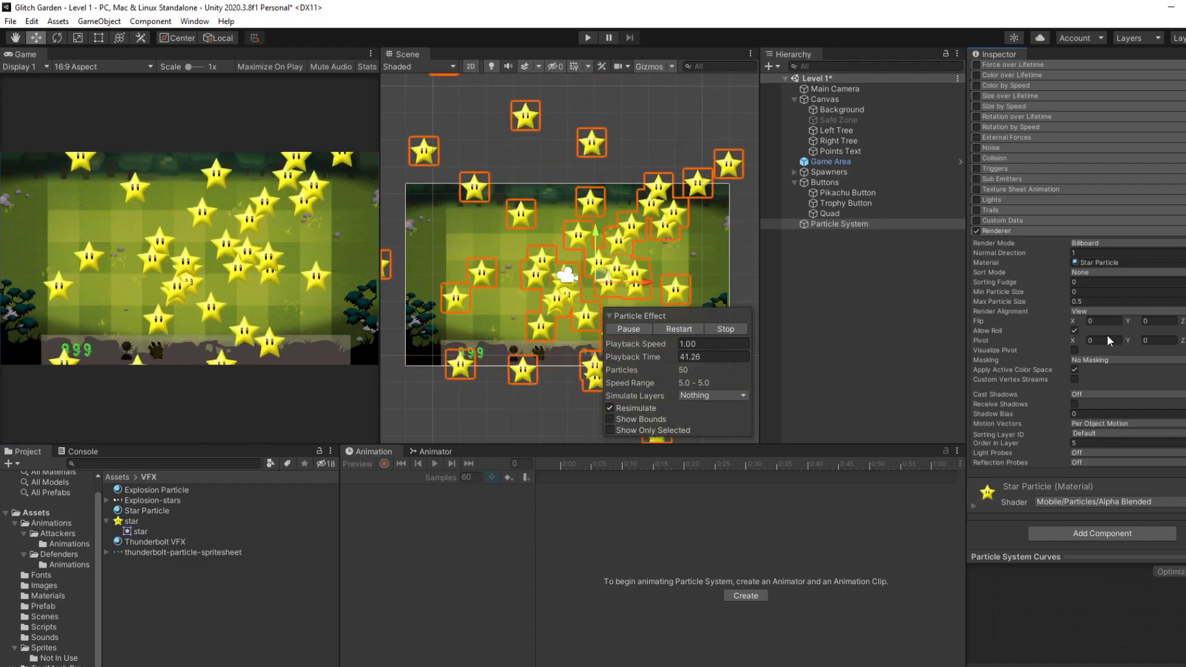
- Set the particle system's Start Size to 0.3 and its Duration to 1
scroll(1043, 253, up, 10)
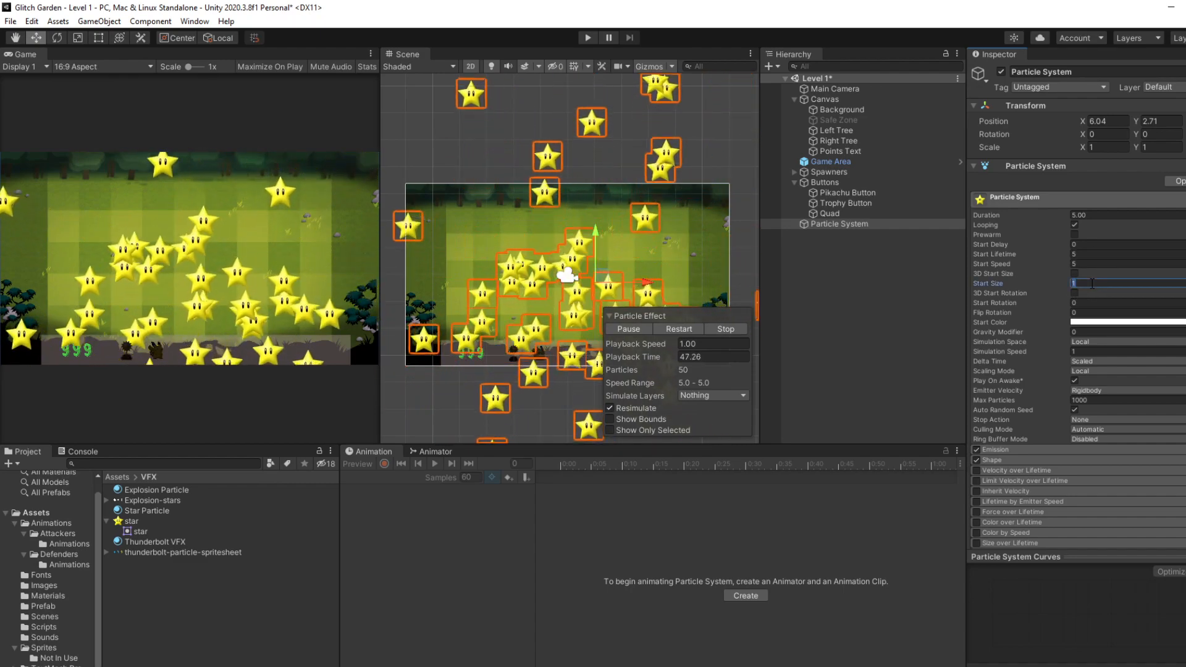
click(1091, 283)
text(0.5)
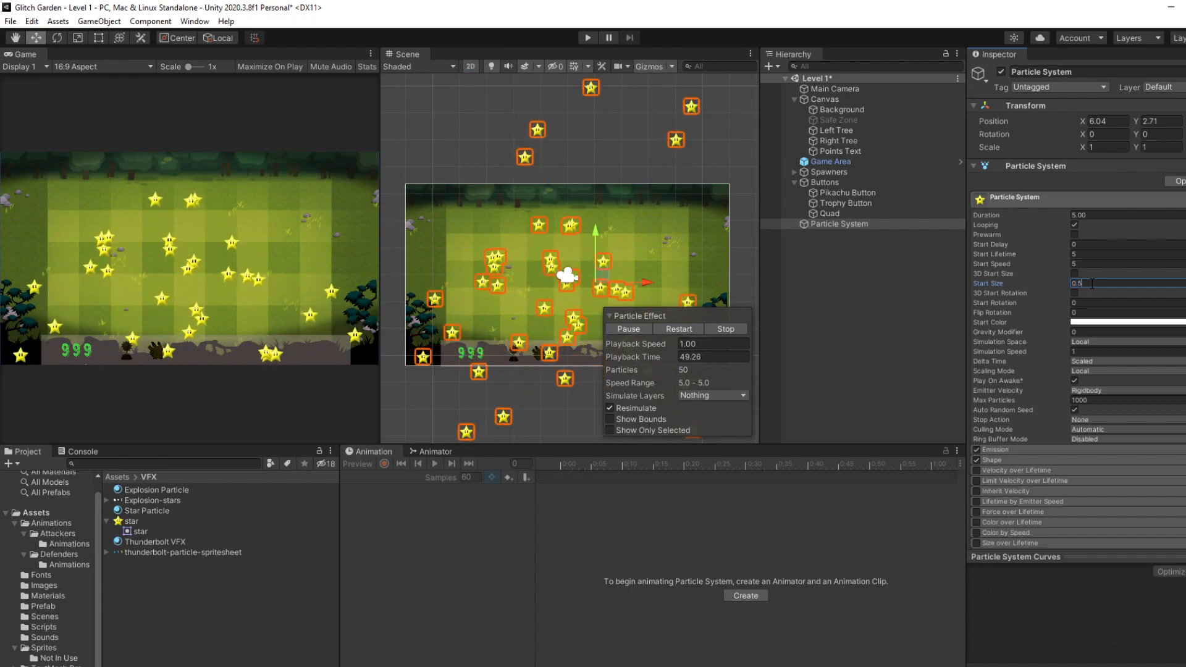
key(BackSpace)
text(3)
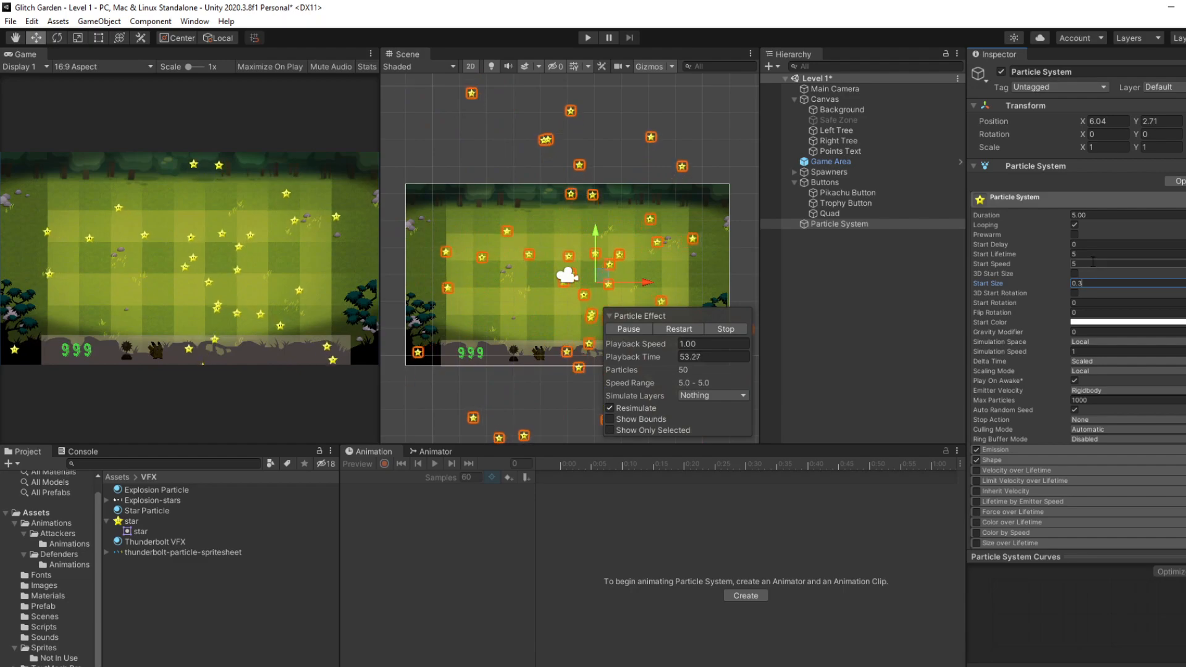
click(1102, 216)
text(1)
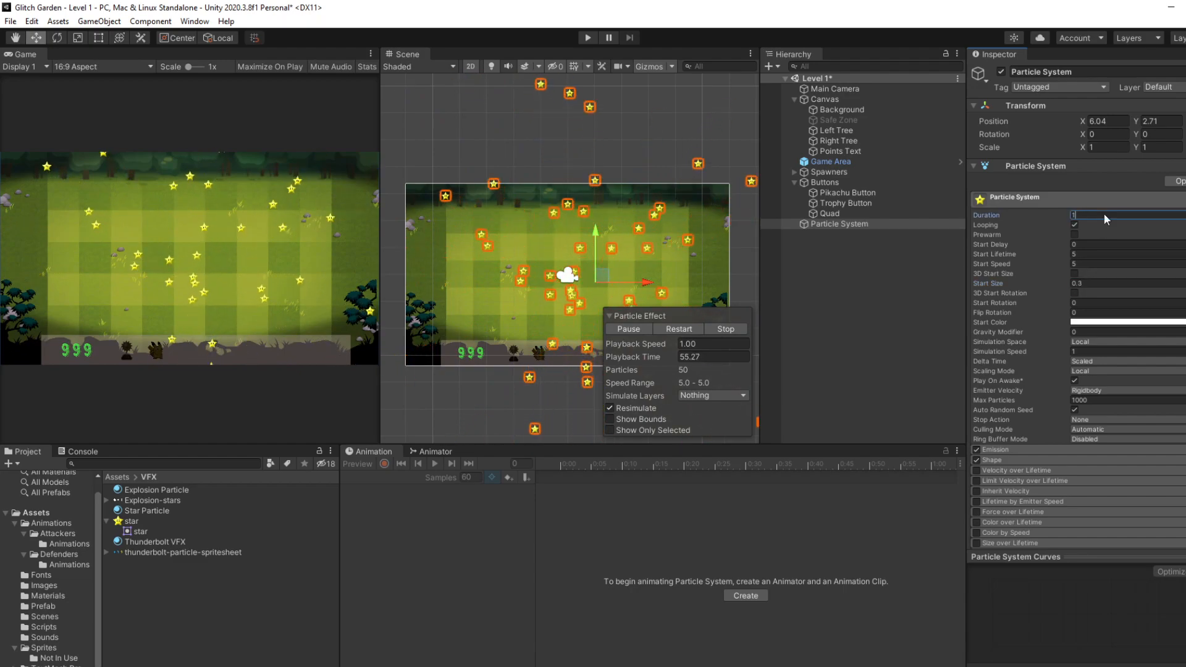
- In the Emission module, set Rate over Time to 0 and add a burst with a count of 10
scroll(1060, 432, down, 3)
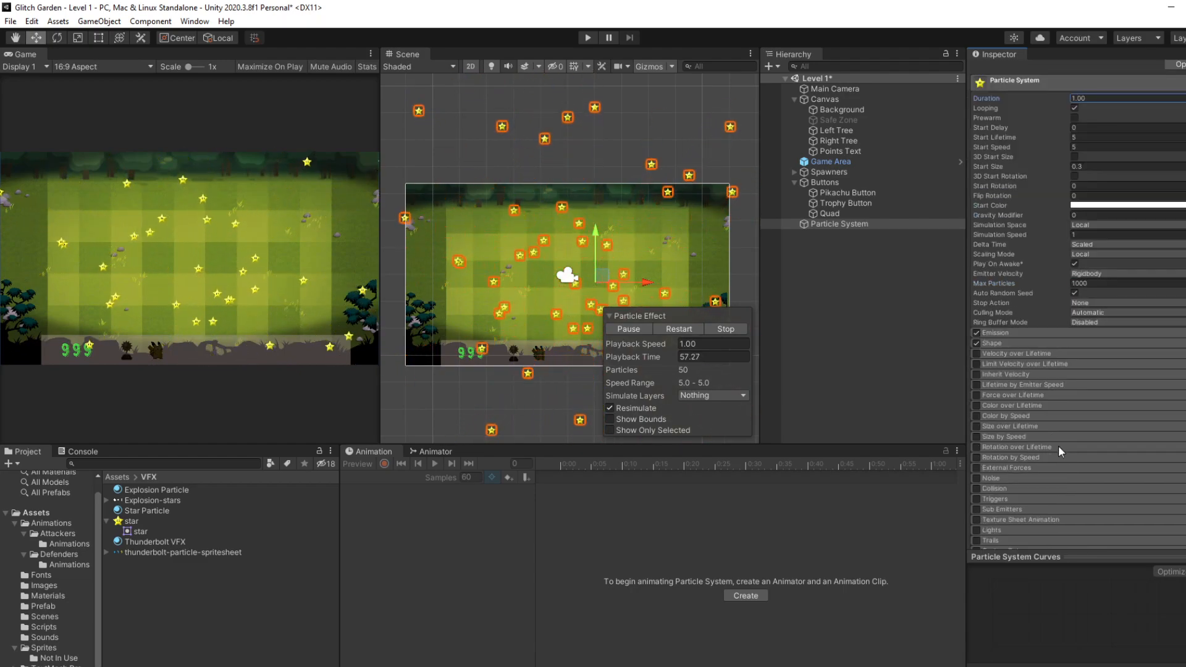
click(1038, 331)
drag(1050, 346, 1039, 374)
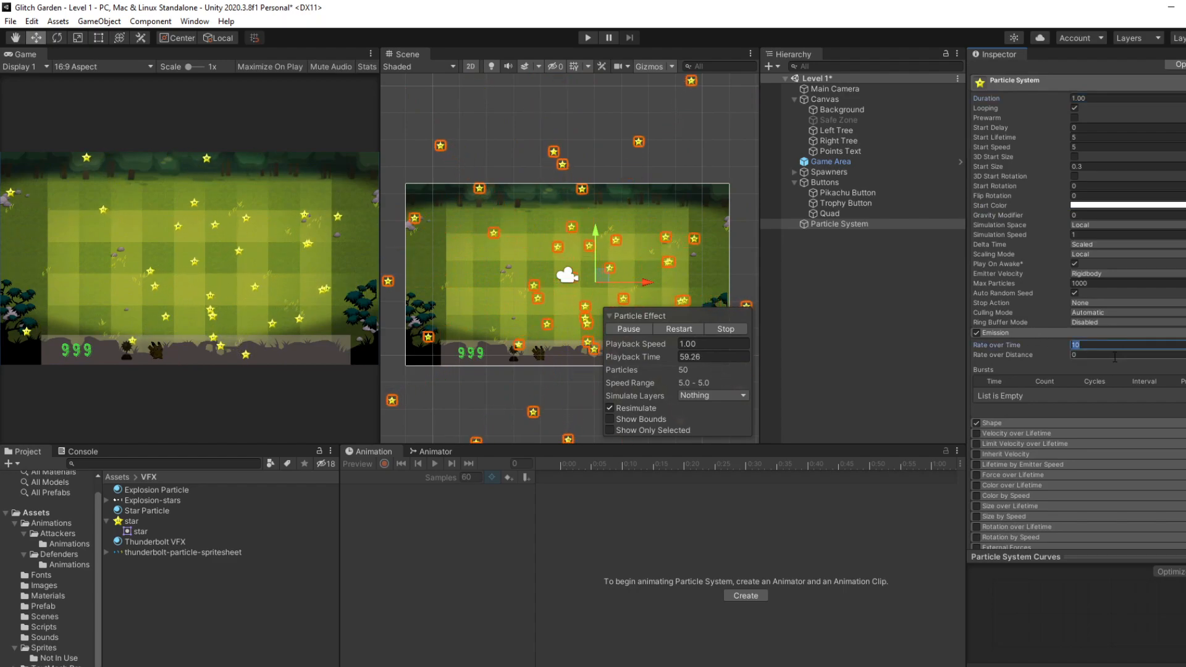
click(1185, 409)
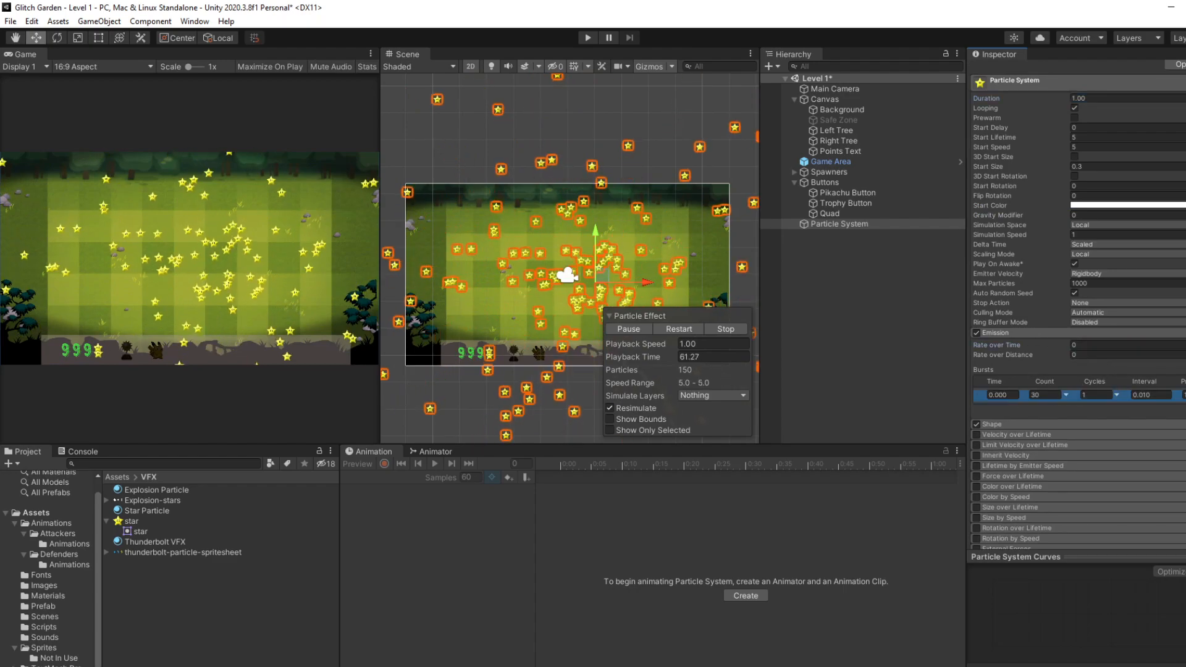
click(1049, 395)
text(10)
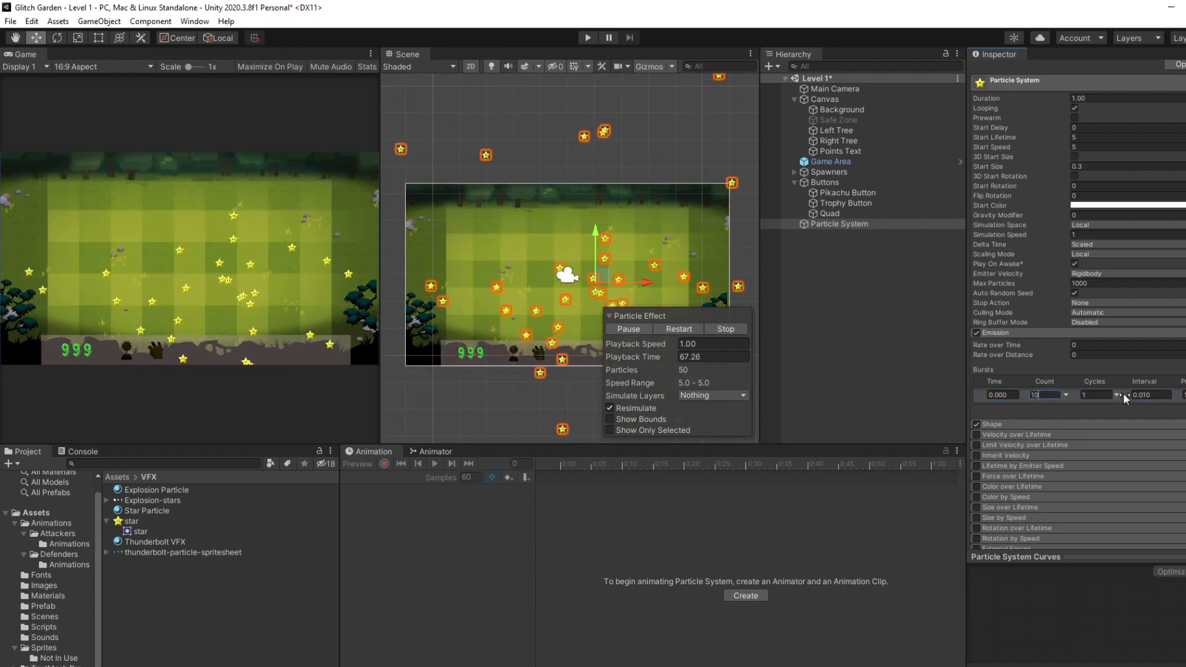
- Set the particle system's Duration to 0.5, Start Lifetime to 0.5 and Start Speed to 1
scroll(1110, 315, up, 3)
click(1099, 255)
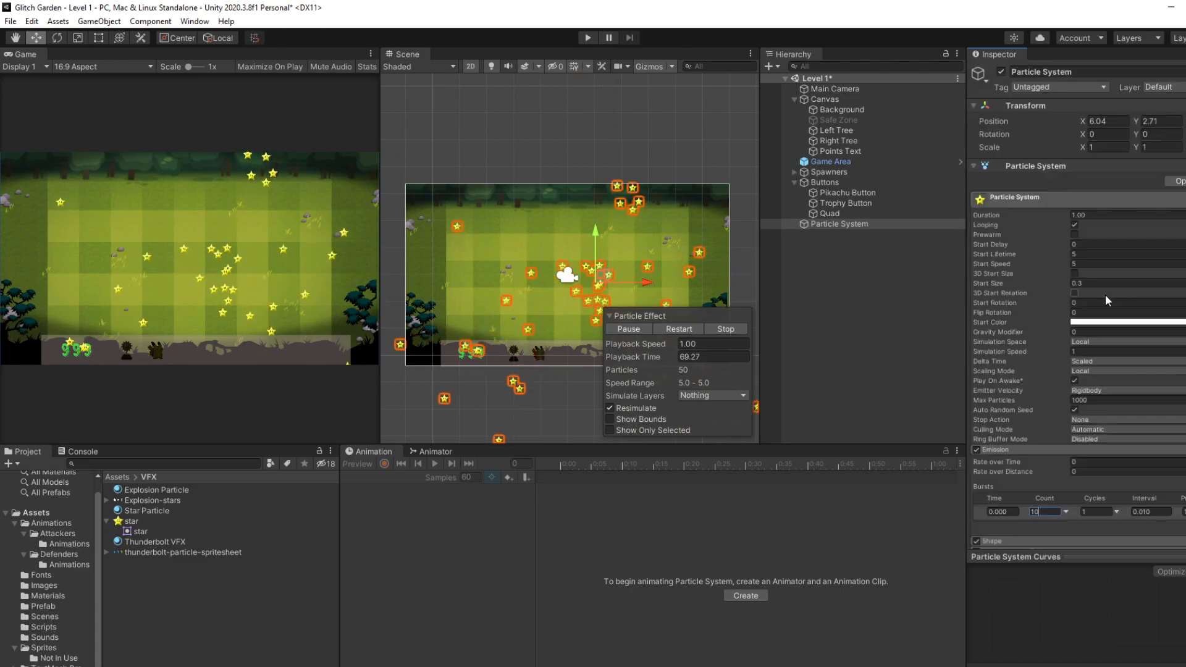
text(4)
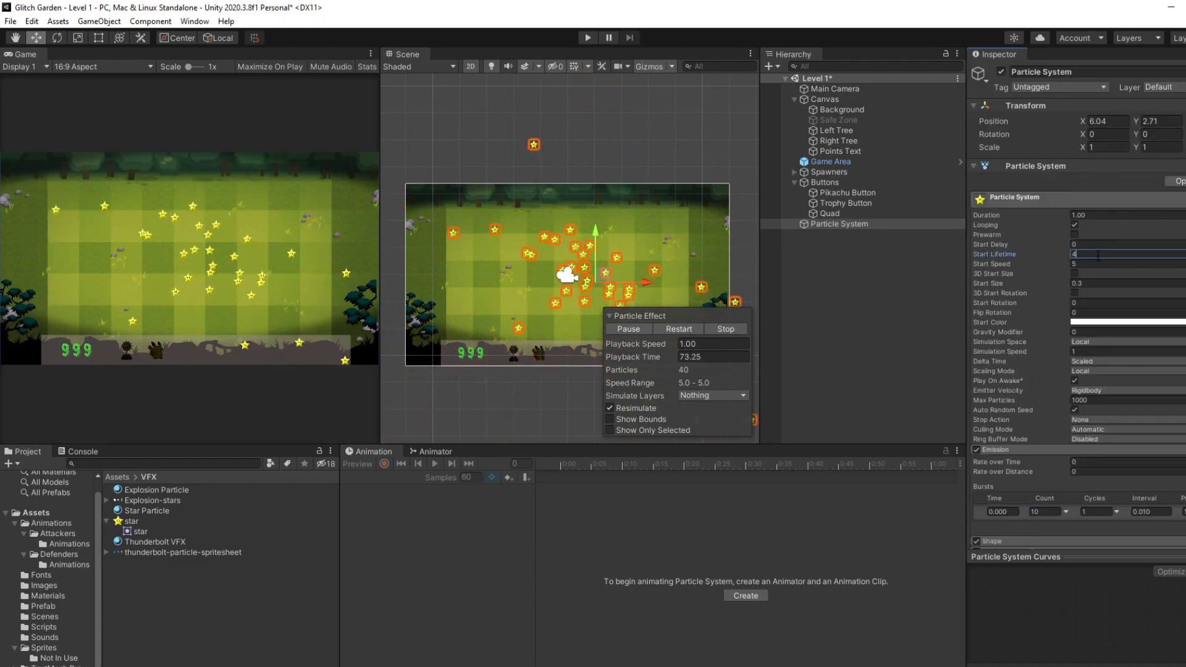
key(BackSpace)
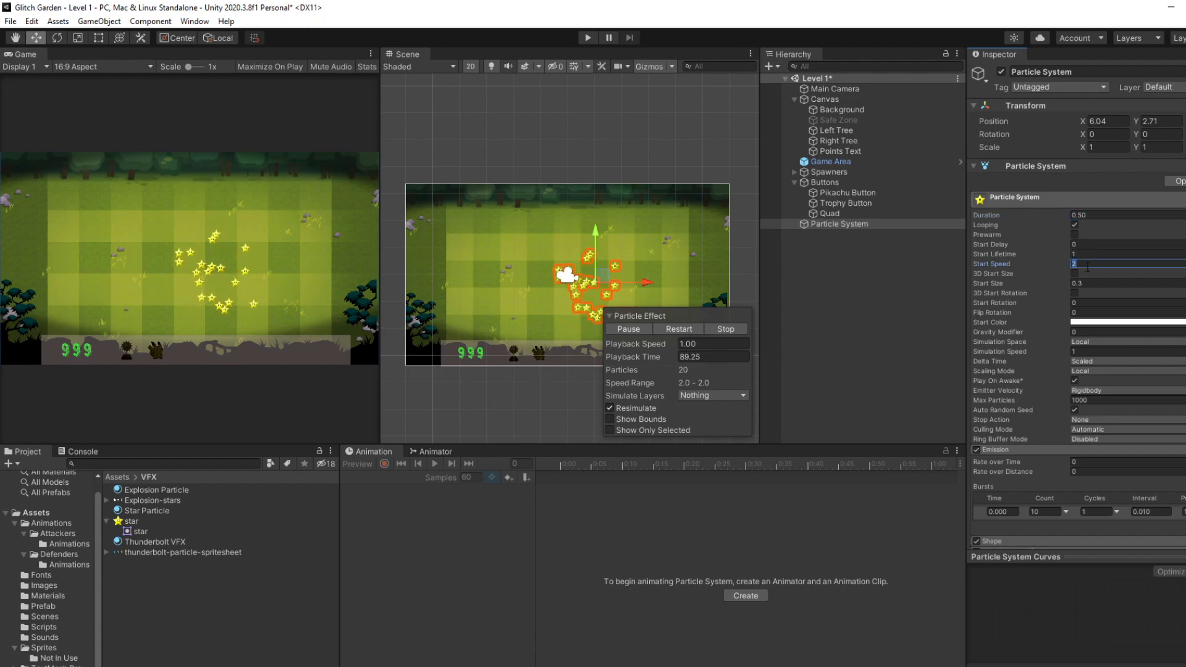
text(4)
key(BackSpace)
click(1072, 253)
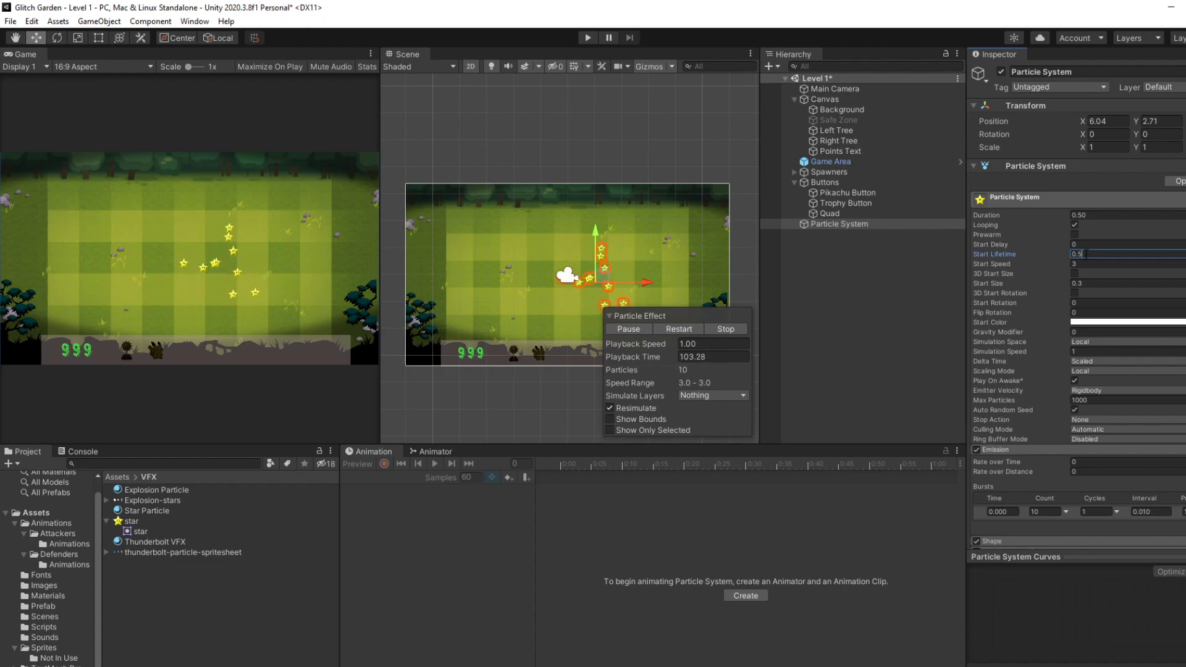
click(1078, 263)
text(1)
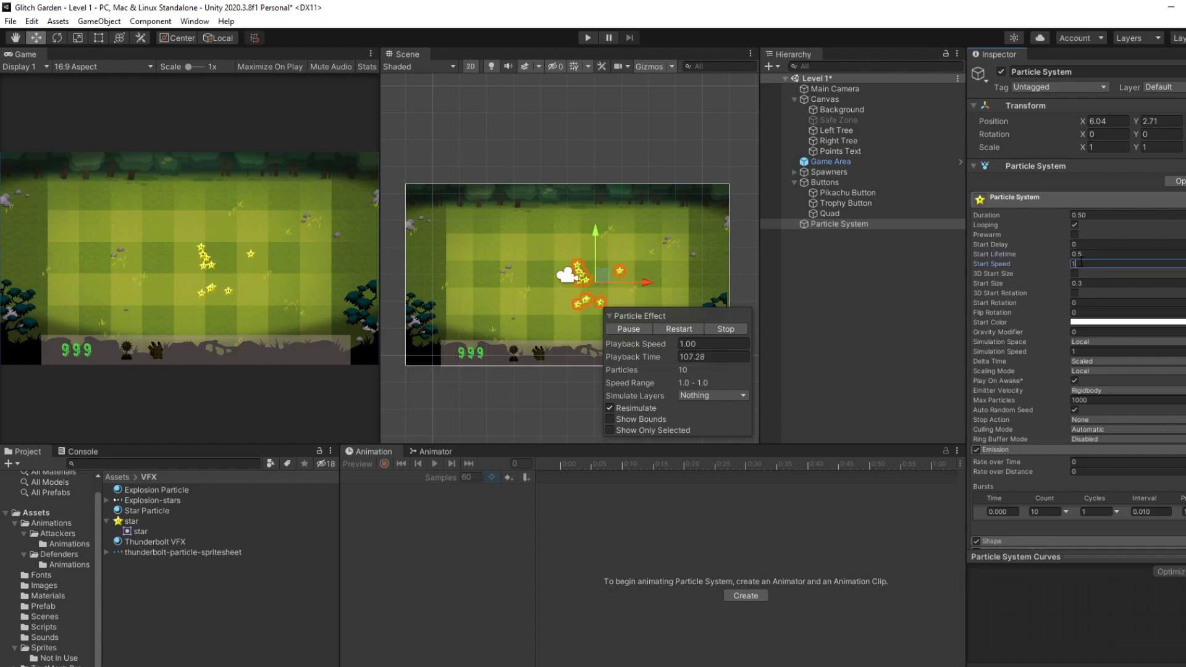
- Set the Emission burst's count to 3
scroll(1063, 371, down, 4)
click(1053, 397)
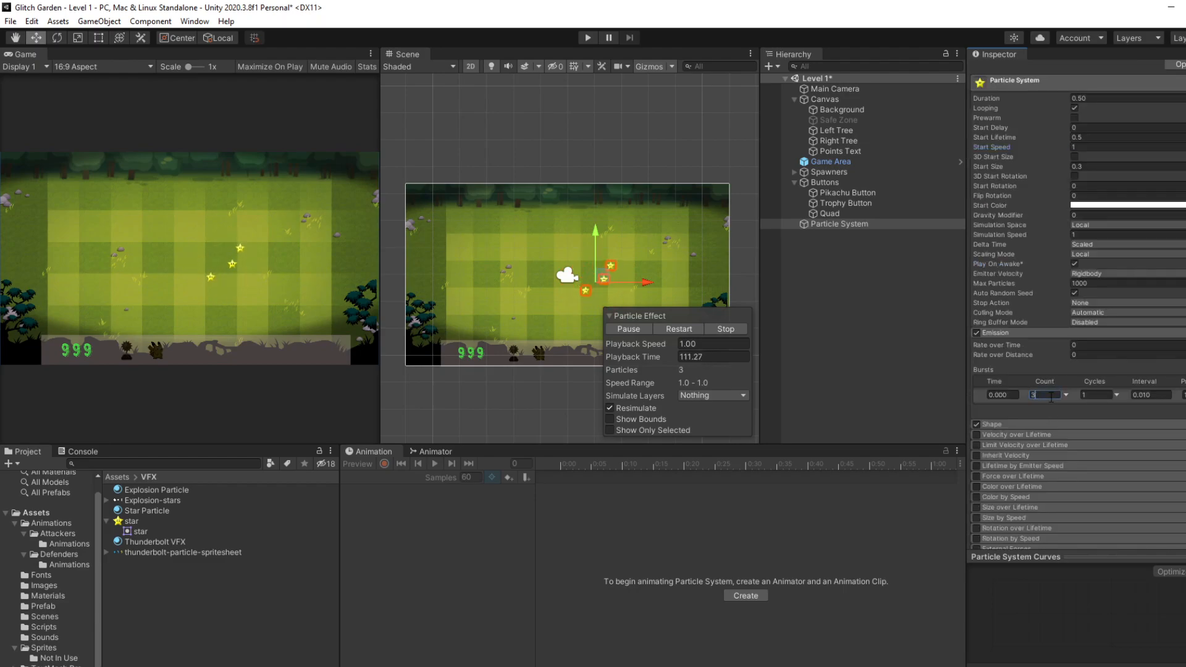
text(3)
scroll(573, 267, up, 5)
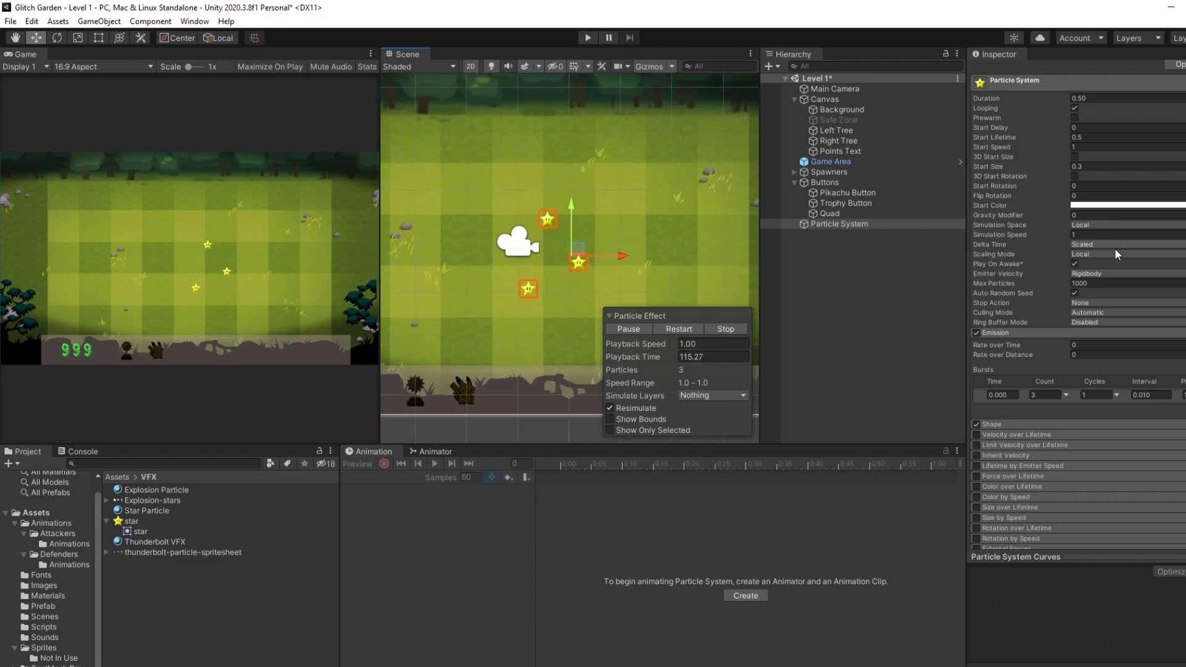
scroll(1089, 222, up, 4)
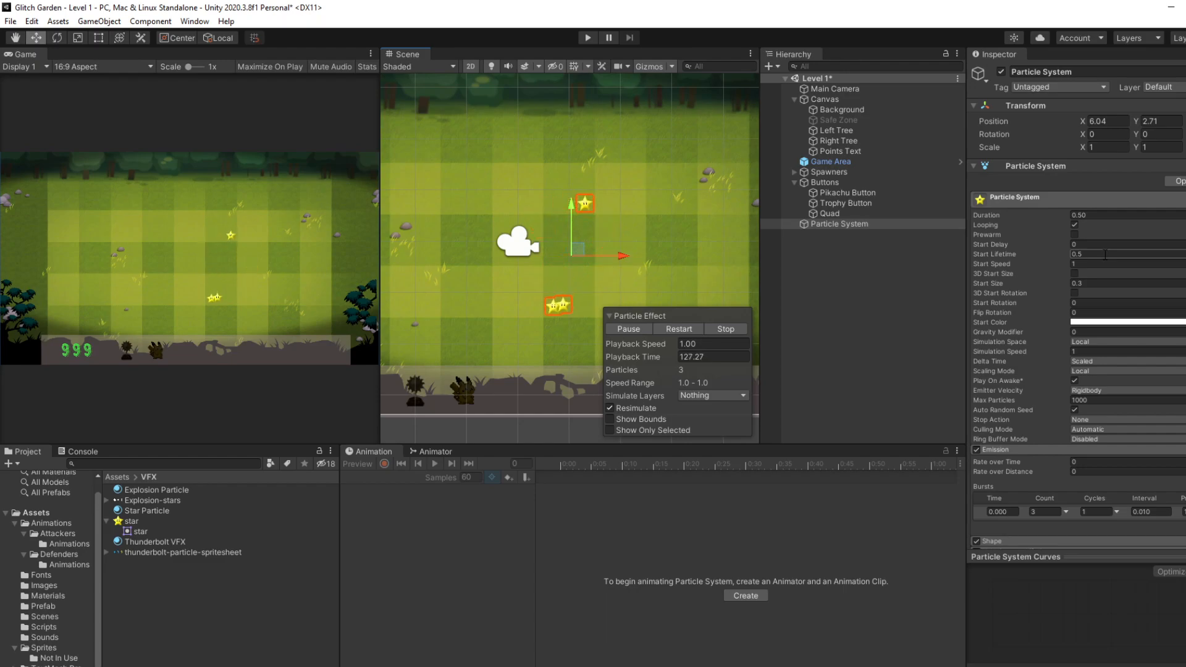
- Try the Sphere, Donut and Box emitter shapes in the Shape module and return to Cone
scroll(1105, 254, down, 6)
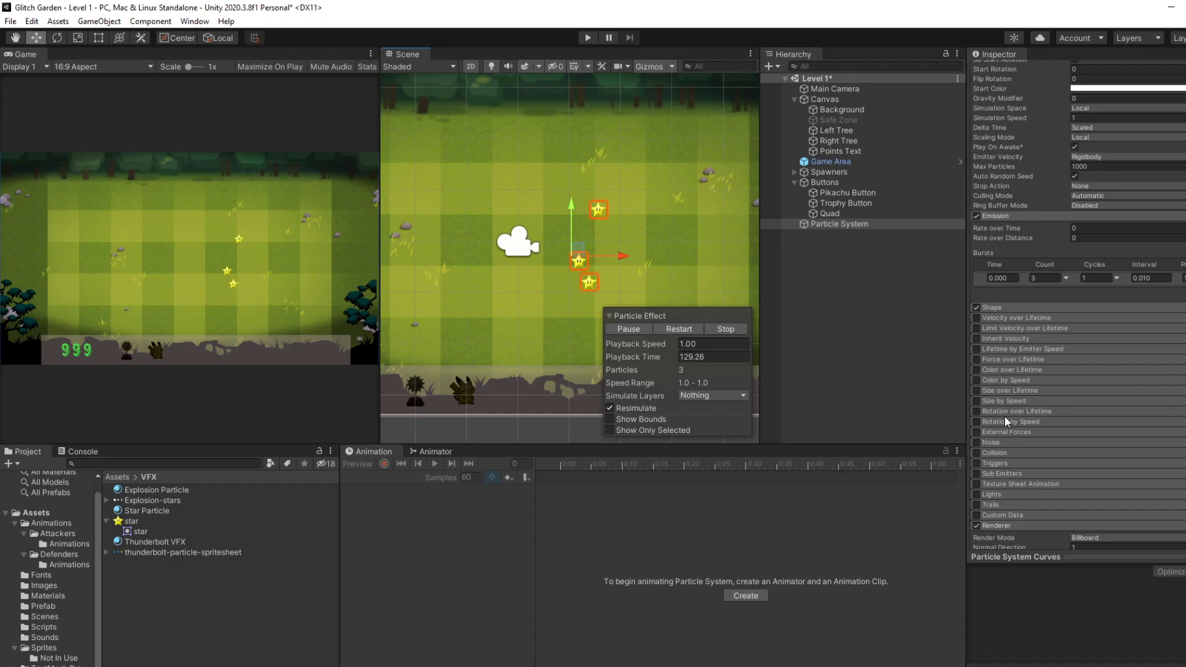
click(1010, 307)
click(1104, 319)
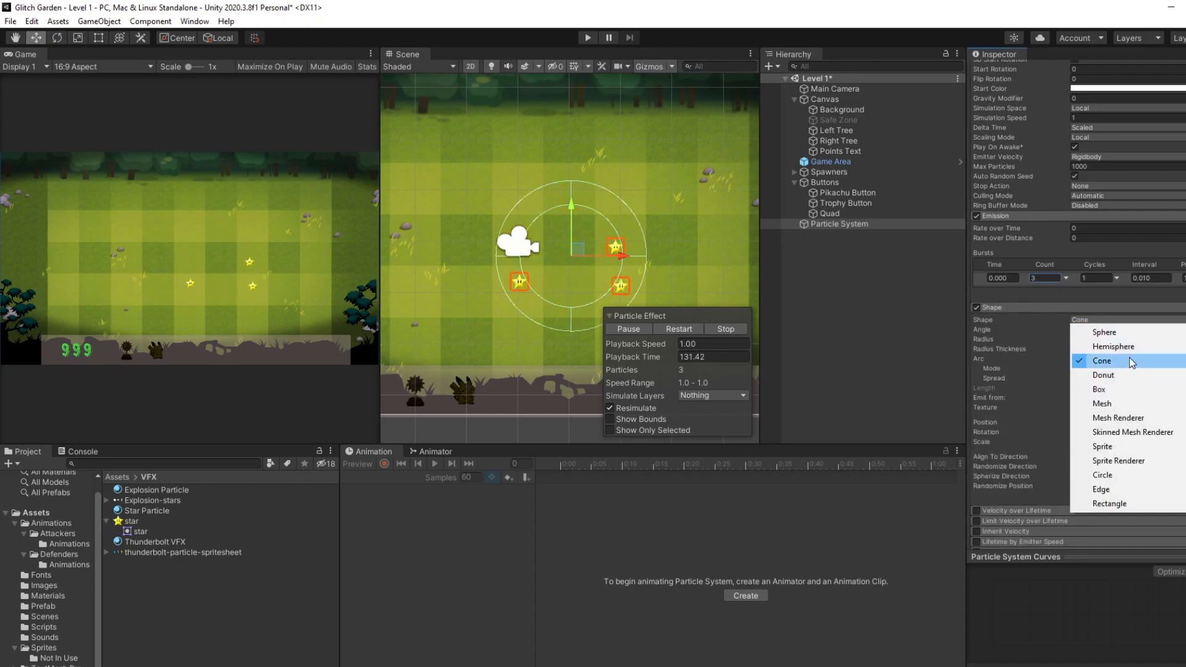
click(1127, 334)
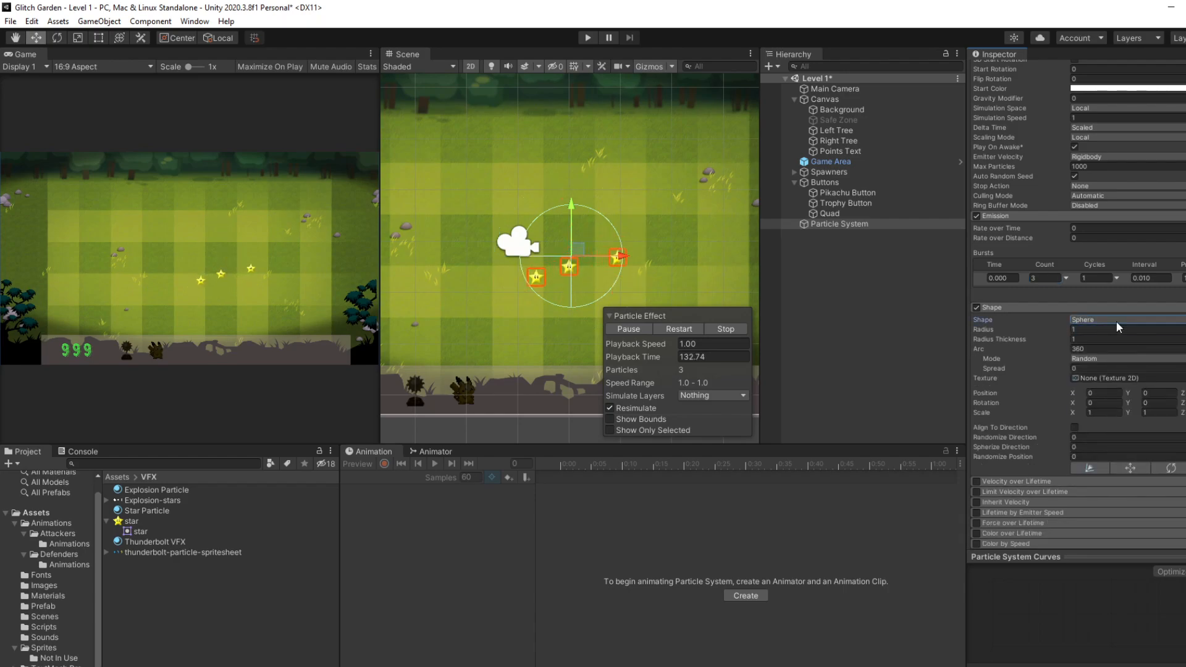
click(1117, 321)
click(1115, 376)
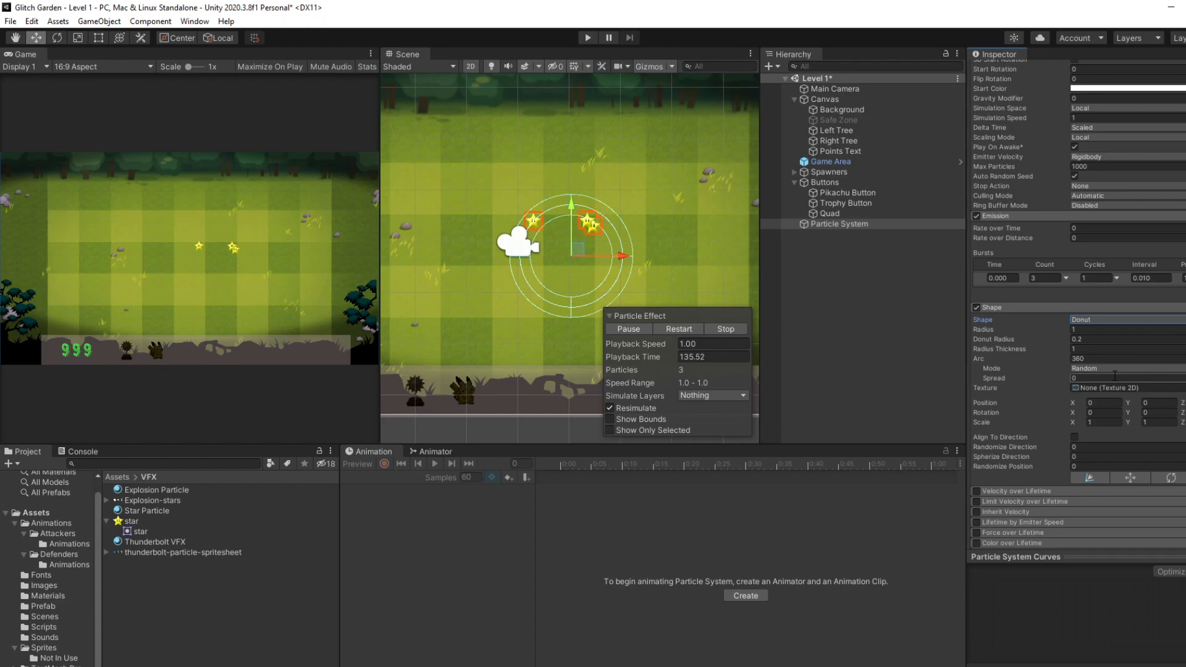
click(1118, 320)
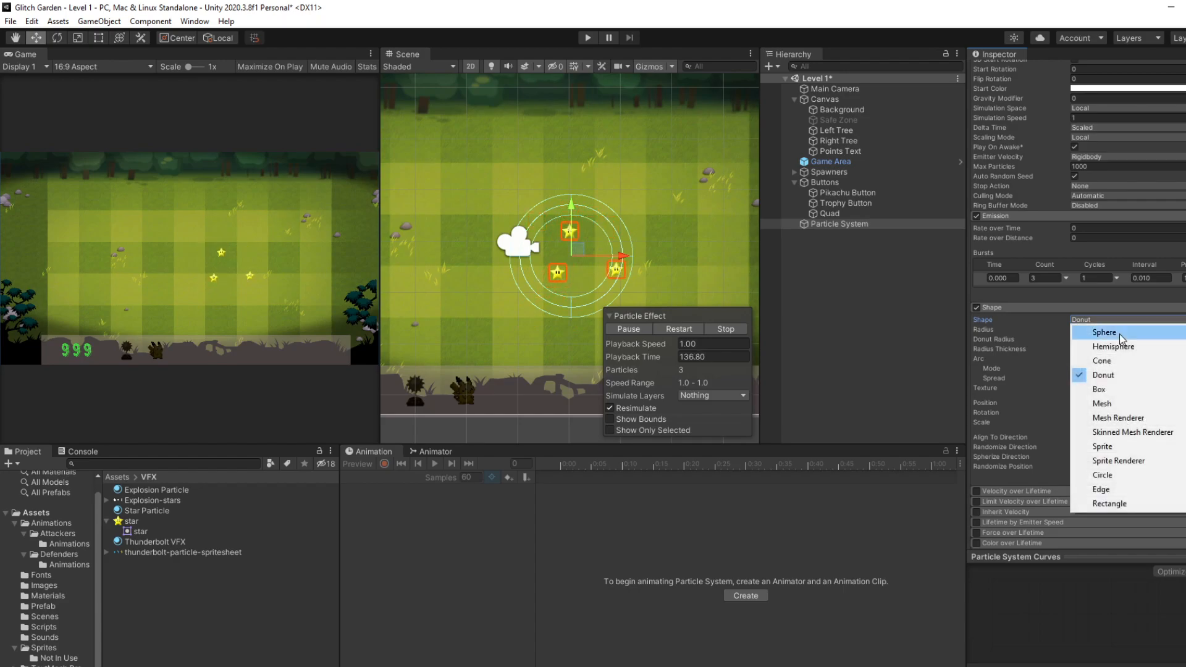
click(1122, 389)
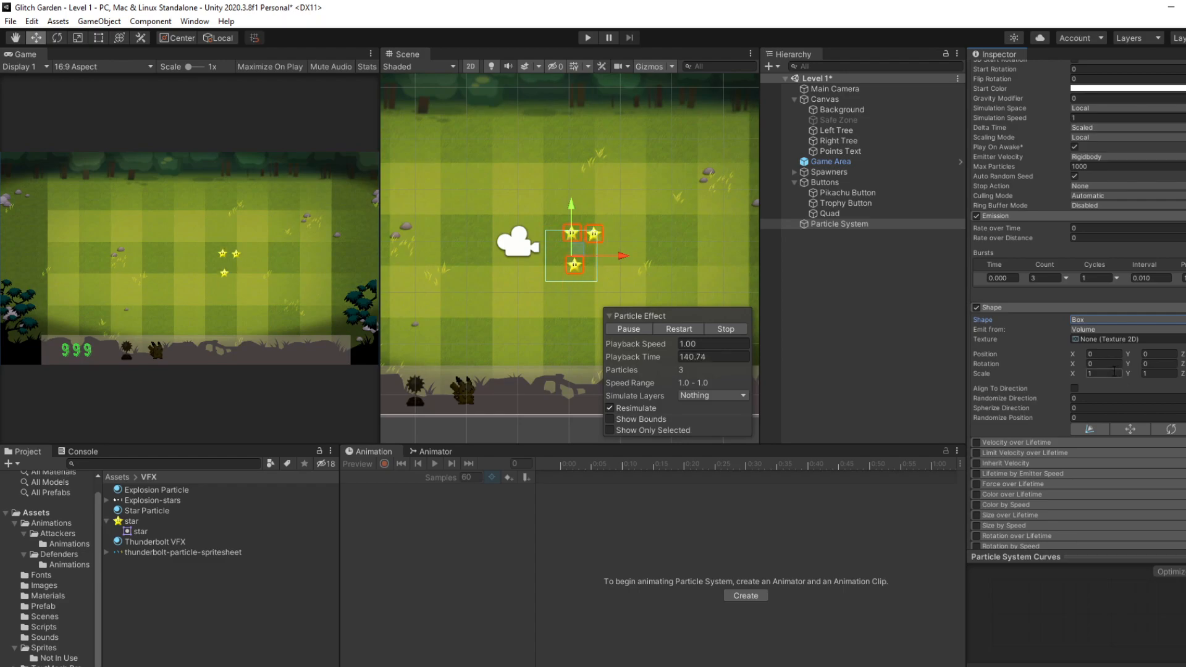
click(1095, 321)
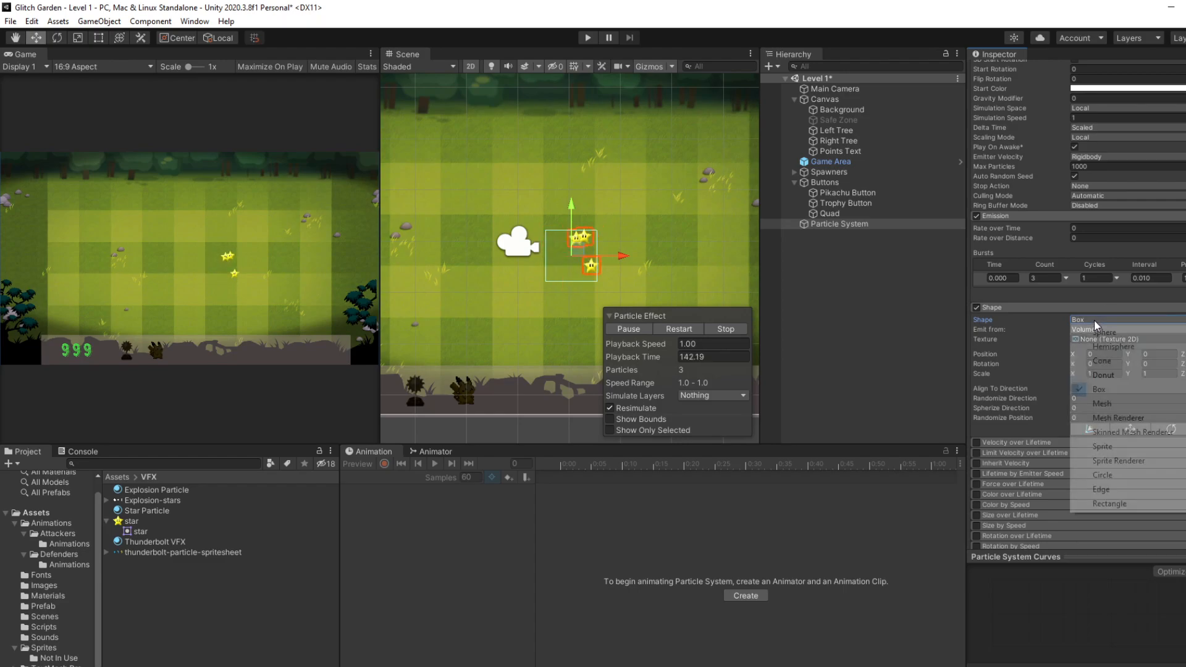
click(1107, 362)
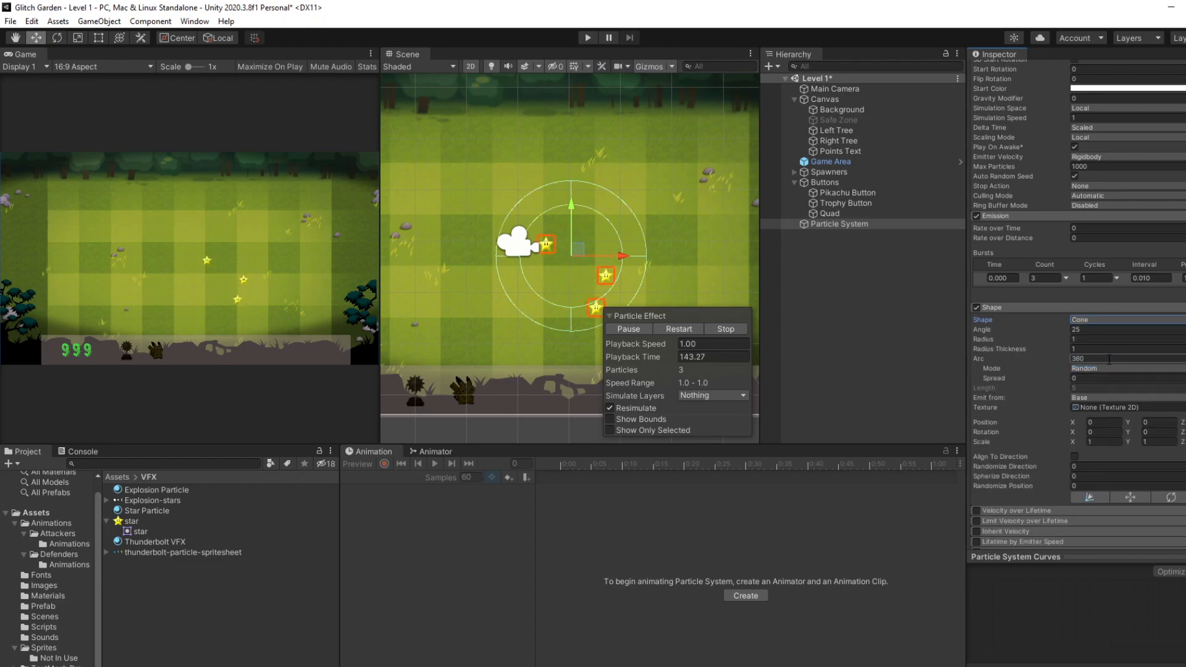
- Try the Sphere emitter shape once more and set the Shape module back to Cone
click(1106, 320)
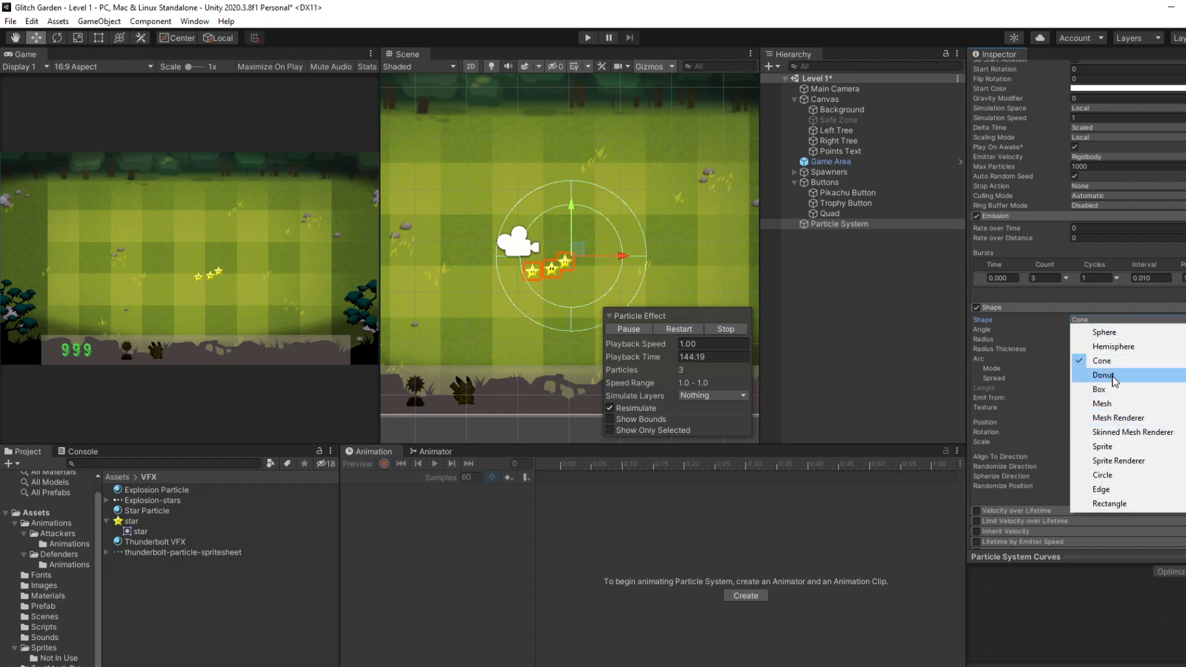
click(1106, 332)
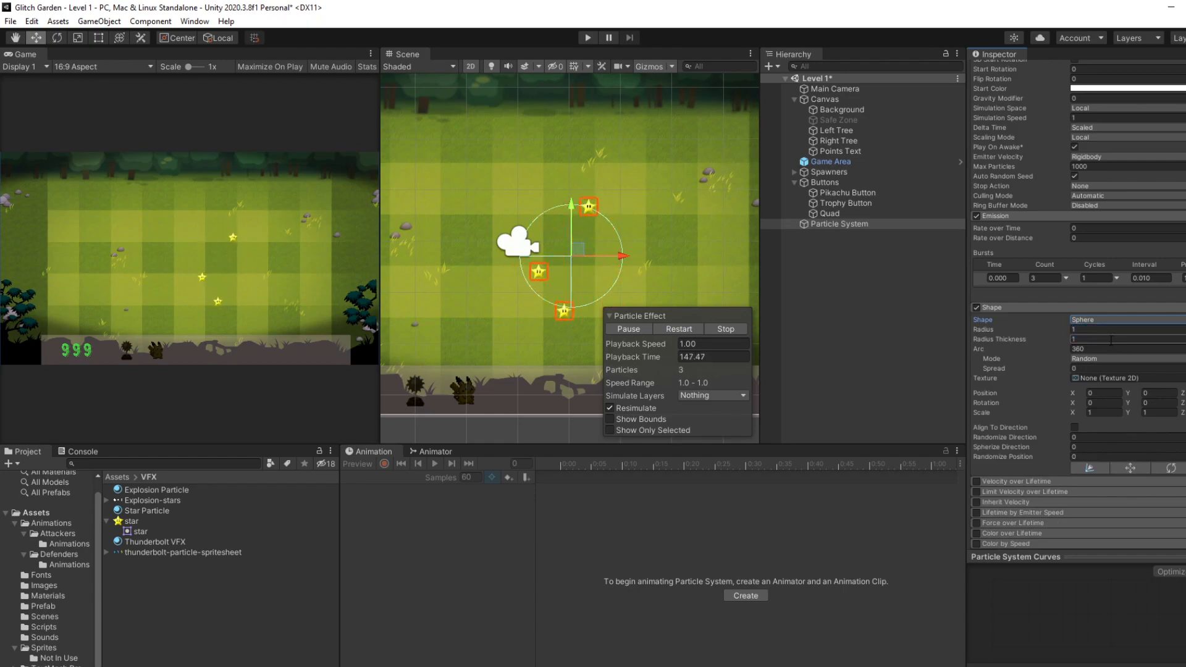
click(1126, 320)
click(1118, 365)
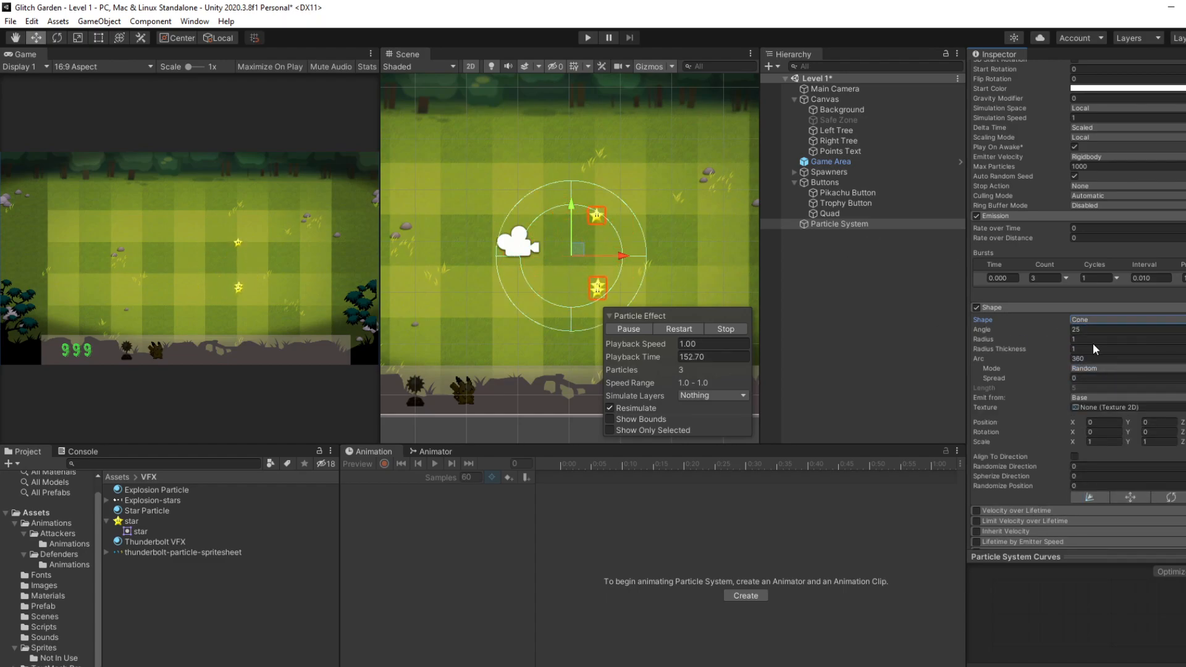
key(Tab)
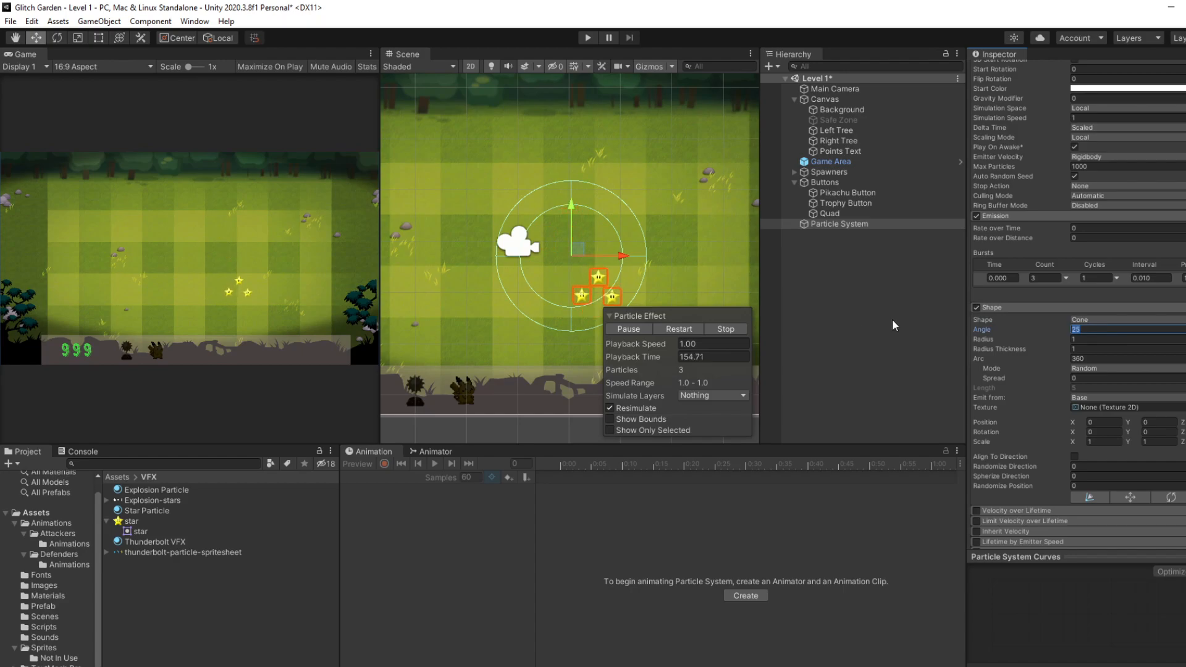
scroll(1106, 288, up, 5)
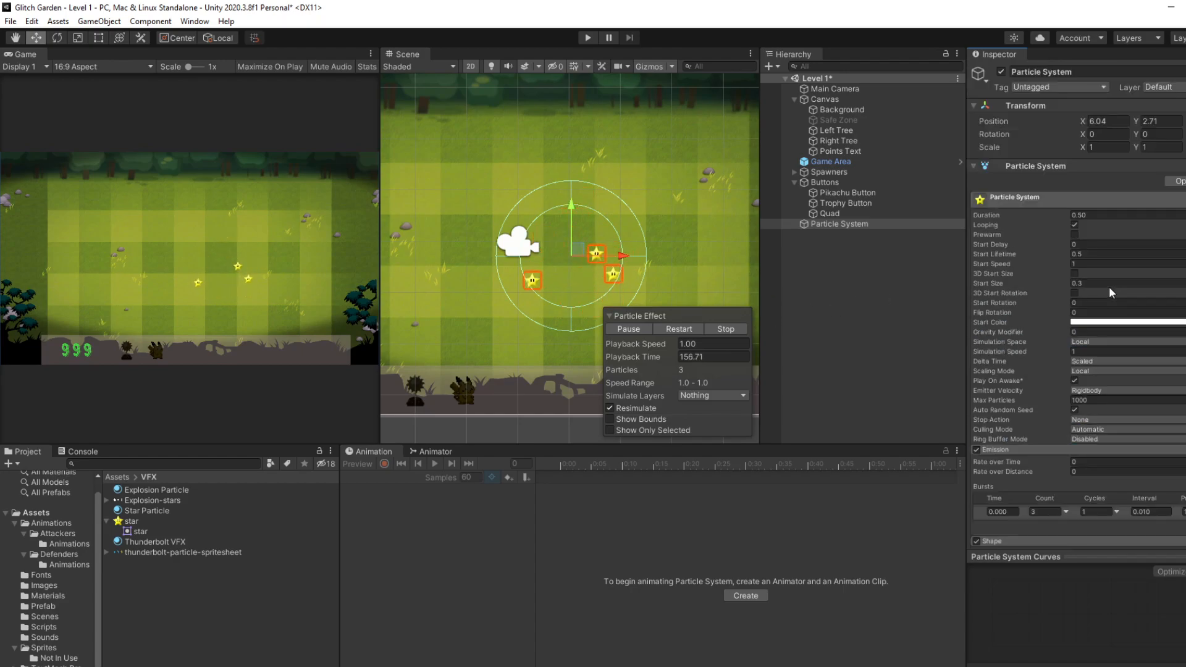
scroll(662, 257, down, 1)
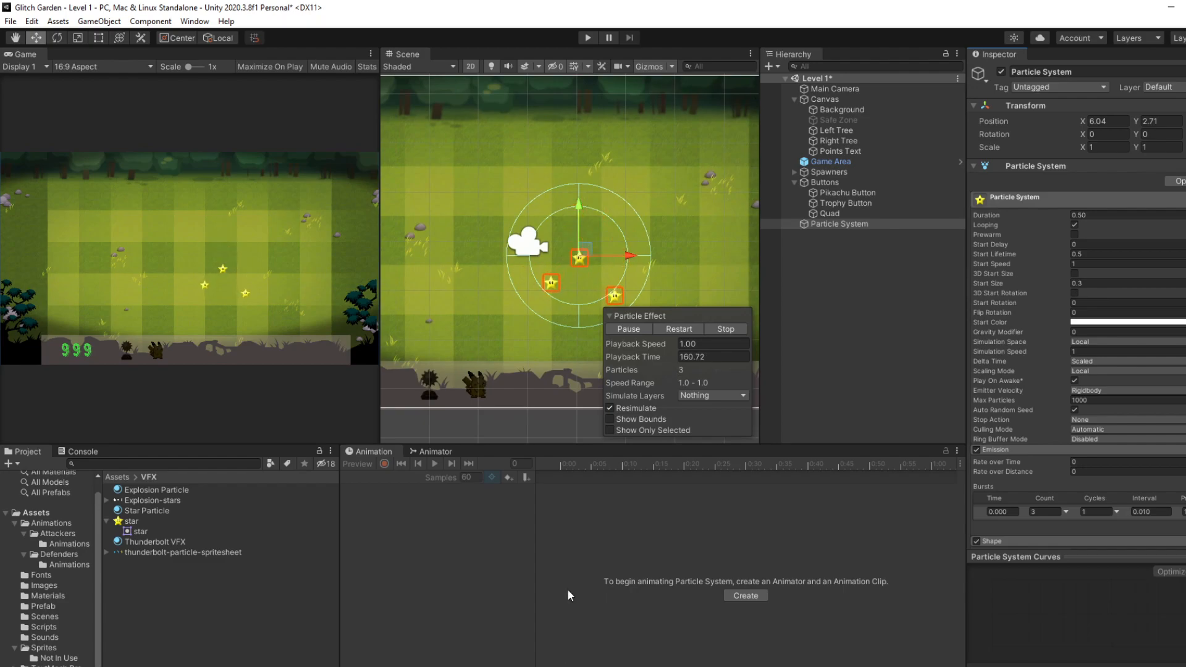
key(alt+Tab)
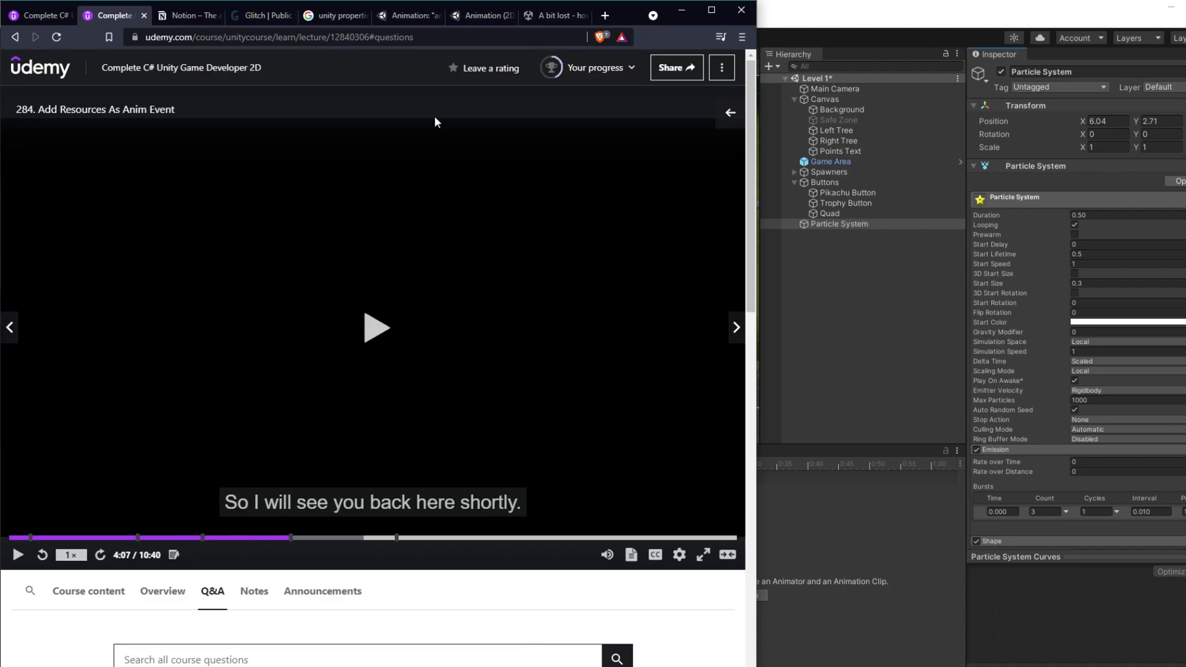
click(844, 365)
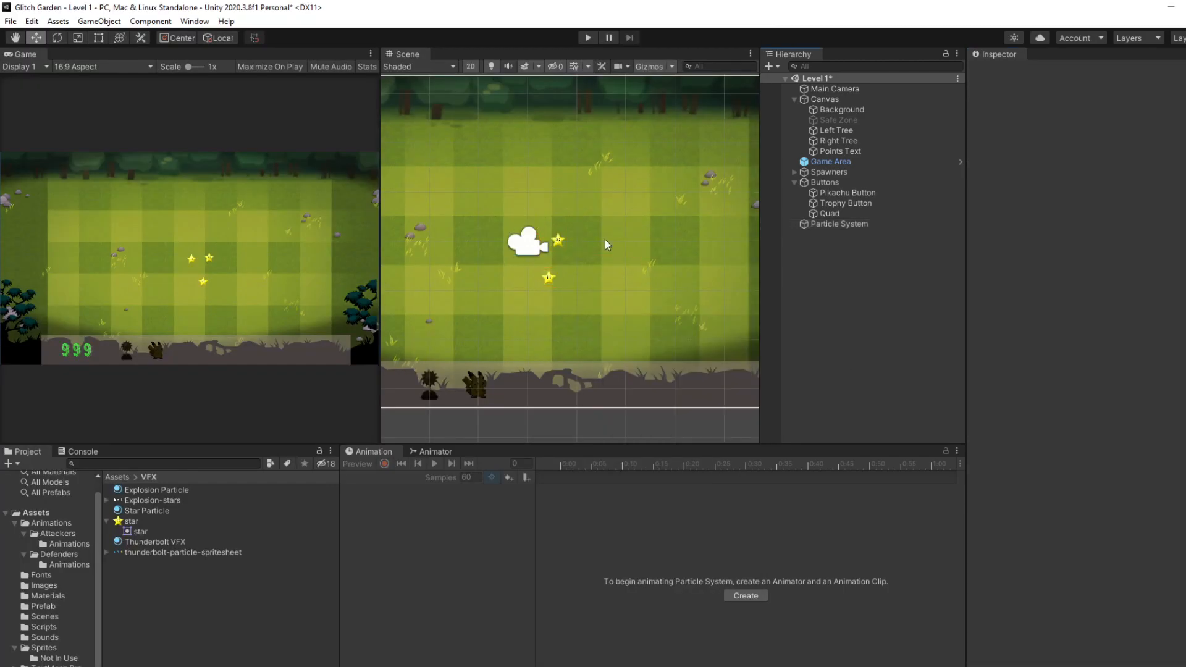
click(839, 224)
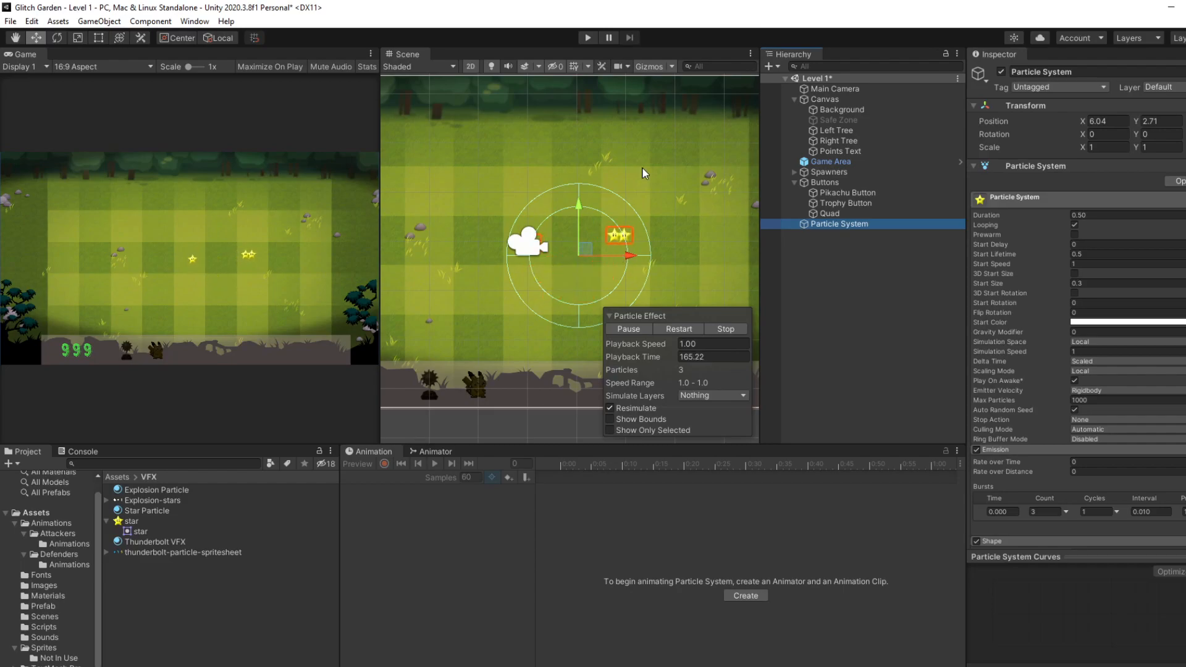
- Save the Level 1 scene
click(11, 21)
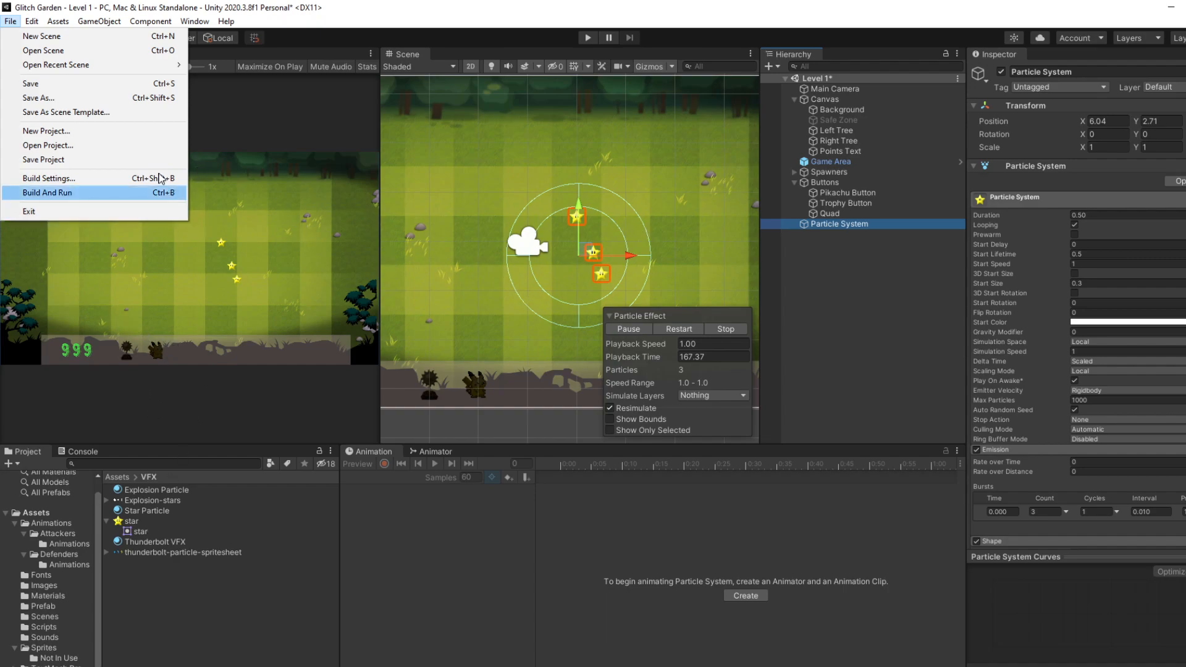
click(69, 85)
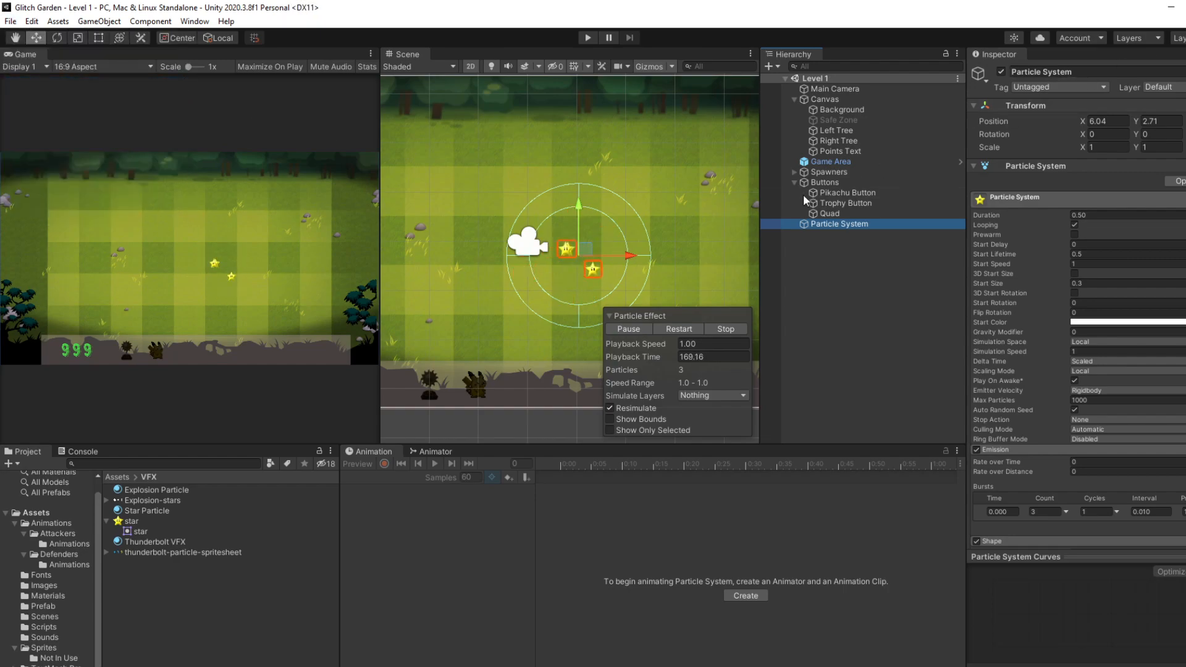